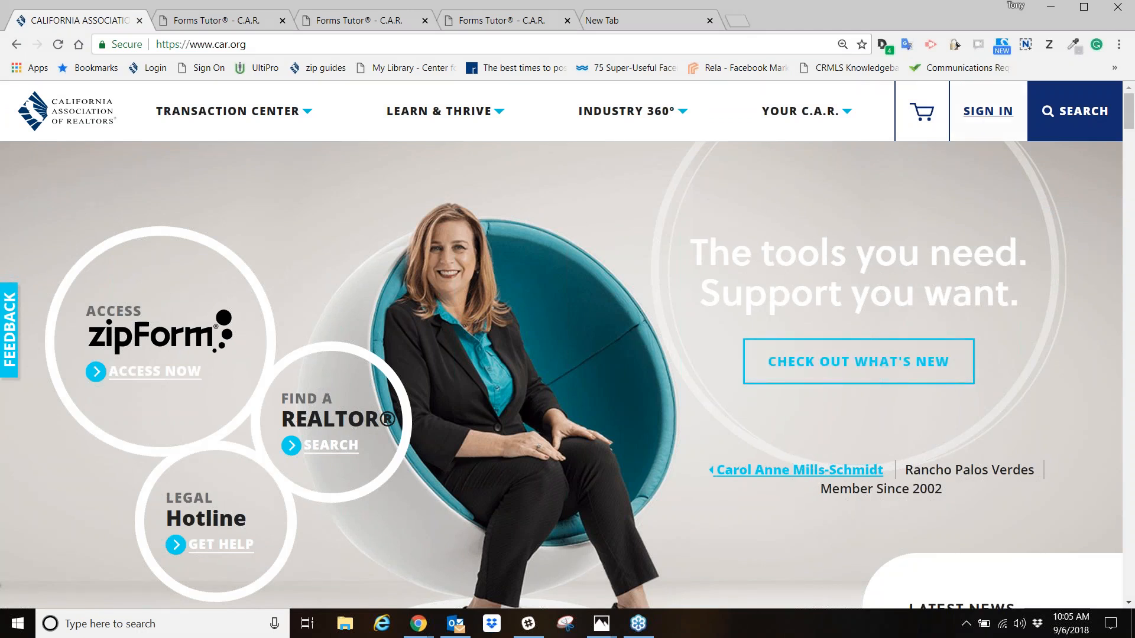
- Open the sign-in page and start a first-time registration for a new car.org account
{"action": "left_click", "coordinate": [995, 115]}
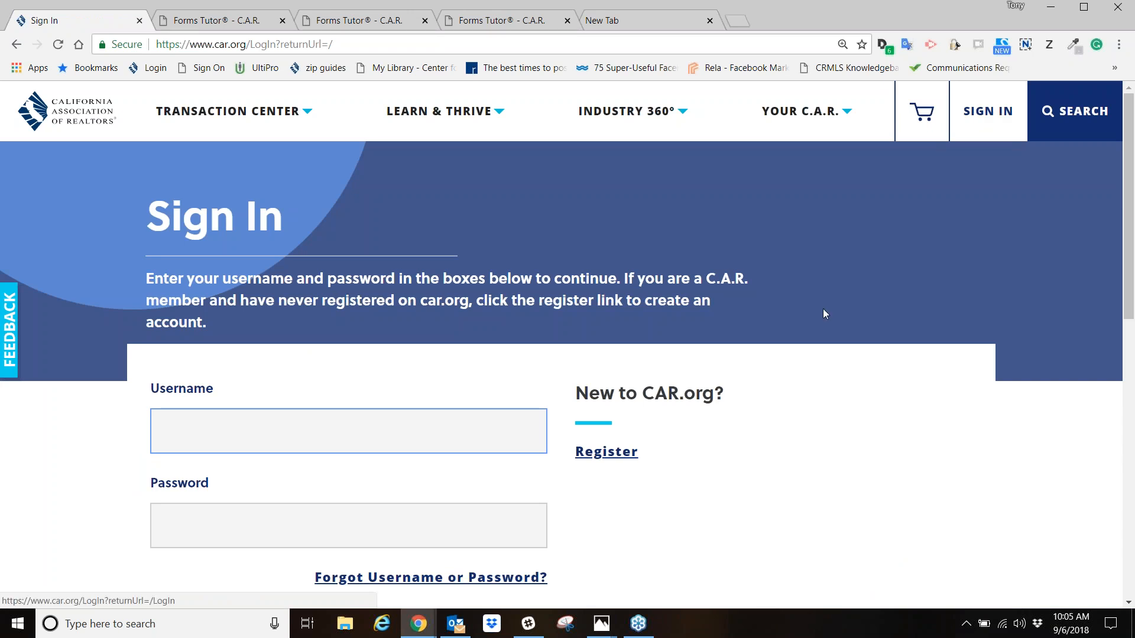
{"action": "scroll", "coordinate": [819, 331], "scroll_direction": "down", "scroll_amount": 2}
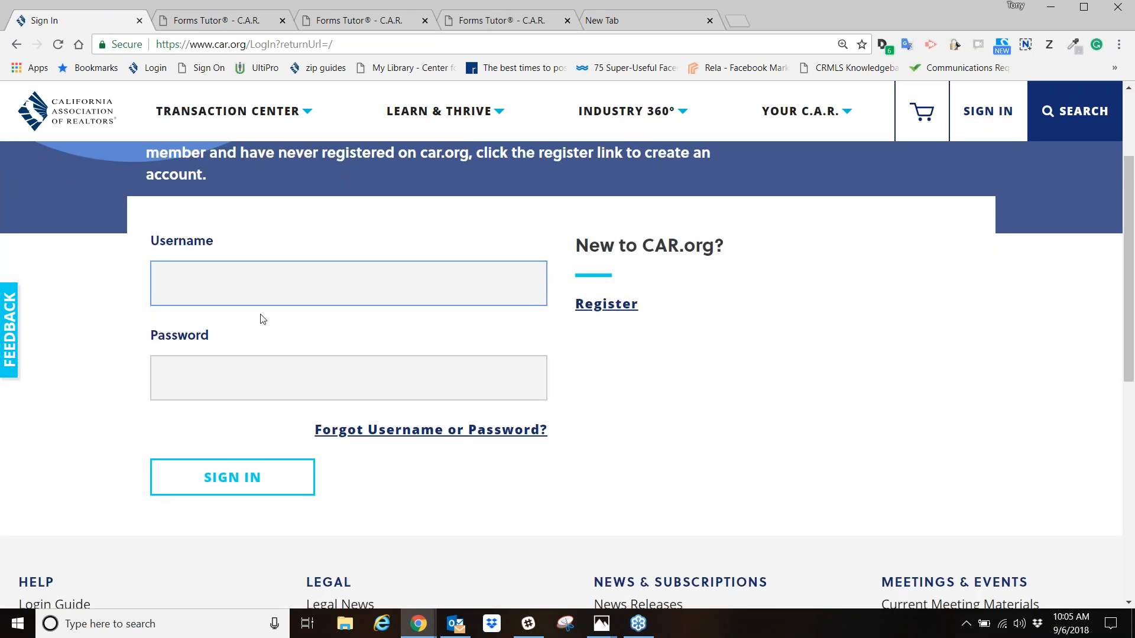
{"action": "left_click", "coordinate": [603, 307]}
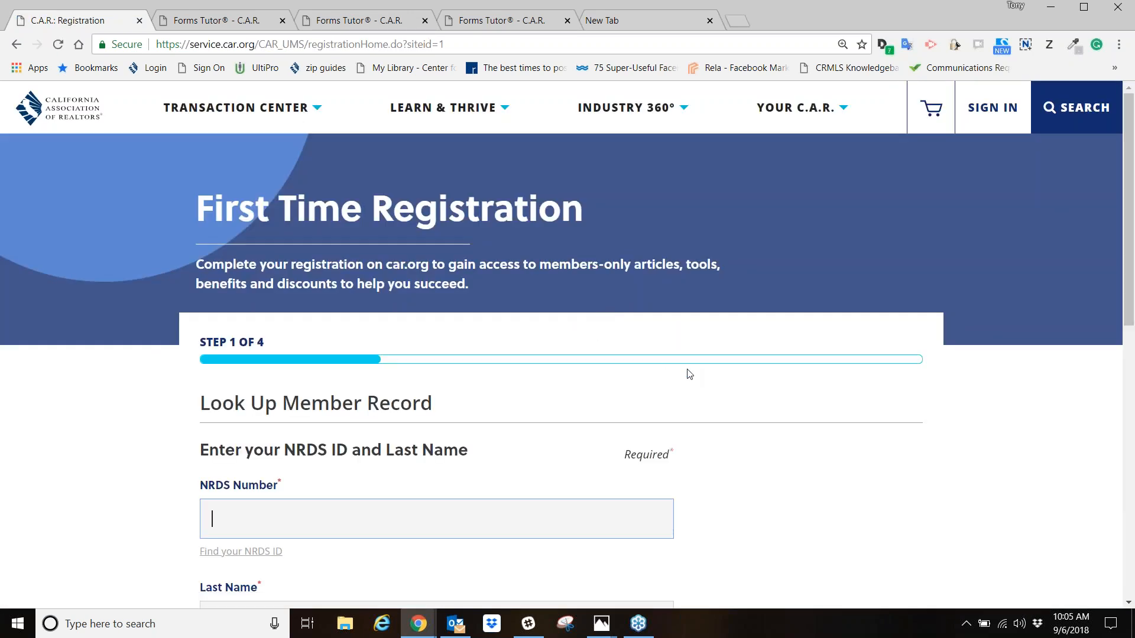
{"action": "scroll", "coordinate": [688, 375], "scroll_direction": "down", "scroll_amount": 4}
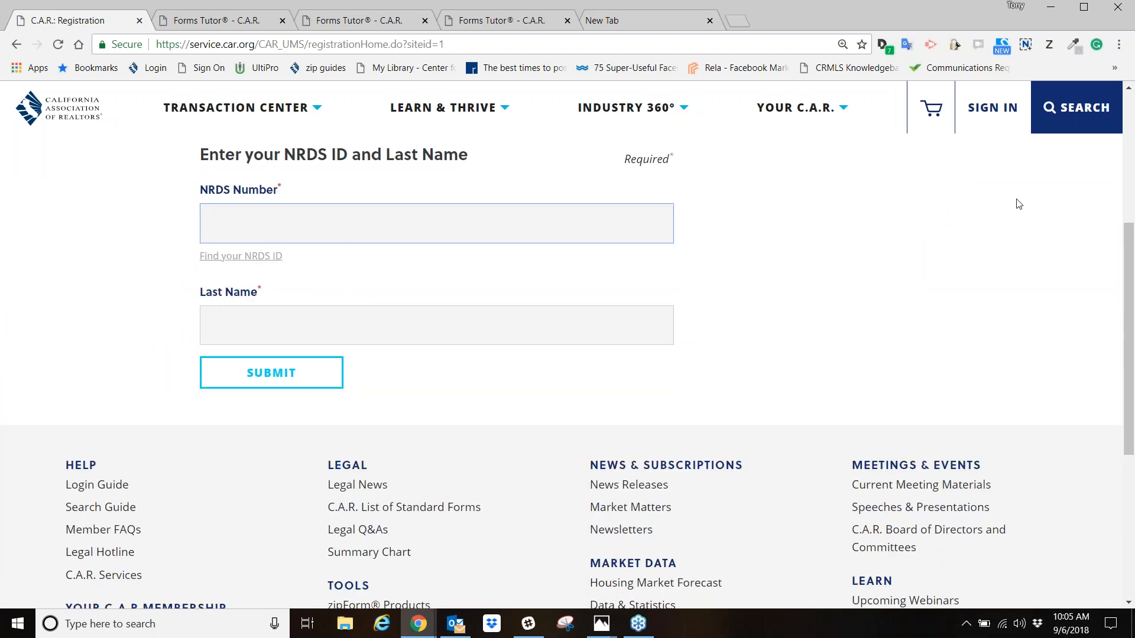
- Enter the member's NRDS number and last name in the registration form and submit the member record lookup
{"action": "left_click", "coordinate": [1119, 244]}
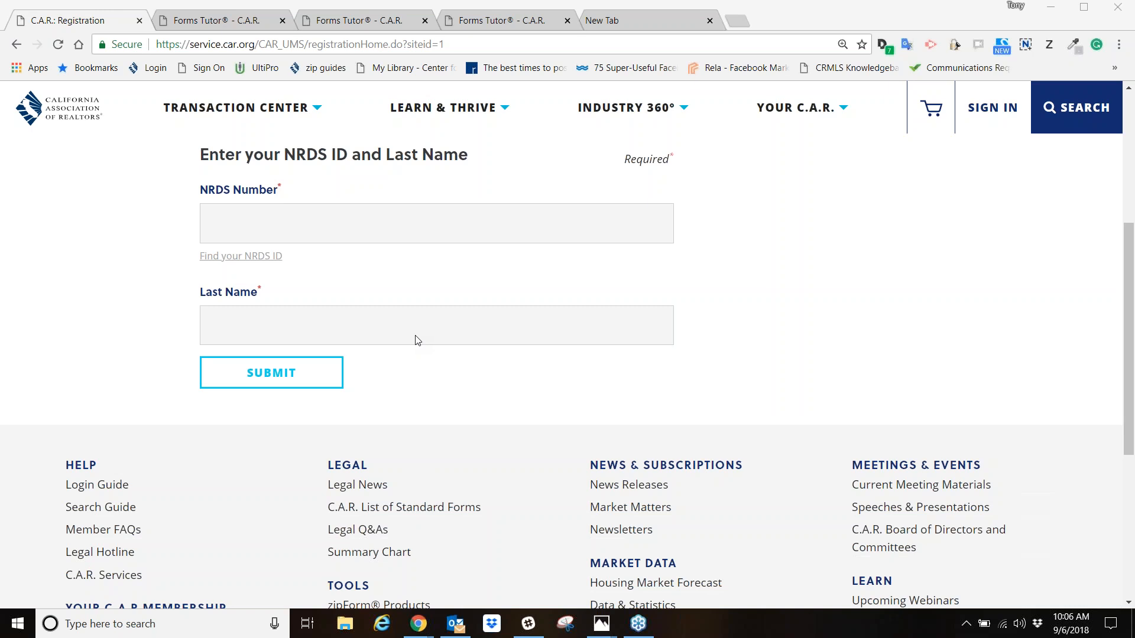
{"action": "left_click", "coordinate": [261, 226]}
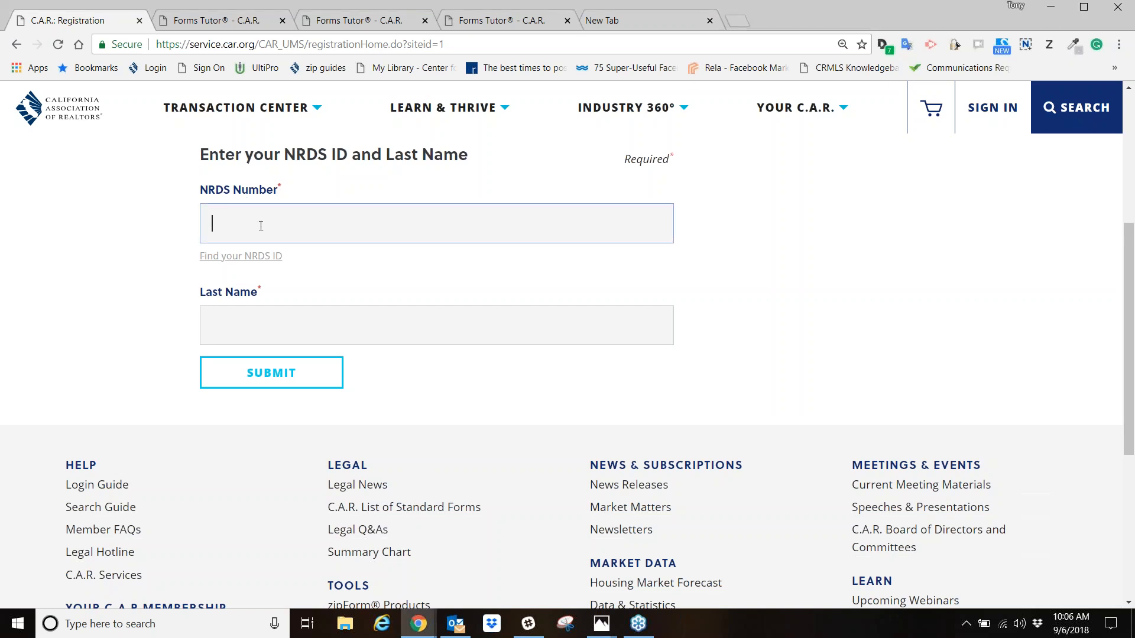
{"action": "left_click", "coordinate": [265, 329]}
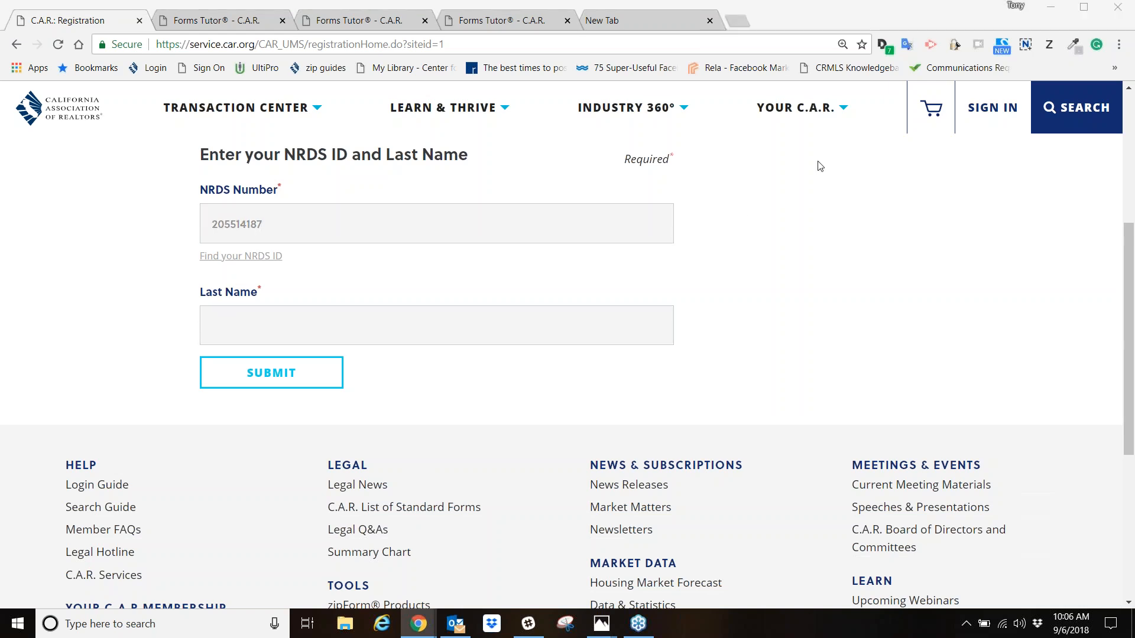
{"action": "left_click", "coordinate": [407, 333]}
{"action": "type", "text": "bried"}
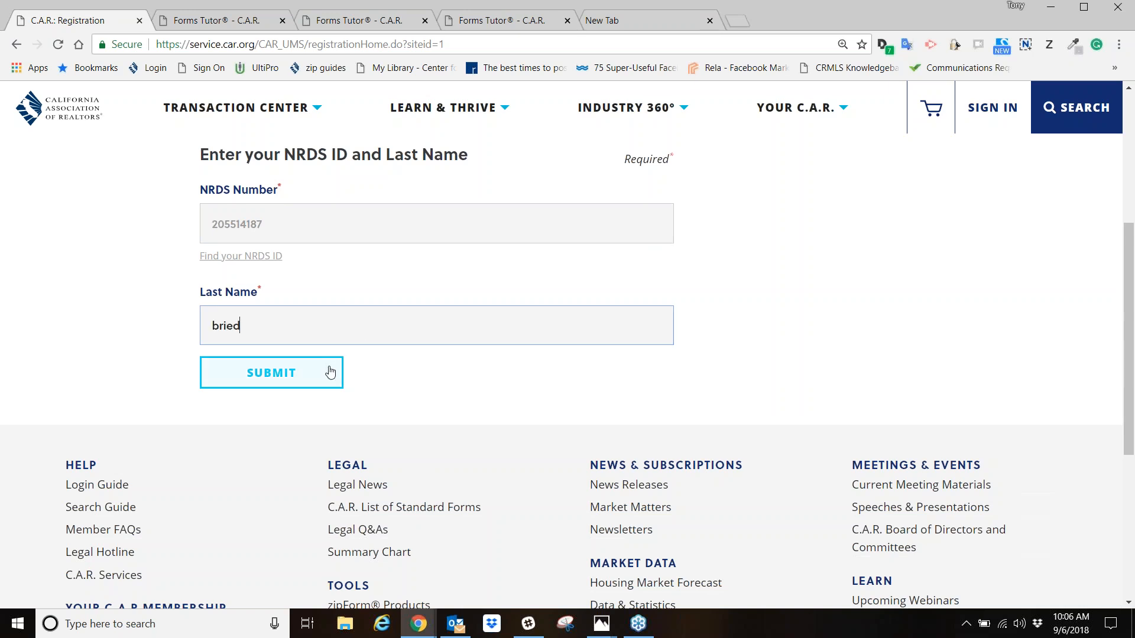
{"action": "left_click", "coordinate": [332, 372]}
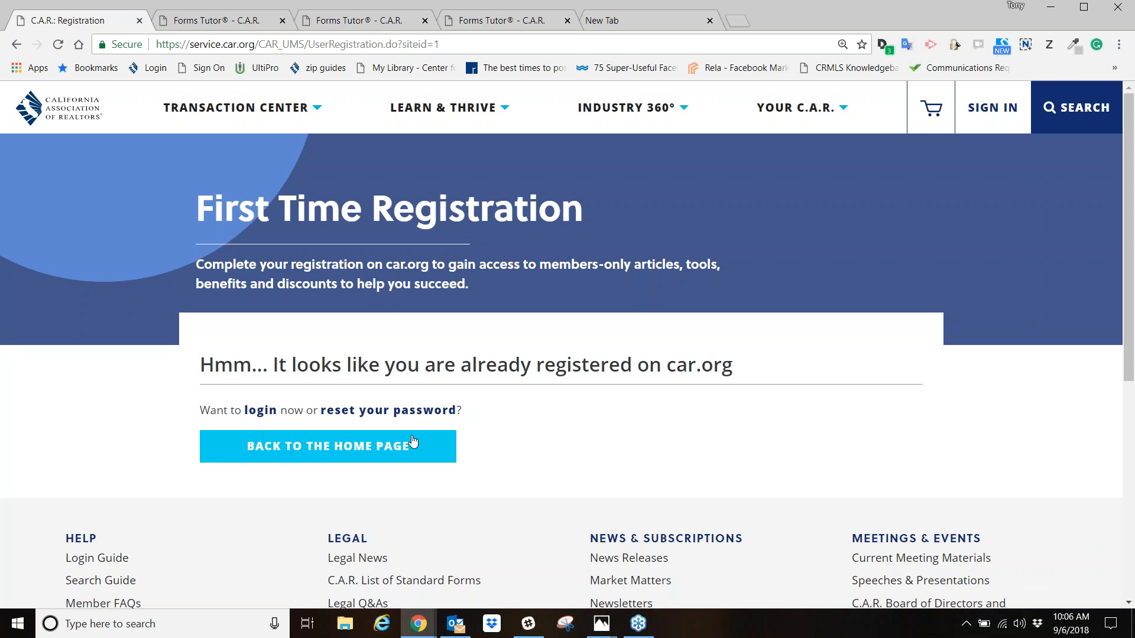
{"action": "left_click", "coordinate": [272, 44]}
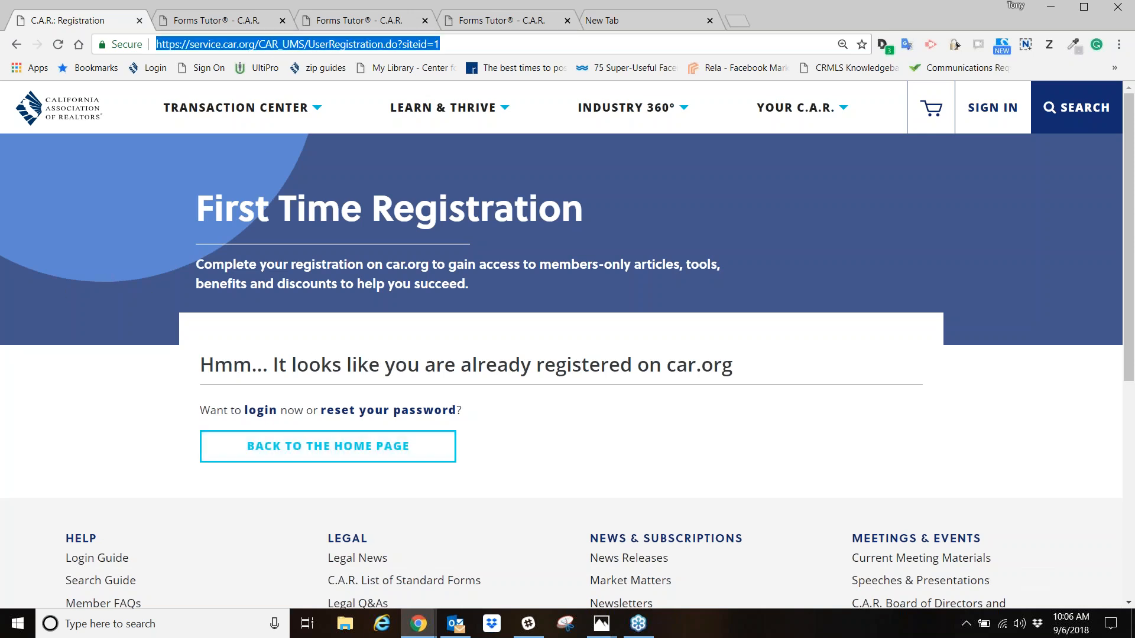
{"action": "type", "text": "www.car."}
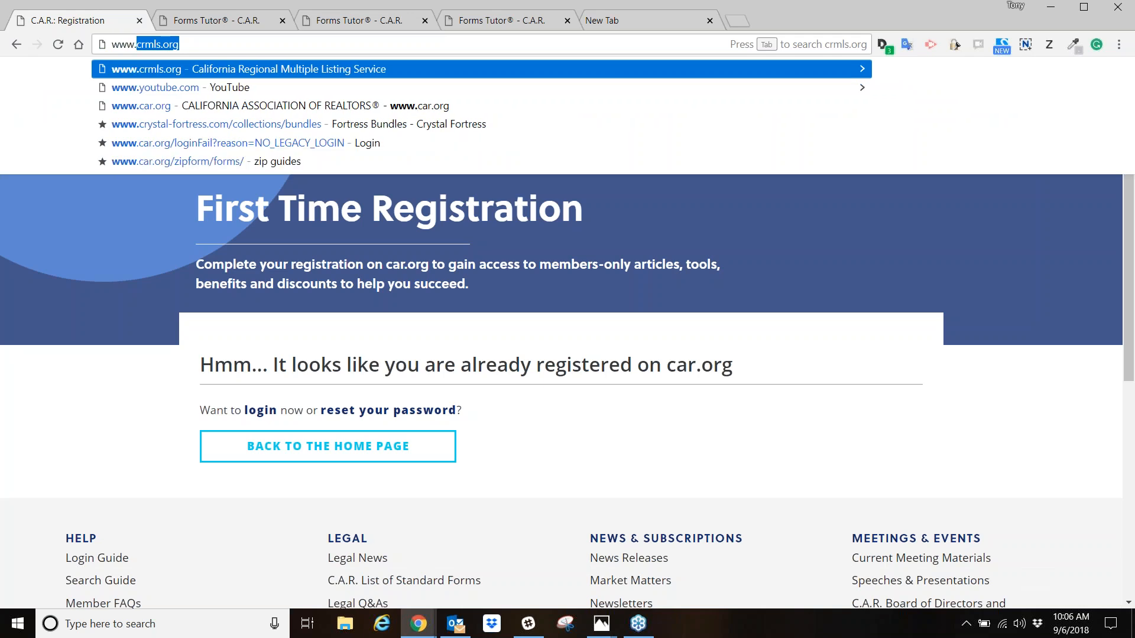
{"action": "type", "text": "org"}
{"action": "key", "text": "Return"}
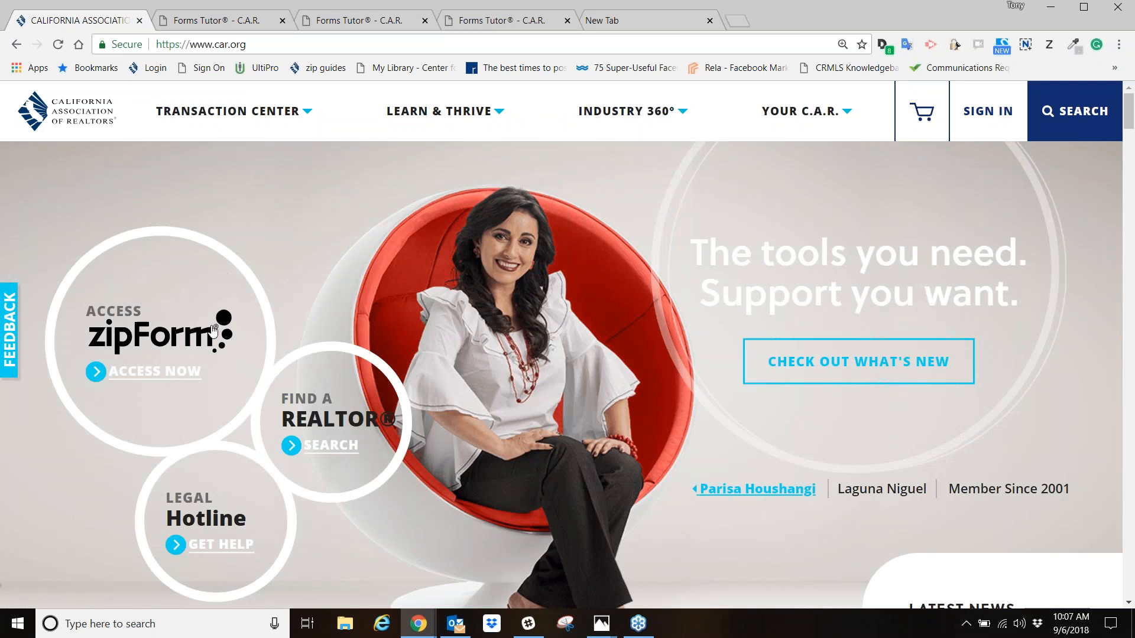
{"action": "left_click", "coordinate": [148, 382]}
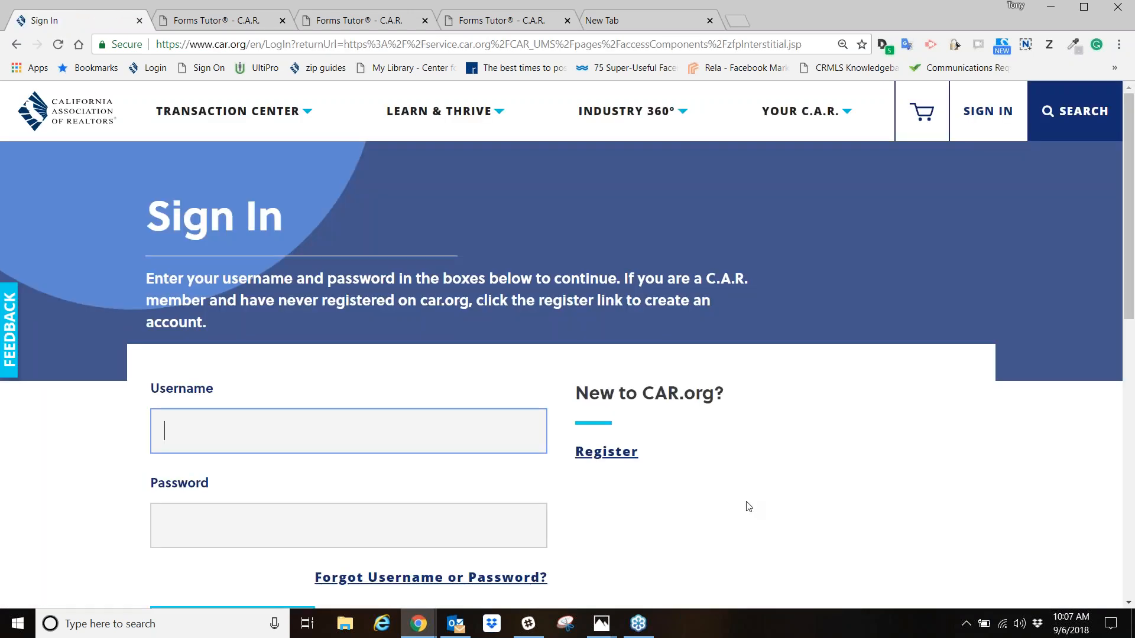
- Try to sign in with the member's username and account password
{"action": "scroll", "coordinate": [732, 489], "scroll_direction": "down", "scroll_amount": 1}
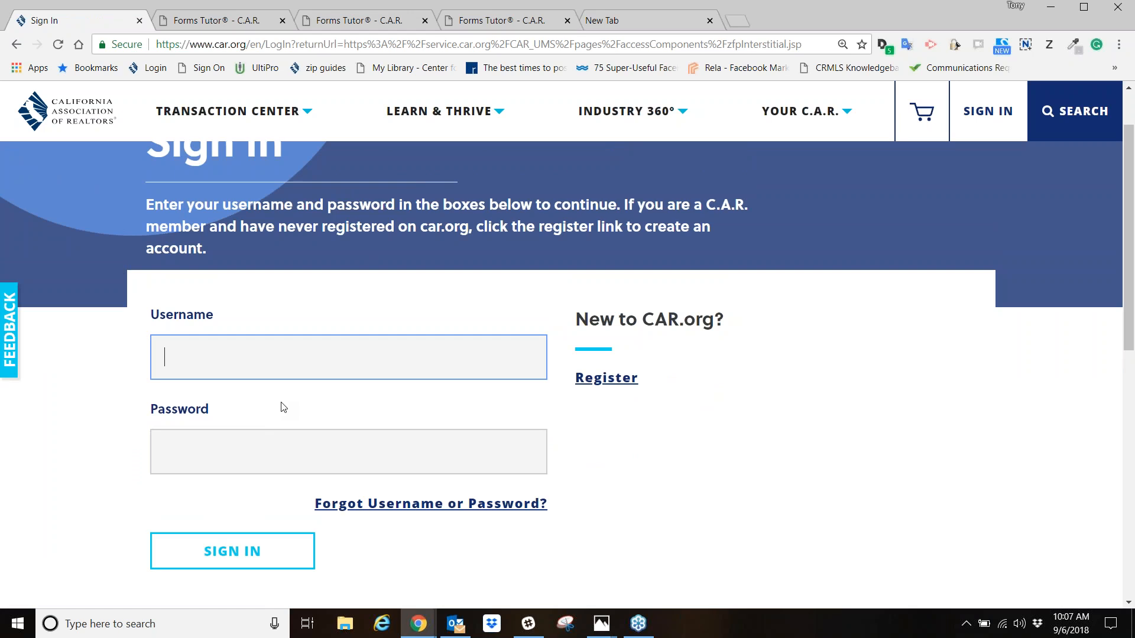
{"action": "key", "text": "Tab"}
{"action": "type", "text": "*********"}
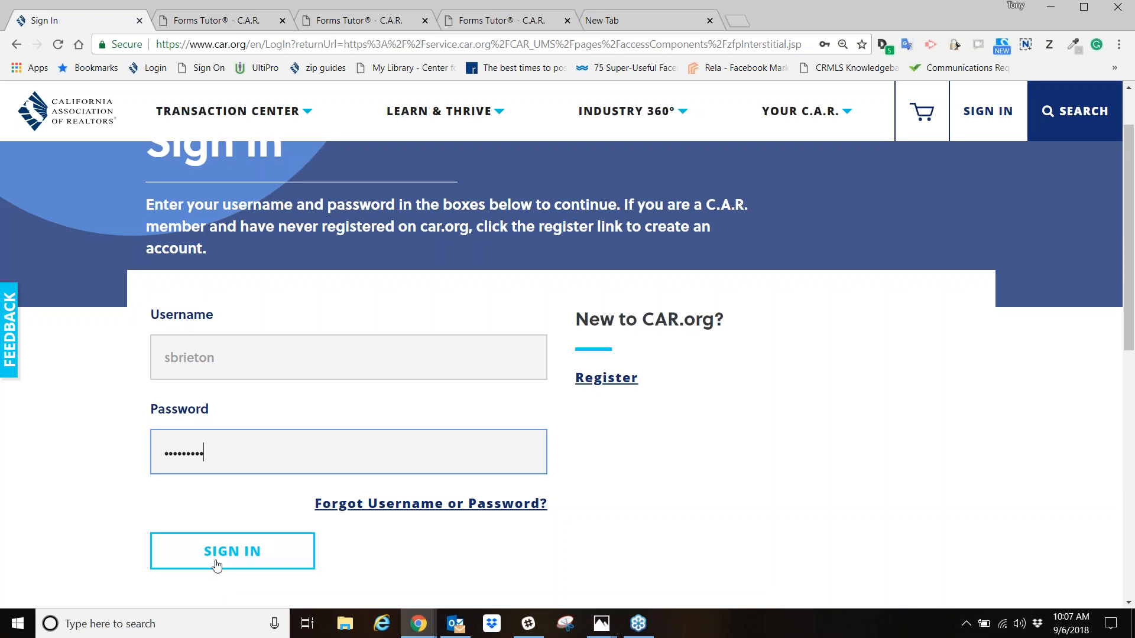
{"action": "left_click", "coordinate": [223, 562]}
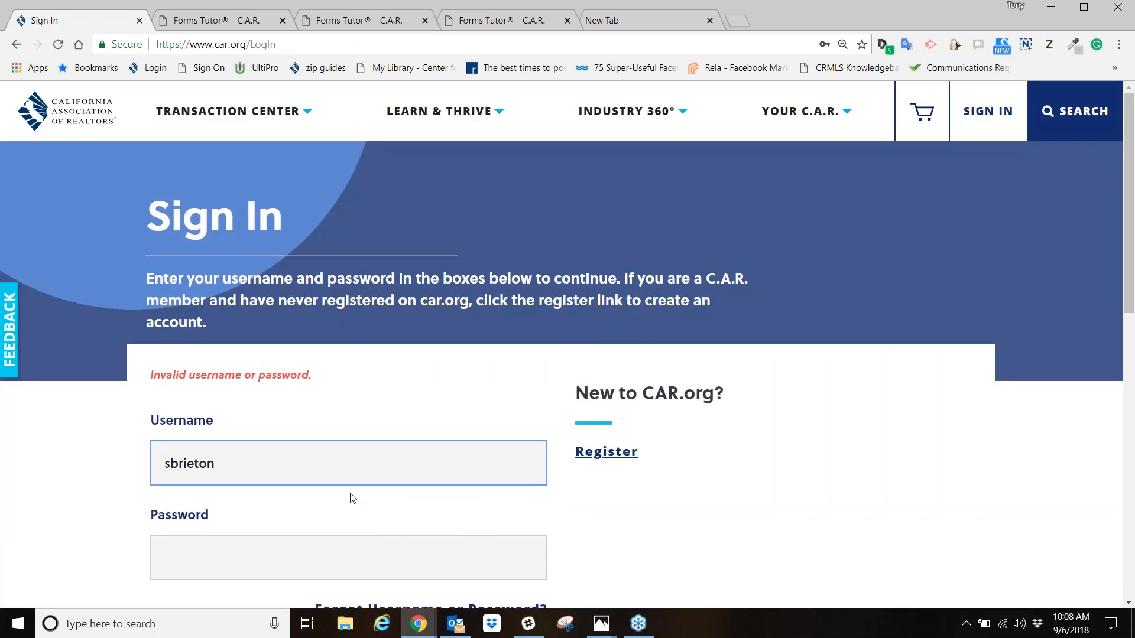
- Re-enter the account password, sign in, and continue to zipForm
{"action": "left_click", "coordinate": [317, 559]}
{"action": "type", "text": "•••••••••"}
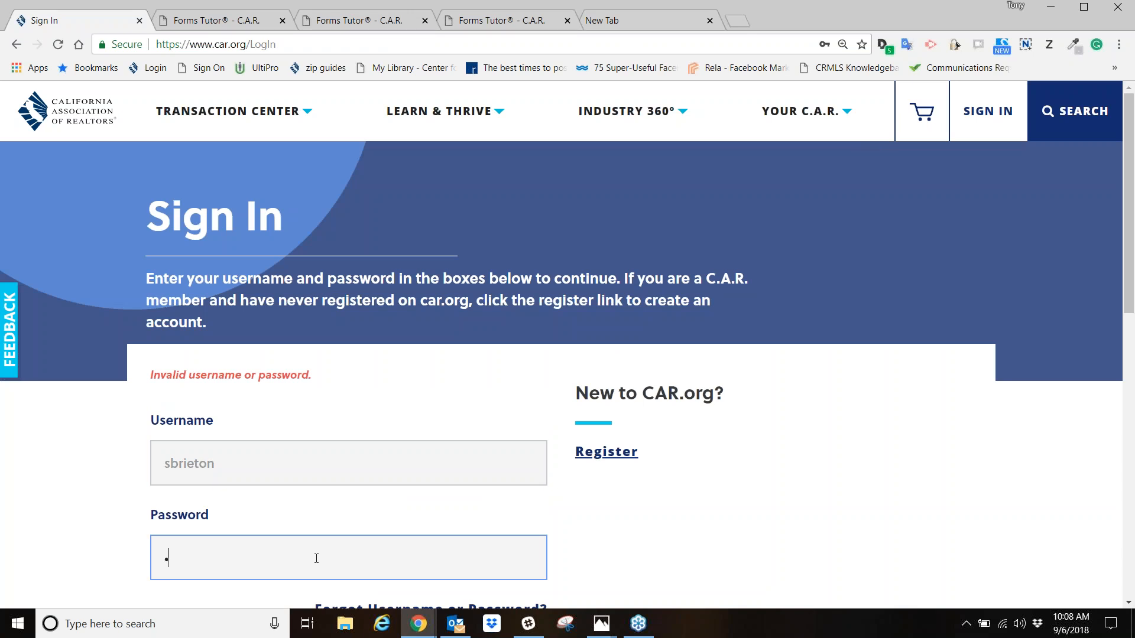
{"action": "key", "text": "Return"}
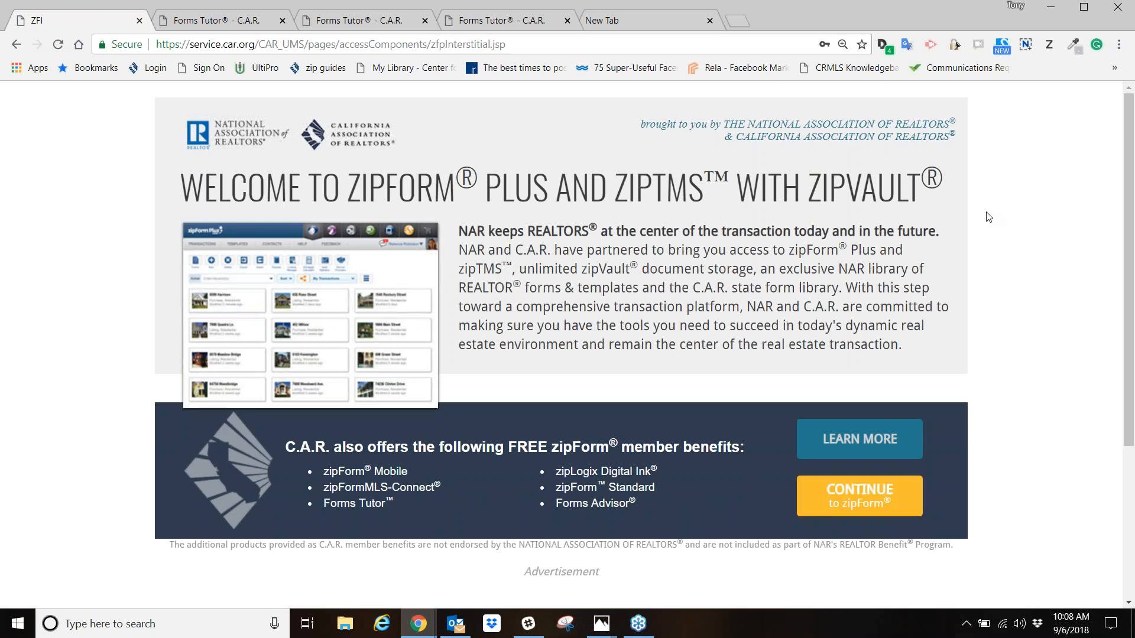
{"action": "left_click", "coordinate": [866, 507]}
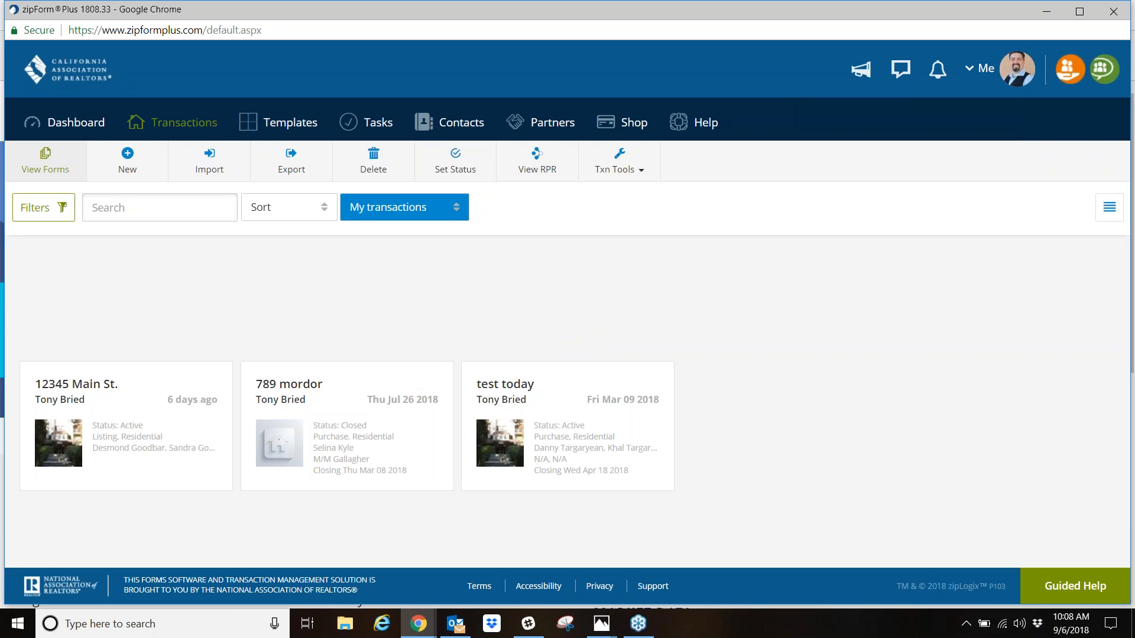
{"action": "left_click", "coordinate": [1126, 44]}
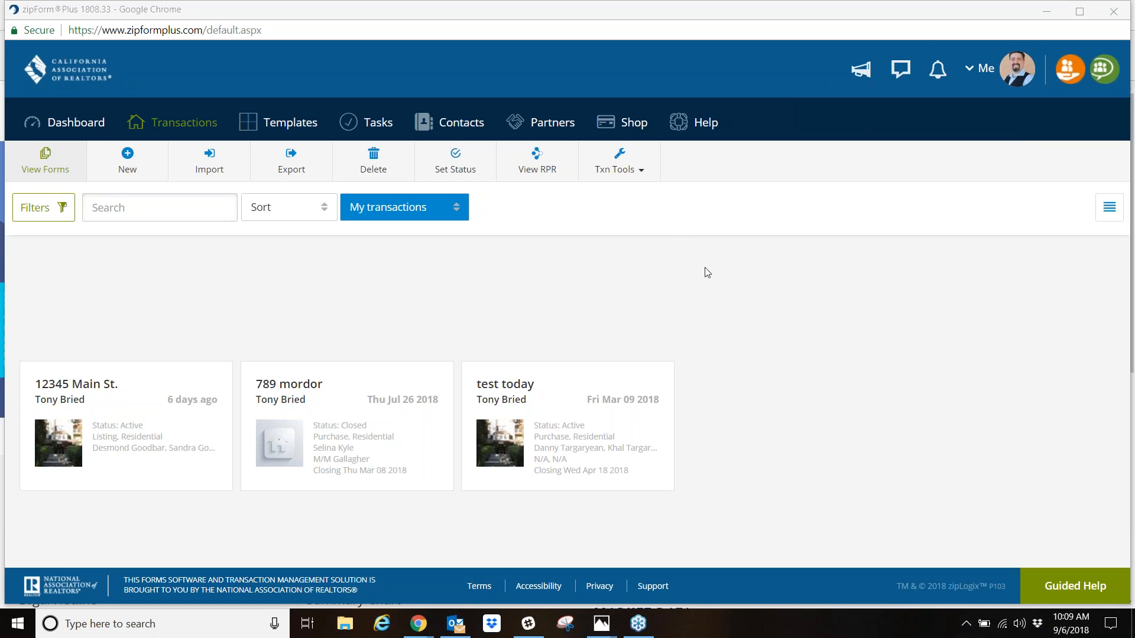
{"action": "mouse_move", "coordinate": [417, 626]}
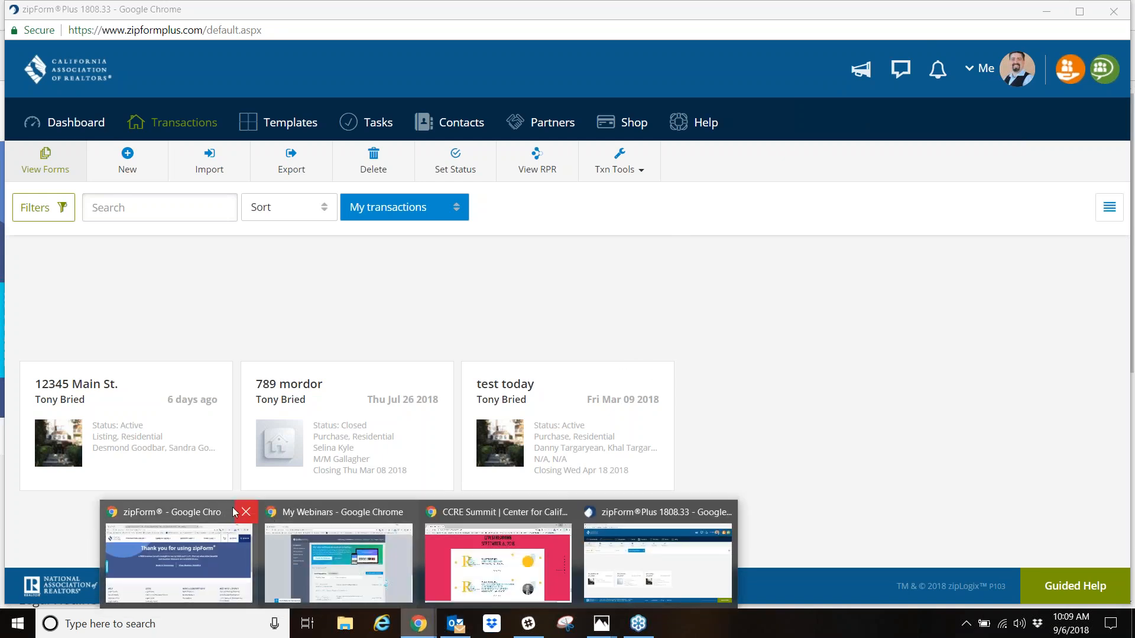
{"action": "left_click", "coordinate": [207, 520]}
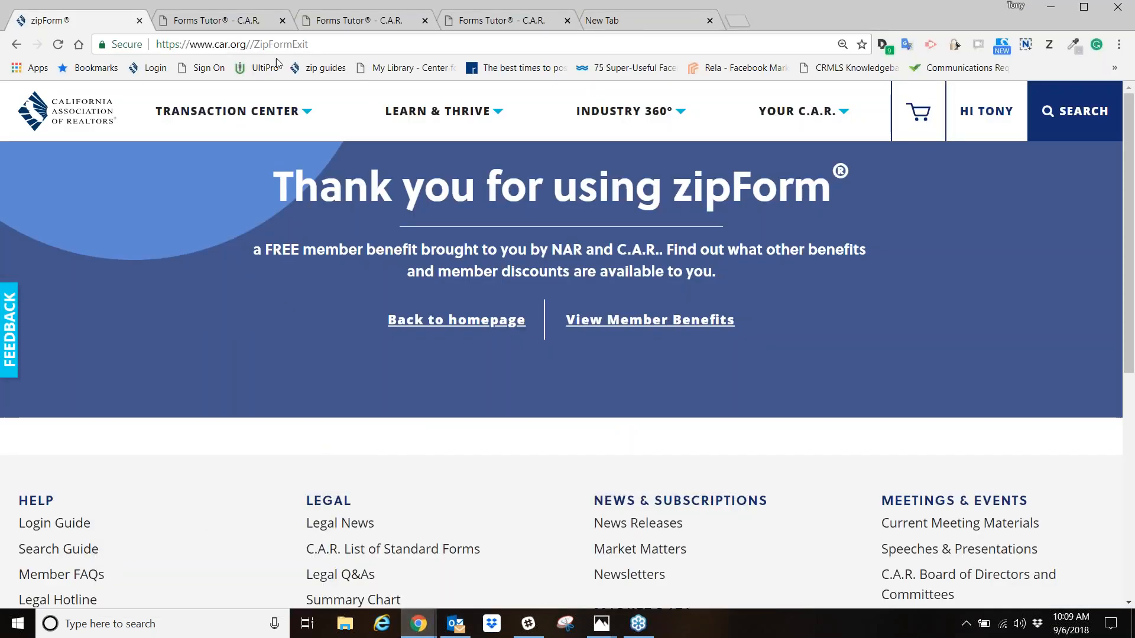
{"action": "left_click_drag", "start_coordinate": [276, 45], "coordinate": [328, 46]}
{"action": "left_click", "coordinate": [327, 45]}
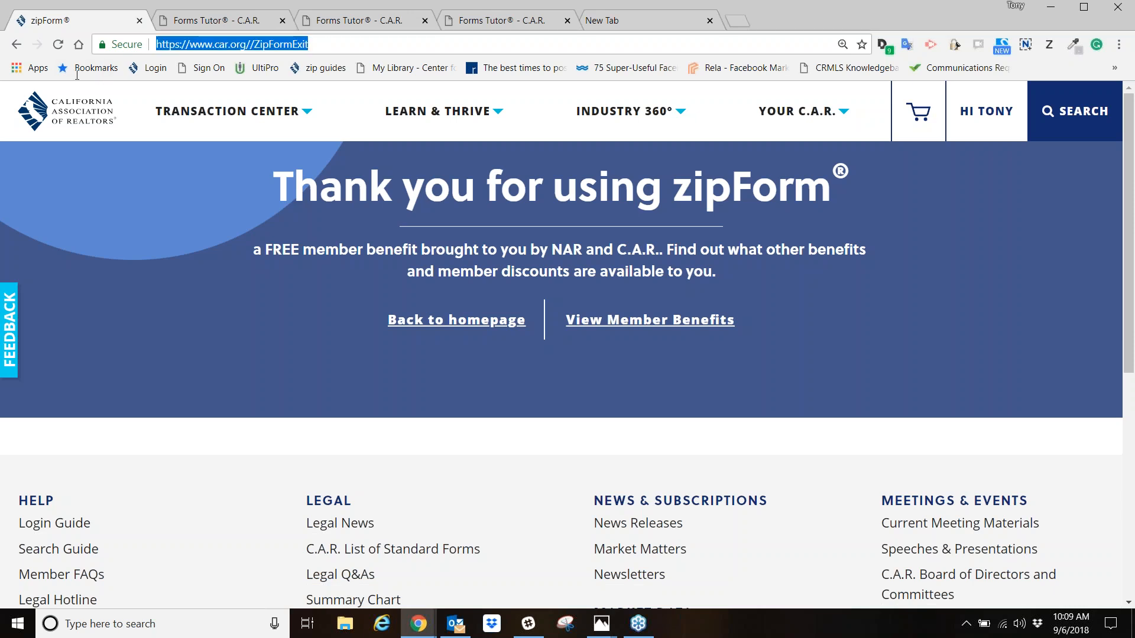
{"action": "type", "text": "www.ocar.org"}
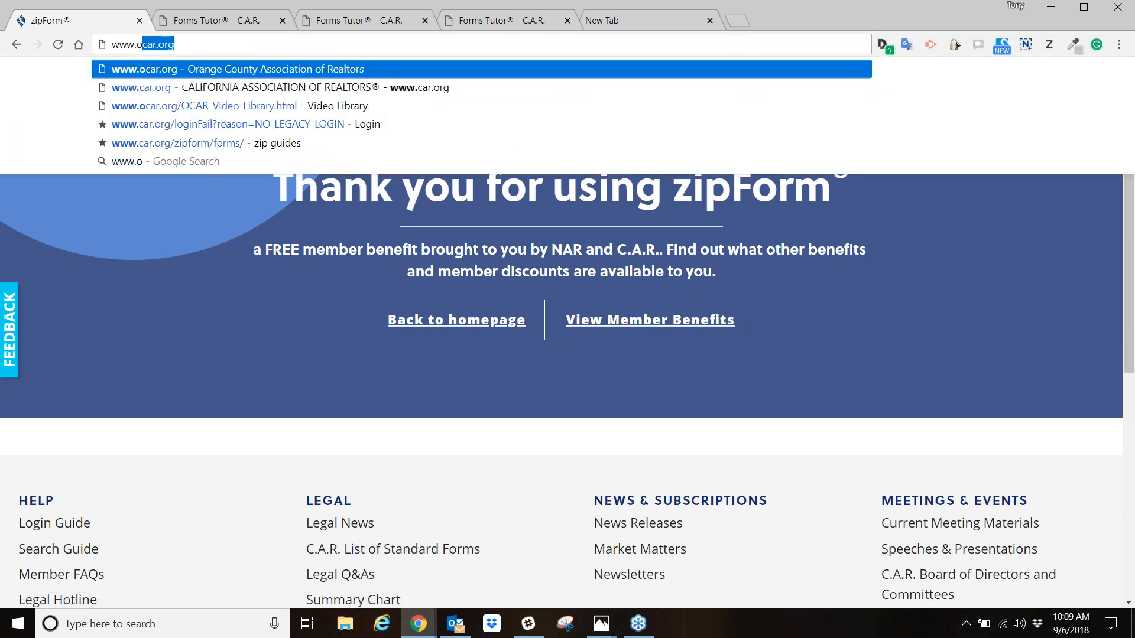
{"action": "key", "text": "Return"}
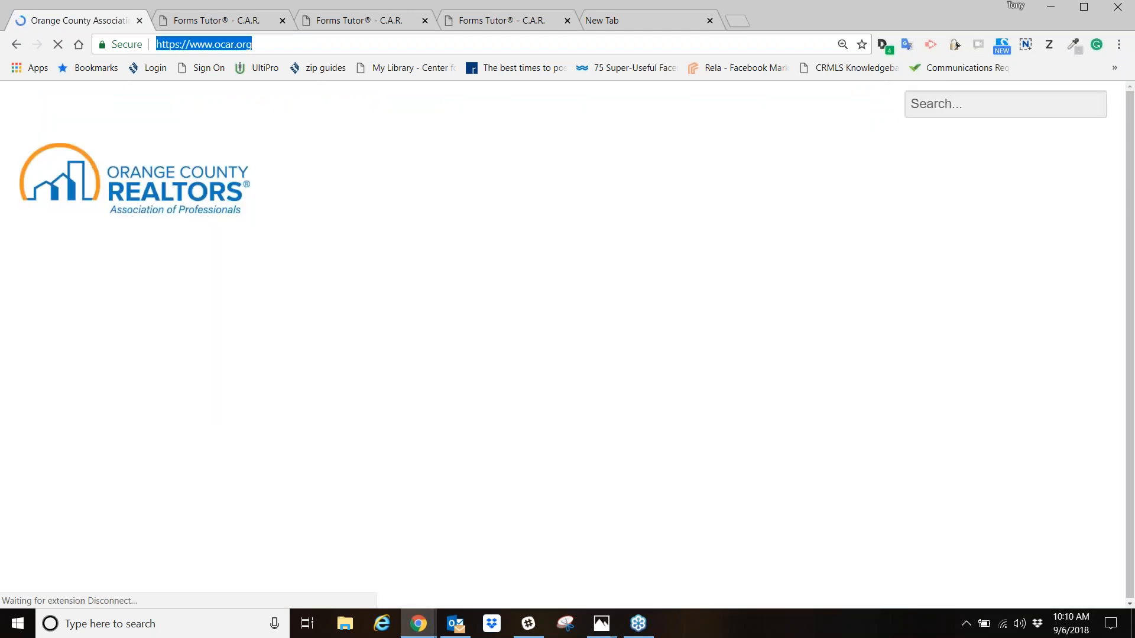
{"action": "type", "text": "www.car.o"}
{"action": "key", "text": "Return"}
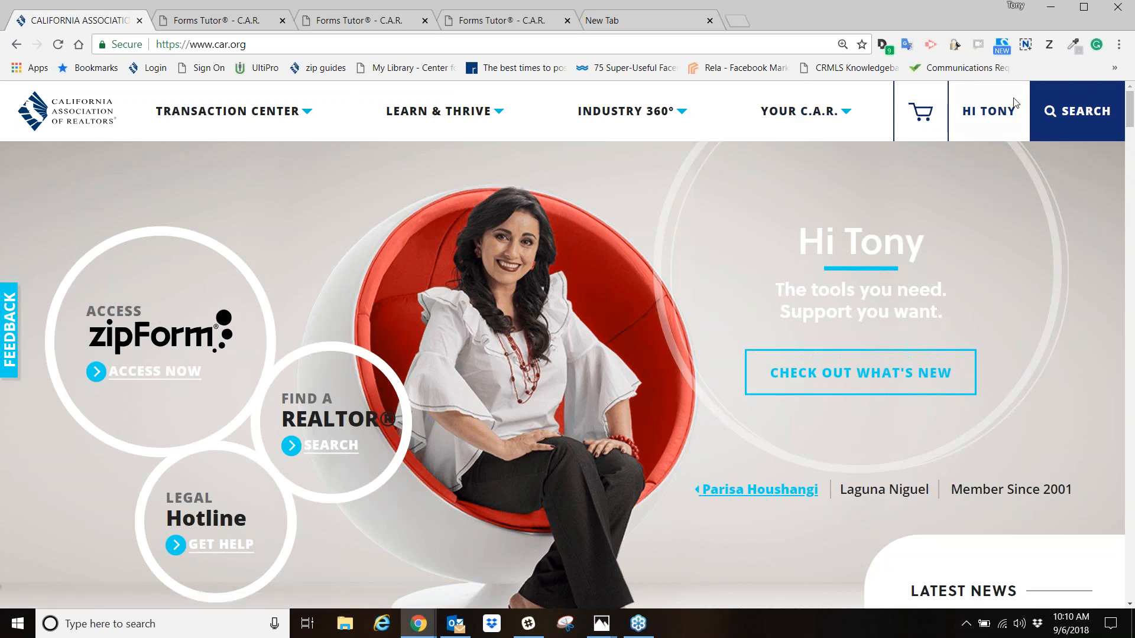
{"action": "left_click", "coordinate": [994, 116]}
{"action": "left_click", "coordinate": [924, 371]}
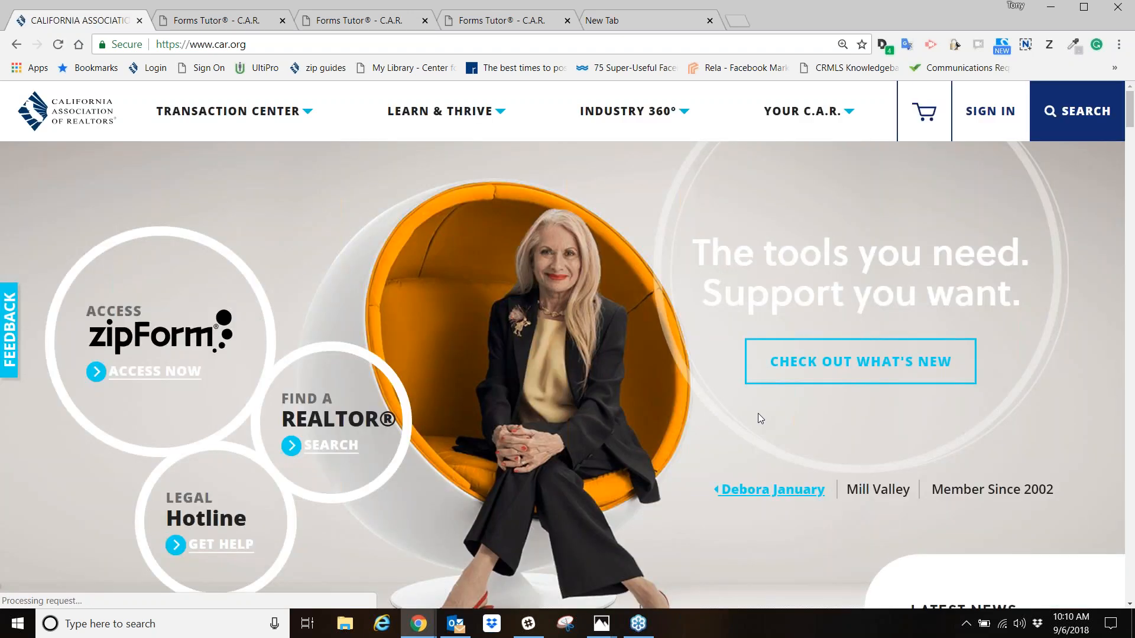
- Open the zipForm access sign-in page and bookmark it as Sign In in the Bookmarks bar folder
{"action": "left_click", "coordinate": [159, 372]}
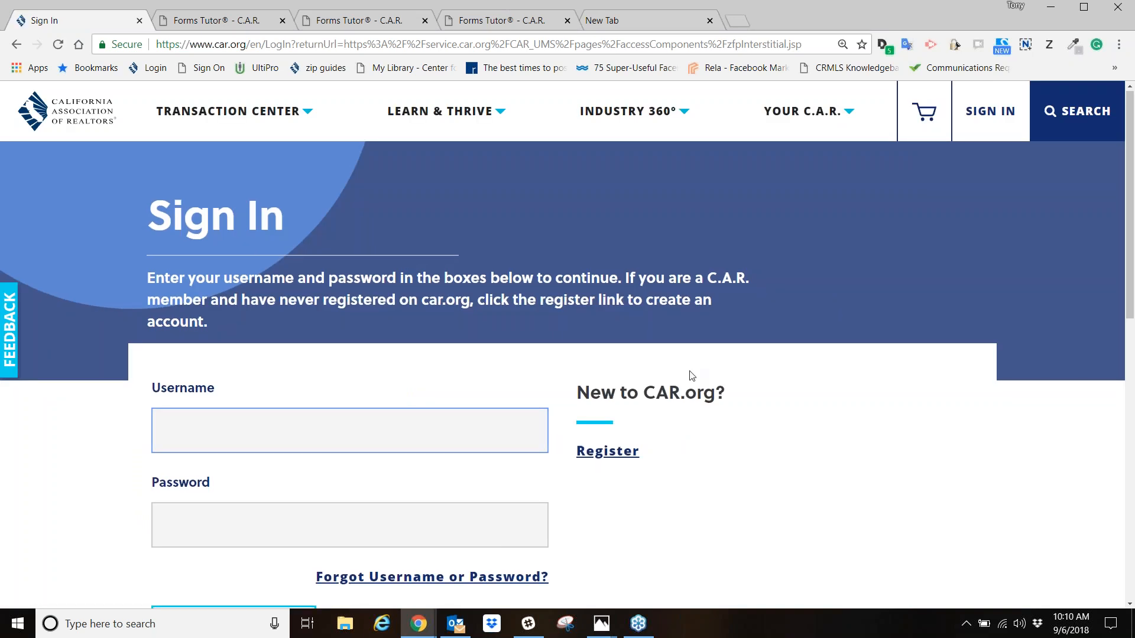
{"action": "scroll", "coordinate": [692, 376], "scroll_direction": "down", "scroll_amount": 2}
{"action": "left_click", "coordinate": [363, 273]}
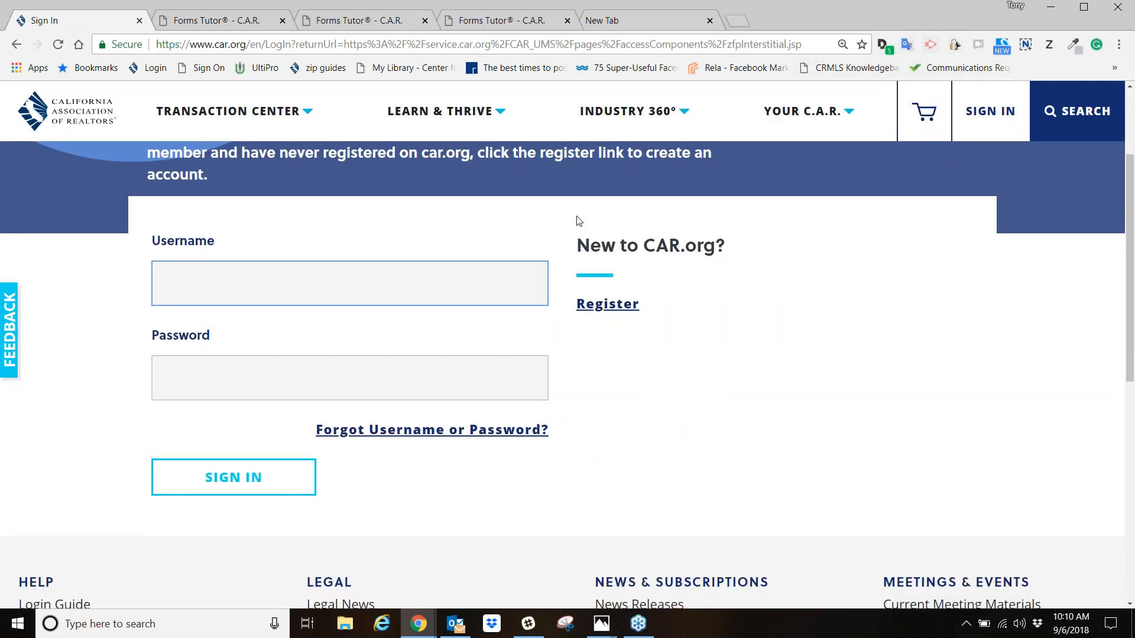
{"action": "left_click", "coordinate": [862, 44]}
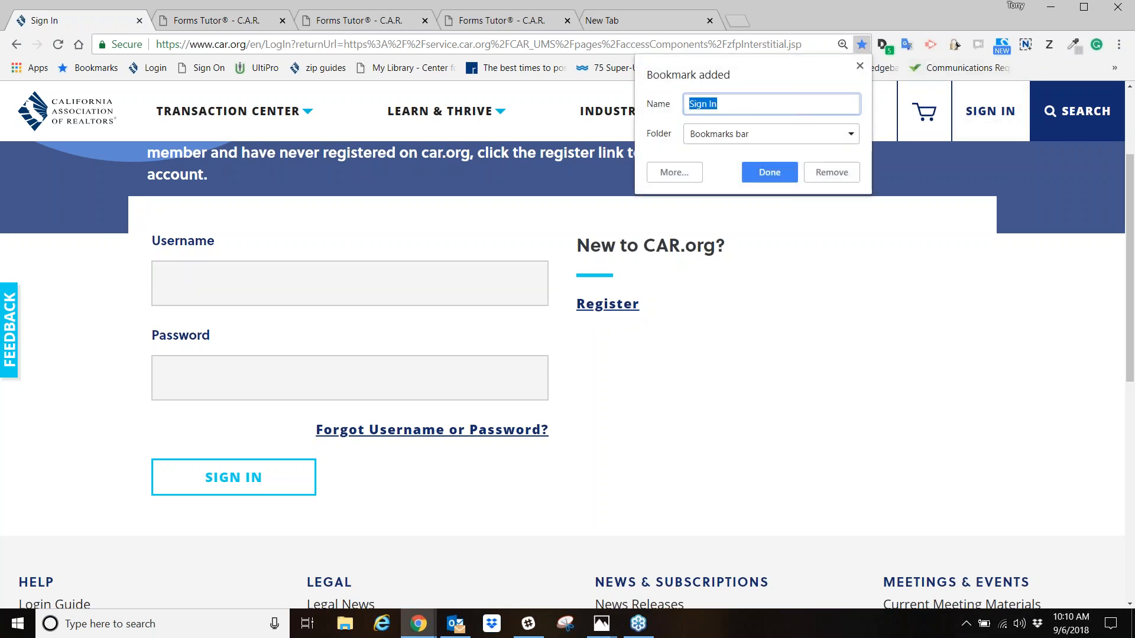
{"action": "left_click", "coordinate": [771, 172]}
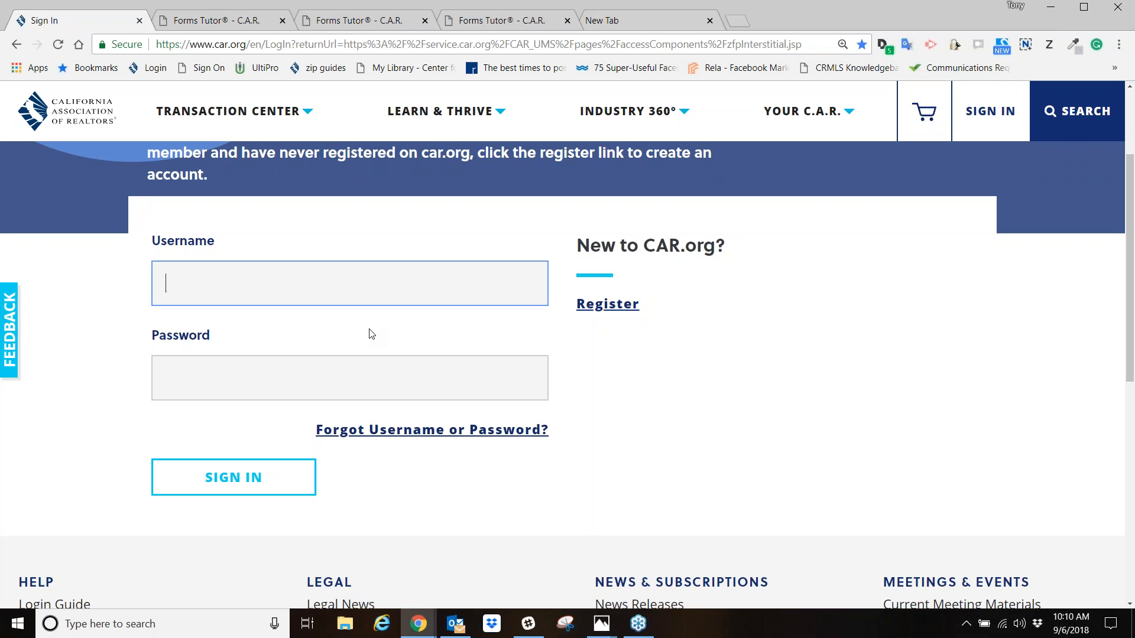
- Sign in to zipForm access with the member's username and account password
{"action": "key", "text": "Tab"}
{"action": "type", "text": "•••••••••"}
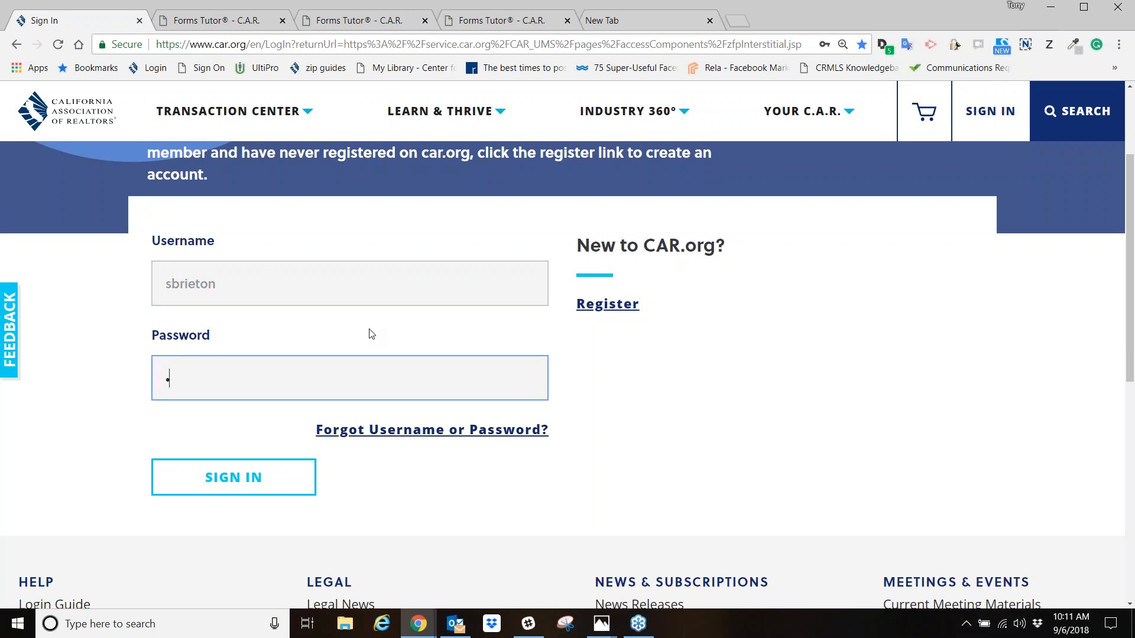
{"action": "key", "text": "Return"}
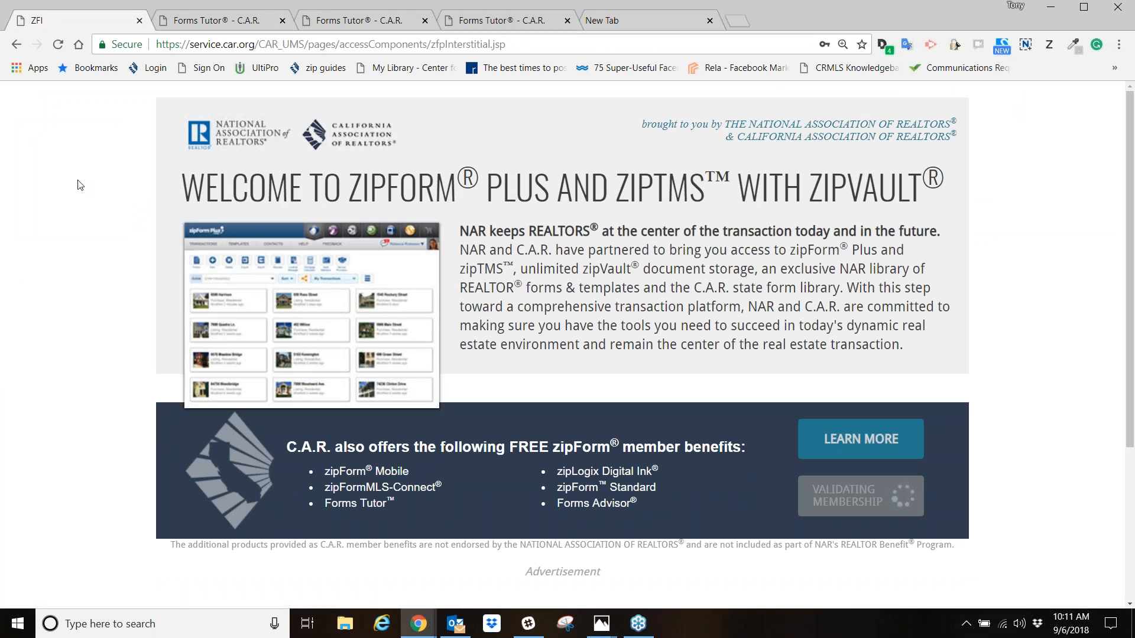
- Switch from the zipForm welcome page to the open zipForm Plus window
{"action": "left_click", "coordinate": [1129, 246]}
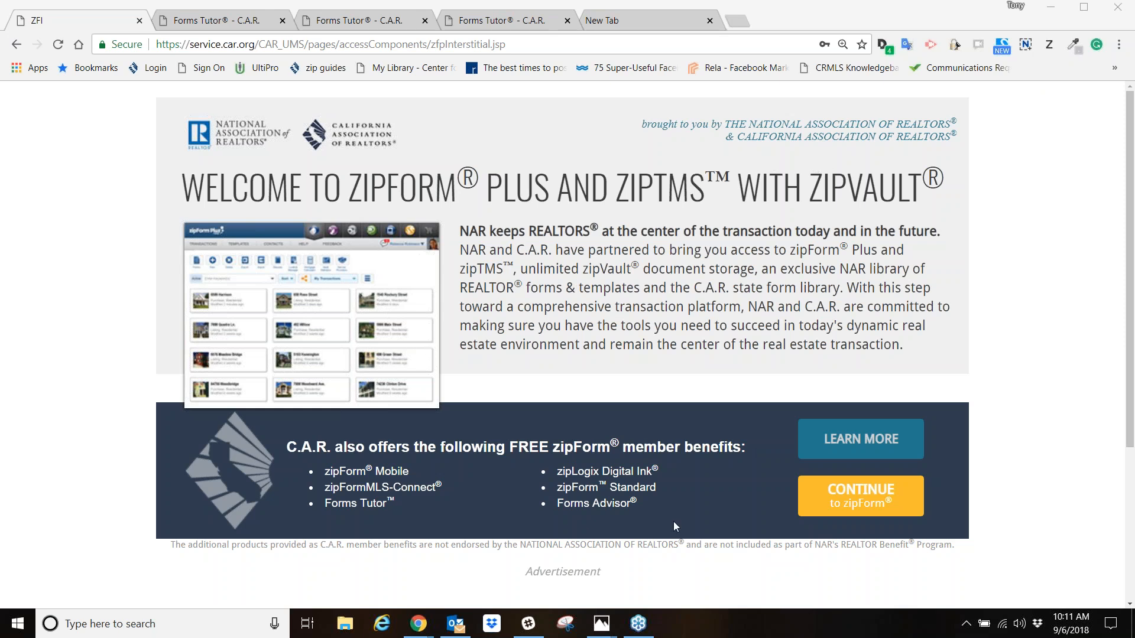
{"action": "mouse_move", "coordinate": [418, 623]}
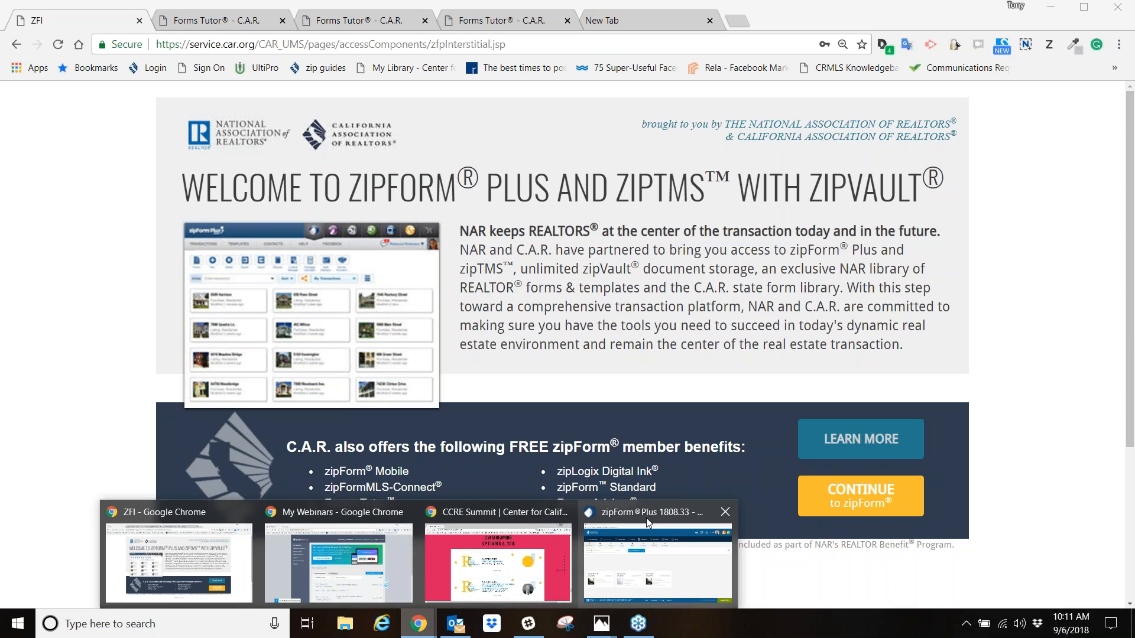
{"action": "left_click", "coordinate": [646, 518]}
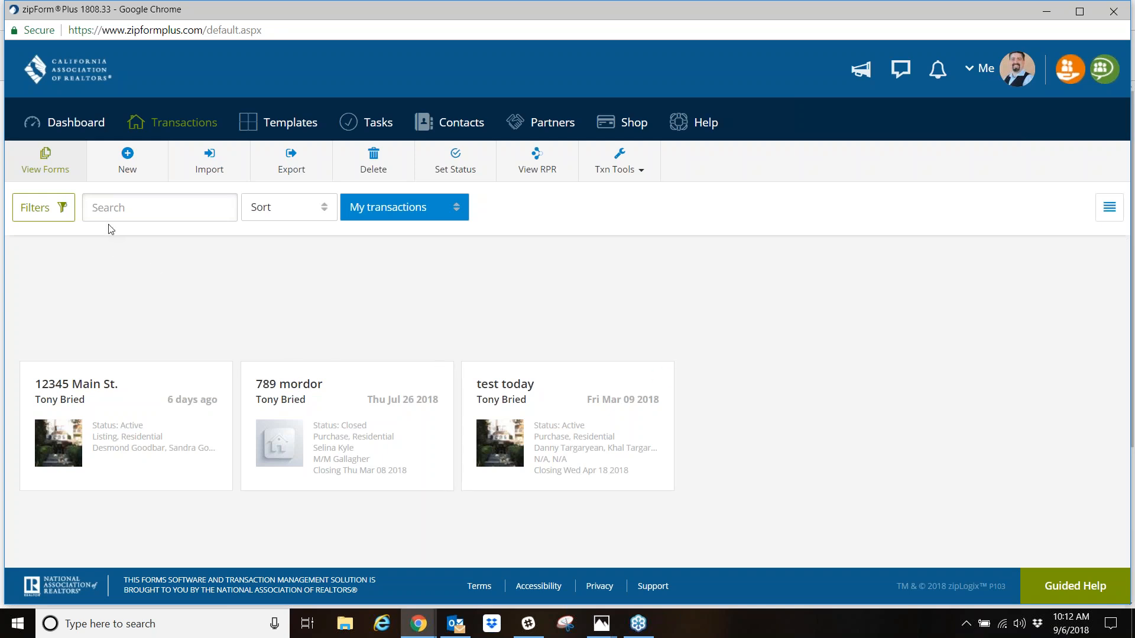
- Open the forms view without selecting a transaction and add the Cover Sheet from the California Association of REALTORS library
{"action": "left_click", "coordinate": [54, 162]}
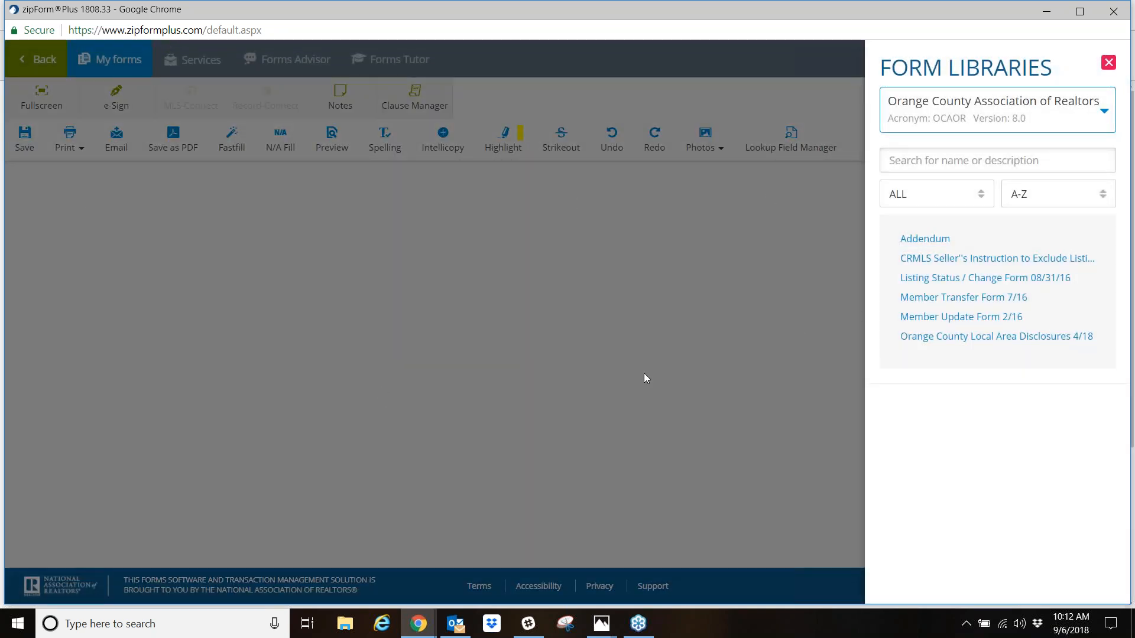
{"action": "left_click", "coordinate": [1024, 121]}
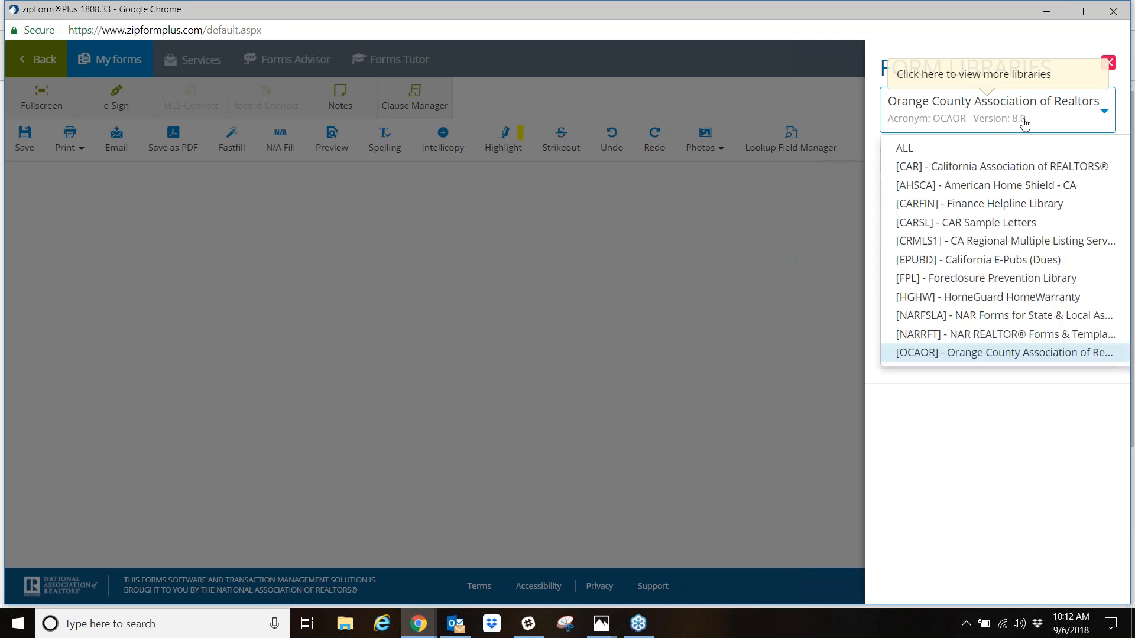
{"action": "left_click", "coordinate": [1005, 167]}
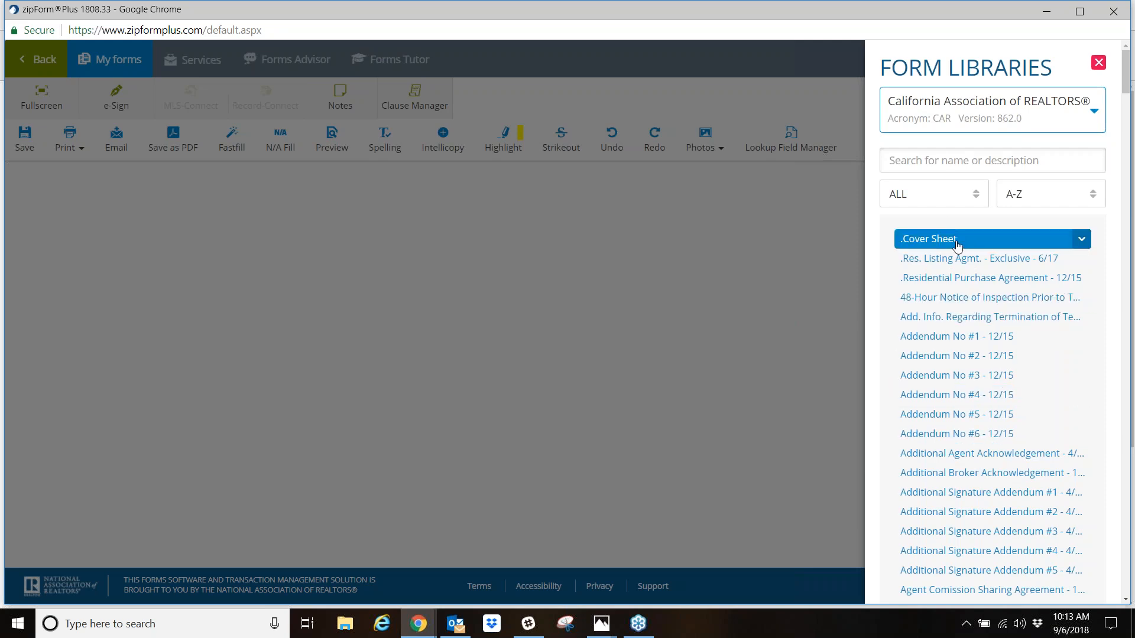
{"action": "left_click", "coordinate": [956, 244]}
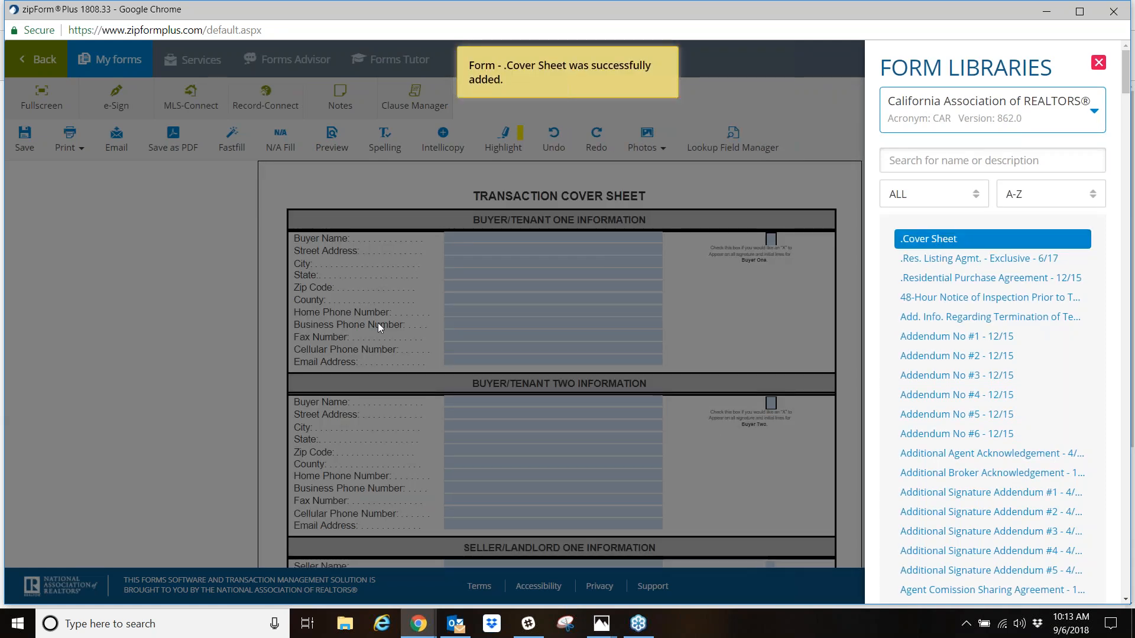
{"action": "left_click", "coordinate": [569, 268]}
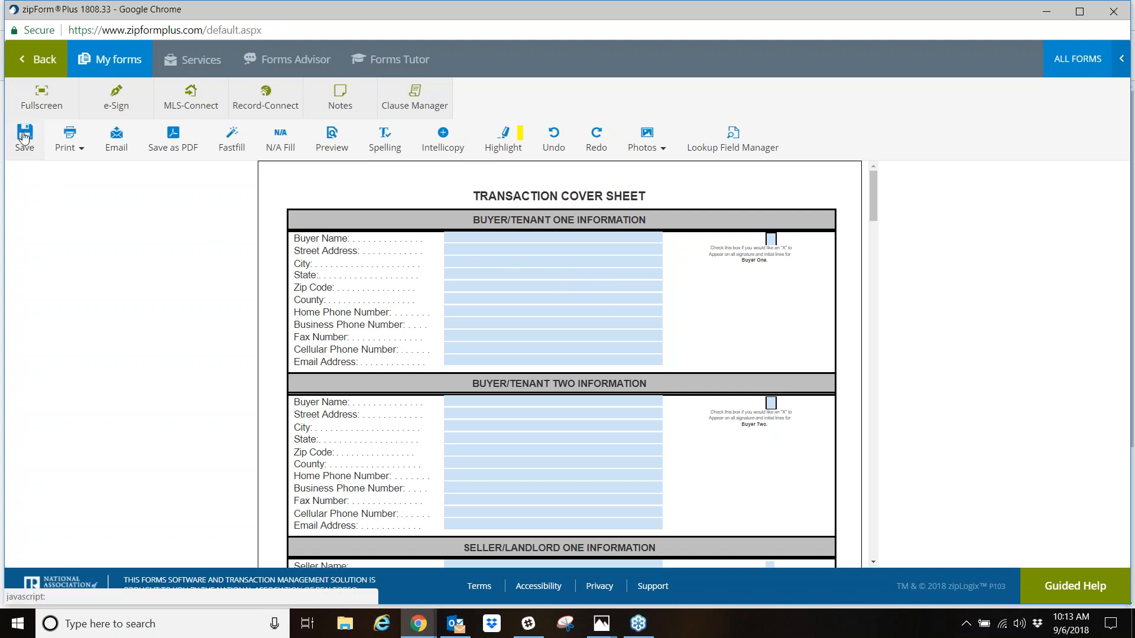
- Try to save the form as a residential purchase transaction named s;lkjslkd, and discard it to return to the transactions list
{"action": "left_click", "coordinate": [24, 136]}
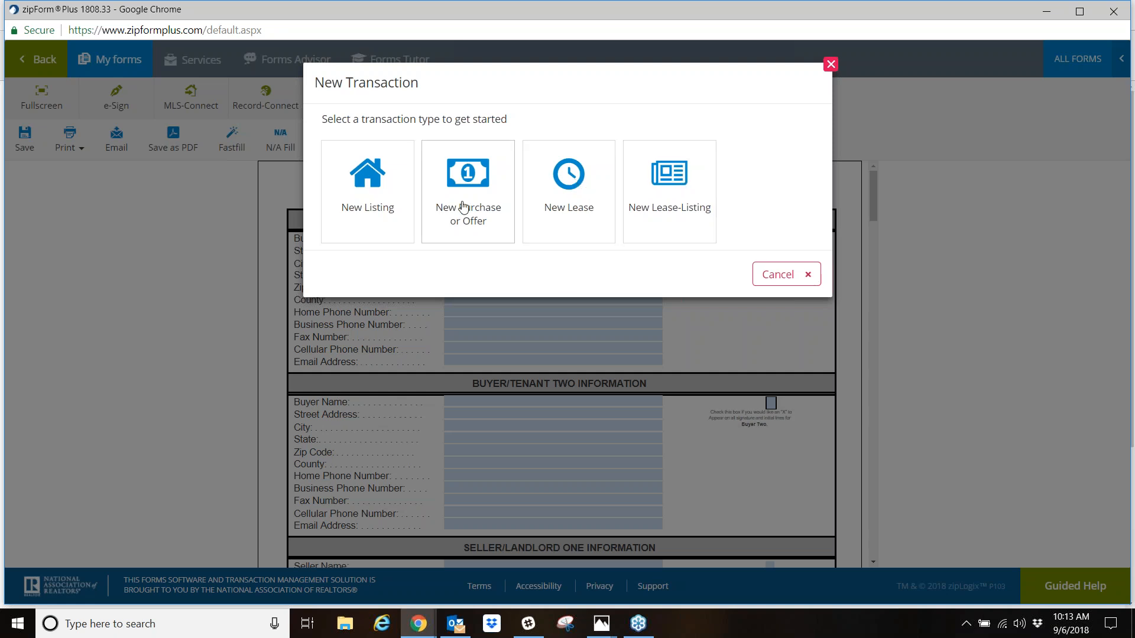
{"action": "left_click", "coordinate": [459, 188]}
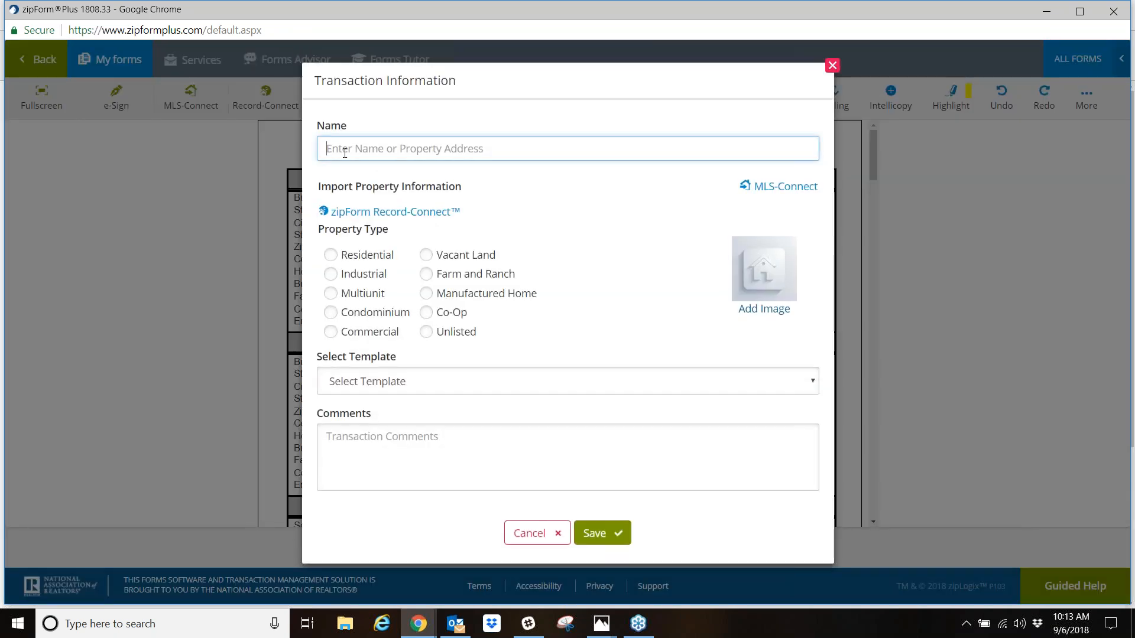
{"action": "left_click", "coordinate": [346, 151]}
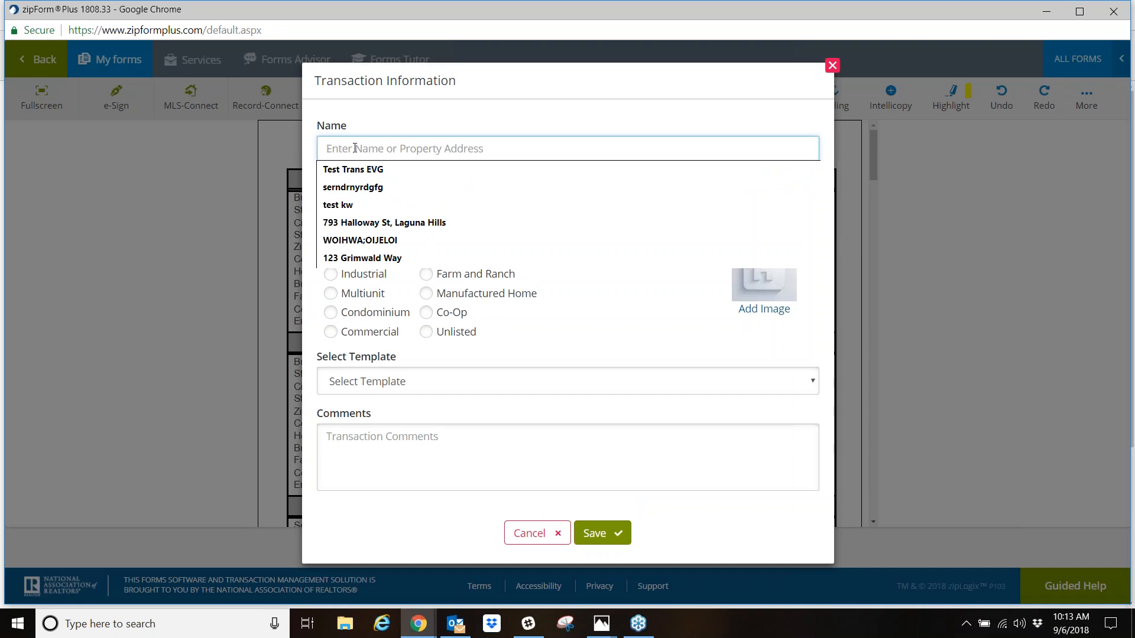
{"action": "type", "text": "s;lkjslkd"}
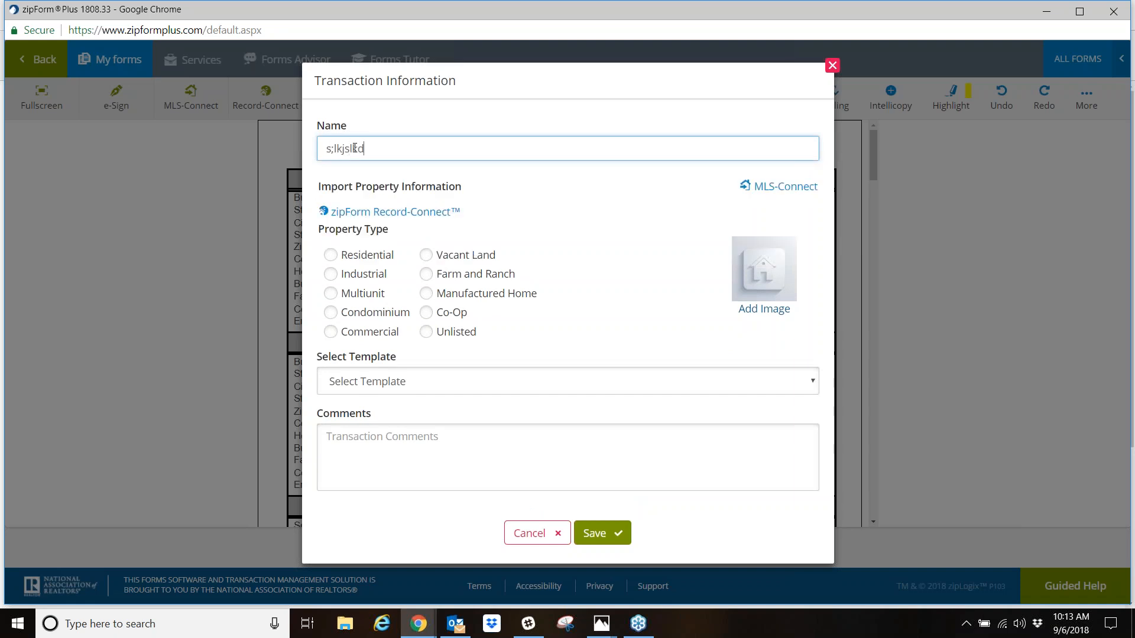
{"action": "left_click", "coordinate": [333, 255]}
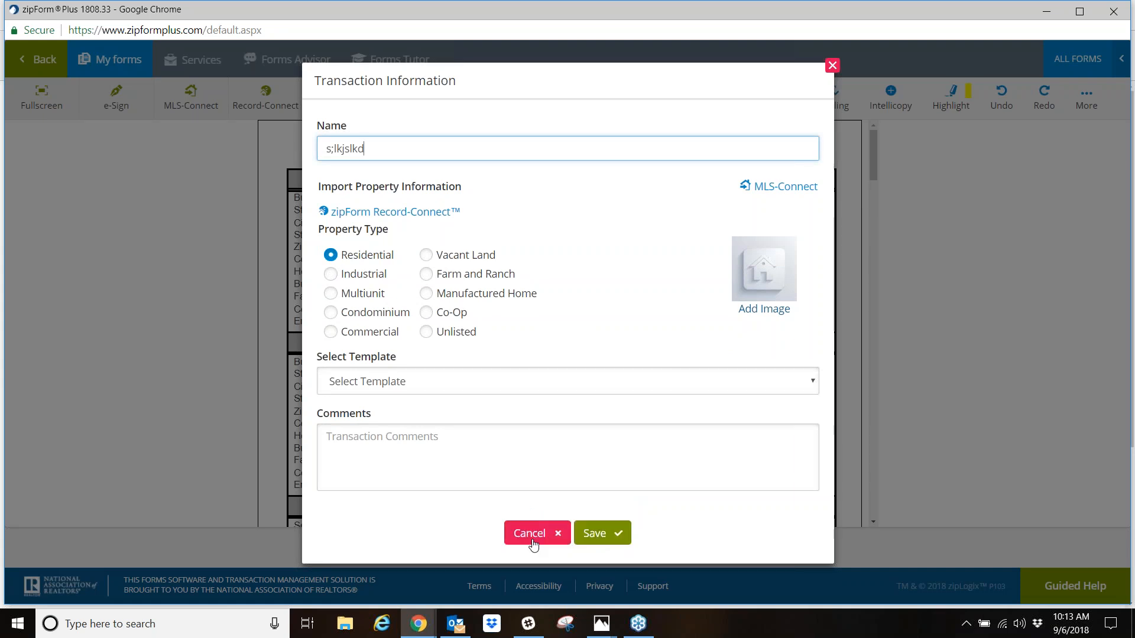
{"action": "left_click", "coordinate": [534, 535]}
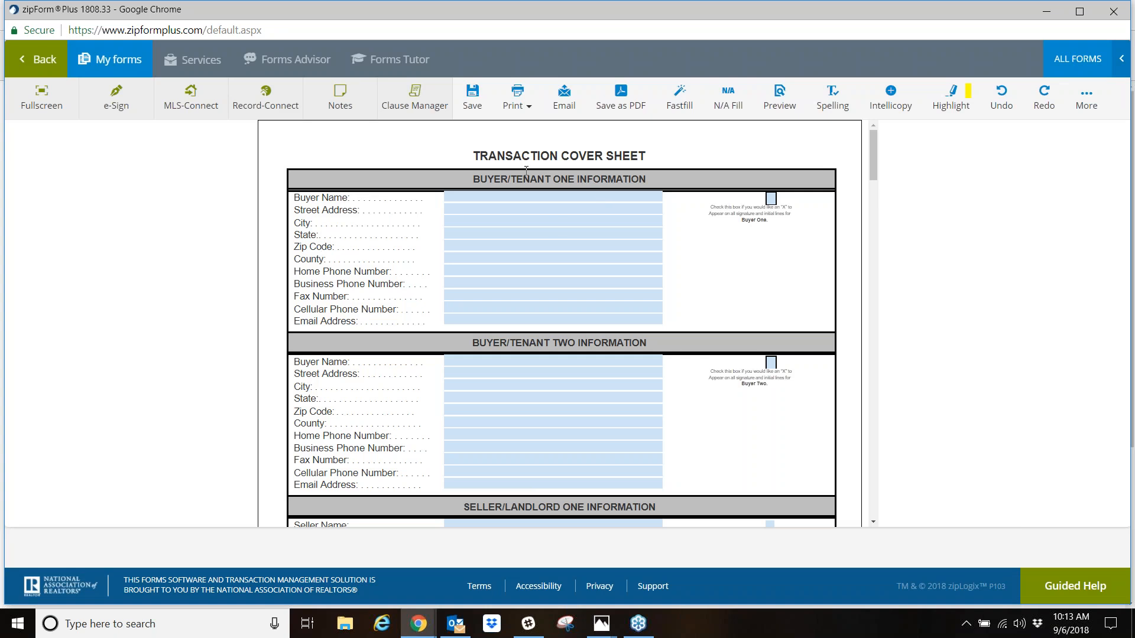
{"action": "left_click", "coordinate": [37, 59]}
{"action": "left_click", "coordinate": [722, 151]}
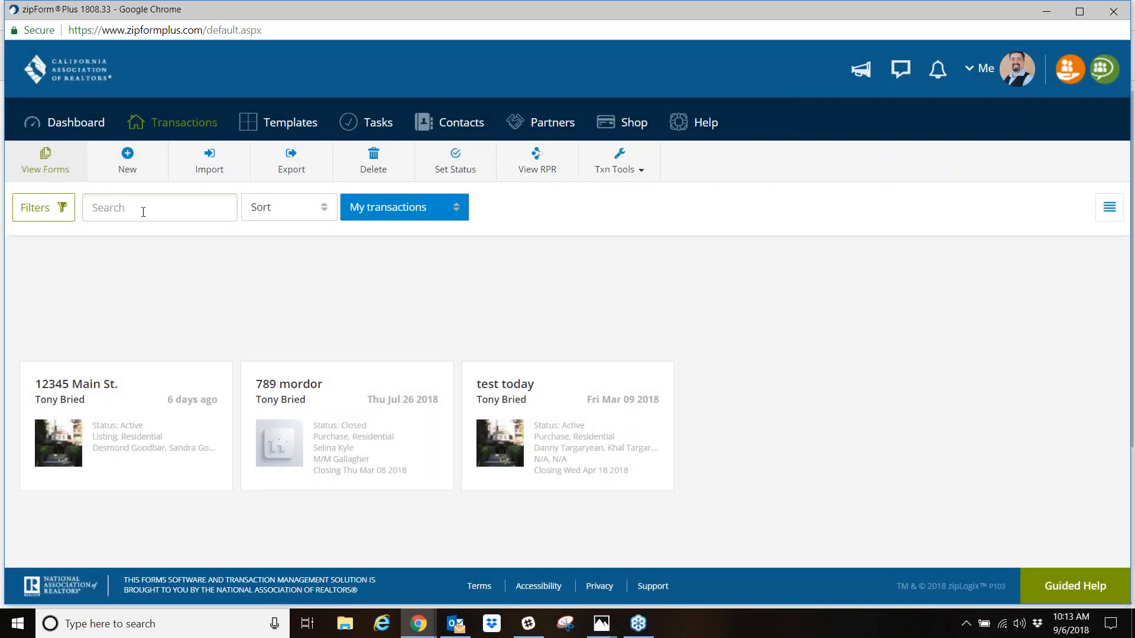
- Start a new purchase or offer transaction from the transactions list
{"action": "left_click", "coordinate": [127, 164]}
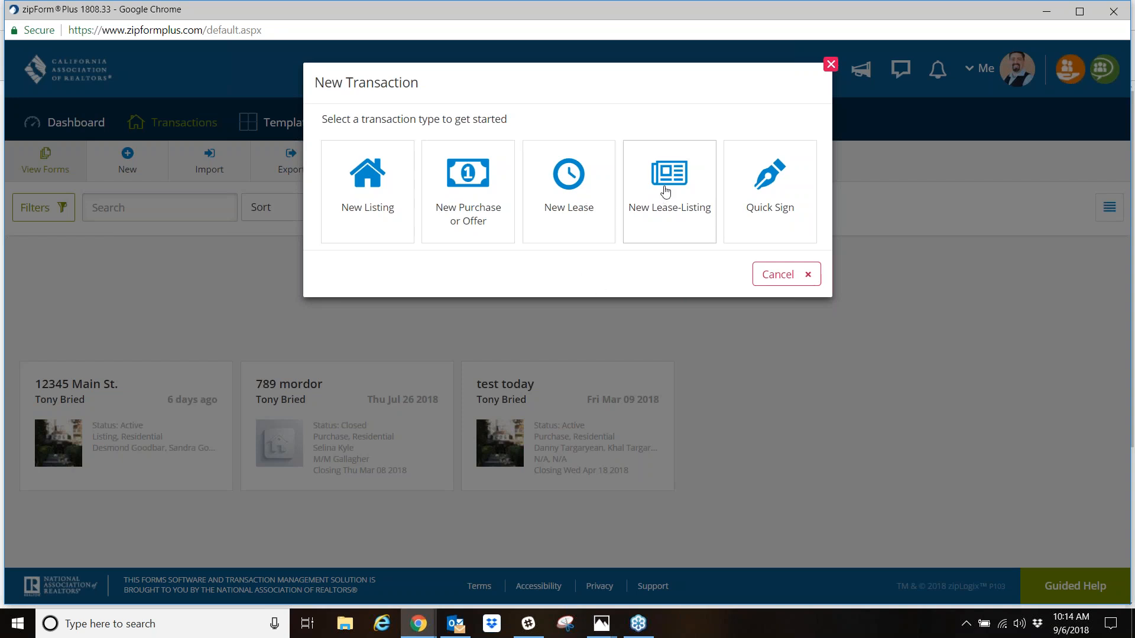
{"action": "left_click", "coordinate": [466, 186]}
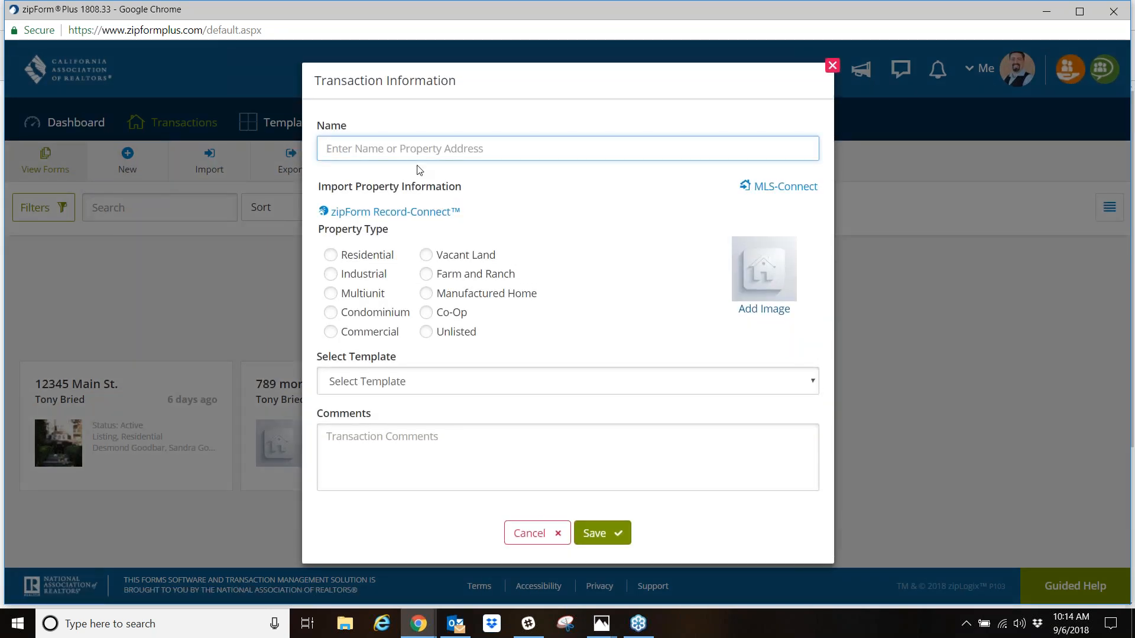
{"action": "left_click", "coordinate": [408, 149]}
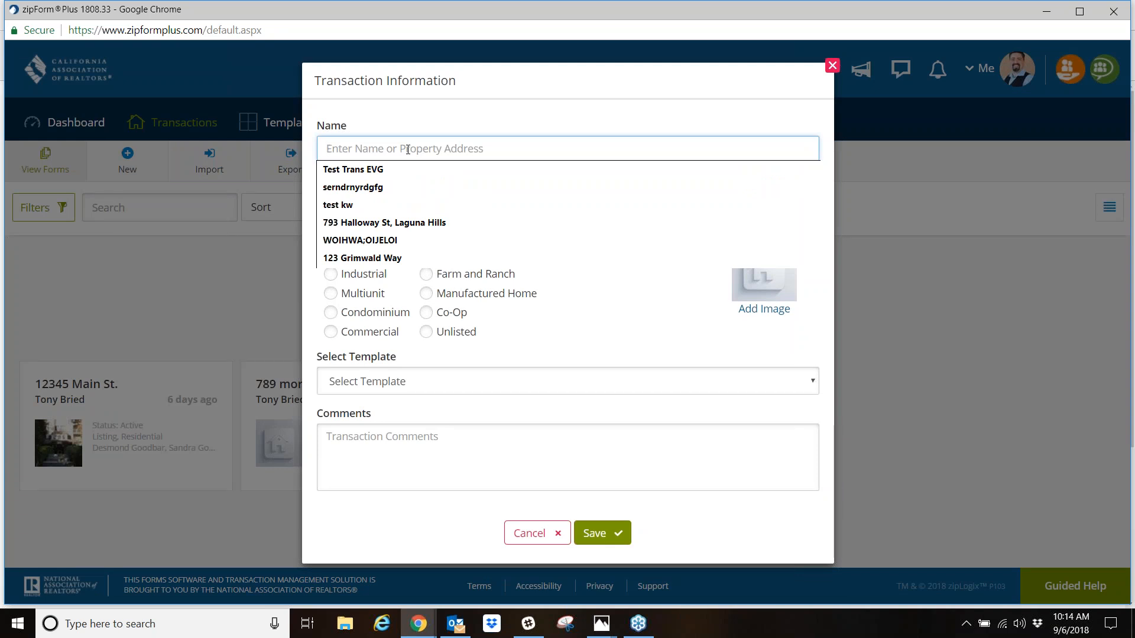
{"action": "left_click", "coordinate": [570, 125]}
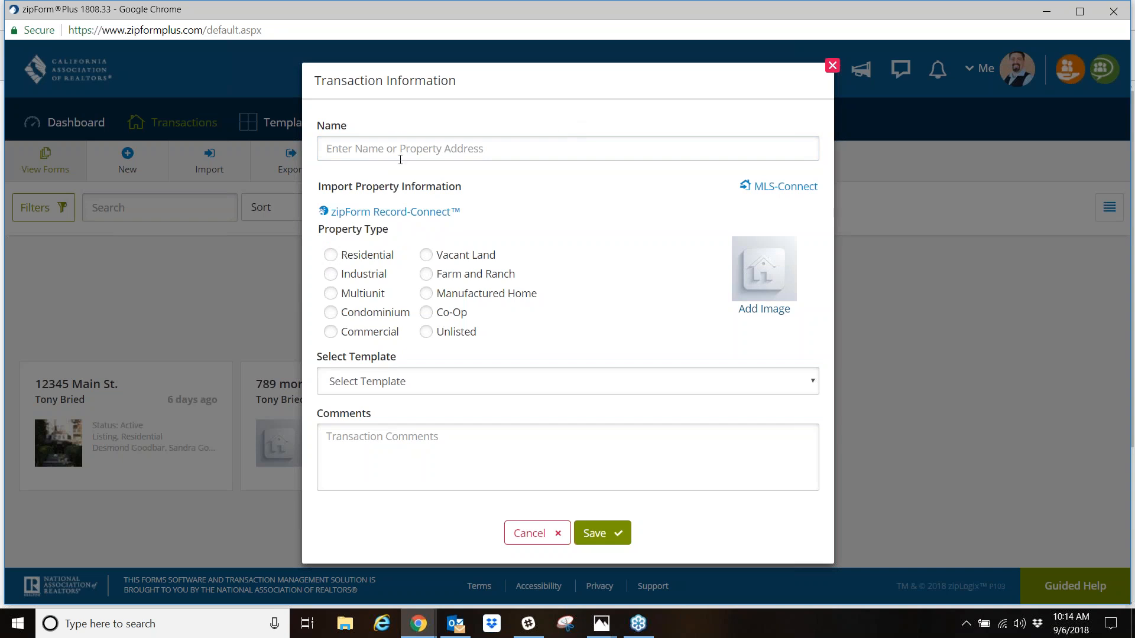
- Try a person's name as the transaction name, and clear it again
{"action": "left_click", "coordinate": [430, 151]}
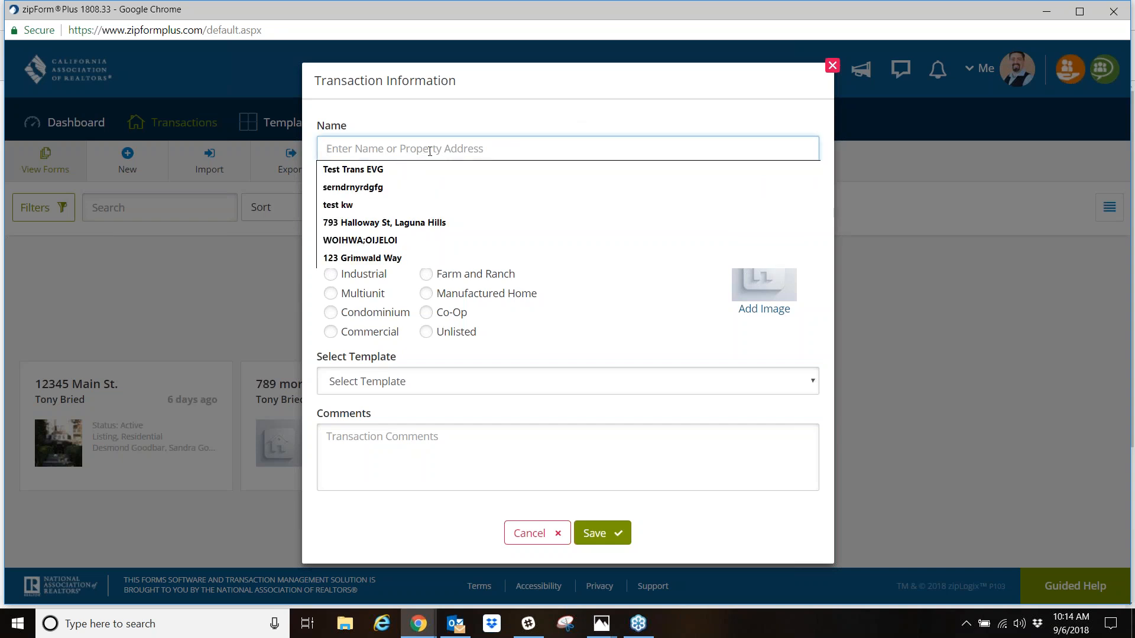
{"action": "type", "text": "bob doe"}
{"action": "key", "text": "BackSpace"}
{"action": "key", "text": "BackSpace"}
{"action": "key", "text": "BackSpace"}
{"action": "key", "text": "BackSpace"}
{"action": "key", "text": "BackSpace"}
{"action": "key", "text": "BackSpace"}
{"action": "key", "text": "BackSpace"}
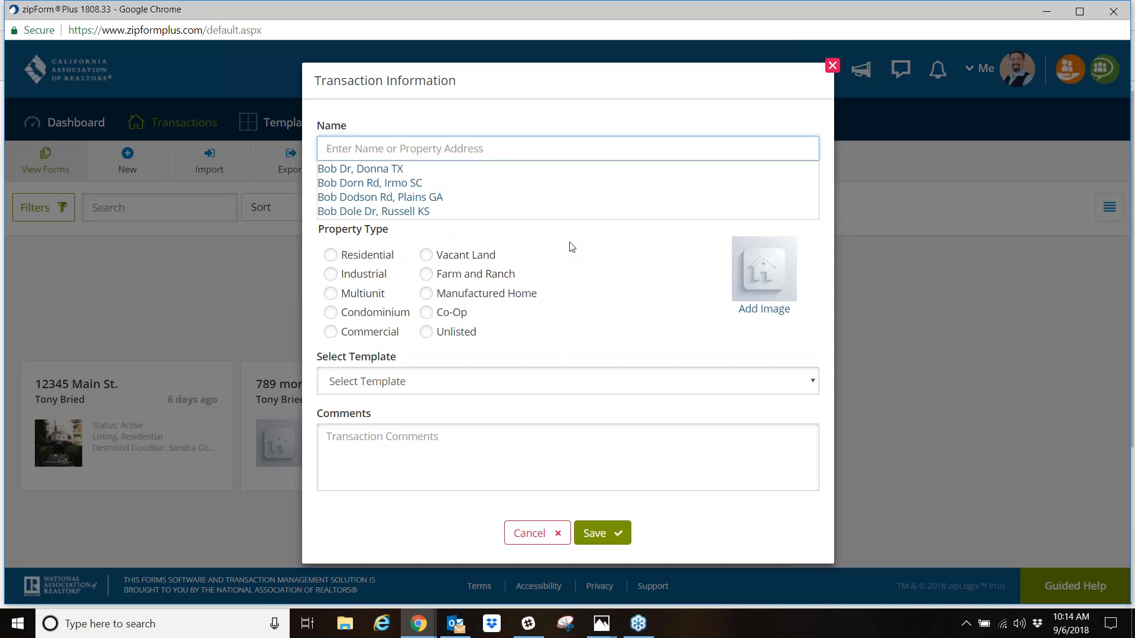
{"action": "left_click", "coordinate": [572, 247]}
- Enter the property address as the transaction name, set the property type to Residential, and save the transaction
{"action": "left_click", "coordinate": [441, 148]}
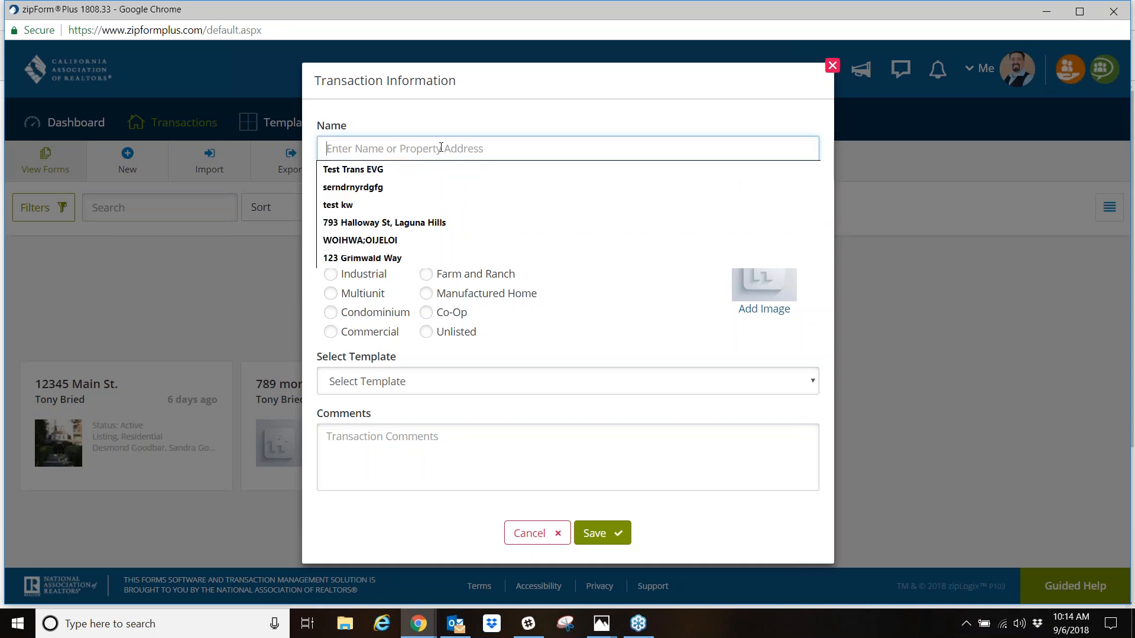
{"action": "type", "text": "372 "}
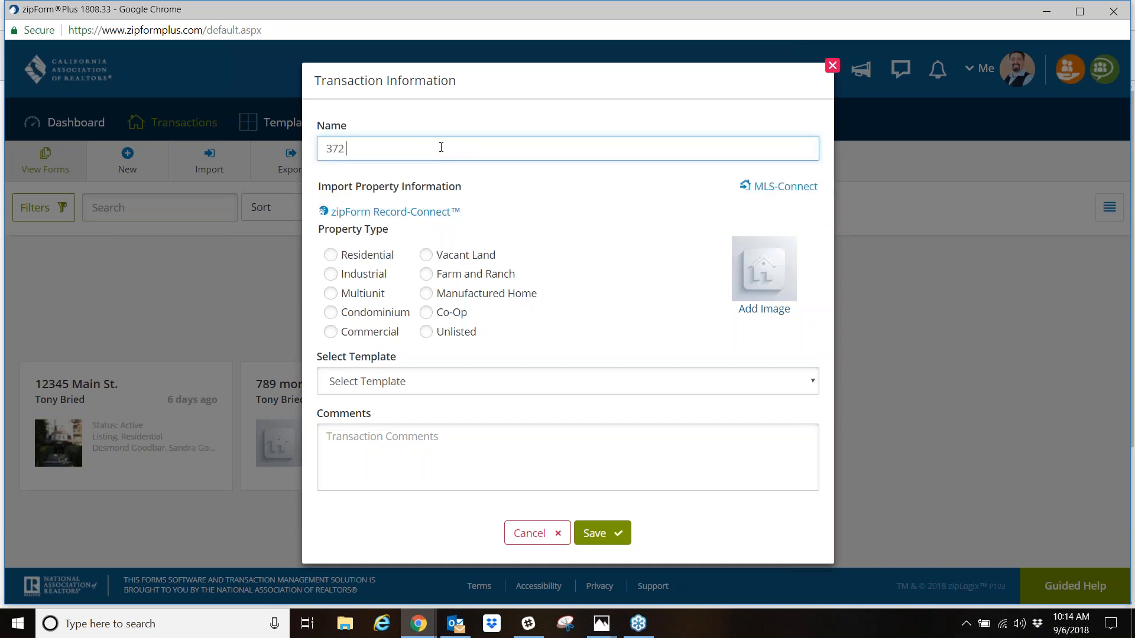
{"action": "type", "text": "S\\\\"}
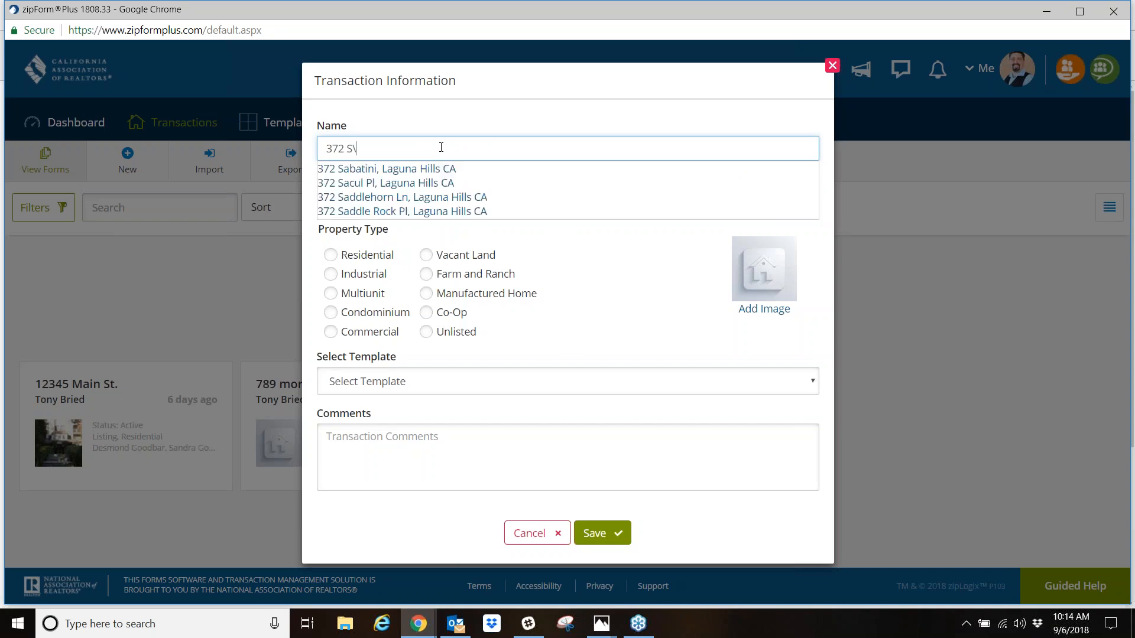
{"action": "key", "text": "BackSpace"}
{"action": "key", "text": "BackSpace"}
{"action": "key", "text": "BackSpace"}
{"action": "type", "text": "affy Duc"}
{"action": "type", "text": "k "}
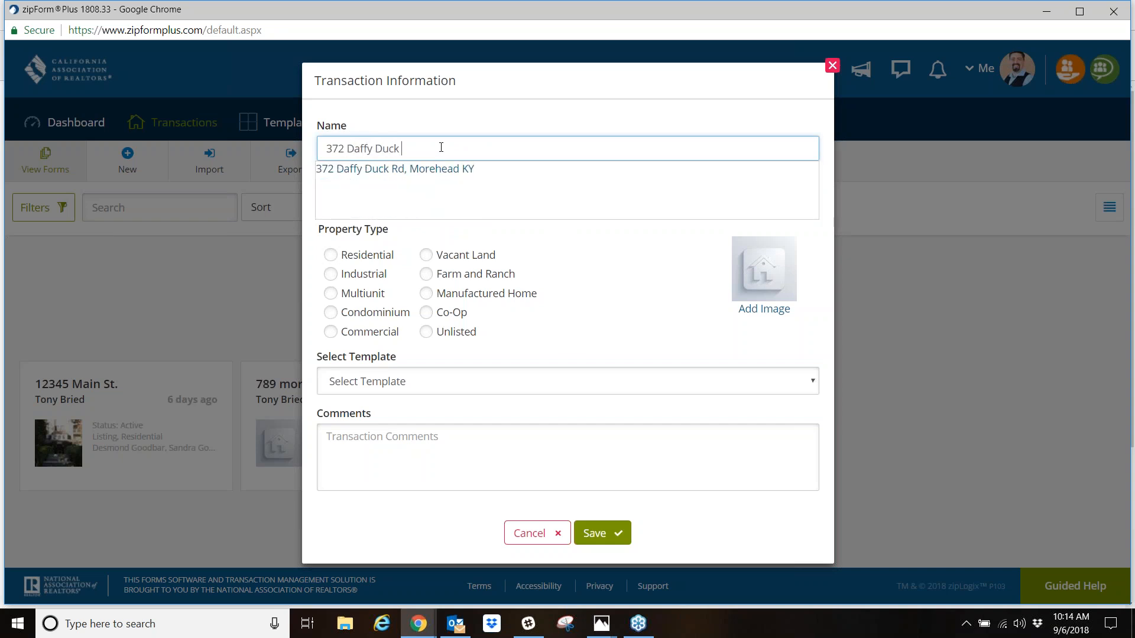
{"action": "type", "text": "Ln, Irvine ca"}
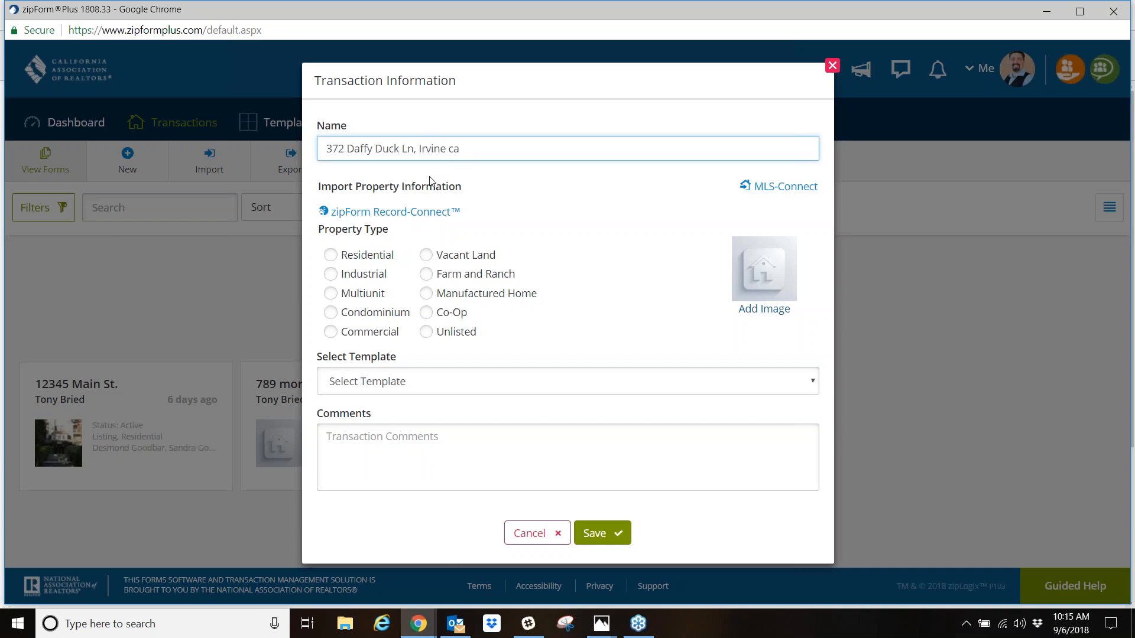
{"action": "left_click", "coordinate": [332, 258]}
{"action": "left_click", "coordinate": [607, 534]}
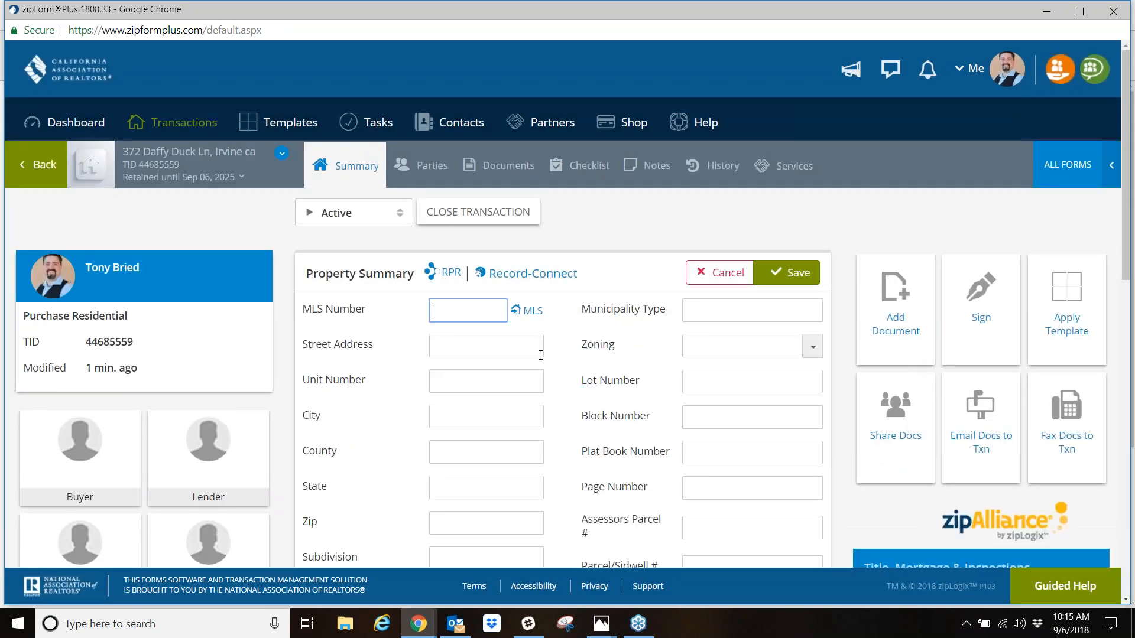
- Add the Cover Sheet and the Residential Purchase Agreement - 12/15 from the form library to the transaction's documents
{"action": "left_click", "coordinate": [505, 172]}
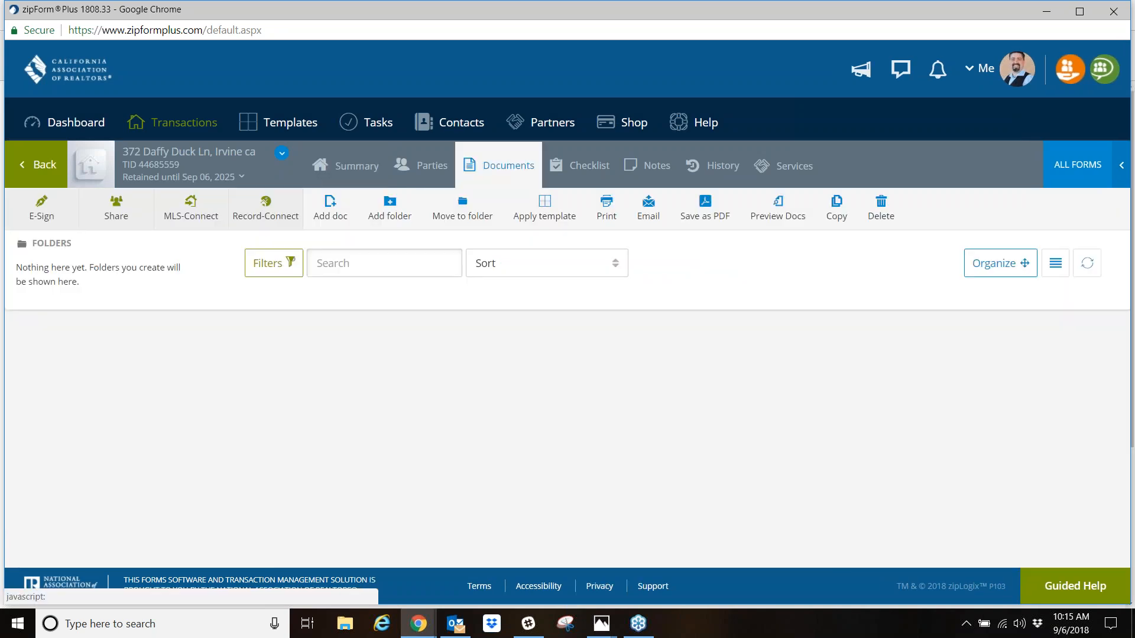
{"action": "left_click", "coordinate": [1075, 169]}
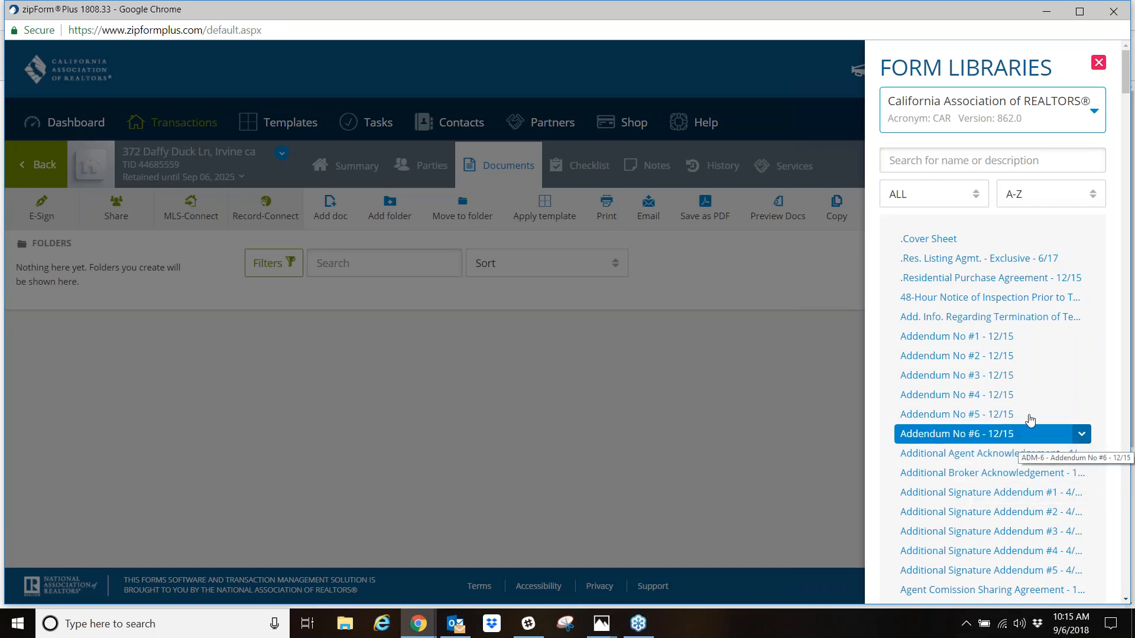
{"action": "left_click", "coordinate": [939, 240]}
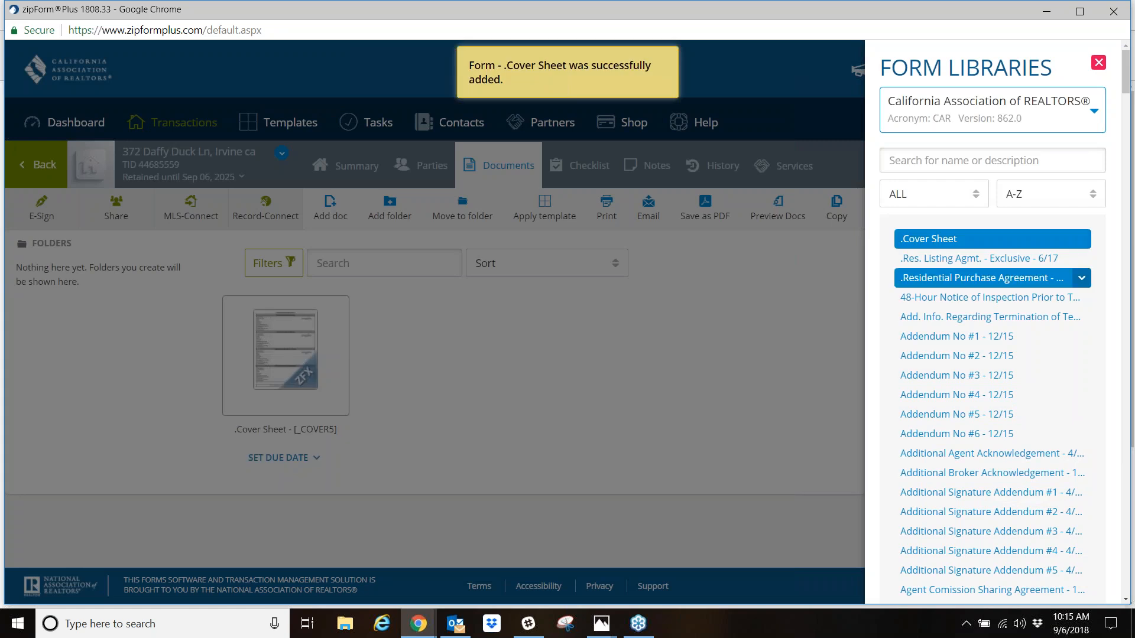
{"action": "left_click", "coordinate": [951, 279]}
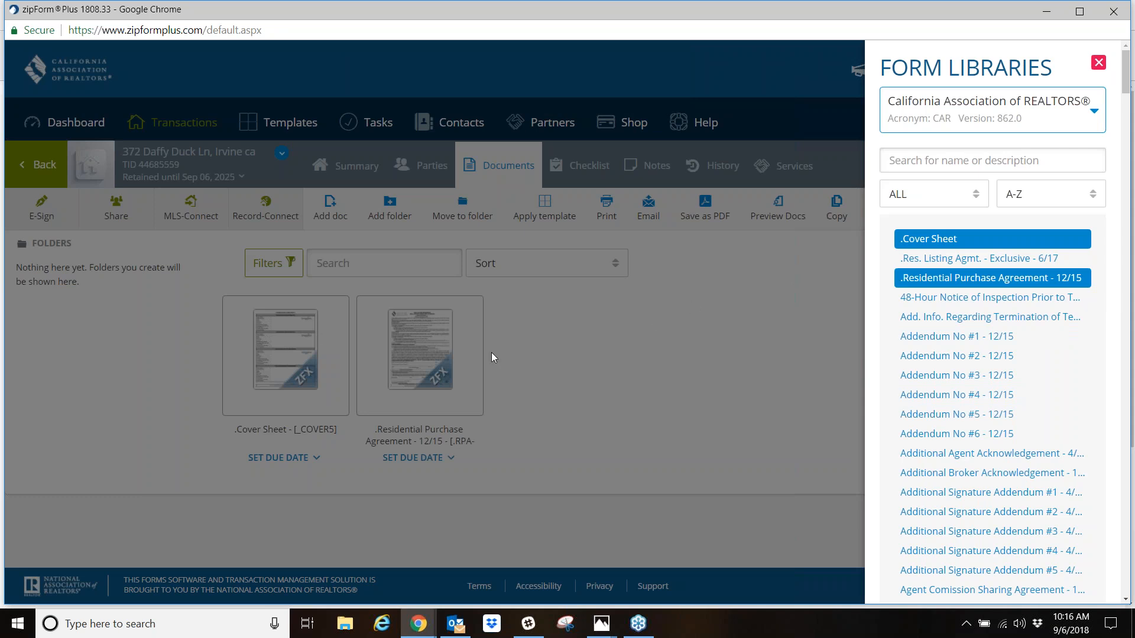
{"action": "left_click", "coordinate": [517, 344]}
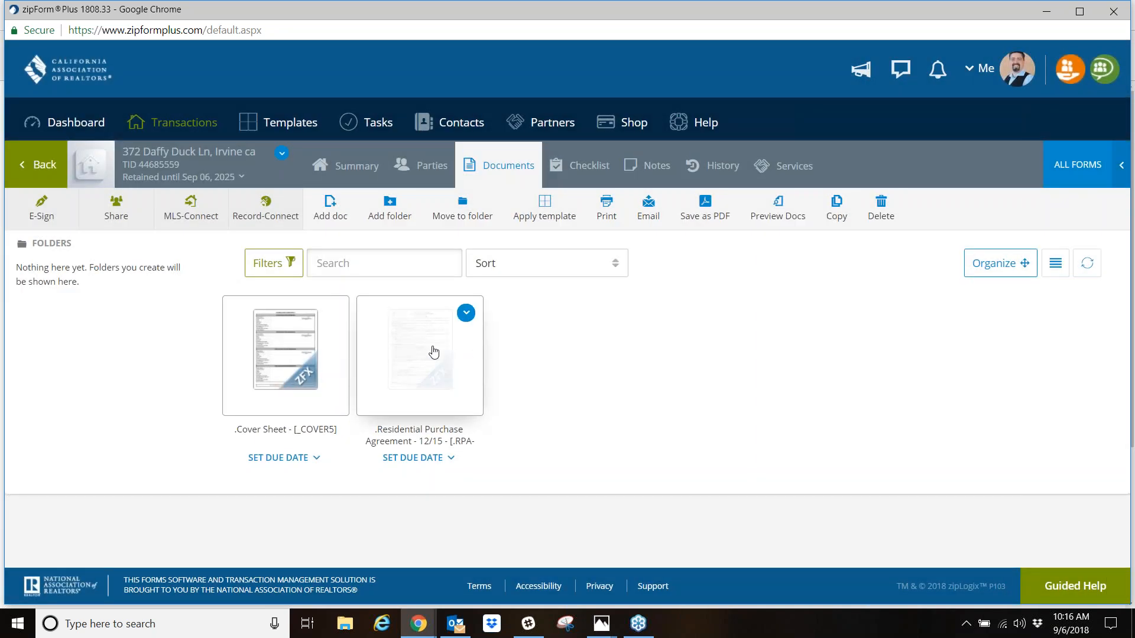
- Open the Residential Purchase Agreement from the transaction's documents and look through its agency disclosure pages
{"action": "left_click", "coordinate": [434, 353]}
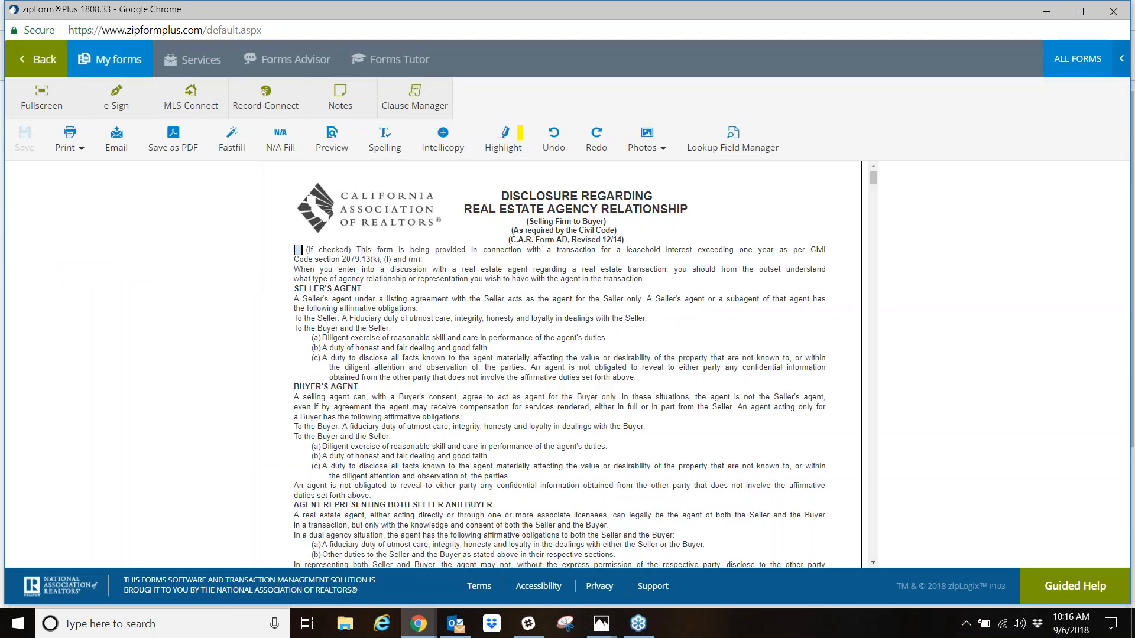
{"action": "scroll", "coordinate": [529, 396], "scroll_direction": "down", "scroll_amount": 20}
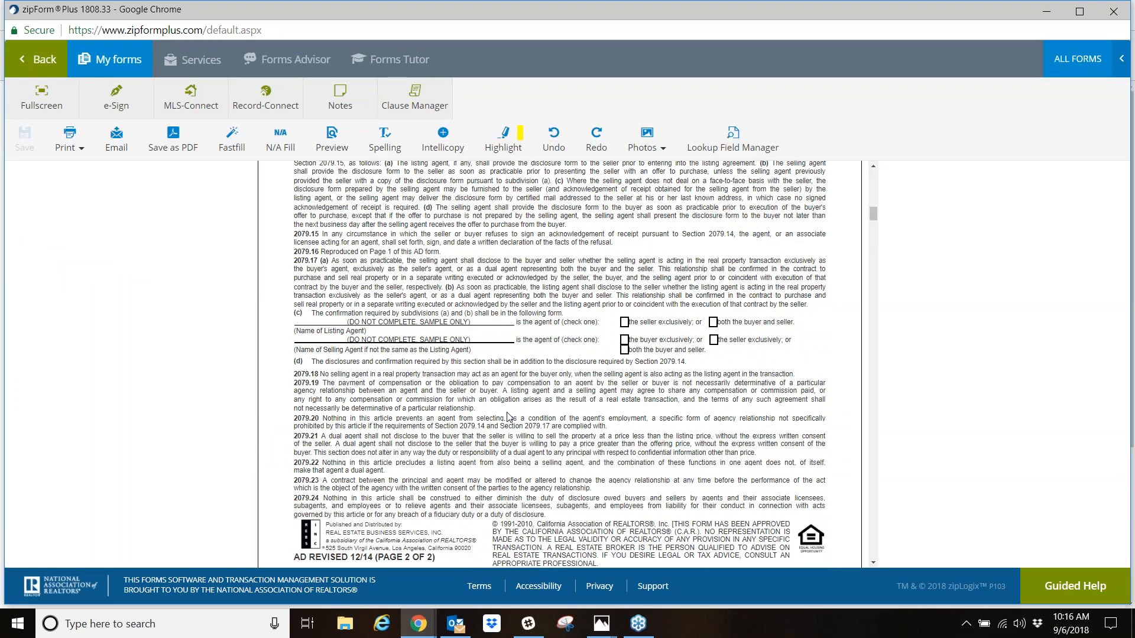
{"action": "scroll", "coordinate": [560, 363], "scroll_direction": "up", "scroll_amount": 10}
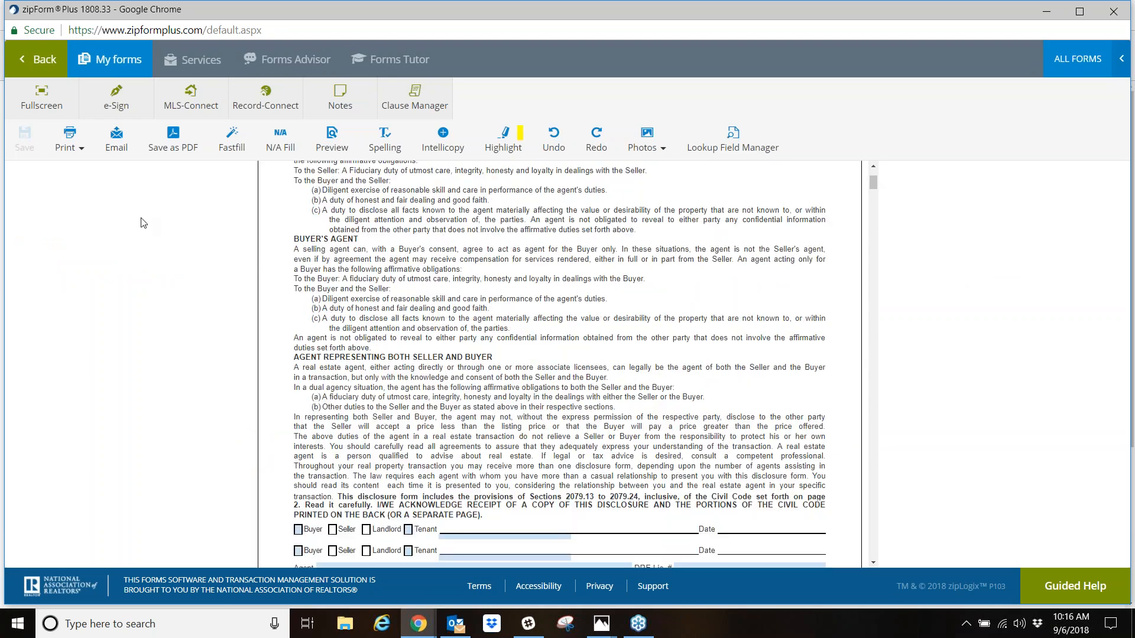
- Leave the purchase agreement, return to the transactions list, and start a new purchase or offer transaction
{"action": "left_click", "coordinate": [36, 62]}
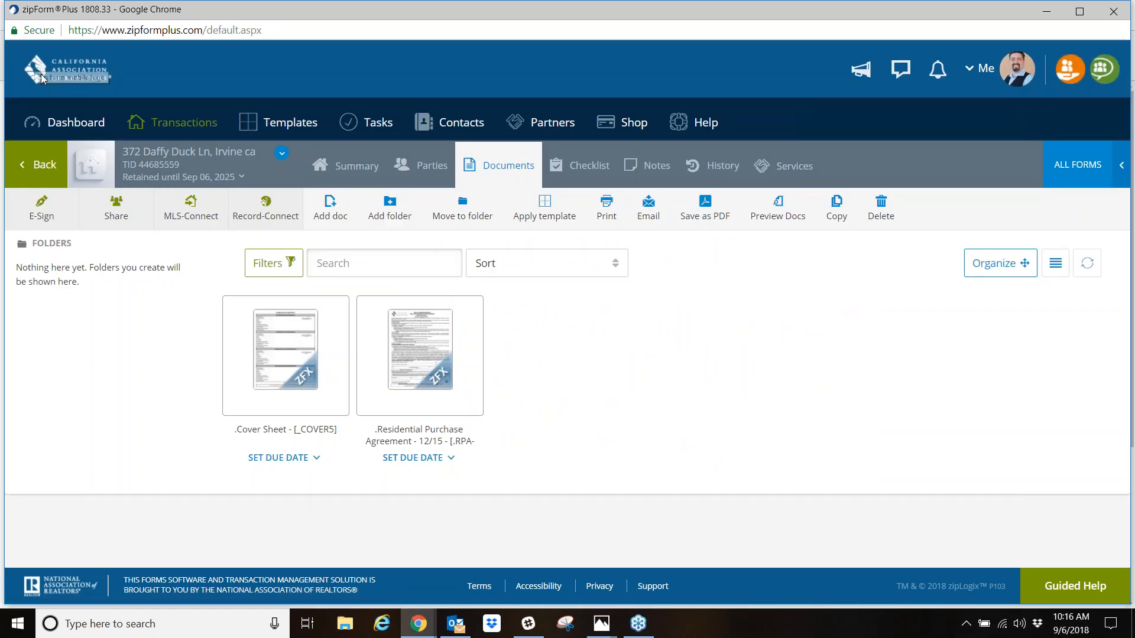
{"action": "left_click", "coordinate": [37, 168]}
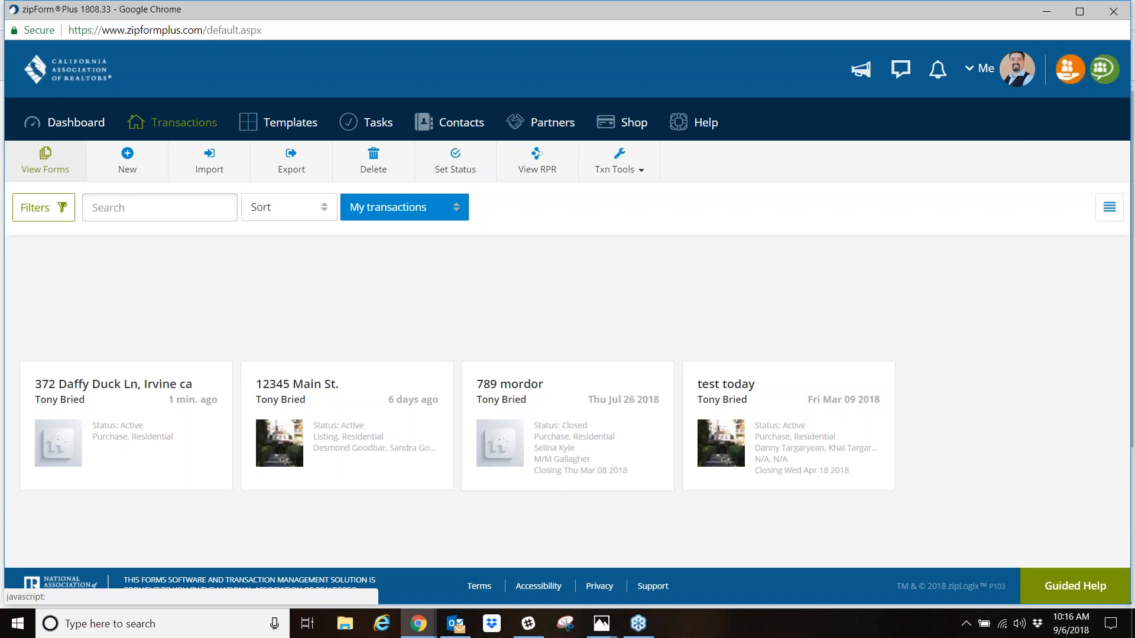
{"action": "left_click", "coordinate": [130, 169]}
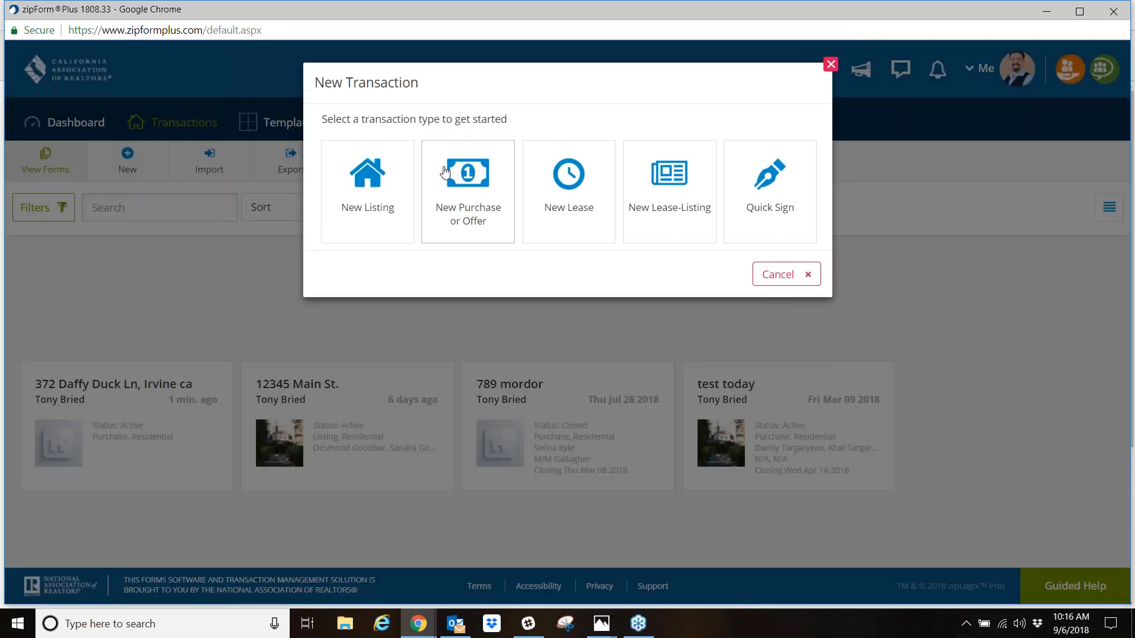
{"action": "left_click", "coordinate": [475, 177]}
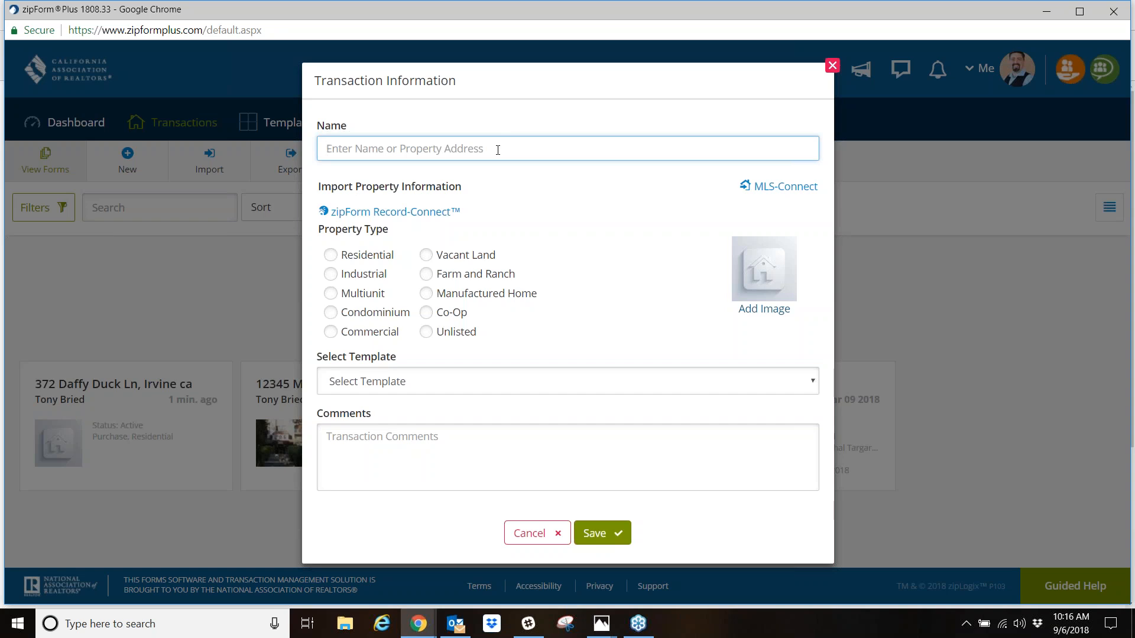
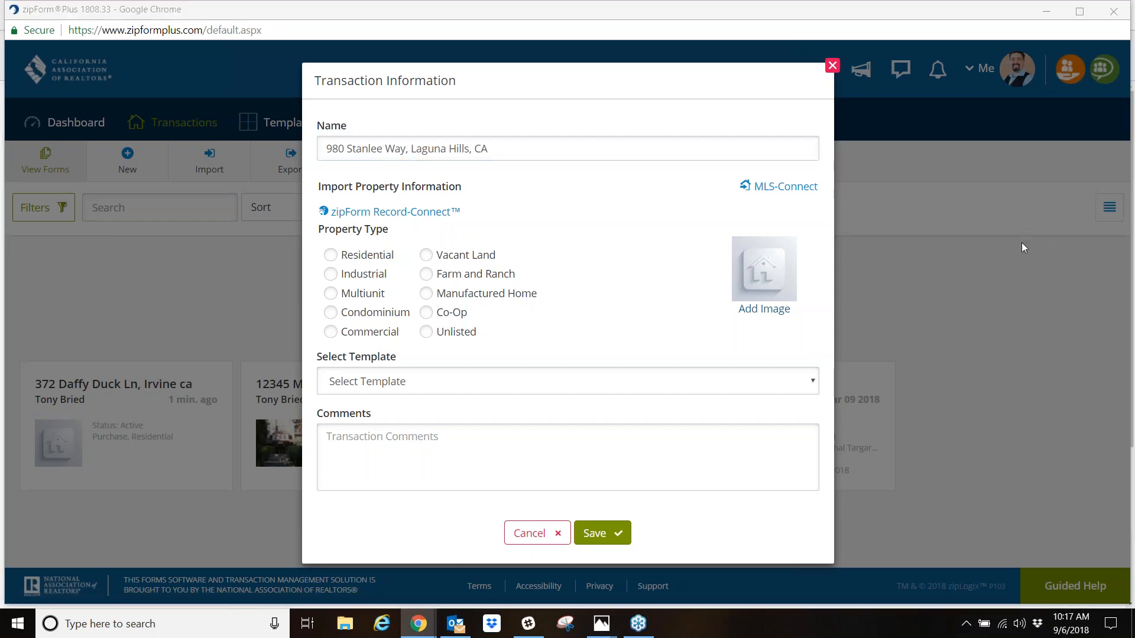
- Enter the property address as the transaction name and set the property type to Residential
{"action": "mouse_move", "coordinate": [722, 184]}
{"action": "left_mouse_down"}
{"action": "mouse_move", "coordinate": [769, 197]}
{"action": "mouse_move", "coordinate": [828, 184]}
{"action": "mouse_move", "coordinate": [736, 182]}
{"action": "left_mouse_up"}
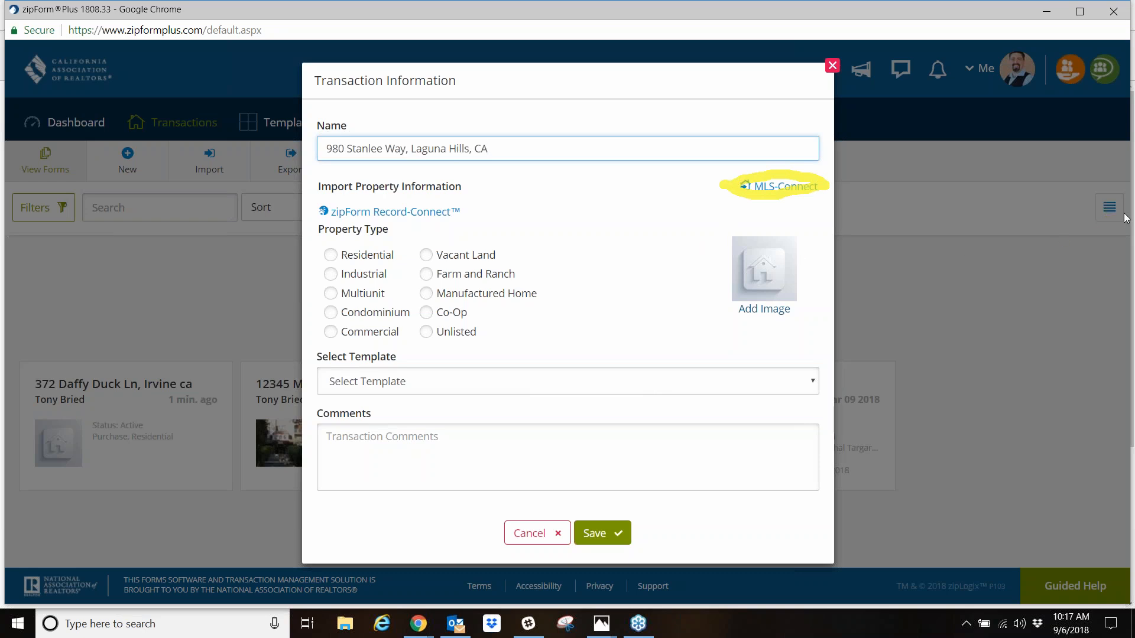
{"action": "left_click", "coordinate": [1062, 283]}
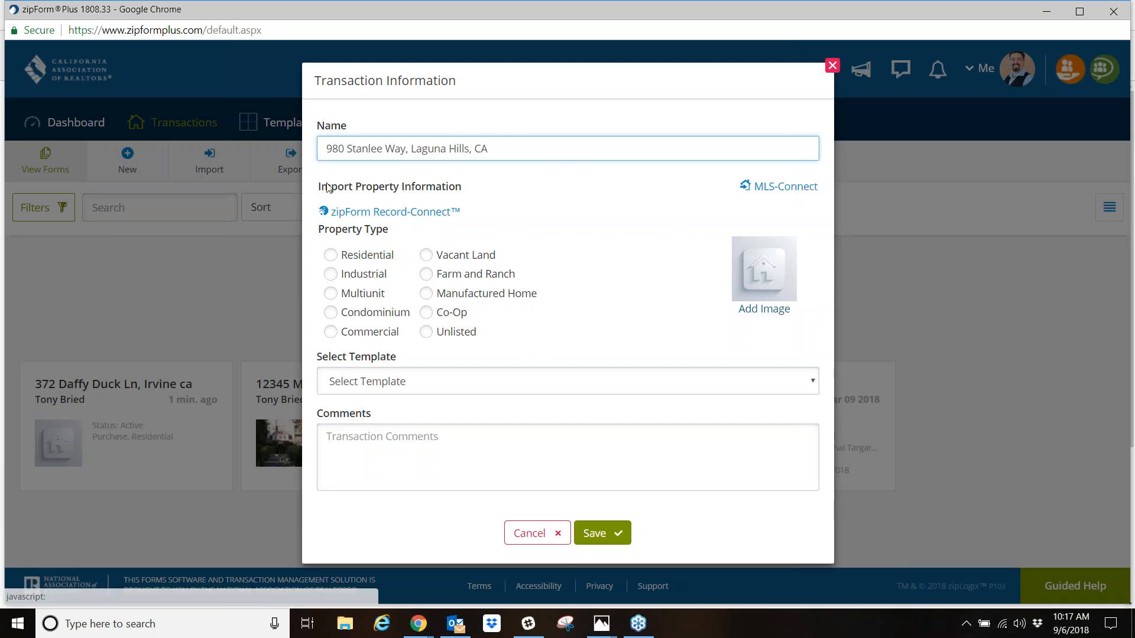
{"action": "left_click", "coordinate": [331, 255]}
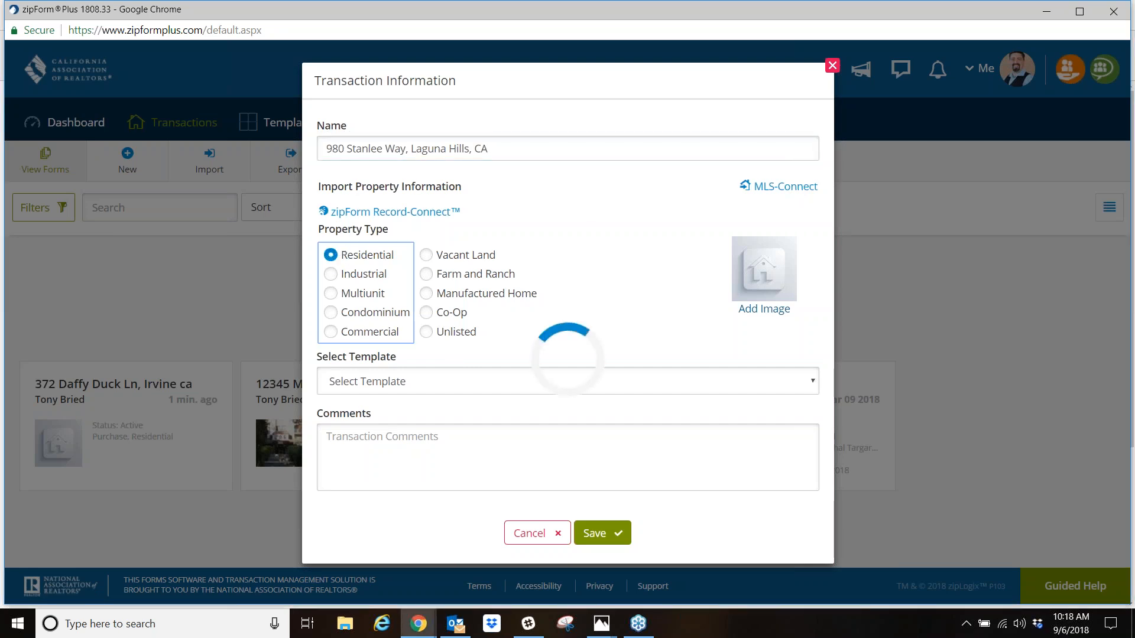
- Find Residential listing s597524 in CRMLS1 through MLS-Connect and use it as the transaction's imported property information
{"action": "left_click", "coordinate": [791, 196]}
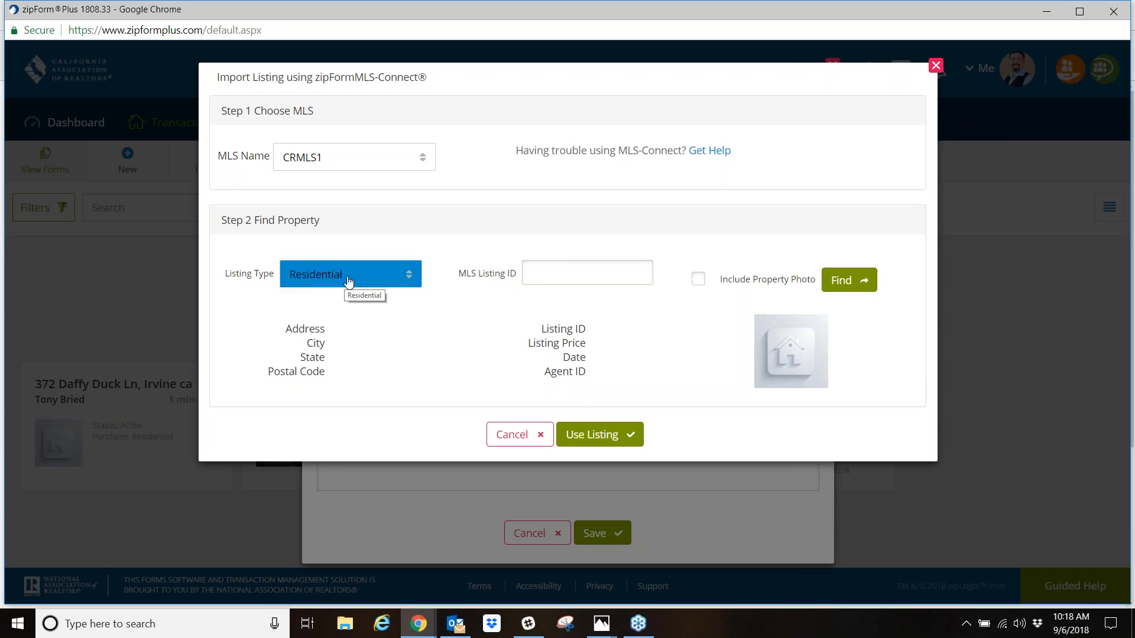
{"action": "left_click", "coordinate": [408, 276]}
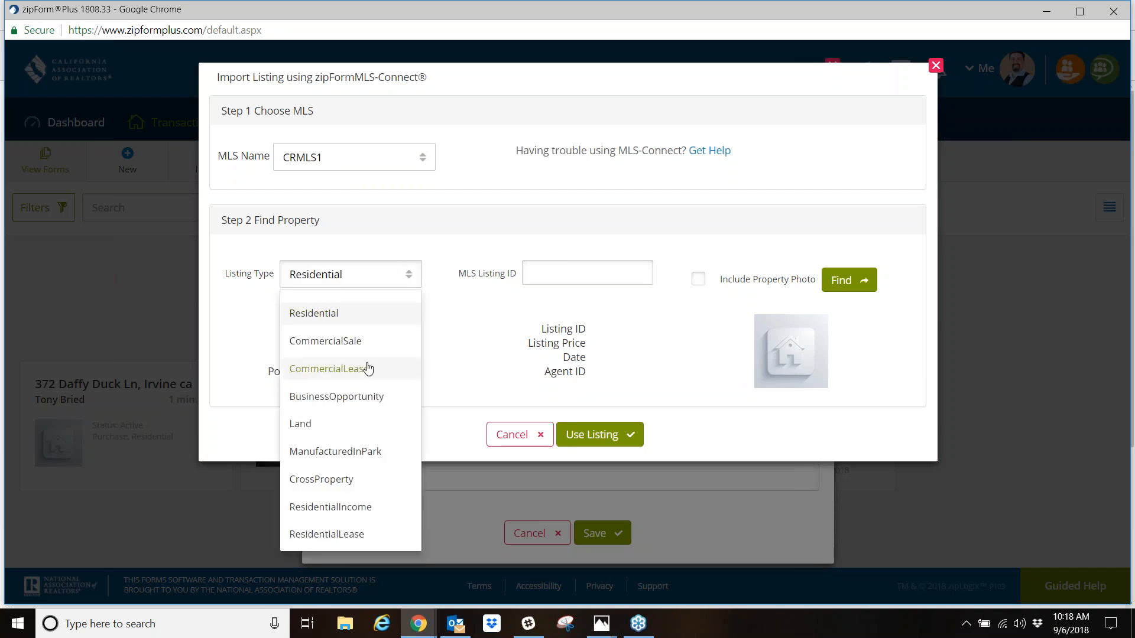
{"action": "left_click", "coordinate": [360, 320]}
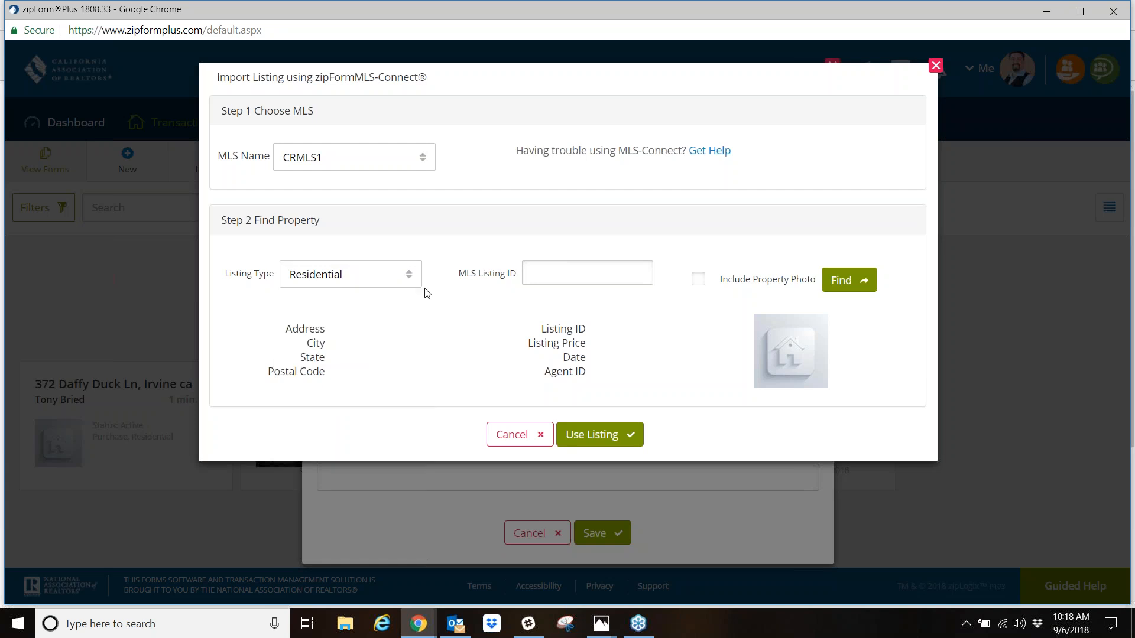
{"action": "left_click", "coordinate": [555, 279]}
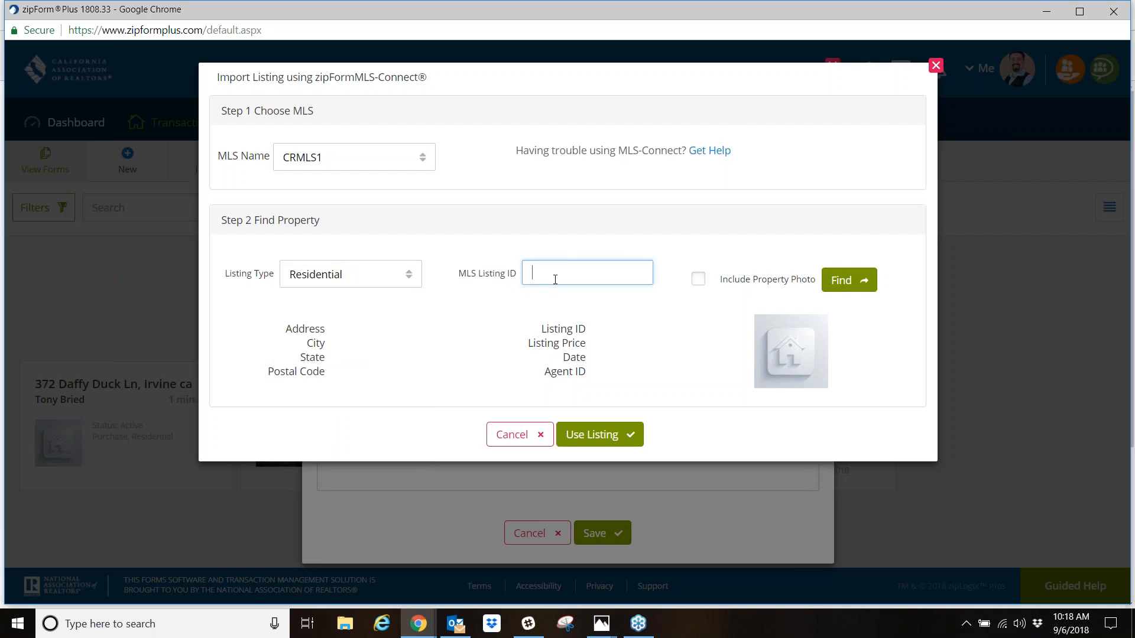
{"action": "type", "text": "s597524"}
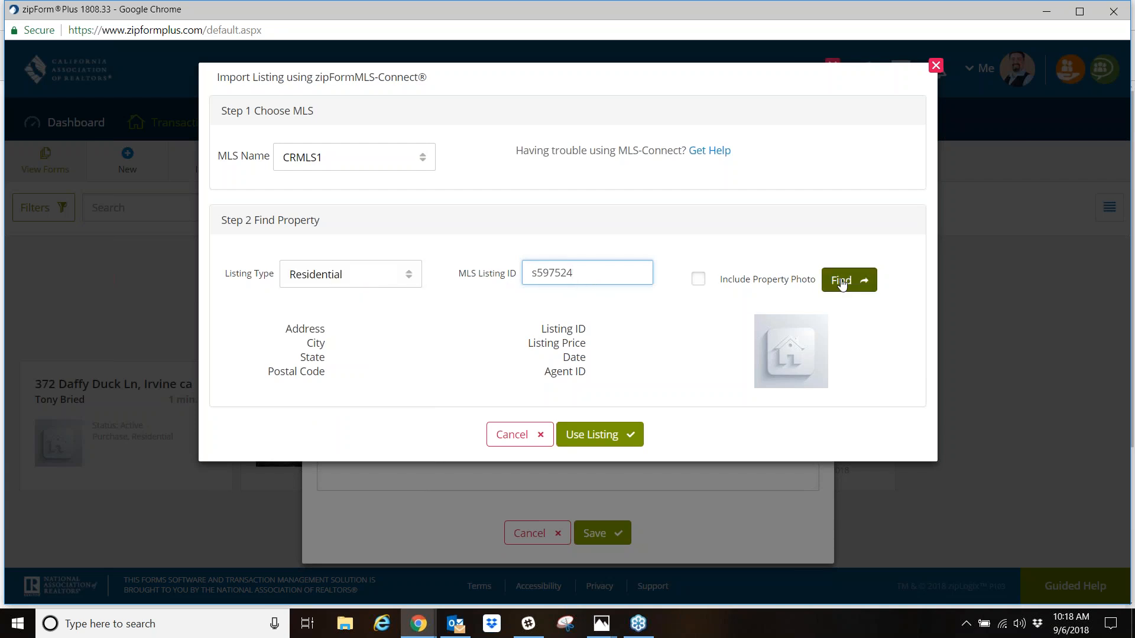
{"action": "left_click", "coordinate": [858, 283]}
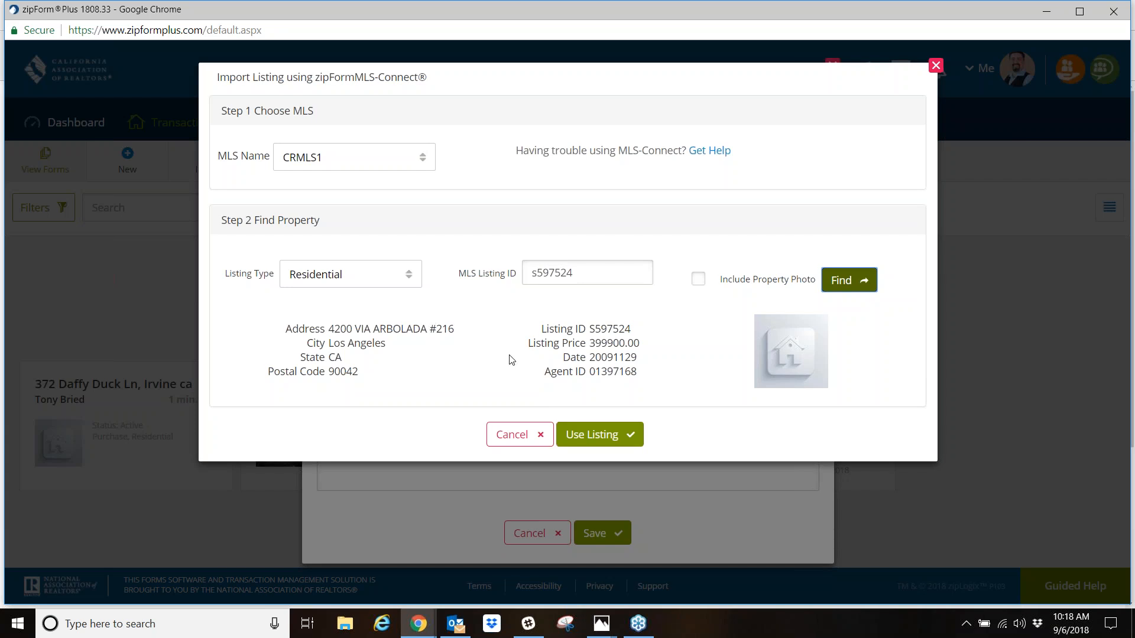
{"action": "left_click", "coordinate": [598, 437]}
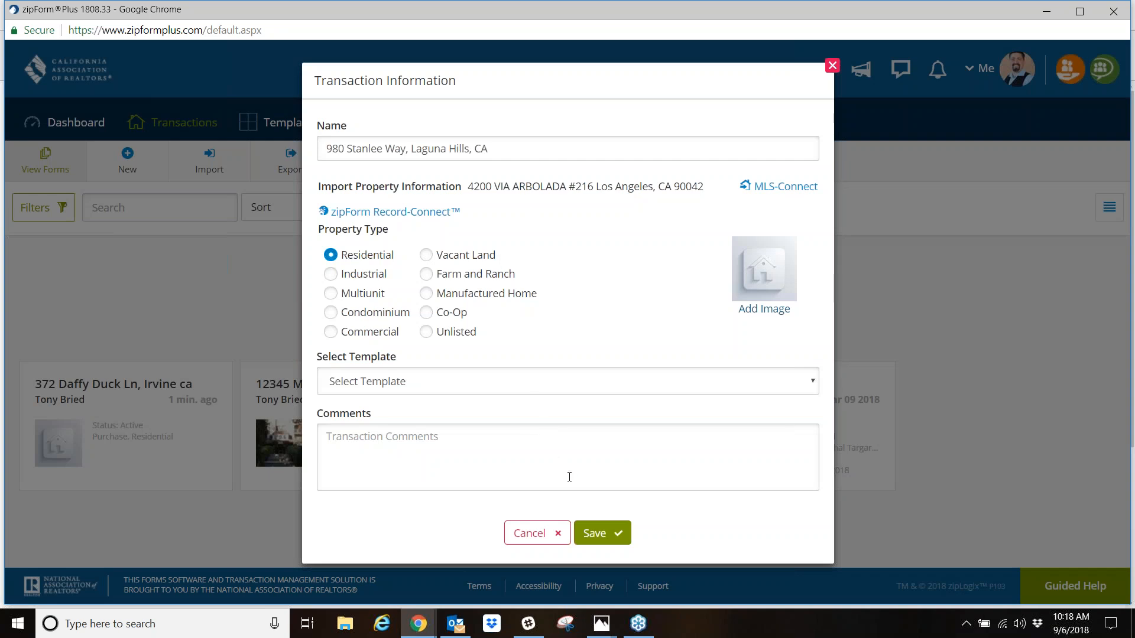
- Save the transaction and look through its property summary
{"action": "left_click", "coordinate": [609, 539]}
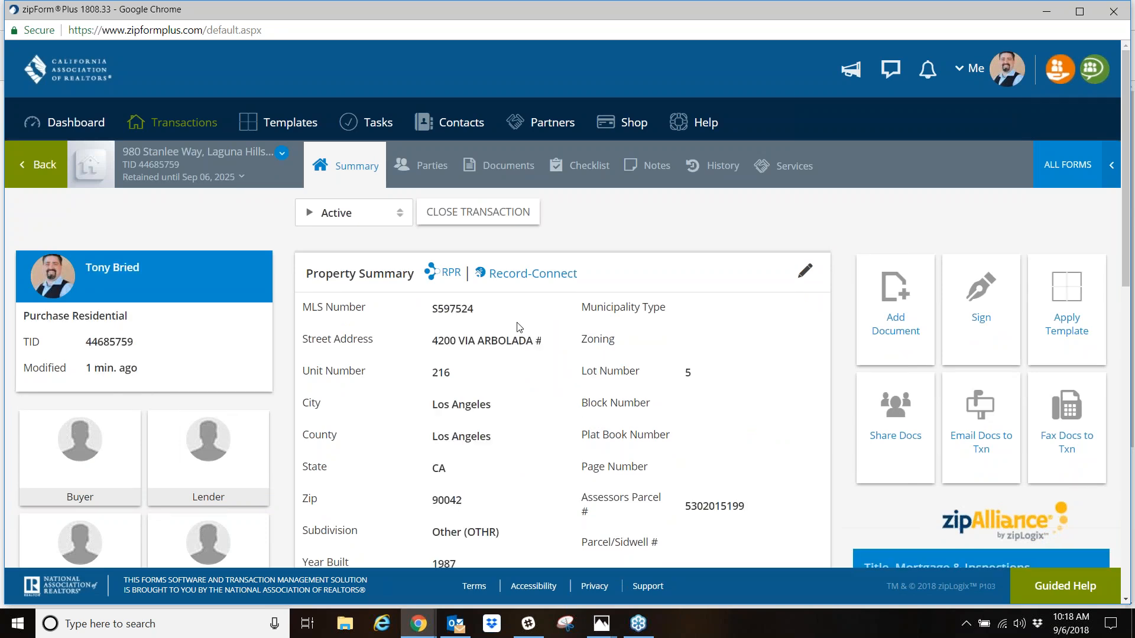
{"action": "scroll", "coordinate": [520, 331], "scroll_direction": "down", "scroll_amount": 3}
{"action": "scroll", "coordinate": [538, 416], "scroll_direction": "up", "scroll_amount": 3}
- Add the Cover Sheet from the California Association of REALTORS form library to the transaction's documents
{"action": "left_click", "coordinate": [508, 167]}
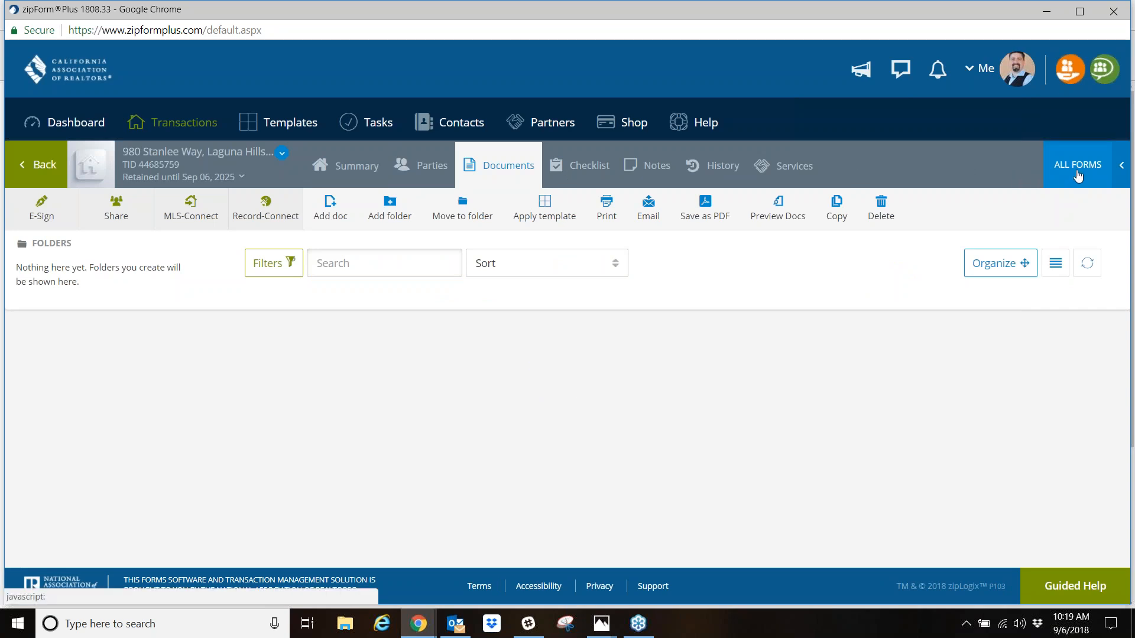
{"action": "left_click", "coordinate": [1077, 177]}
{"action": "left_click", "coordinate": [957, 238]}
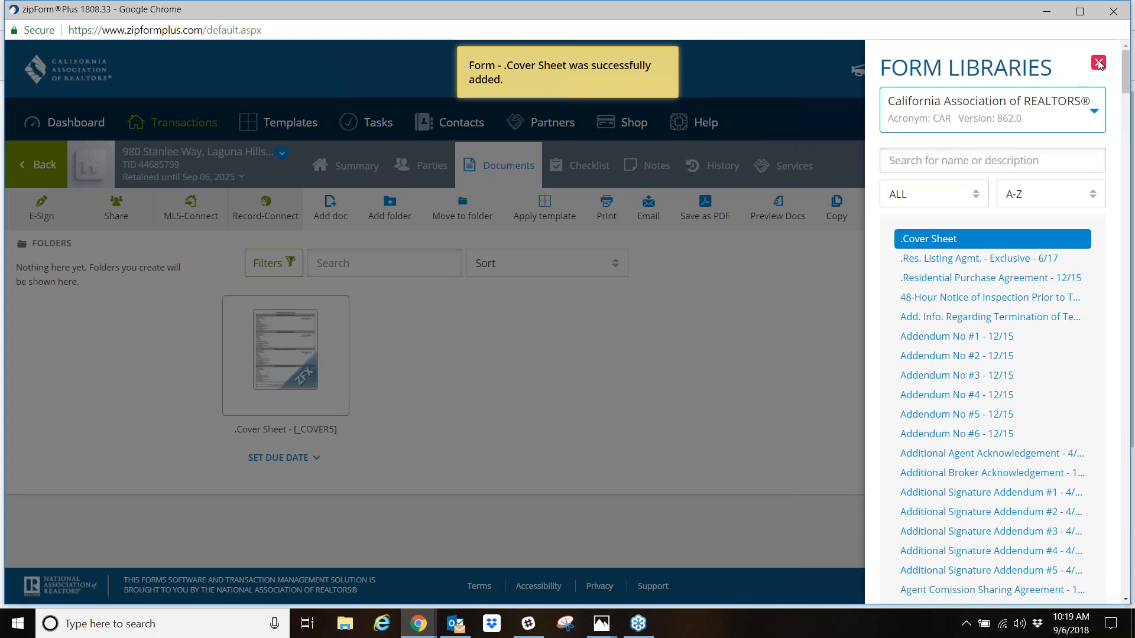
- Open the Cover Sheet and examine which buyer, seller, property and listing broker fields the MLS import filled in
{"action": "left_click", "coordinate": [283, 360]}
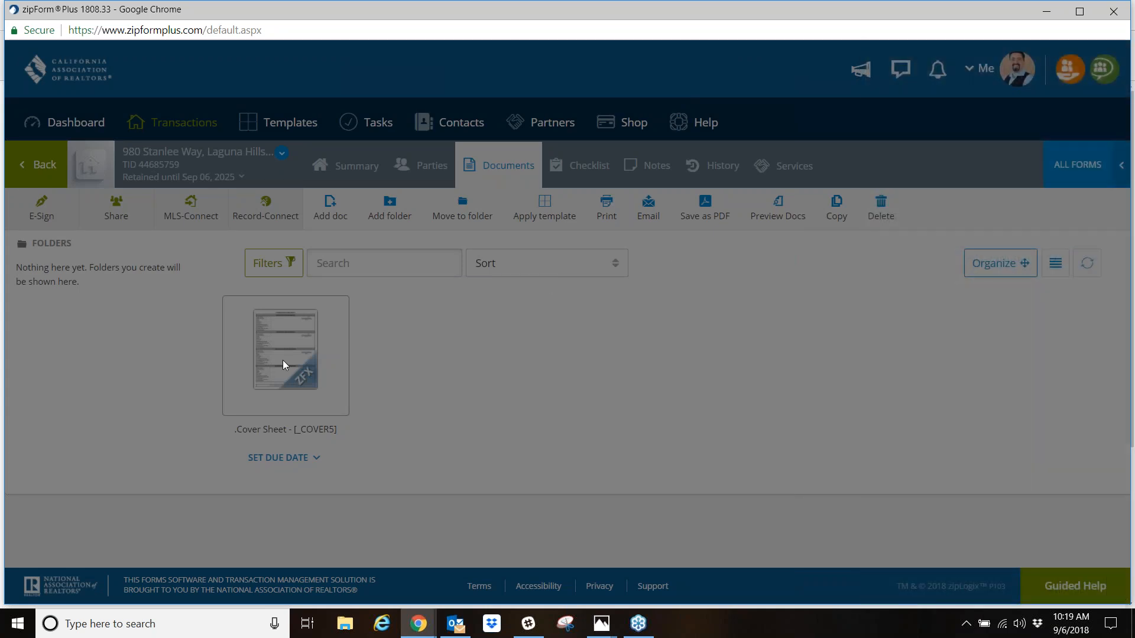
{"action": "left_click", "coordinate": [285, 354]}
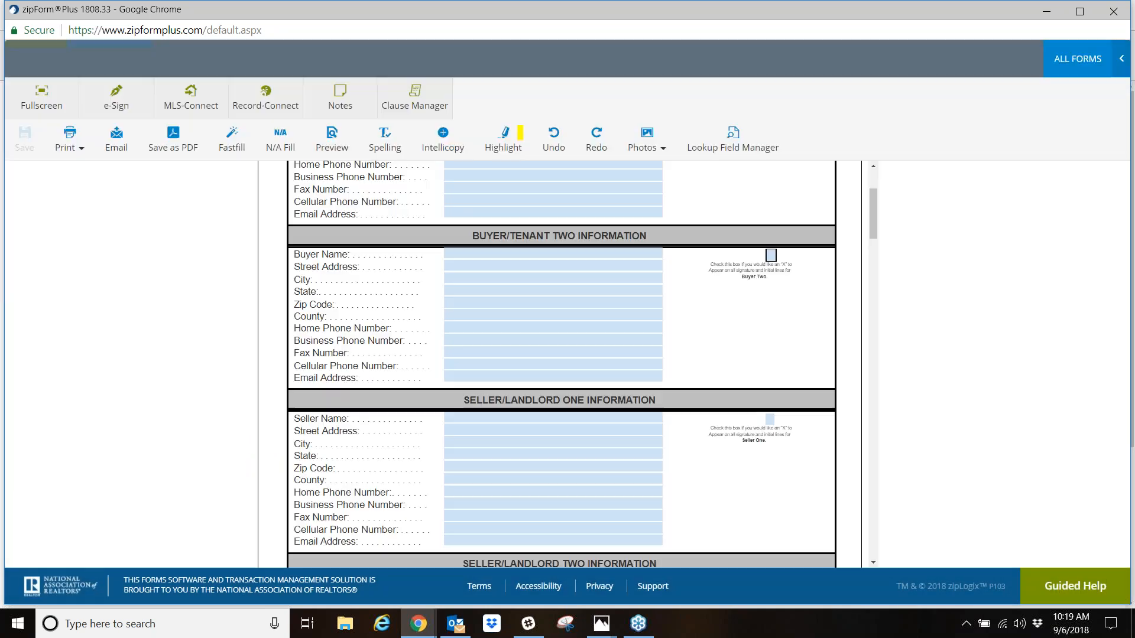
{"action": "scroll", "coordinate": [587, 399], "scroll_direction": "down", "scroll_amount": 12}
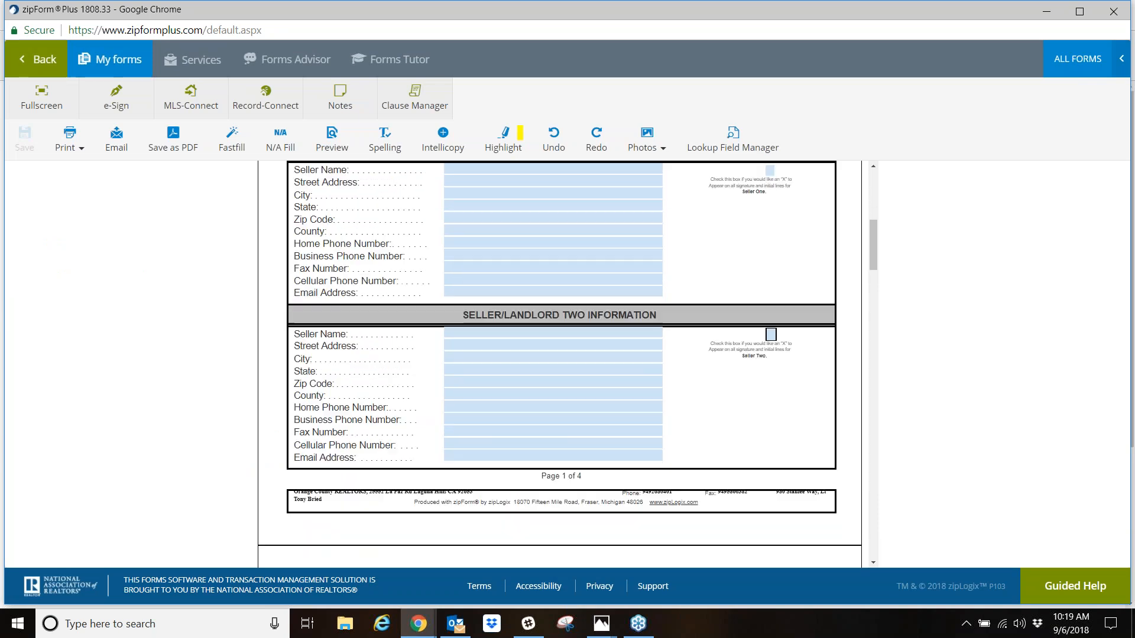
{"action": "scroll", "coordinate": [587, 399], "scroll_direction": "down", "scroll_amount": 1}
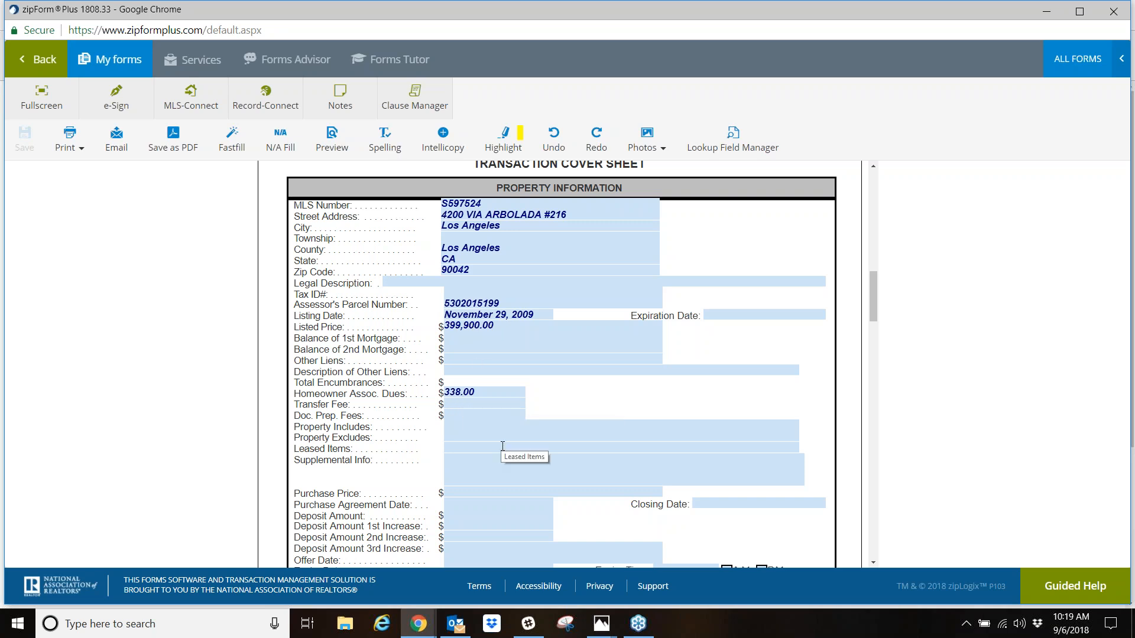
{"action": "scroll", "coordinate": [503, 441], "scroll_direction": "down", "scroll_amount": 5}
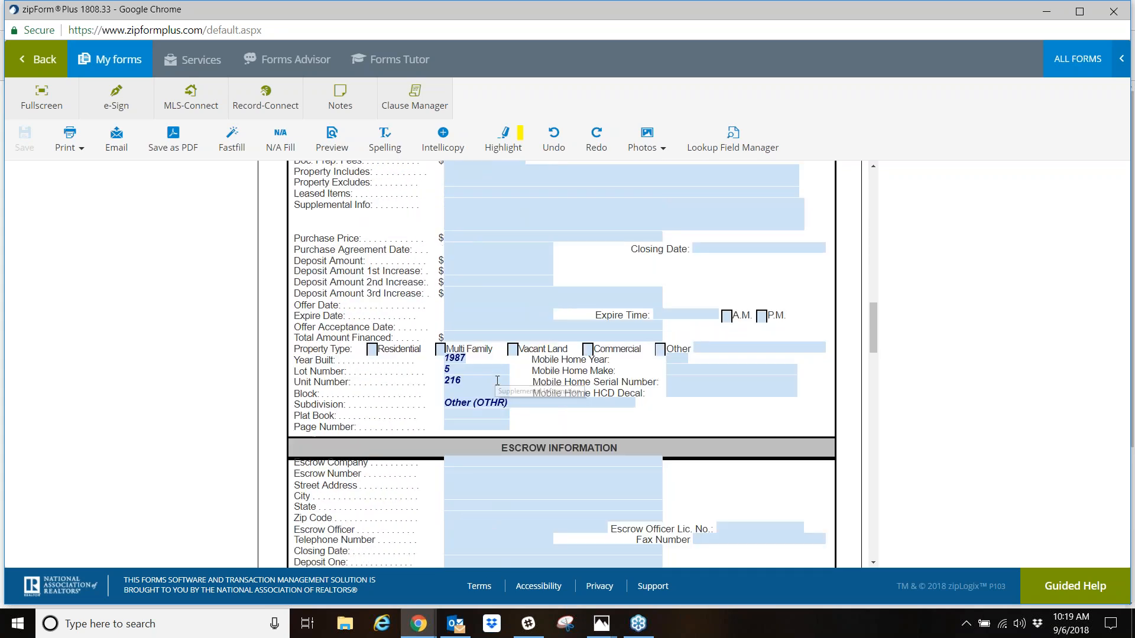
{"action": "scroll", "coordinate": [497, 381], "scroll_direction": "down", "scroll_amount": 10}
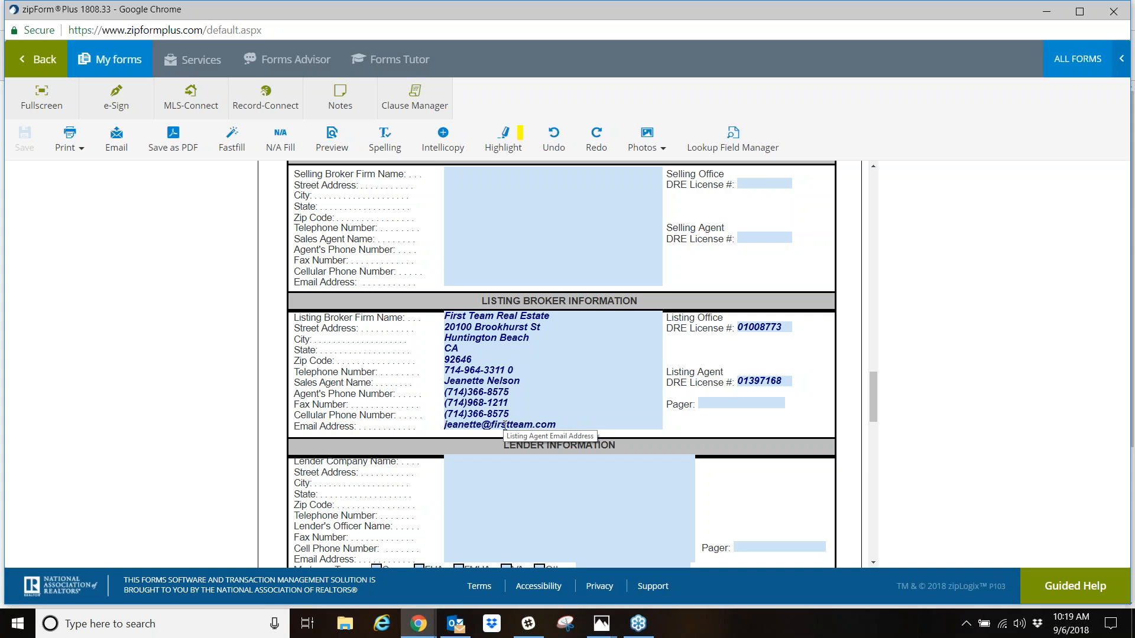
{"action": "scroll", "coordinate": [504, 427], "scroll_direction": "up", "scroll_amount": 15}
{"action": "scroll", "coordinate": [559, 364], "scroll_direction": "up", "scroll_amount": 5}
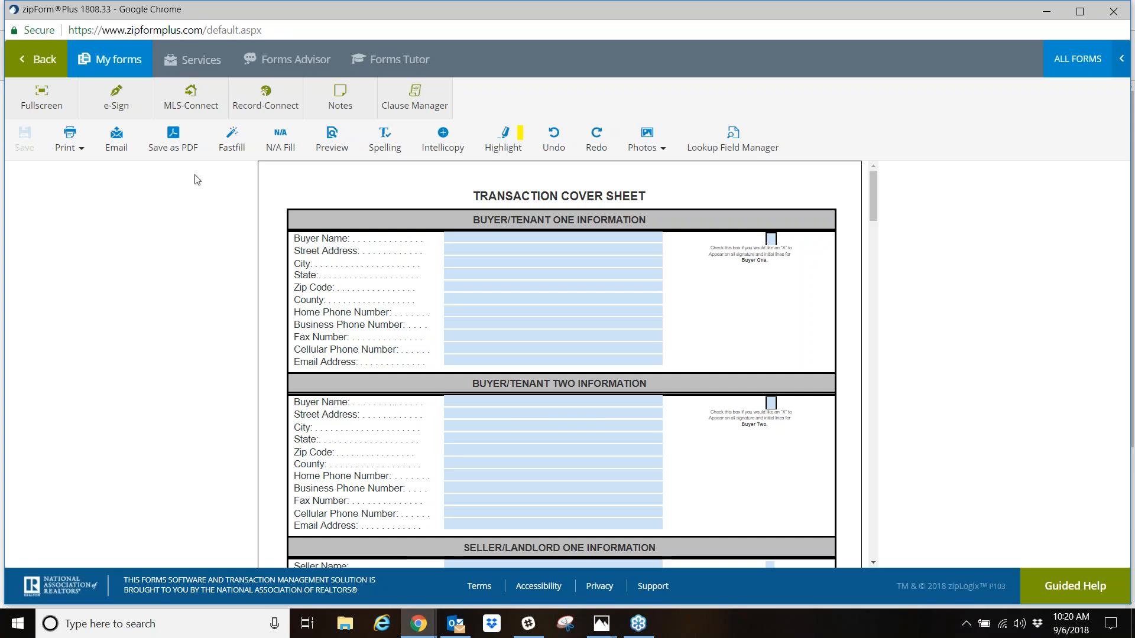
- Return to the transaction's documents, view the transaction's details and editable information, and close them without changes
{"action": "left_click", "coordinate": [46, 58]}
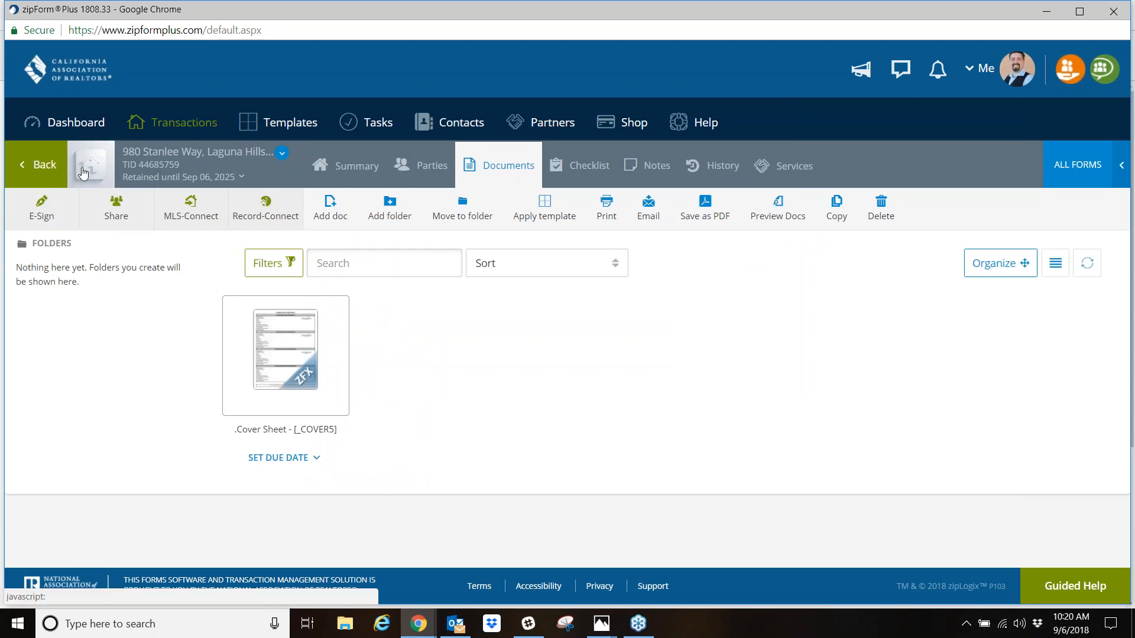
{"action": "left_click", "coordinate": [280, 154]}
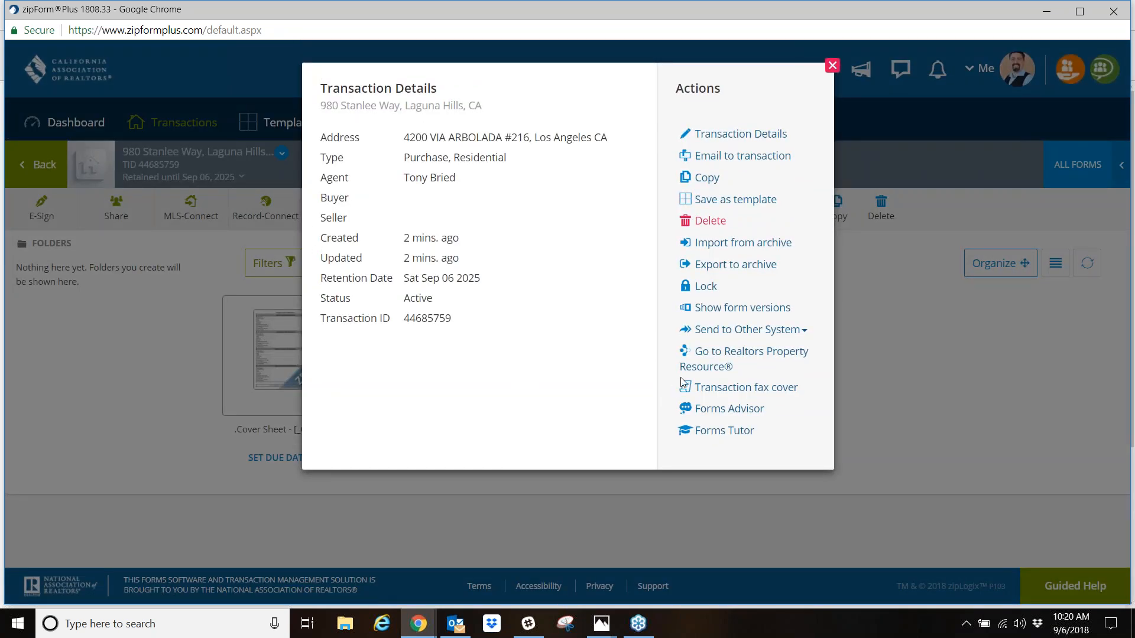
{"action": "left_click", "coordinate": [746, 136]}
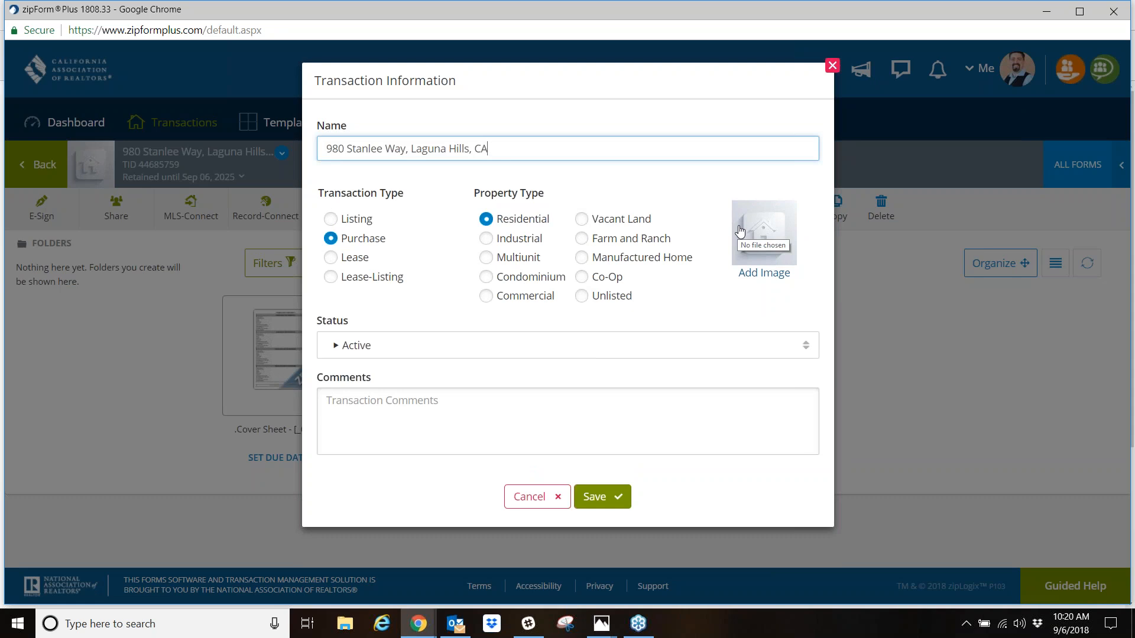
{"action": "left_click", "coordinate": [832, 66]}
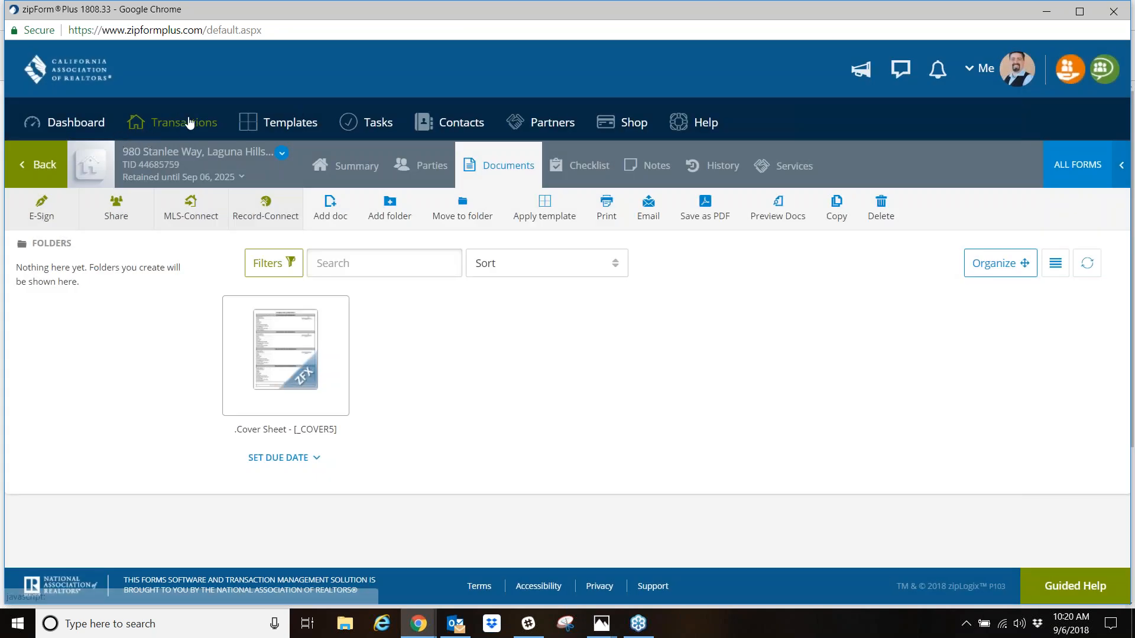
- Return to the transactions list, view the blank information form for a new purchase or offer, and close it without saving
{"action": "left_click", "coordinate": [189, 123]}
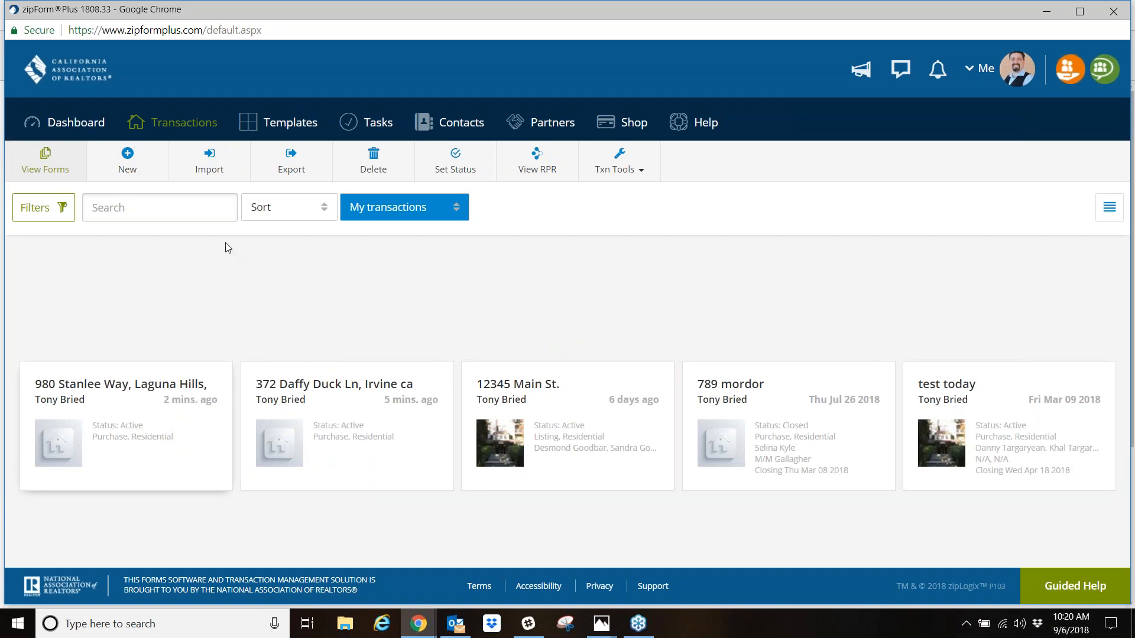
{"action": "left_click", "coordinate": [127, 163]}
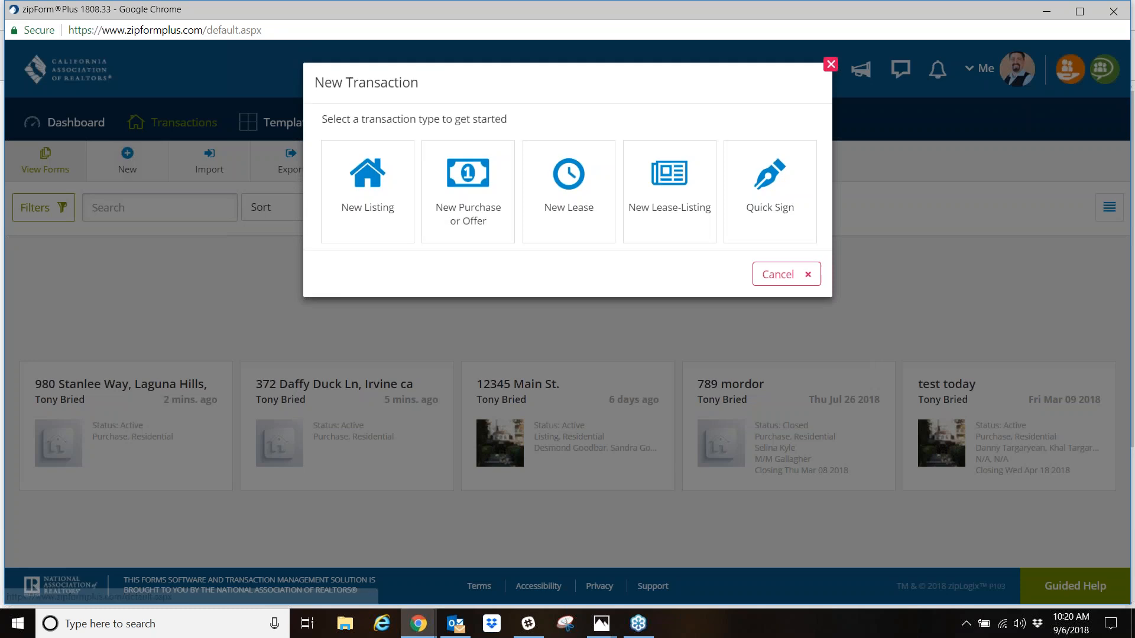
{"action": "left_click", "coordinate": [482, 173]}
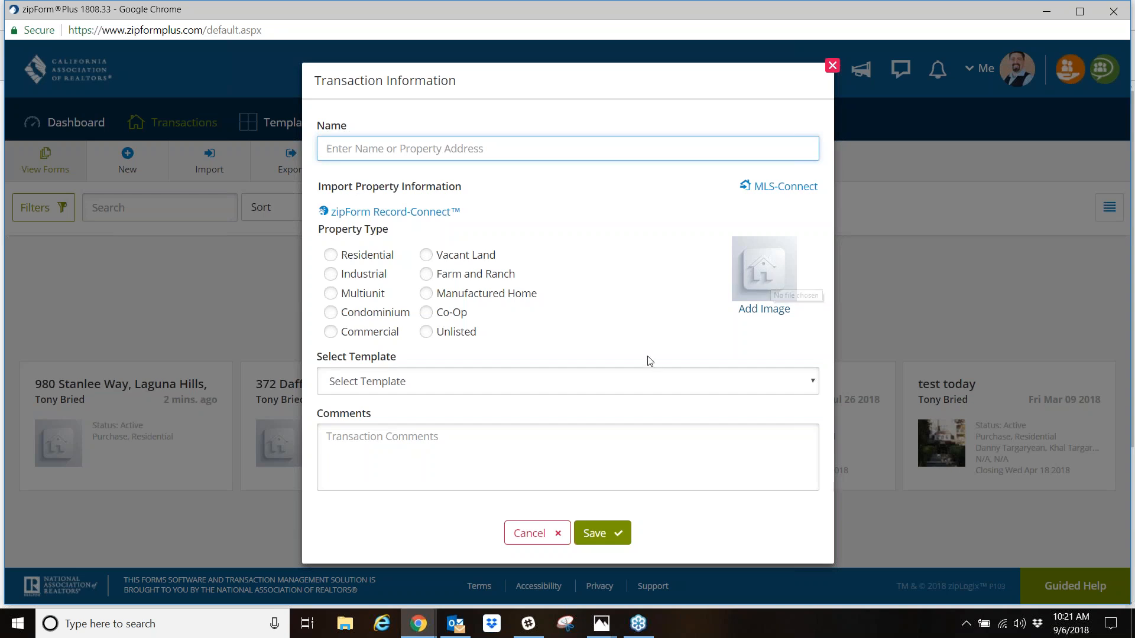
{"action": "left_click", "coordinate": [832, 67]}
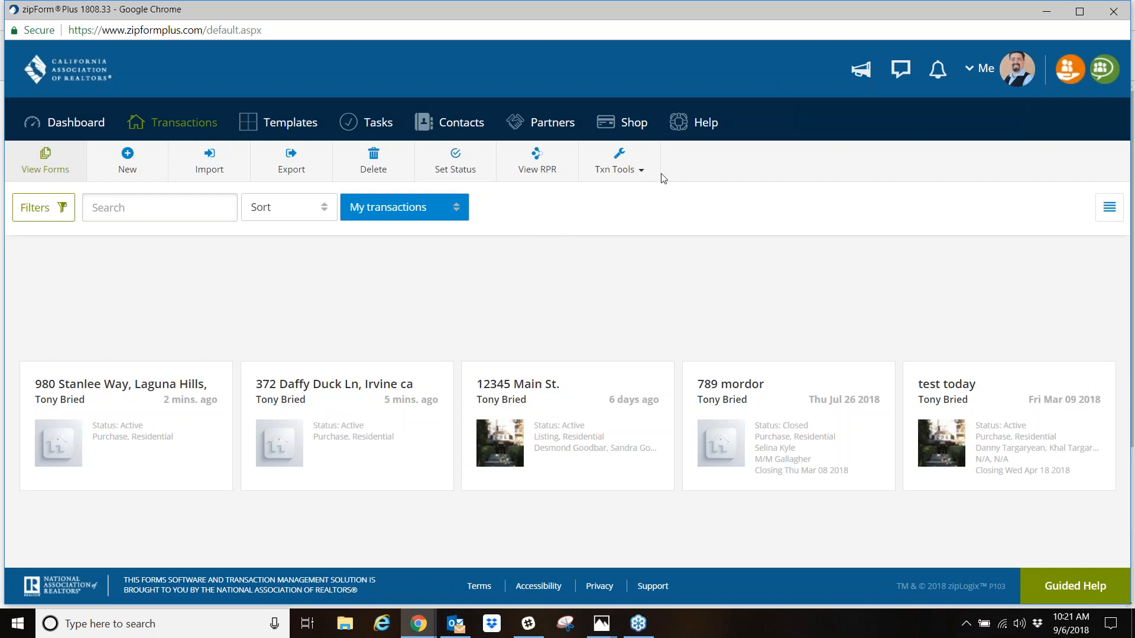
- Open Forms Advisor from the transaction tools, dismiss its welcome message, and choose Listing under the Lease transaction phase
{"action": "left_click", "coordinate": [621, 178]}
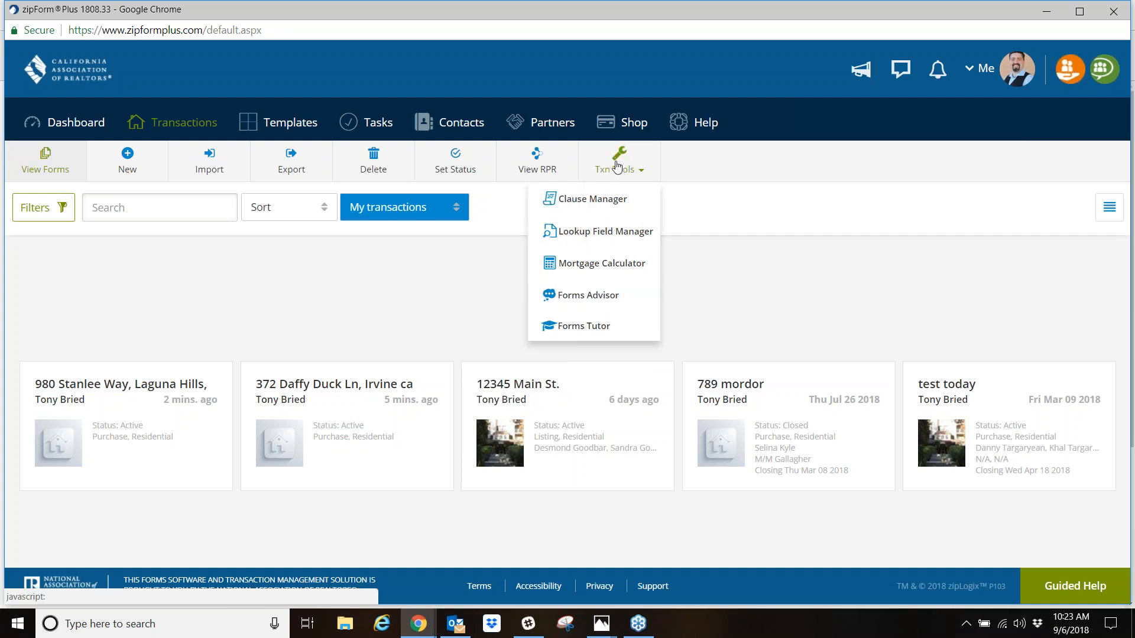
{"action": "left_click", "coordinate": [583, 298]}
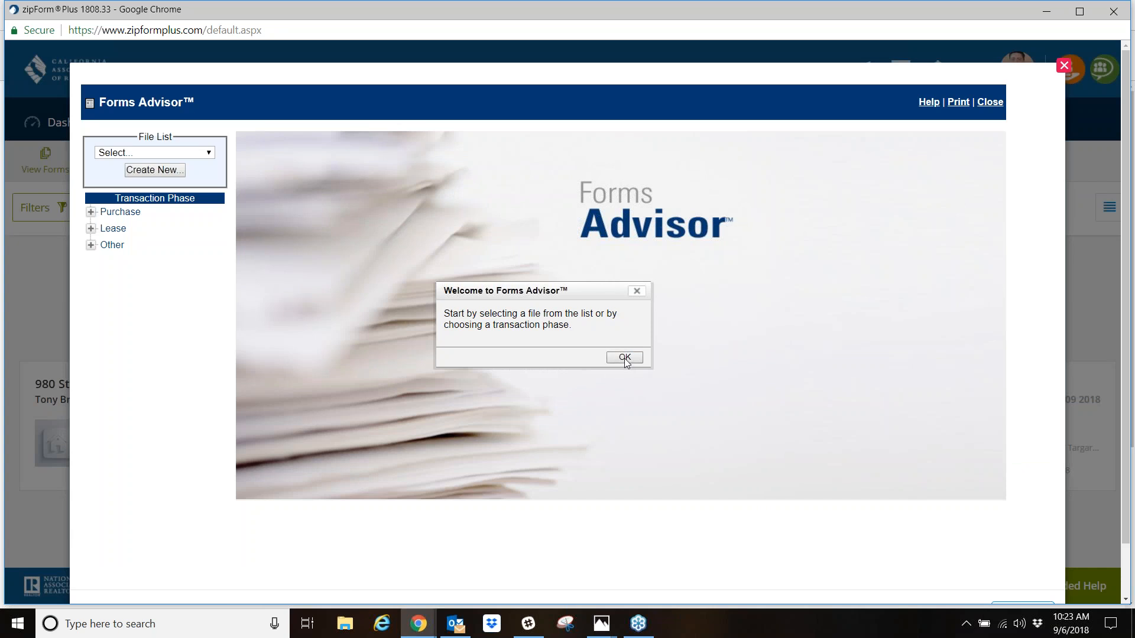
{"action": "left_click", "coordinate": [624, 358]}
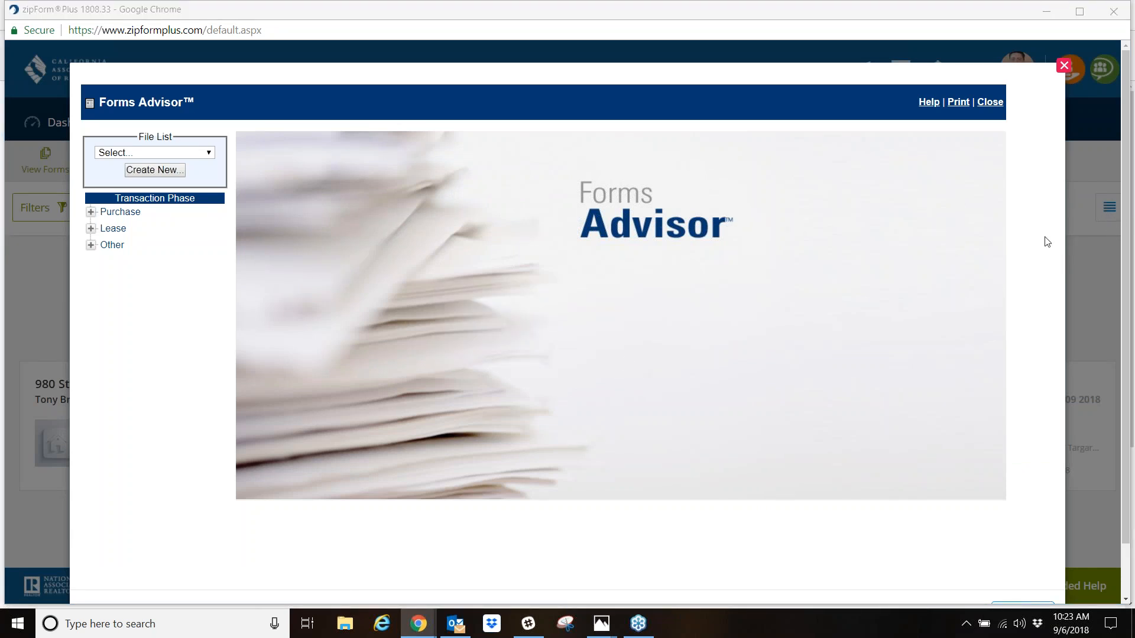
{"action": "mouse_move", "coordinate": [219, 199]}
{"action": "left_mouse_down"}
{"action": "mouse_move", "coordinate": [148, 265]}
{"action": "mouse_move", "coordinate": [75, 236]}
{"action": "mouse_move", "coordinate": [83, 190]}
{"action": "mouse_move", "coordinate": [199, 187]}
{"action": "left_mouse_up"}
{"action": "mouse_move", "coordinate": [90, 212]}
{"action": "left_mouse_down"}
{"action": "mouse_move", "coordinate": [145, 213]}
{"action": "mouse_move", "coordinate": [120, 236]}
{"action": "mouse_move", "coordinate": [125, 252]}
{"action": "left_mouse_up"}
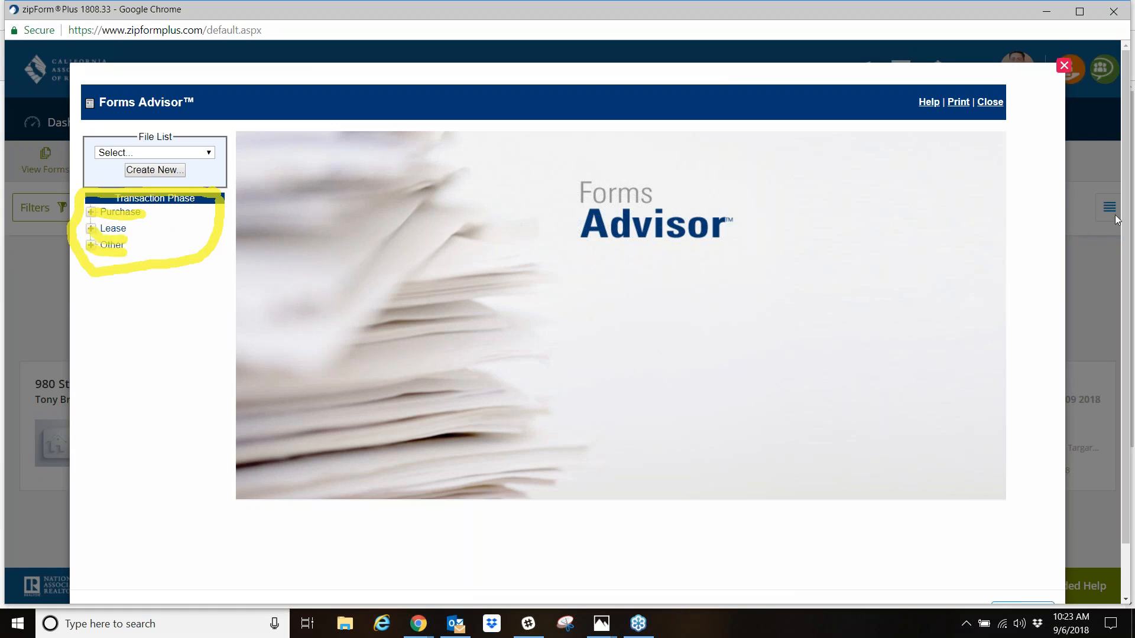
{"action": "left_click", "coordinate": [1059, 285]}
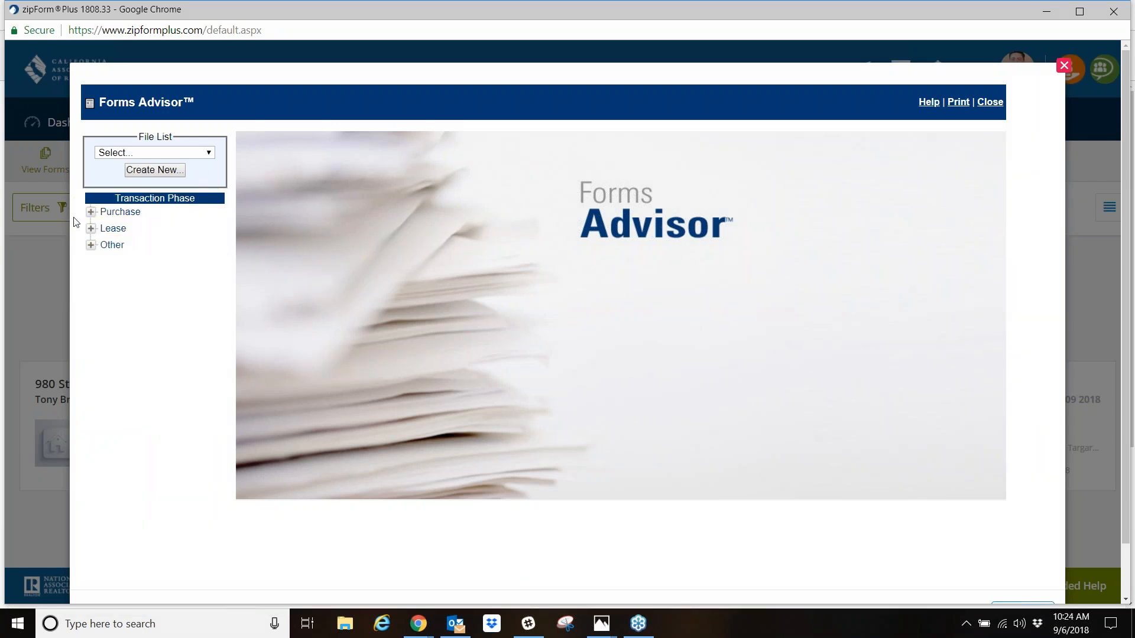
{"action": "left_click", "coordinate": [91, 229]}
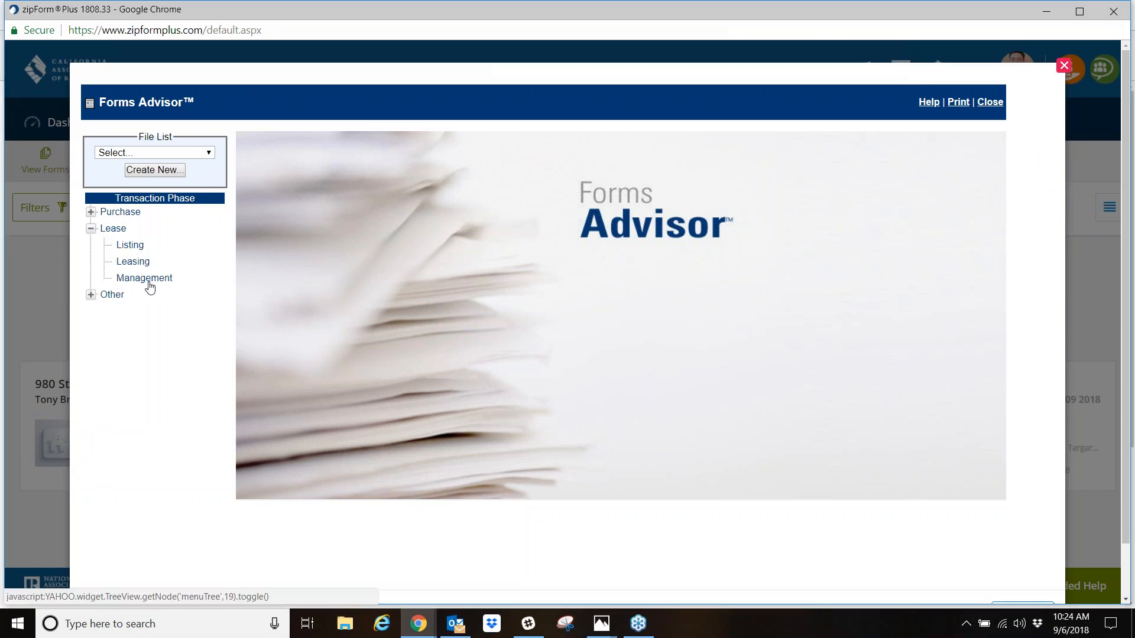
{"action": "left_click", "coordinate": [129, 250]}
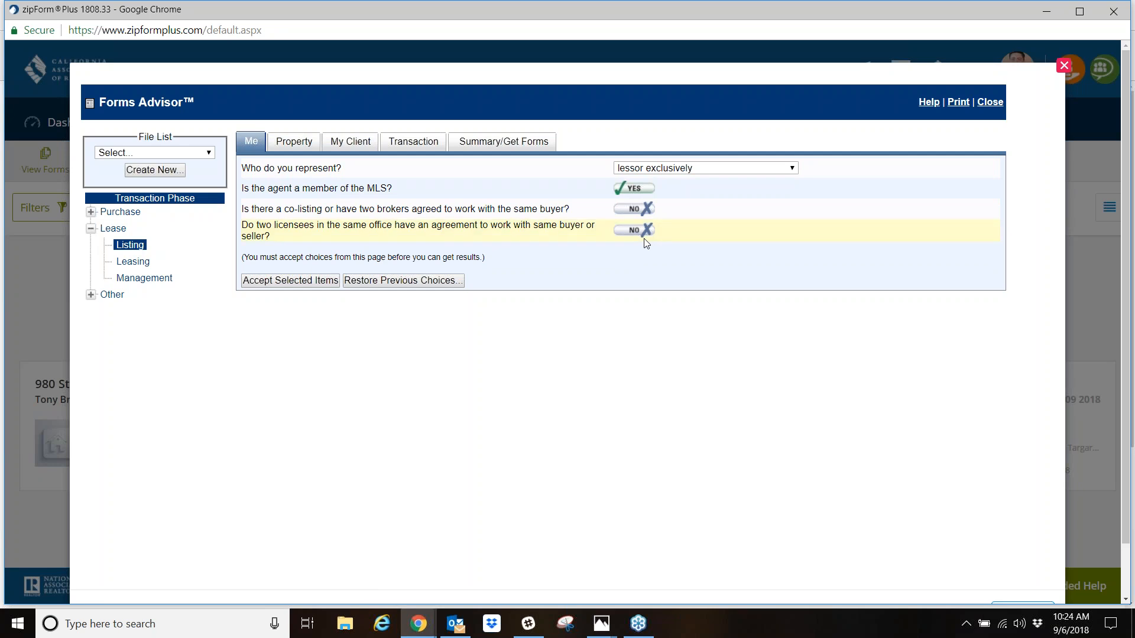
- Keep representation as lessor exclusively, answer yes to the co-listing and same-office licensee questions, and accept the Me answers
{"action": "left_click", "coordinate": [742, 171]}
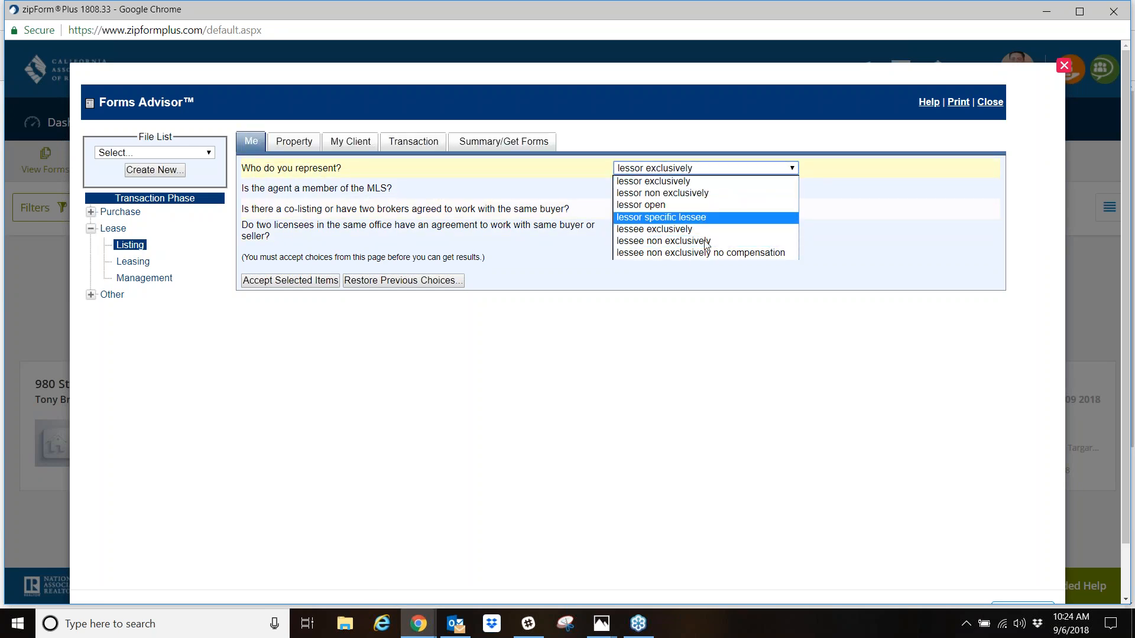
{"action": "left_click", "coordinate": [672, 182]}
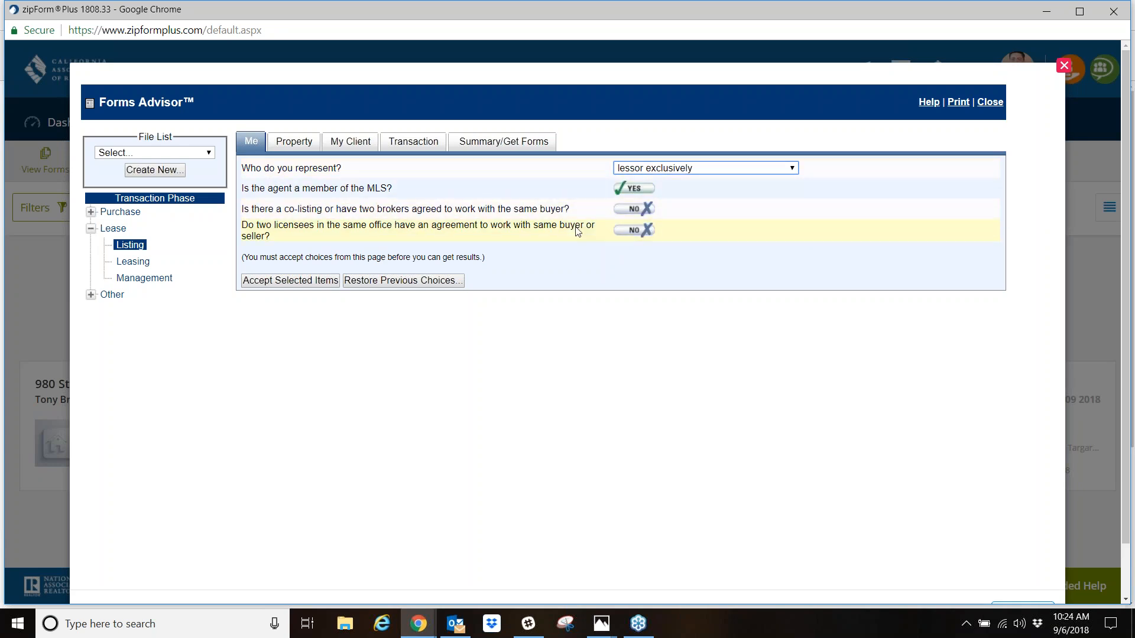
{"action": "left_click", "coordinate": [647, 210]}
{"action": "left_click", "coordinate": [646, 231]}
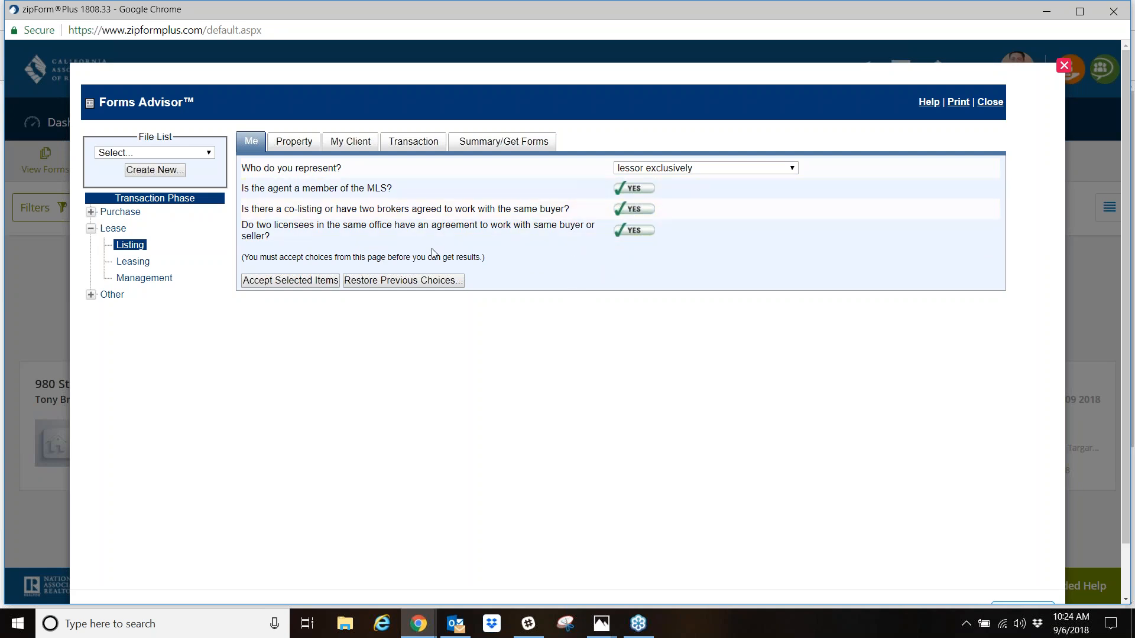
{"action": "left_click", "coordinate": [266, 278]}
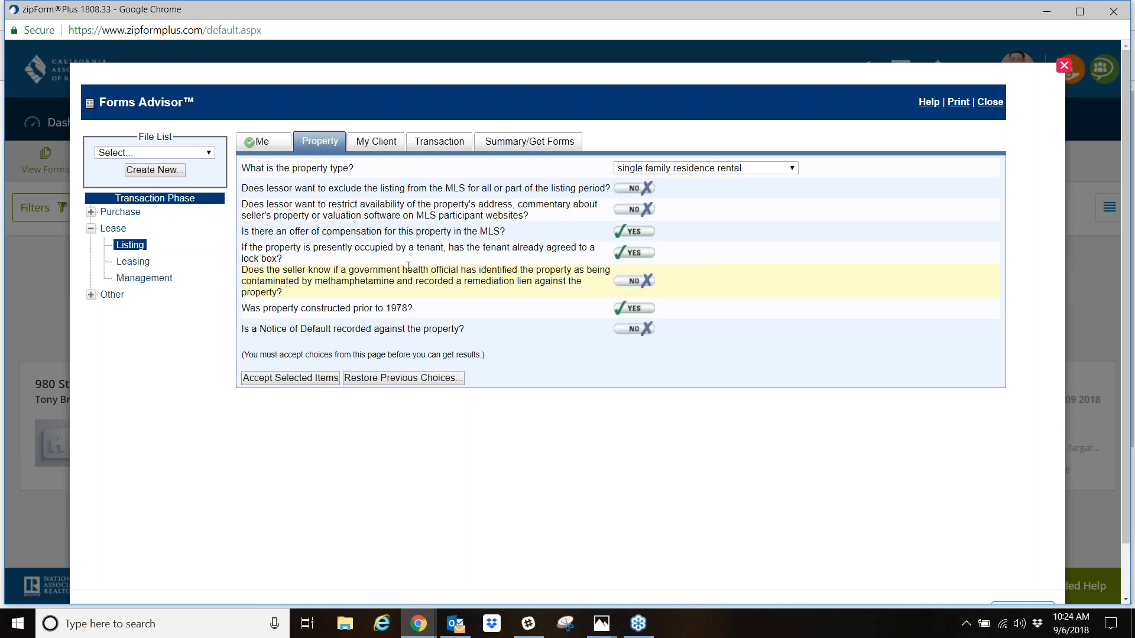
- Answer yes to MLS exclusion, restricted address availability and recorded Notice of Default, and accept the Property answers
{"action": "left_click", "coordinate": [642, 190]}
{"action": "left_click", "coordinate": [639, 211]}
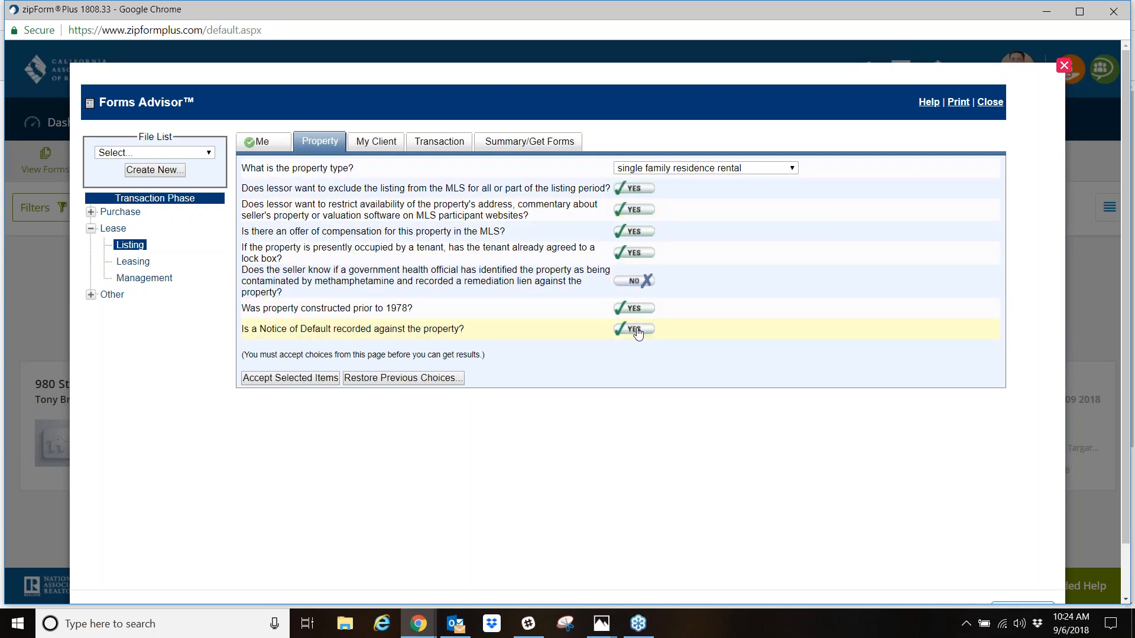
{"action": "left_click", "coordinate": [287, 380]}
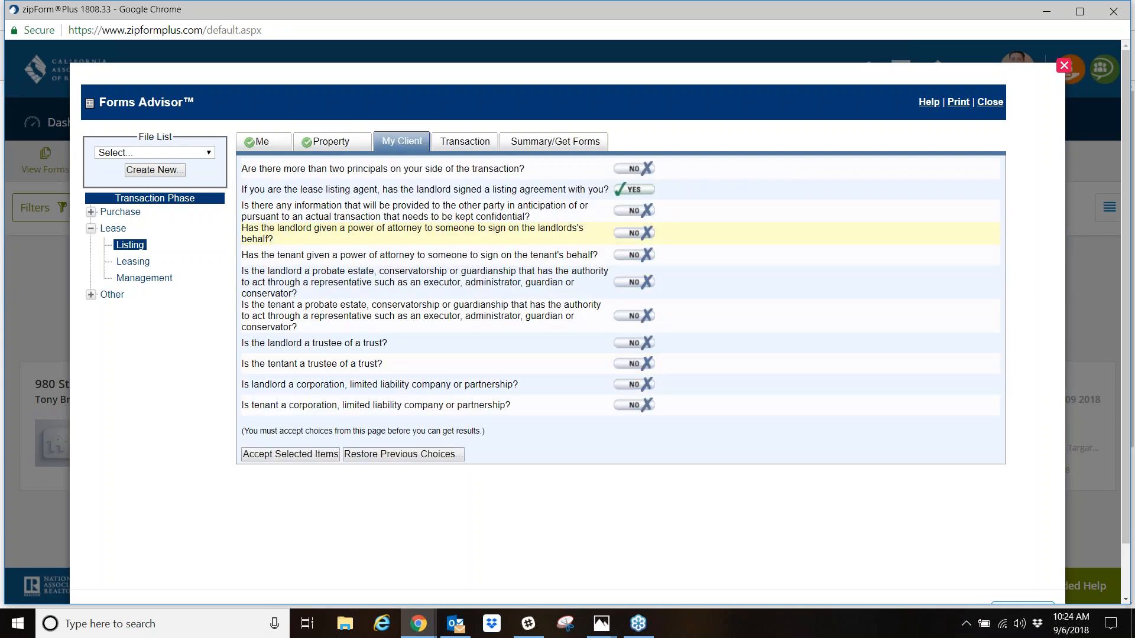
- Answer yes to more than two principals and to the landlord's power of attorney, probate estate and trustee questions, and accept the My Client answers
{"action": "left_click", "coordinate": [632, 170]}
{"action": "left_click", "coordinate": [637, 233]}
{"action": "left_click", "coordinate": [631, 283]}
{"action": "left_click", "coordinate": [634, 343]}
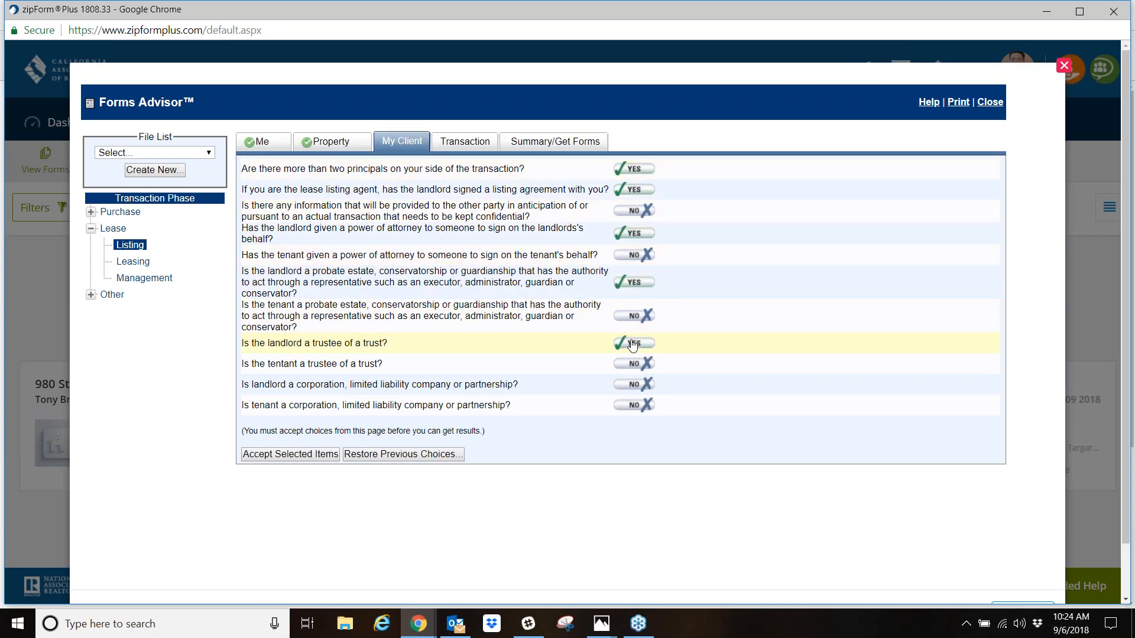
{"action": "left_click", "coordinate": [280, 455]}
- Set the anticipated tenancy to more than 1 year, answer yes to the pet and pool questions, and accept the Transaction answers
{"action": "left_click", "coordinate": [676, 168]}
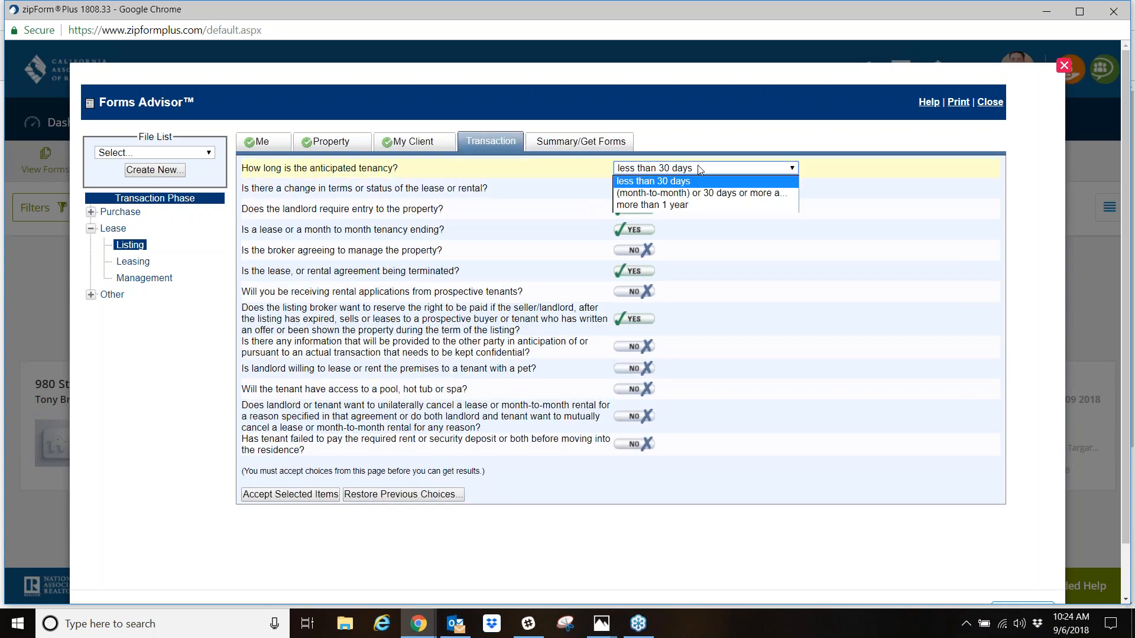
{"action": "left_click", "coordinate": [675, 206]}
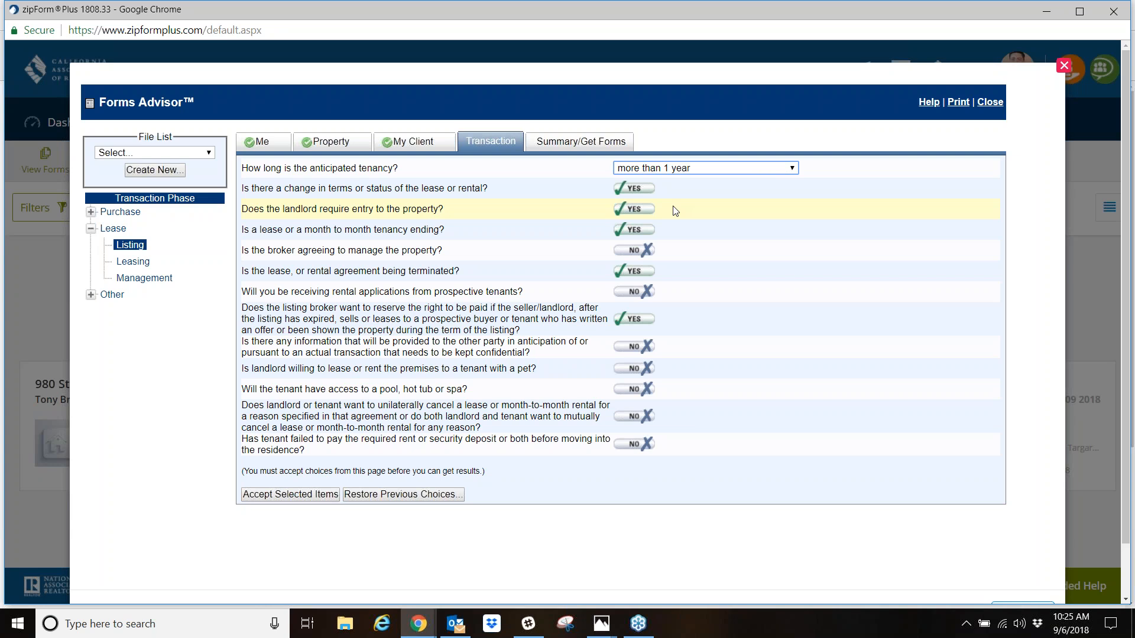
{"action": "left_click", "coordinate": [634, 368]}
{"action": "left_click", "coordinate": [638, 390]}
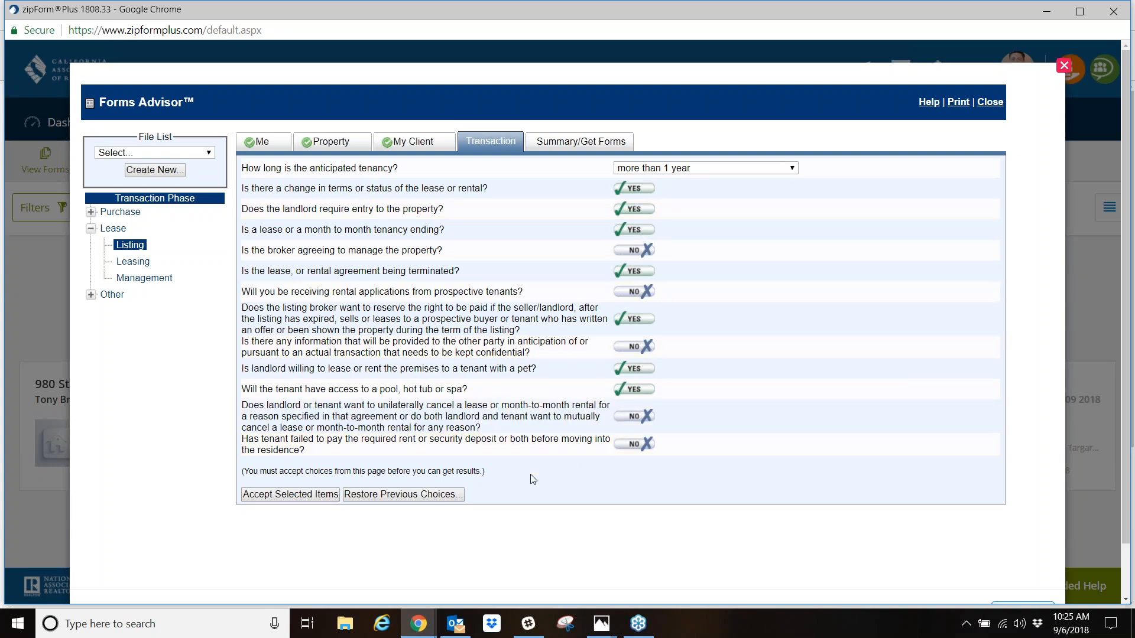
{"action": "left_click", "coordinate": [309, 494]}
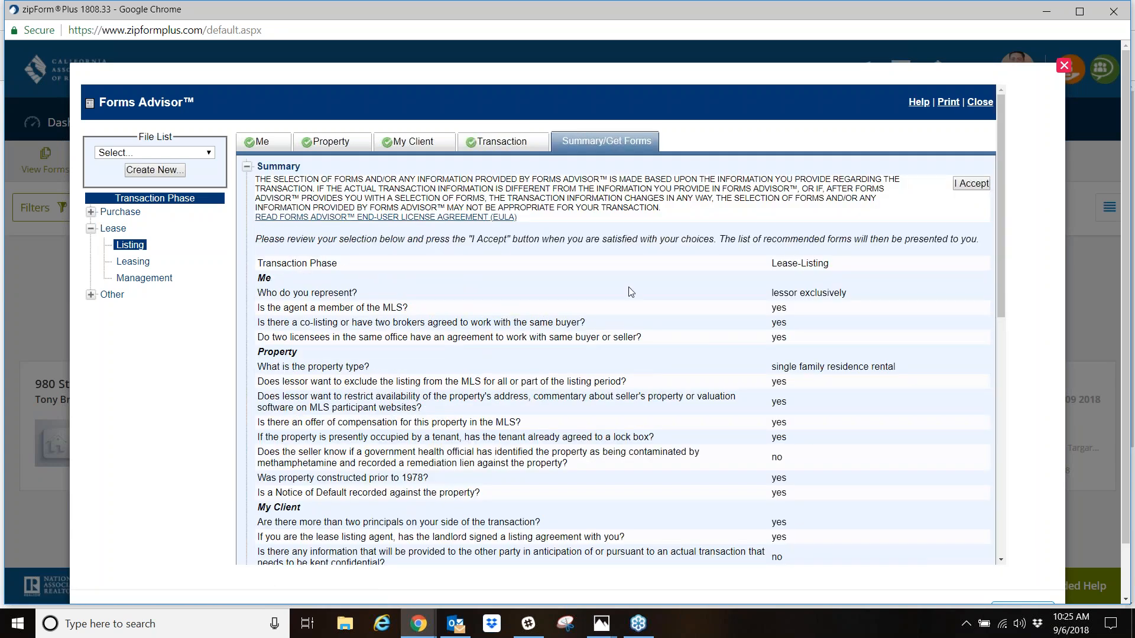
- Review and accept the answer summary, saving it as a new file named with the client's first name followed by "Lease for Home"
{"action": "scroll", "coordinate": [386, 275], "scroll_direction": "down", "scroll_amount": 1}
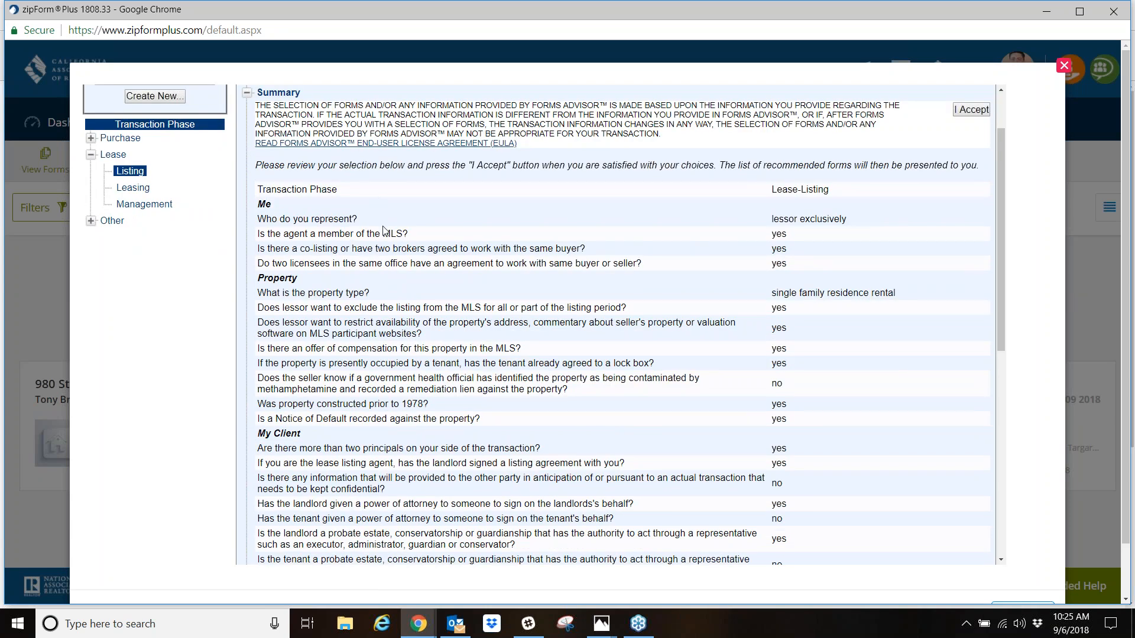
{"action": "scroll", "coordinate": [795, 418], "scroll_direction": "down", "scroll_amount": 5}
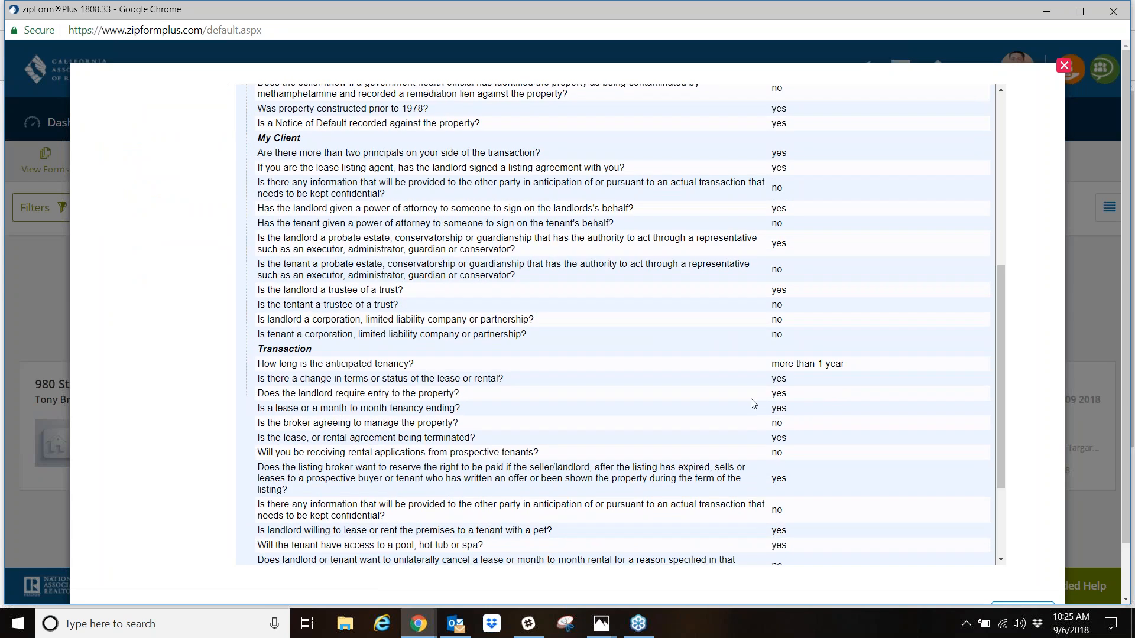
{"action": "scroll", "coordinate": [755, 403], "scroll_direction": "up", "scroll_amount": 6}
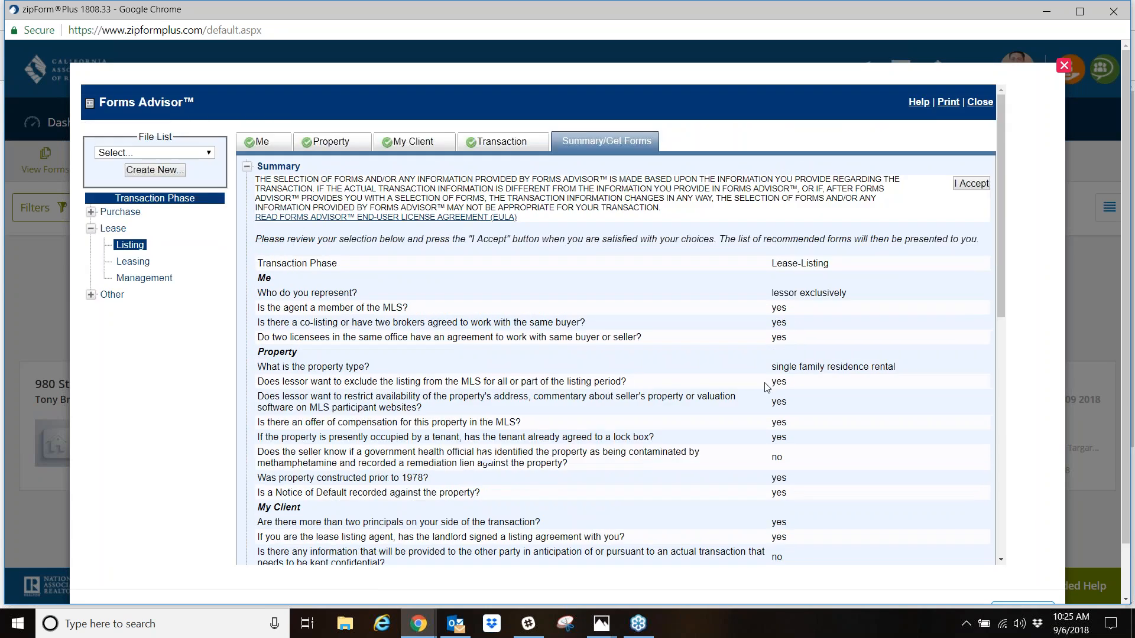
{"action": "left_click", "coordinate": [973, 186]}
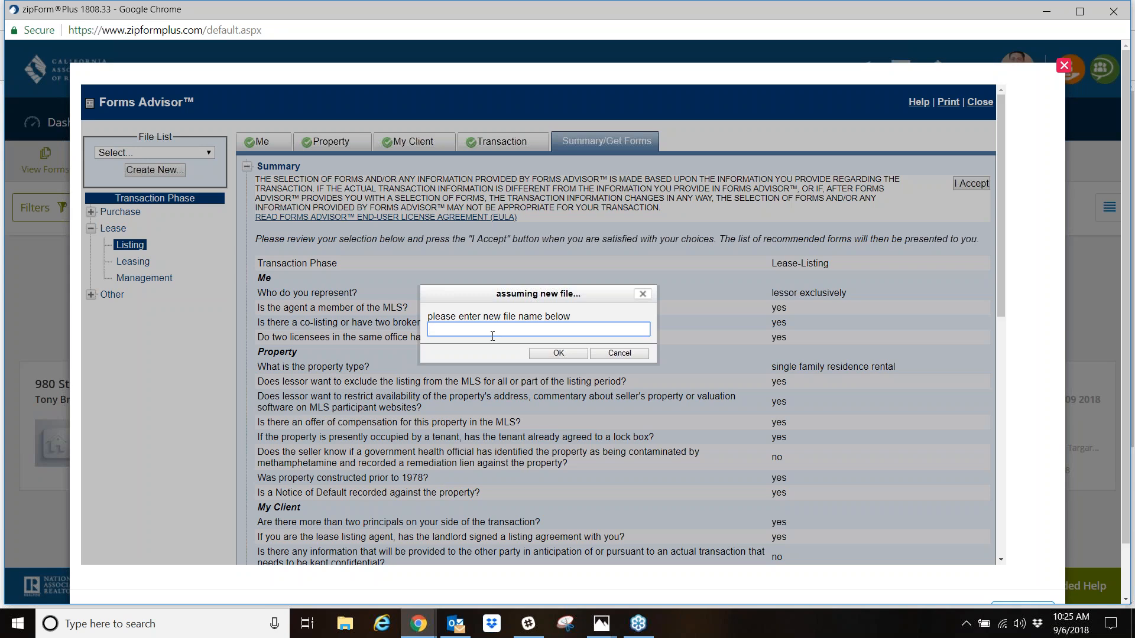
{"action": "type", "text": "xavier Lease for Home"}
{"action": "left_click", "coordinate": [571, 356]}
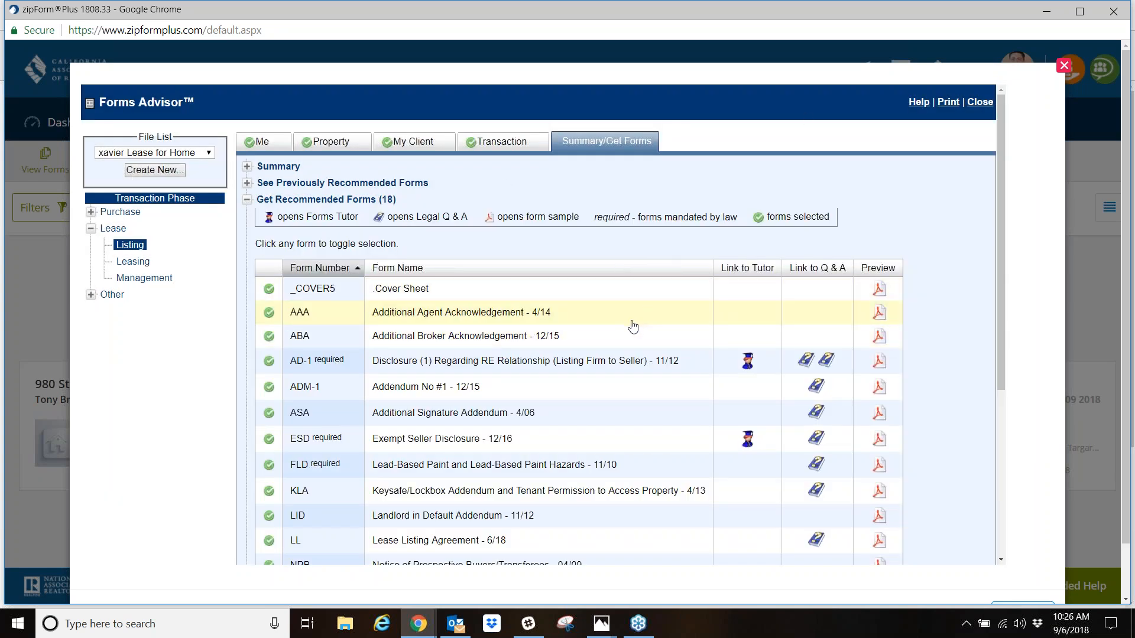
- Look through the recommended lease listing forms, including the required ones and their Tutor, Q & A and preview links
{"action": "scroll", "coordinate": [433, 318], "scroll_direction": "down", "scroll_amount": 2}
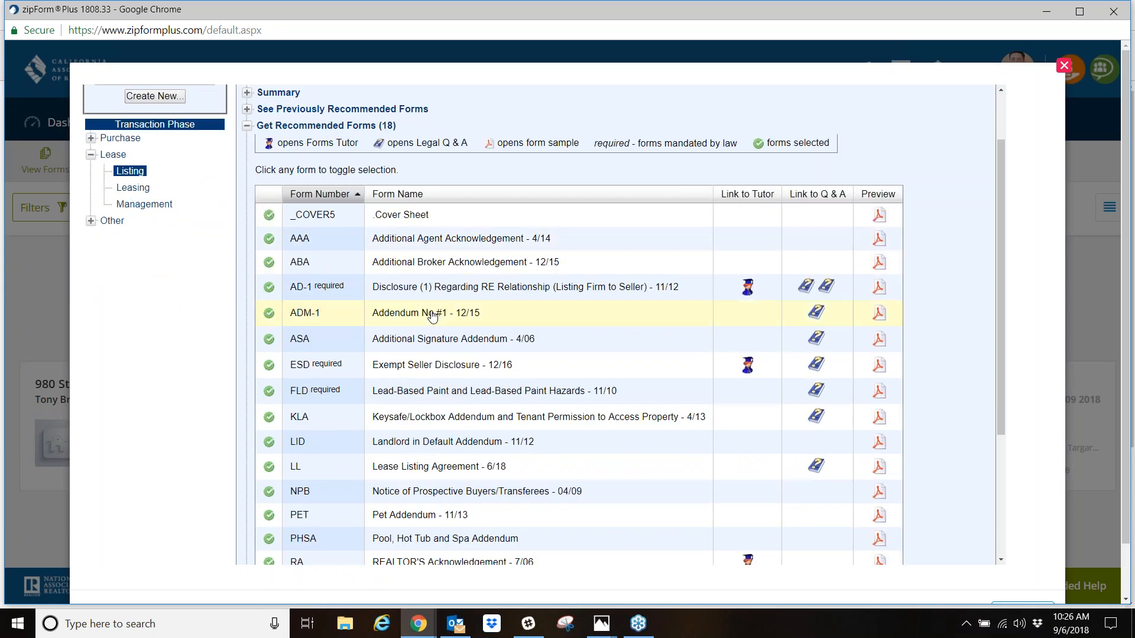
{"action": "scroll", "coordinate": [432, 318], "scroll_direction": "down", "scroll_amount": 5}
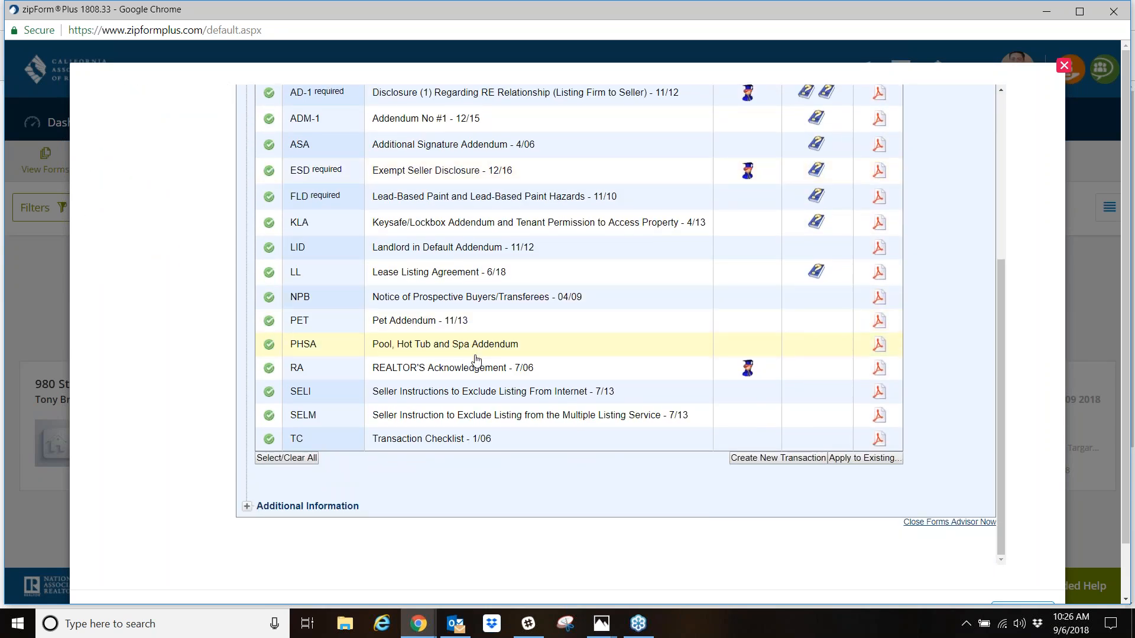
{"action": "scroll", "coordinate": [476, 360], "scroll_direction": "up", "scroll_amount": 7}
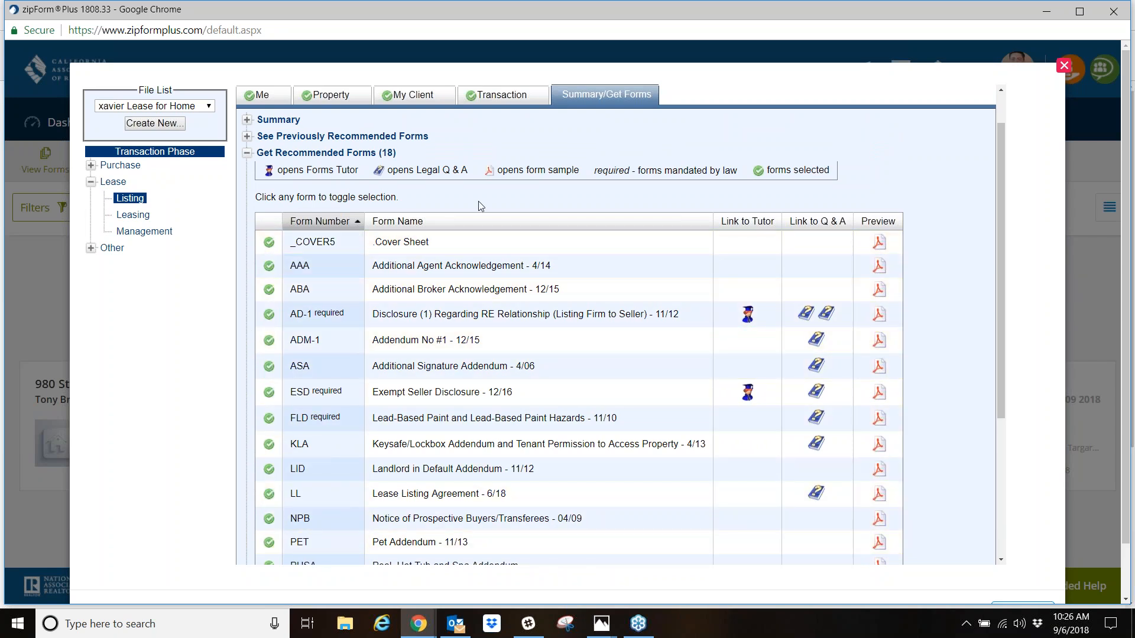
{"action": "scroll", "coordinate": [539, 483], "scroll_direction": "down", "scroll_amount": 3}
{"action": "scroll", "coordinate": [540, 483], "scroll_direction": "up", "scroll_amount": 1}
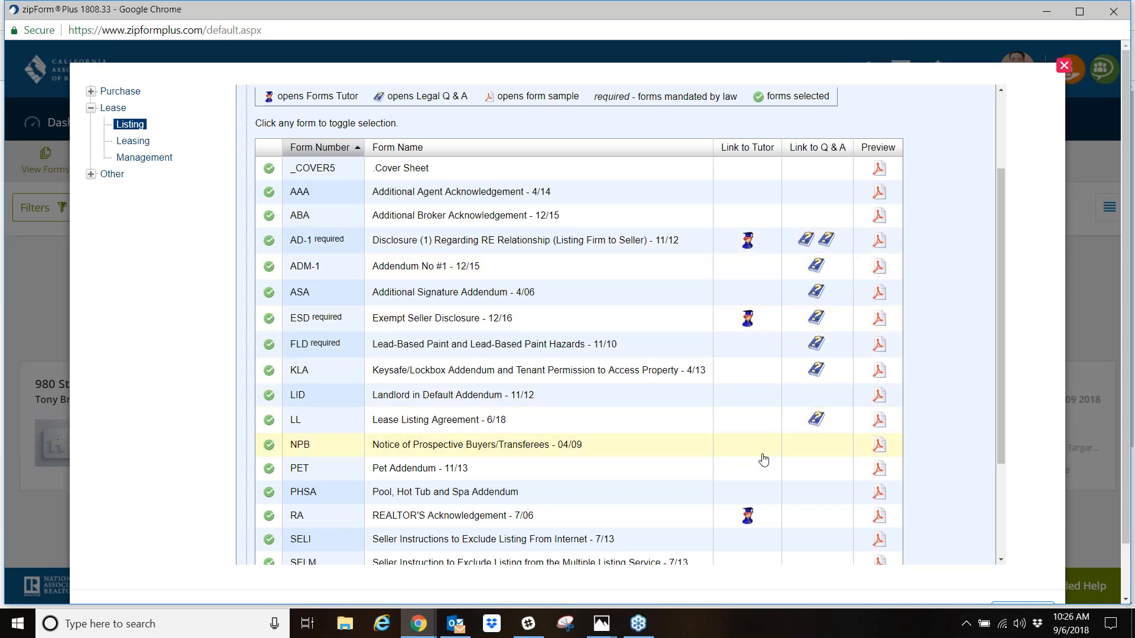
{"action": "scroll", "coordinate": [769, 514], "scroll_direction": "down", "scroll_amount": 2}
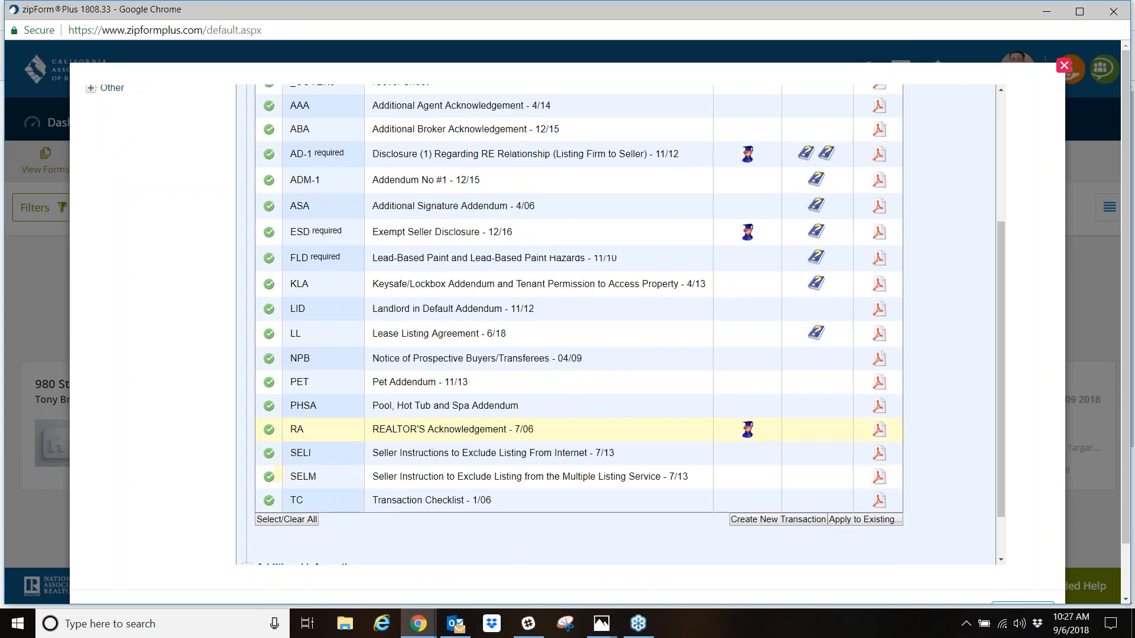
- Open Forms Tutor for the REALTOR'S Acknowledgement, and view the tutor pages for the Residential Listing Agreement and the RPA-CA purchase agreement
{"action": "scroll", "coordinate": [748, 379], "scroll_direction": "down", "scroll_amount": 2}
{"action": "left_click", "coordinate": [747, 369]}
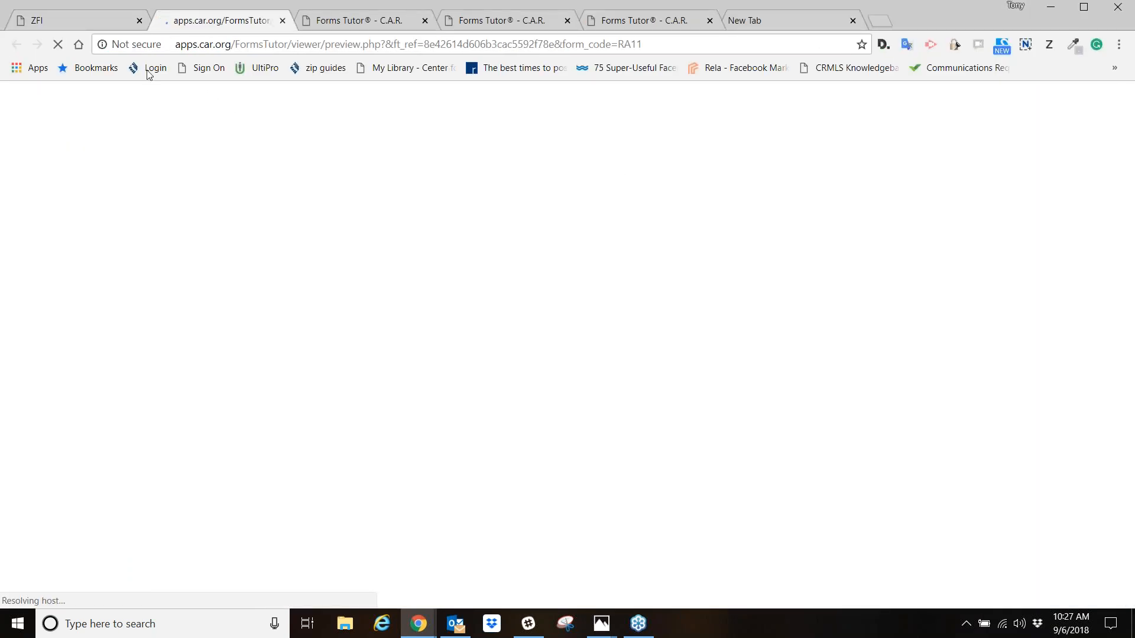
{"action": "left_click", "coordinate": [365, 21]}
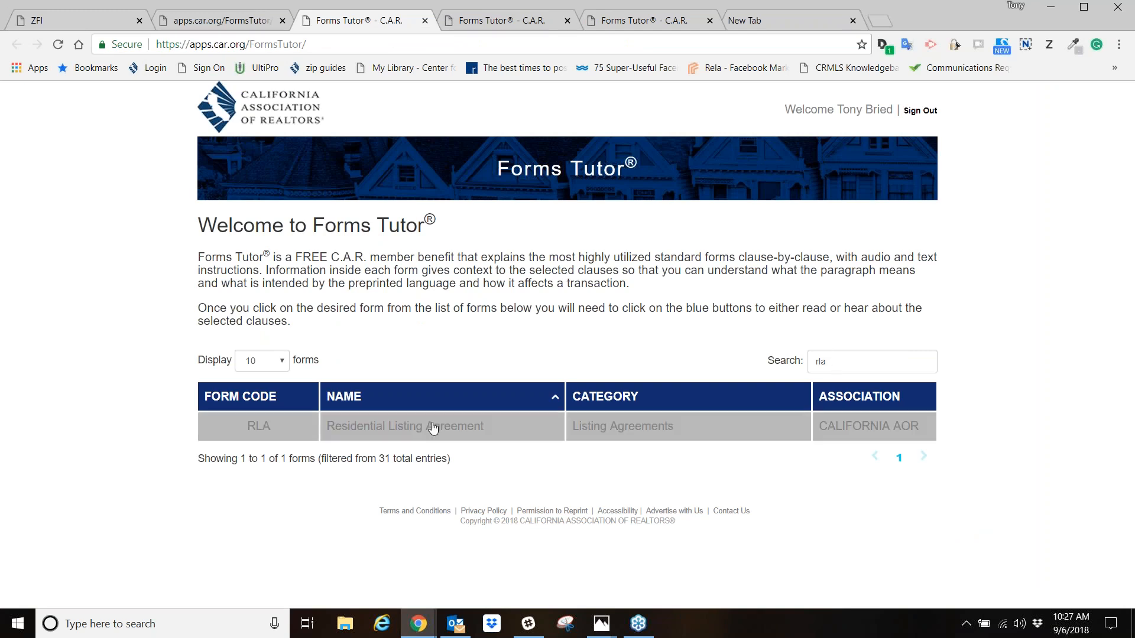
{"action": "left_click", "coordinate": [367, 431]}
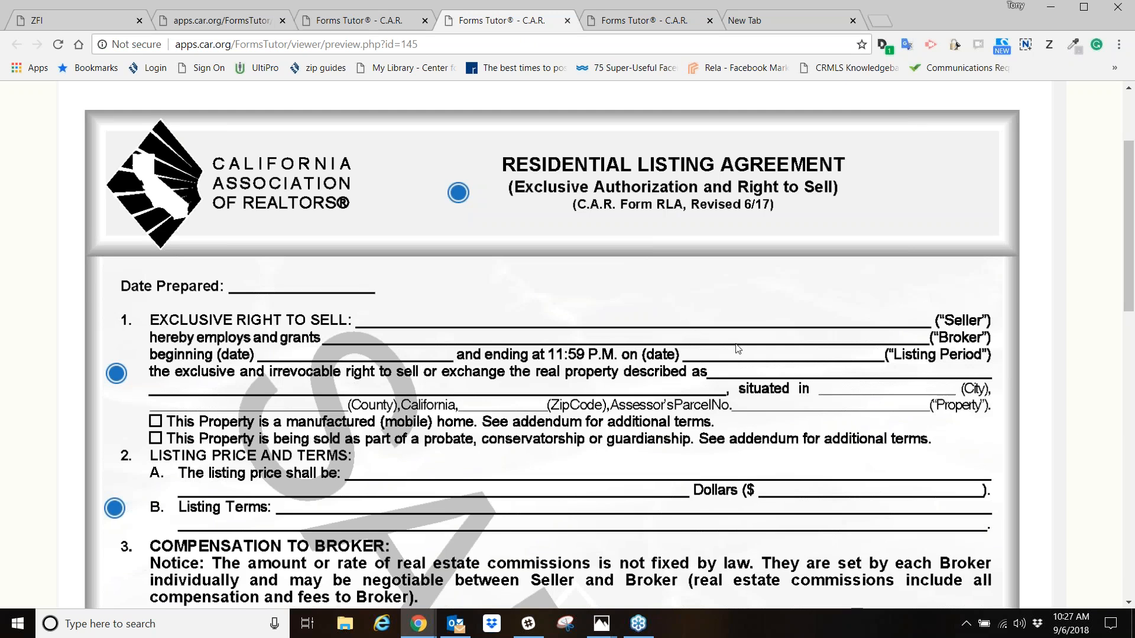
{"action": "left_click", "coordinate": [645, 20]}
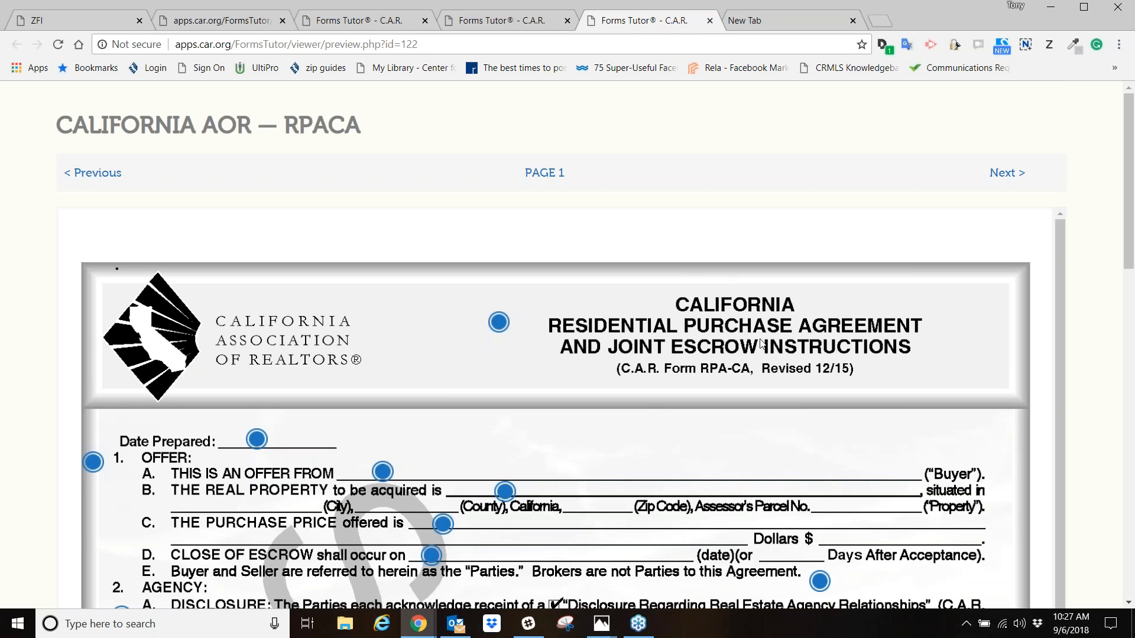
- Look through page 1 of the RPA-CA purchase agreement tutor, covering the offer, agency and finance terms sections and their tutor markers
{"action": "scroll", "coordinate": [669, 382], "scroll_direction": "down", "scroll_amount": 3}
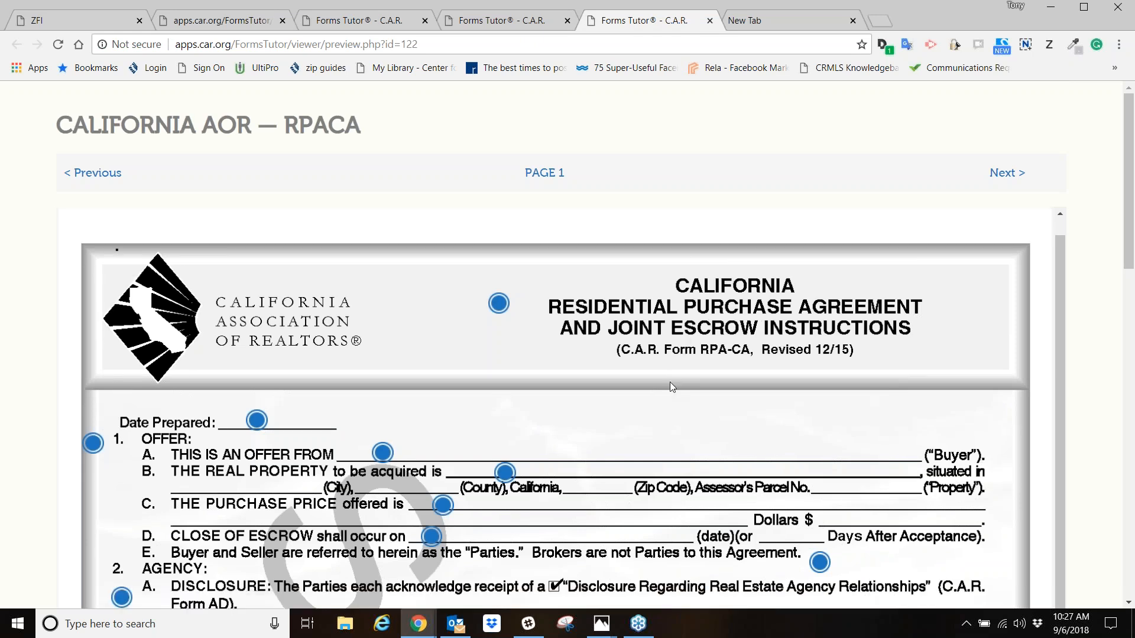
{"action": "scroll", "coordinate": [659, 382], "scroll_direction": "up", "scroll_amount": 2}
{"action": "scroll", "coordinate": [697, 431], "scroll_direction": "down", "scroll_amount": 1}
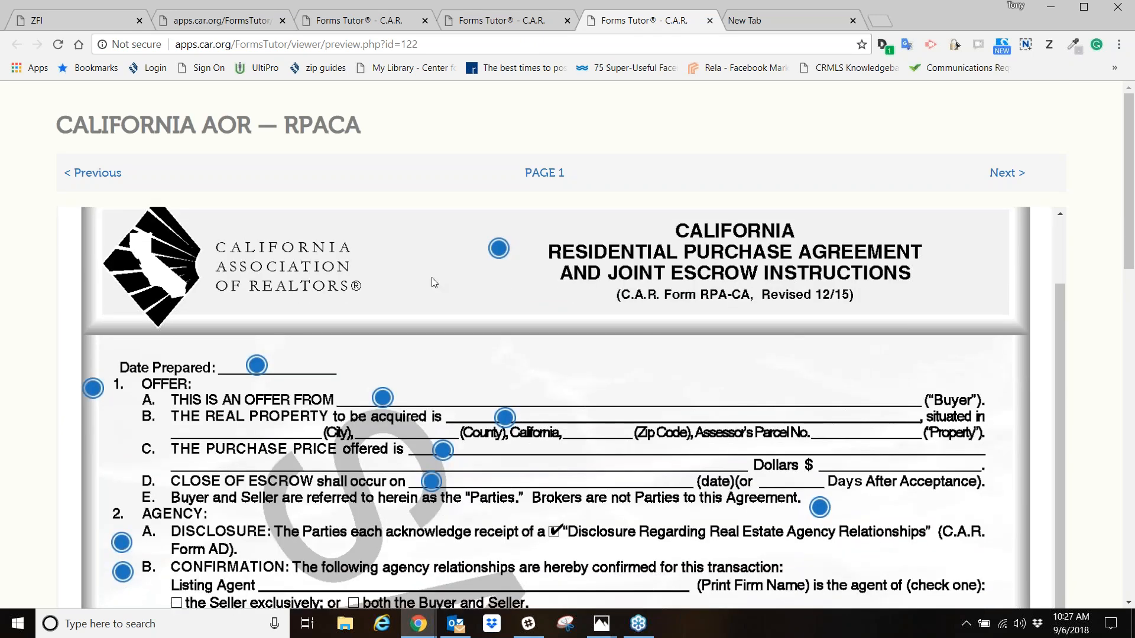
{"action": "scroll", "coordinate": [706, 430], "scroll_direction": "down", "scroll_amount": 1}
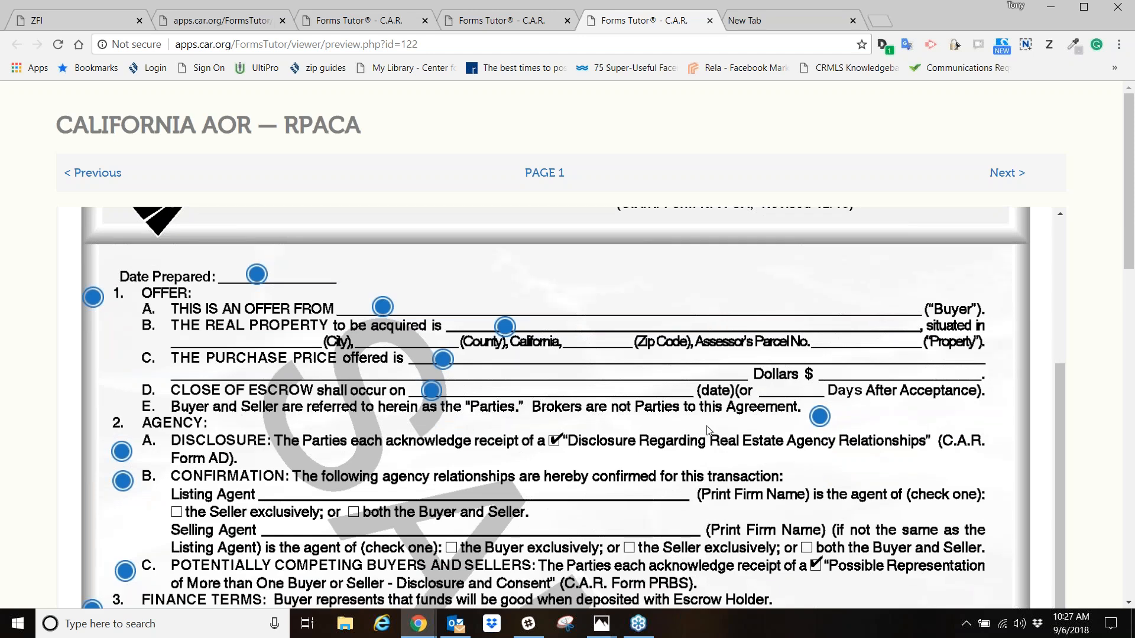
{"action": "scroll", "coordinate": [355, 331], "scroll_direction": "down", "scroll_amount": 1}
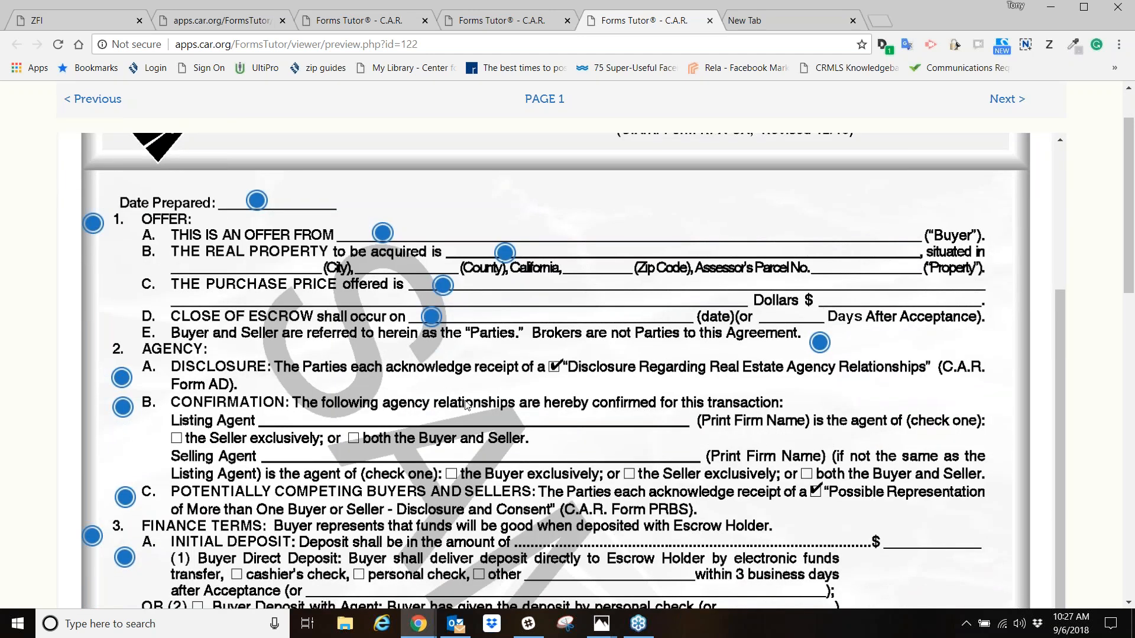
{"action": "scroll", "coordinate": [483, 431], "scroll_direction": "down", "scroll_amount": 3}
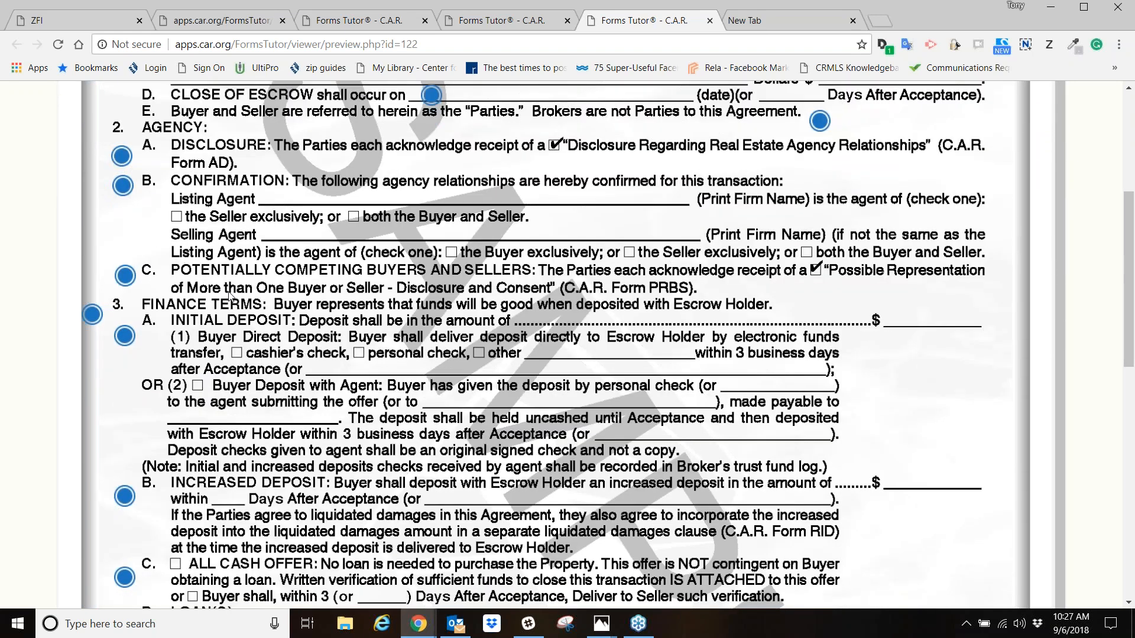
{"action": "scroll", "coordinate": [440, 302], "scroll_direction": "up", "scroll_amount": 2}
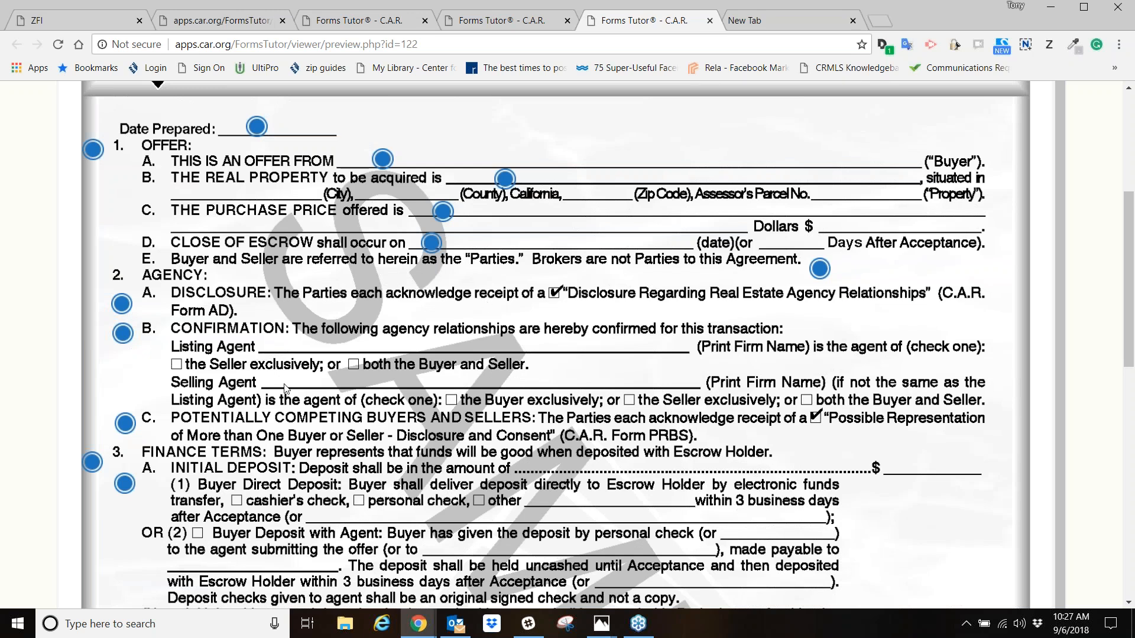
{"action": "scroll", "coordinate": [288, 389], "scroll_direction": "down", "scroll_amount": 1}
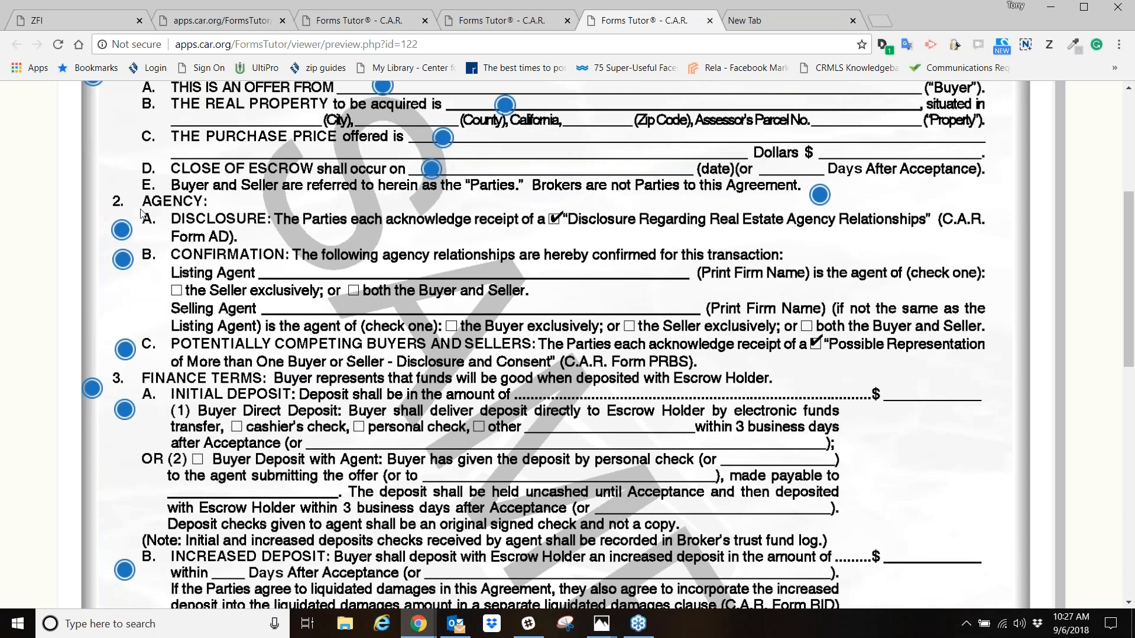
- View the tutor explanation for the agency disclosure in paragraph 2.A, play and pause its audio narration, and close the explanation
{"action": "left_click", "coordinate": [122, 231]}
{"action": "scroll", "coordinate": [230, 298], "scroll_direction": "down", "scroll_amount": 3}
{"action": "scroll", "coordinate": [229, 298], "scroll_direction": "down", "scroll_amount": 3}
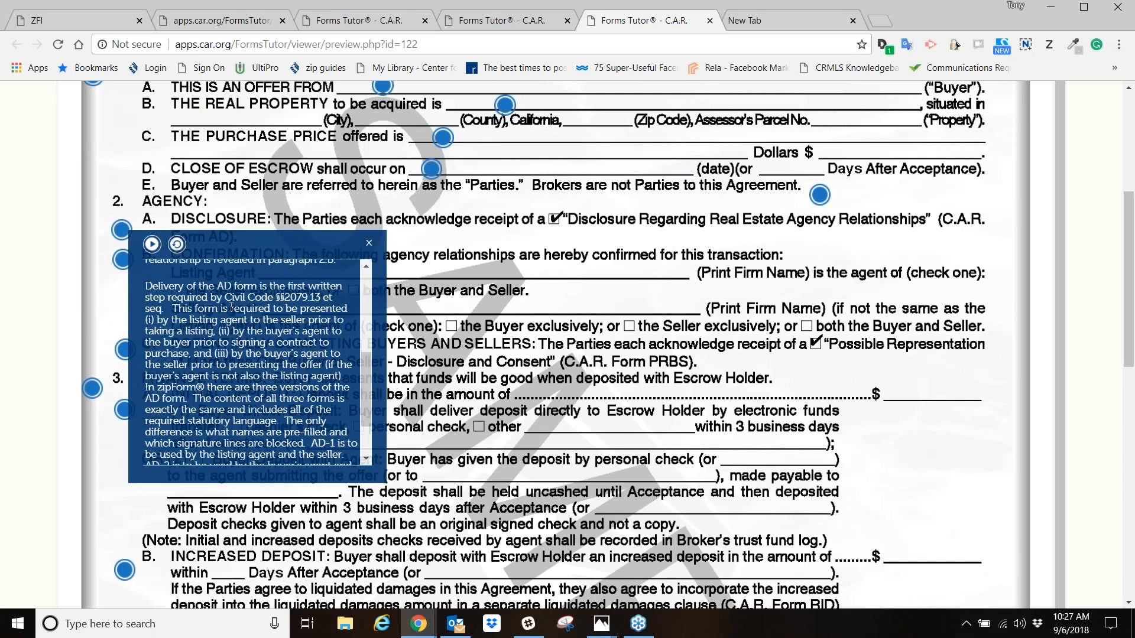
{"action": "scroll", "coordinate": [229, 309], "scroll_direction": "up", "scroll_amount": 5}
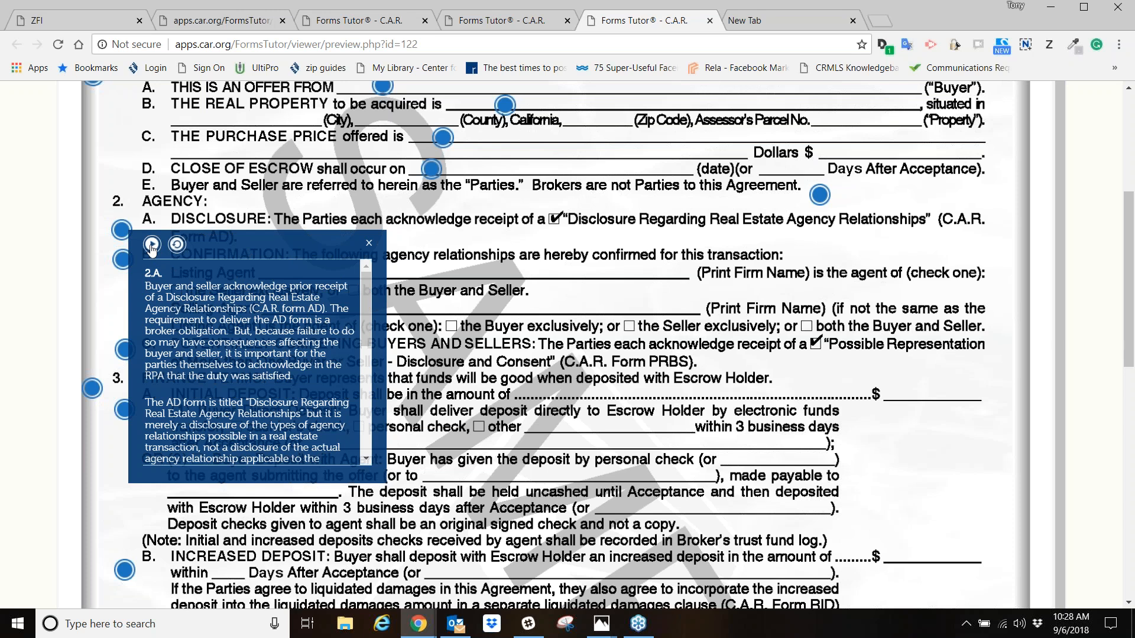
{"action": "left_click", "coordinate": [151, 246]}
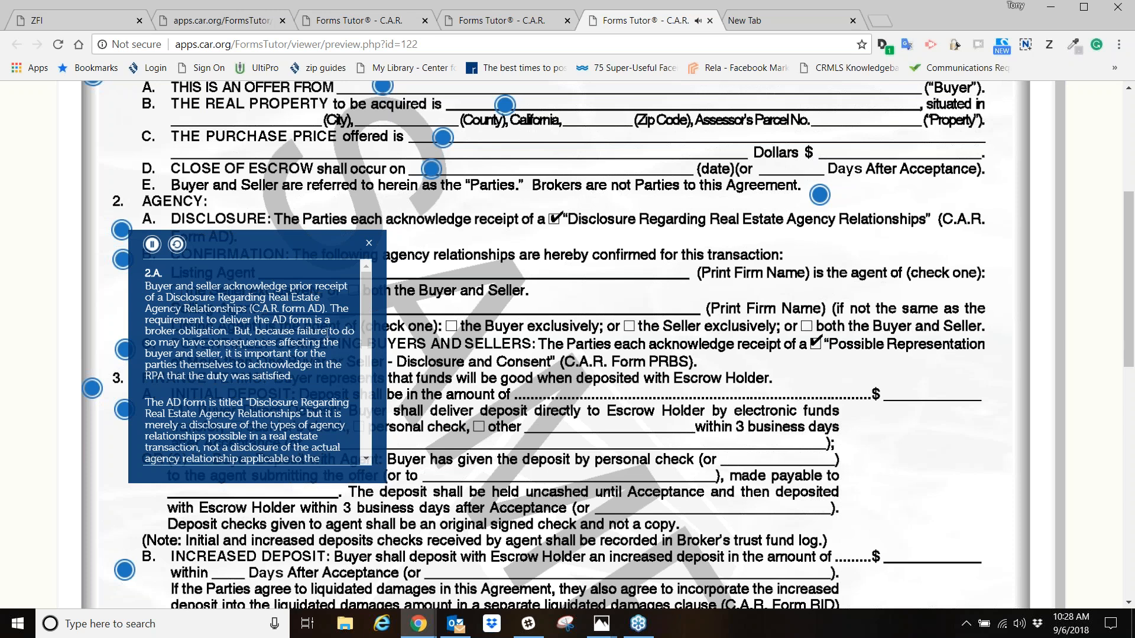
{"action": "left_click", "coordinate": [152, 244]}
{"action": "left_click", "coordinate": [369, 243]}
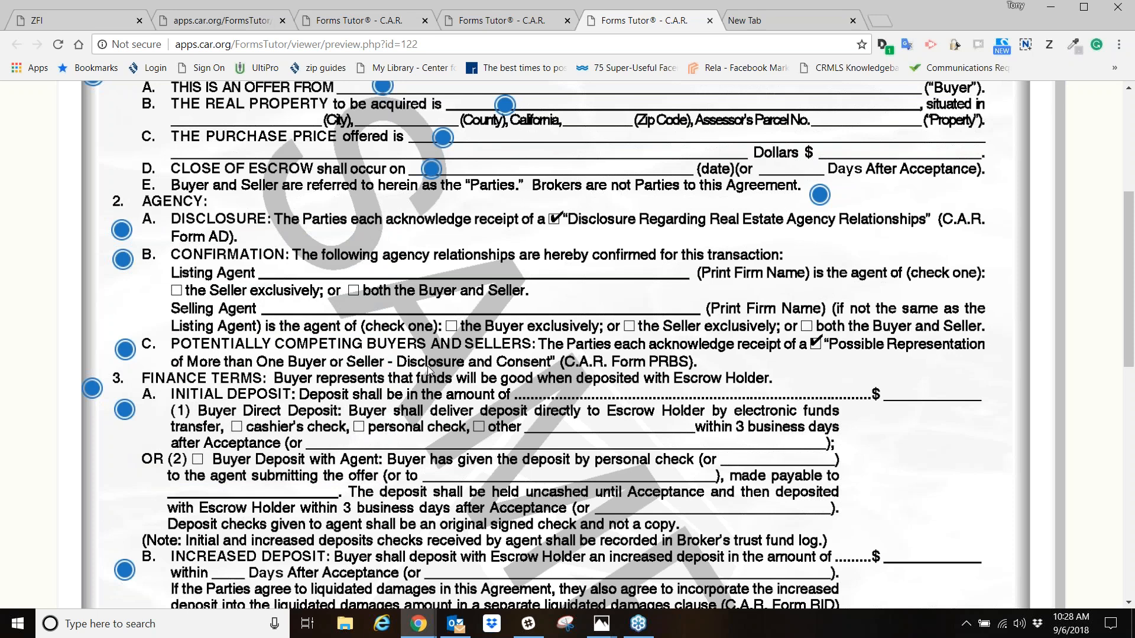
- Review page 1 of the purchase agreement again from its title through the deposit, cash offer and loan paragraphs
{"action": "scroll", "coordinate": [427, 366], "scroll_direction": "down", "scroll_amount": 1}
{"action": "scroll", "coordinate": [428, 370], "scroll_direction": "up", "scroll_amount": 6}
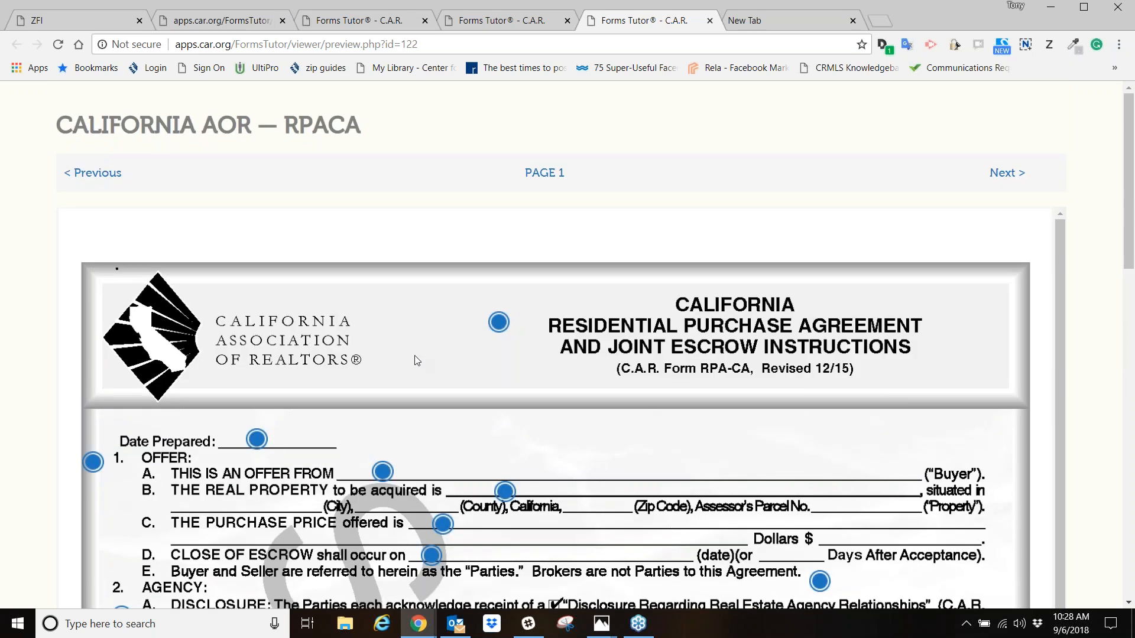
{"action": "scroll", "coordinate": [417, 361], "scroll_direction": "down", "scroll_amount": 3}
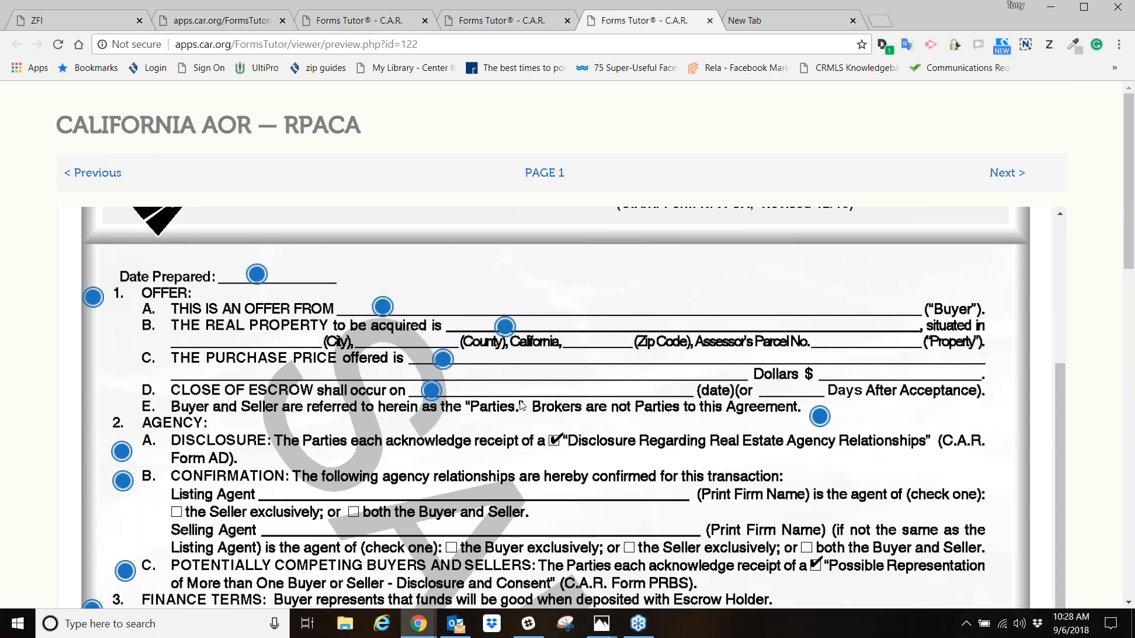
{"action": "scroll", "coordinate": [593, 379], "scroll_direction": "down", "scroll_amount": 1}
{"action": "scroll", "coordinate": [593, 378], "scroll_direction": "down", "scroll_amount": 6}
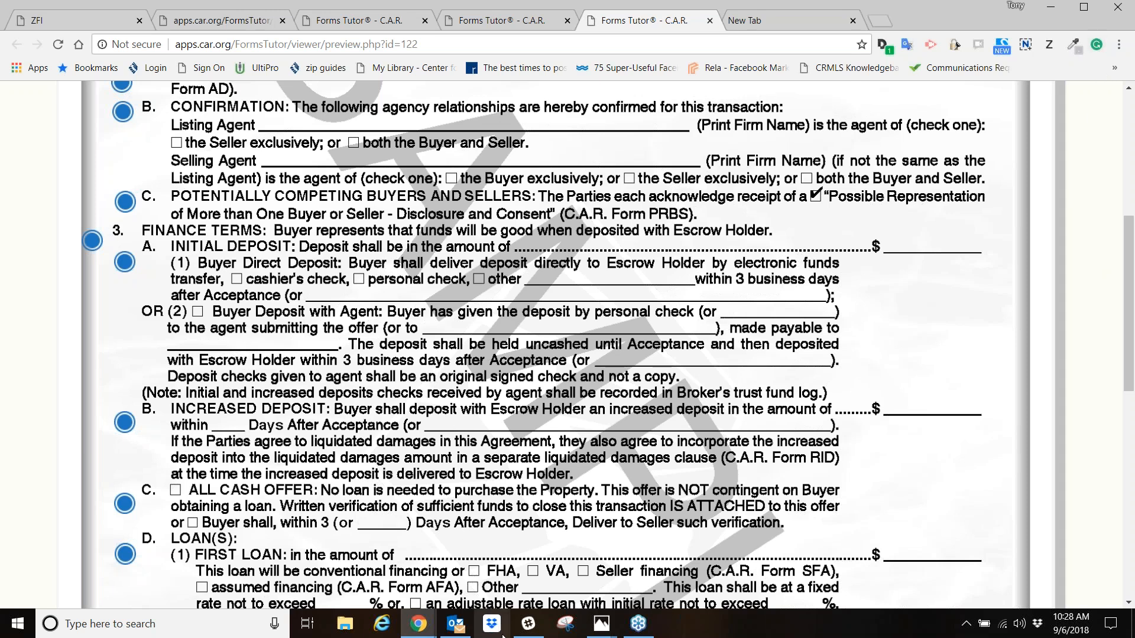
- Switch back to Forms Advisor in zipForm Plus and review the recommended lease listing forms' Q & A links
{"action": "mouse_move", "coordinate": [435, 624]}
{"action": "left_click", "coordinate": [644, 513]}
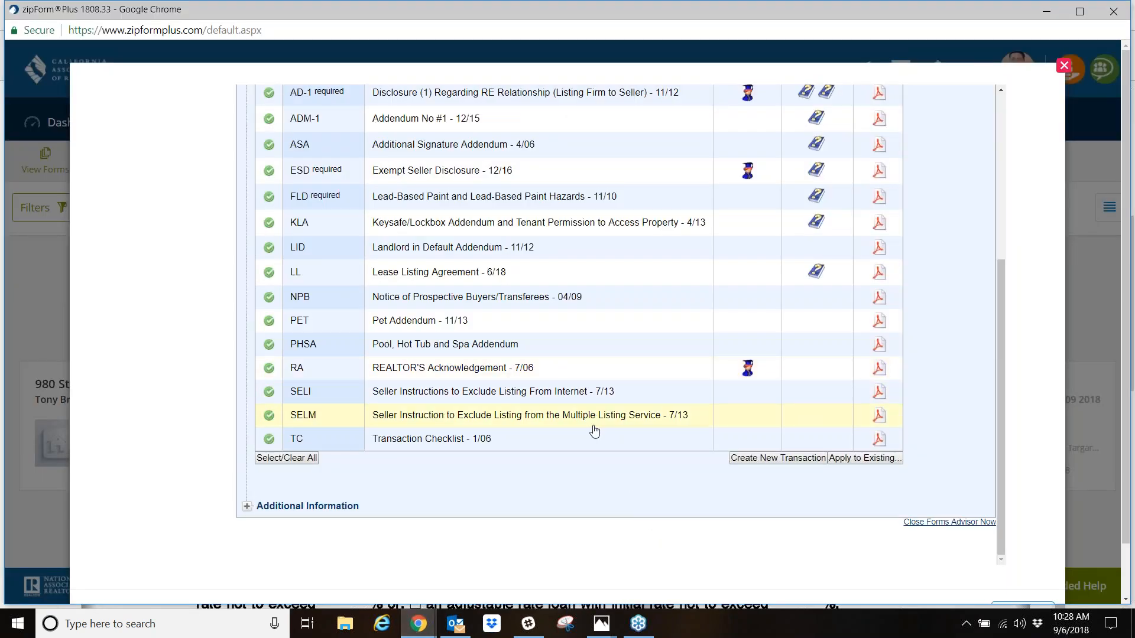
{"action": "scroll", "coordinate": [597, 430], "scroll_direction": "up", "scroll_amount": 5}
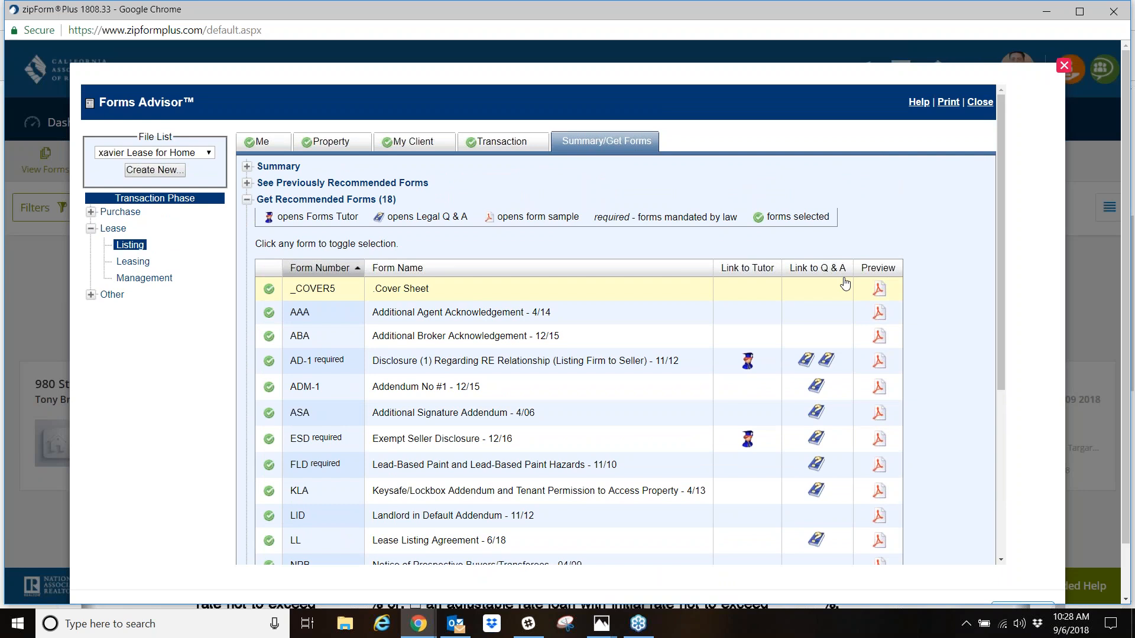
{"action": "scroll", "coordinate": [807, 309], "scroll_direction": "down", "scroll_amount": 1}
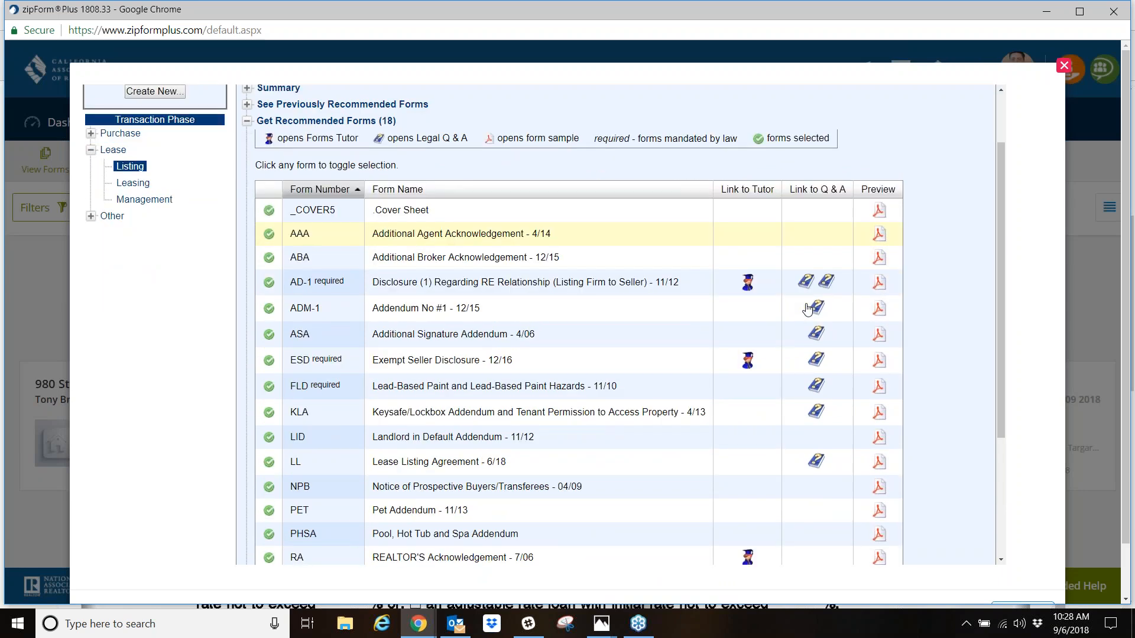
{"action": "scroll", "coordinate": [808, 308], "scroll_direction": "down", "scroll_amount": 1}
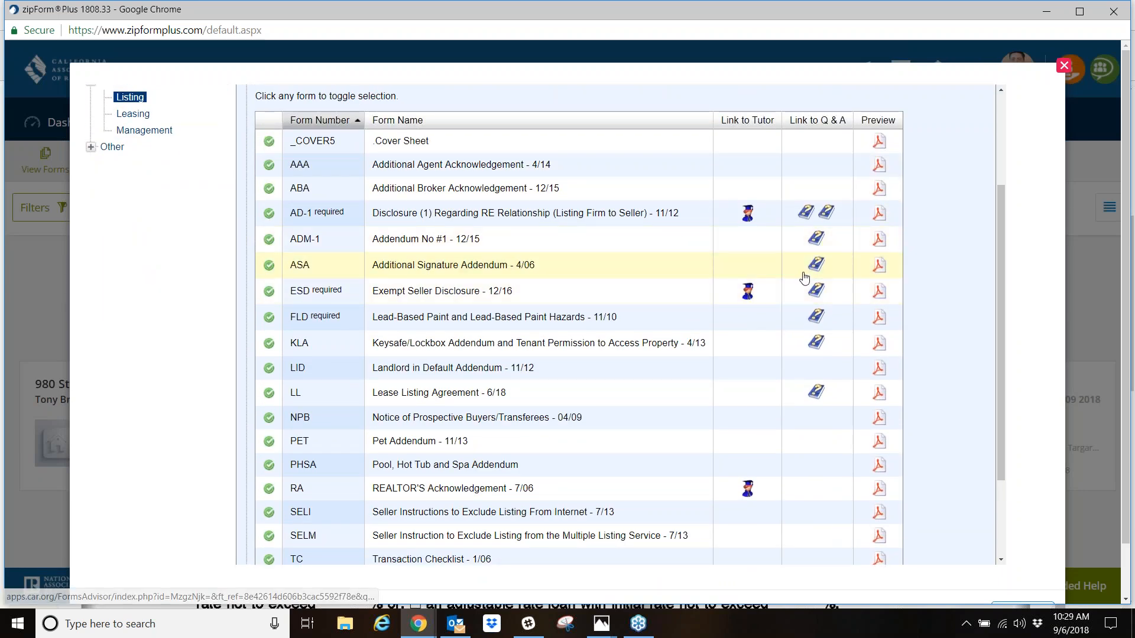
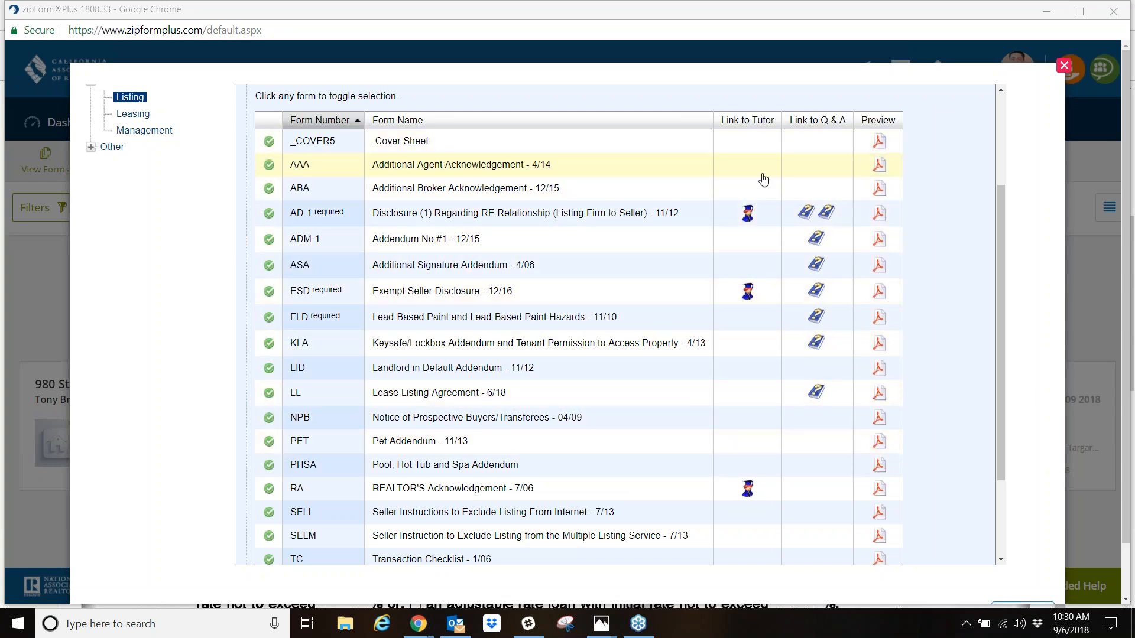
- Create a new transaction from the selected lease listing forms, accept the suggested transaction name, and close Forms Advisor
{"action": "scroll", "coordinate": [750, 350], "scroll_direction": "down", "scroll_amount": 3}
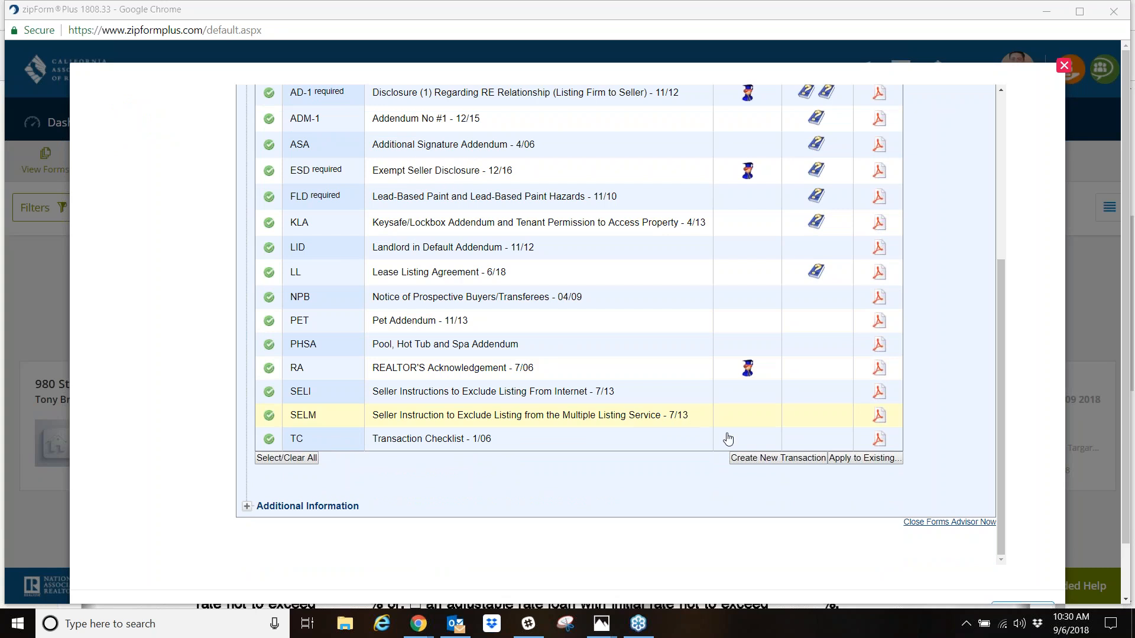
{"action": "left_click", "coordinate": [776, 459]}
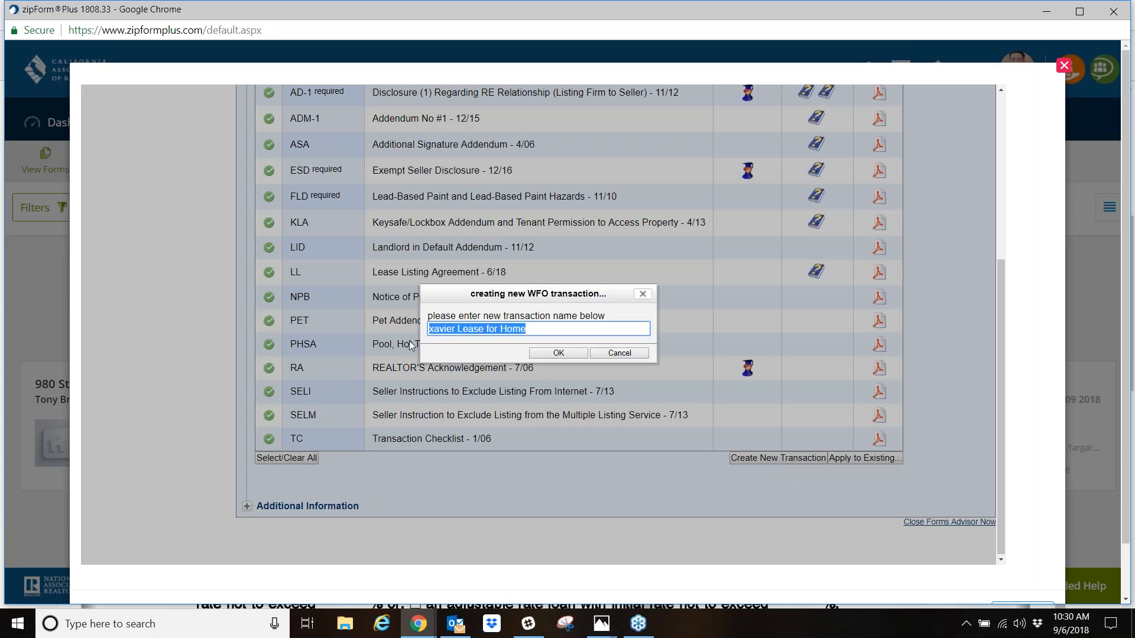
{"action": "left_click", "coordinate": [561, 356]}
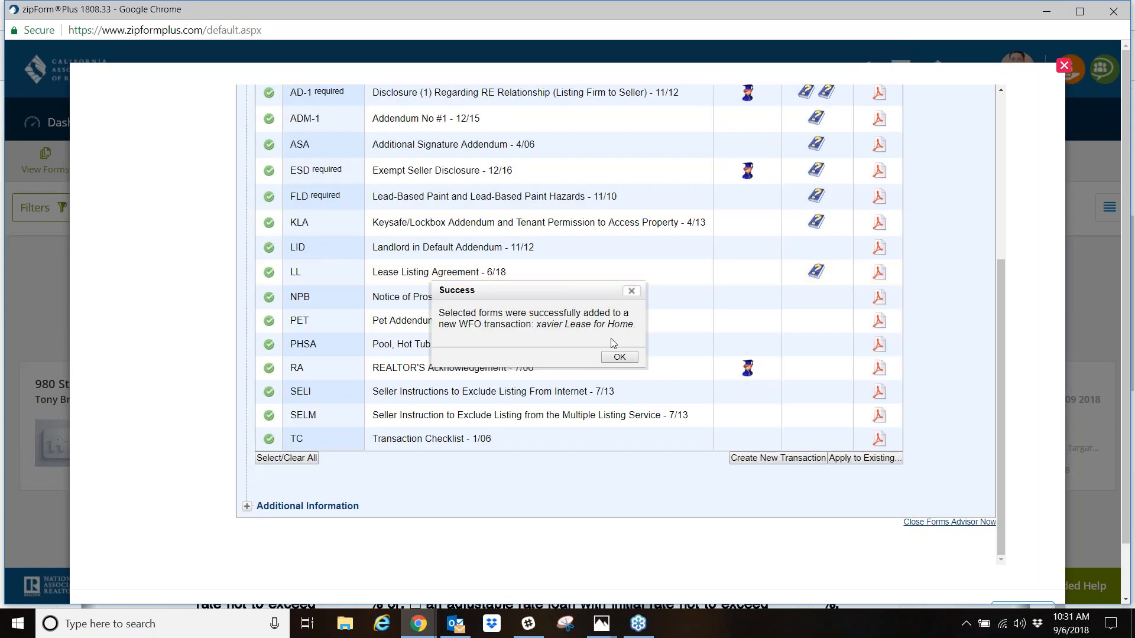
{"action": "left_click", "coordinate": [618, 357]}
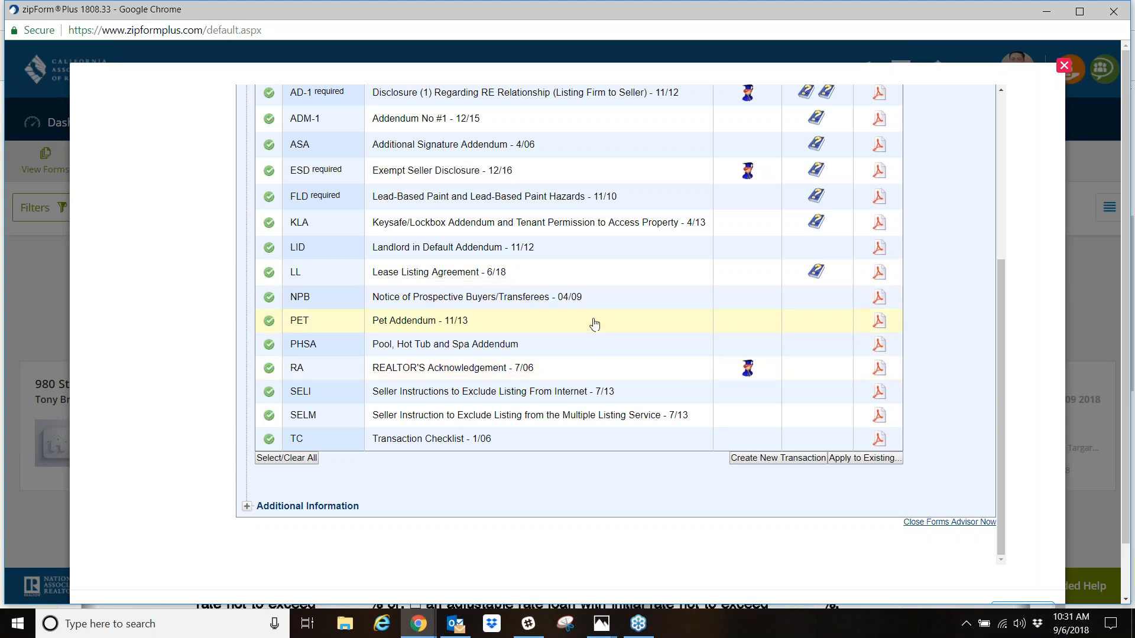
{"action": "scroll", "coordinate": [656, 458], "scroll_direction": "down", "scroll_amount": 1}
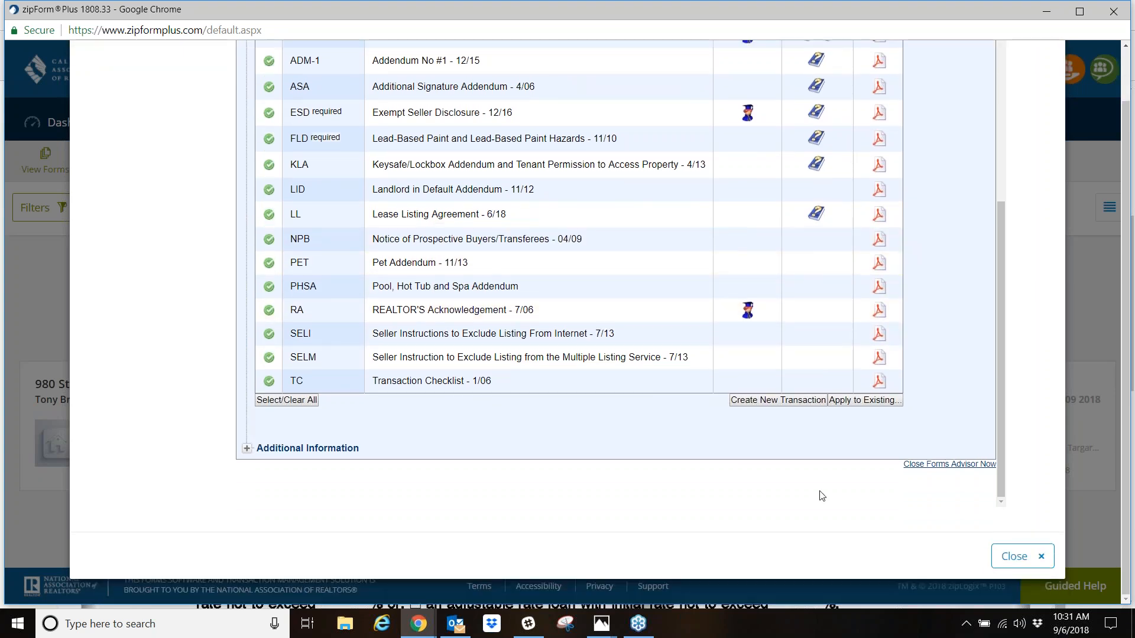
{"action": "left_click", "coordinate": [1010, 562]}
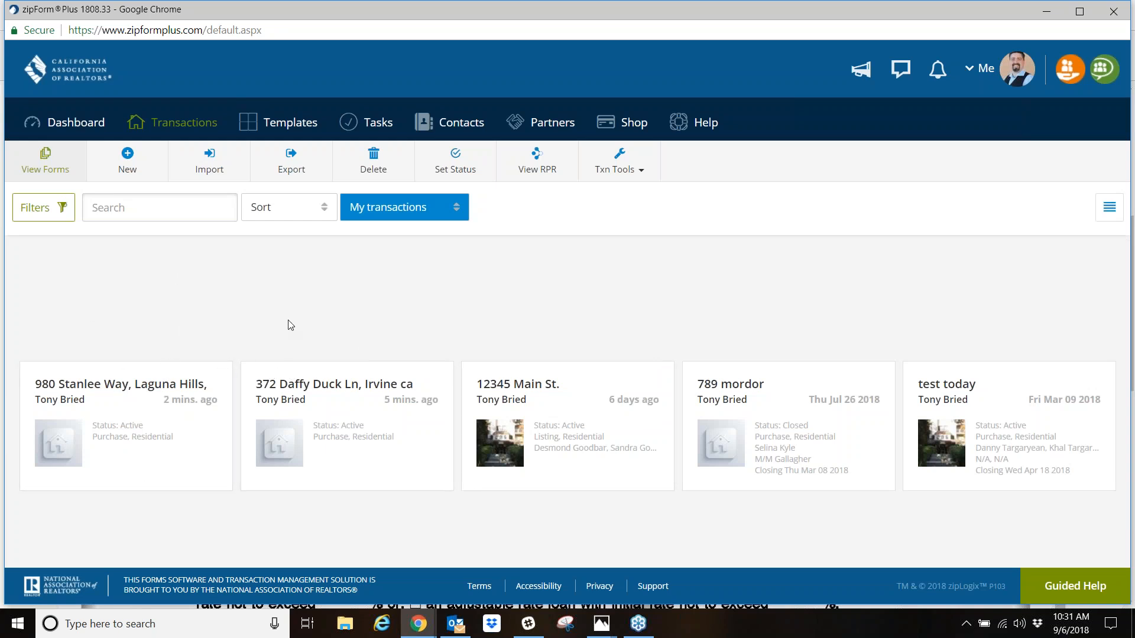
- Open the newly created lease transaction from the transaction list and look through all the forms in its documents
{"action": "left_click", "coordinate": [185, 129]}
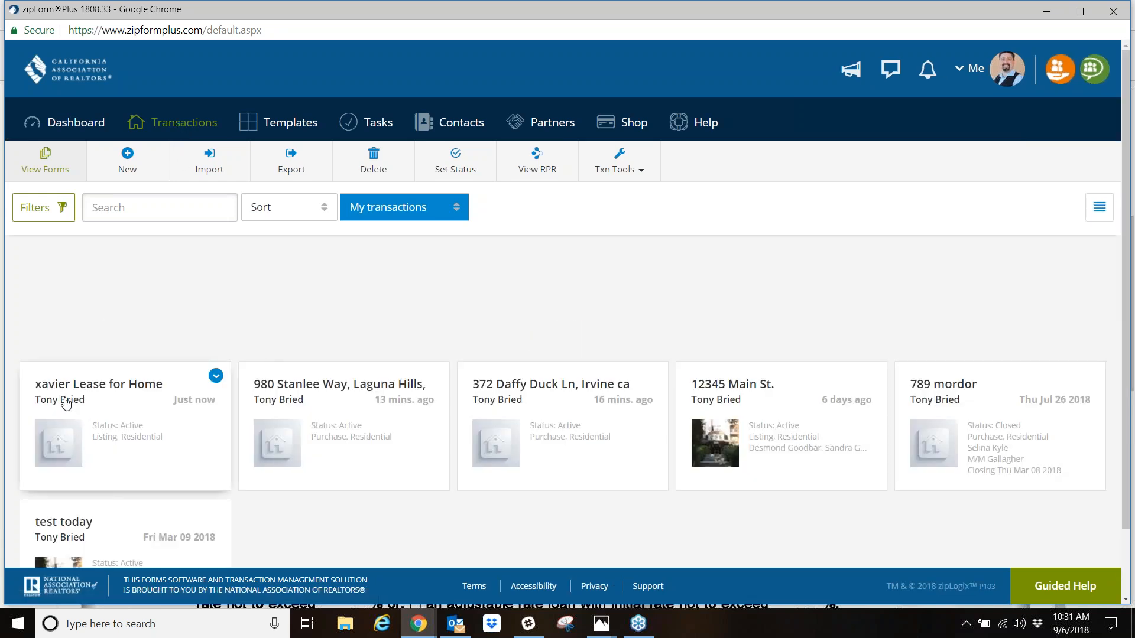
{"action": "left_click", "coordinate": [117, 392]}
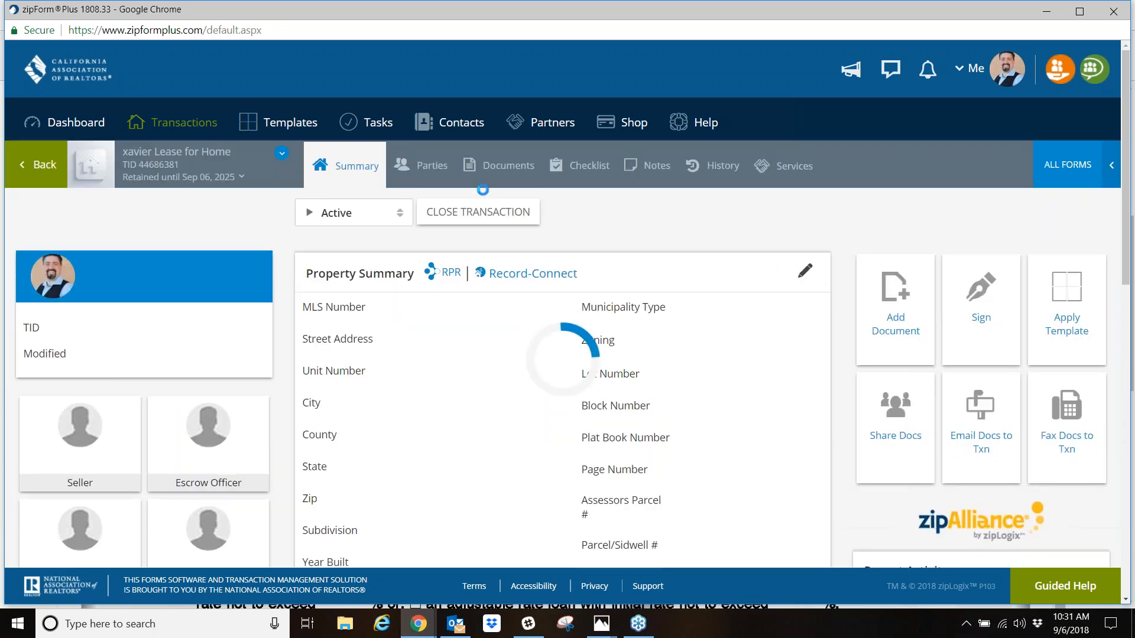
{"action": "left_click", "coordinate": [508, 169]}
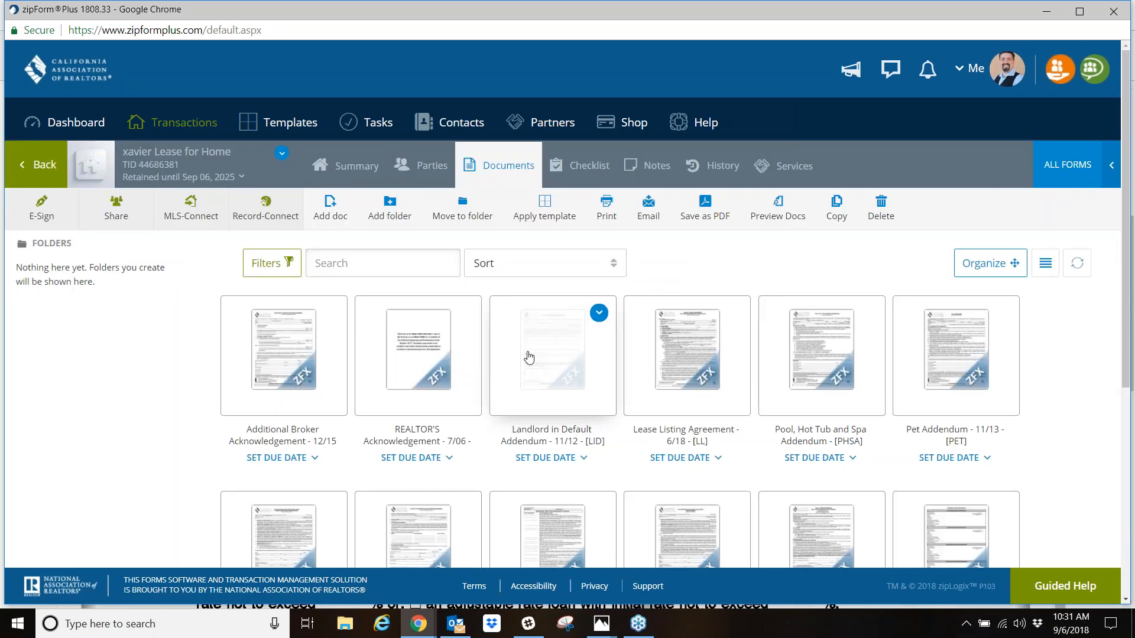
{"action": "scroll", "coordinate": [532, 362], "scroll_direction": "down", "scroll_amount": 6}
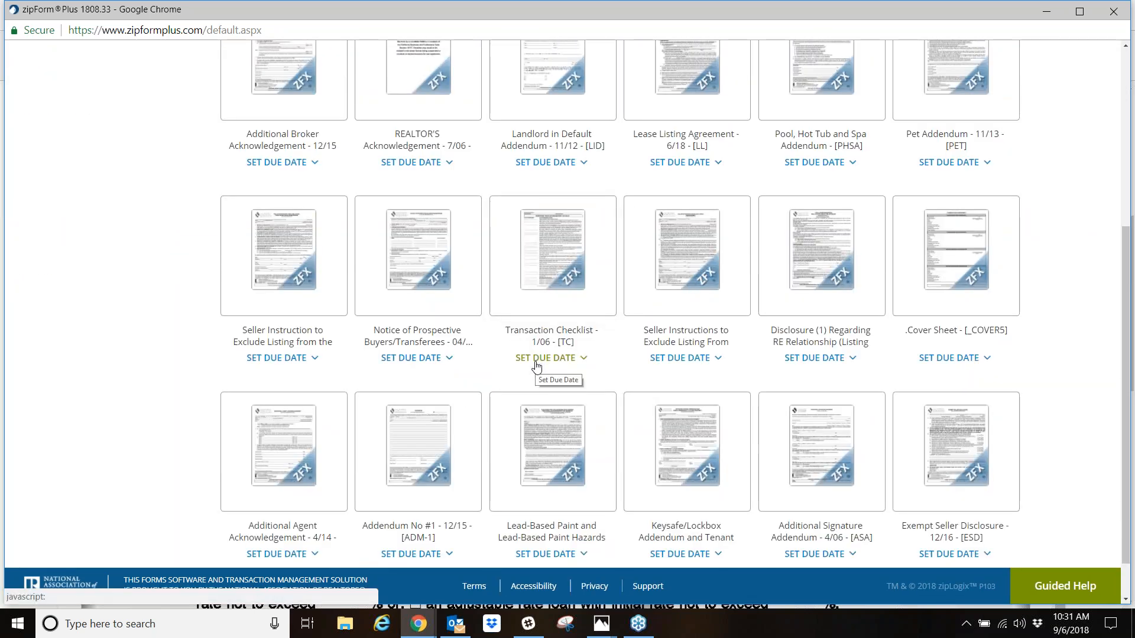
{"action": "scroll", "coordinate": [538, 361], "scroll_direction": "down", "scroll_amount": 1}
{"action": "scroll", "coordinate": [548, 336], "scroll_direction": "up", "scroll_amount": 6}
{"action": "scroll", "coordinate": [548, 335], "scroll_direction": "down", "scroll_amount": 4}
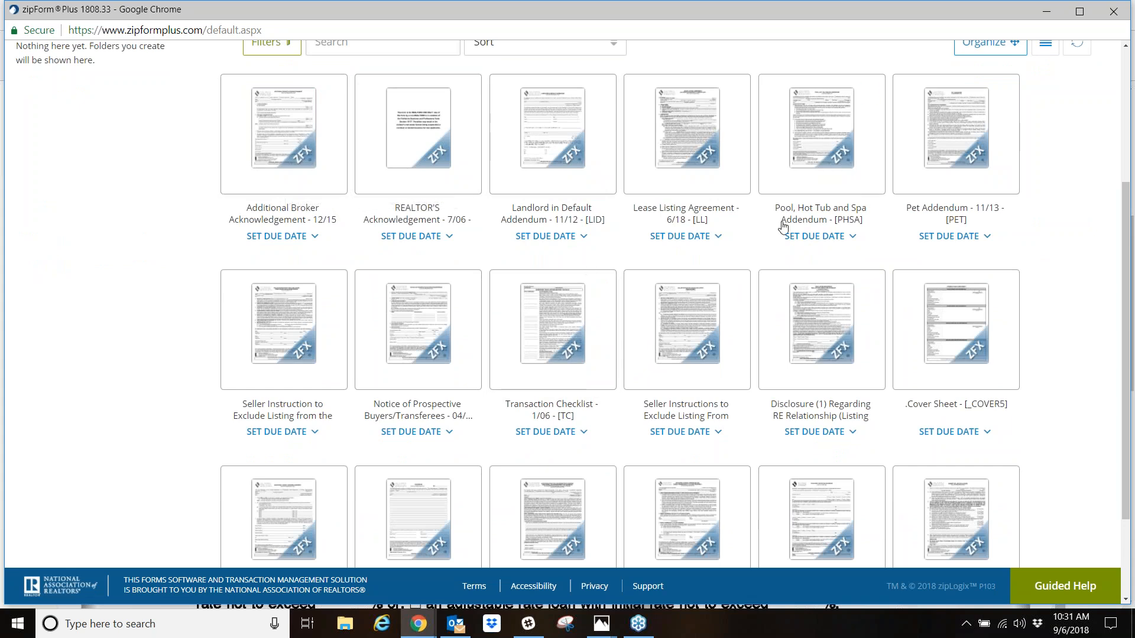
{"action": "scroll", "coordinate": [509, 456], "scroll_direction": "down", "scroll_amount": 2}
{"action": "scroll", "coordinate": [497, 456], "scroll_direction": "up", "scroll_amount": 6}
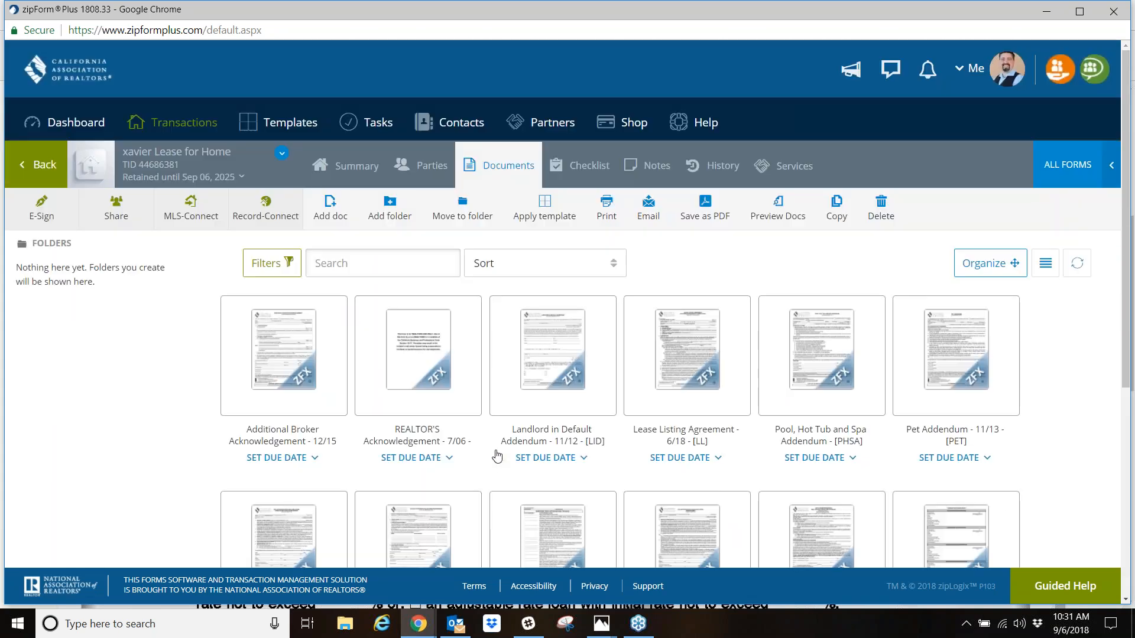
- Reopen the lease transaction from the transaction list, examine its Property Summary fields, and return to its documents
{"action": "left_click", "coordinate": [203, 130]}
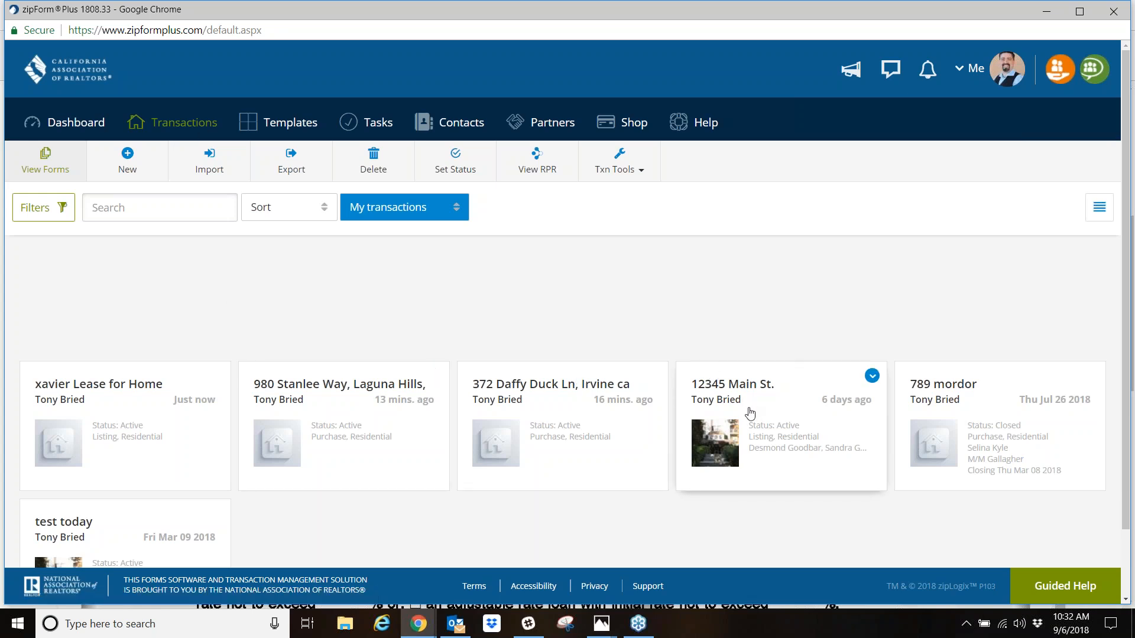
{"action": "left_click", "coordinate": [136, 411]}
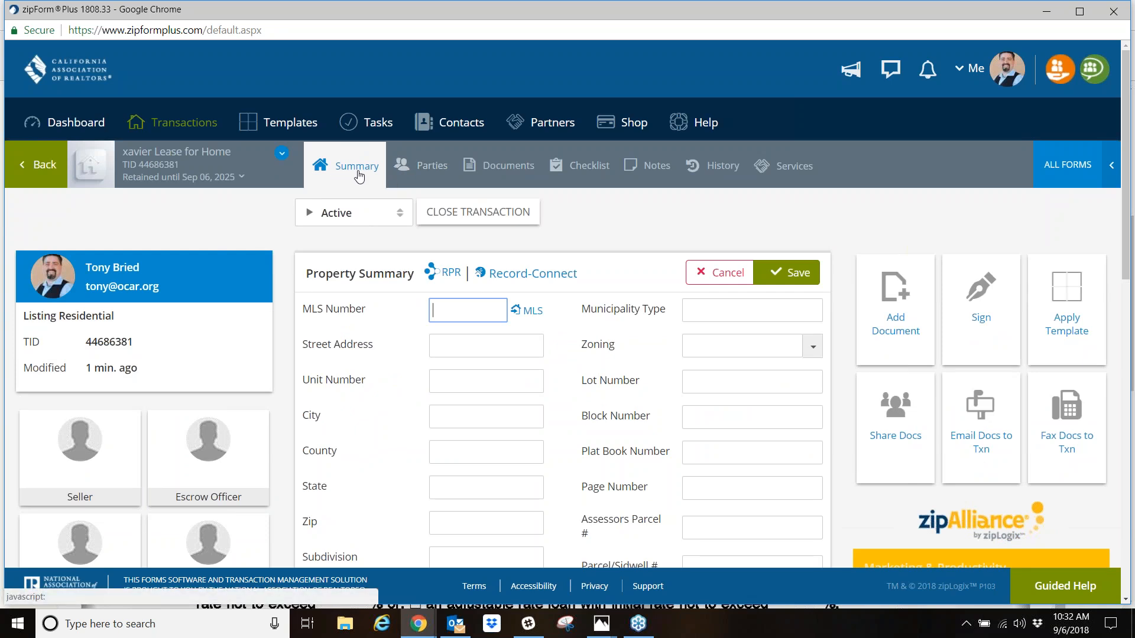
{"action": "scroll", "coordinate": [464, 406], "scroll_direction": "down", "scroll_amount": 9}
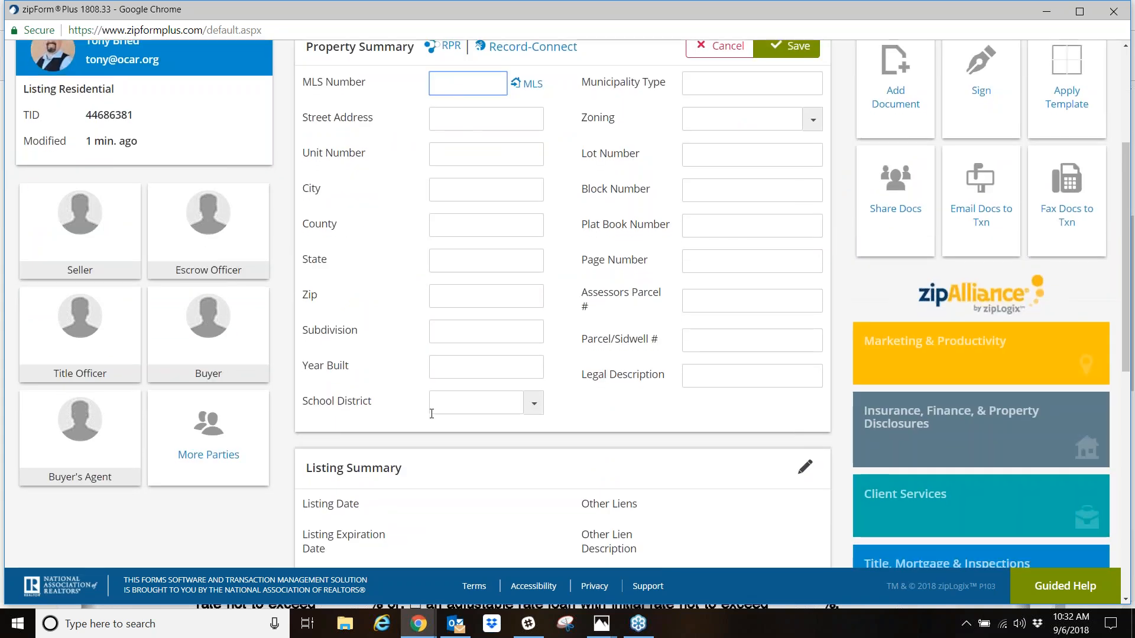
{"action": "scroll", "coordinate": [522, 205], "scroll_direction": "up", "scroll_amount": 9}
{"action": "scroll", "coordinate": [522, 205], "scroll_direction": "down", "scroll_amount": 3}
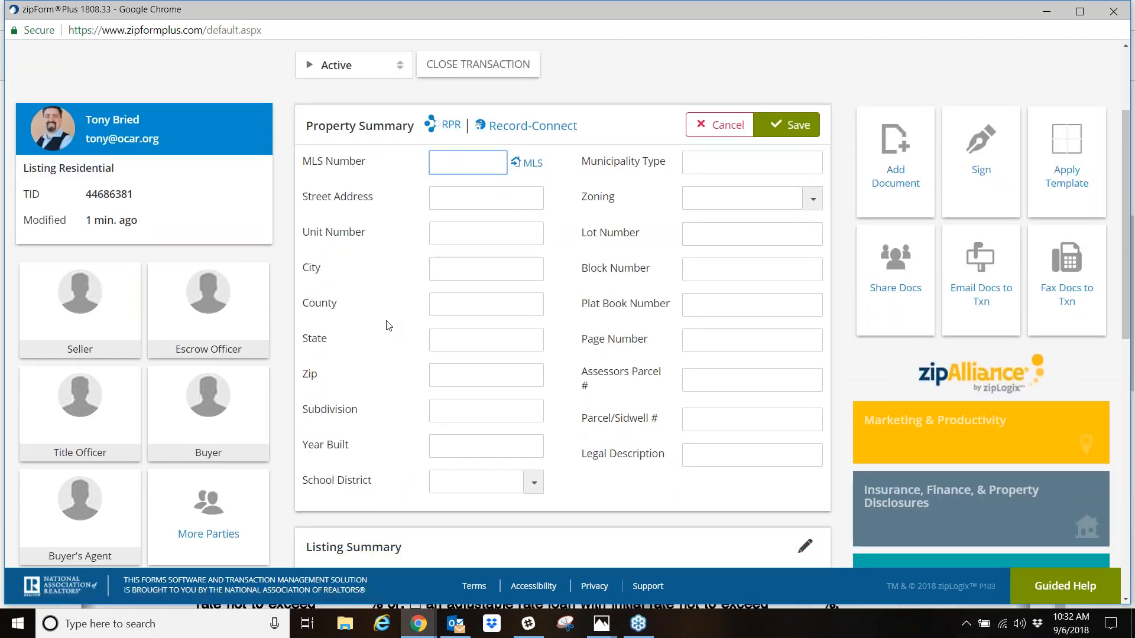
{"action": "scroll", "coordinate": [397, 345], "scroll_direction": "up", "scroll_amount": 1}
{"action": "scroll", "coordinate": [397, 345], "scroll_direction": "up", "scroll_amount": 2}
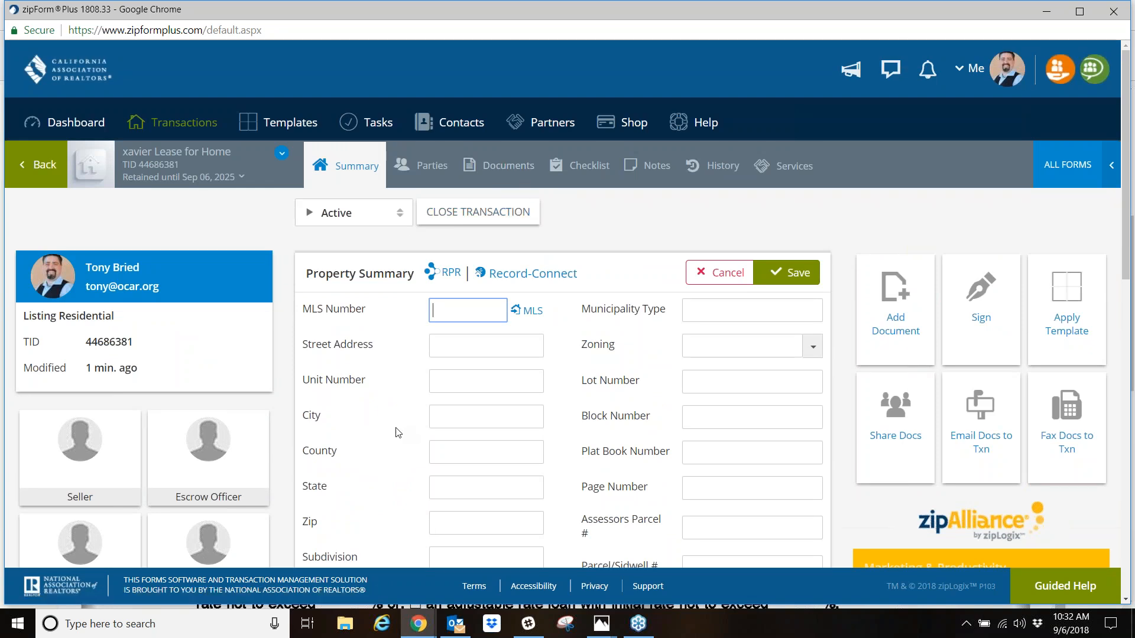
{"action": "scroll", "coordinate": [397, 433], "scroll_direction": "down", "scroll_amount": 2}
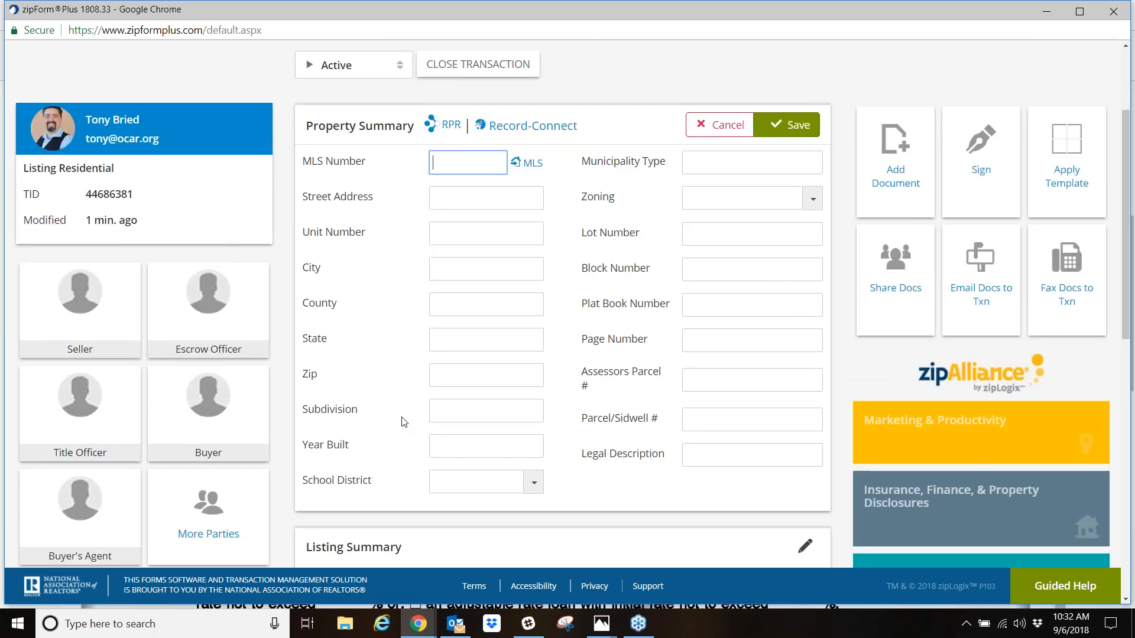
{"action": "scroll", "coordinate": [393, 426], "scroll_direction": "up", "scroll_amount": 2}
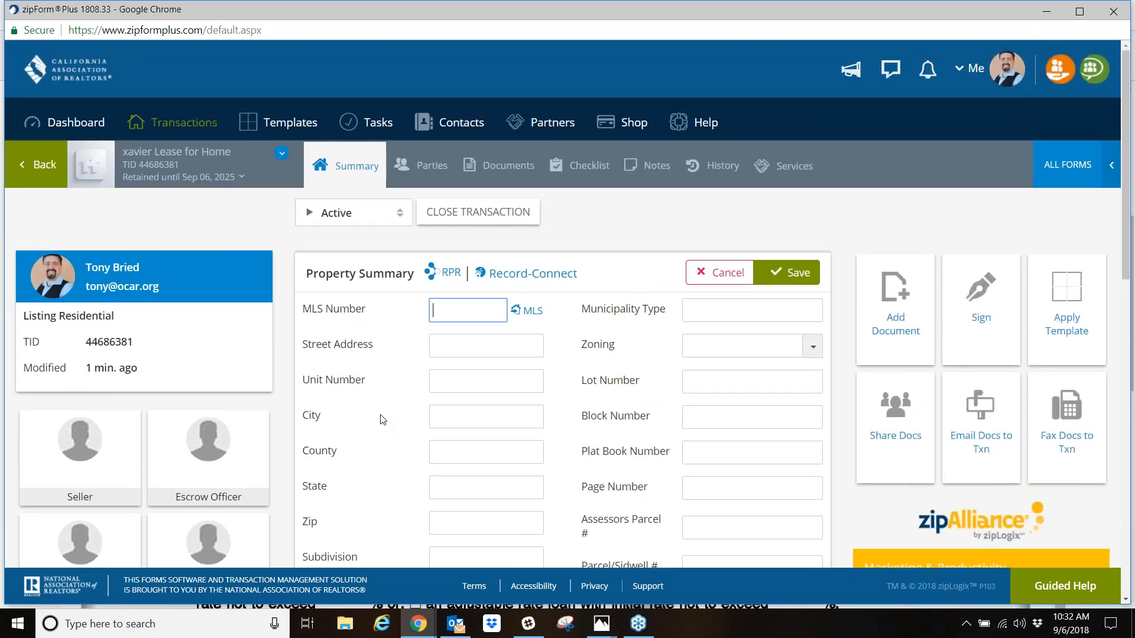
{"action": "left_click", "coordinate": [516, 169]}
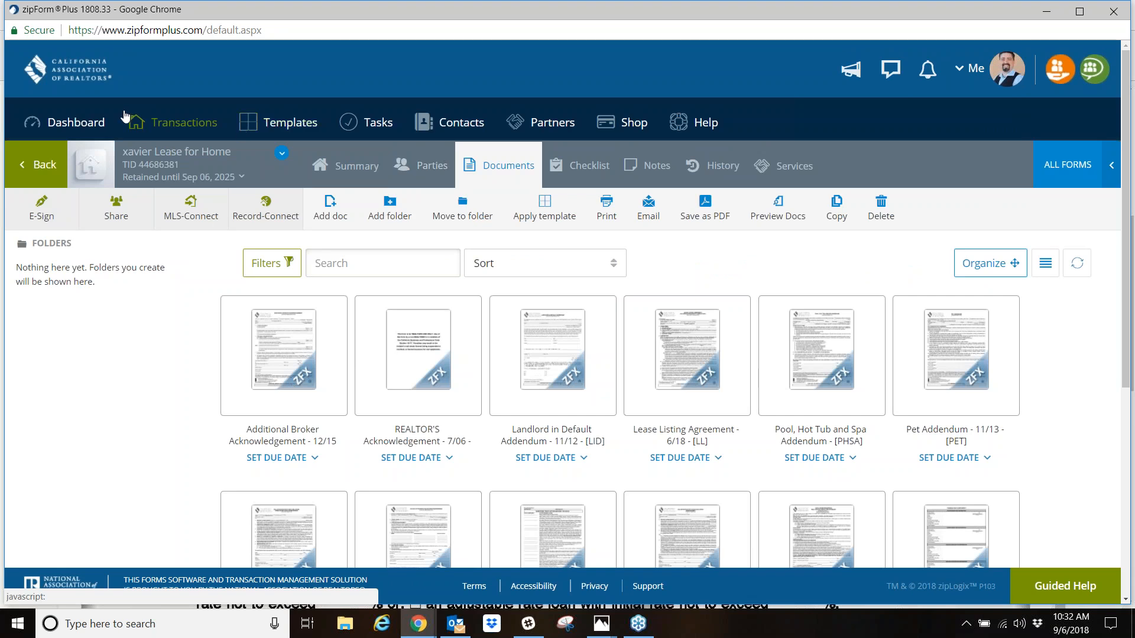
- Open the documents of the Laguna Hills purchase transaction and display the available form libraries
{"action": "left_click", "coordinate": [184, 122]}
{"action": "left_click", "coordinate": [366, 399]}
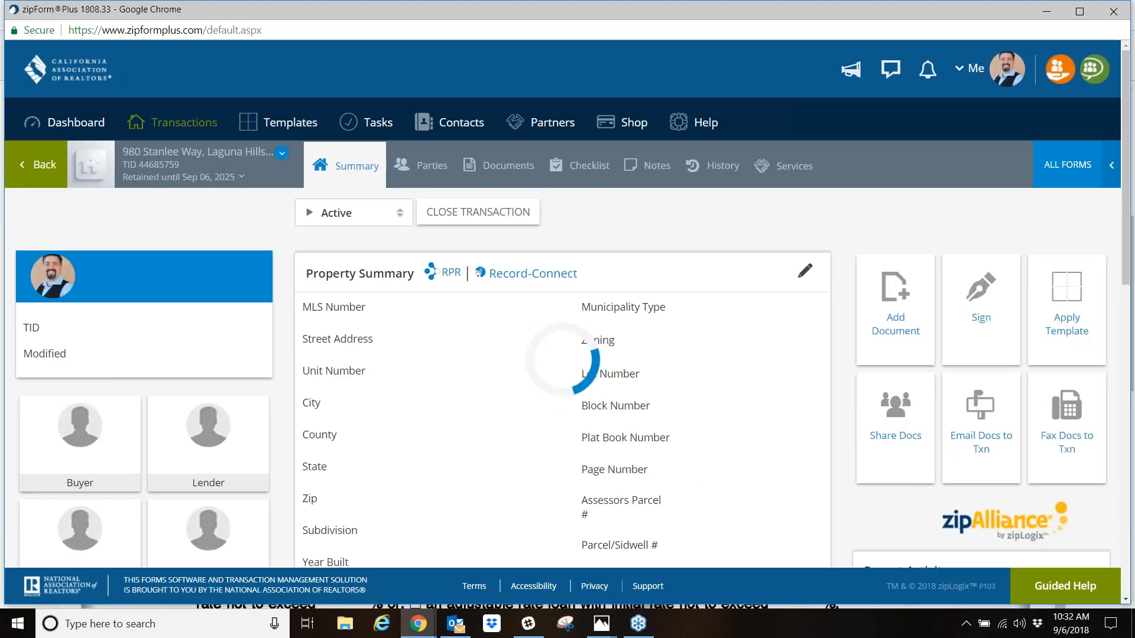
{"action": "left_click", "coordinate": [507, 172]}
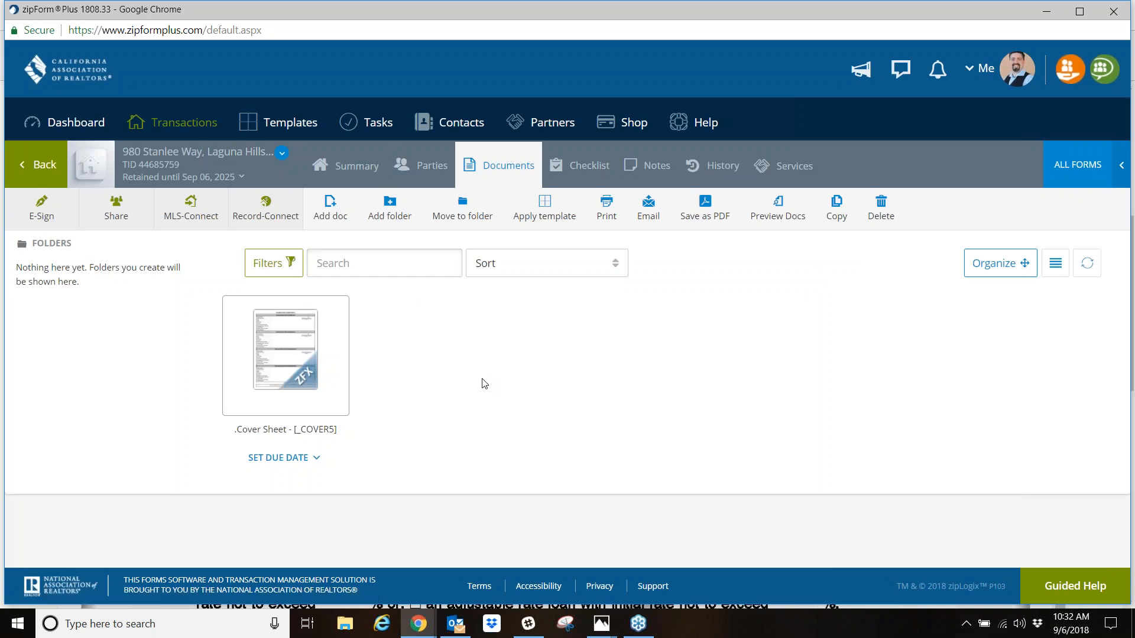
{"action": "left_click", "coordinate": [1069, 167]}
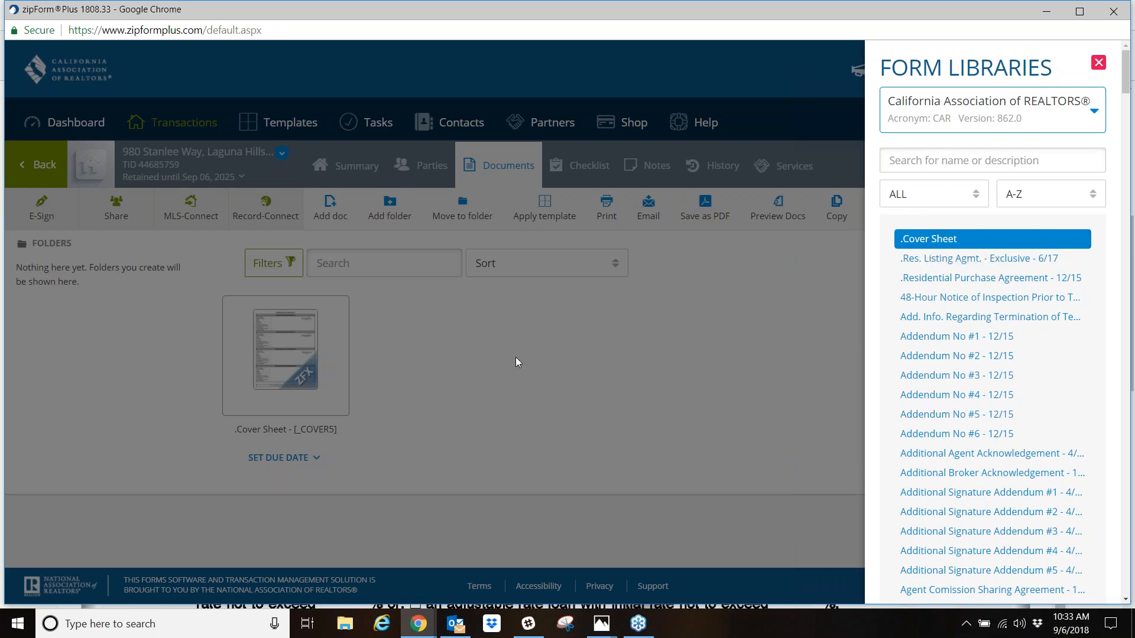
- Open the transaction's Cover Sheet form and look over the buyer and seller information sections on page 1
{"action": "left_click", "coordinate": [298, 336]}
{"action": "left_click", "coordinate": [298, 336]}
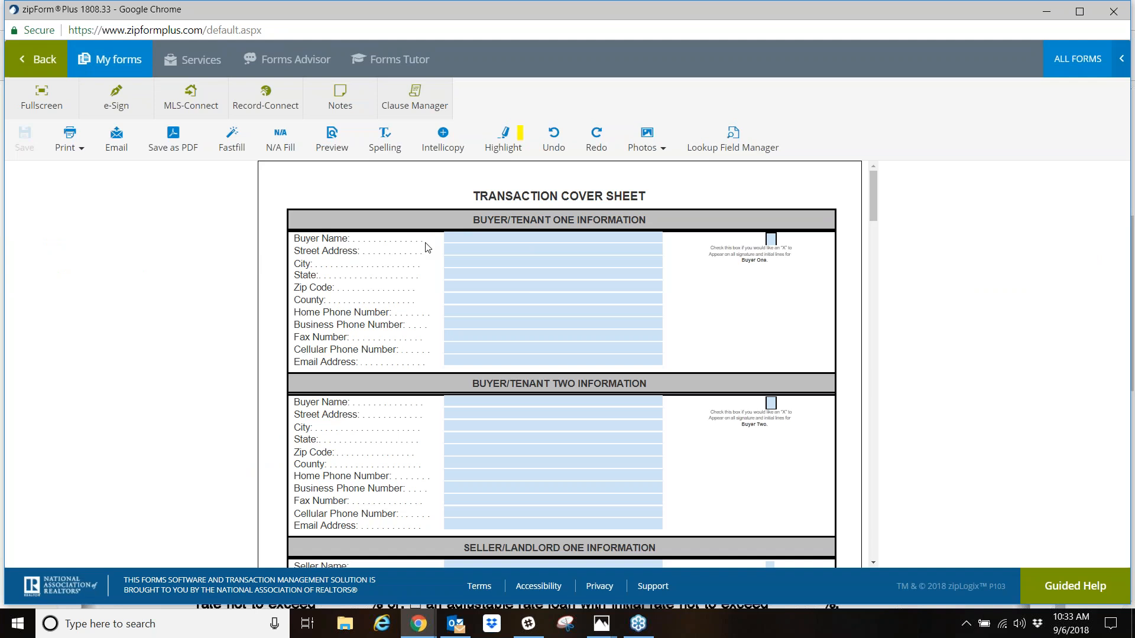
{"action": "scroll", "coordinate": [428, 247], "scroll_direction": "down", "scroll_amount": 3}
{"action": "scroll", "coordinate": [432, 253], "scroll_direction": "down", "scroll_amount": 6}
{"action": "scroll", "coordinate": [432, 255], "scroll_direction": "up", "scroll_amount": 8}
{"action": "scroll", "coordinate": [432, 256], "scroll_direction": "down", "scroll_amount": 6}
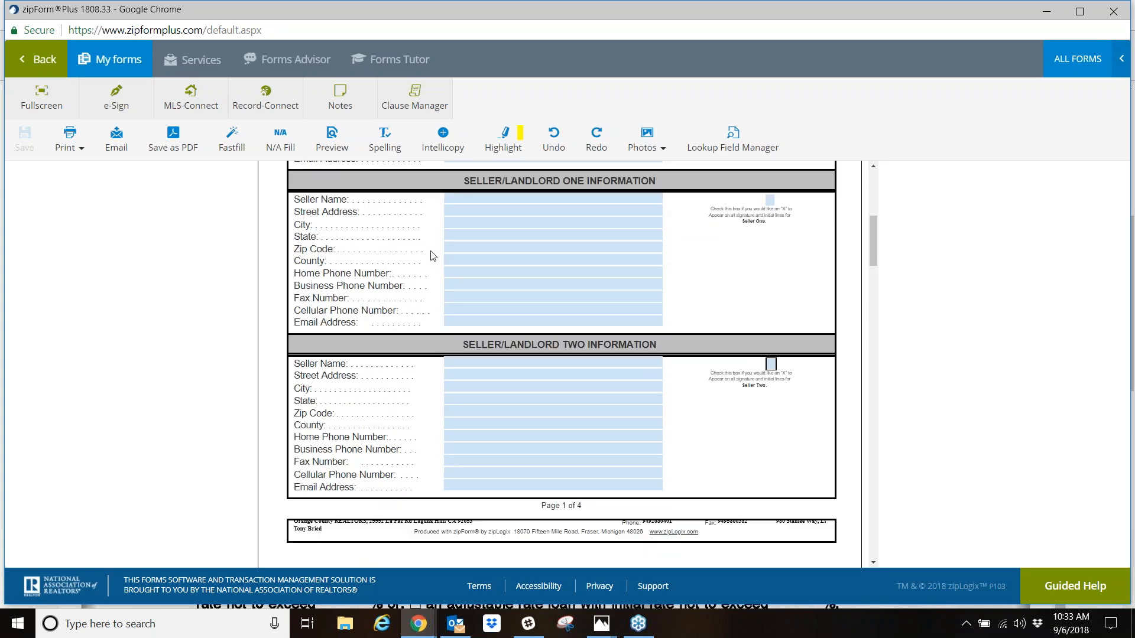
{"action": "scroll", "coordinate": [431, 254], "scroll_direction": "up", "scroll_amount": 7}
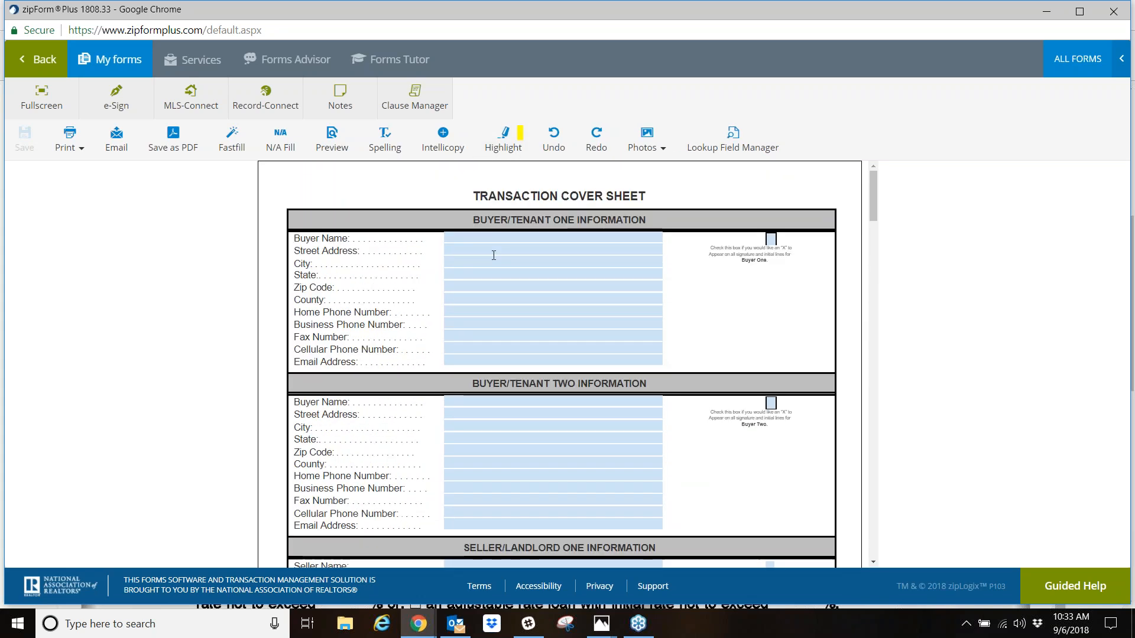
- Inspect the Buyer Name and Email Address entry fields under Buyer/Tenant One, and look on to the property information page
{"action": "left_click", "coordinate": [489, 238]}
{"action": "scroll", "coordinate": [499, 314], "scroll_direction": "down", "scroll_amount": 1}
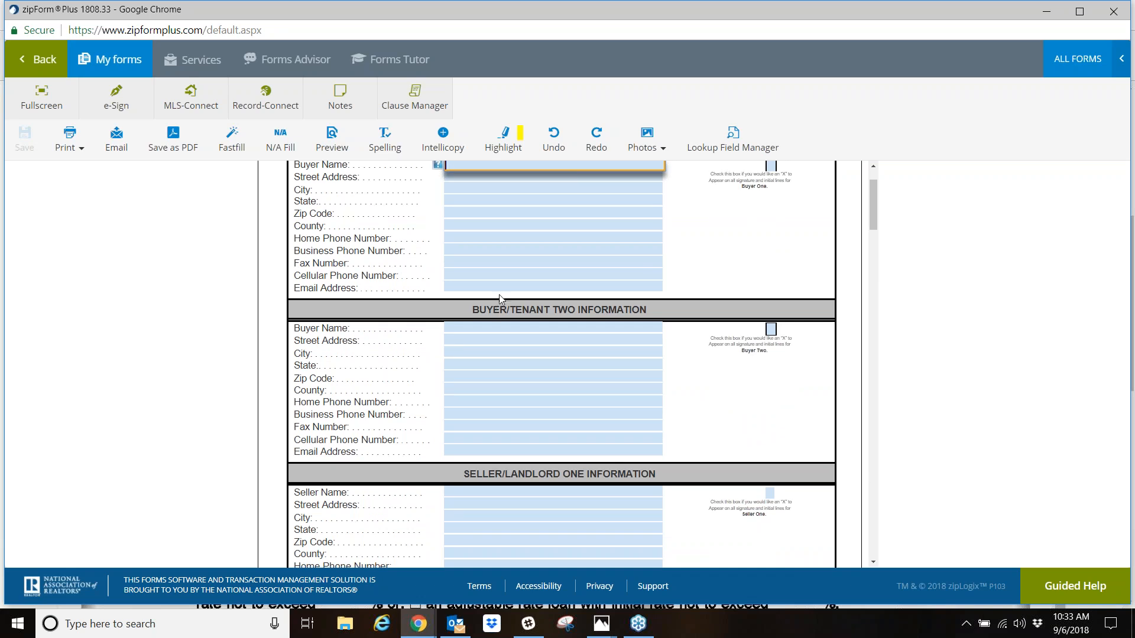
{"action": "left_click", "coordinate": [503, 289]}
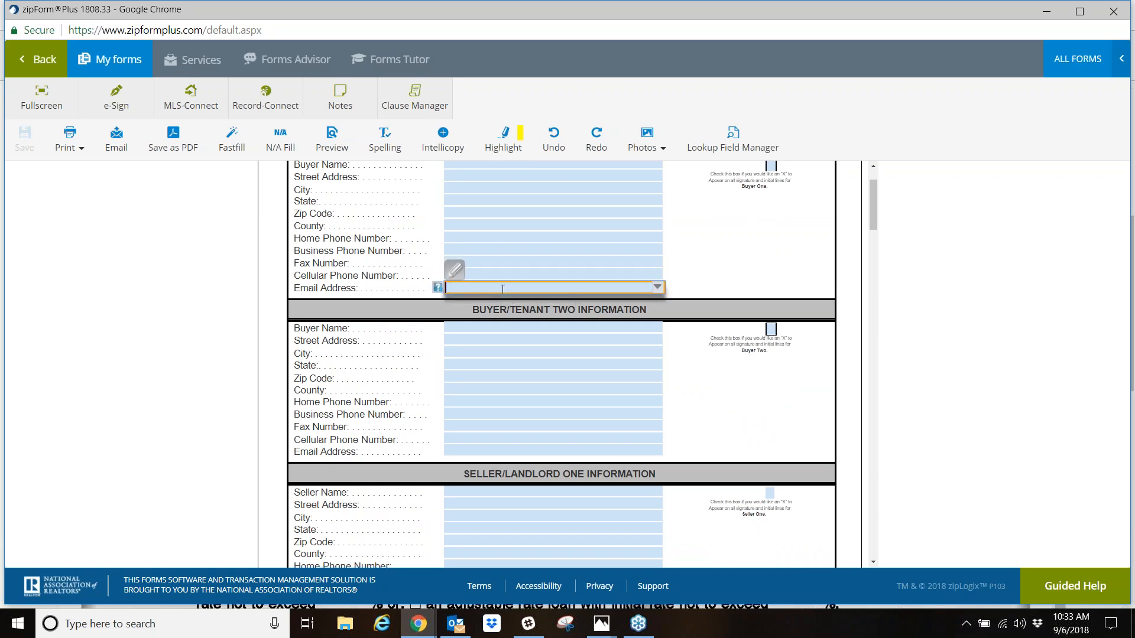
{"action": "scroll", "coordinate": [360, 258], "scroll_direction": "down", "scroll_amount": 15}
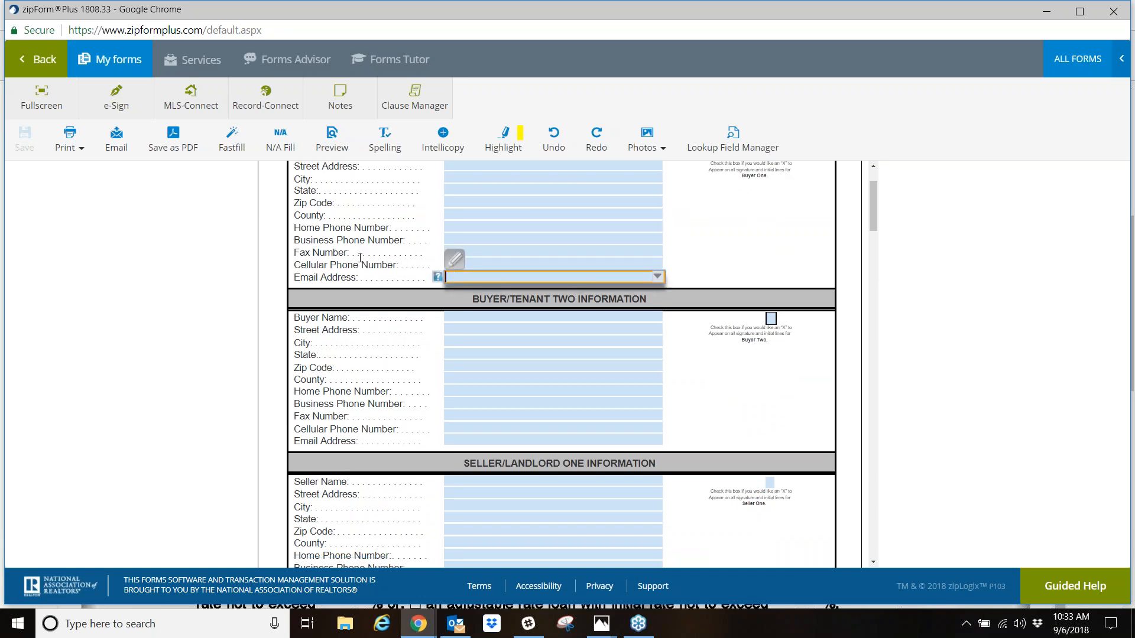
{"action": "scroll", "coordinate": [559, 363], "scroll_direction": "up", "scroll_amount": 1}
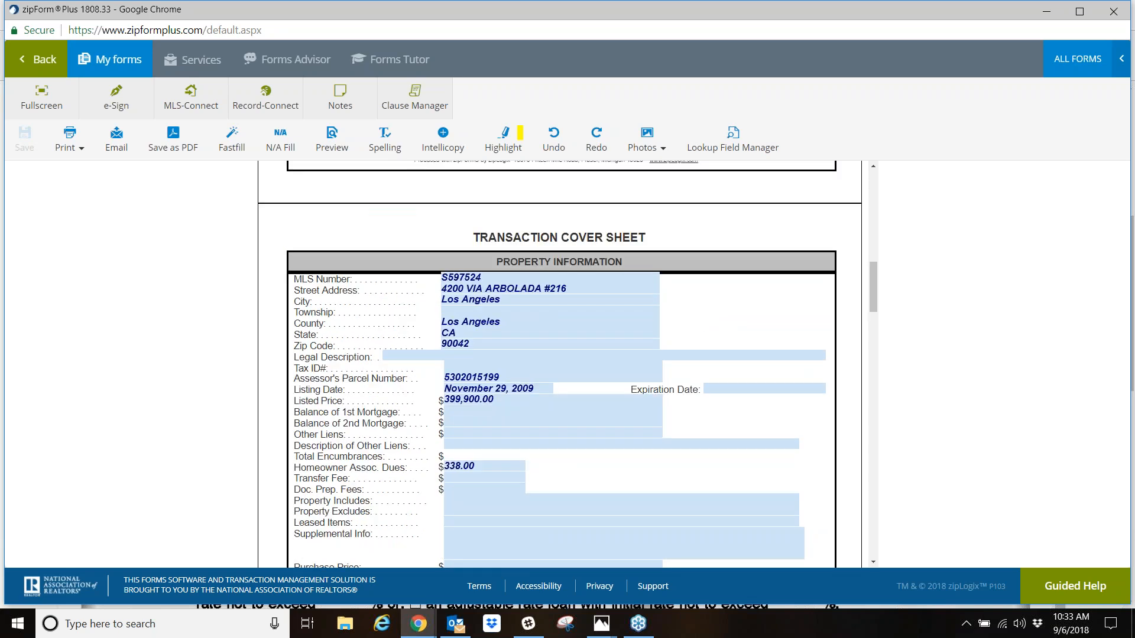
- Review the cover sheet's Property Information on page 2 and the selling and listing broker sections on page 3
{"action": "scroll", "coordinate": [556, 331], "scroll_direction": "down", "scroll_amount": 1}
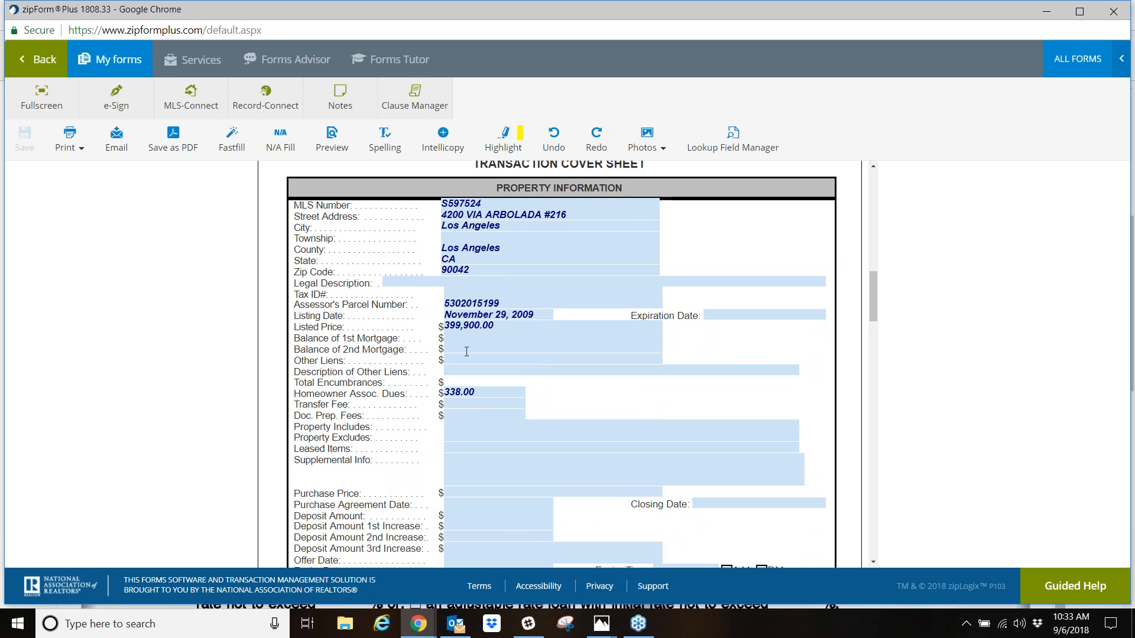
{"action": "scroll", "coordinate": [472, 344], "scroll_direction": "down", "scroll_amount": 1}
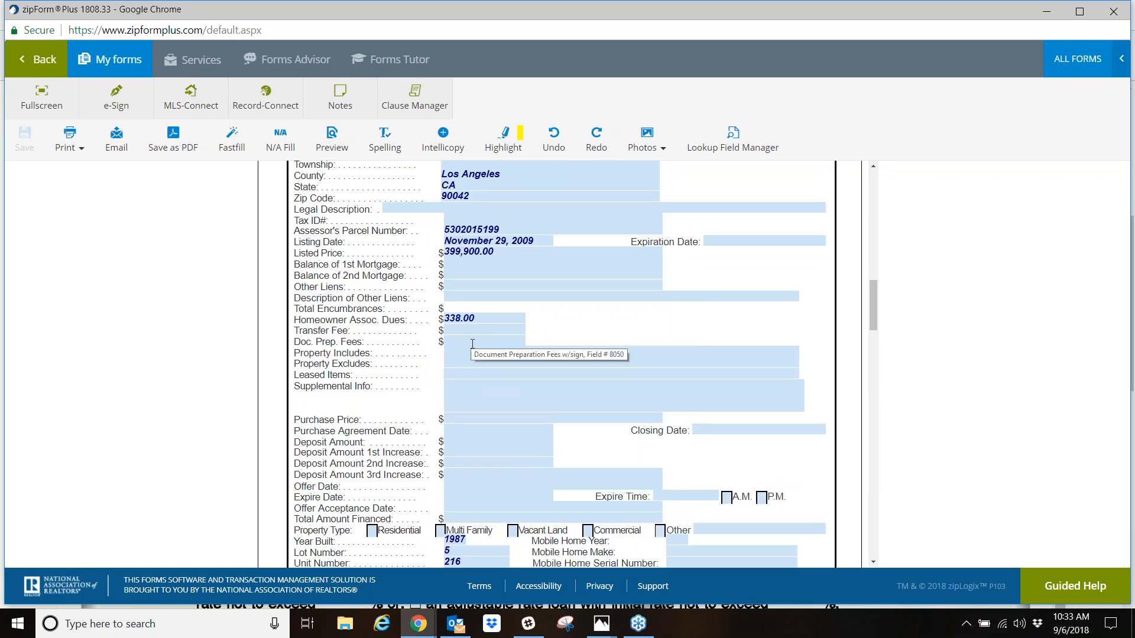
{"action": "scroll", "coordinate": [484, 285], "scroll_direction": "down", "scroll_amount": 1}
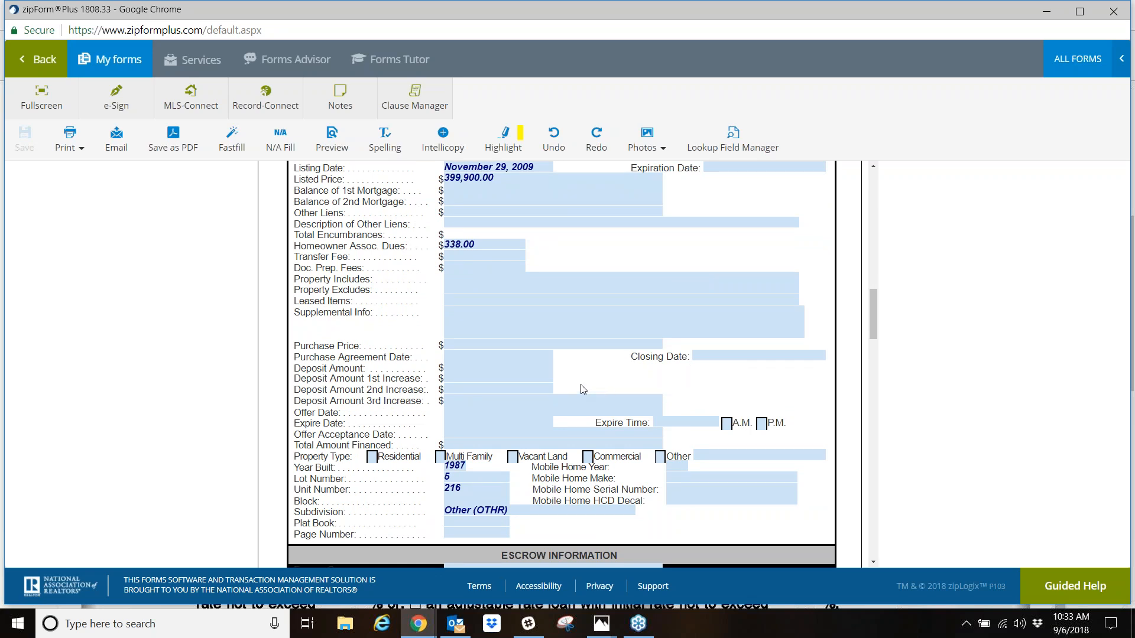
{"action": "scroll", "coordinate": [582, 390], "scroll_direction": "down", "scroll_amount": 4}
{"action": "scroll", "coordinate": [580, 385], "scroll_direction": "down", "scroll_amount": 5}
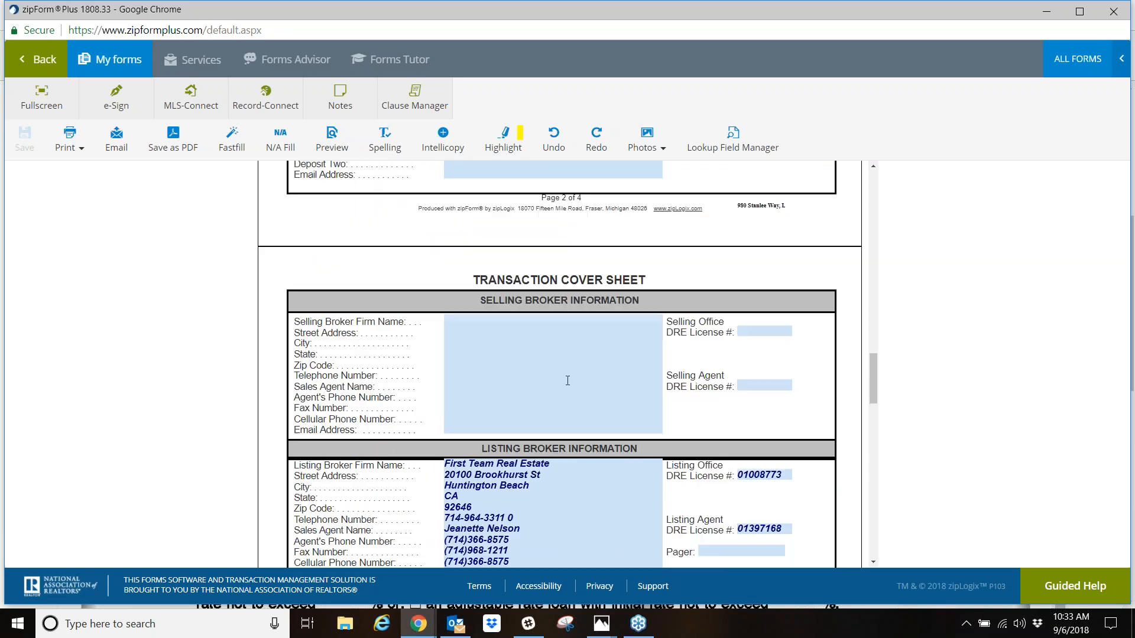
{"action": "scroll", "coordinate": [567, 380], "scroll_direction": "down", "scroll_amount": 2}
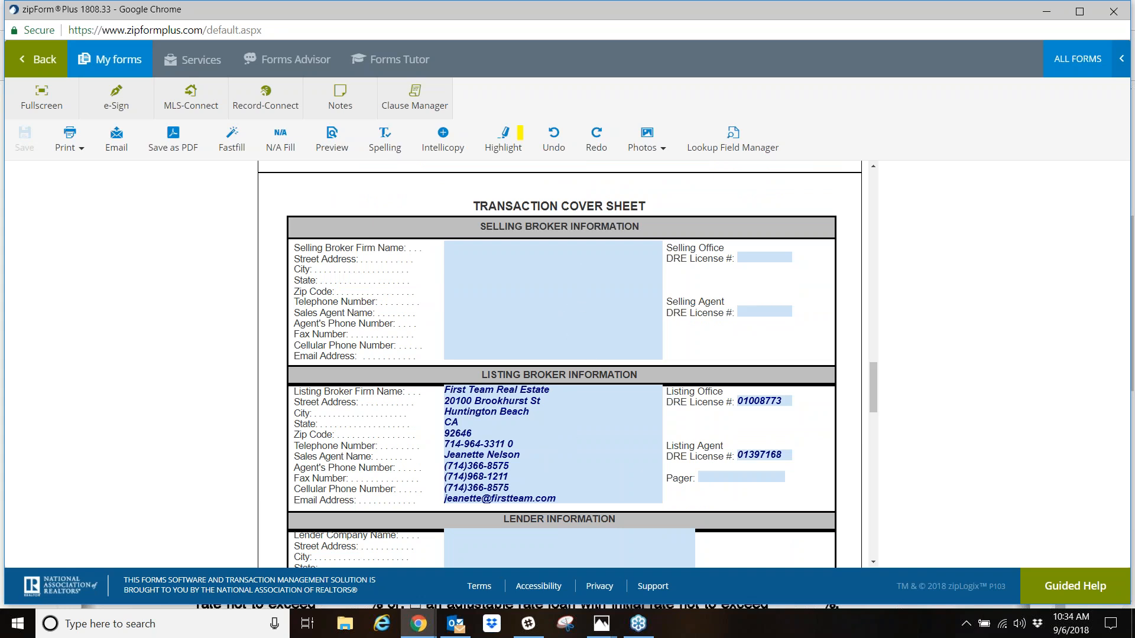
- Look over the cover sheet's Lender Information section on page 3 and return to the transaction's documents
{"action": "scroll", "coordinate": [576, 364], "scroll_direction": "down", "scroll_amount": 10}
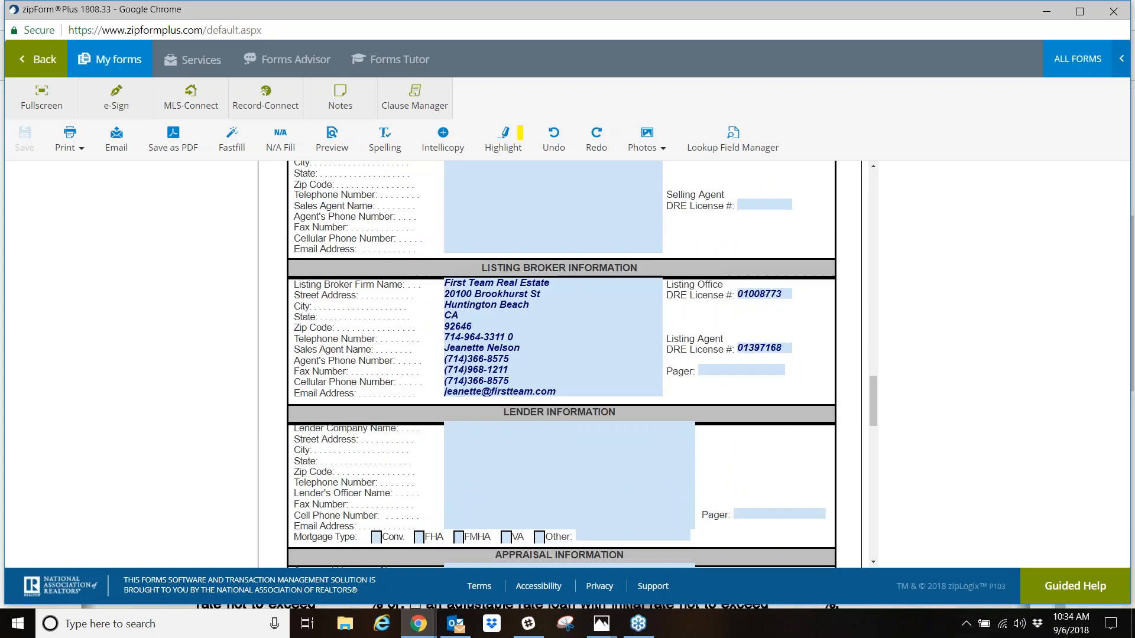
{"action": "scroll", "coordinate": [576, 359], "scroll_direction": "up", "scroll_amount": 15}
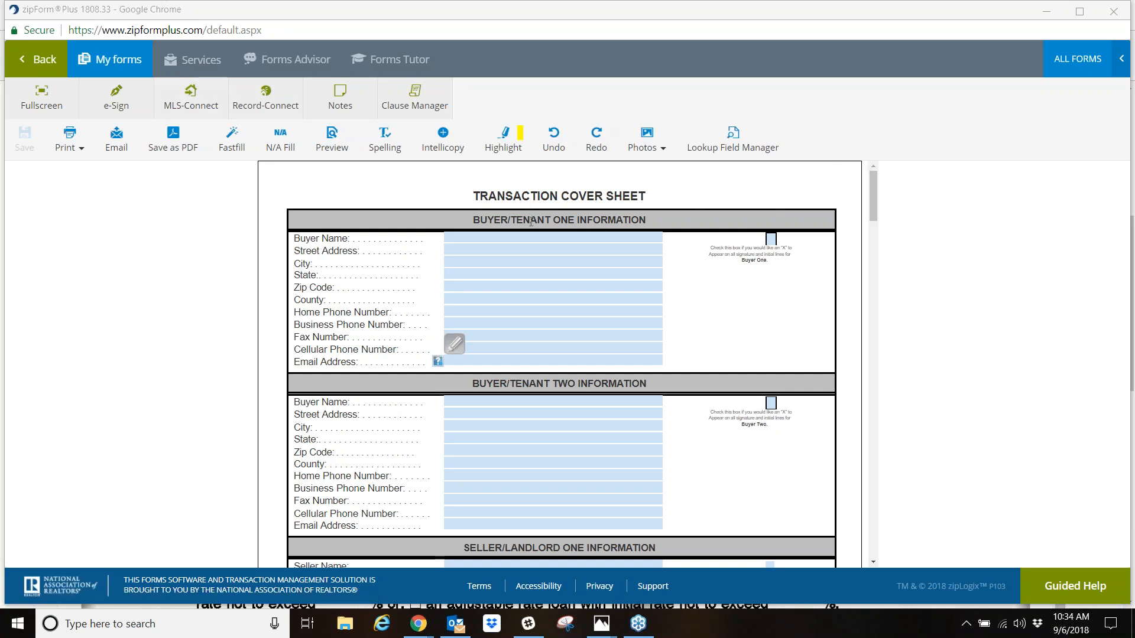
{"action": "left_click", "coordinate": [39, 59]}
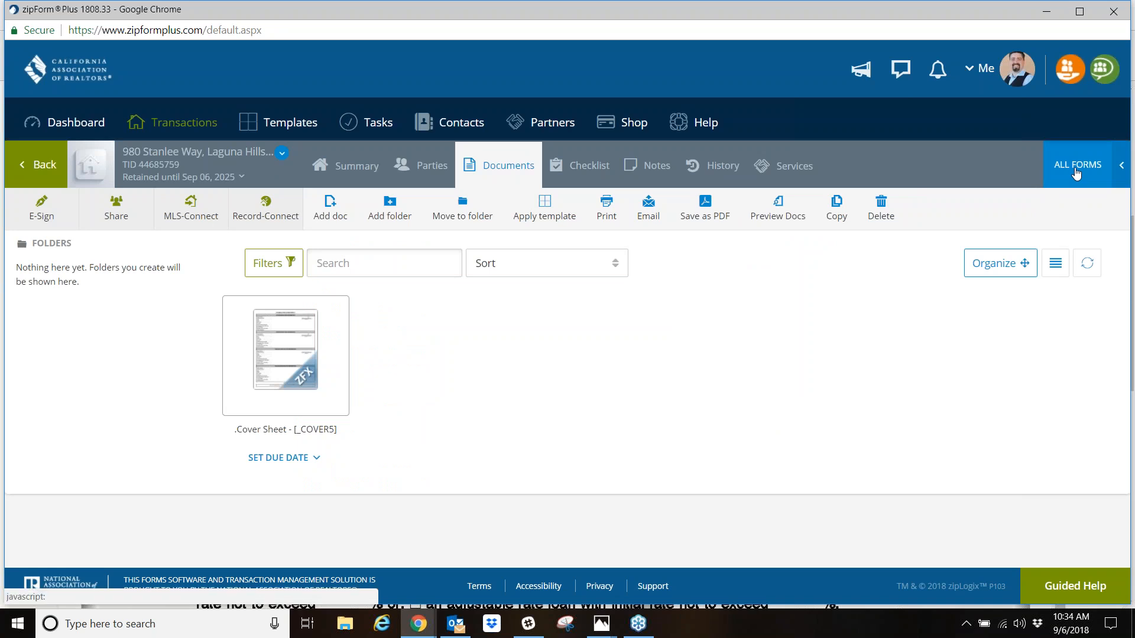
- Search the California Association of REALTORS form library for "rpa" and add the Residential Purchase Agreement - 12/15 to the transaction
{"action": "left_click", "coordinate": [1076, 172]}
{"action": "scroll", "coordinate": [947, 414], "scroll_direction": "down", "scroll_amount": 5}
{"action": "scroll", "coordinate": [948, 457], "scroll_direction": "down", "scroll_amount": 3}
{"action": "scroll", "coordinate": [975, 455], "scroll_direction": "up", "scroll_amount": 10}
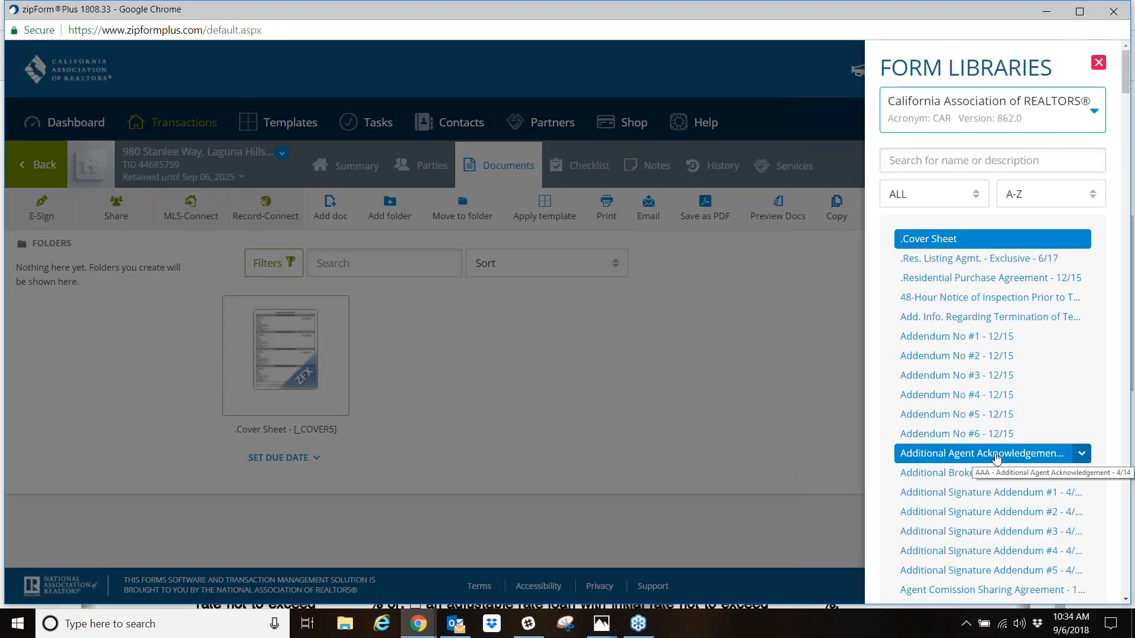
{"action": "left_click", "coordinate": [984, 162]}
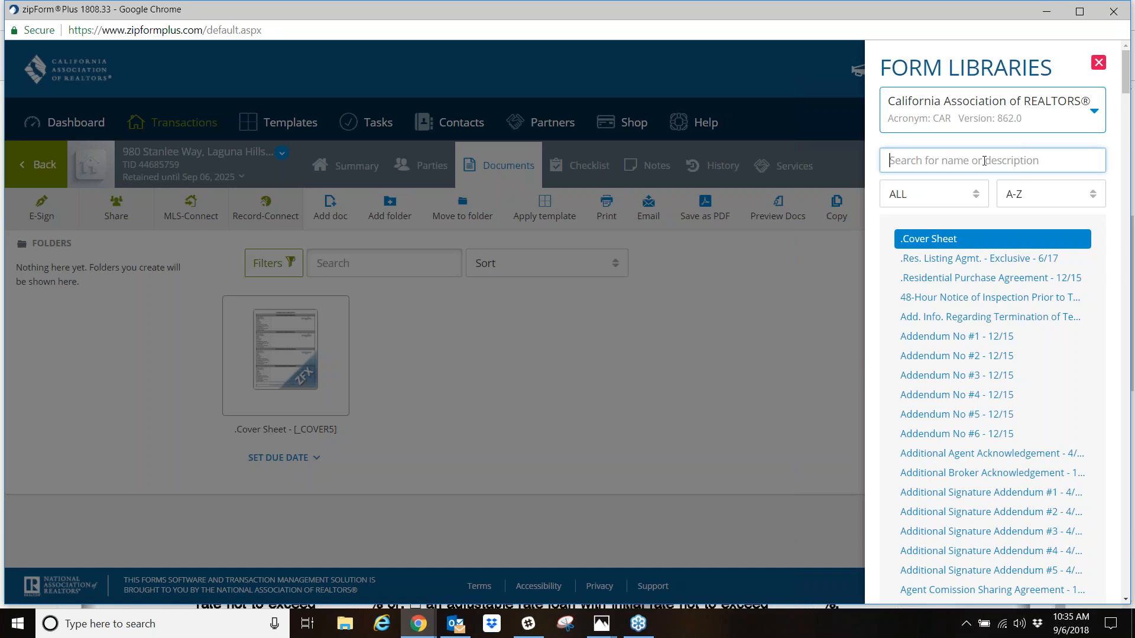
{"action": "type", "text": "rpa"}
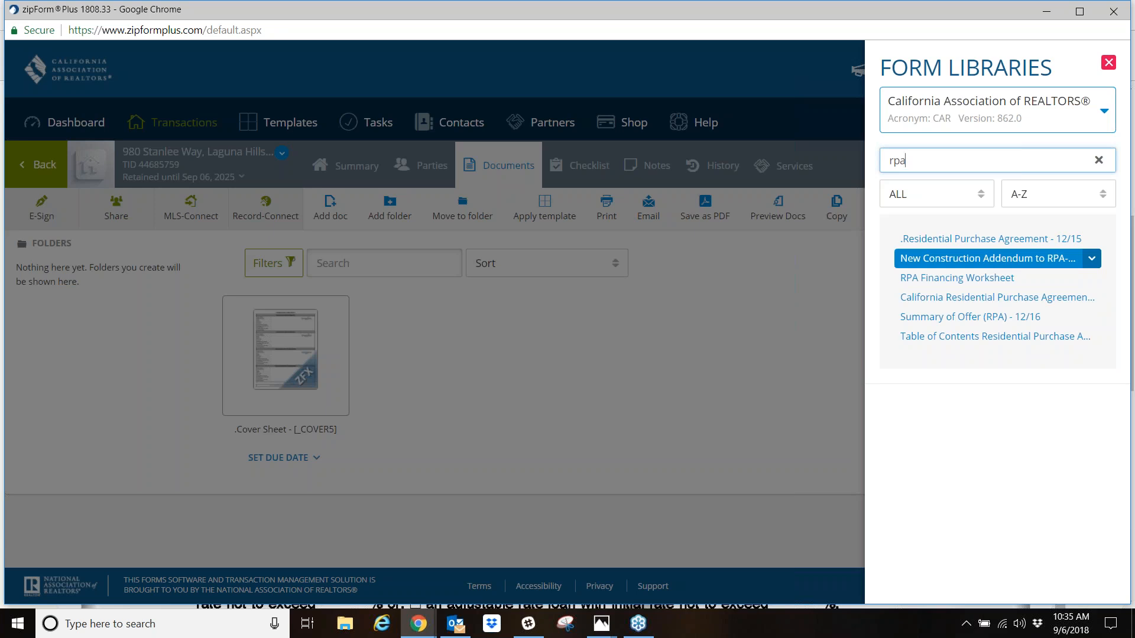
{"action": "left_click", "coordinate": [970, 239]}
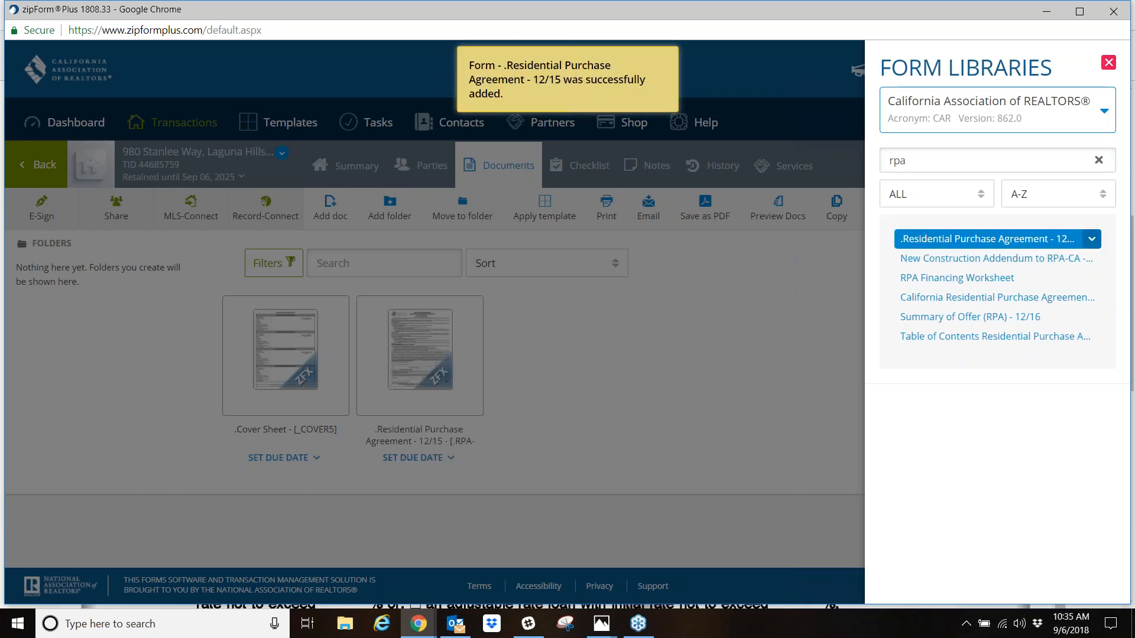
- Search the library for "disclosure", add Agent Visual Inspection Disclosure #1 to the transaction, and clear the search
{"action": "left_click", "coordinate": [957, 159]}
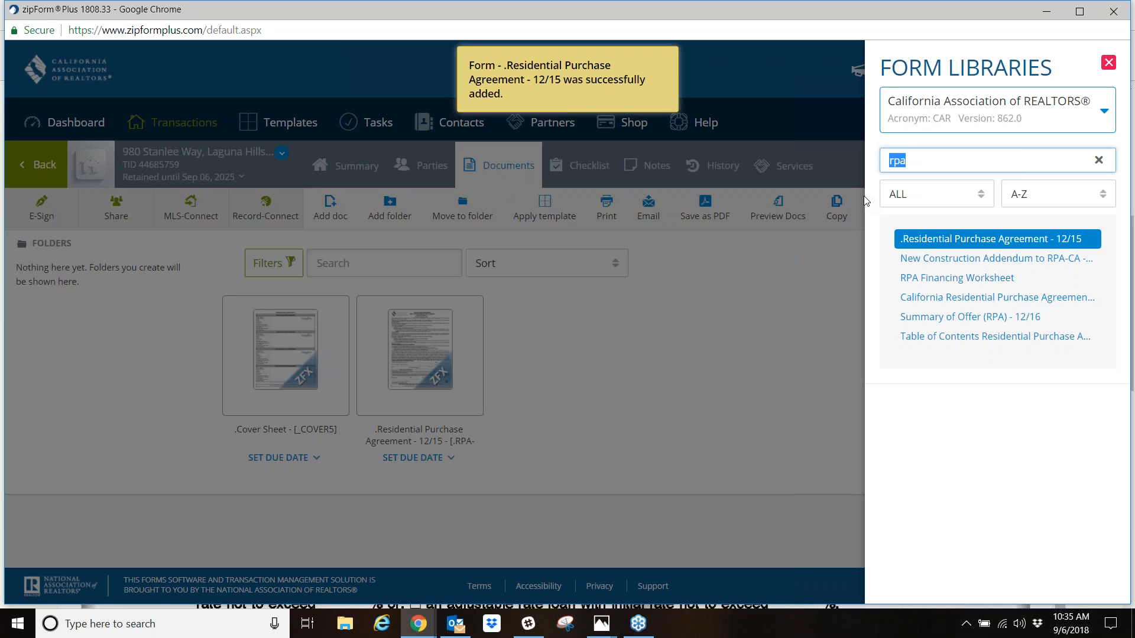
{"action": "type", "text": "disclosure"}
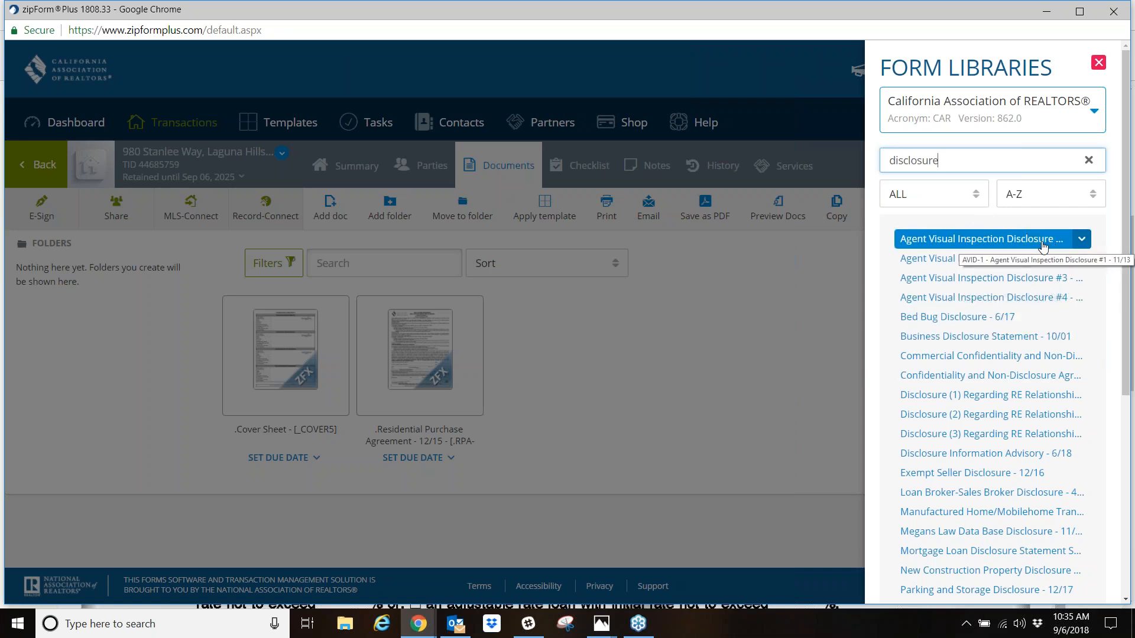
{"action": "left_click", "coordinate": [935, 241]}
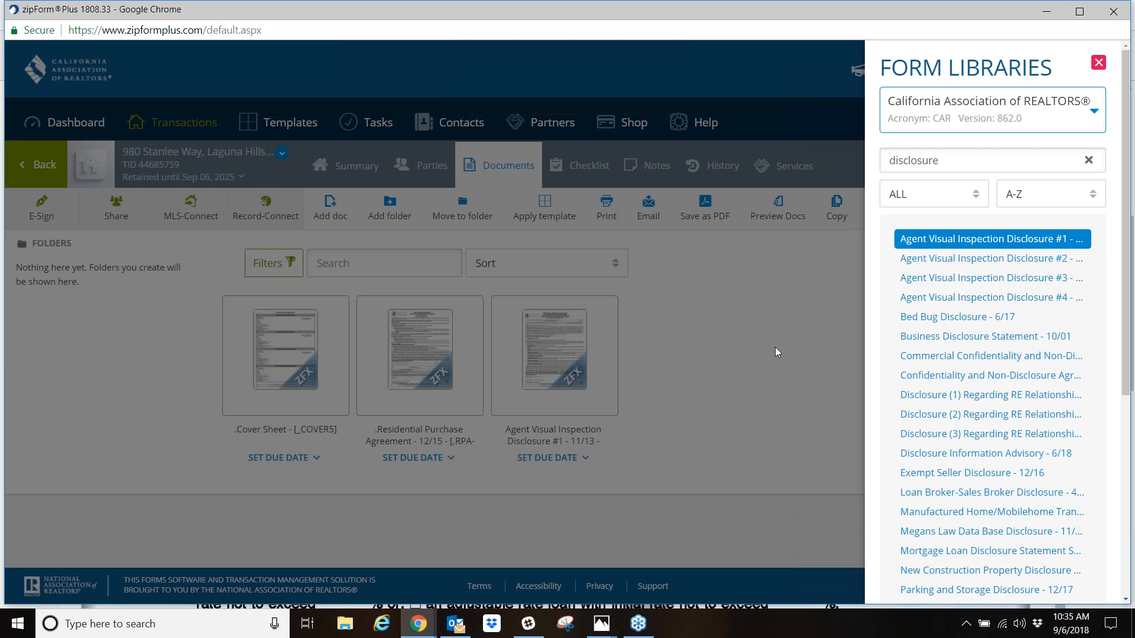
{"action": "left_click", "coordinate": [955, 163]}
{"action": "key", "text": "BackSpace"}
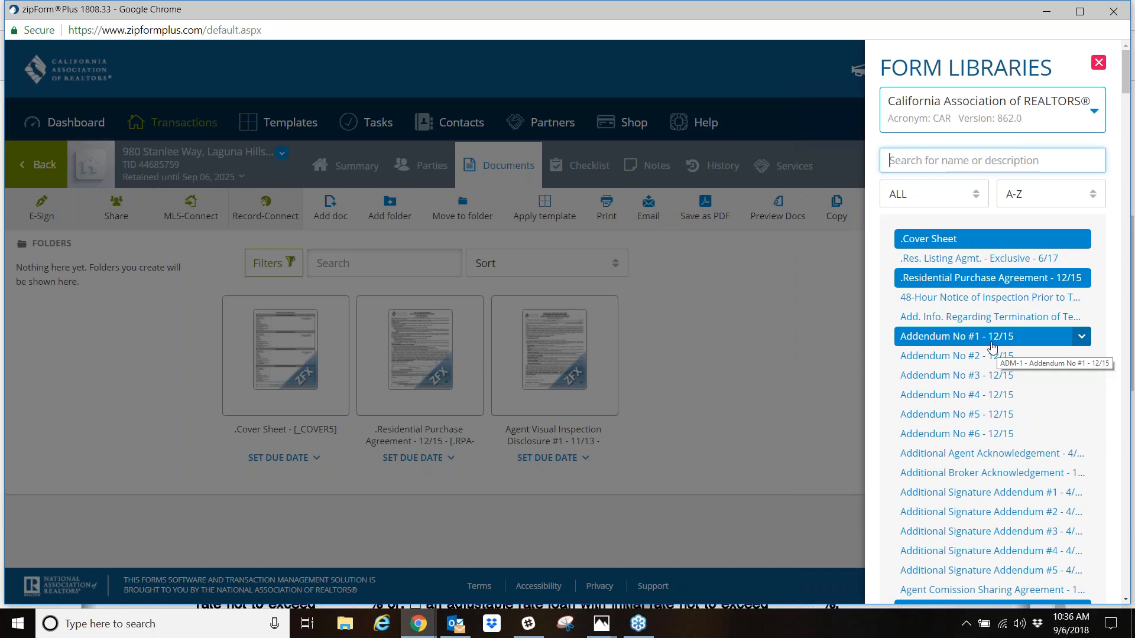
- Add the Tenant Failure to Comply With Lease/Rental Agreement letter from the CAR Sample Letters library to the transaction
{"action": "left_click", "coordinate": [1095, 120]}
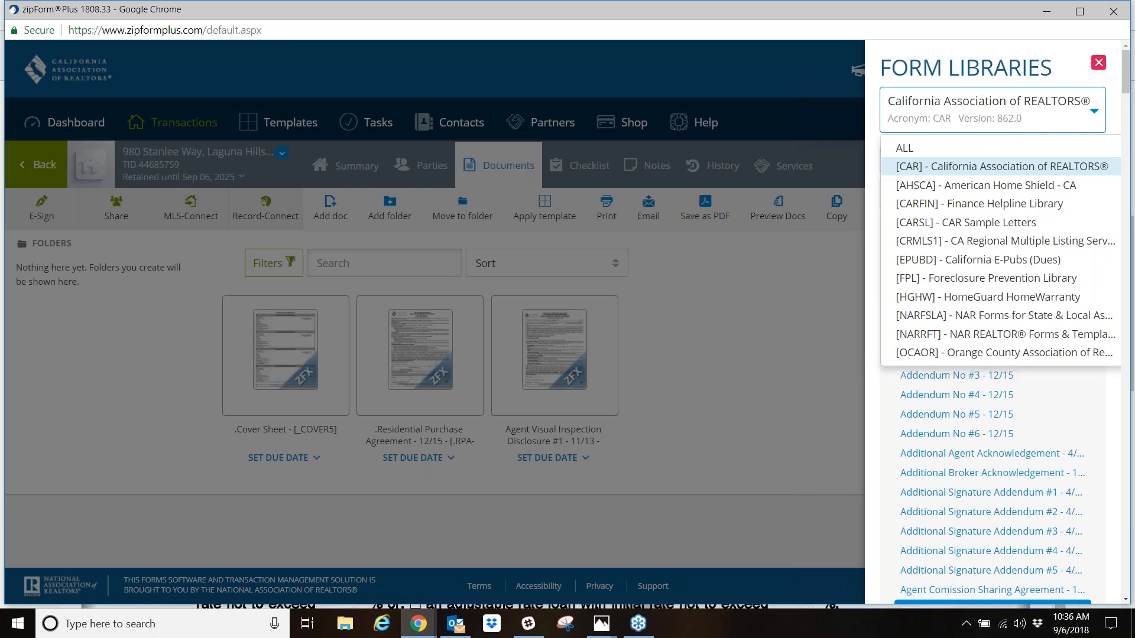
{"action": "left_click", "coordinate": [991, 224]}
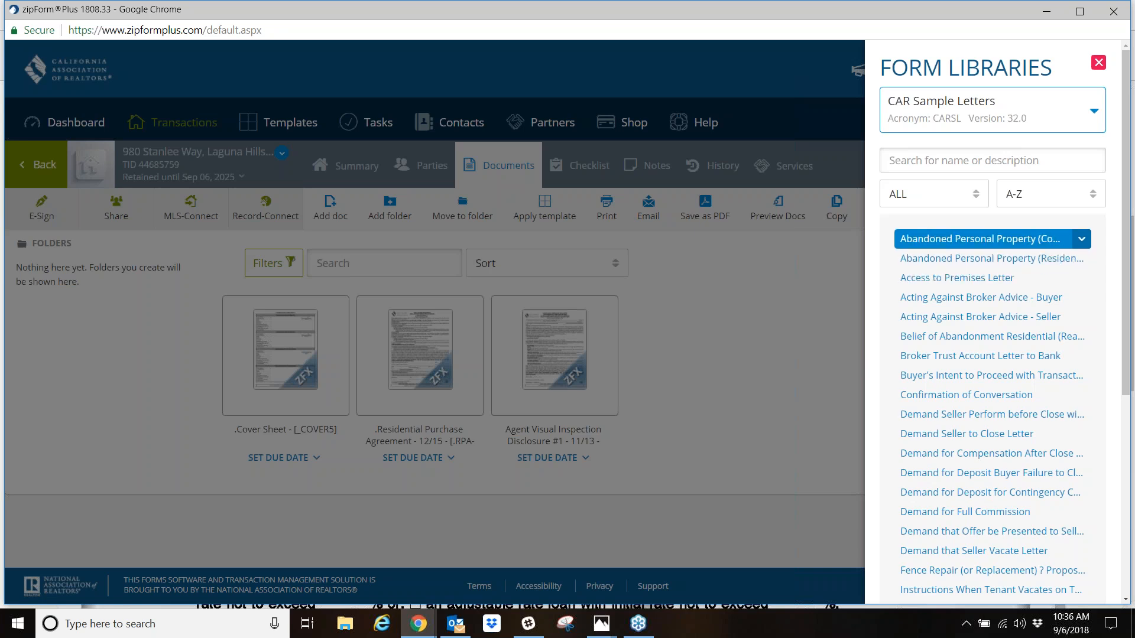
{"action": "scroll", "coordinate": [924, 406], "scroll_direction": "down", "scroll_amount": 1}
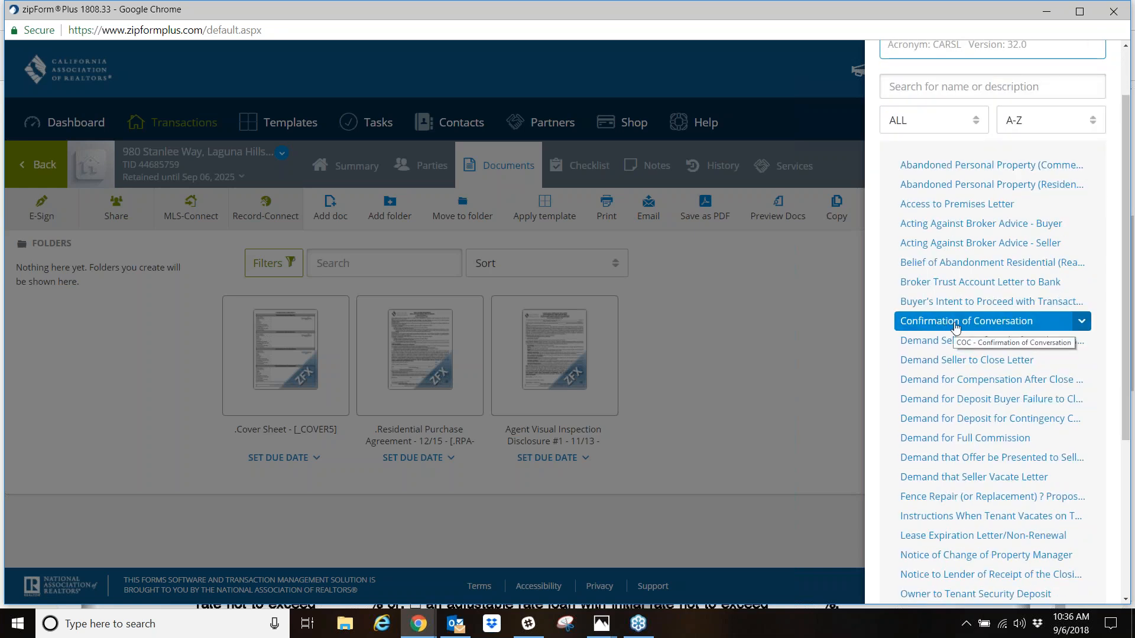
{"action": "scroll", "coordinate": [956, 327], "scroll_direction": "down", "scroll_amount": 3}
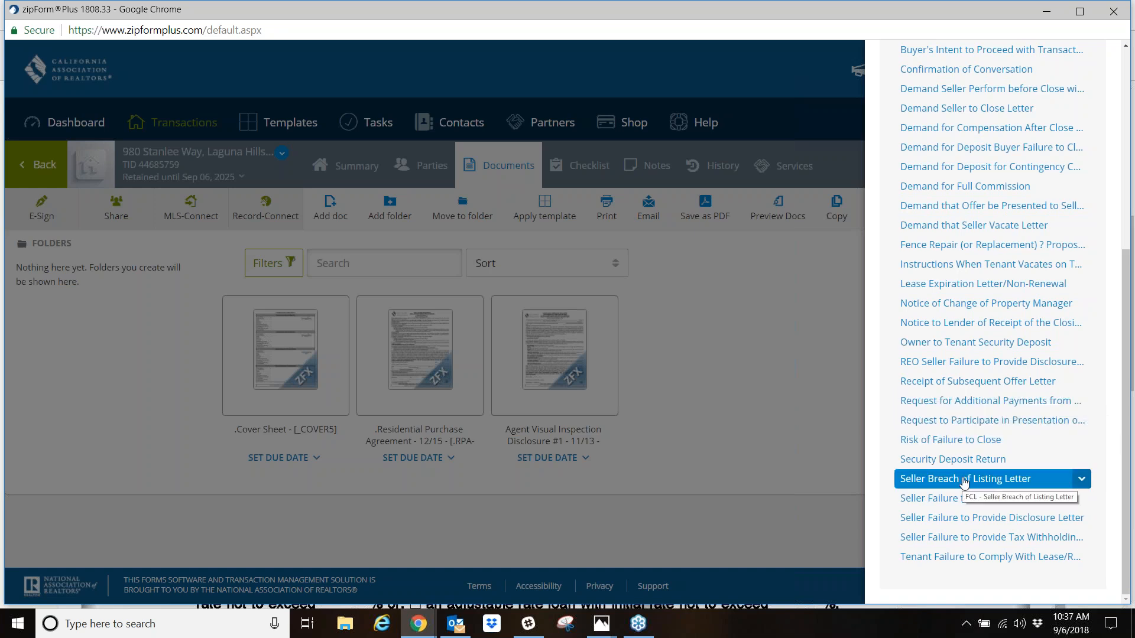
{"action": "left_click", "coordinate": [963, 557]}
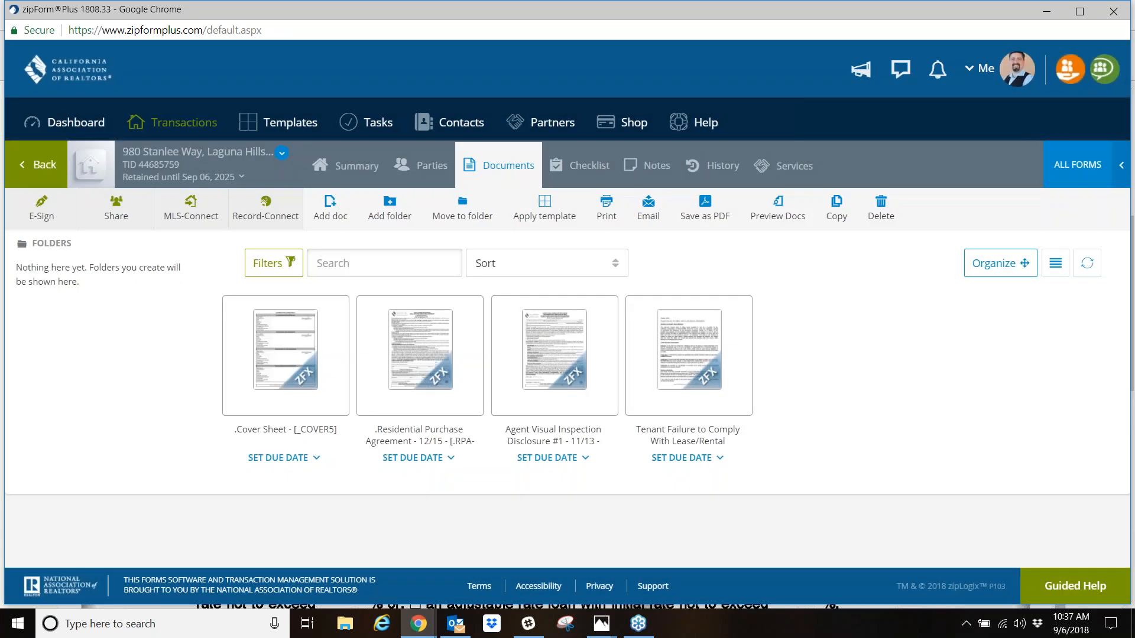
- Open the tenant failure sample letter, review its instructions and fill-in fields, and return to the transaction's documents
{"action": "left_click", "coordinate": [703, 377]}
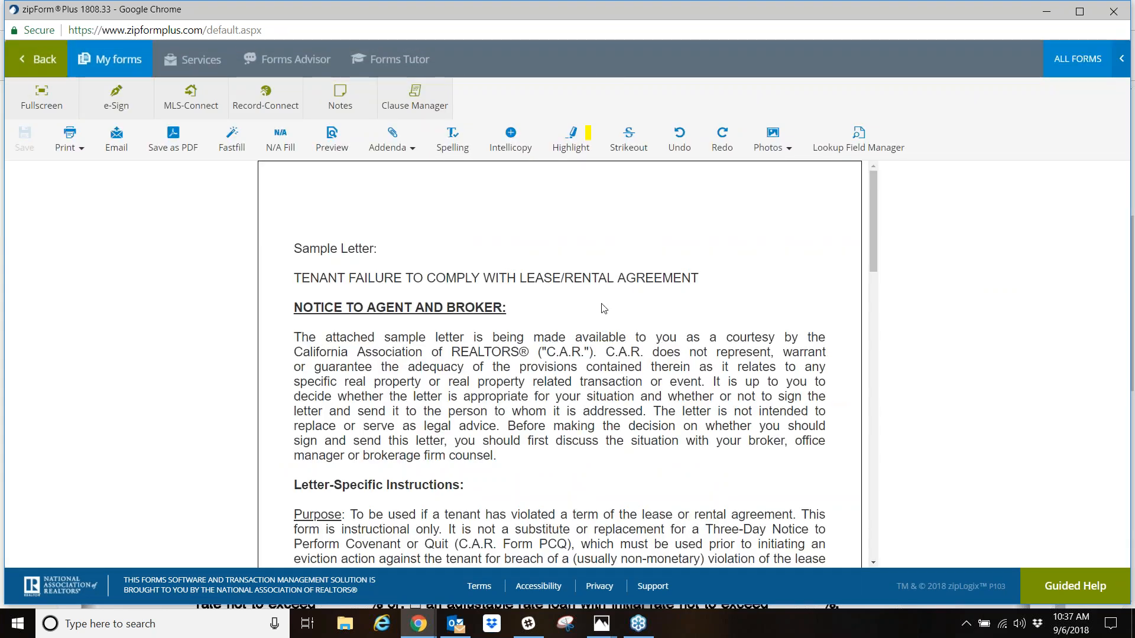
{"action": "scroll", "coordinate": [559, 303], "scroll_direction": "down", "scroll_amount": 5}
{"action": "scroll", "coordinate": [547, 276], "scroll_direction": "up", "scroll_amount": 5}
{"action": "scroll", "coordinate": [545, 276], "scroll_direction": "down", "scroll_amount": 15}
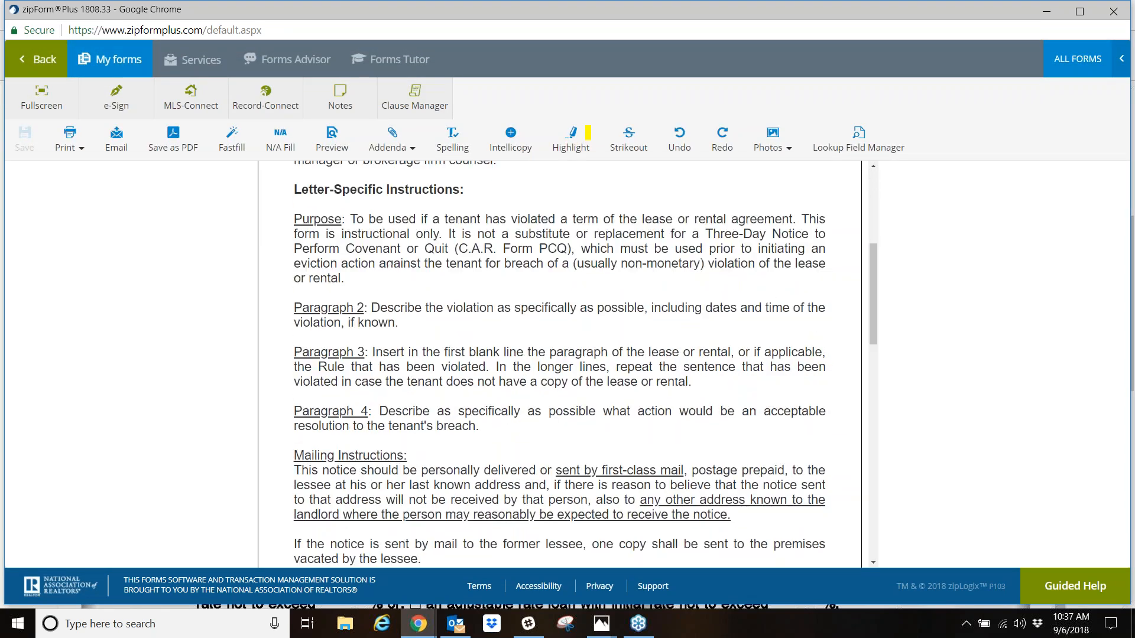
{"action": "scroll", "coordinate": [550, 282], "scroll_direction": "down", "scroll_amount": 3}
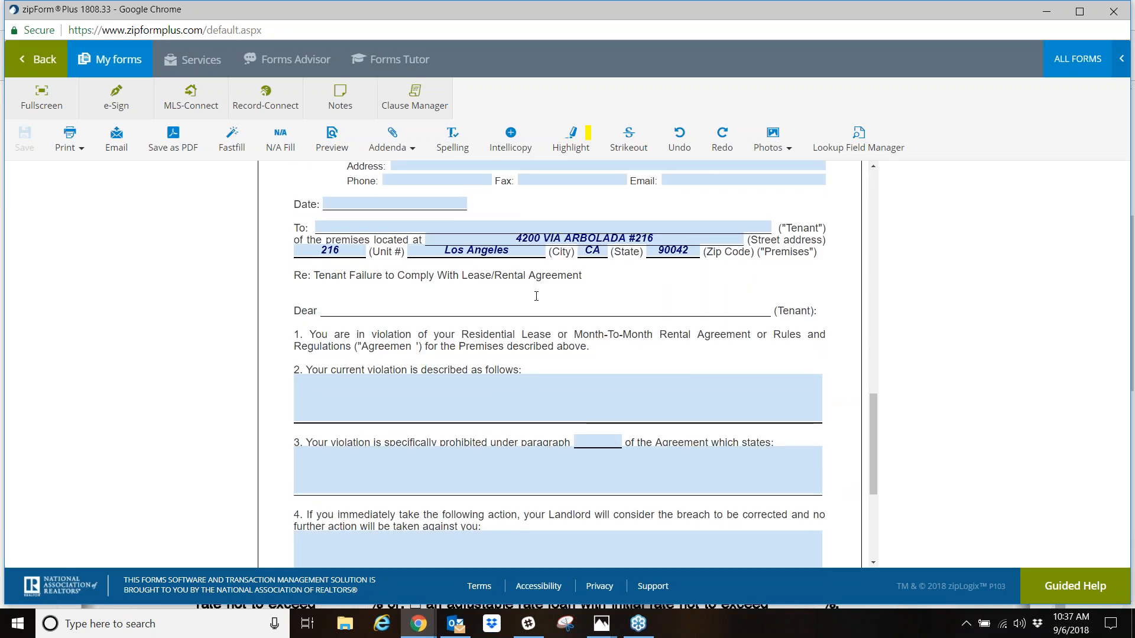
{"action": "scroll", "coordinate": [443, 385], "scroll_direction": "down", "scroll_amount": 3}
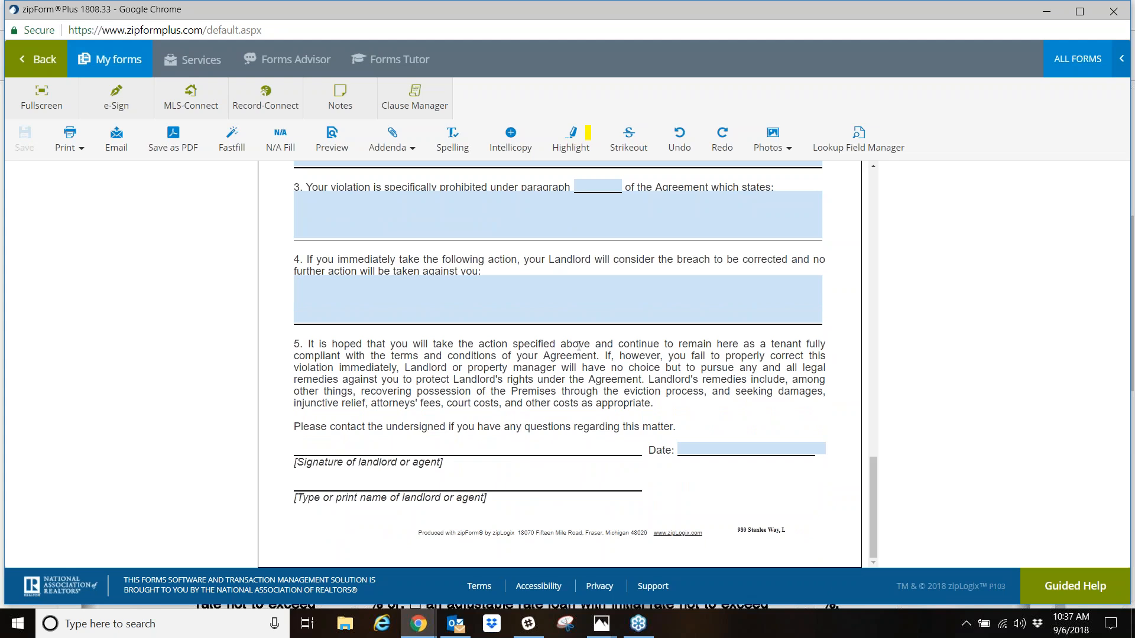
{"action": "scroll", "coordinate": [579, 346], "scroll_direction": "up", "scroll_amount": 5}
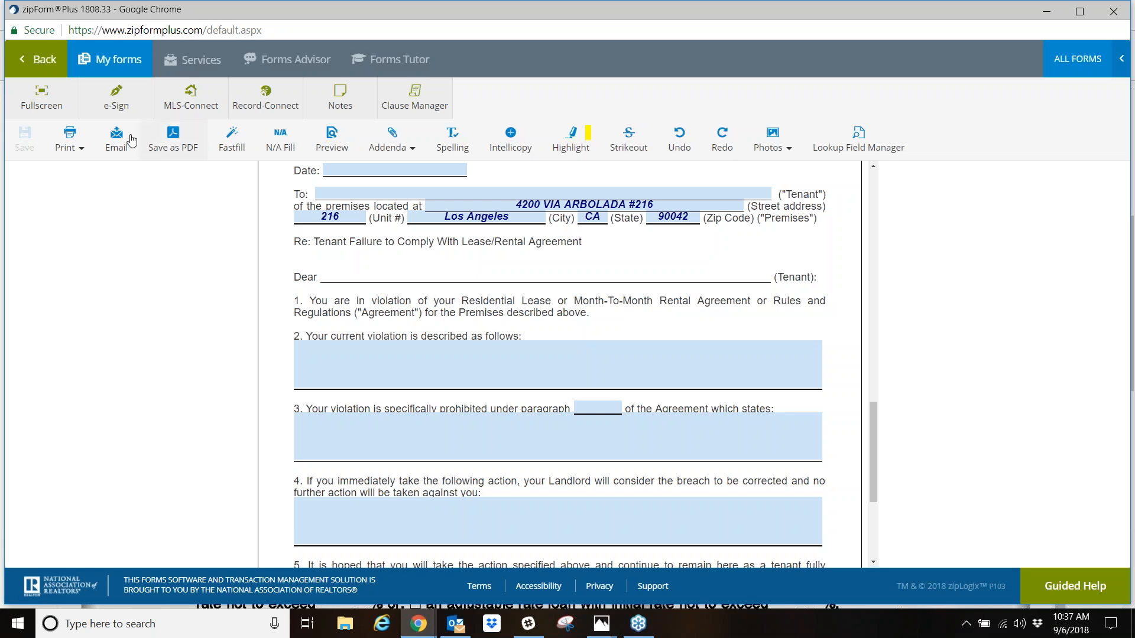
{"action": "left_click", "coordinate": [40, 60]}
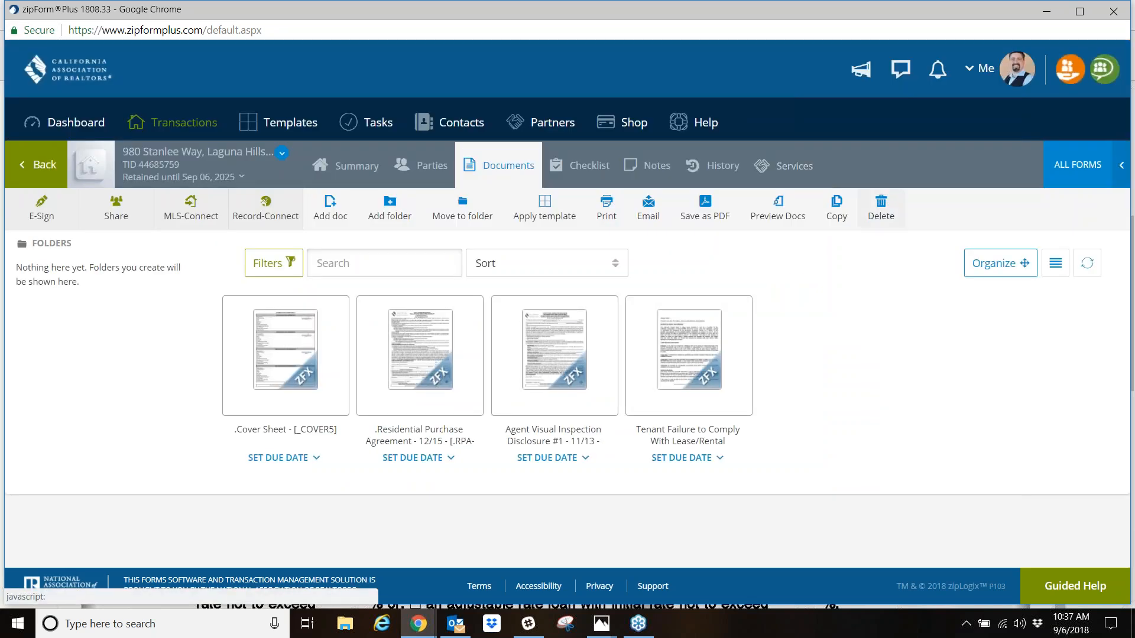
- View the California E-Pubs (Dues) form library and switch back to the California Association of REALTORS library before closing the libraries
{"action": "left_click", "coordinate": [1088, 174]}
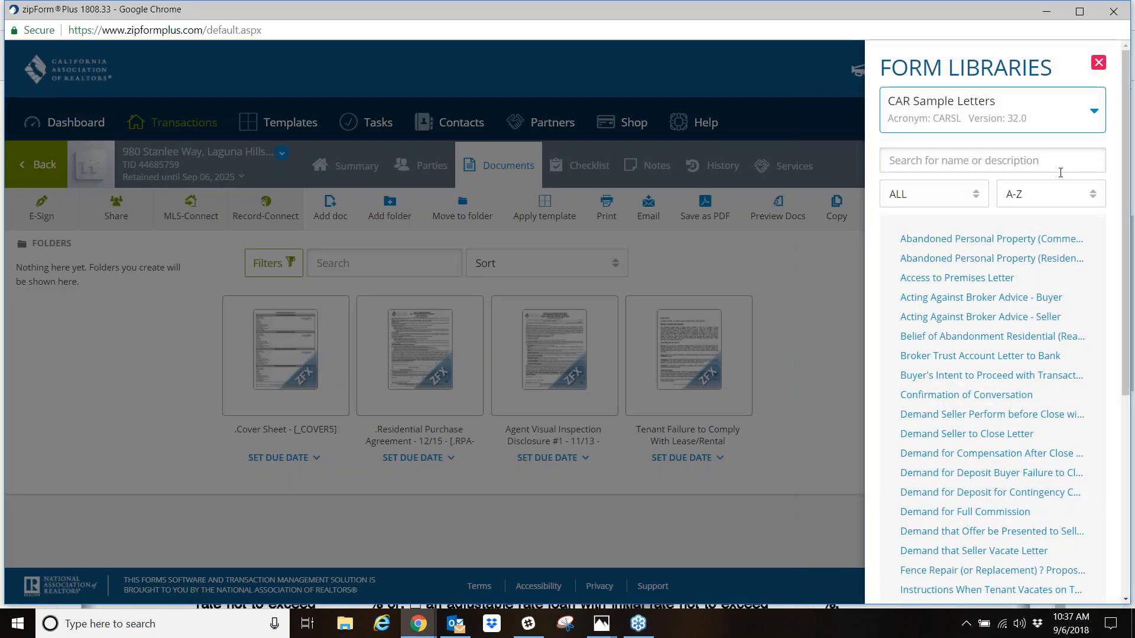
{"action": "left_click", "coordinate": [1094, 116]}
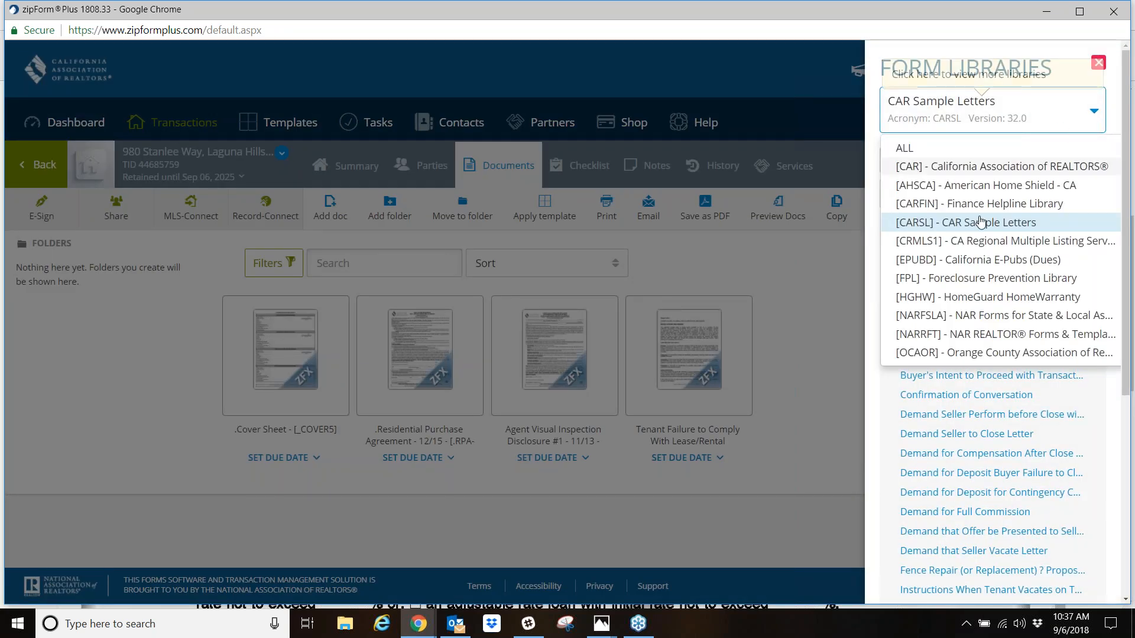
{"action": "left_click", "coordinate": [927, 260]}
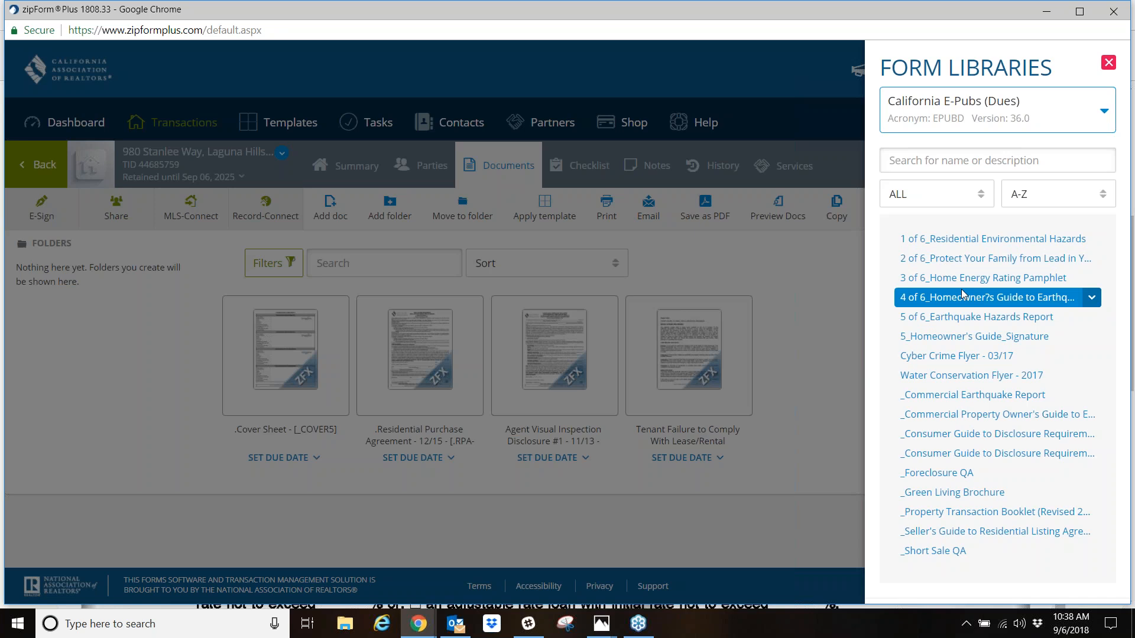
{"action": "left_click", "coordinate": [1103, 115]}
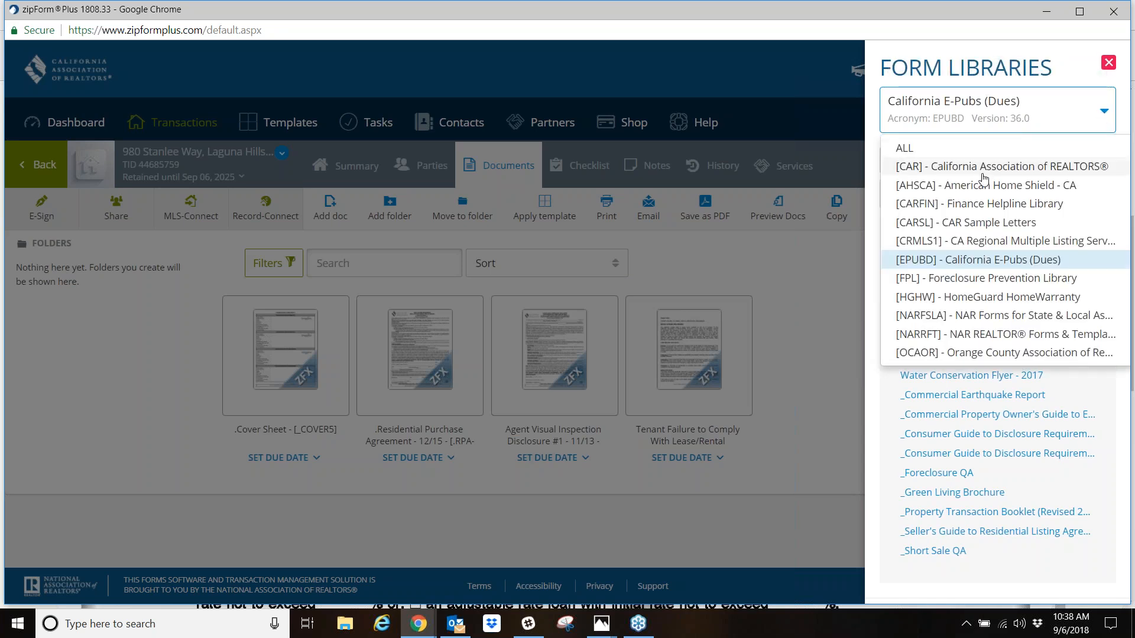
{"action": "left_click", "coordinate": [983, 176]}
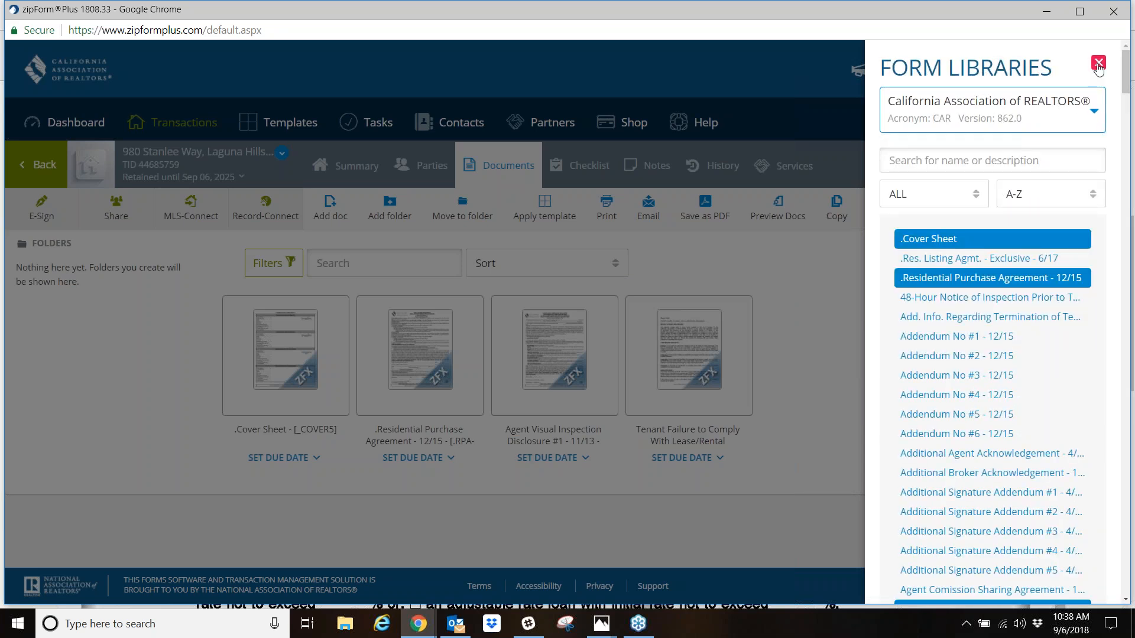
{"action": "left_click", "coordinate": [1098, 63]}
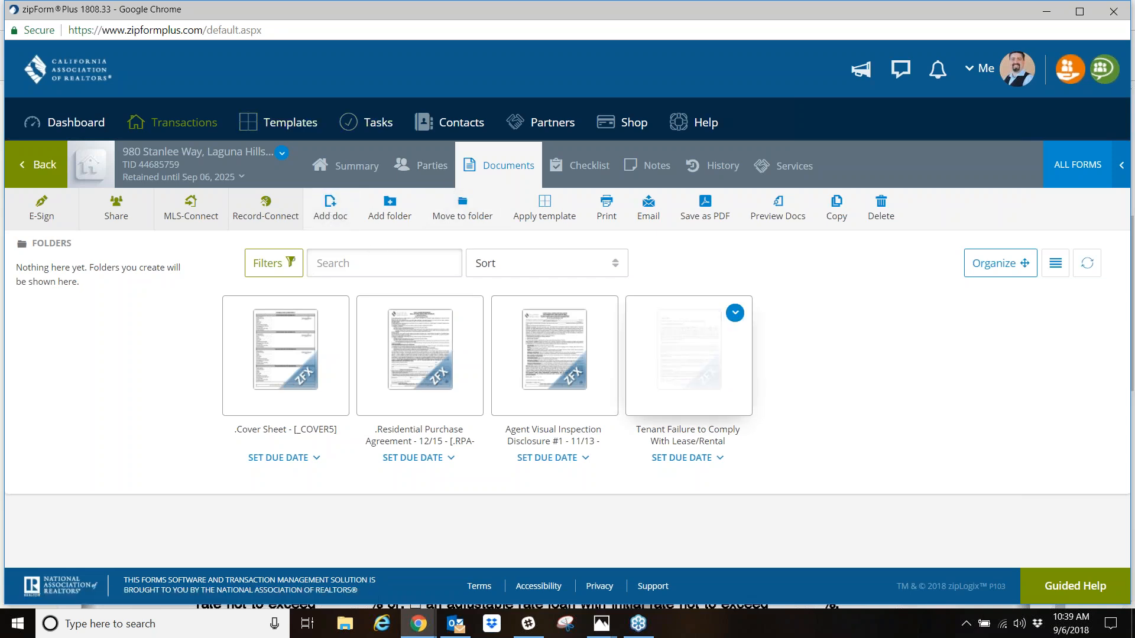
- Upload ListingAgreement Form B.pdf from the desktop's zipformsclass folder as a document in the transaction
{"action": "left_click", "coordinate": [324, 207]}
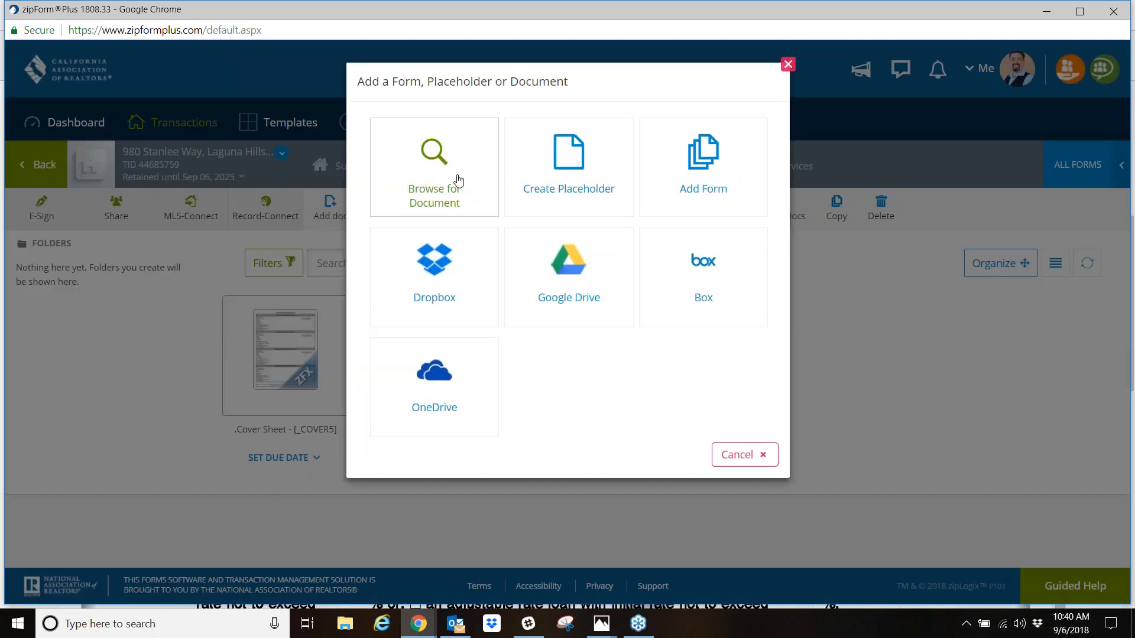
{"action": "left_click", "coordinate": [458, 181]}
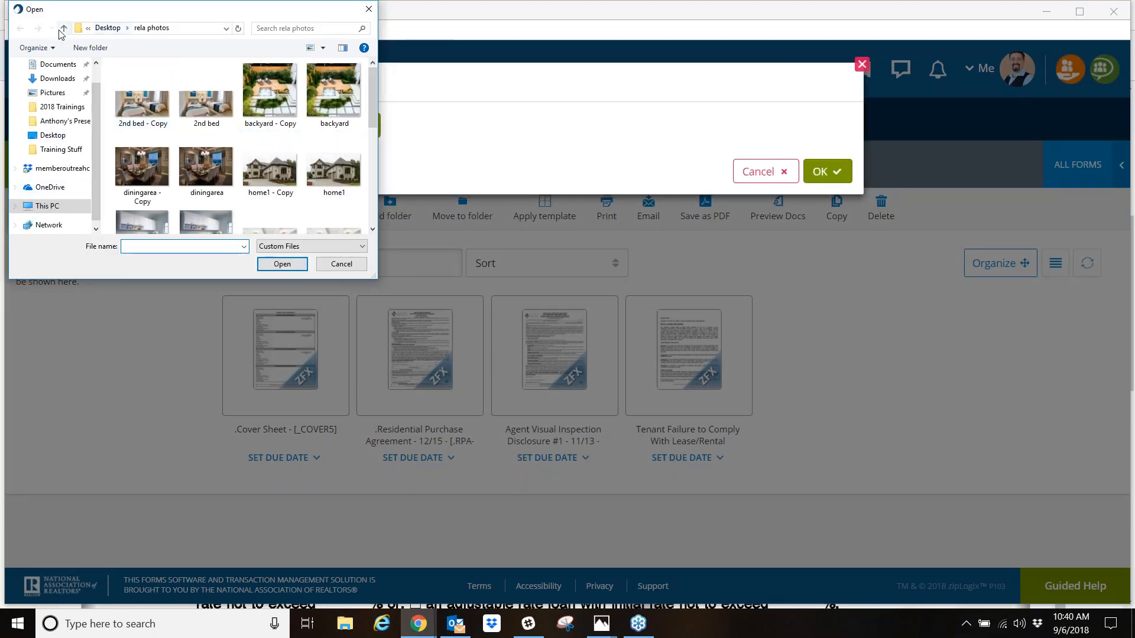
{"action": "left_click", "coordinate": [63, 28]}
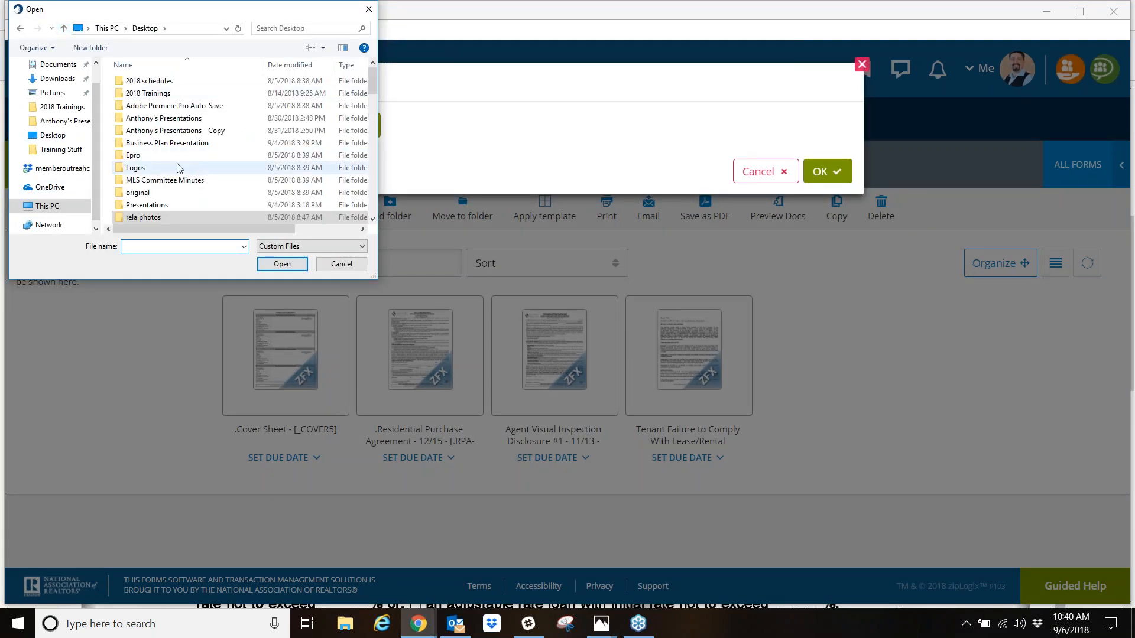
{"action": "scroll", "coordinate": [178, 168], "scroll_direction": "down", "scroll_amount": 2}
{"action": "scroll", "coordinate": [178, 168], "scroll_direction": "down", "scroll_amount": 2}
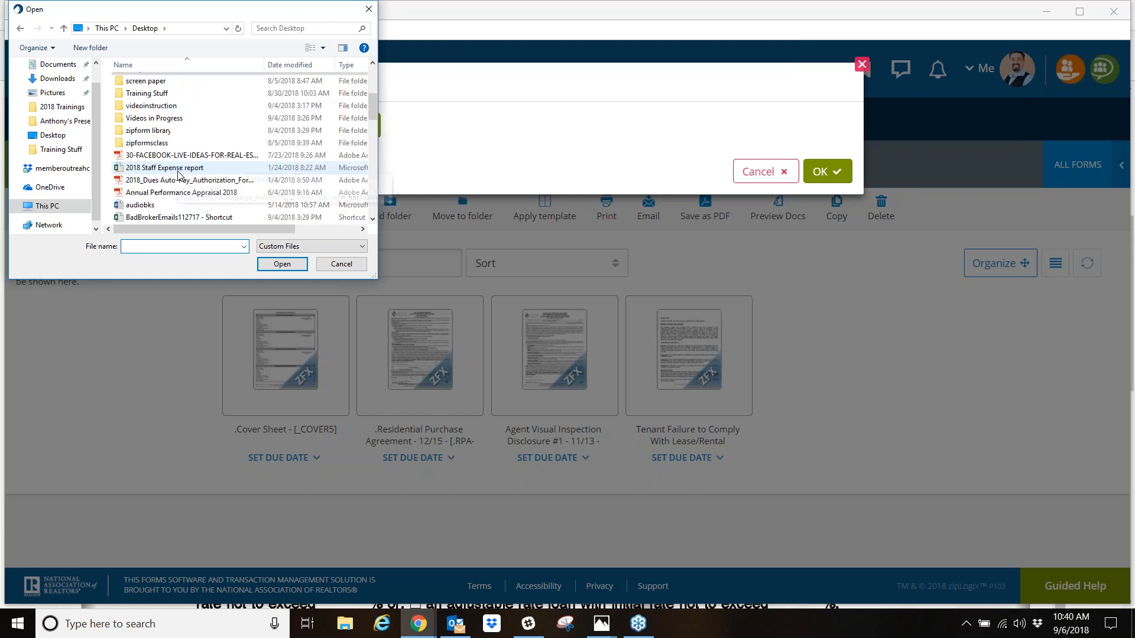
{"action": "double_click", "coordinate": [149, 145]}
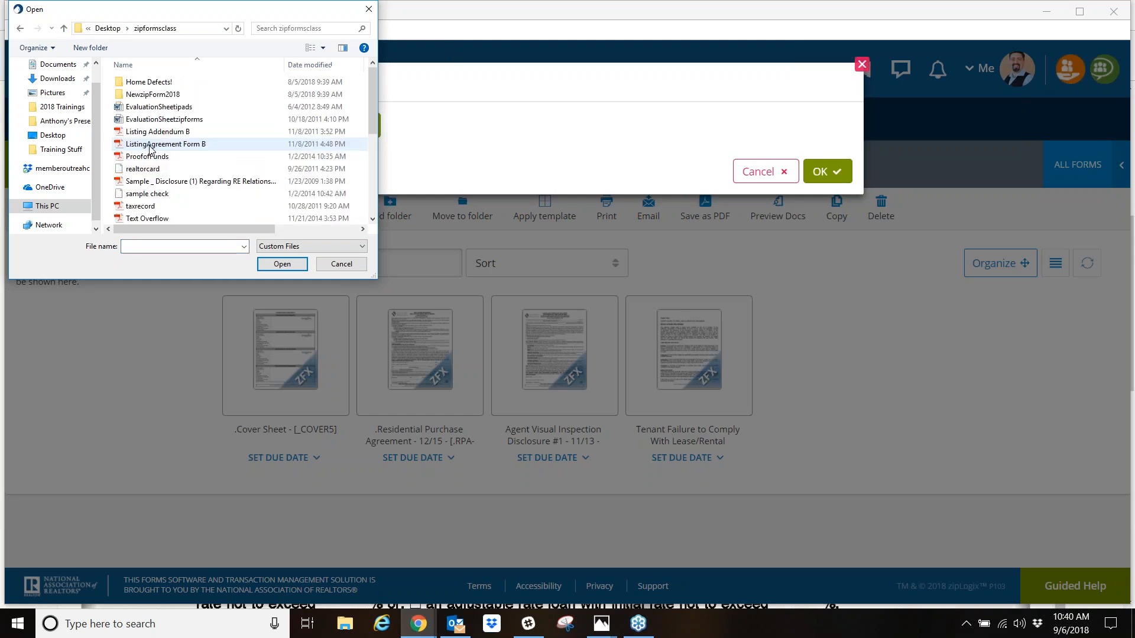
{"action": "double_click", "coordinate": [180, 144]}
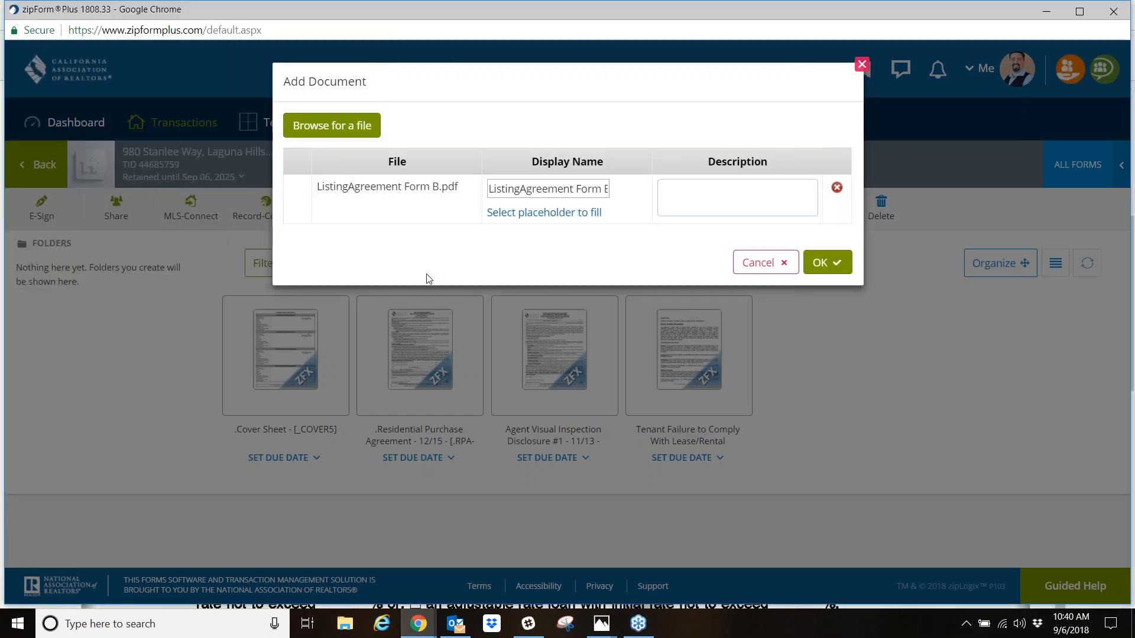
{"action": "left_click", "coordinate": [834, 261]}
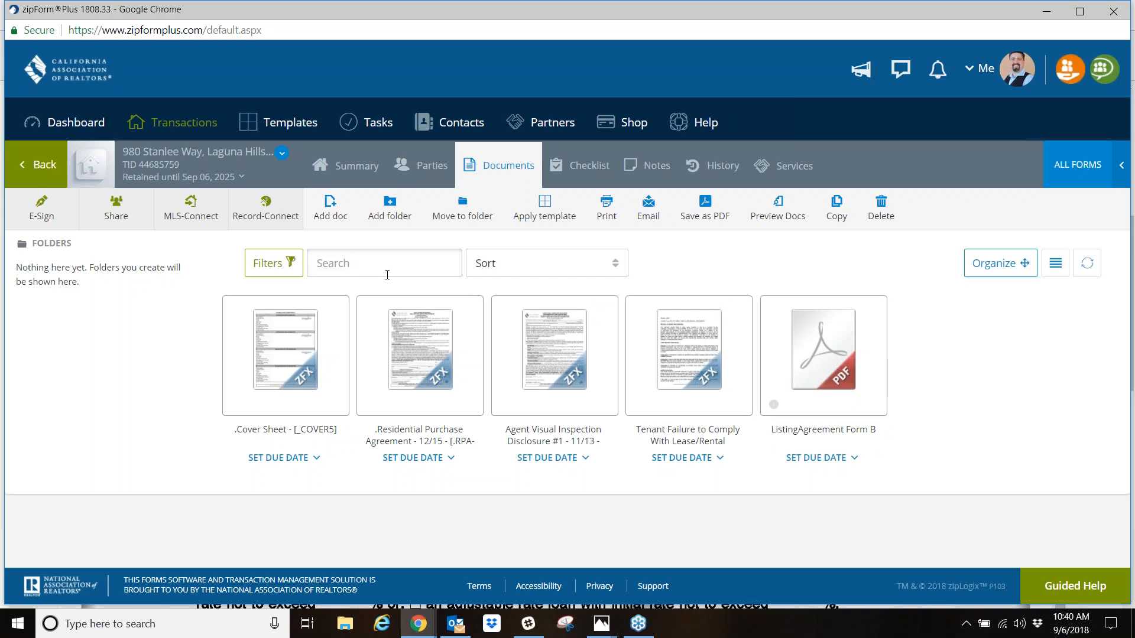
- Create a folder named client docs in the transaction's documents and move ListingAgreement Form B into it, checking the folder's contents
{"action": "left_click", "coordinate": [395, 205]}
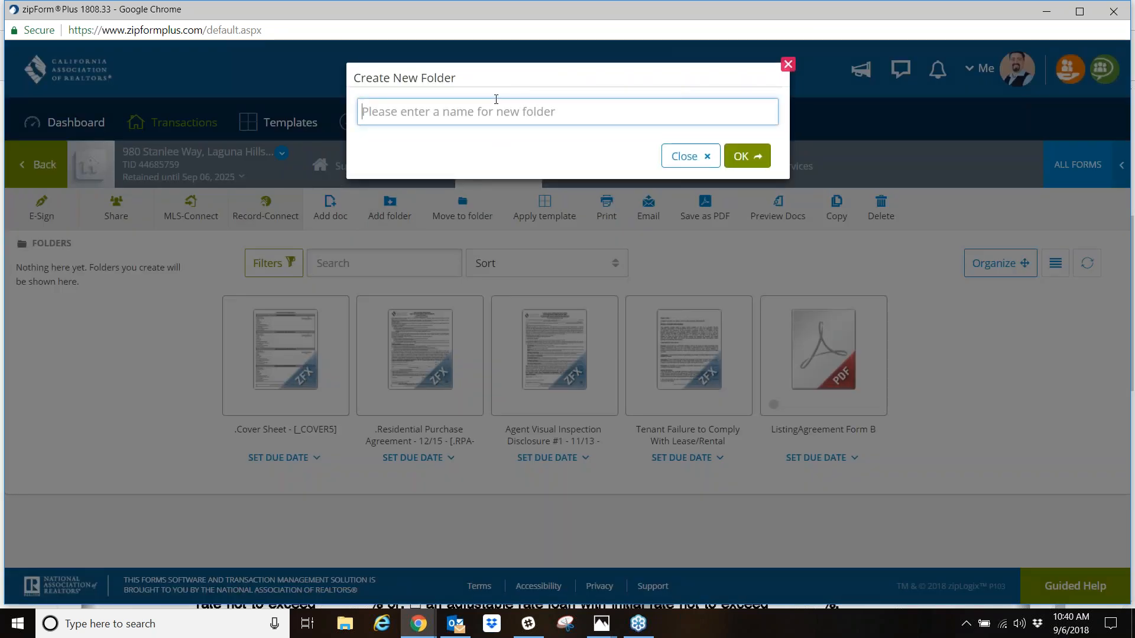
{"action": "type", "text": "client"}
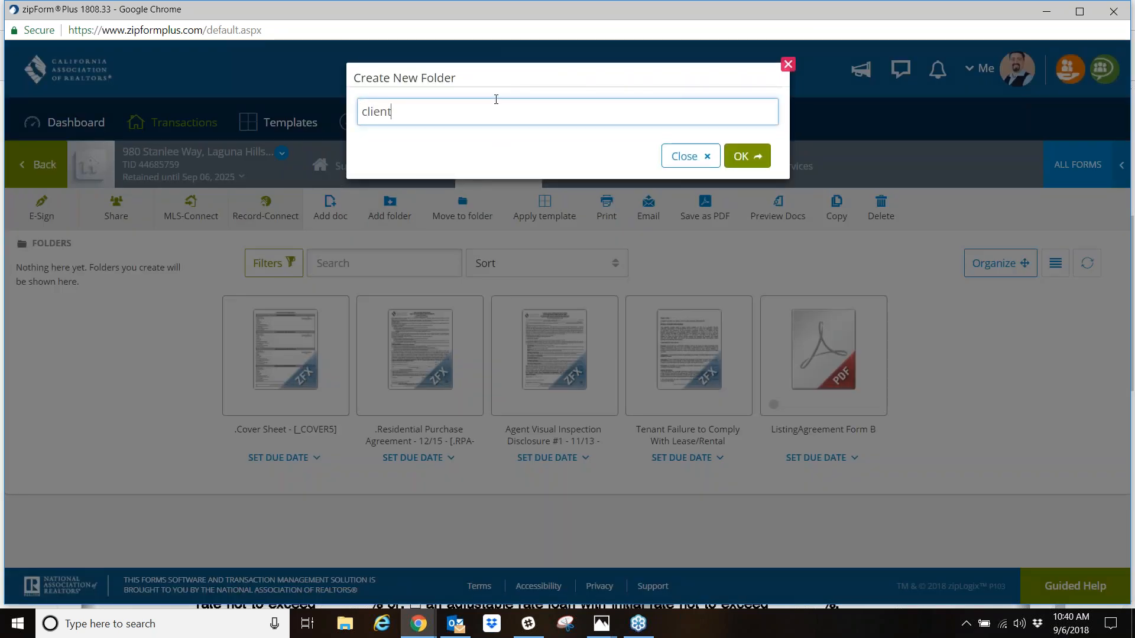
{"action": "type", "text": " docs"}
{"action": "left_click", "coordinate": [756, 157]}
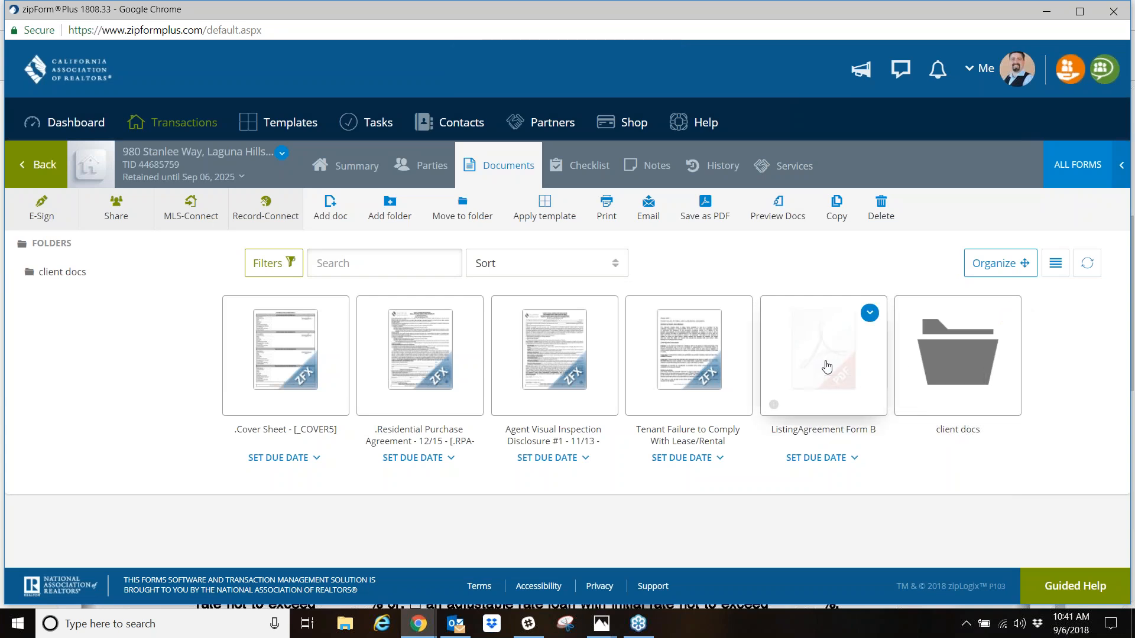
{"action": "left_click_drag", "start_coordinate": [826, 367], "coordinate": [941, 365]}
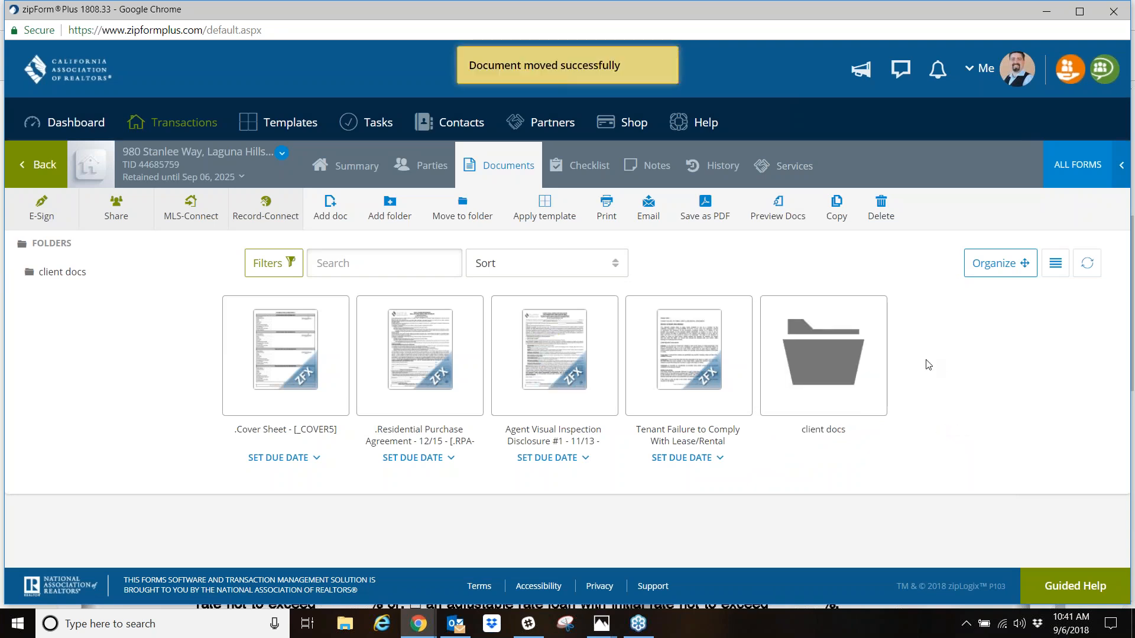
{"action": "left_click", "coordinate": [837, 352]}
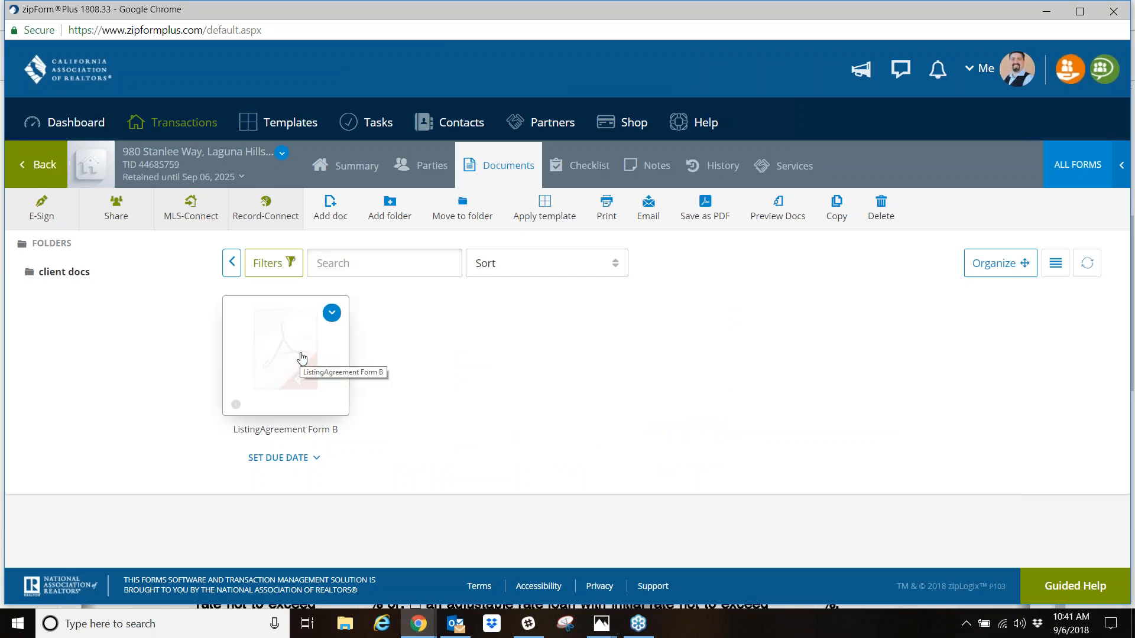
- Leave for the transactions list, reopen the Laguna Hills purchase transaction, and return to its client docs folder
{"action": "left_click", "coordinate": [49, 169]}
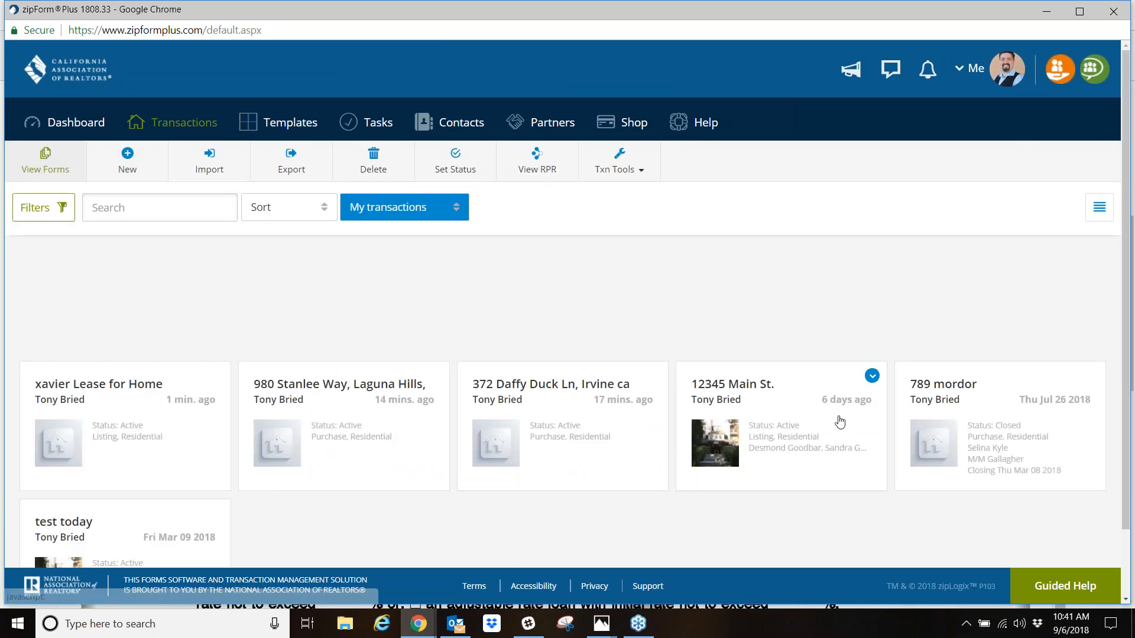
{"action": "left_click", "coordinate": [134, 390]}
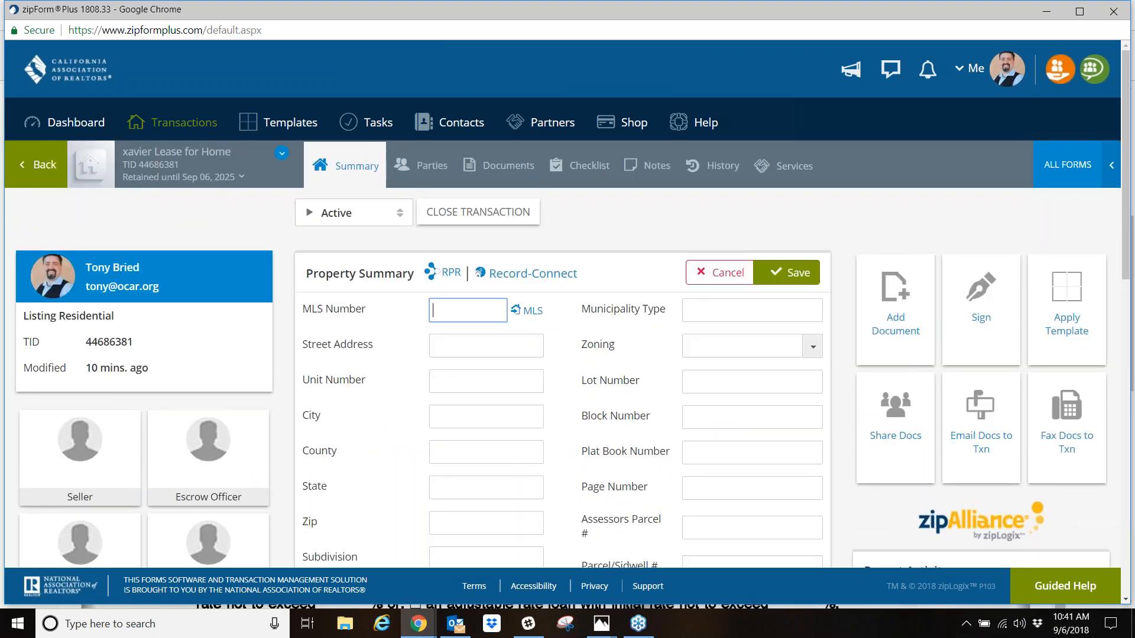
{"action": "left_click", "coordinate": [39, 168]}
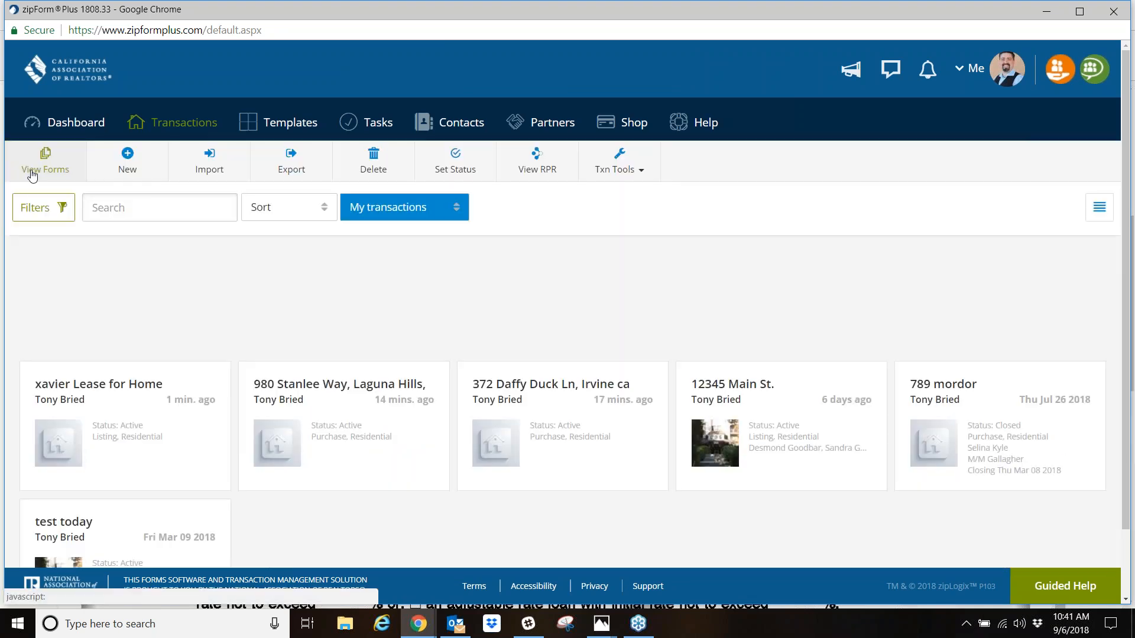
{"action": "left_click", "coordinate": [340, 402]}
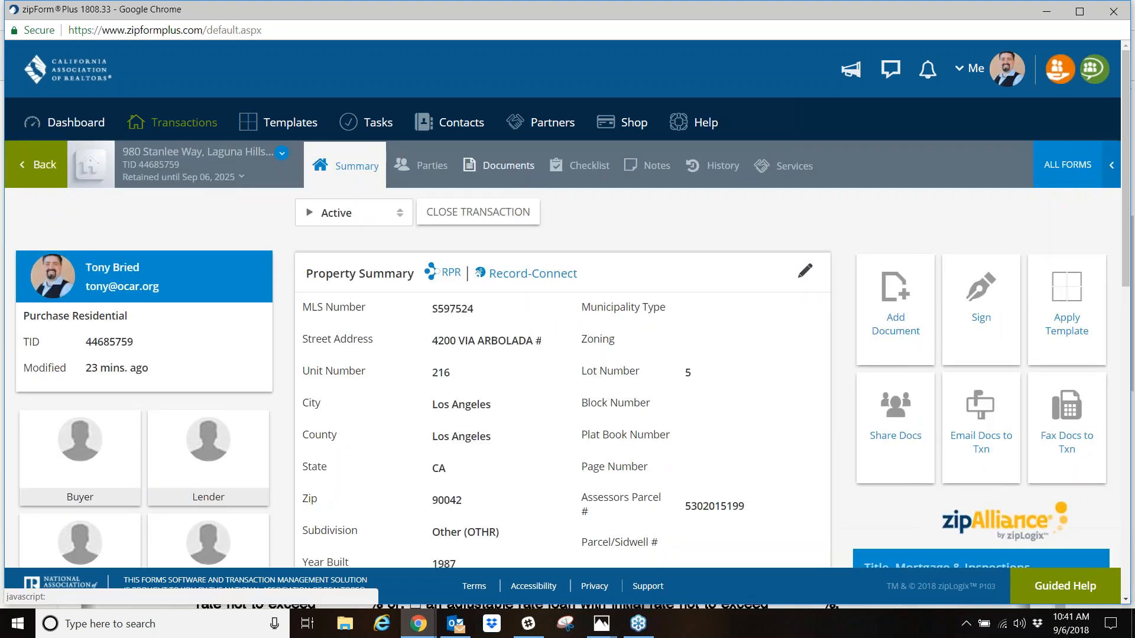
{"action": "left_click", "coordinate": [499, 165]}
{"action": "left_click", "coordinate": [879, 396]}
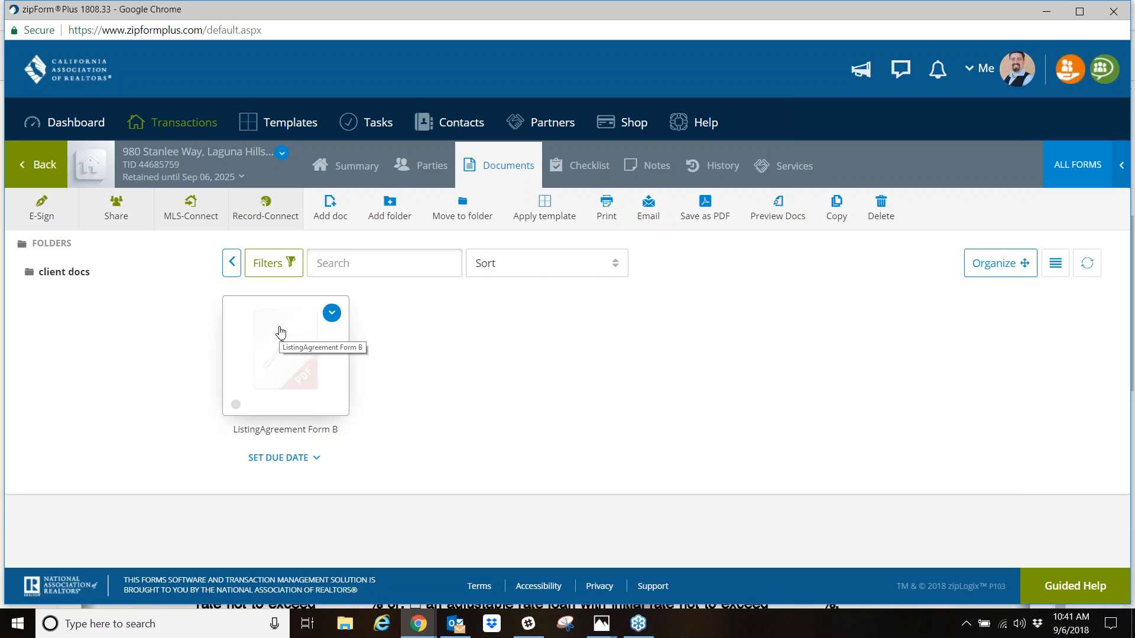
- Return to the top level of the transaction's documents and create a second folder named offer 1
{"action": "left_click", "coordinate": [59, 247]}
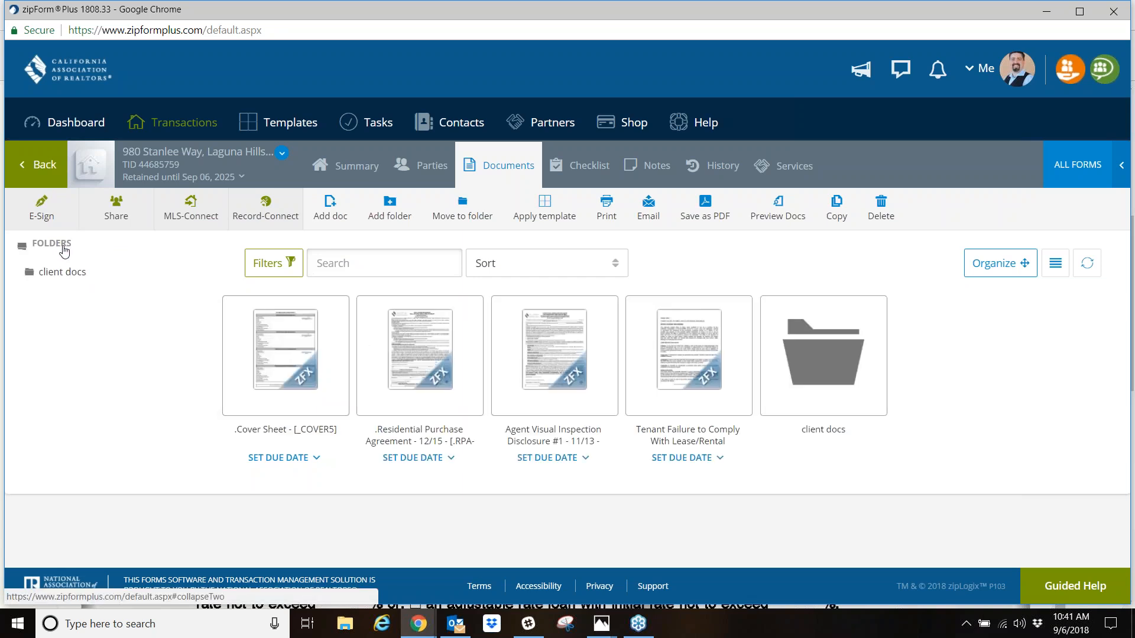
{"action": "left_click", "coordinate": [389, 205]}
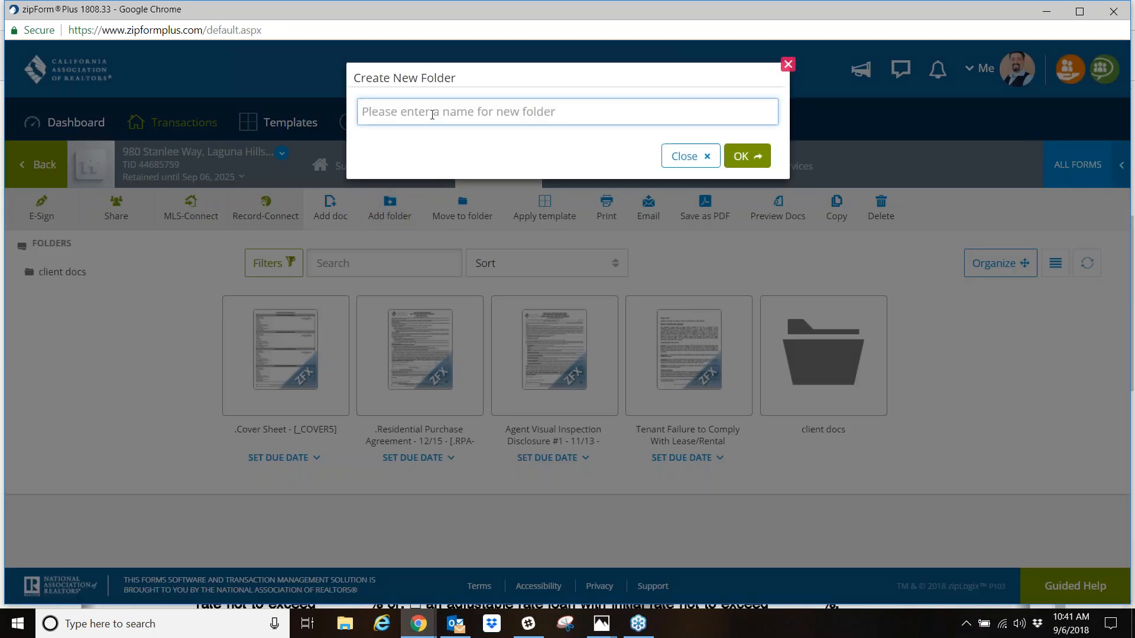
{"action": "type", "text": "offer 1"}
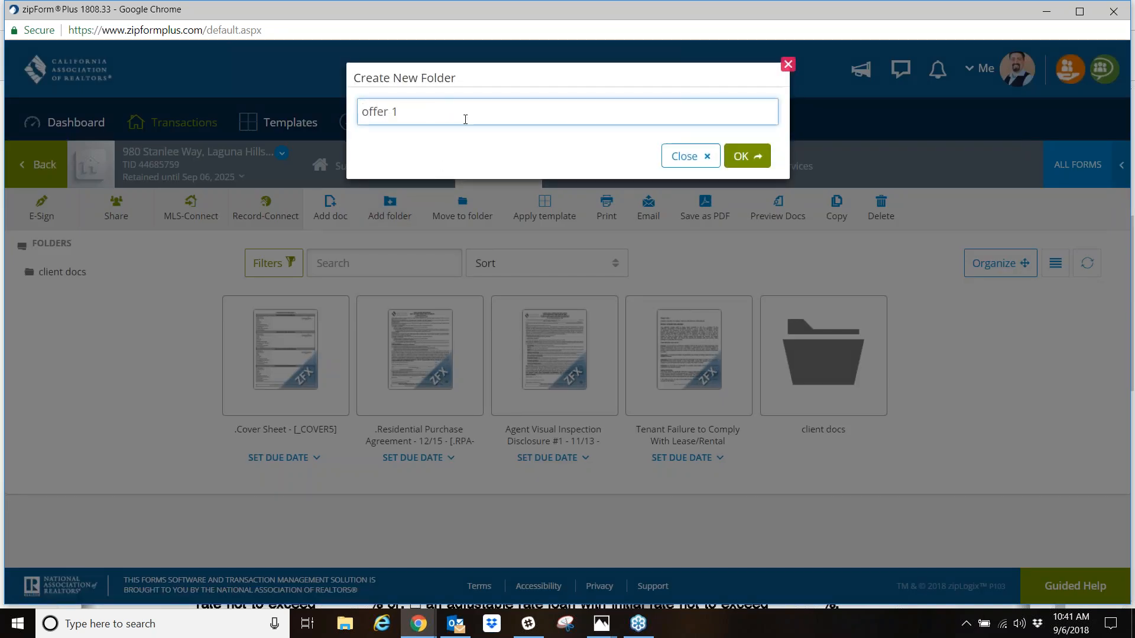
{"action": "left_click", "coordinate": [742, 156]}
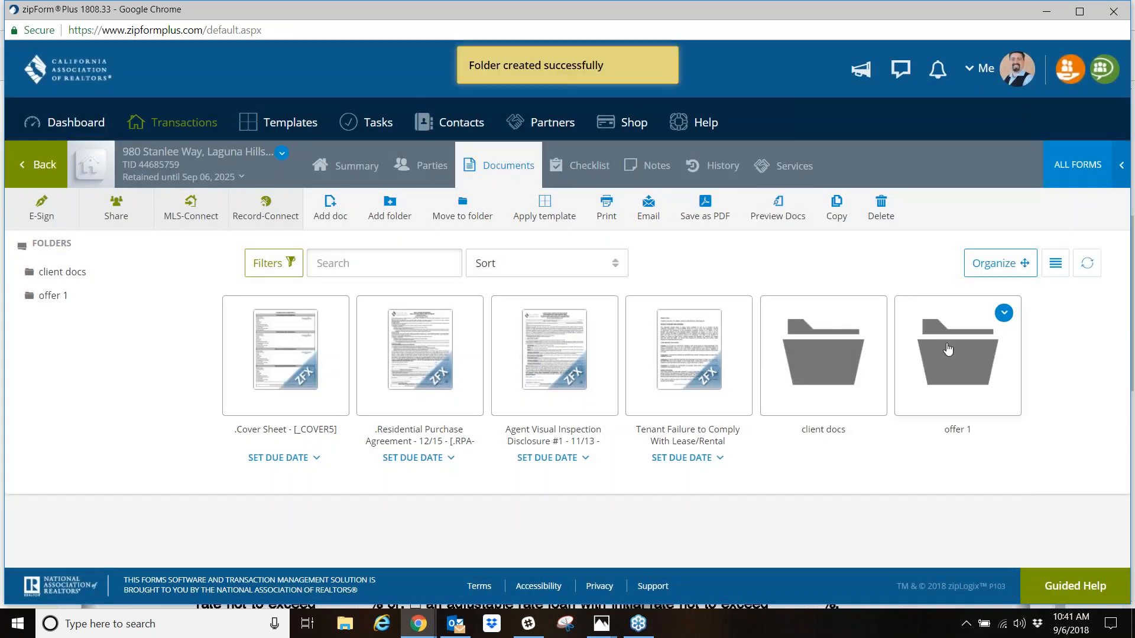
- Upload EvaluationSheetzipforms, realtorcard and the Sample Disclosure (1) Regarding RE Relationships file together into the offer 1 folder
{"action": "double_click", "coordinate": [948, 349]}
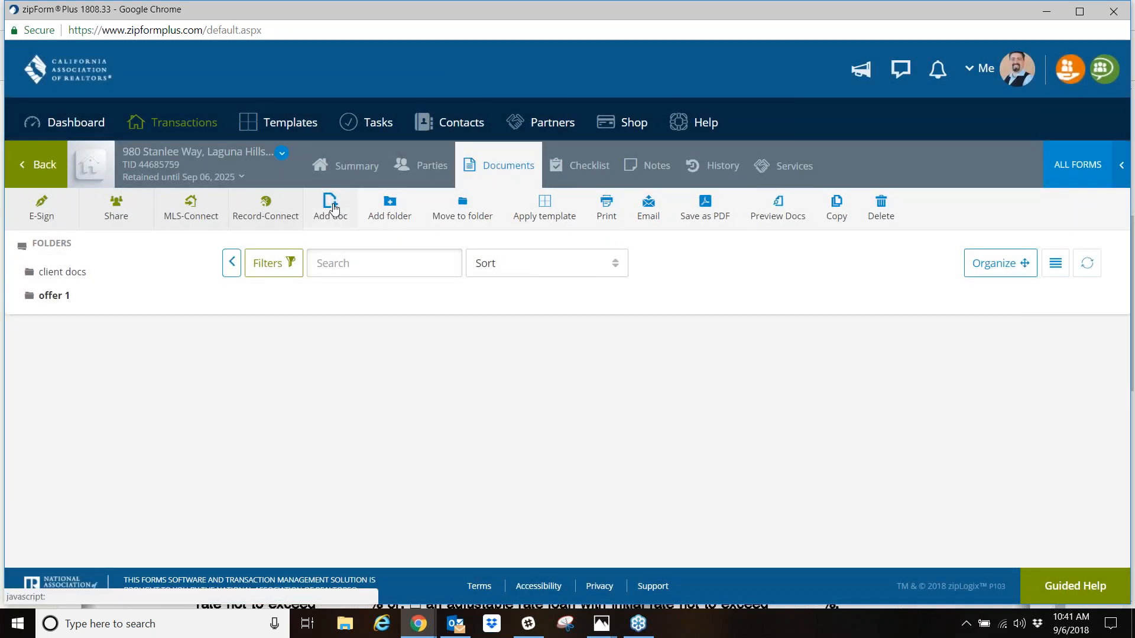
{"action": "left_click", "coordinate": [333, 207]}
{"action": "left_click", "coordinate": [402, 202]}
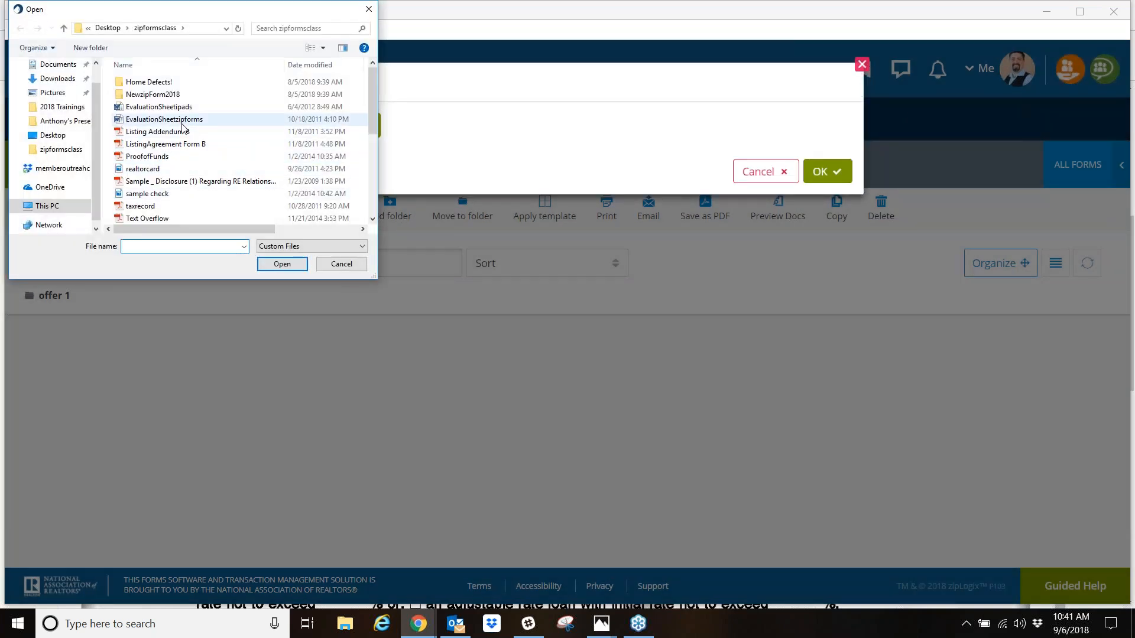
{"action": "left_click", "coordinate": [182, 123]}
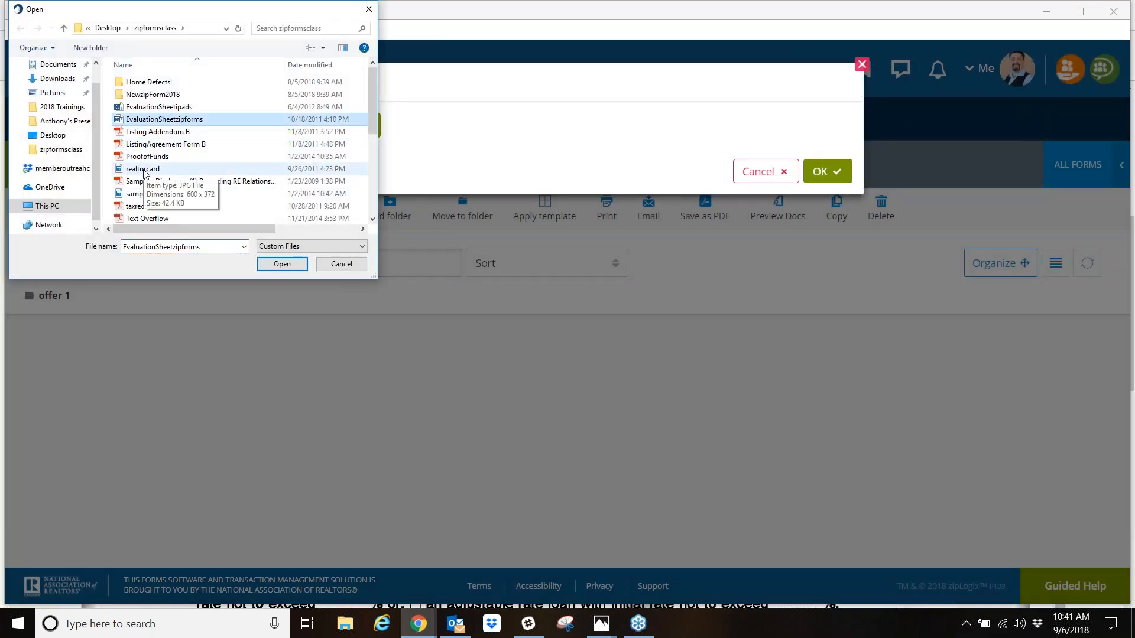
{"action": "left_click", "coordinate": [154, 181], "text": "ctrl"}
{"action": "left_click", "coordinate": [151, 169], "text": "ctrl"}
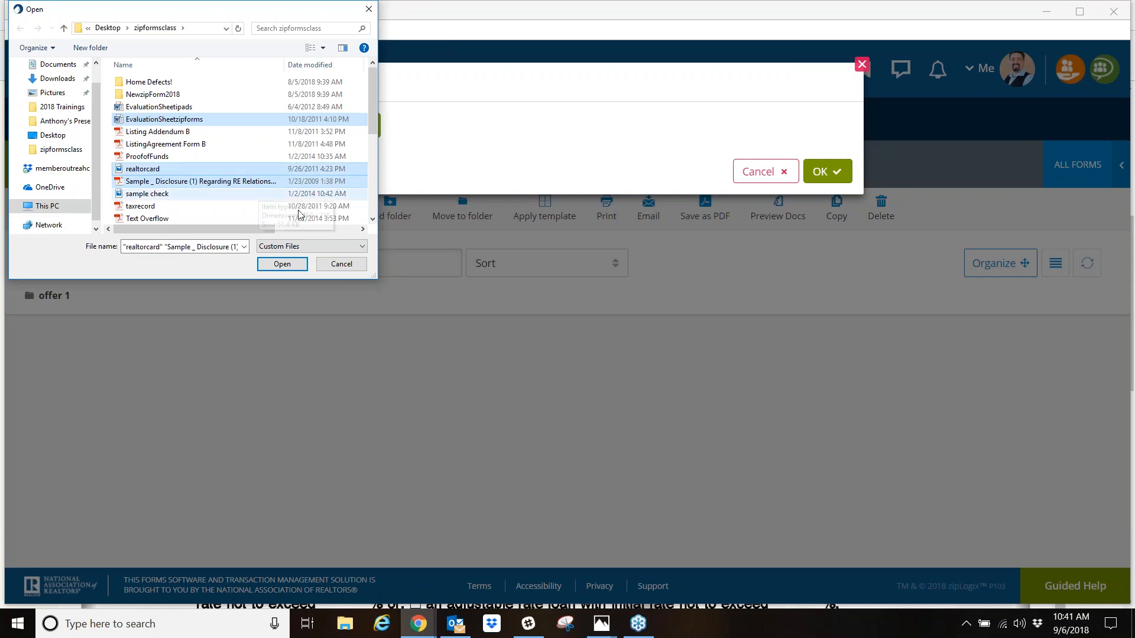
{"action": "left_click", "coordinate": [282, 263]}
{"action": "left_click", "coordinate": [826, 363]}
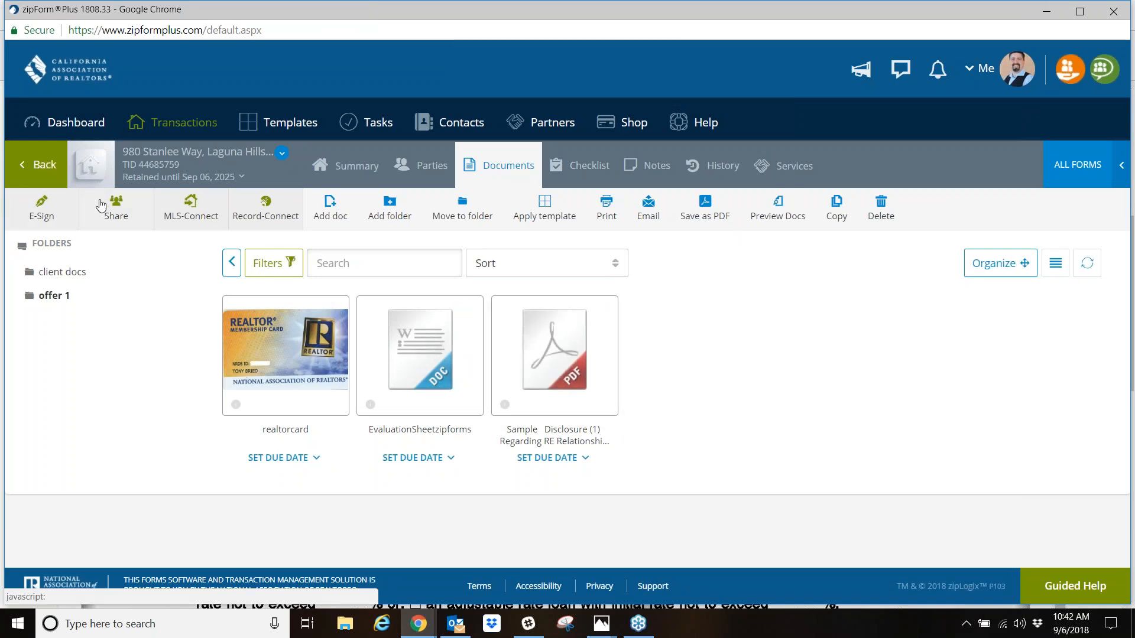
- Return to the main documents level, open the Residential Purchase Agreement, and examine its agency disclosure page and fill-in fields
{"action": "left_click", "coordinate": [53, 243]}
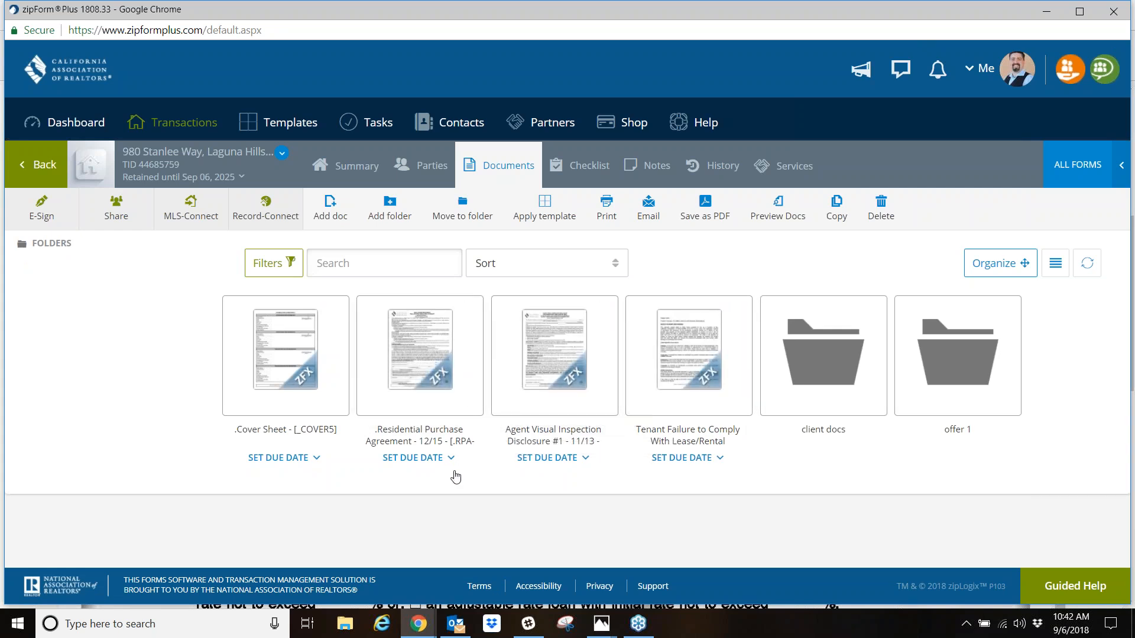
{"action": "left_click", "coordinate": [413, 370]}
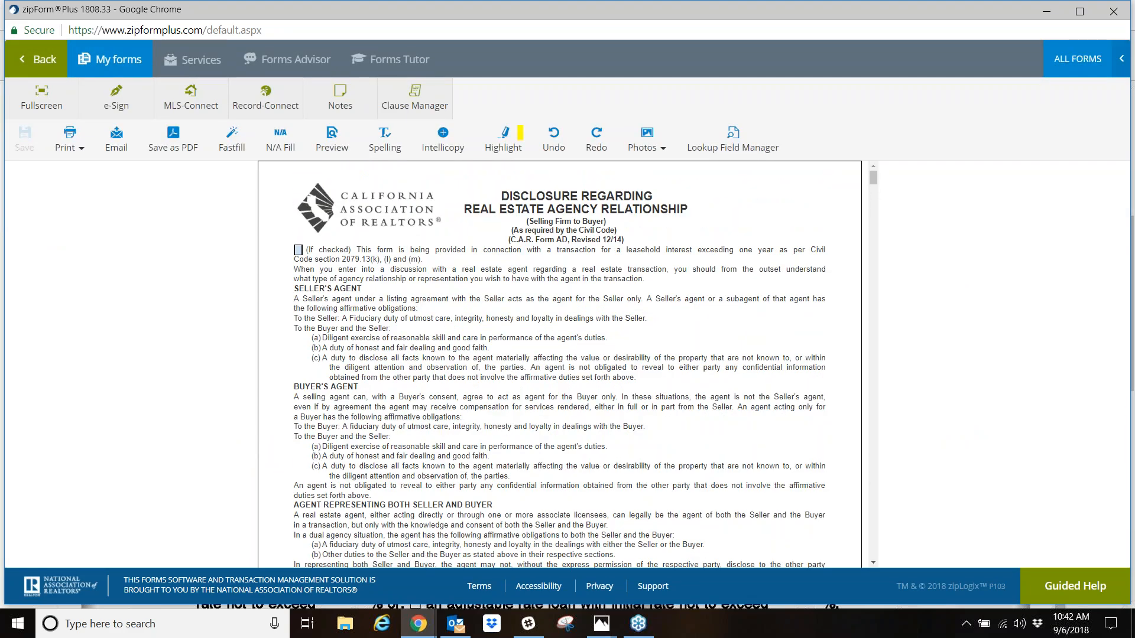
{"action": "scroll", "coordinate": [431, 362], "scroll_direction": "down", "scroll_amount": 5}
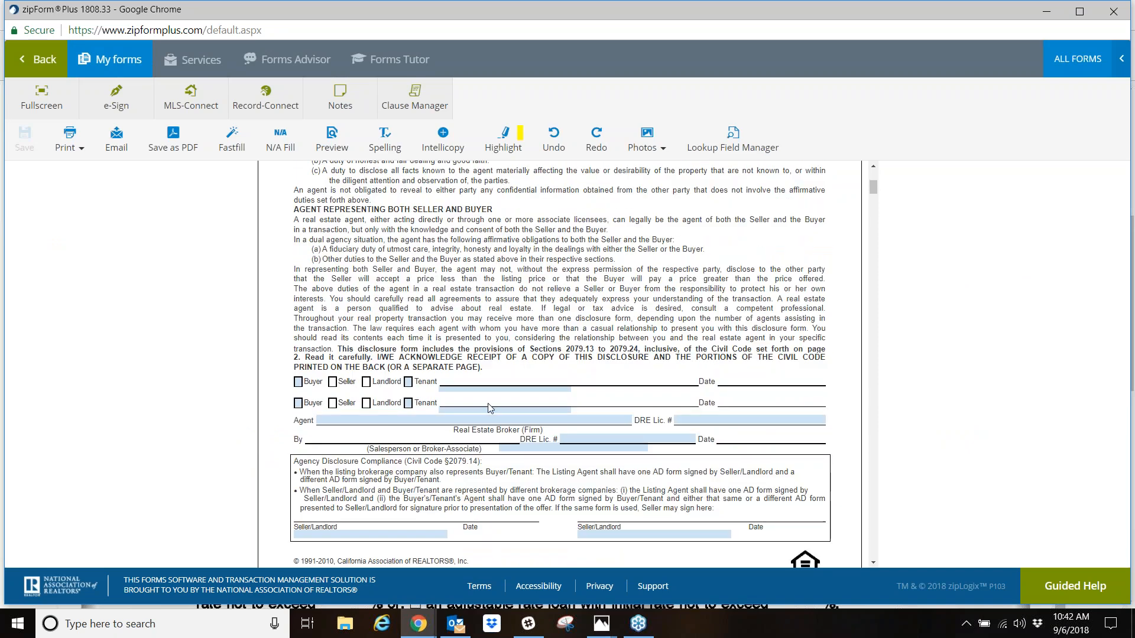
{"action": "left_click", "coordinate": [491, 420]}
{"action": "left_click", "coordinate": [538, 321]}
{"action": "scroll", "coordinate": [537, 322], "scroll_direction": "up", "scroll_amount": 5}
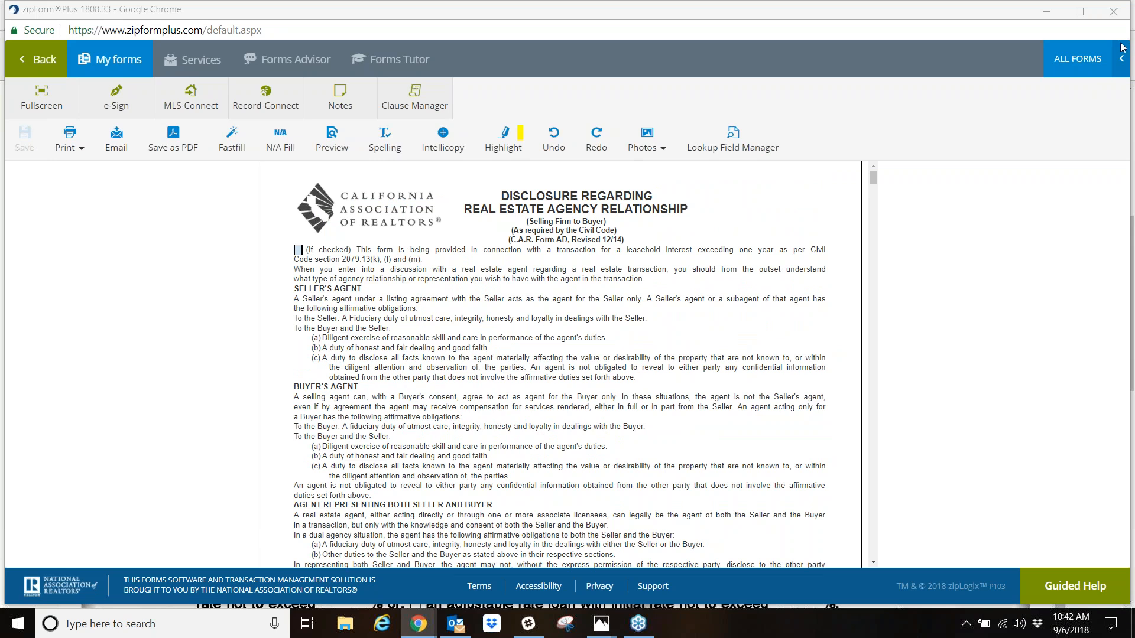
{"action": "left_click", "coordinate": [910, 46]}
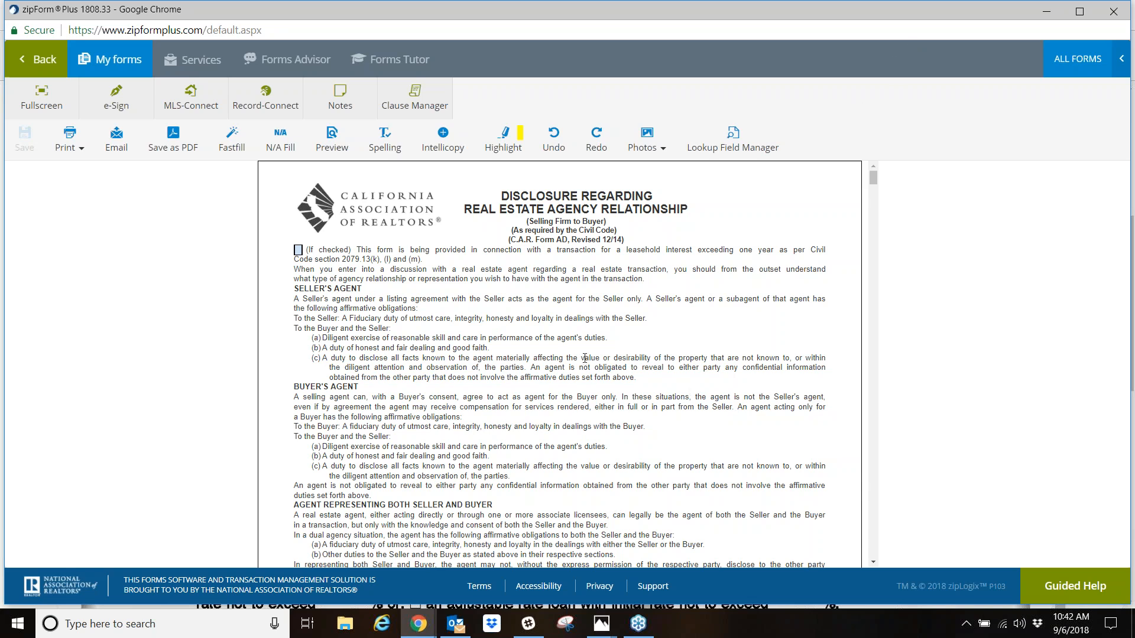
- View the purchase agreement in full screen, restore the normal view, and look over the first disclosure page
{"action": "left_click", "coordinate": [40, 100]}
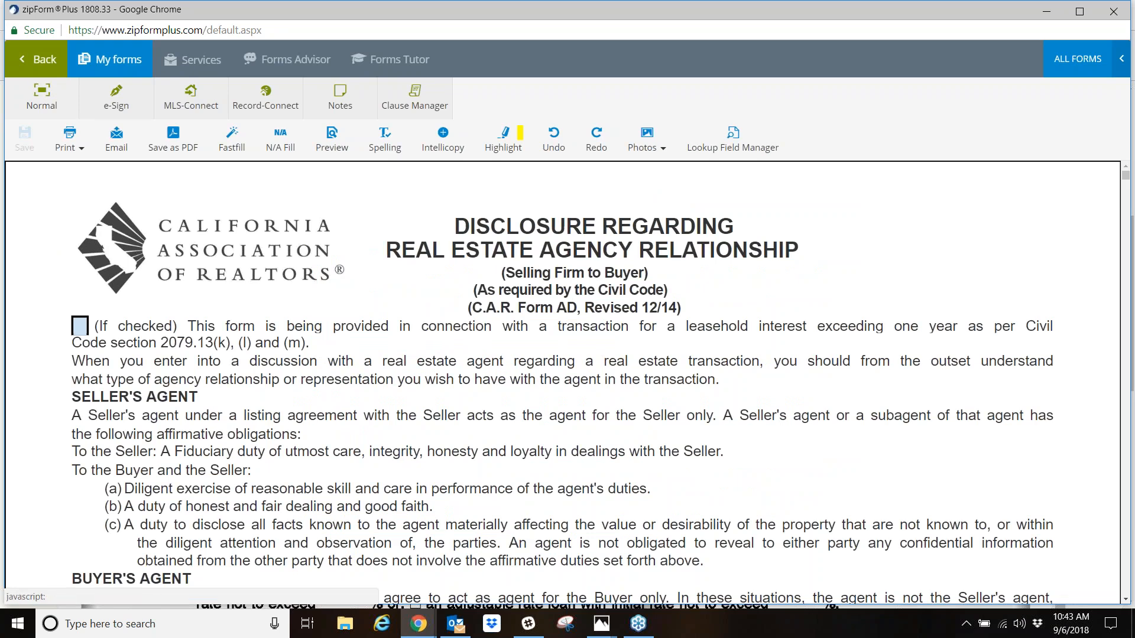
{"action": "left_click", "coordinate": [51, 103]}
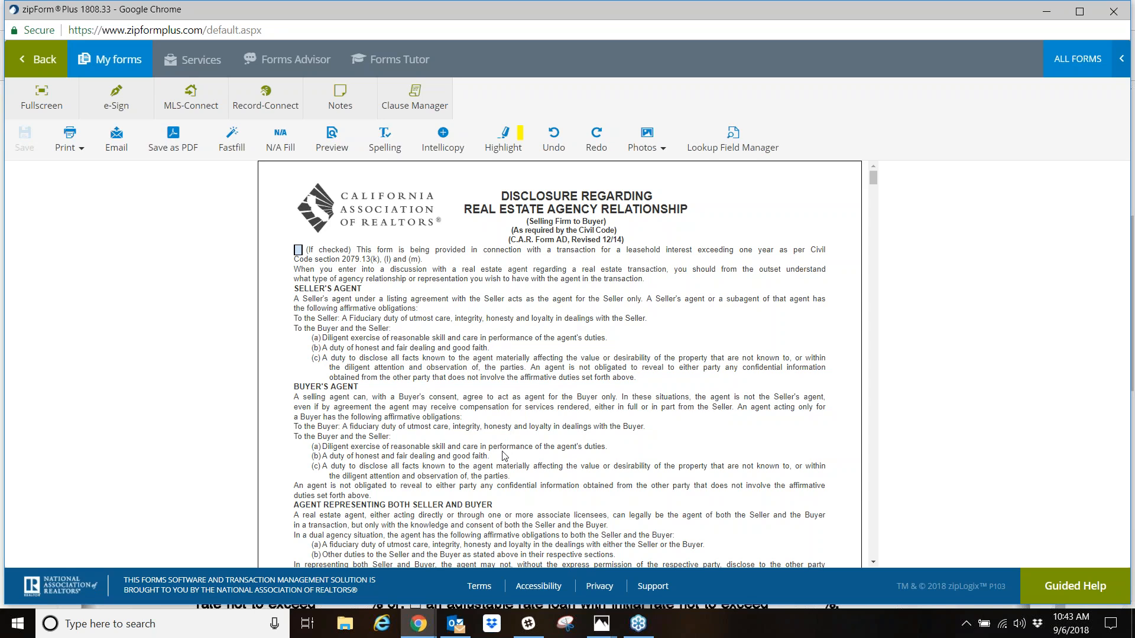
{"action": "scroll", "coordinate": [319, 249], "scroll_direction": "down", "scroll_amount": 10}
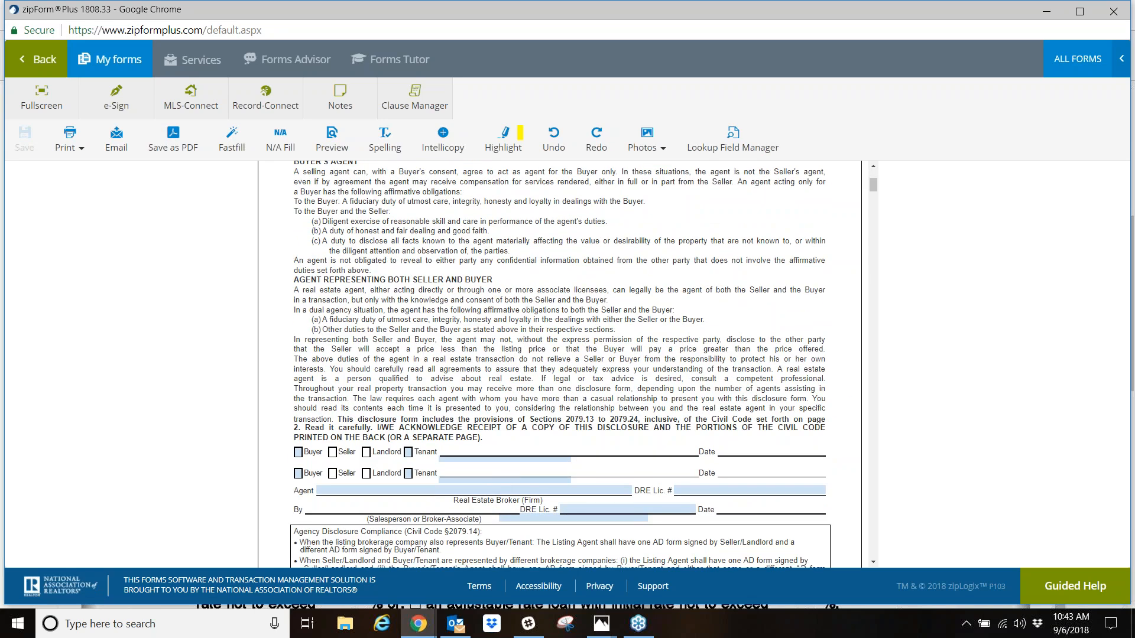
{"action": "scroll", "coordinate": [419, 471], "scroll_direction": "up", "scroll_amount": 10}
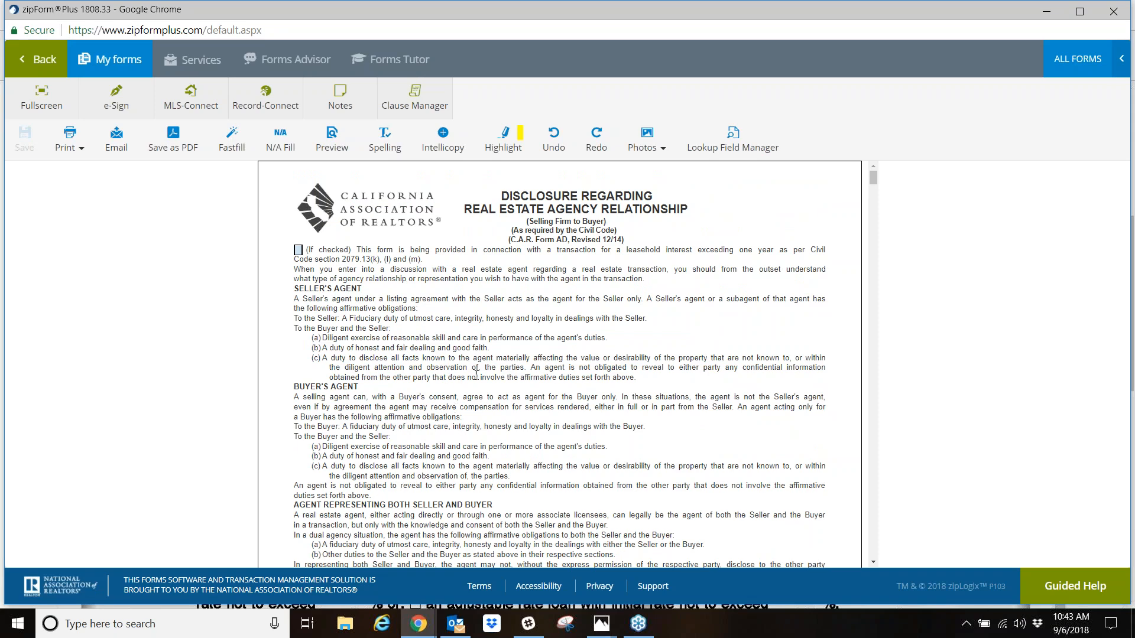
{"action": "scroll", "coordinate": [432, 357], "scroll_direction": "down", "scroll_amount": 12}
{"action": "scroll", "coordinate": [405, 397], "scroll_direction": "up", "scroll_amount": 12}
- Show the agreement as a Fastfill field list, look through its fields, and switch back to the form viewer
{"action": "left_click", "coordinate": [232, 139]}
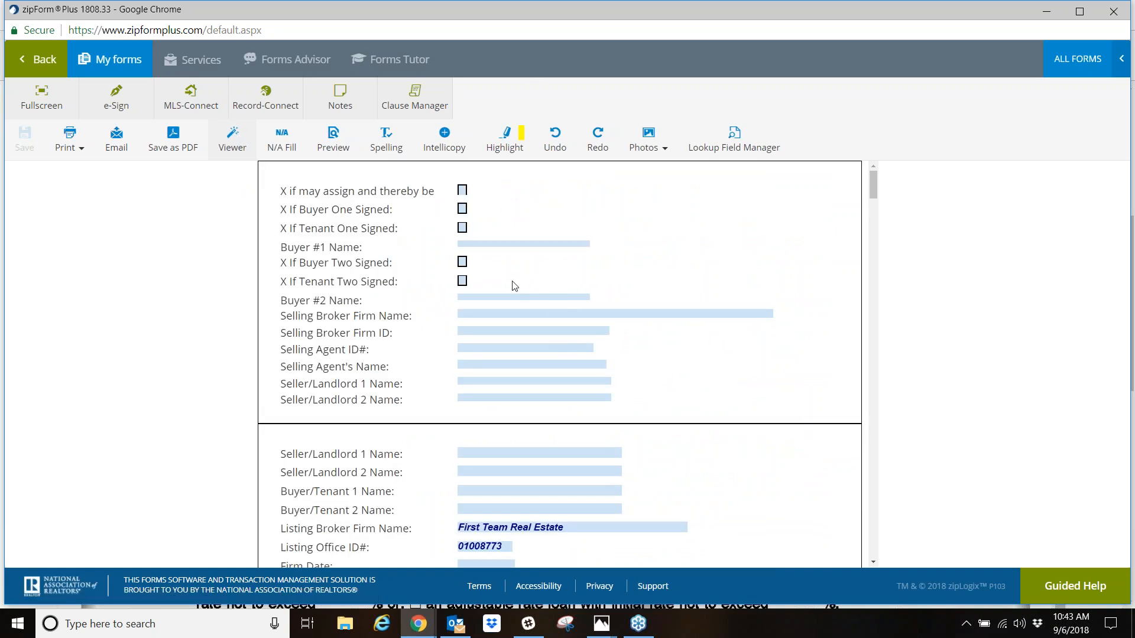
{"action": "scroll", "coordinate": [525, 363], "scroll_direction": "down", "scroll_amount": 15}
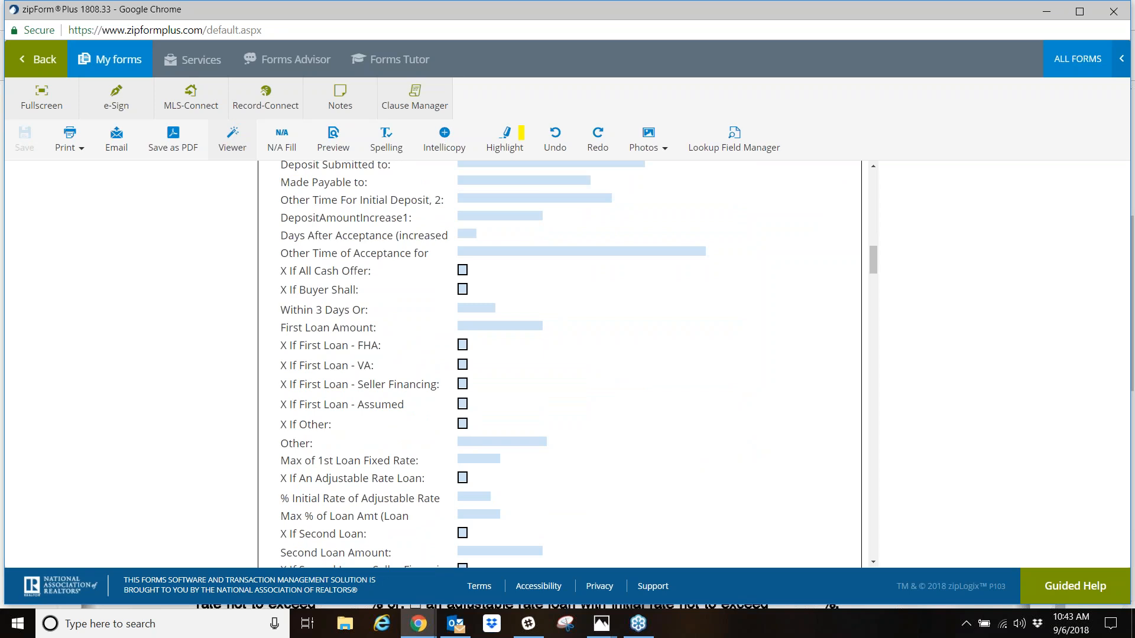
{"action": "scroll", "coordinate": [548, 438], "scroll_direction": "up", "scroll_amount": 15}
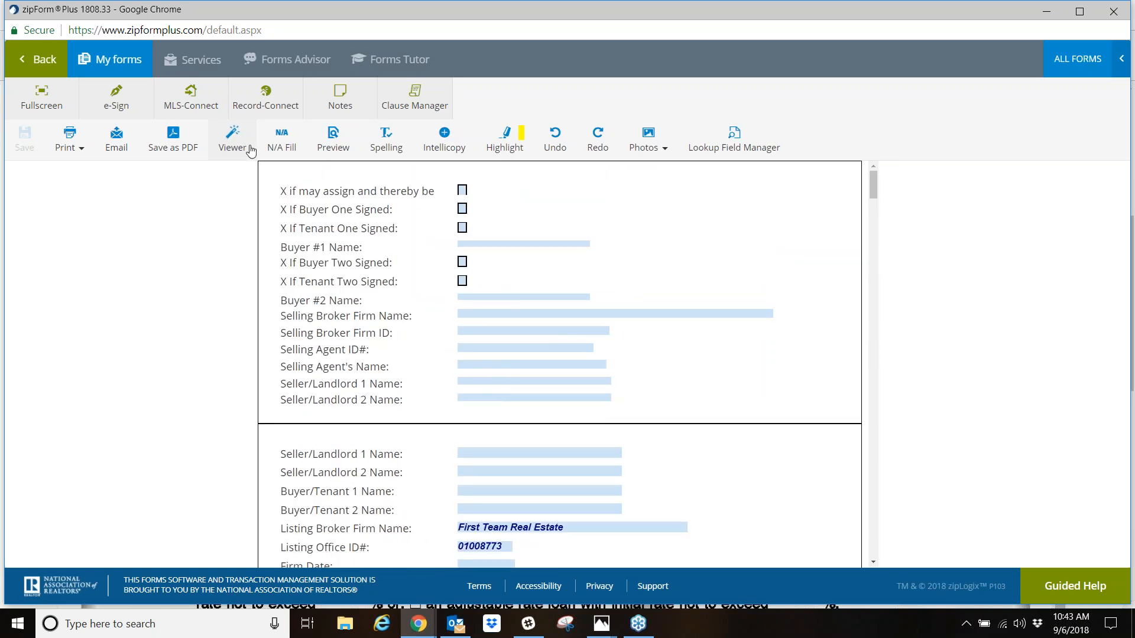
{"action": "left_click", "coordinate": [251, 151]}
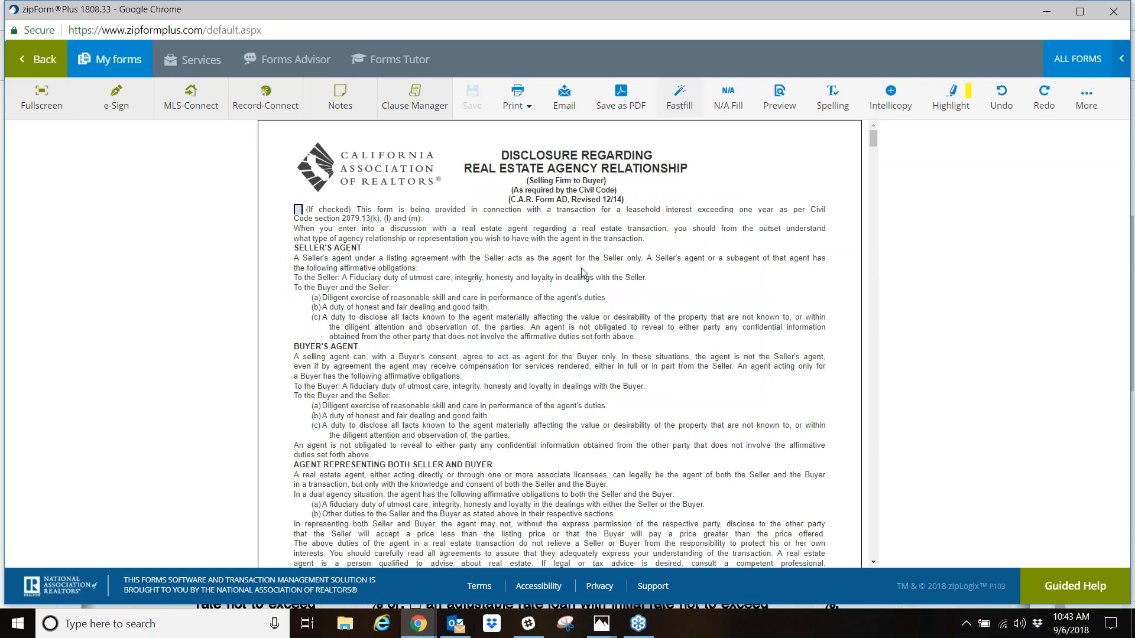
{"action": "scroll", "coordinate": [535, 445], "scroll_direction": "down", "scroll_amount": 8}
{"action": "scroll", "coordinate": [432, 375], "scroll_direction": "up", "scroll_amount": 8}
- Reopen the agreement's Fastfill list, examine its party, agent, property and contingency fields, and return to the page view
{"action": "left_click", "coordinate": [681, 98]}
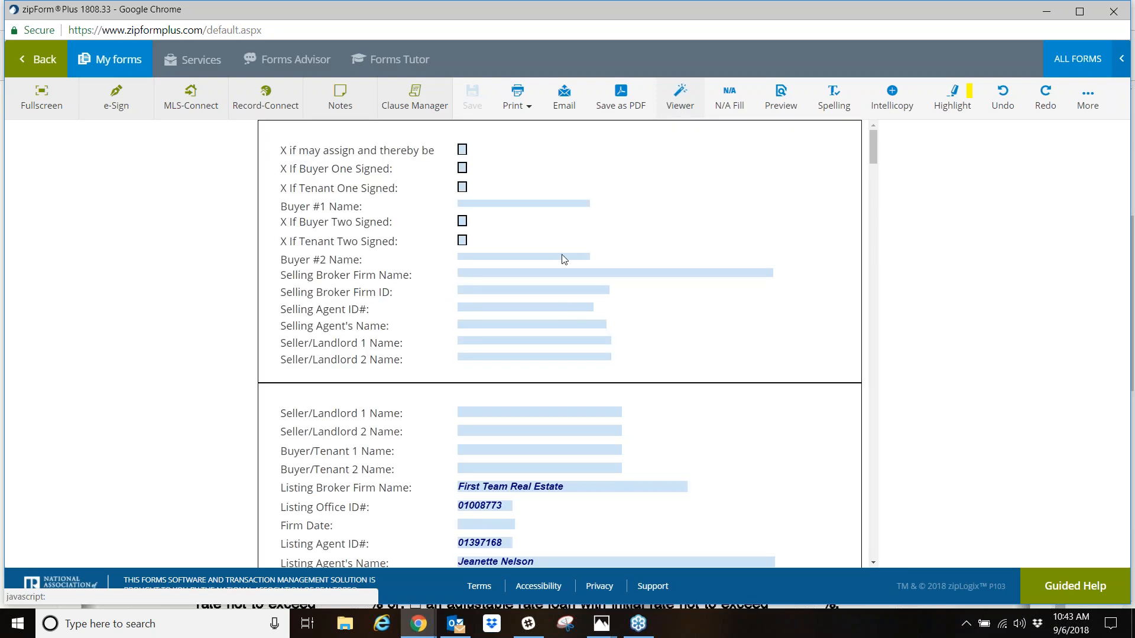
{"action": "scroll", "coordinate": [550, 508], "scroll_direction": "down", "scroll_amount": 5}
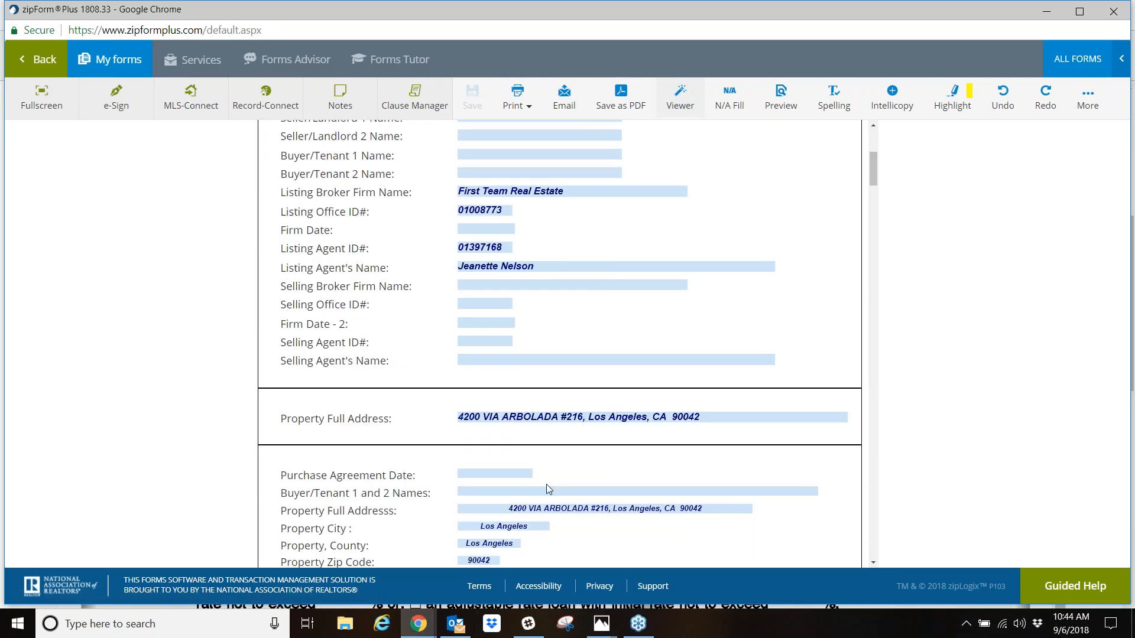
{"action": "scroll", "coordinate": [548, 490], "scroll_direction": "down", "scroll_amount": 20}
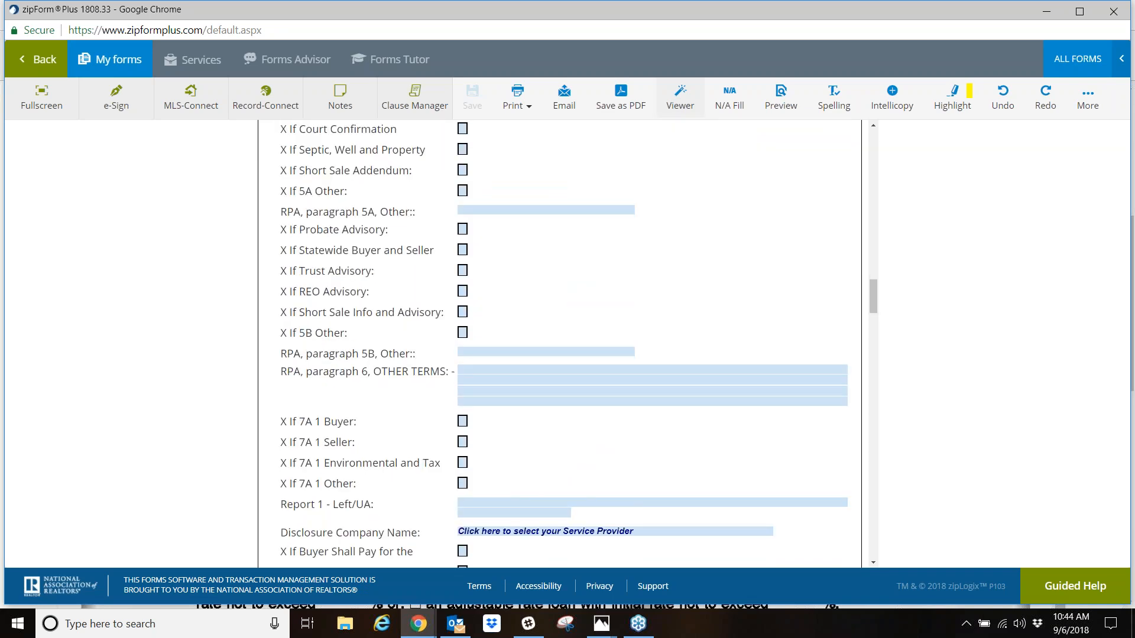
{"action": "scroll", "coordinate": [541, 485], "scroll_direction": "down", "scroll_amount": 12}
{"action": "scroll", "coordinate": [540, 508], "scroll_direction": "up", "scroll_amount": 13}
{"action": "scroll", "coordinate": [543, 486], "scroll_direction": "up", "scroll_amount": 20}
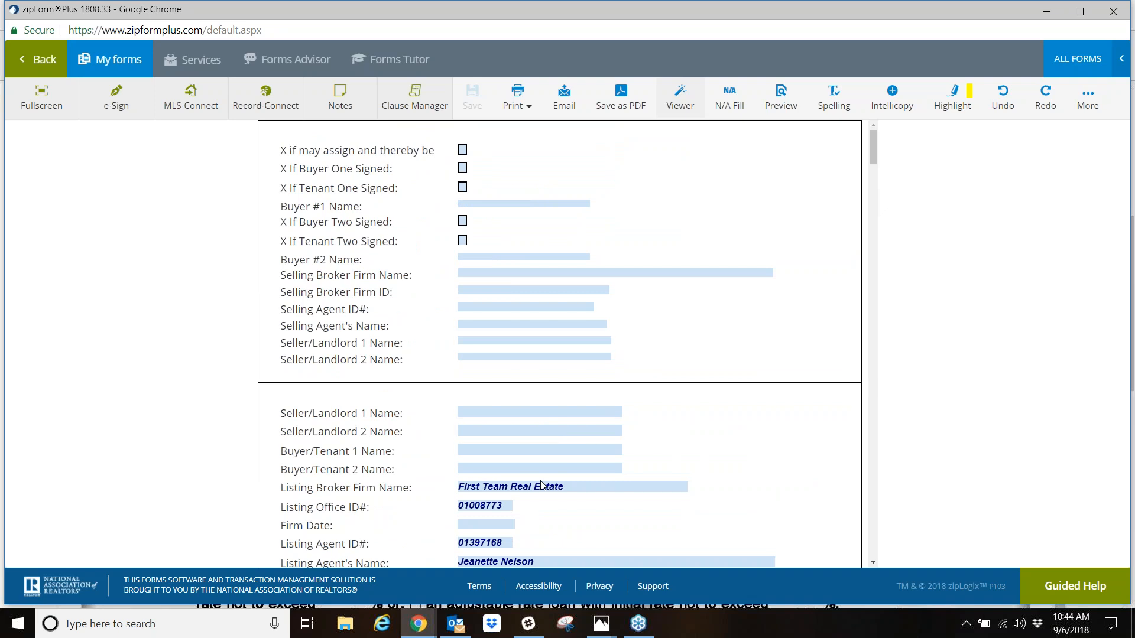
{"action": "left_click", "coordinate": [680, 94]}
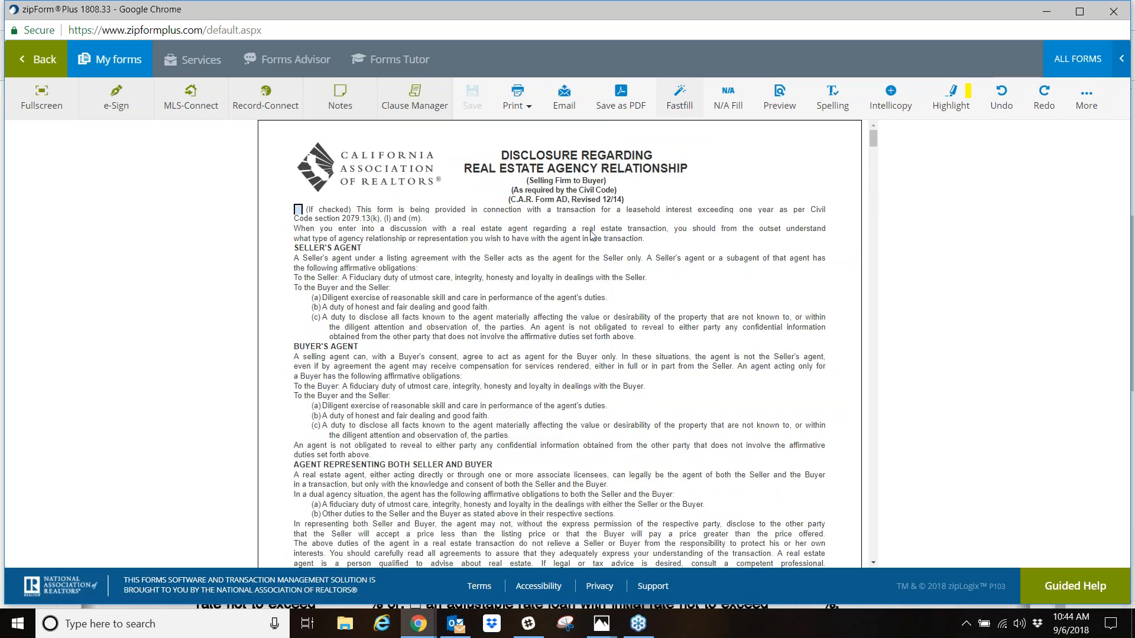
- Examine the offer, agency and finance terms fields on page 1 of the Residential Purchase Agreement
{"action": "scroll", "coordinate": [591, 275], "scroll_direction": "down", "scroll_amount": 20}
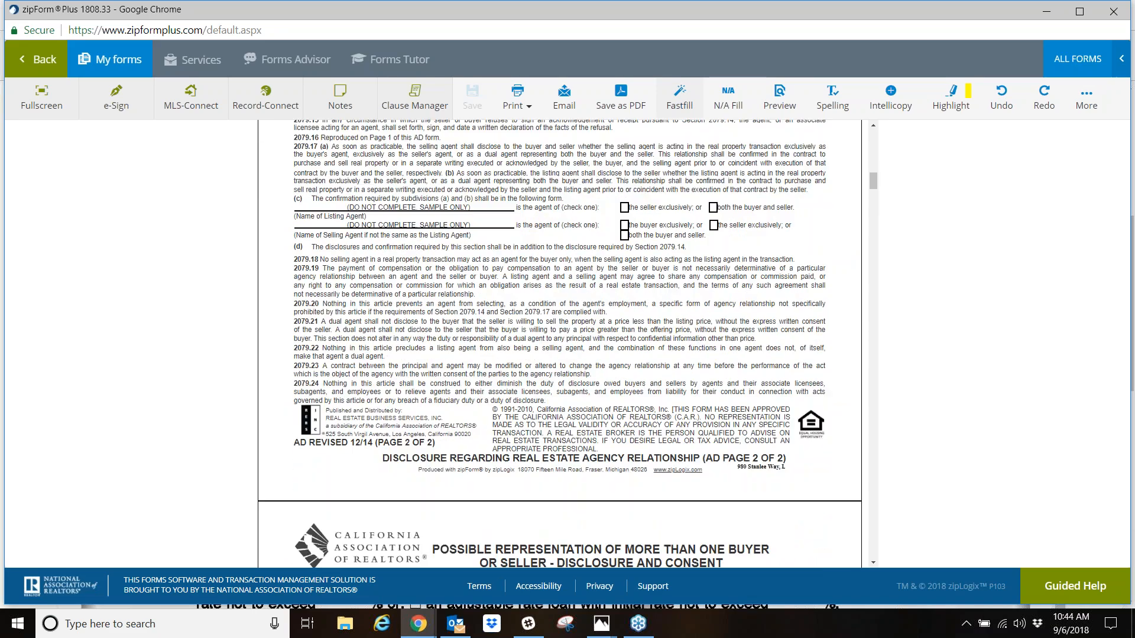
{"action": "scroll", "coordinate": [559, 344], "scroll_direction": "down", "scroll_amount": 20}
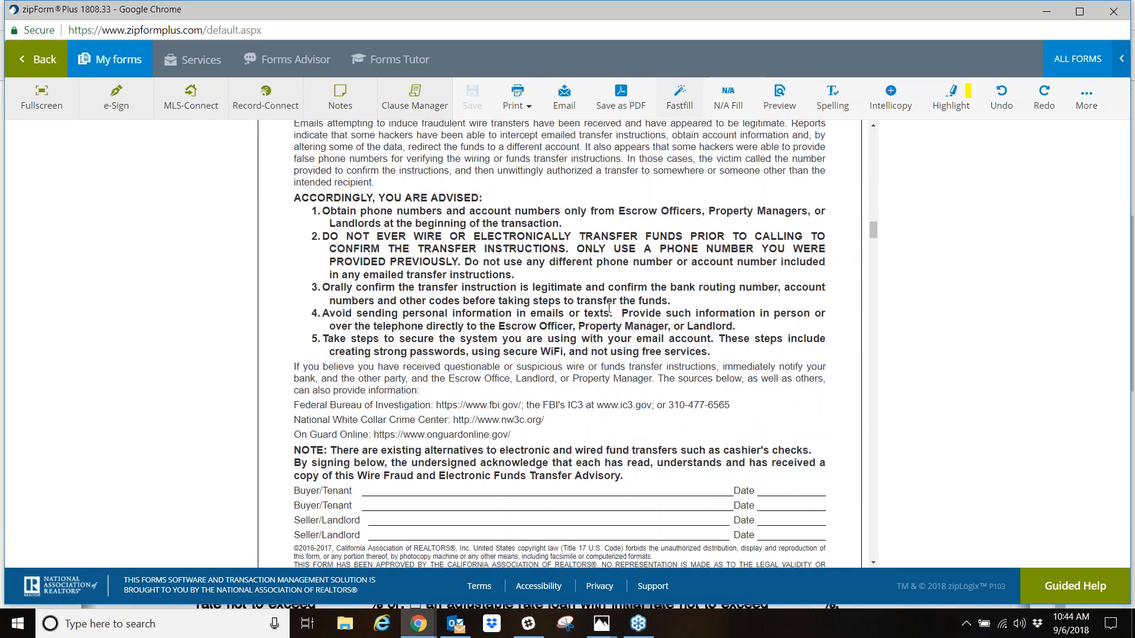
{"action": "scroll", "coordinate": [559, 344], "scroll_direction": "down", "scroll_amount": 5}
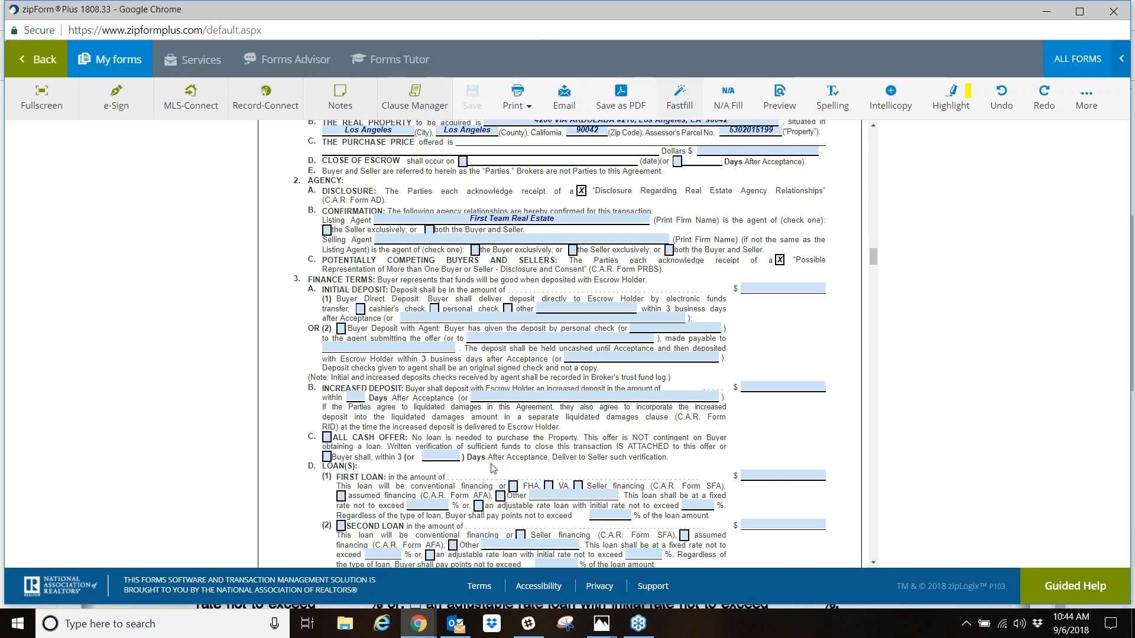
{"action": "scroll", "coordinate": [499, 459], "scroll_direction": "down", "scroll_amount": 4}
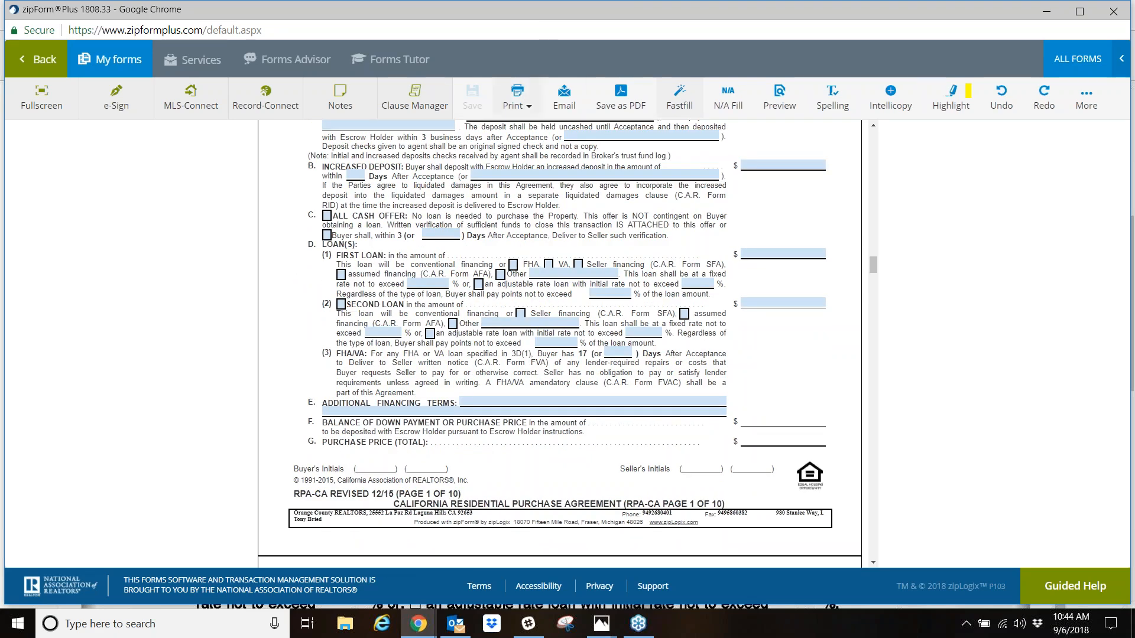
{"action": "scroll", "coordinate": [559, 343], "scroll_direction": "up", "scroll_amount": 5}
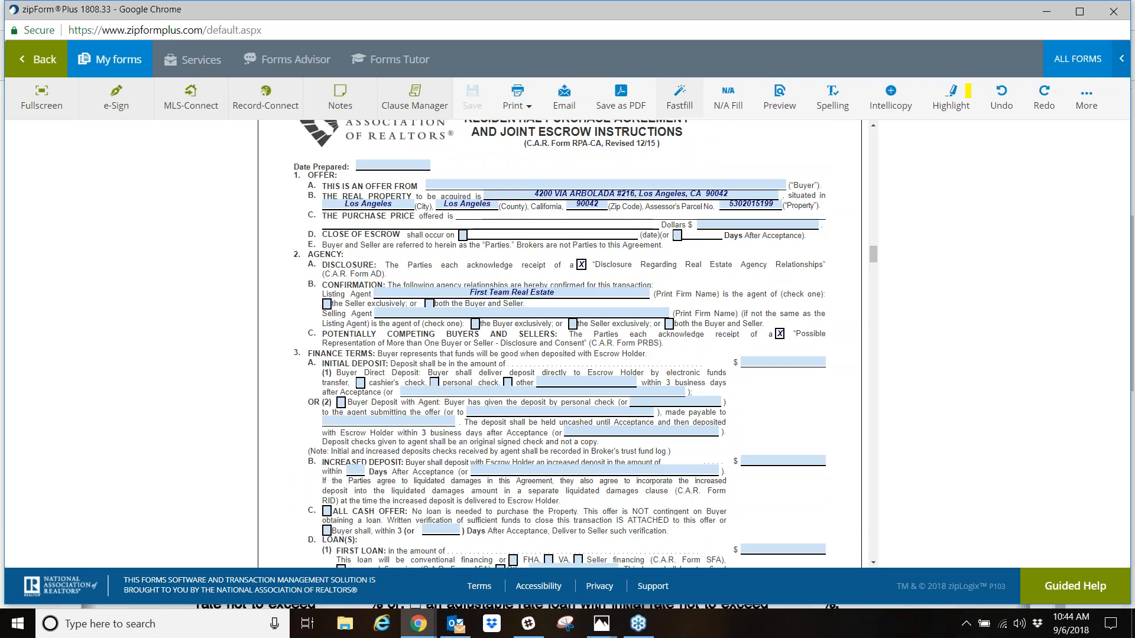
{"action": "scroll", "coordinate": [520, 331], "scroll_direction": "down", "scroll_amount": 3}
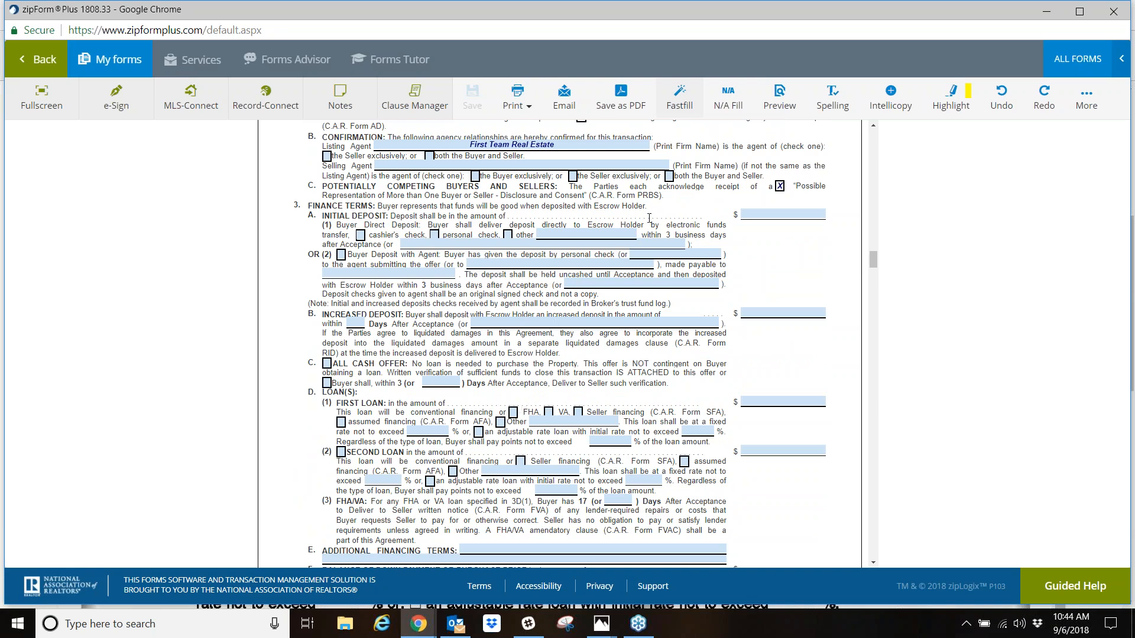
{"action": "scroll", "coordinate": [510, 263], "scroll_direction": "up", "scroll_amount": 3}
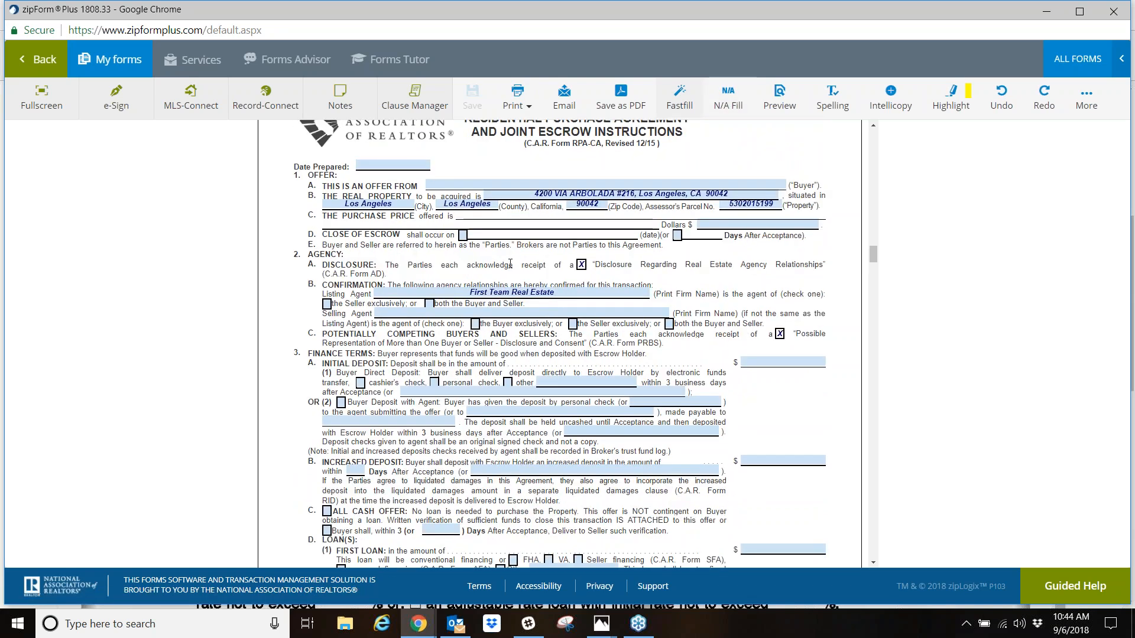
{"action": "scroll", "coordinate": [512, 290], "scroll_direction": "down", "scroll_amount": 3}
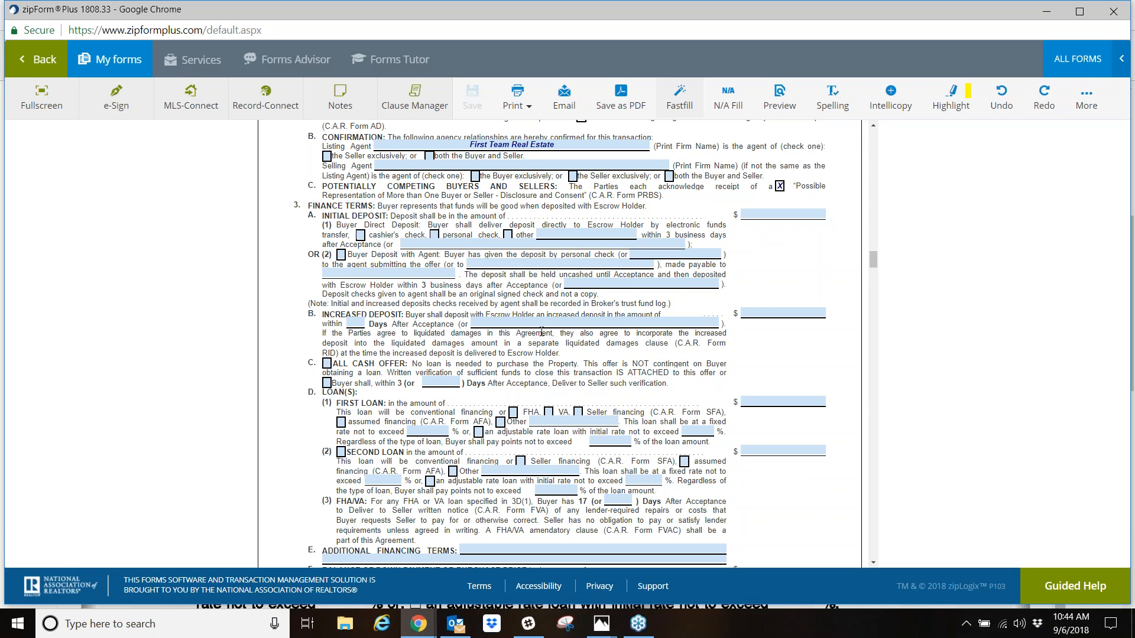
- Fill the purchase agreement's empty fields with N/A and check the finance terms section
{"action": "left_click", "coordinate": [728, 101]}
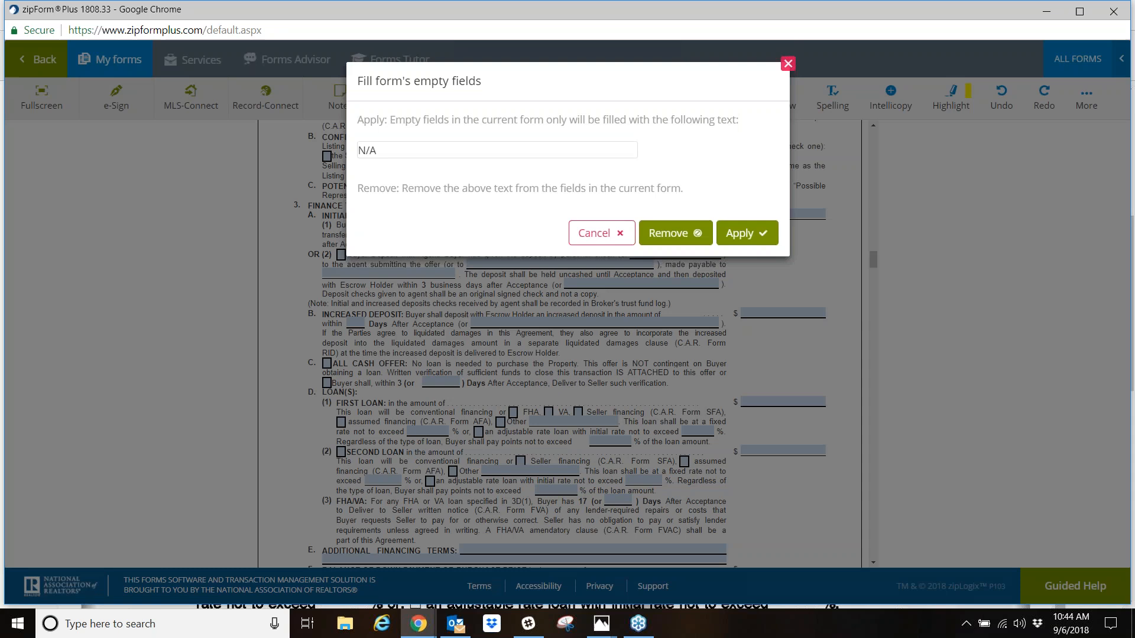
{"action": "left_click", "coordinate": [738, 234]}
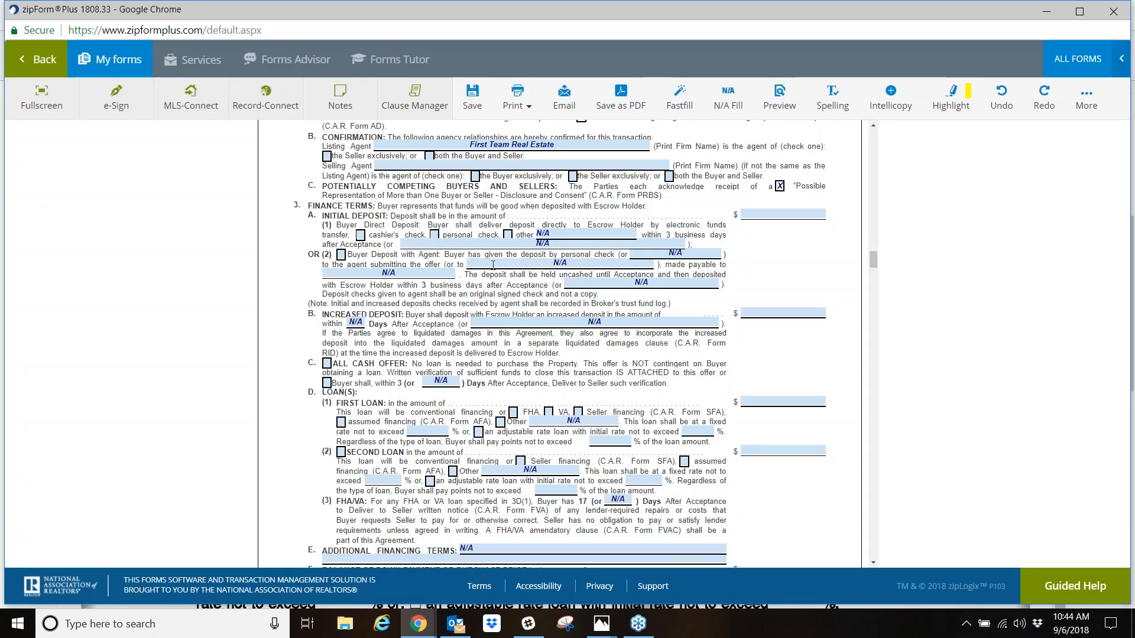
{"action": "scroll", "coordinate": [514, 383], "scroll_direction": "down", "scroll_amount": 2}
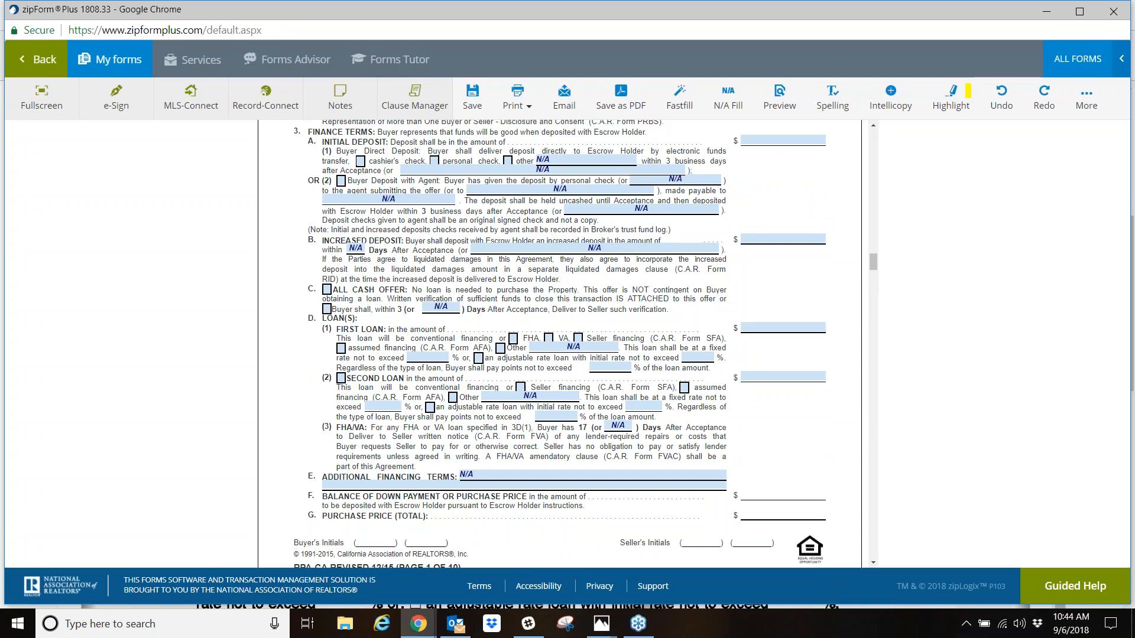
{"action": "scroll", "coordinate": [586, 390], "scroll_direction": "up", "scroll_amount": 3}
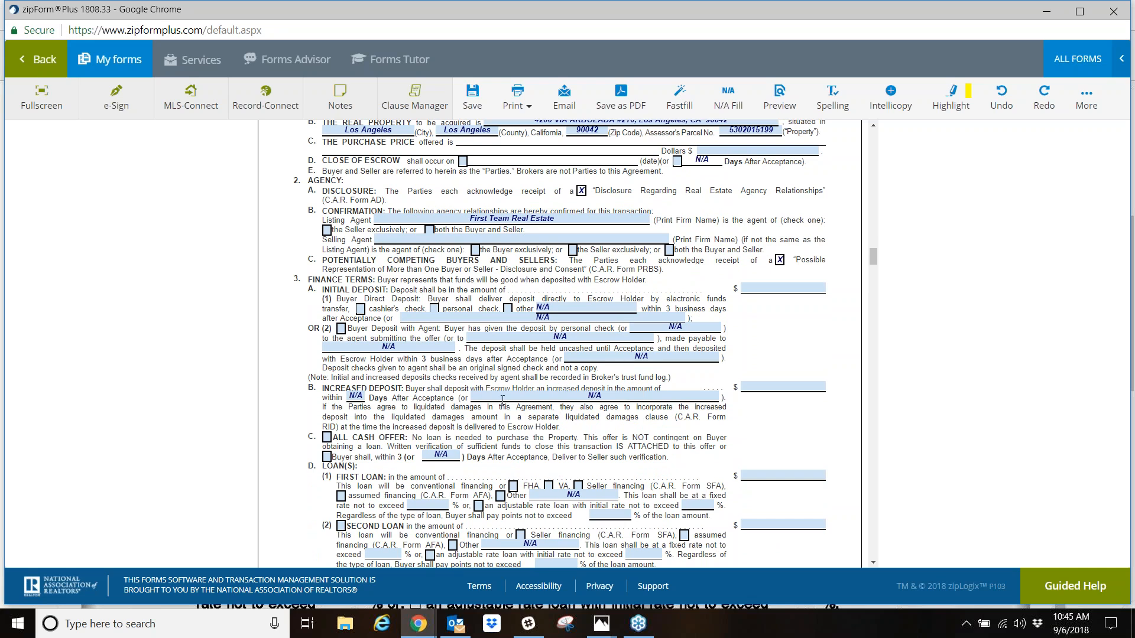
- Replace the N/A in the increased deposit's alternative days field with the sample text "ljrf"
{"action": "left_click", "coordinate": [615, 396]}
{"action": "key", "text": "BackSpace"}
{"action": "key", "text": "BackSpace"}
{"action": "key", "text": "BackSpace"}
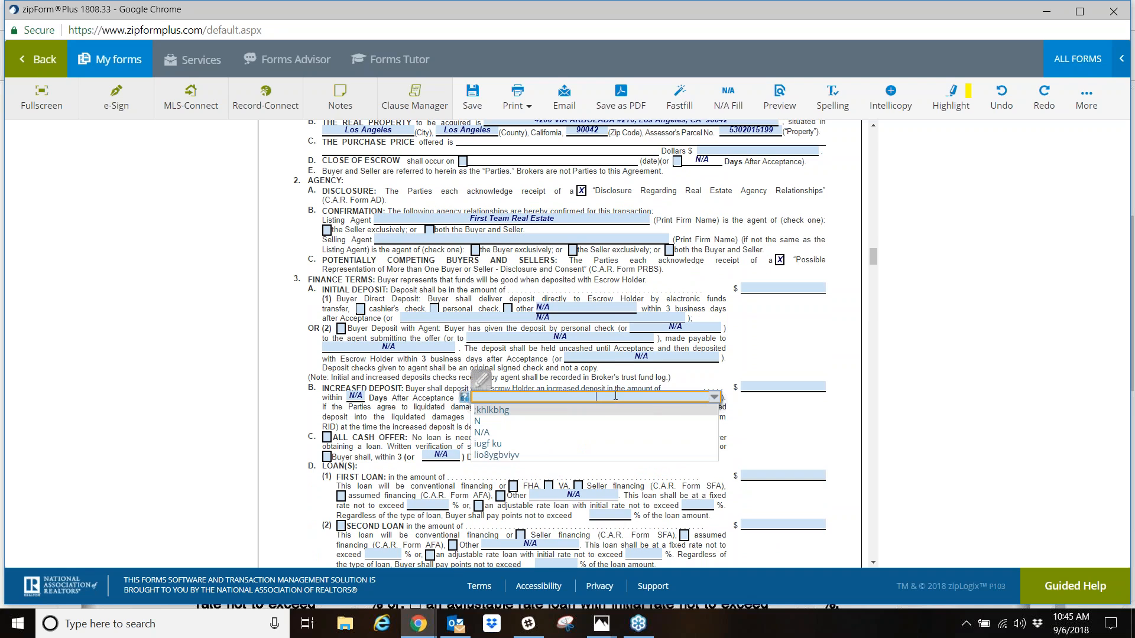
{"action": "type", "text": "ljr"}
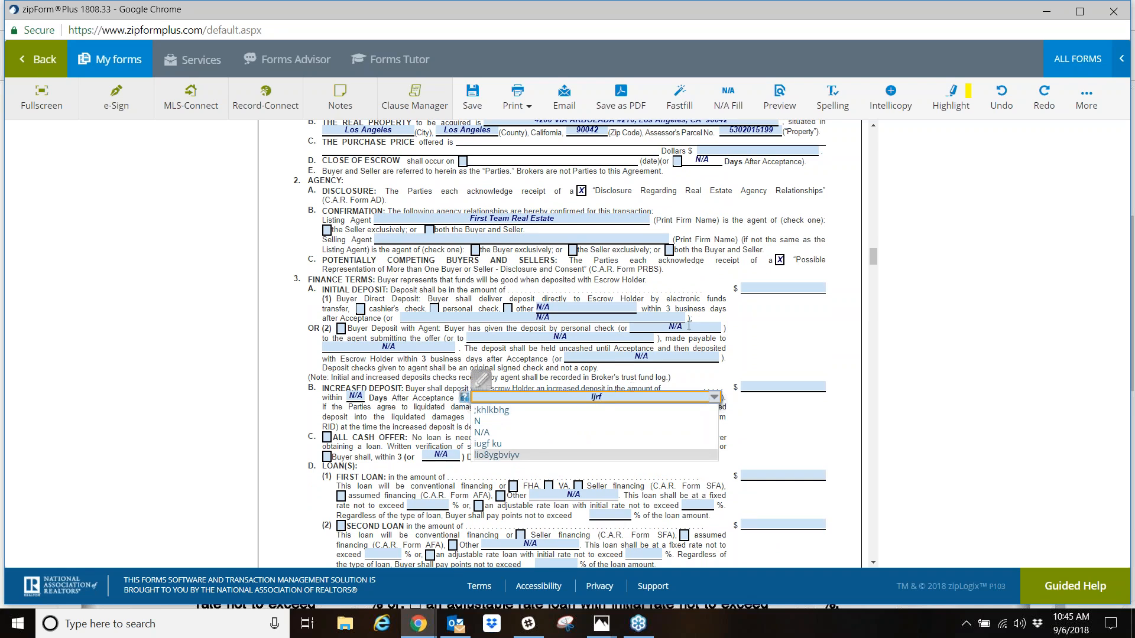
{"action": "left_click", "coordinate": [684, 275]}
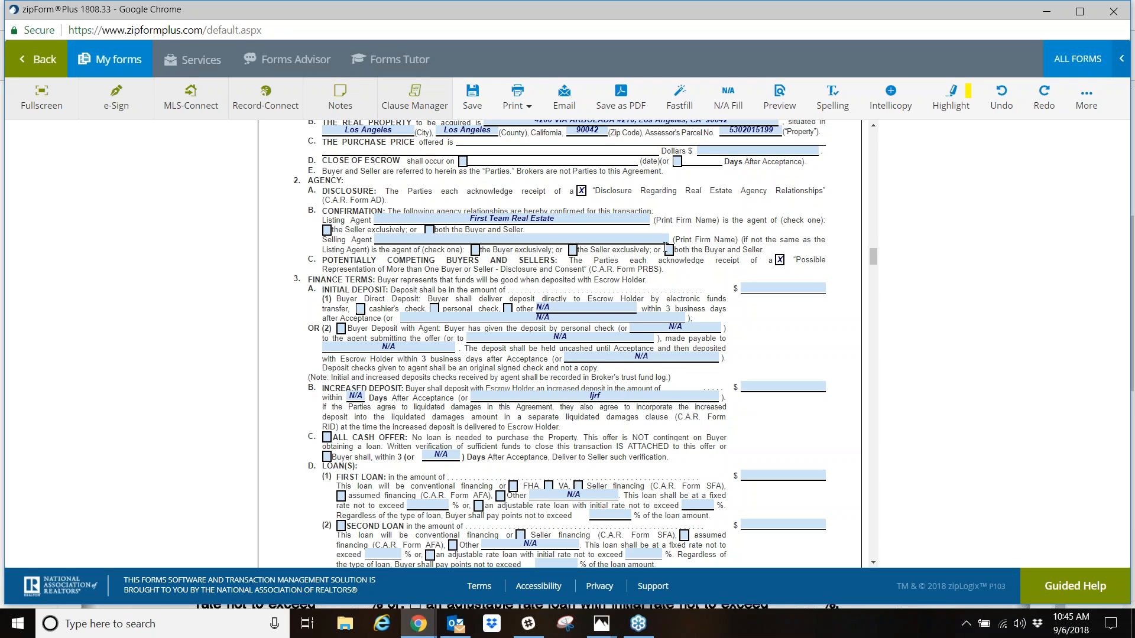
- Remove the N/A text from the agreement's fields and clear the sample text from the increased deposit field
{"action": "left_click", "coordinate": [731, 96]}
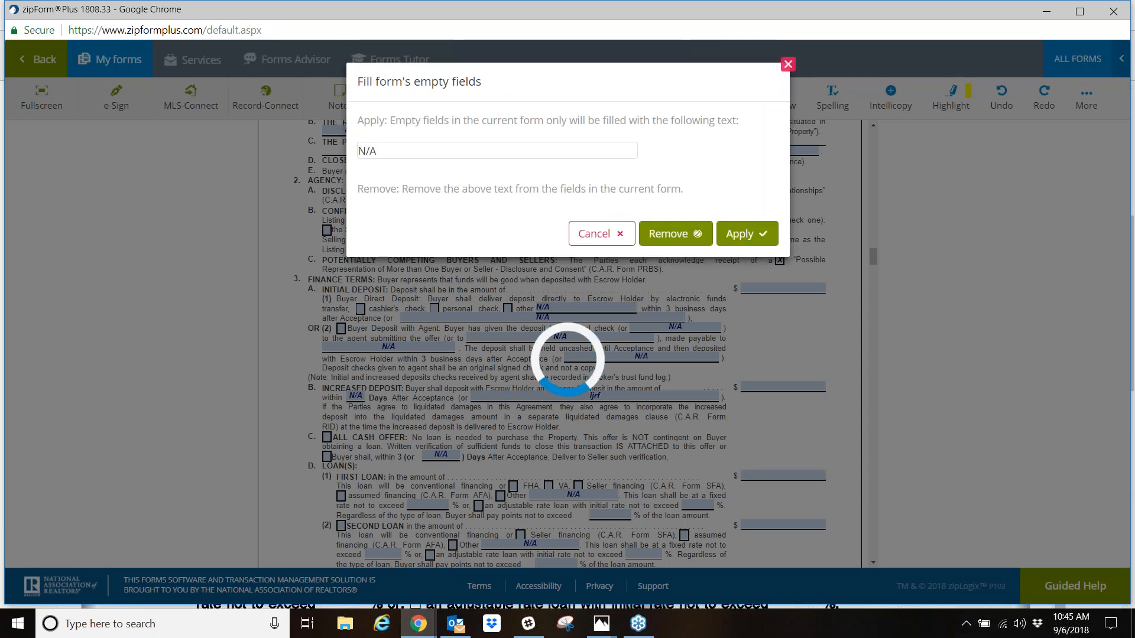
{"action": "left_click", "coordinate": [675, 234]}
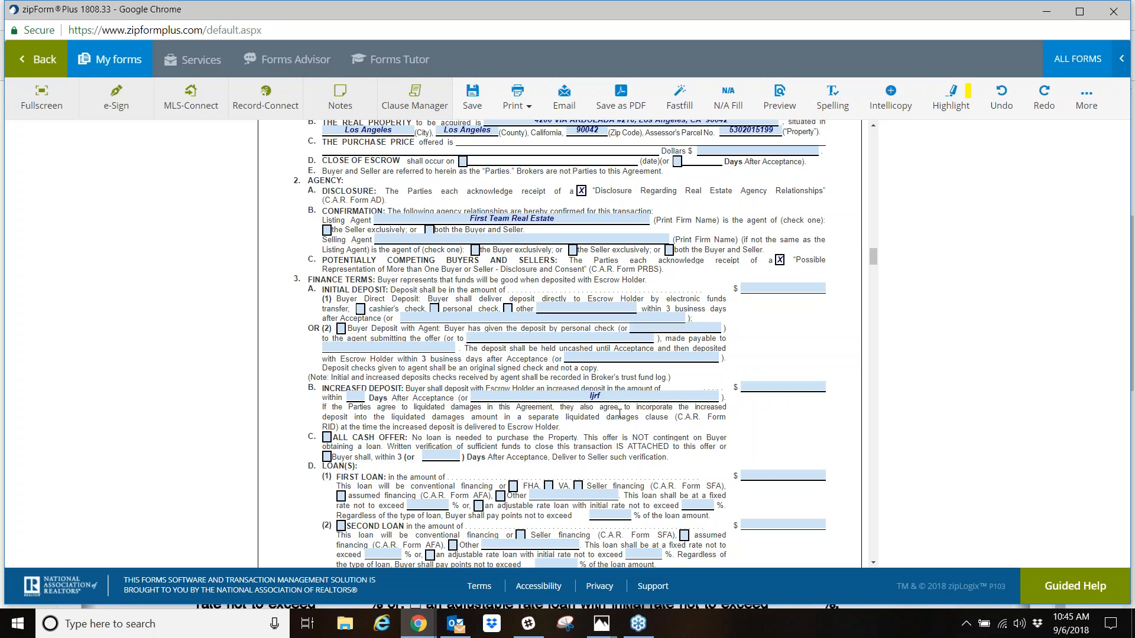
{"action": "left_click_drag", "start_coordinate": [616, 389], "coordinate": [596, 393]}
{"action": "left_click", "coordinate": [603, 389]}
{"action": "left_click", "coordinate": [612, 396]}
{"action": "key", "text": "BackSpace"}
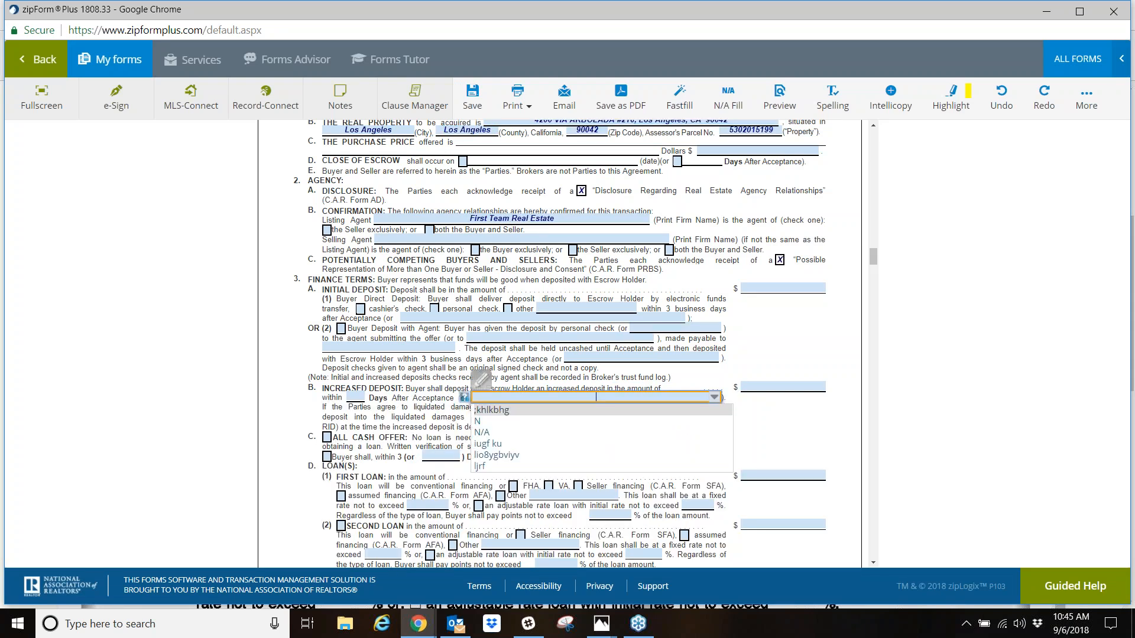
- Apply the N/A fill to the agreement's empty fields once more, and remove it again
{"action": "left_click", "coordinate": [727, 98]}
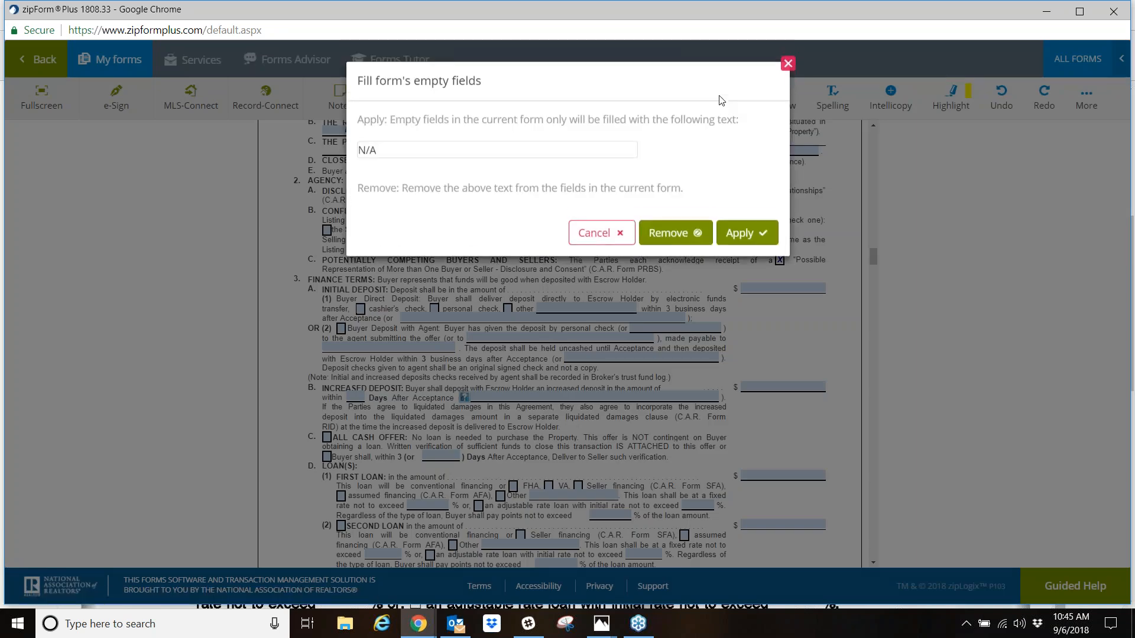
{"action": "left_click", "coordinate": [746, 234]}
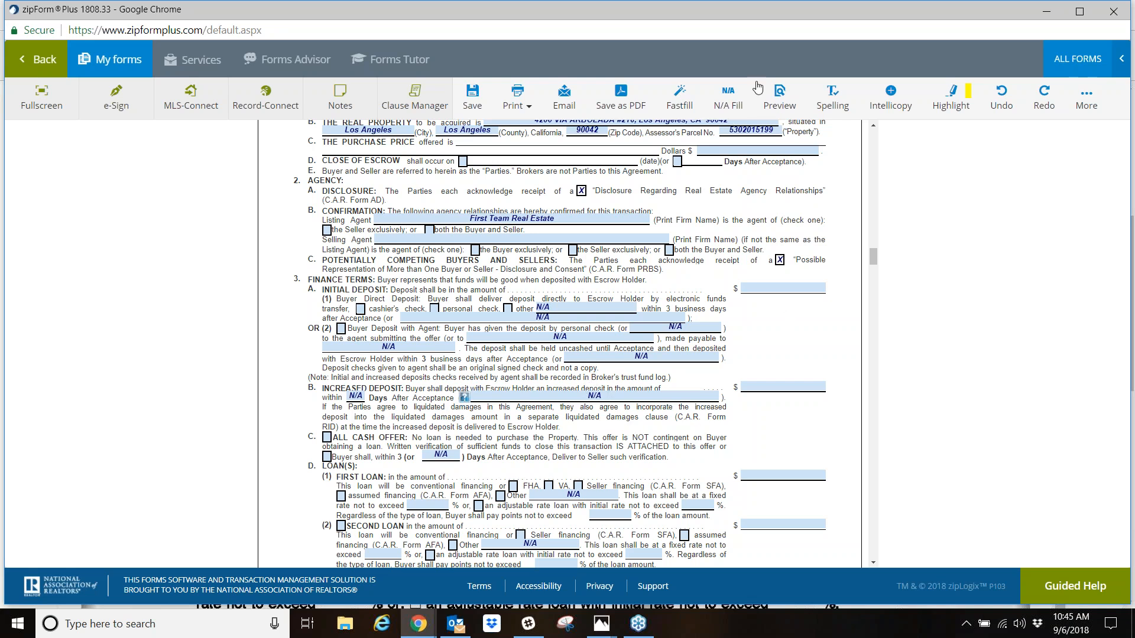
{"action": "left_click", "coordinate": [729, 99]}
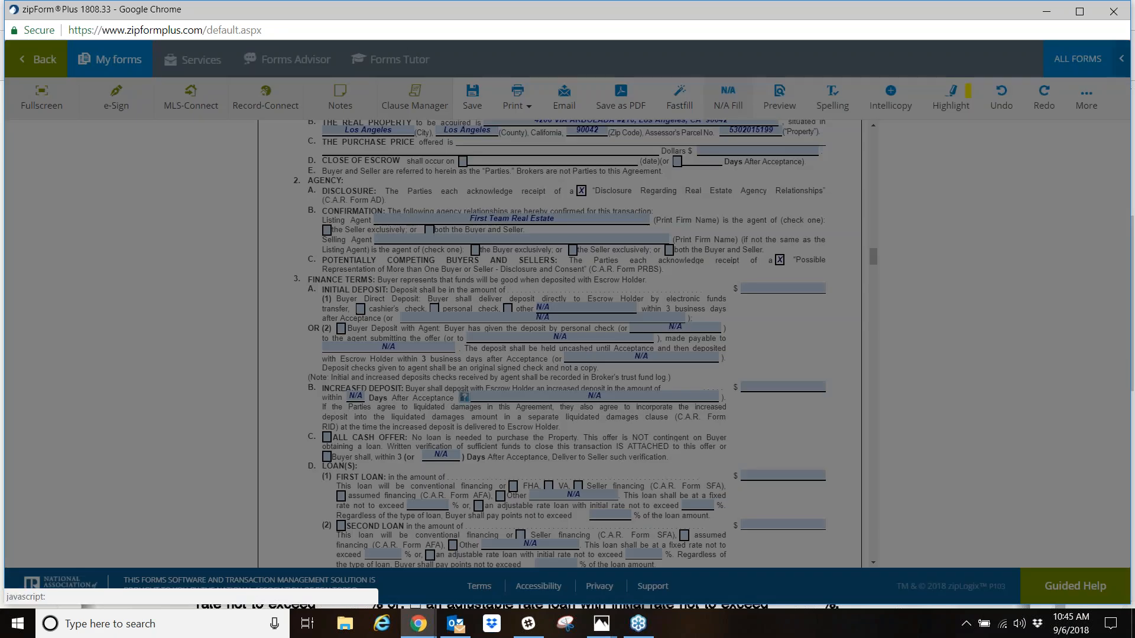
{"action": "left_click", "coordinate": [671, 234]}
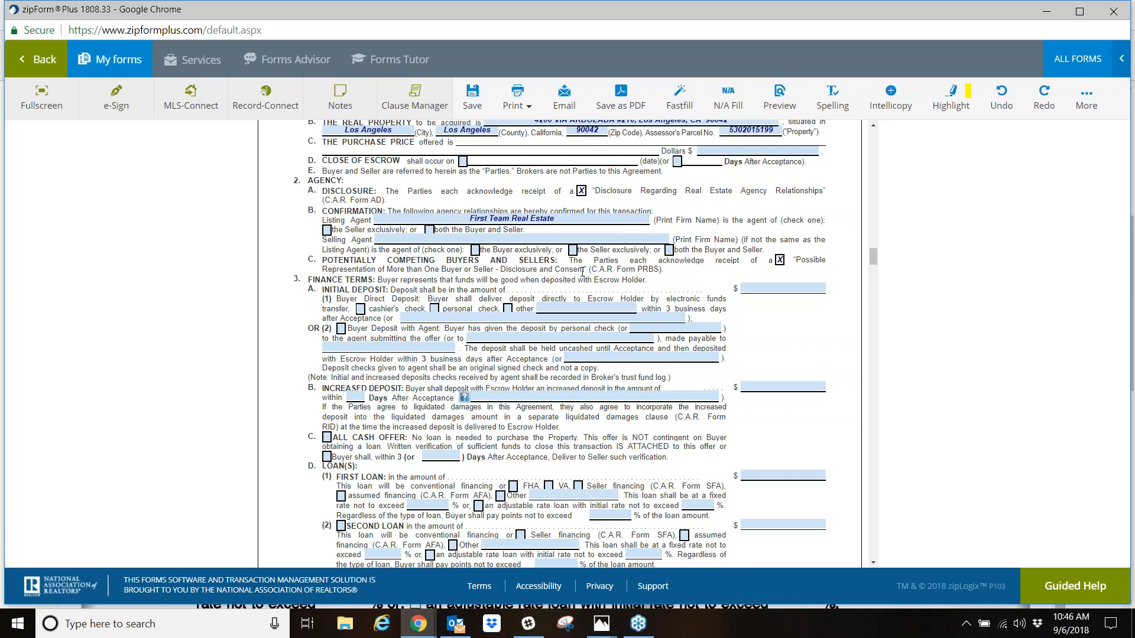
- Return to the transaction's documents, open the Agent Visual Inspection Disclosure, and examine its property and room-by-room inspection fields
{"action": "left_click", "coordinate": [40, 59]}
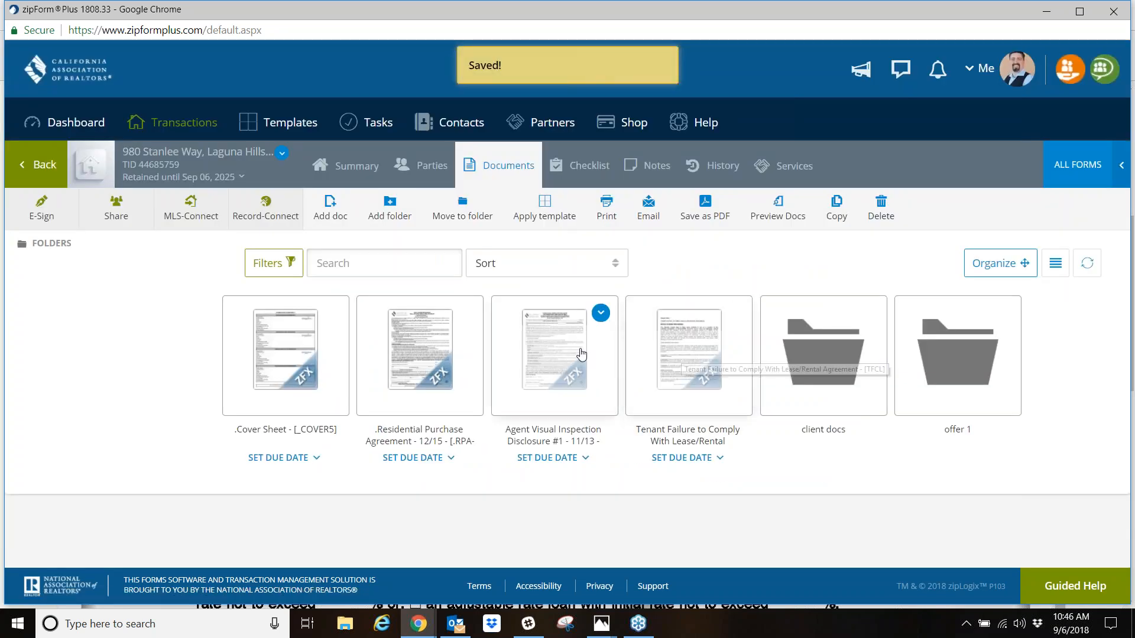
{"action": "left_click", "coordinate": [565, 354]}
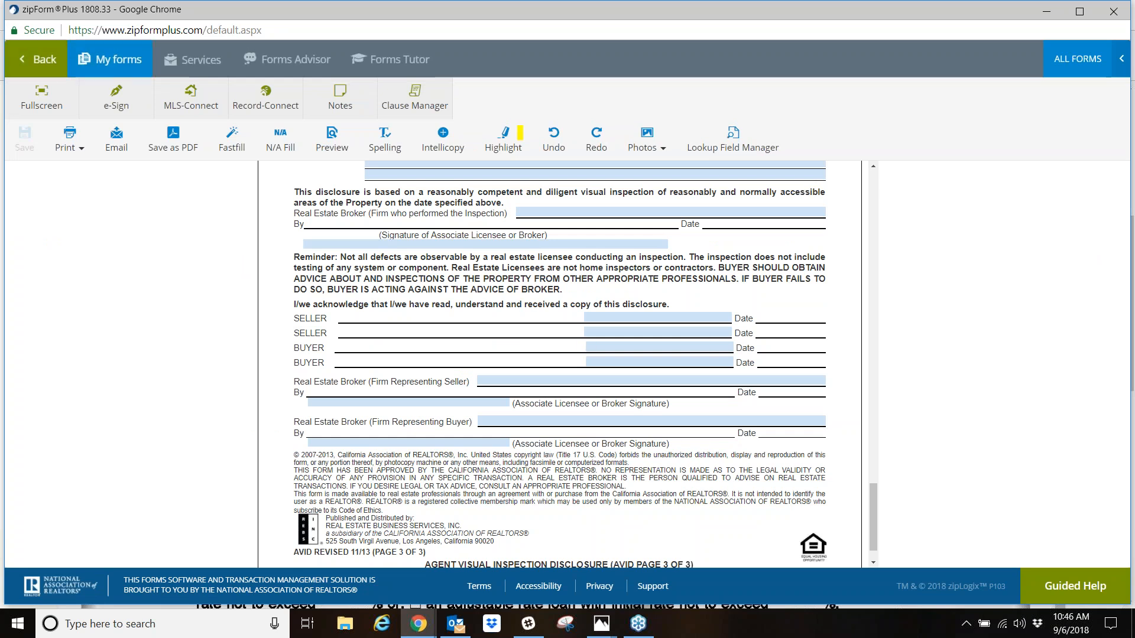
{"action": "scroll", "coordinate": [637, 171], "scroll_direction": "up", "scroll_amount": 3}
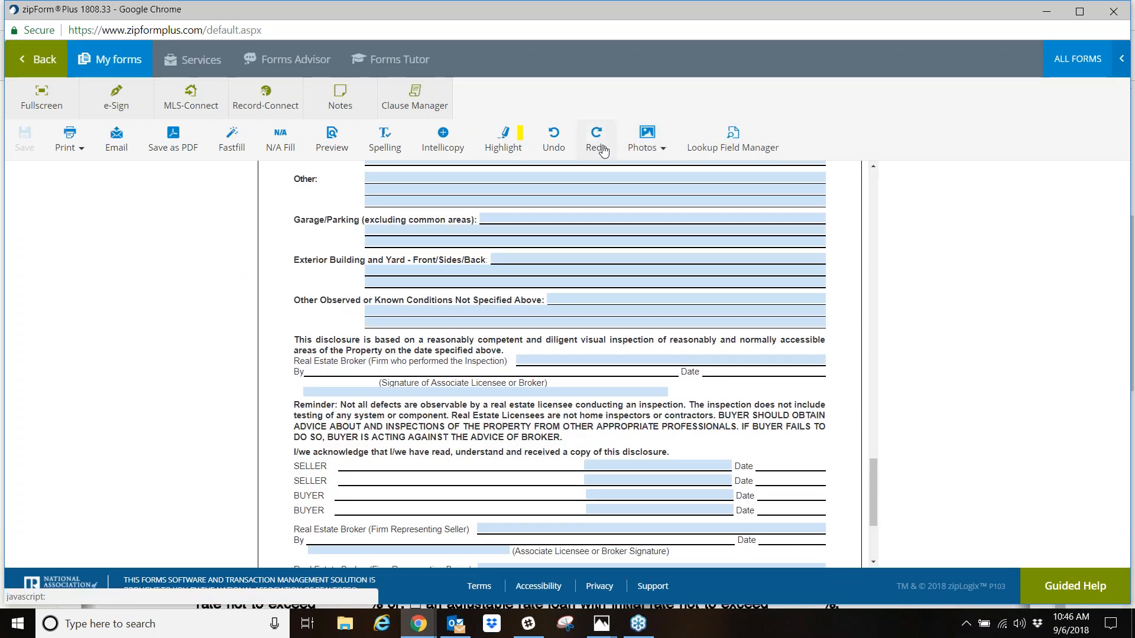
{"action": "scroll", "coordinate": [547, 367], "scroll_direction": "up", "scroll_amount": 15}
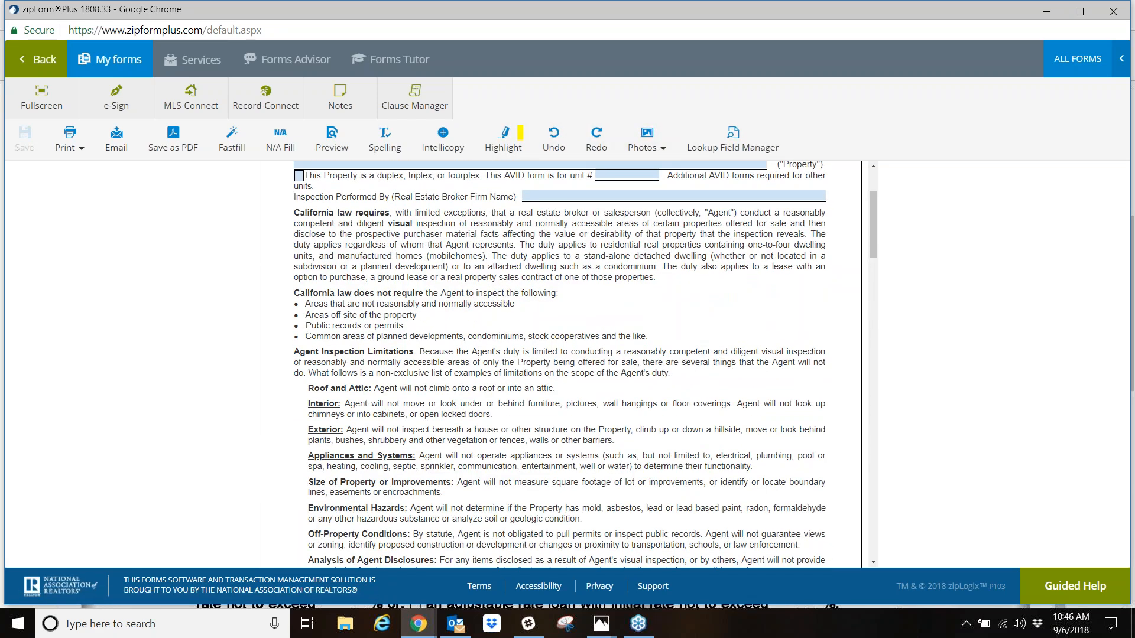
{"action": "scroll", "coordinate": [559, 364], "scroll_direction": "down", "scroll_amount": 15}
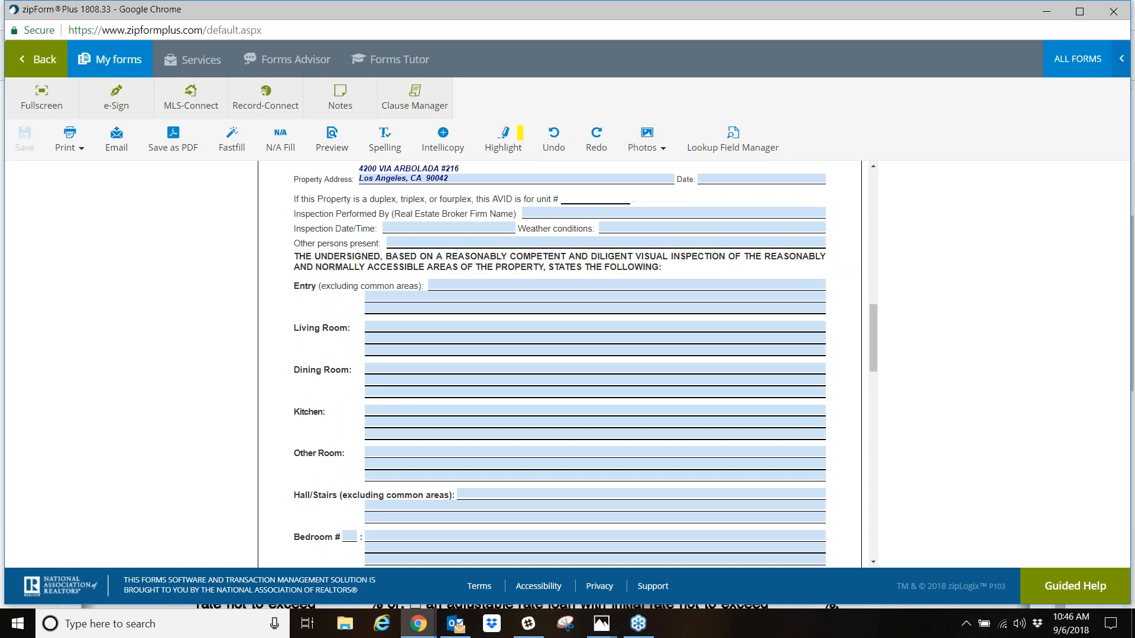
{"action": "scroll", "coordinate": [571, 393], "scroll_direction": "up", "scroll_amount": 12}
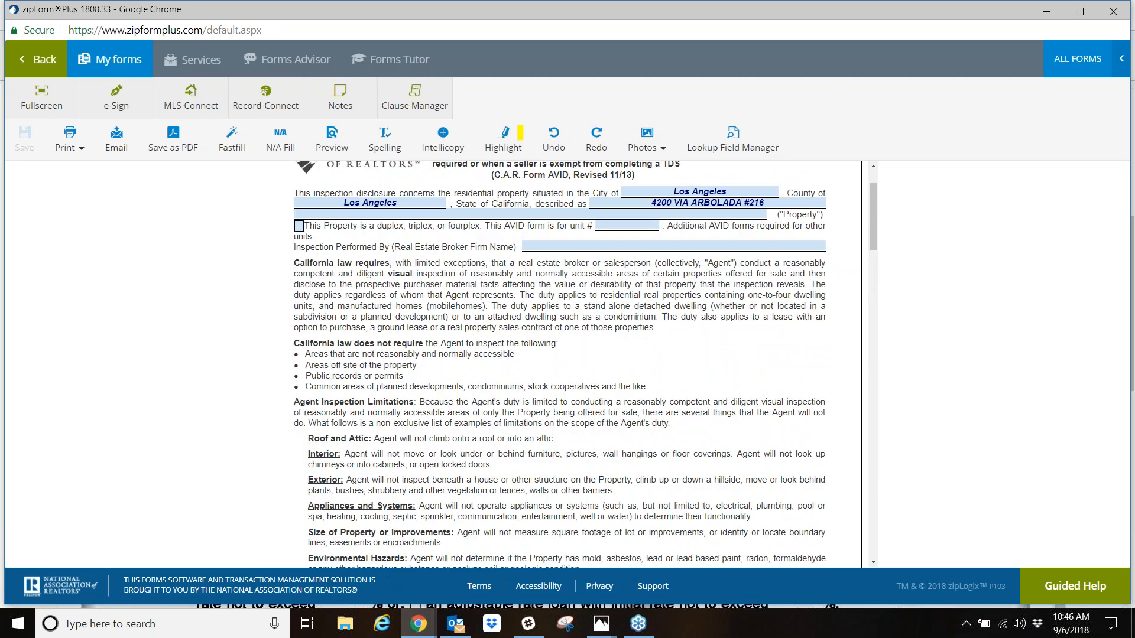
{"action": "scroll", "coordinate": [553, 363], "scroll_direction": "up", "scroll_amount": 2}
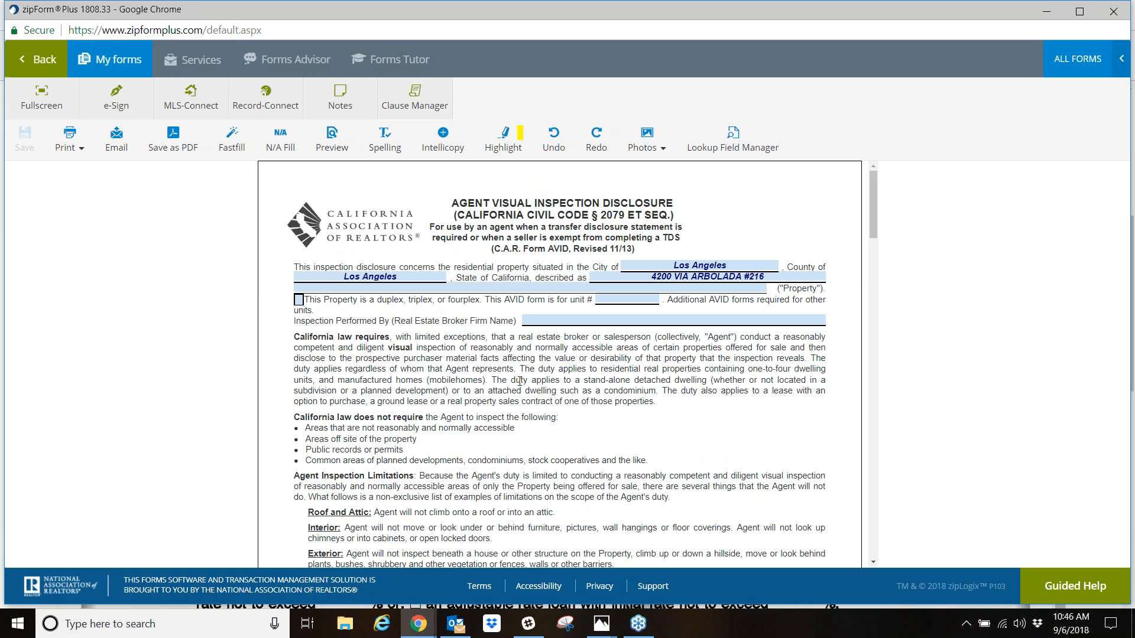
{"action": "scroll", "coordinate": [491, 338], "scroll_direction": "down", "scroll_amount": 12}
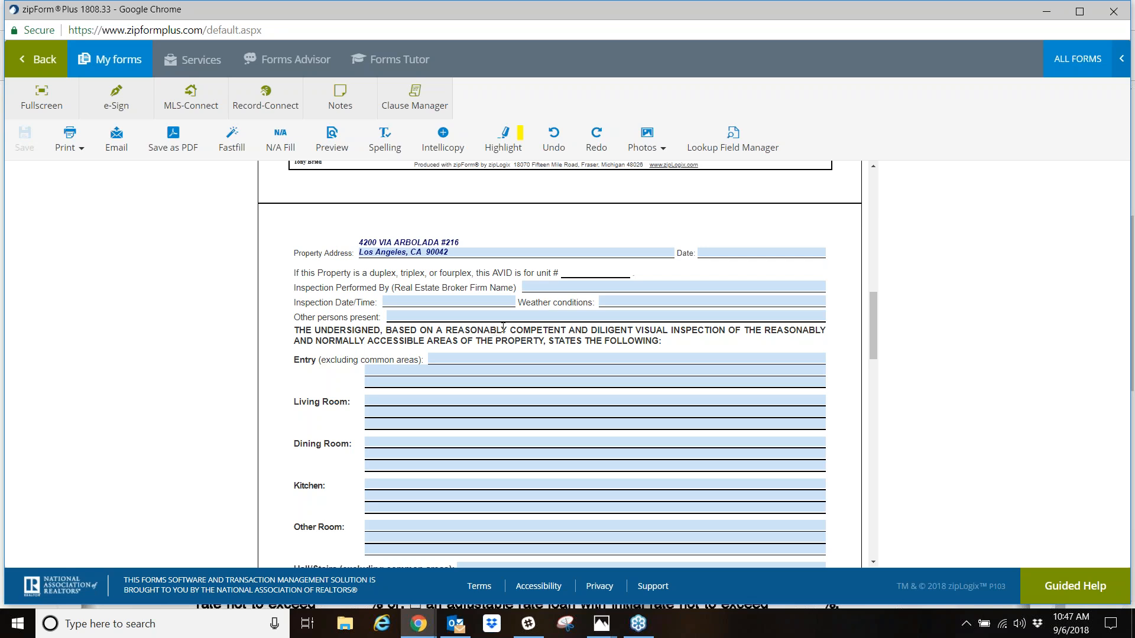
- Enter "Rain Don't seem to drain anywhere." as the disclosure's Entry inspection remark
{"action": "scroll", "coordinate": [653, 282], "scroll_direction": "down", "scroll_amount": 2}
{"action": "scroll", "coordinate": [653, 282], "scroll_direction": "up", "scroll_amount": 1}
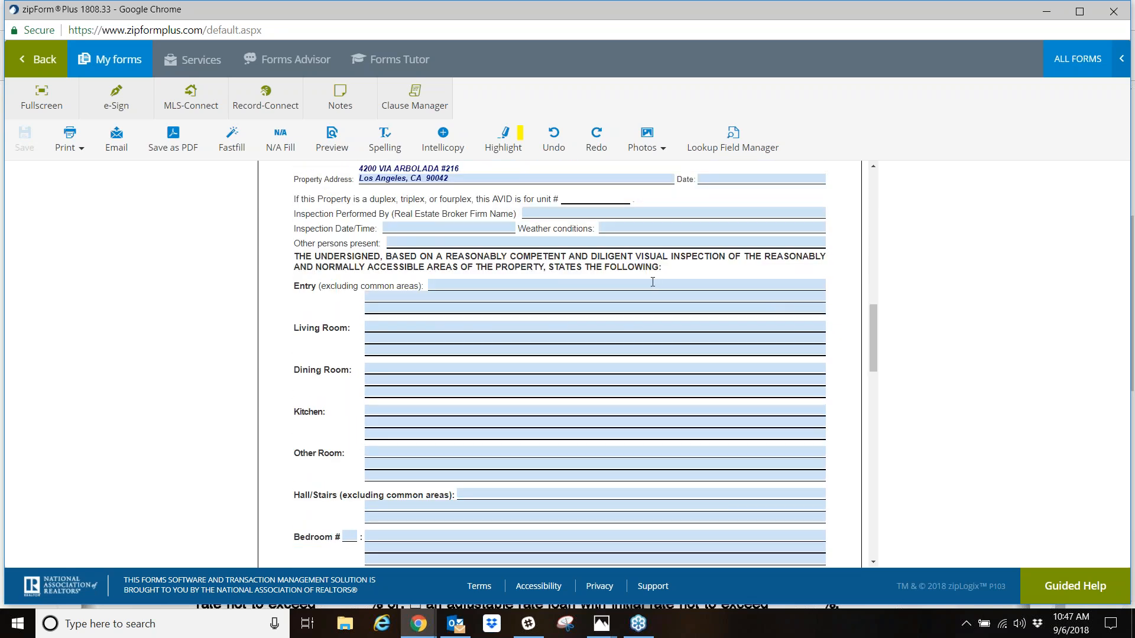
{"action": "scroll", "coordinate": [653, 282], "scroll_direction": "up", "scroll_amount": 4}
{"action": "scroll", "coordinate": [580, 297], "scroll_direction": "down", "scroll_amount": 5}
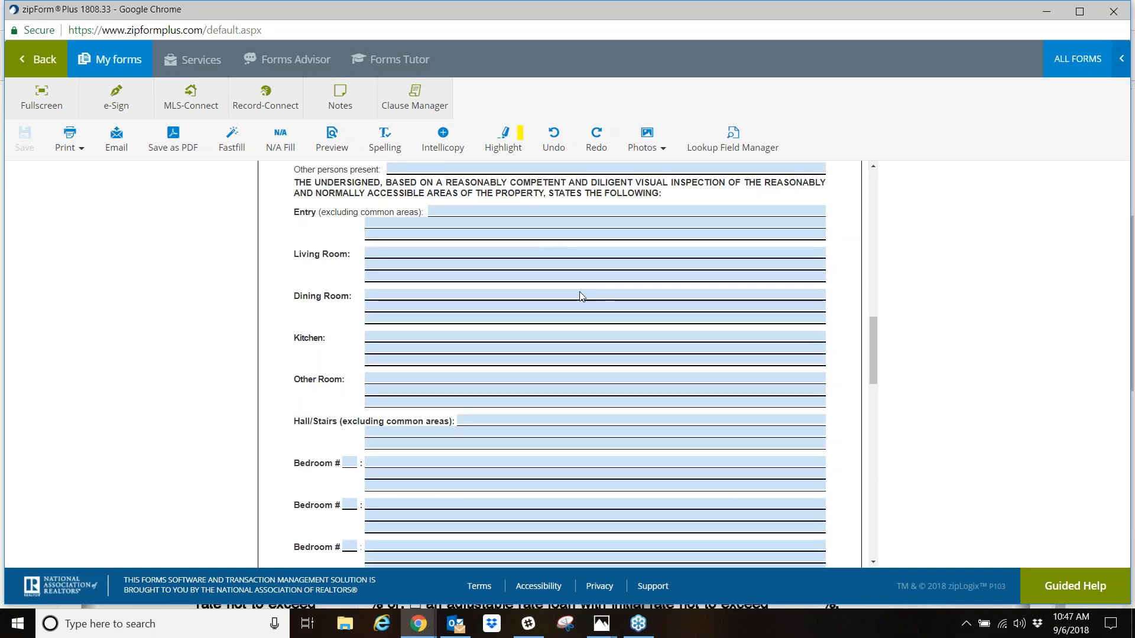
{"action": "left_click", "coordinate": [473, 209]}
{"action": "type", "text": "Rain"}
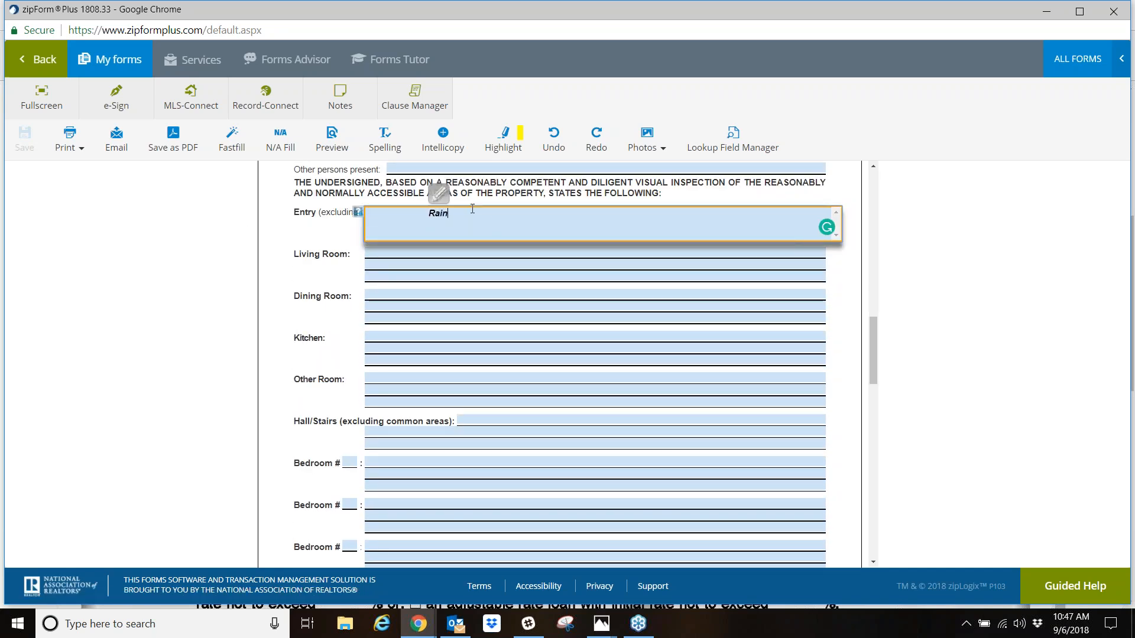
{"action": "type", "text": " Don't seem to drain anywhere."}
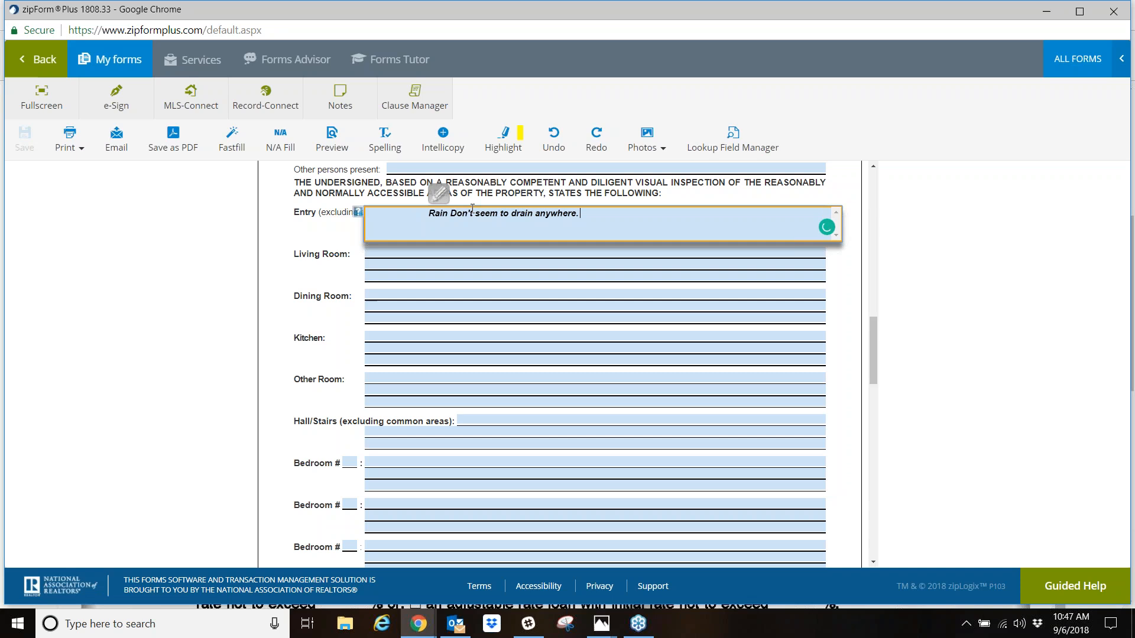
{"action": "left_click", "coordinate": [668, 285]}
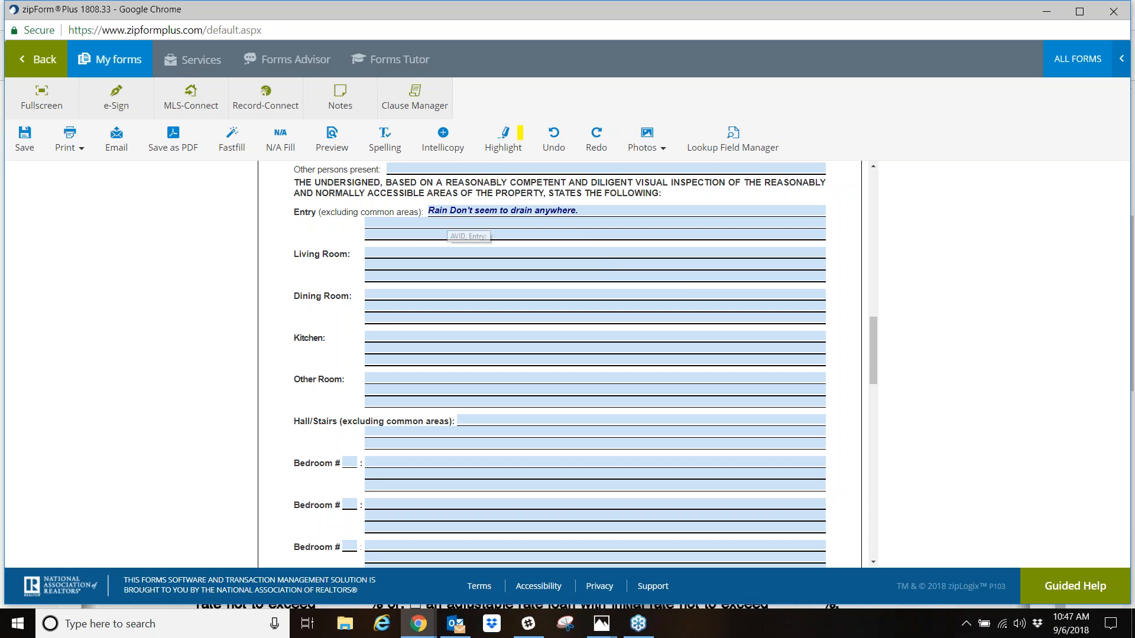
- Correct the capitalized "Don't" in the Entry remark to lowercase "don't"
{"action": "left_click", "coordinate": [451, 212]}
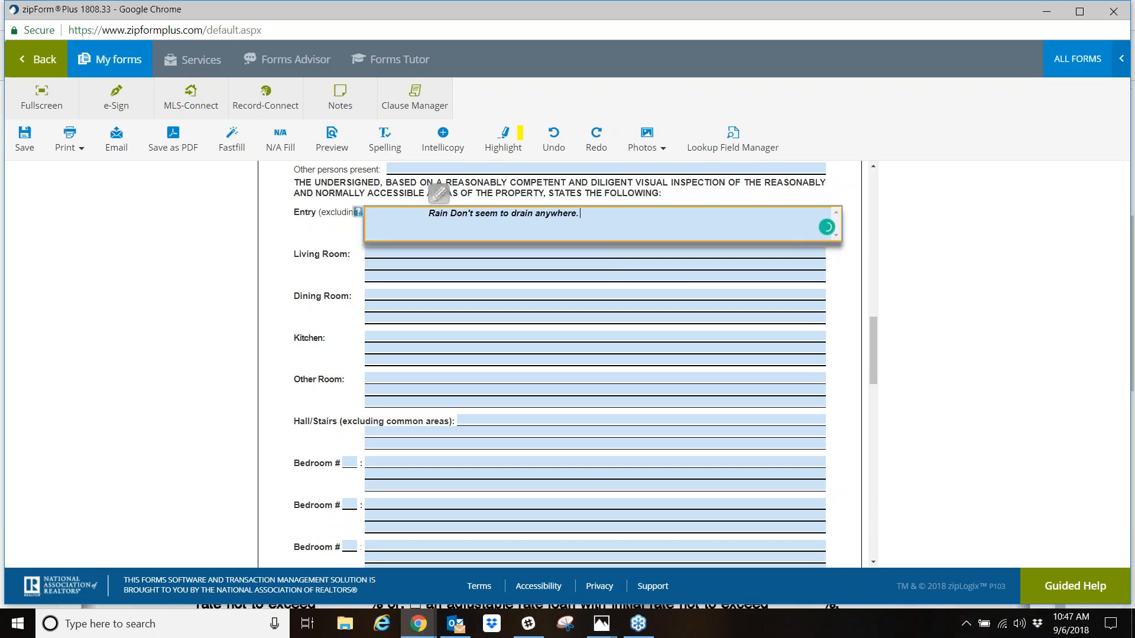
{"action": "type", "text": "d"}
{"action": "key", "text": "BackSpace"}
{"action": "key", "text": "BackSpace"}
{"action": "type", "text": "d"}
{"action": "left_click", "coordinate": [478, 295]}
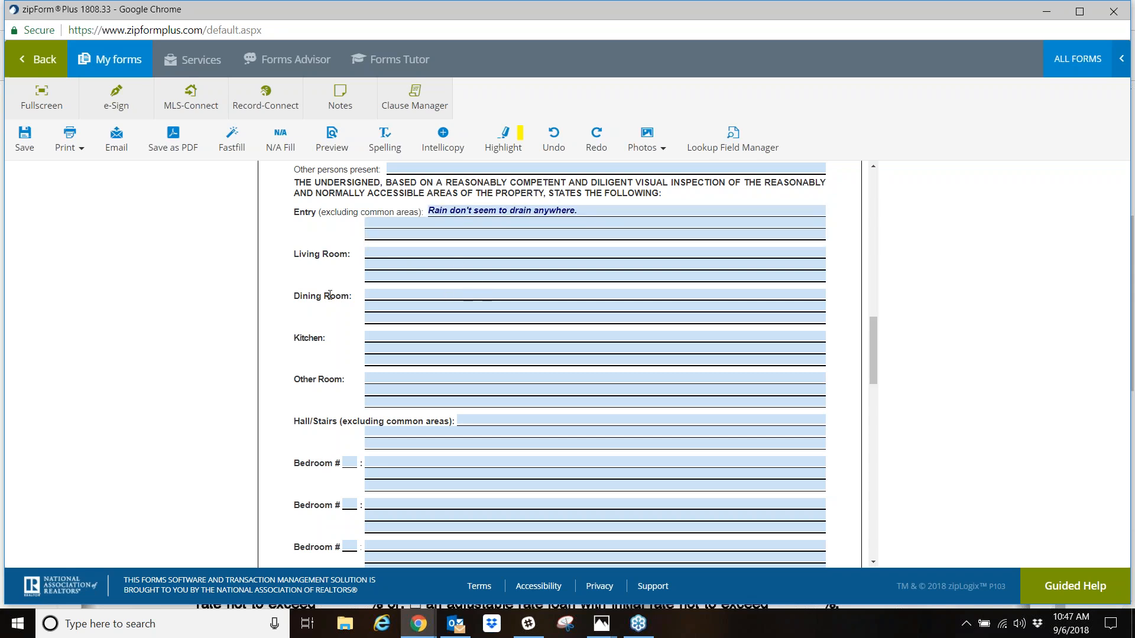
- Attach the photo defects2.gif from the Home Defects! folder, captioned "Rain gutters at entry", and place its marker beside the Entry remark
{"action": "left_click", "coordinate": [652, 154]}
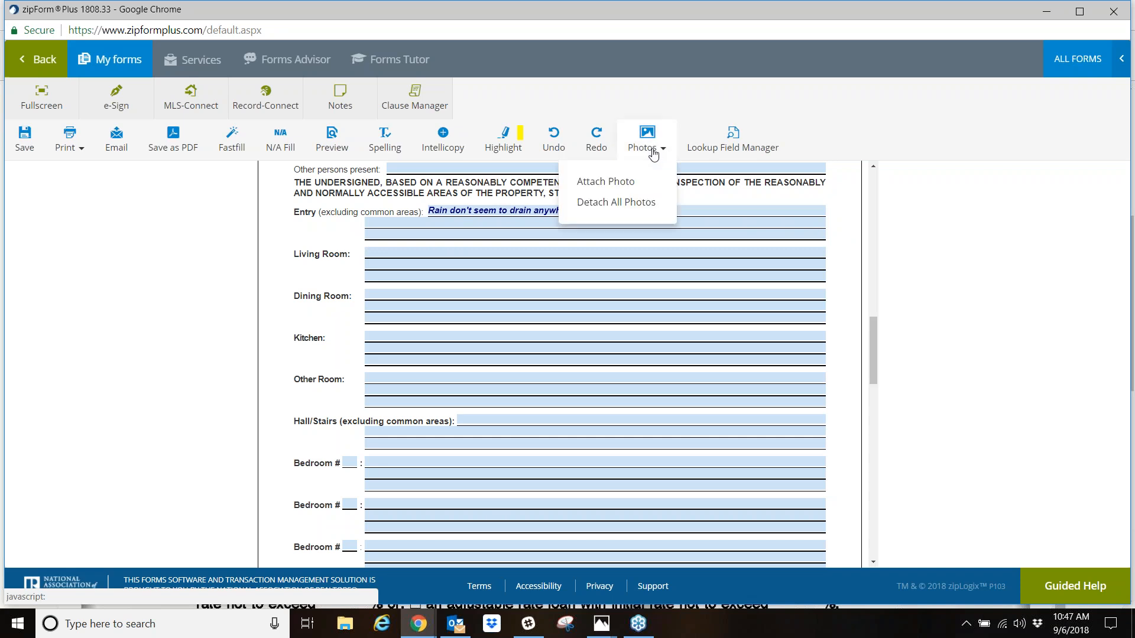
{"action": "left_click", "coordinate": [612, 189]}
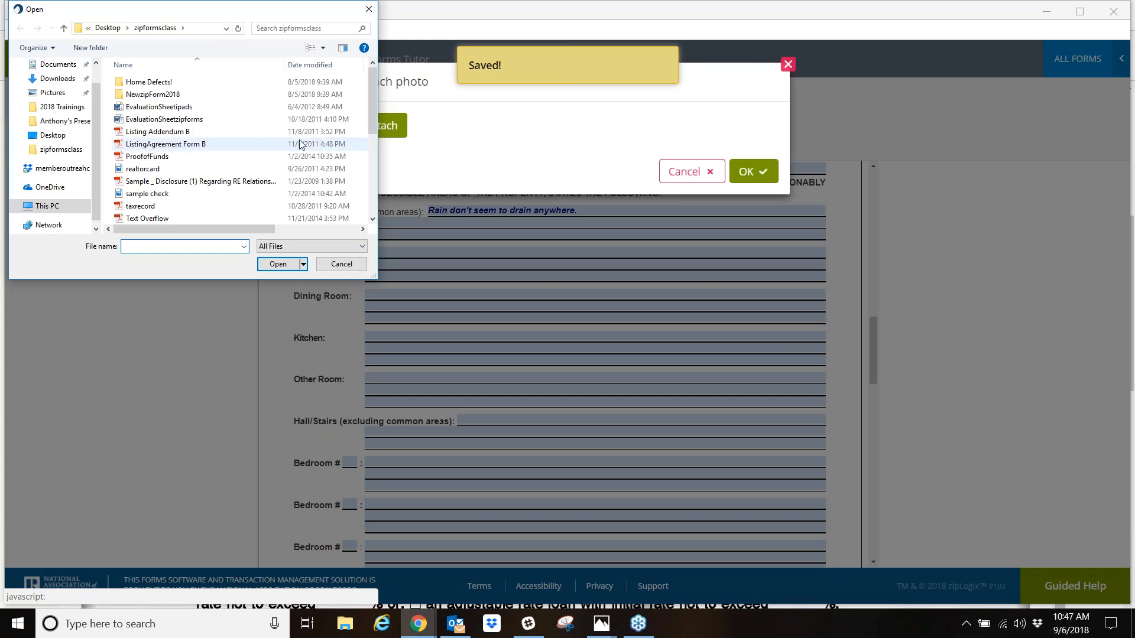
{"action": "double_click", "coordinate": [145, 82]}
{"action": "double_click", "coordinate": [281, 97]}
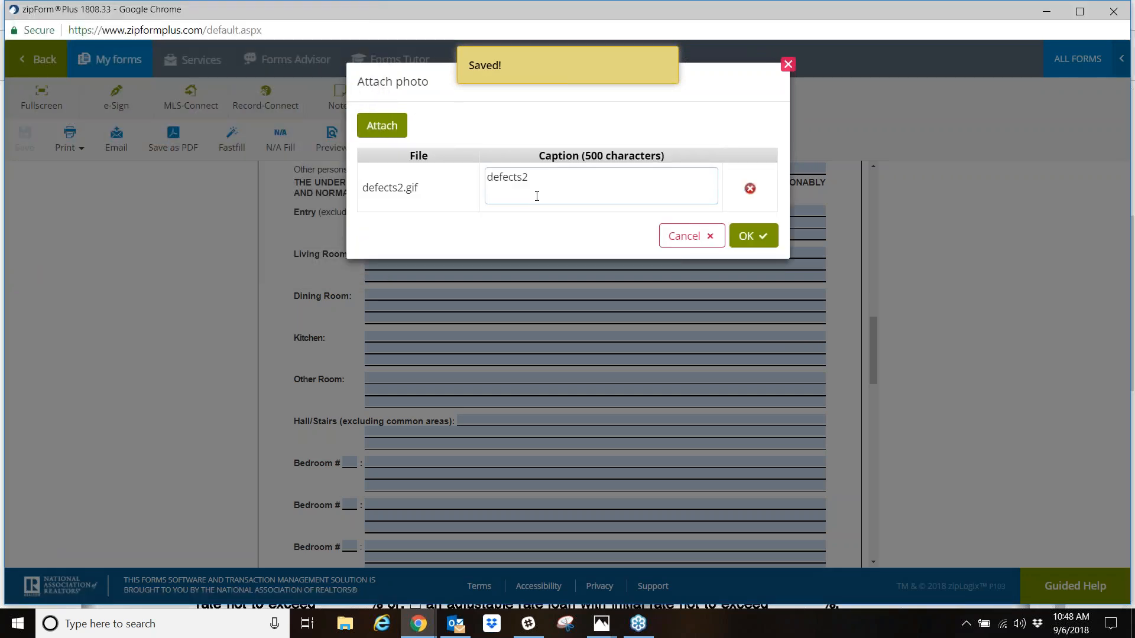
{"action": "double_click", "coordinate": [547, 182]}
{"action": "type", "text": "Rain gutters at entry"}
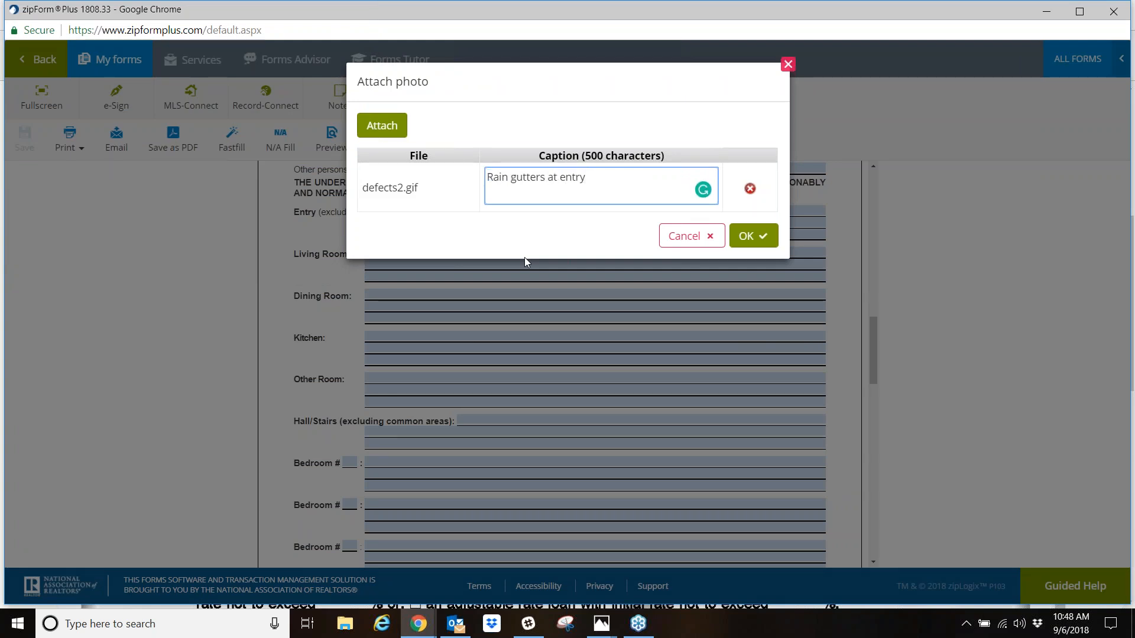
{"action": "left_click", "coordinate": [748, 237]}
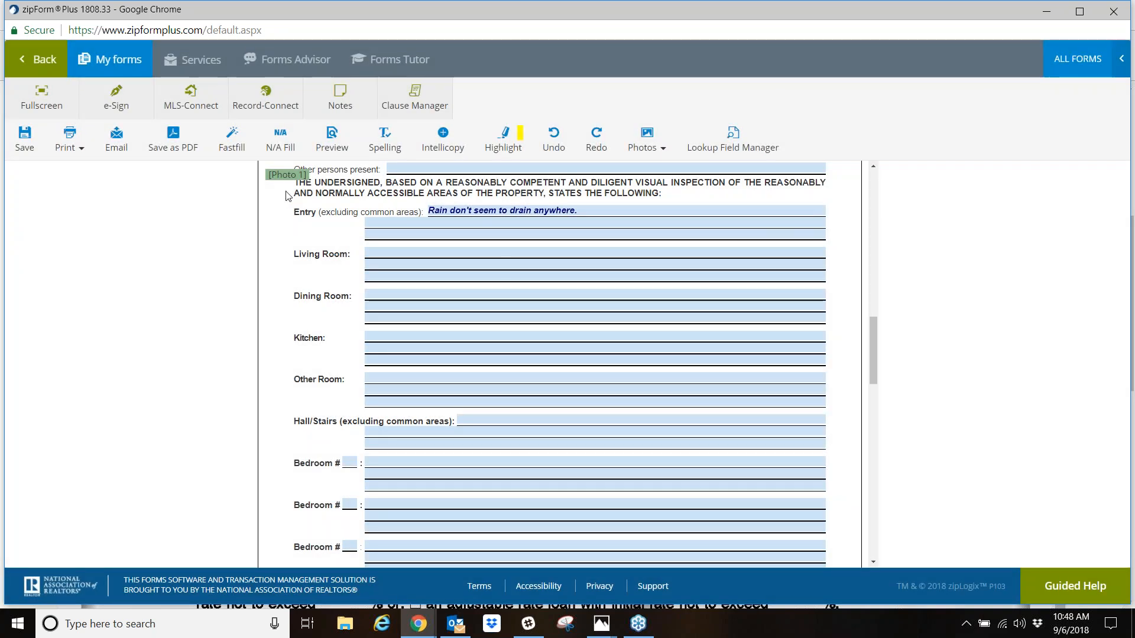
{"action": "left_click_drag", "start_coordinate": [387, 214], "coordinate": [617, 209]}
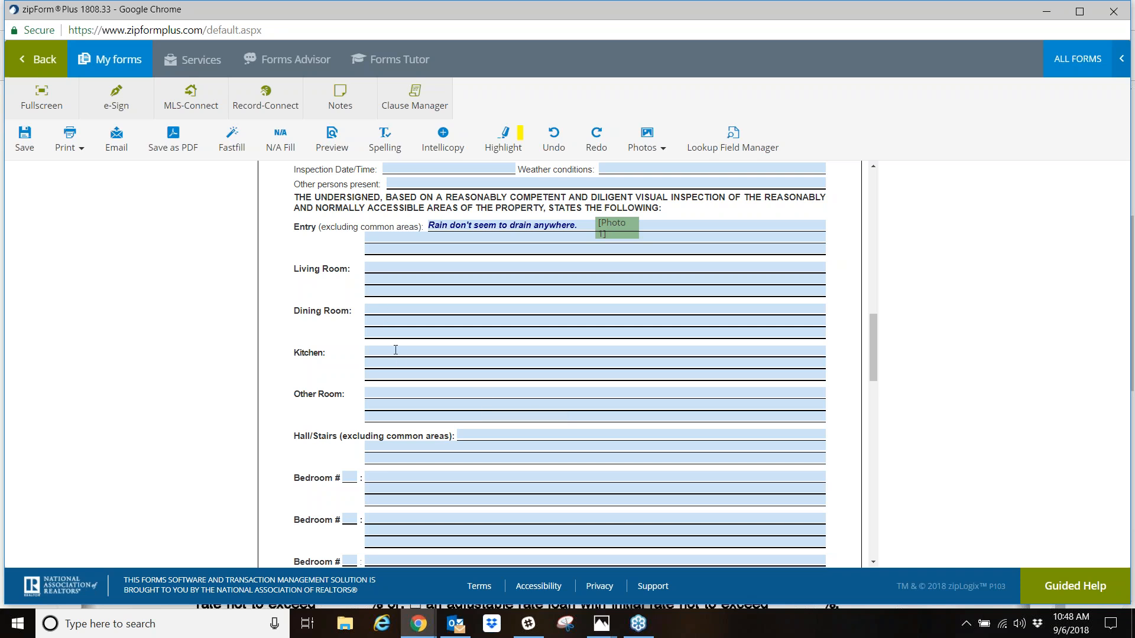
- Enter "Floor damage near sliding glass door." as the Dining Room inspection remark
{"action": "left_click", "coordinate": [421, 310]}
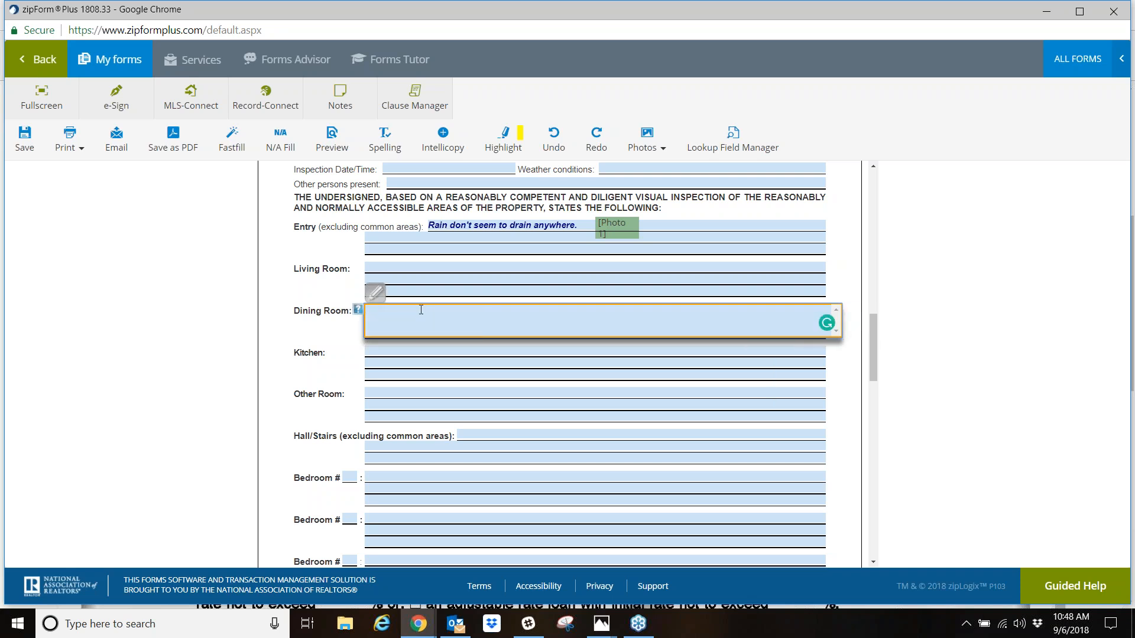
{"action": "type", "text": "Floor damage near sliding glass door."}
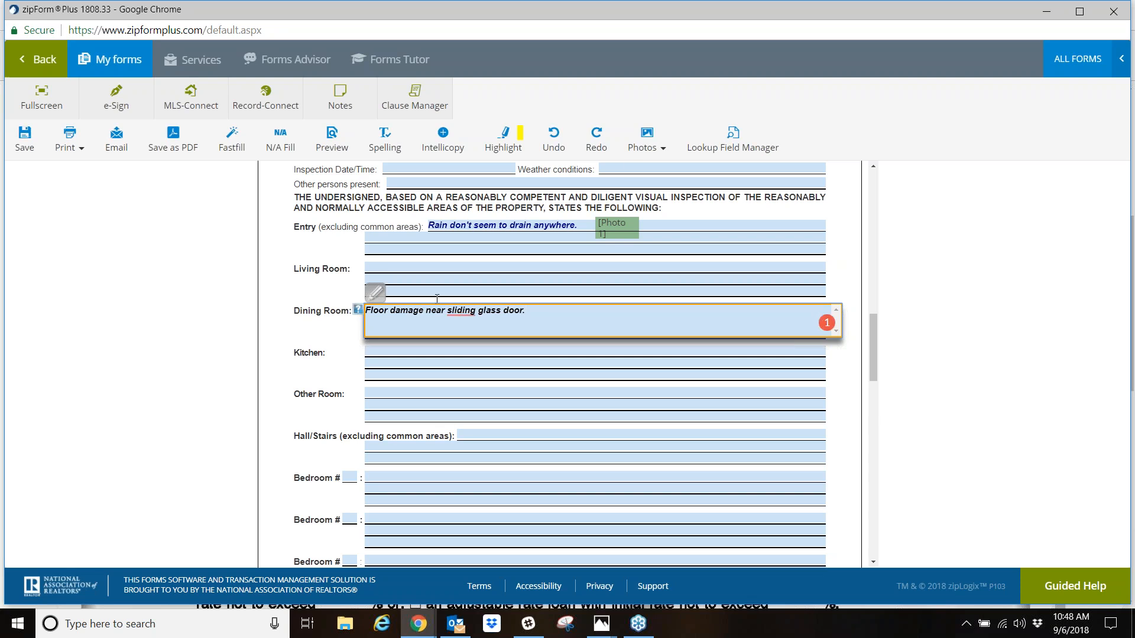
- Attach the photo defect4.jpg, captioned "floor near sliding glass door in dining area", and place its marker beside the Dining Room remark
{"action": "left_click", "coordinate": [654, 148]}
{"action": "left_click", "coordinate": [619, 185]}
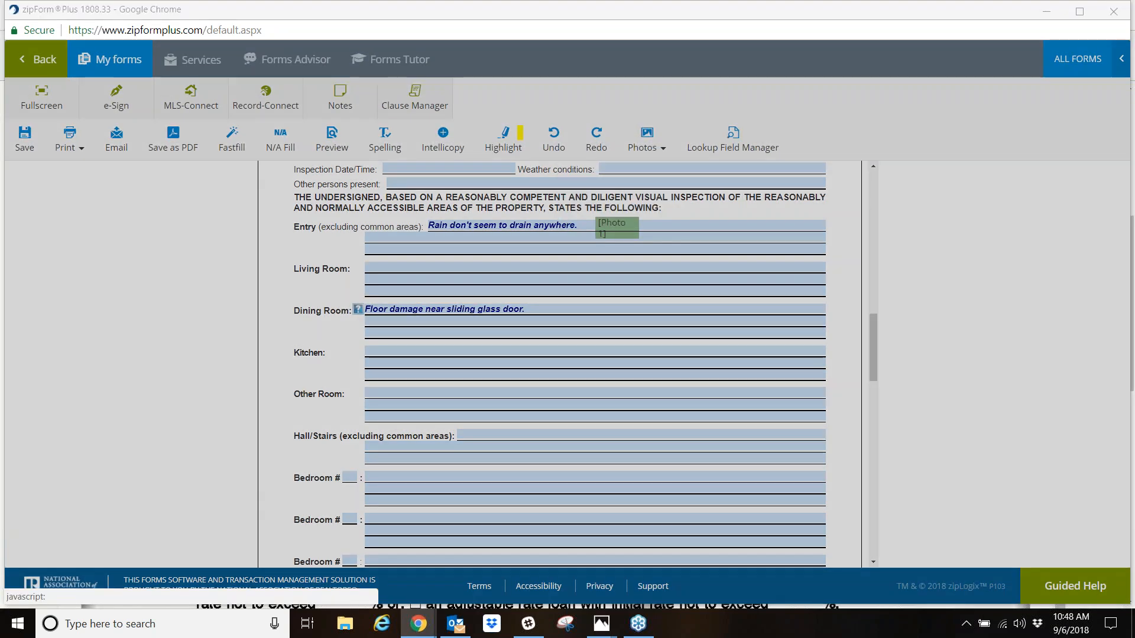
{"action": "left_click", "coordinate": [157, 100]}
{"action": "double_click", "coordinate": [158, 101]}
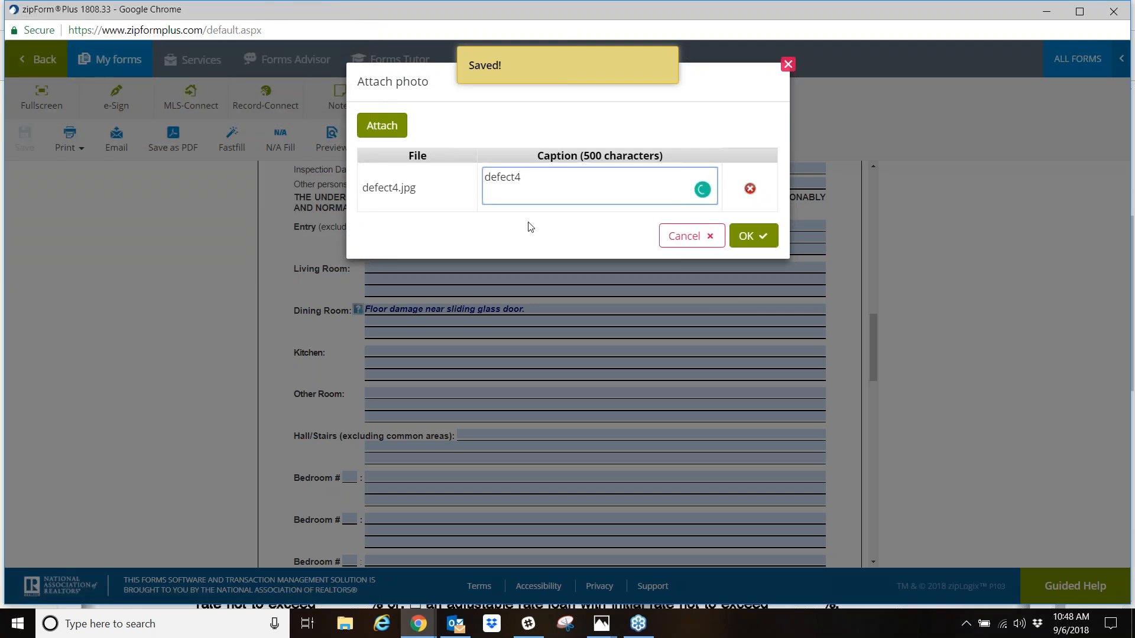
{"action": "left_click_drag", "start_coordinate": [535, 177], "coordinate": [451, 190]}
{"action": "type", "text": "f"}
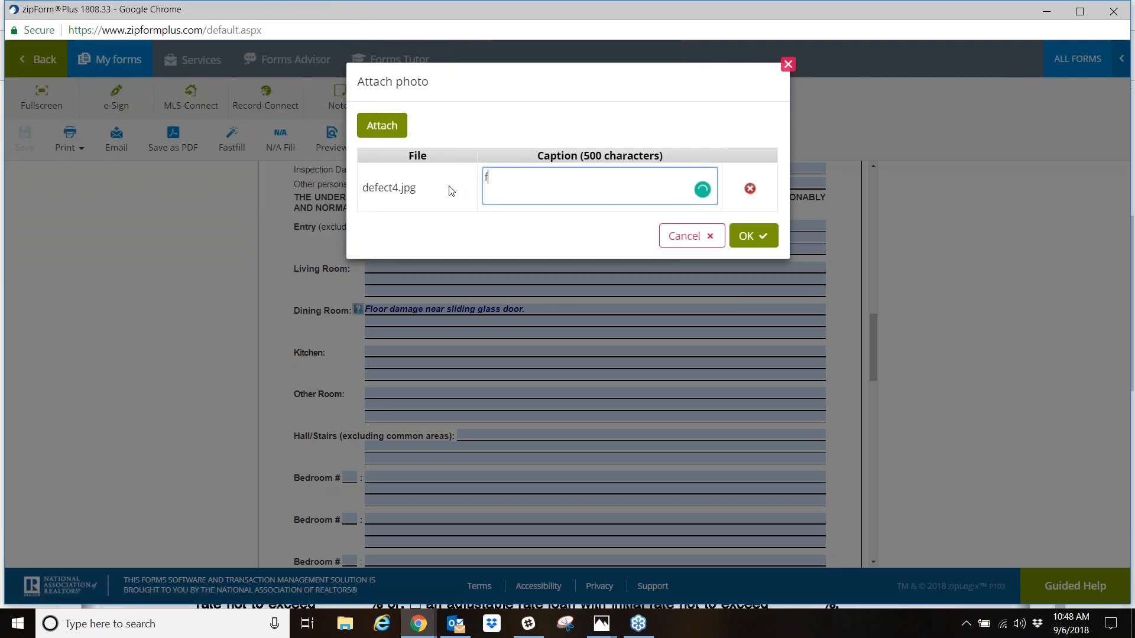
{"action": "type", "text": "loor near sliding glass door in di"}
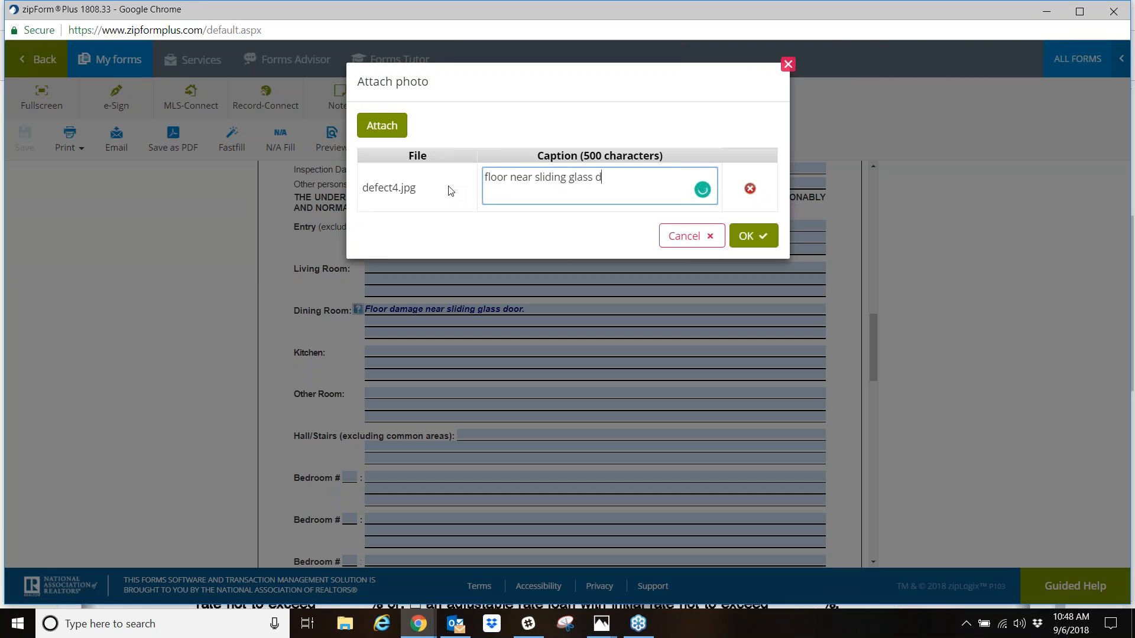
{"action": "type", "text": "ning area"}
{"action": "left_click", "coordinate": [758, 237]}
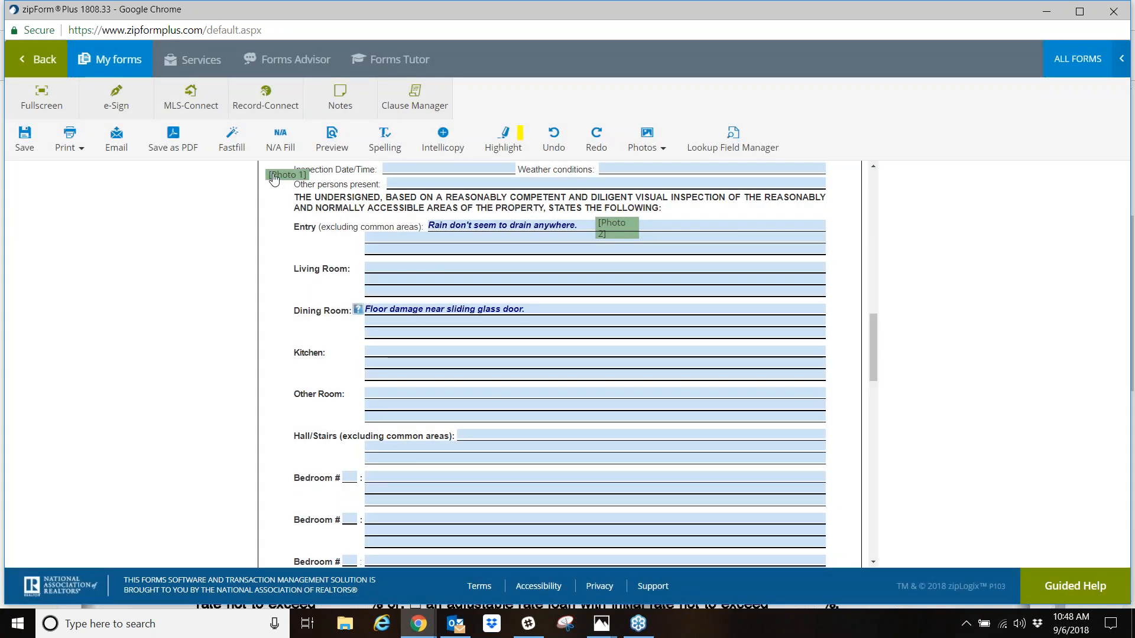
{"action": "mouse_move", "coordinate": [273, 179]}
{"action": "left_mouse_down"}
{"action": "mouse_move", "coordinate": [344, 241]}
{"action": "mouse_move", "coordinate": [493, 304]}
{"action": "mouse_move", "coordinate": [564, 304]}
{"action": "left_mouse_up"}
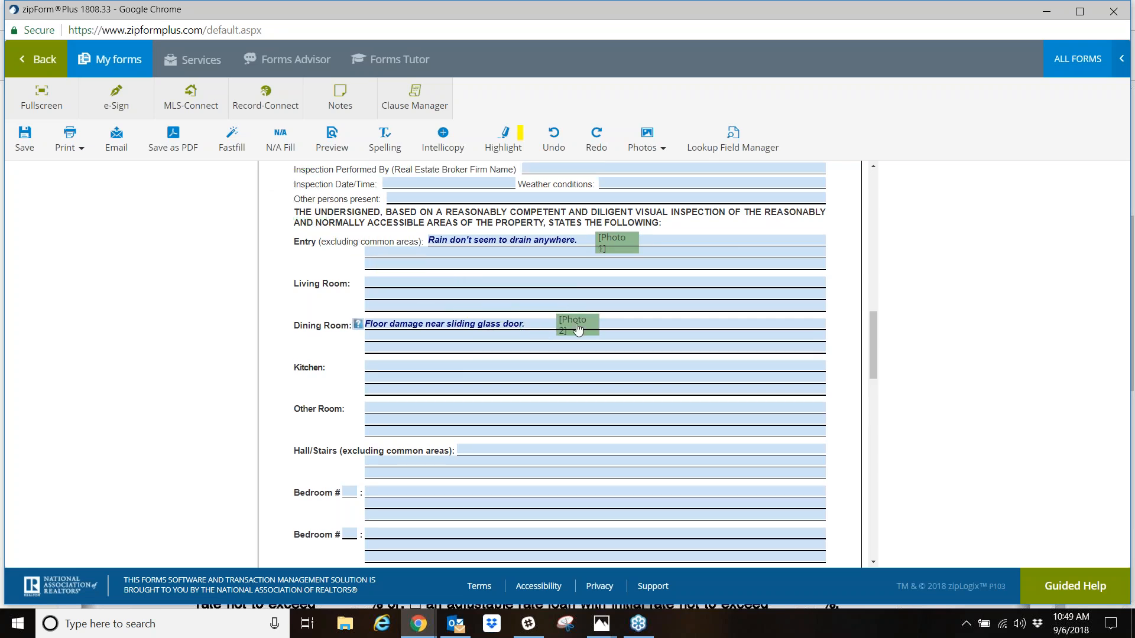
- Examine the disclosure's remaining room, exterior and signature sections through its last page
{"action": "scroll", "coordinate": [549, 344], "scroll_direction": "down", "scroll_amount": 10}
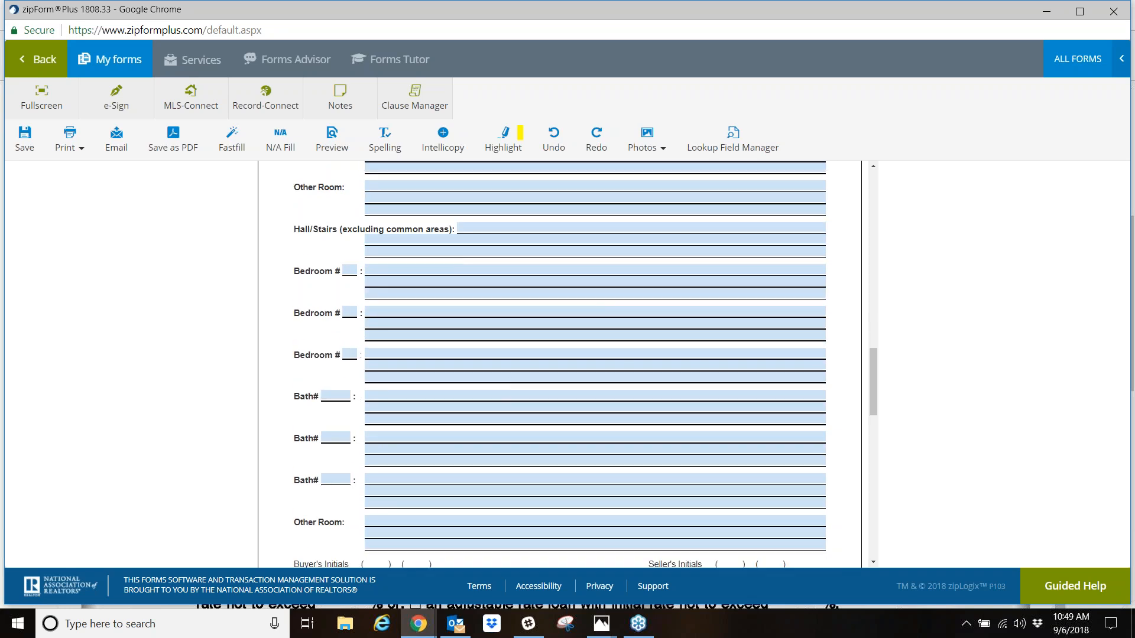
{"action": "scroll", "coordinate": [500, 406], "scroll_direction": "down", "scroll_amount": 5}
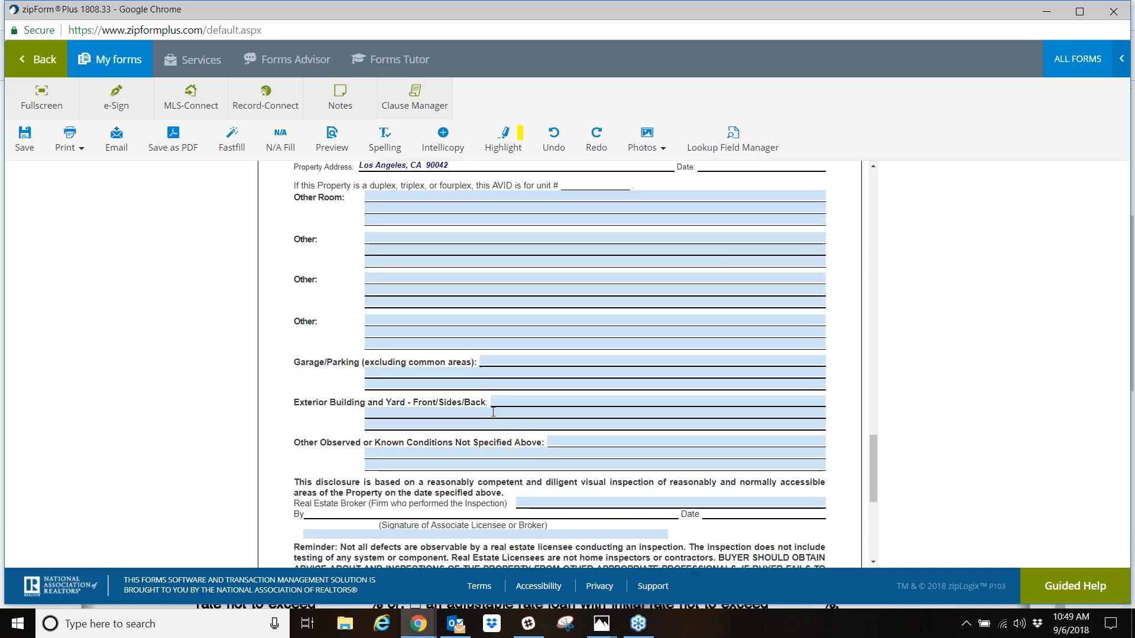
{"action": "scroll", "coordinate": [479, 407], "scroll_direction": "up", "scroll_amount": 7}
{"action": "scroll", "coordinate": [478, 407], "scroll_direction": "up", "scroll_amount": 8}
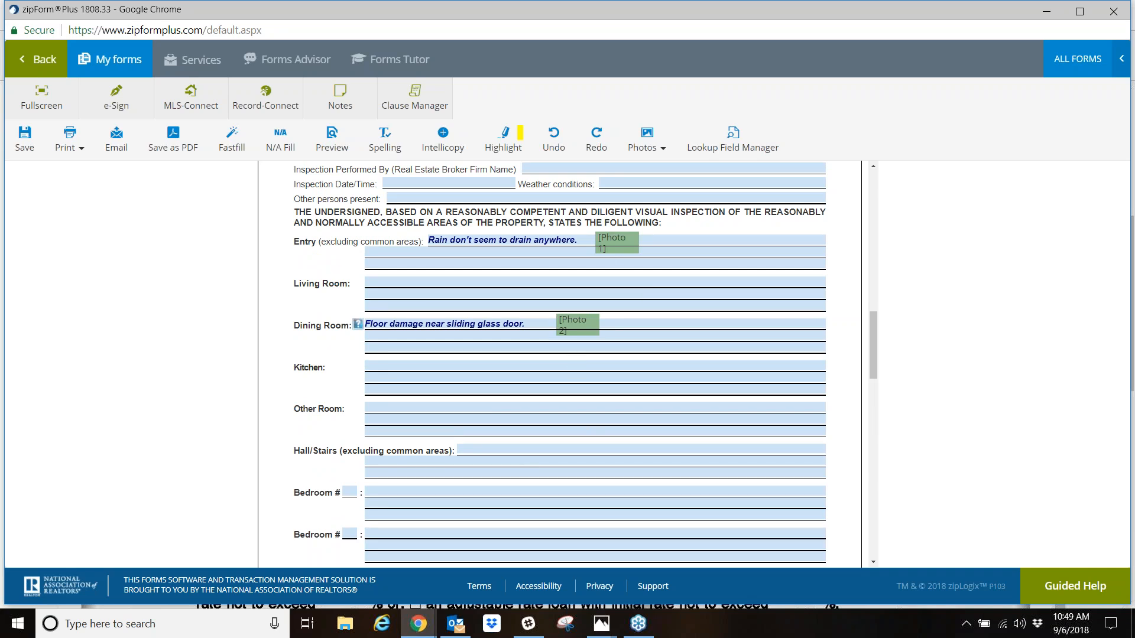
{"action": "scroll", "coordinate": [562, 381], "scroll_direction": "down", "scroll_amount": 10}
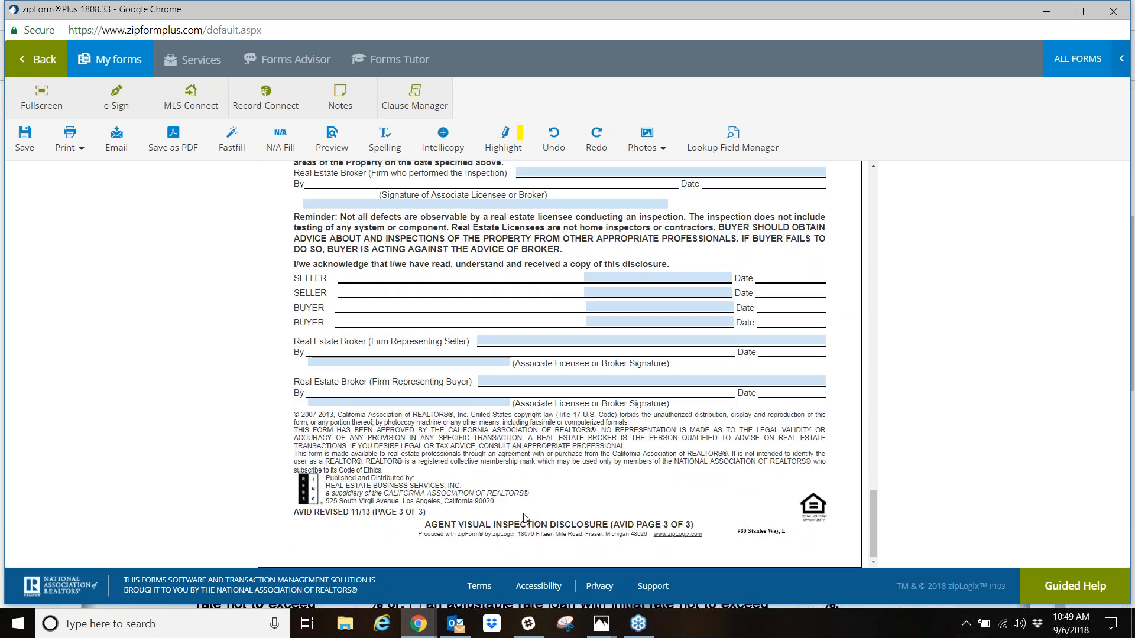
{"action": "scroll", "coordinate": [471, 518], "scroll_direction": "up", "scroll_amount": 12}
{"action": "scroll", "coordinate": [471, 518], "scroll_direction": "down", "scroll_amount": 10}
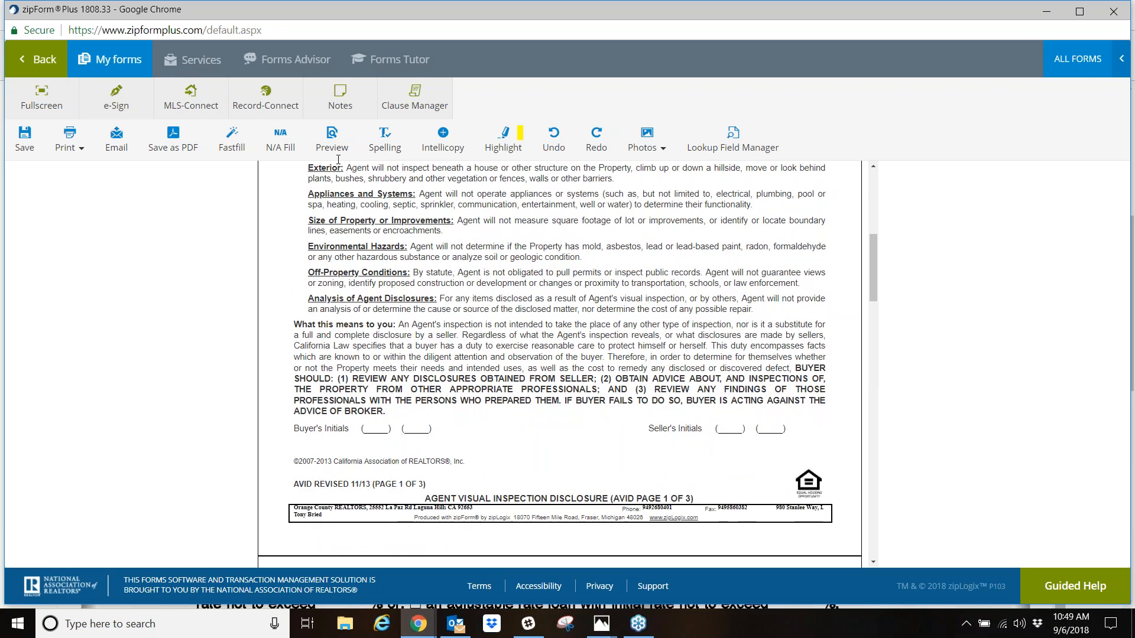
- Preview the Agent Visual Inspection Disclosure and examine its form pages, including the photo markers beside the Entry and Dining Room remarks
{"action": "left_click", "coordinate": [331, 140]}
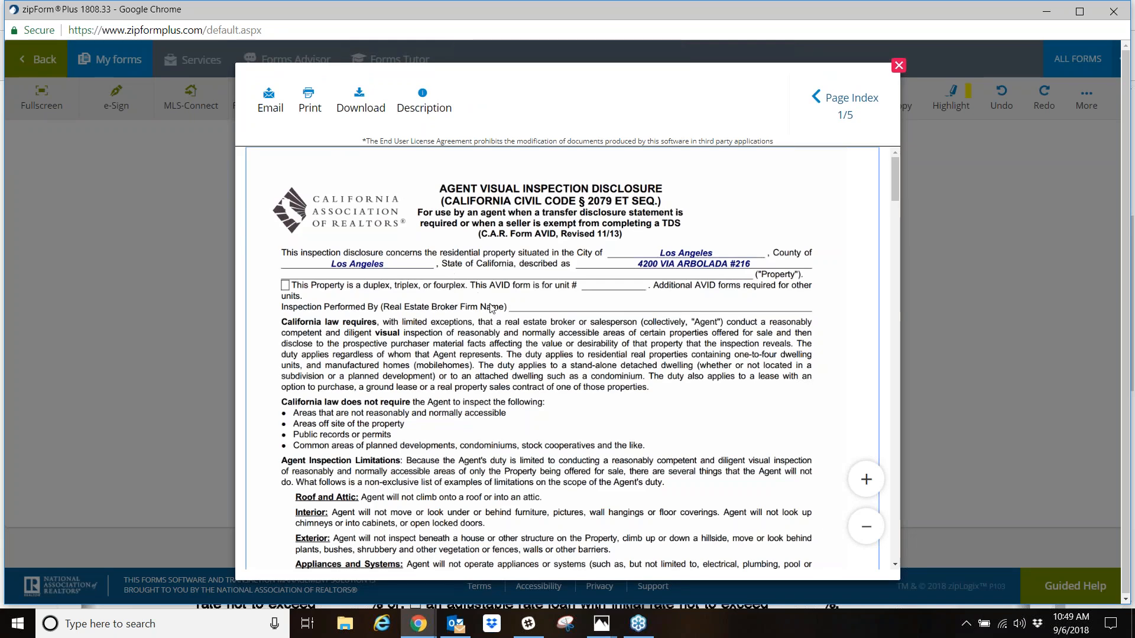
{"action": "scroll", "coordinate": [493, 311], "scroll_direction": "down", "scroll_amount": 1}
{"action": "scroll", "coordinate": [523, 249], "scroll_direction": "down", "scroll_amount": 3}
{"action": "scroll", "coordinate": [525, 247], "scroll_direction": "up", "scroll_amount": 2}
{"action": "scroll", "coordinate": [532, 257], "scroll_direction": "down", "scroll_amount": 7}
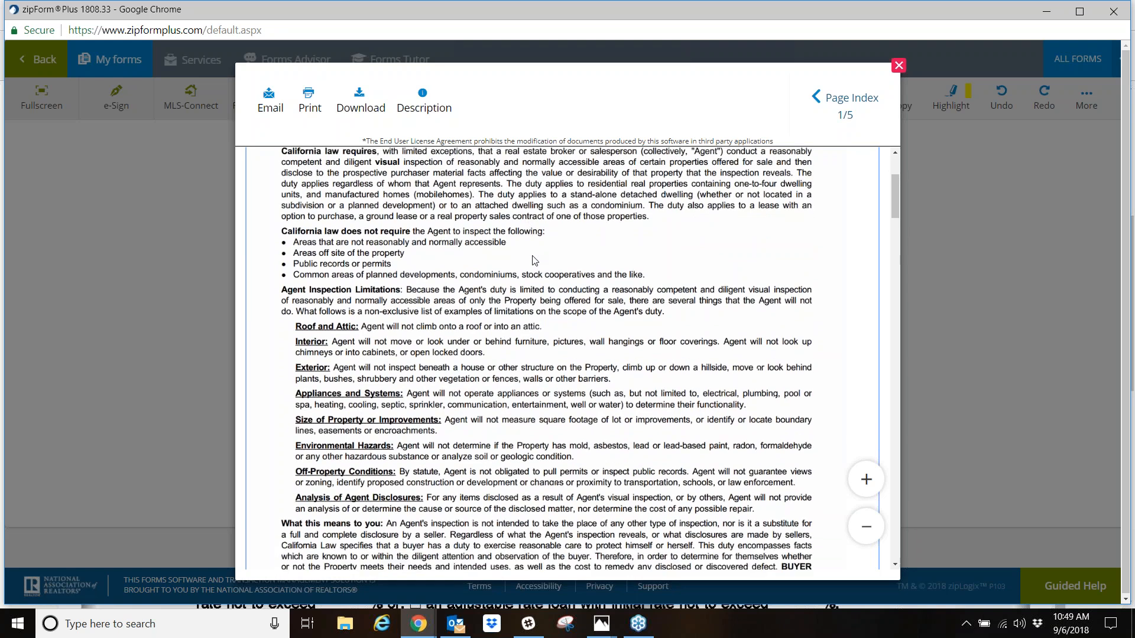
{"action": "scroll", "coordinate": [535, 260], "scroll_direction": "down", "scroll_amount": 2}
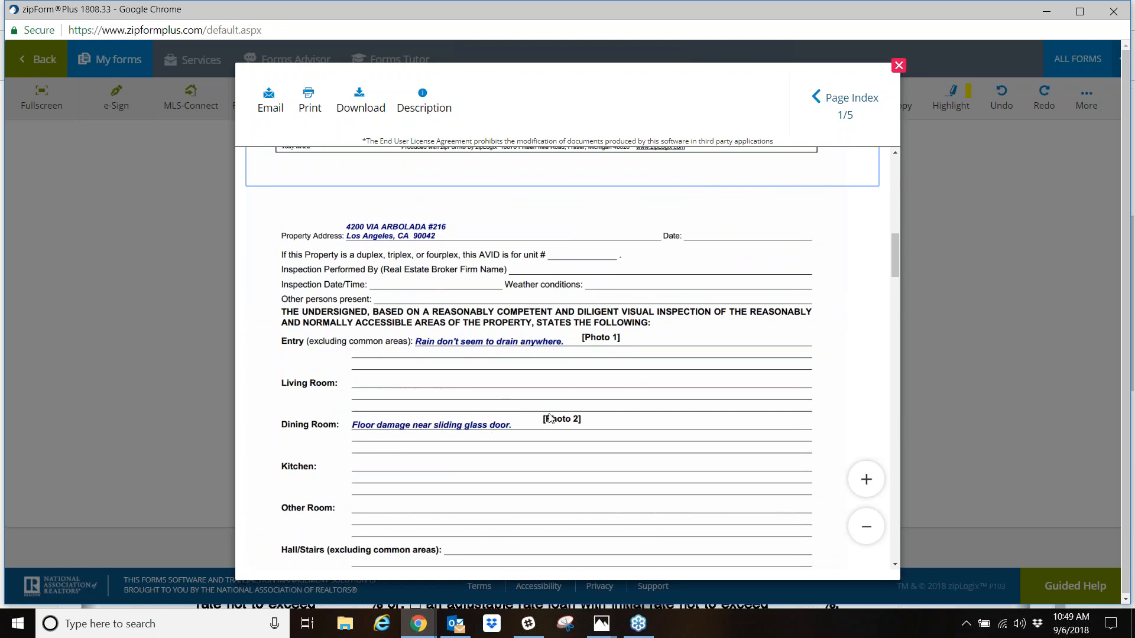
{"action": "scroll", "coordinate": [554, 421], "scroll_direction": "down", "scroll_amount": 1}
{"action": "scroll", "coordinate": [553, 421], "scroll_direction": "down", "scroll_amount": 7}
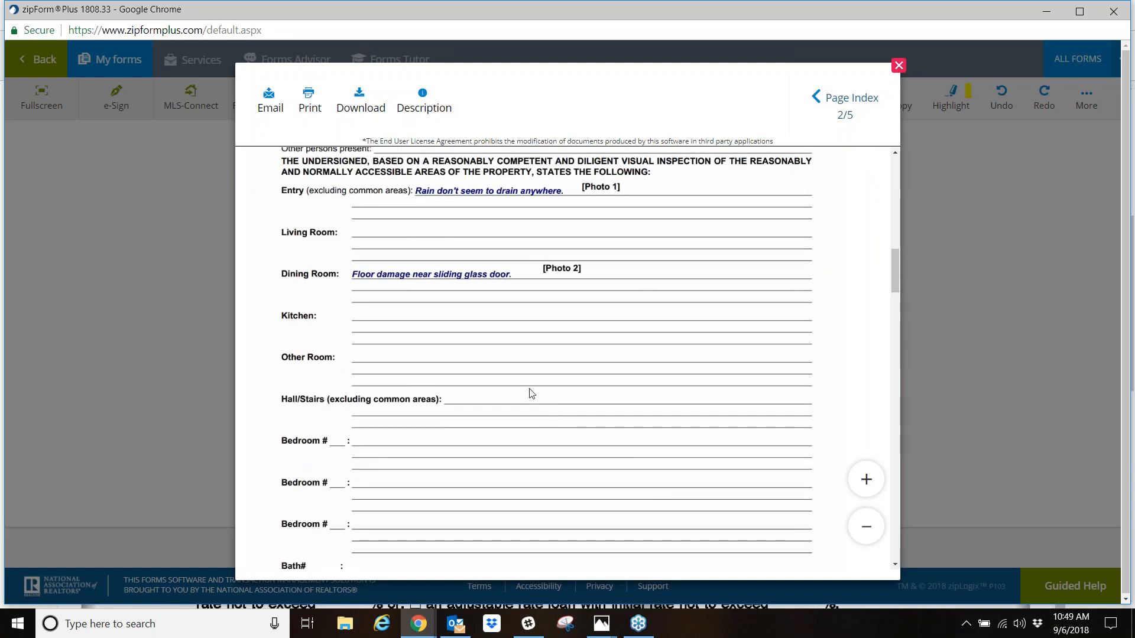
{"action": "scroll", "coordinate": [528, 396], "scroll_direction": "down", "scroll_amount": 6}
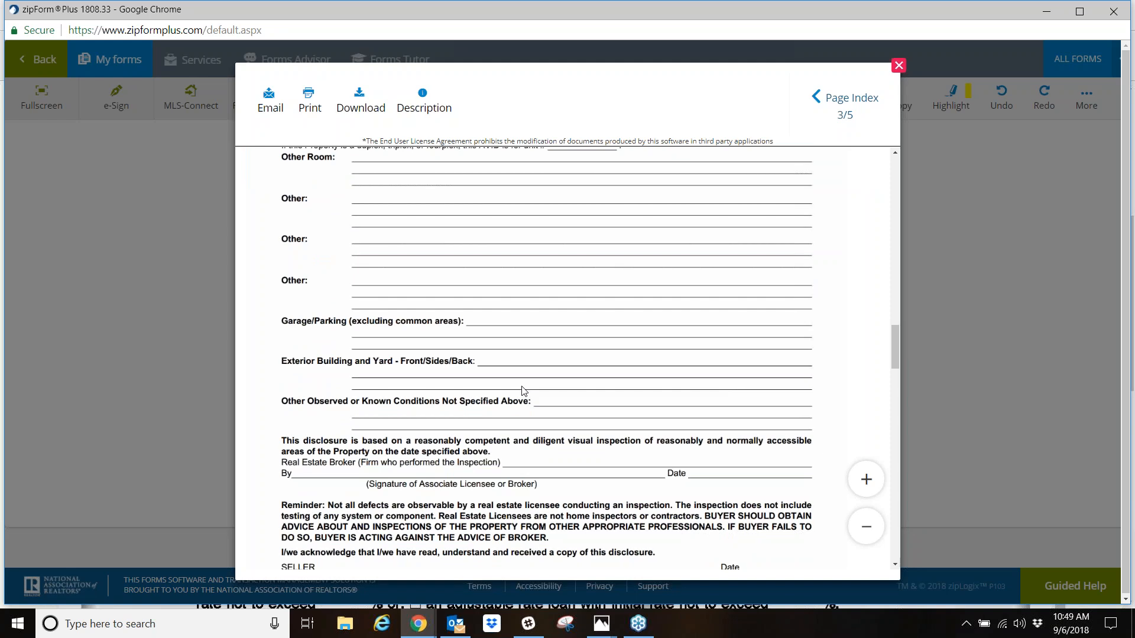
{"action": "scroll", "coordinate": [523, 391], "scroll_direction": "down", "scroll_amount": 5}
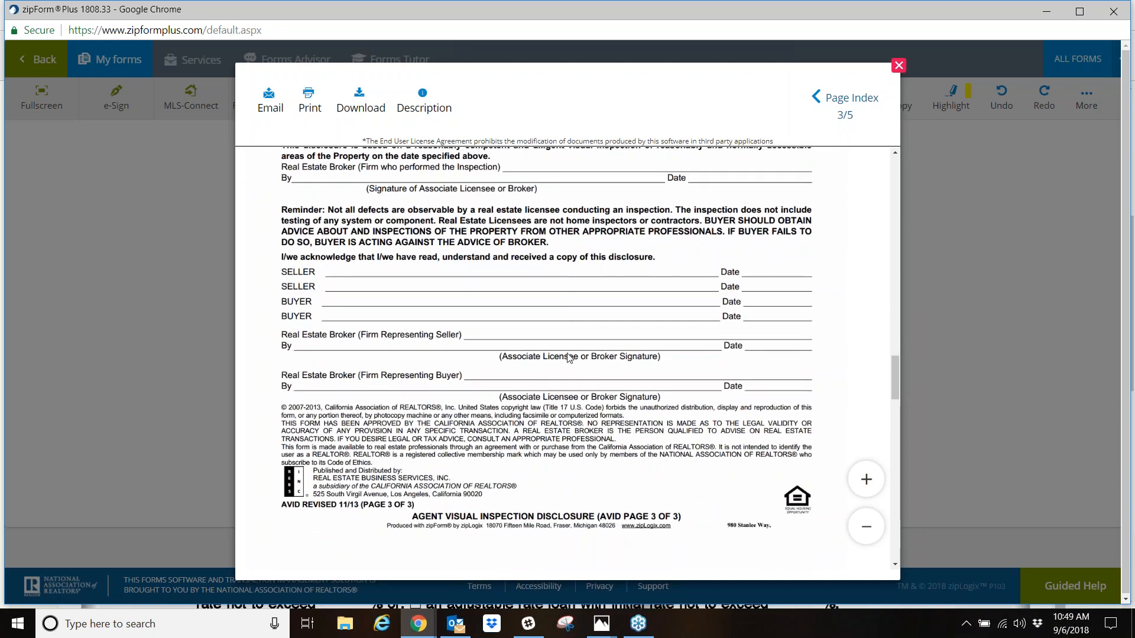
- Examine the captioned Photo 1 and Photo 2 pages appended to the disclosure, and close the preview
{"action": "scroll", "coordinate": [569, 358], "scroll_direction": "down", "scroll_amount": 1}
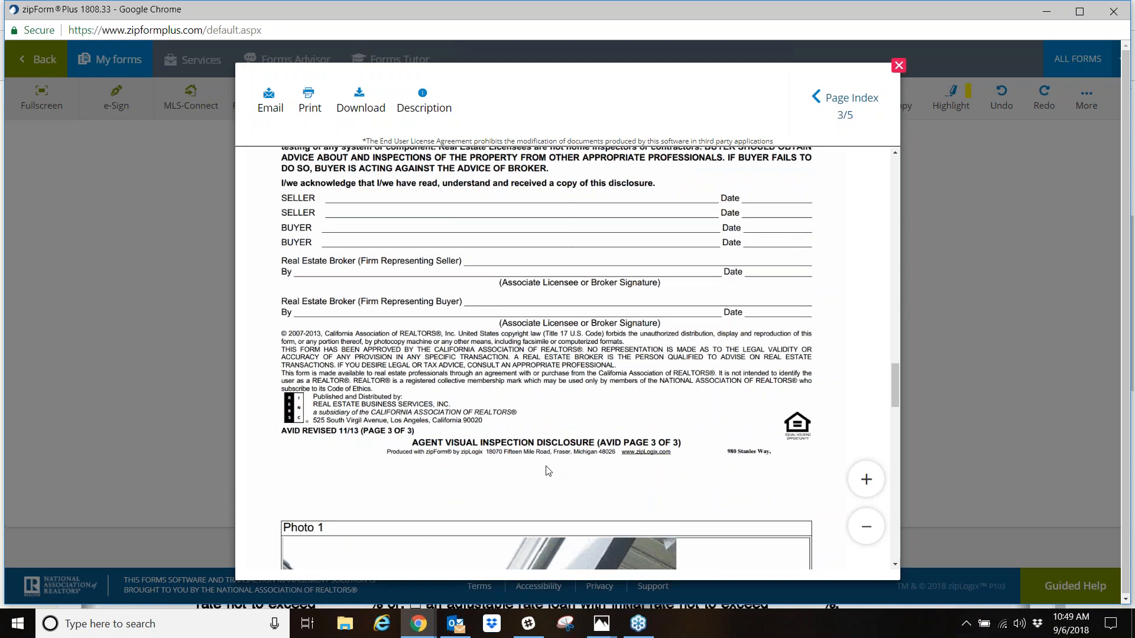
{"action": "scroll", "coordinate": [506, 433], "scroll_direction": "down", "scroll_amount": 4}
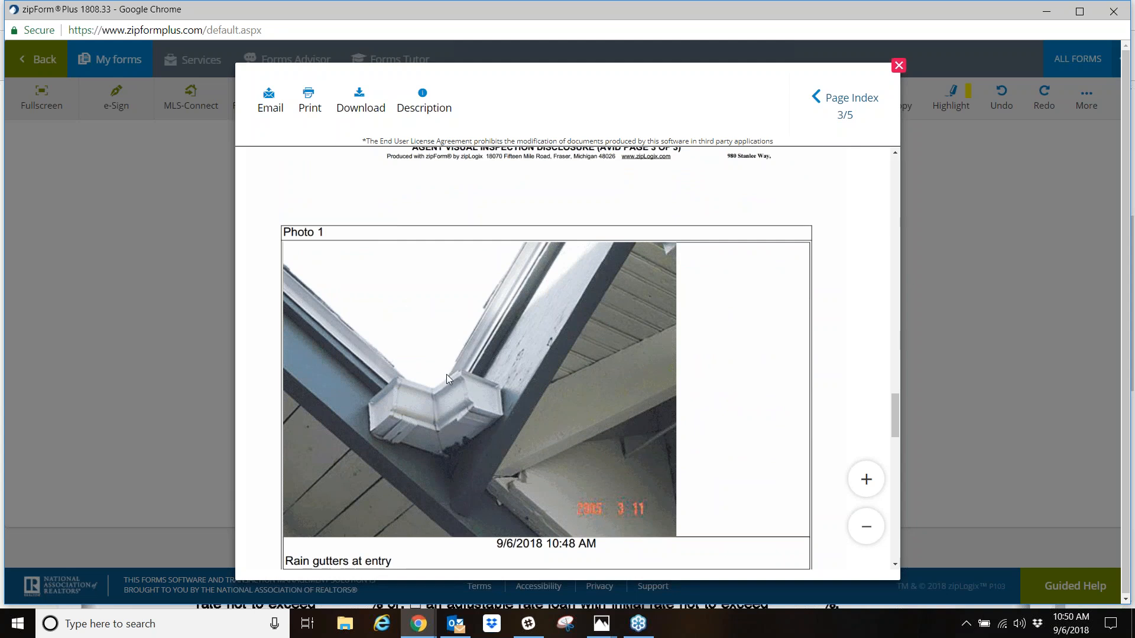
{"action": "scroll", "coordinate": [445, 374], "scroll_direction": "down", "scroll_amount": 1}
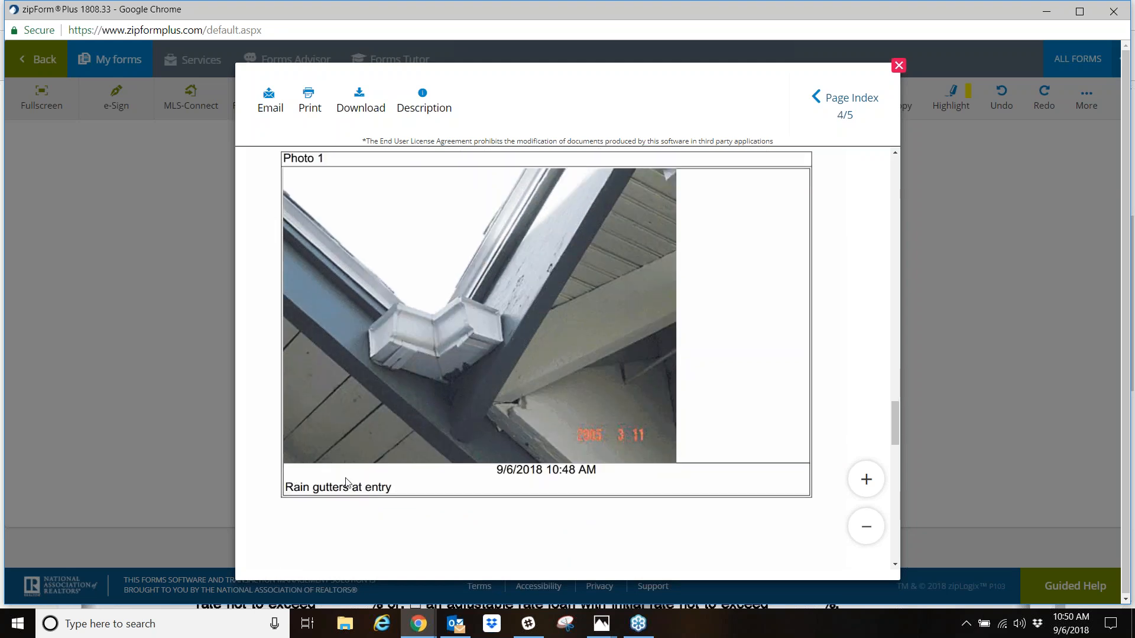
{"action": "scroll", "coordinate": [477, 436], "scroll_direction": "down", "scroll_amount": 5}
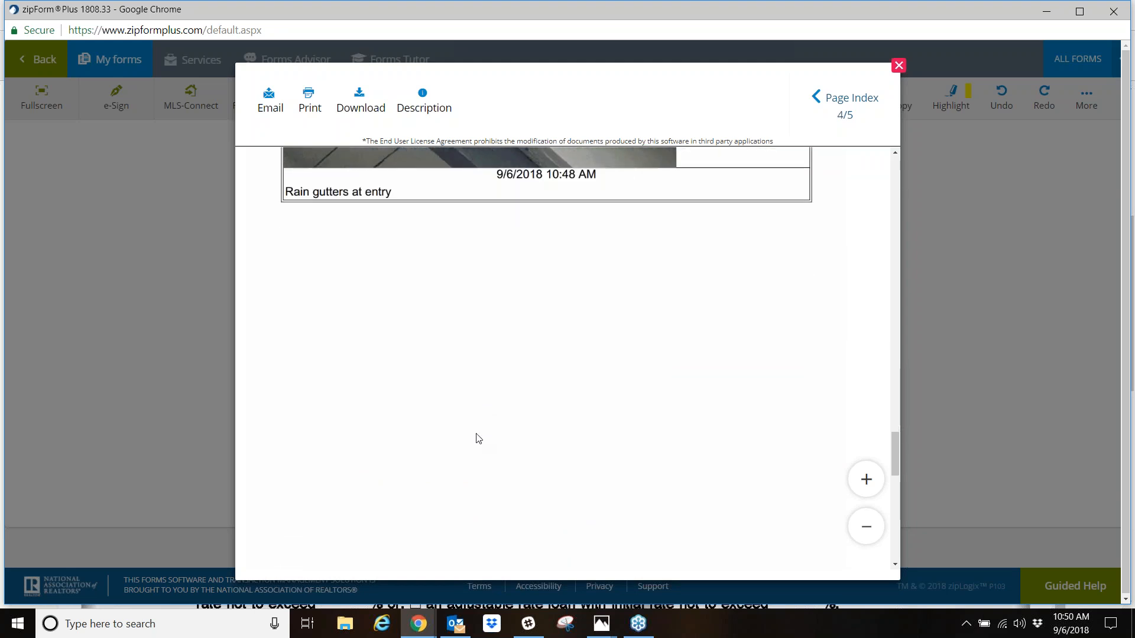
{"action": "scroll", "coordinate": [476, 438], "scroll_direction": "down", "scroll_amount": 1}
{"action": "scroll", "coordinate": [353, 539], "scroll_direction": "down", "scroll_amount": 1}
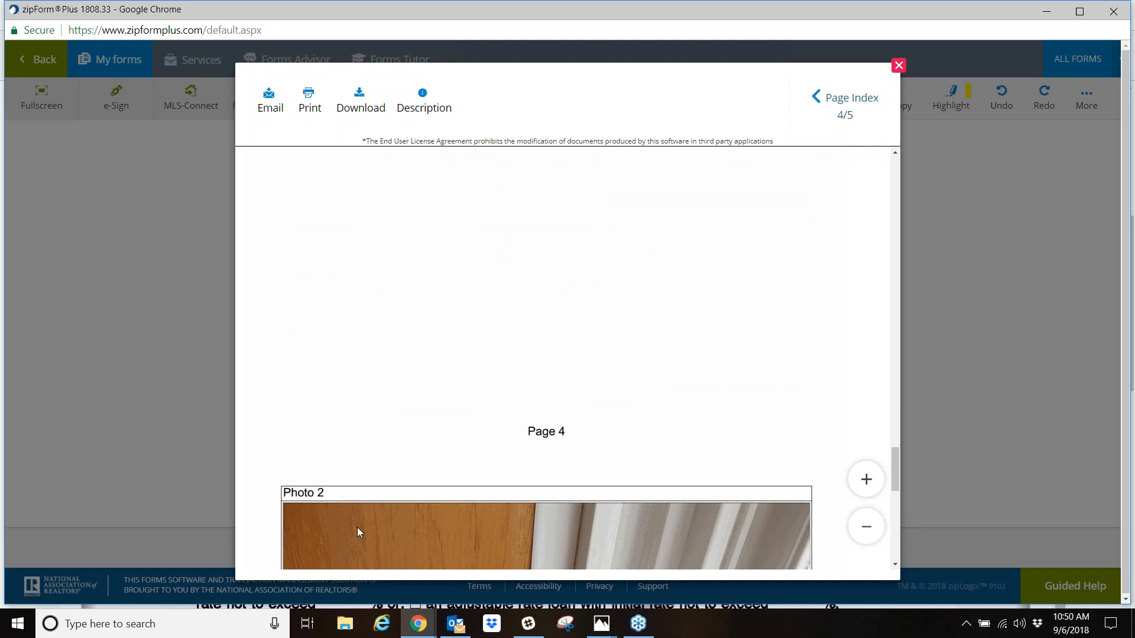
{"action": "scroll", "coordinate": [383, 481], "scroll_direction": "down", "scroll_amount": 5}
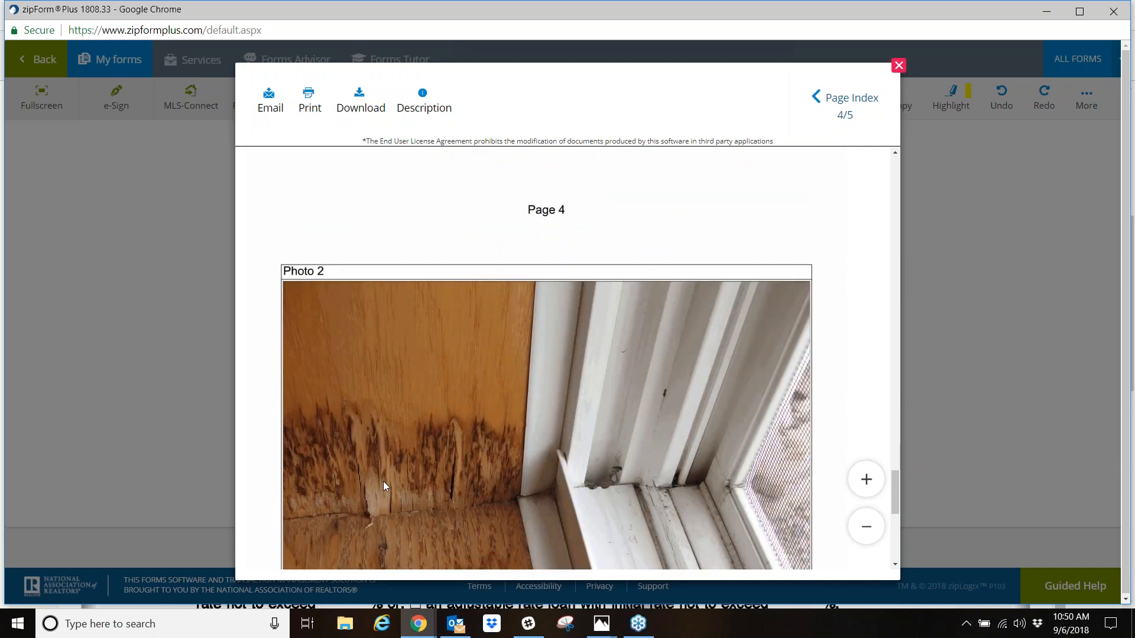
{"action": "scroll", "coordinate": [529, 457], "scroll_direction": "down", "scroll_amount": 3}
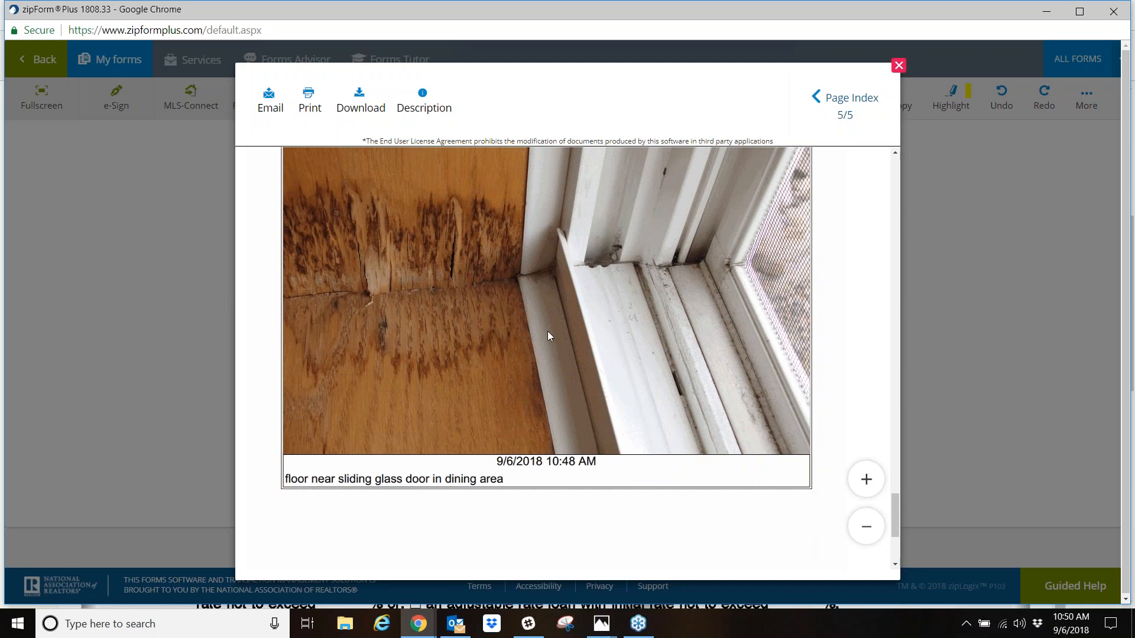
{"action": "scroll", "coordinate": [548, 331], "scroll_direction": "up", "scroll_amount": 1}
{"action": "scroll", "coordinate": [462, 307], "scroll_direction": "down", "scroll_amount": 5}
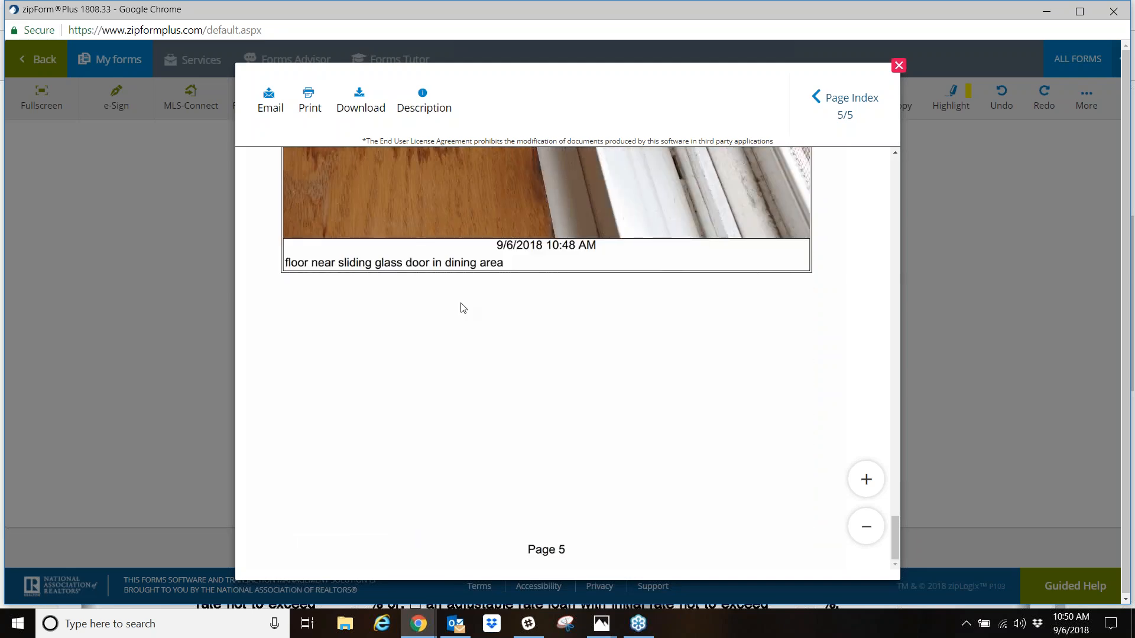
{"action": "scroll", "coordinate": [463, 308], "scroll_direction": "up", "scroll_amount": 15}
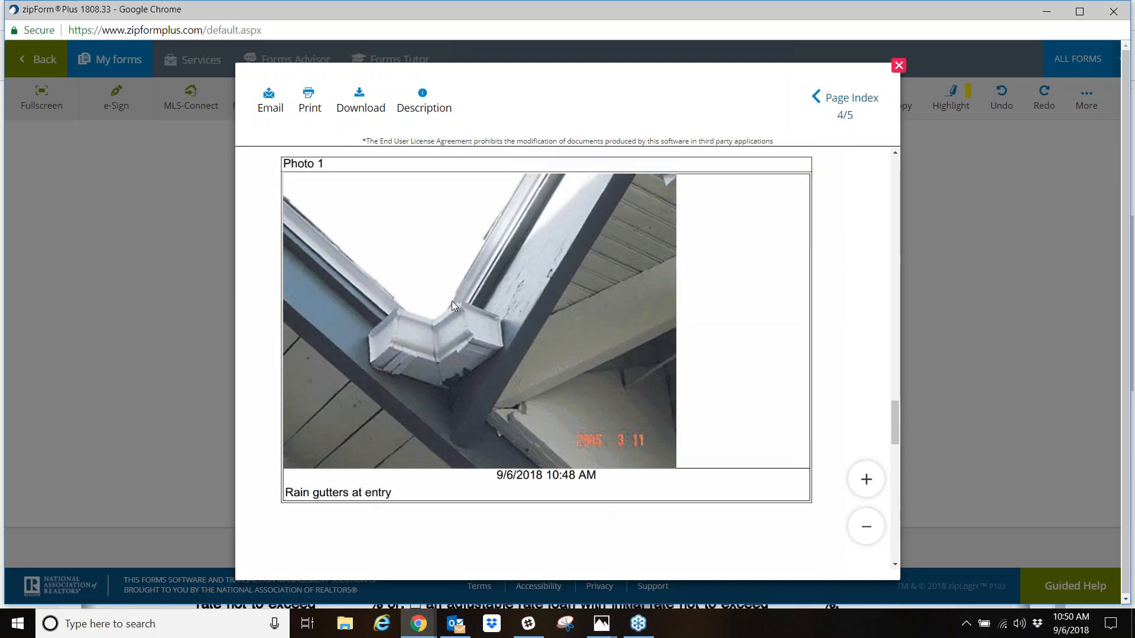
{"action": "scroll", "coordinate": [452, 300], "scroll_direction": "up", "scroll_amount": 4}
{"action": "left_click", "coordinate": [898, 65]}
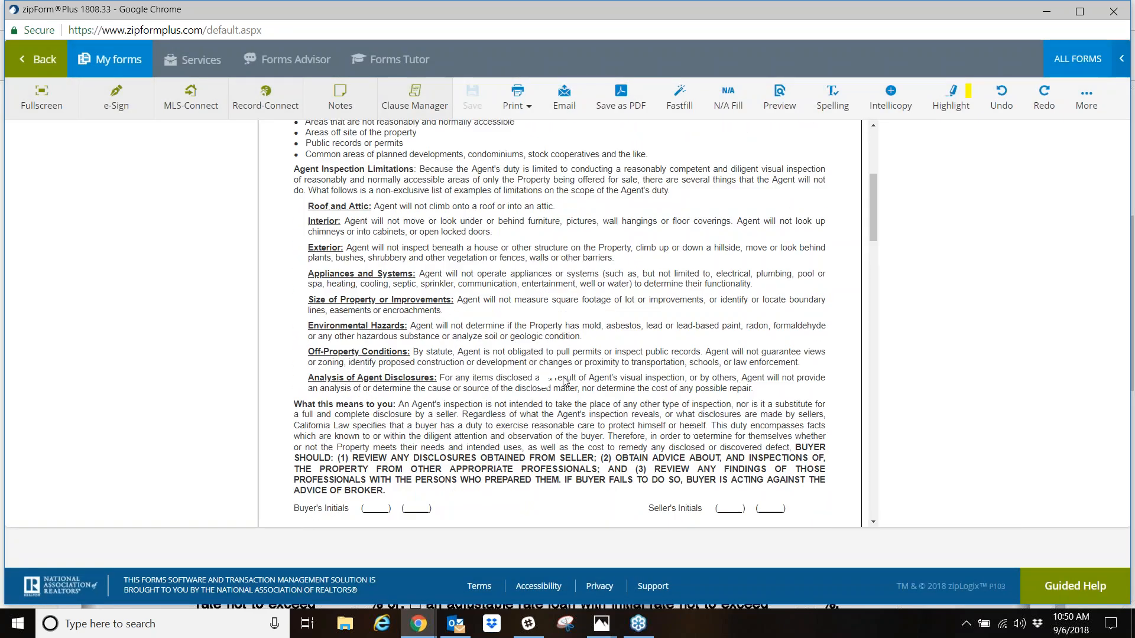
- Check the room remarks and photo markers in the disclosure, and leave the form for the transaction's documents
{"action": "scroll", "coordinate": [566, 382], "scroll_direction": "down", "scroll_amount": 7}
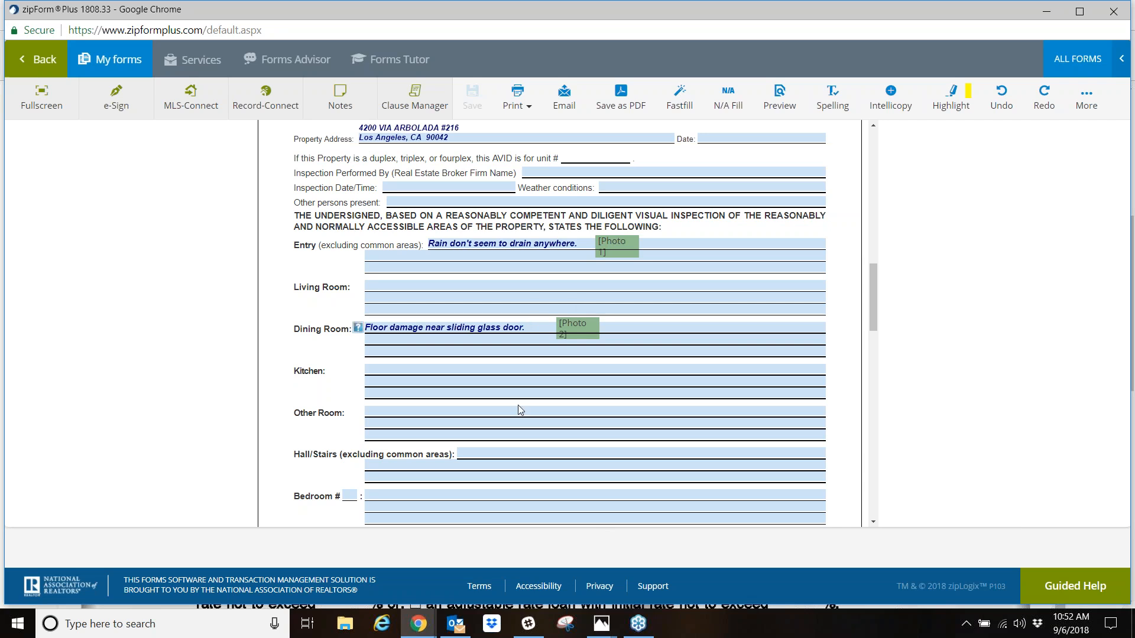
{"action": "left_click", "coordinate": [44, 60]}
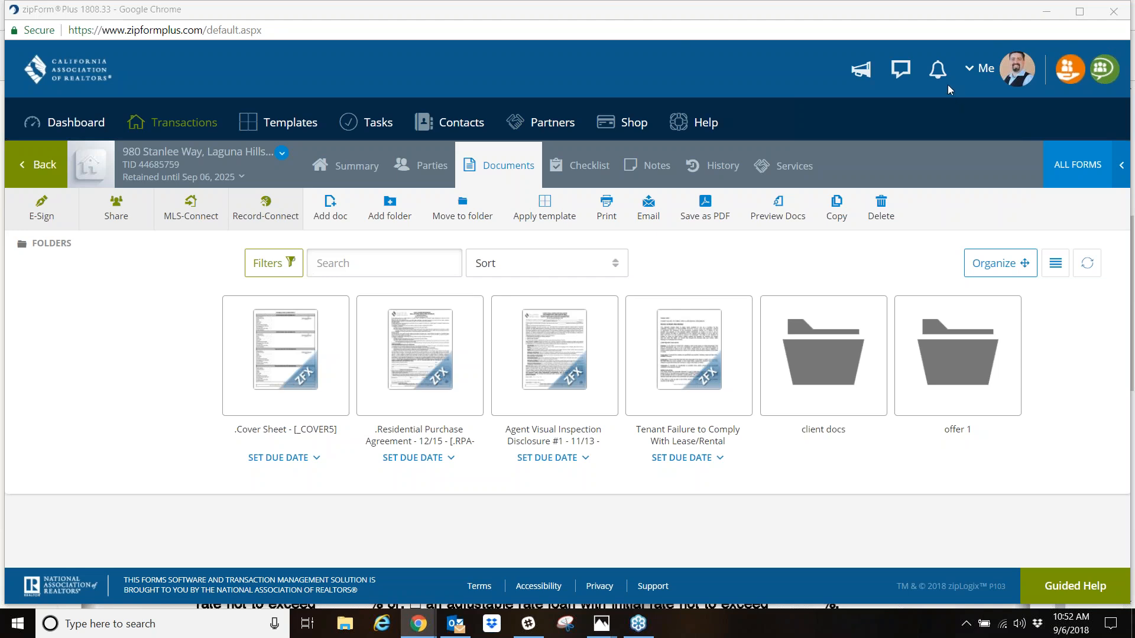
{"action": "left_click", "coordinate": [916, 39]}
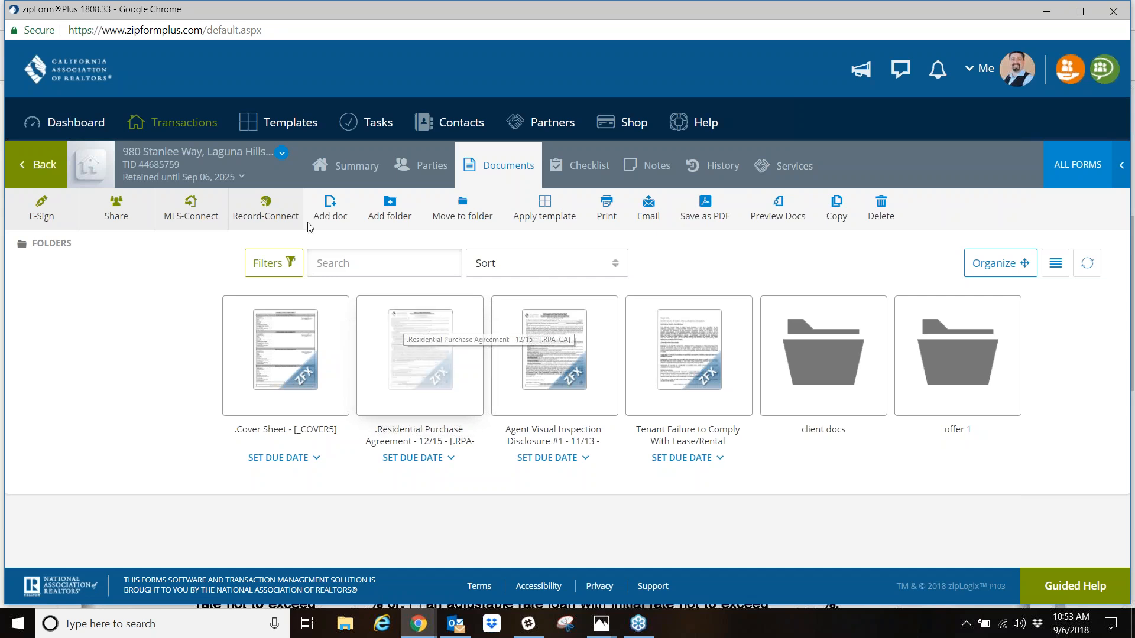
- Start a new Purchase or Offer template named "Purchase Temp" with the Residential property type
{"action": "left_click", "coordinate": [305, 126]}
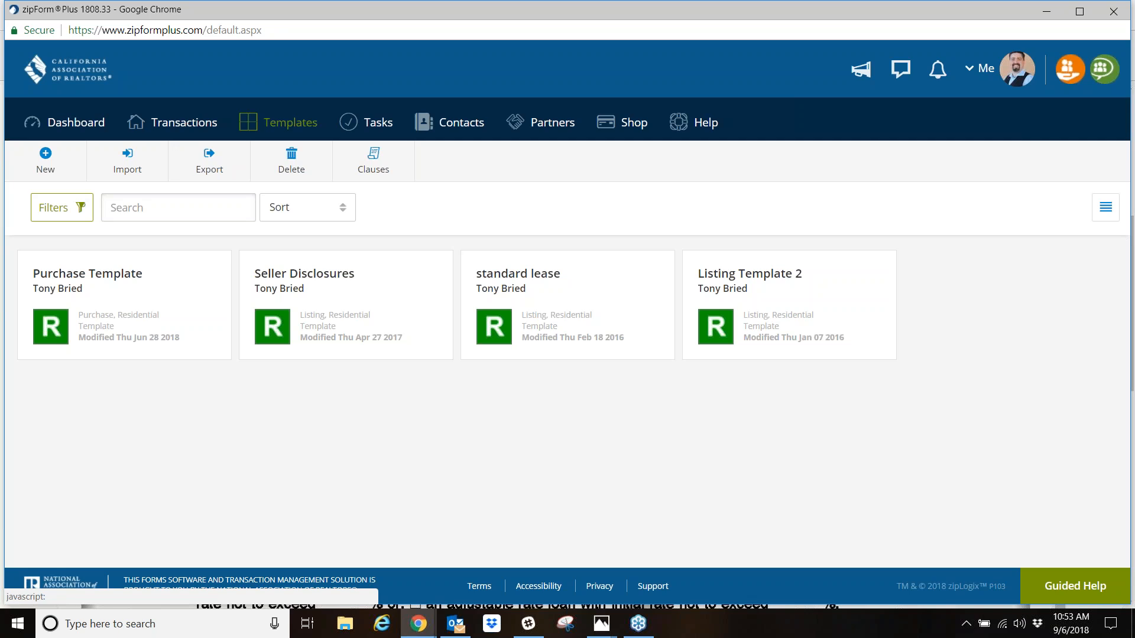
{"action": "left_click", "coordinate": [56, 170]}
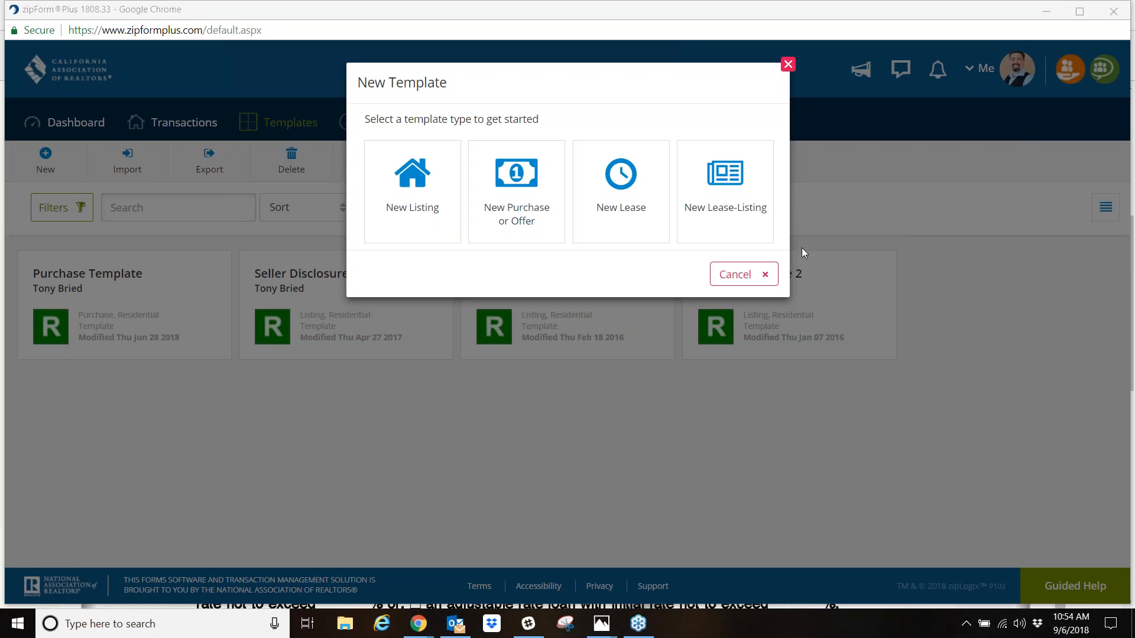
{"action": "left_click", "coordinate": [529, 199]}
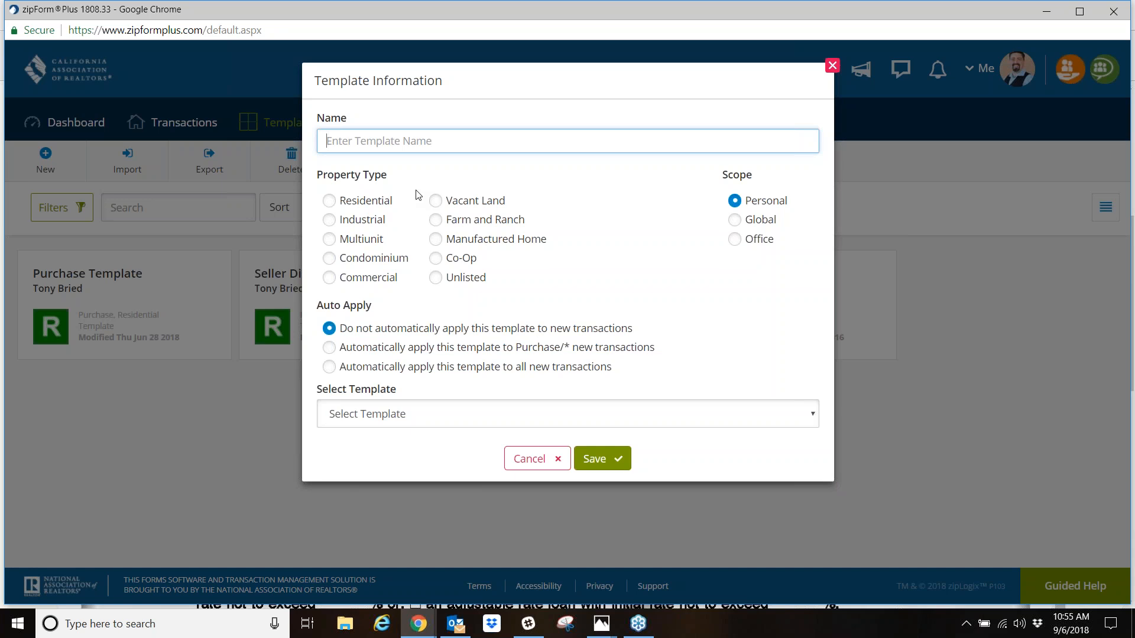
{"action": "type", "text": "Pu"}
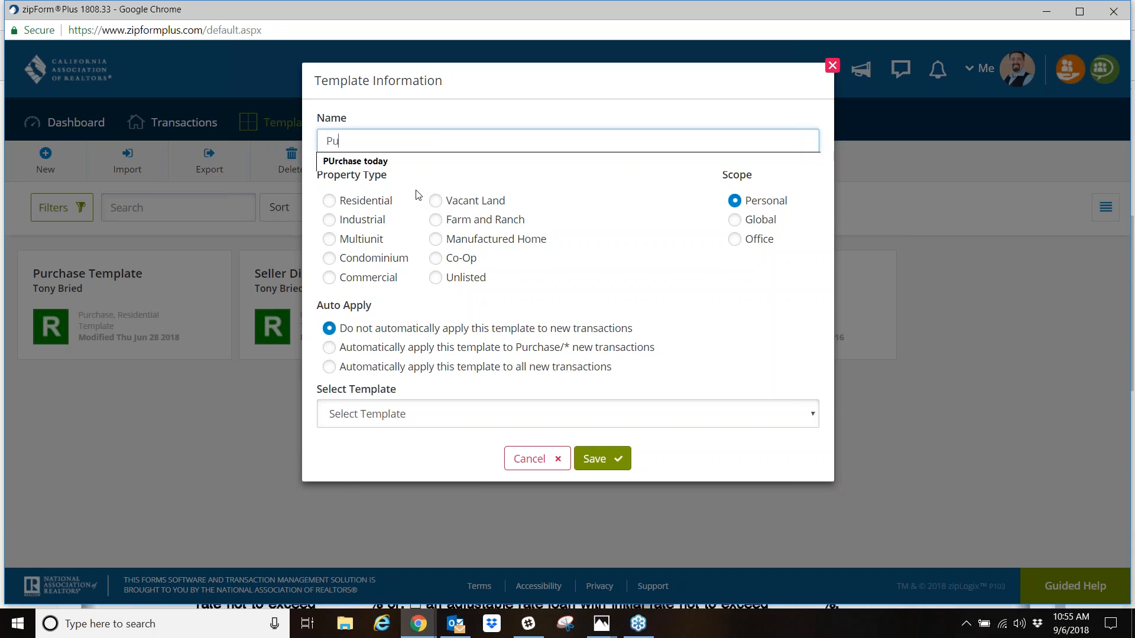
{"action": "type", "text": "rchase Temp"}
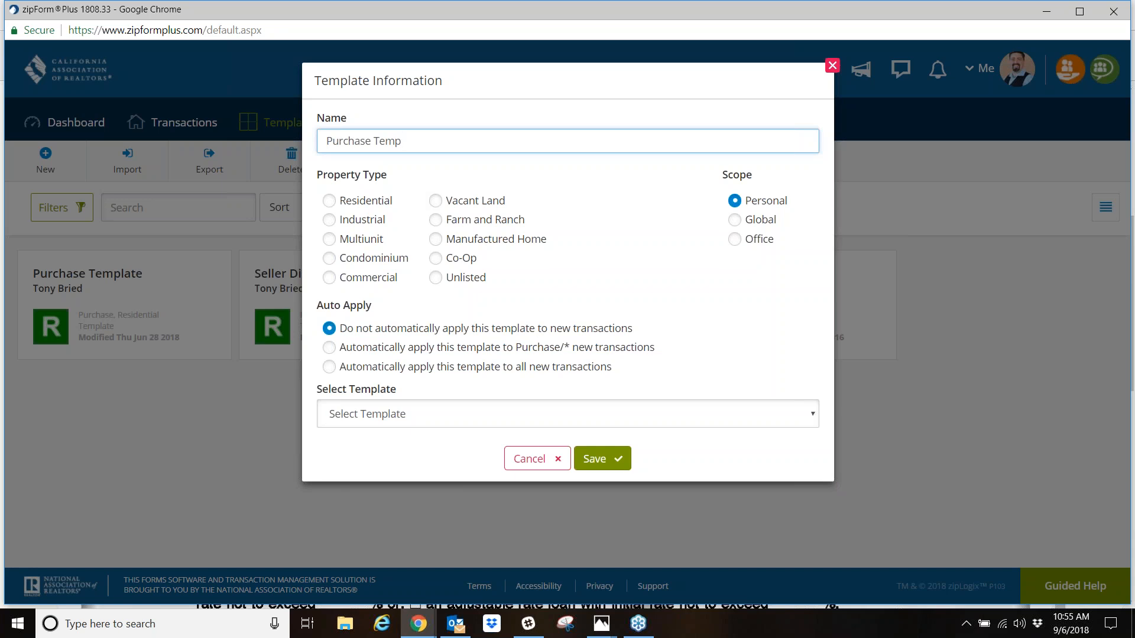
{"action": "left_click", "coordinate": [329, 201]}
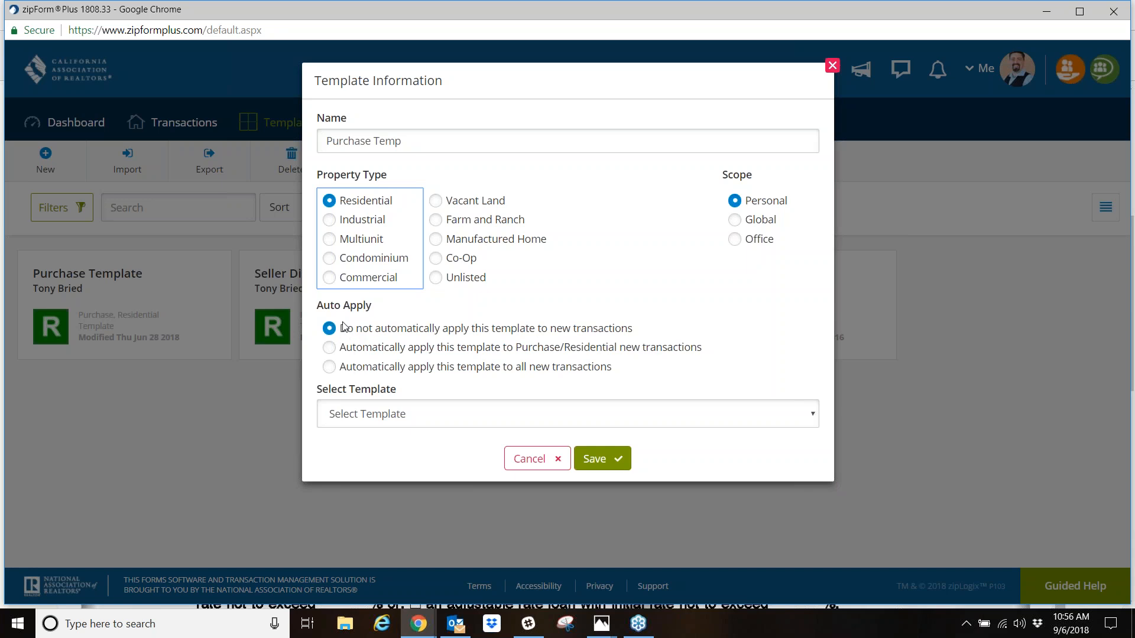
- Save the Purchase Temp template information and add the .Cover Sheet form from the form library
{"action": "left_click", "coordinate": [617, 461]}
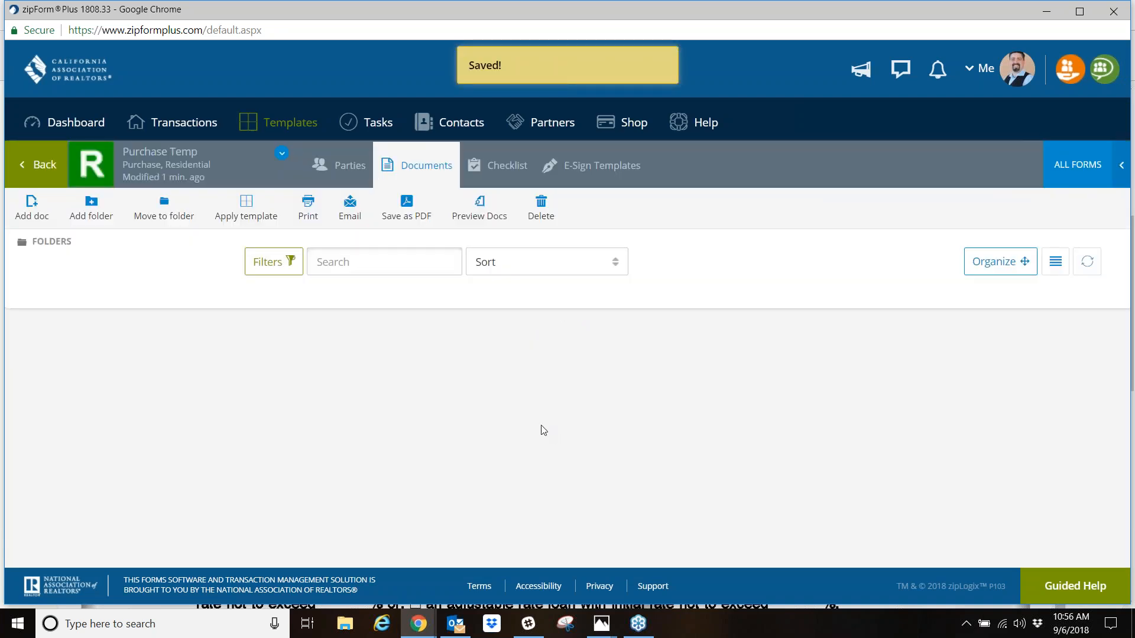
{"action": "left_click", "coordinate": [1060, 166]}
{"action": "left_click", "coordinate": [930, 238]}
- Find "rpa" and "avid" in the form library, and add the .Residential Purchase Agreement - 12/15 and Agent Visual Inspection Disclosure #1
{"action": "left_click", "coordinate": [933, 159]}
{"action": "type", "text": "rpa"}
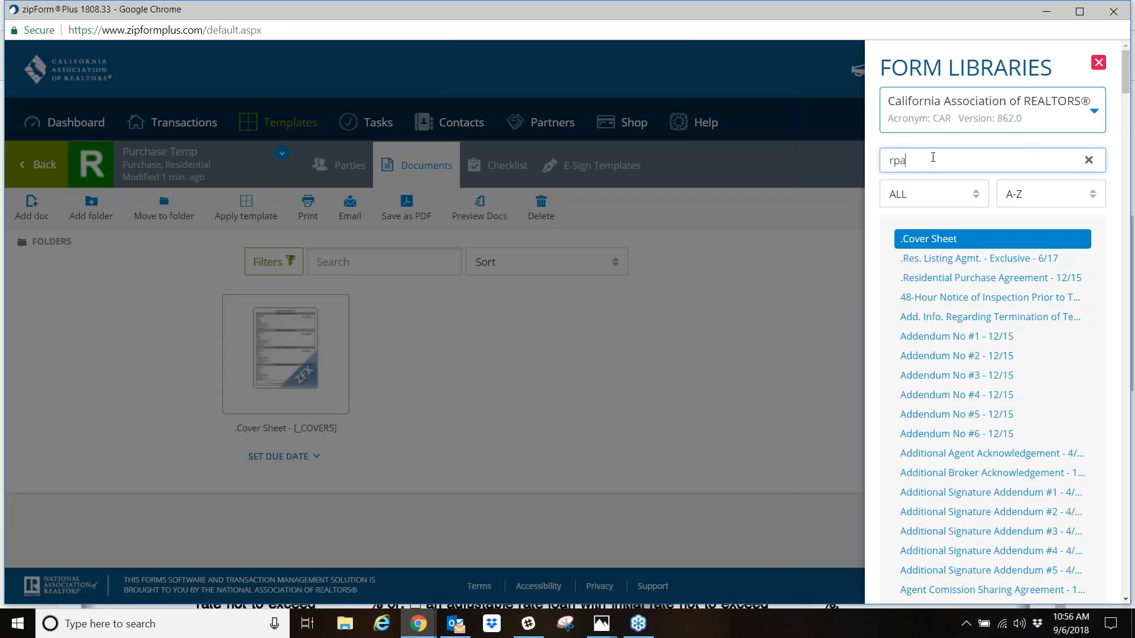
{"action": "left_click", "coordinate": [1007, 239]}
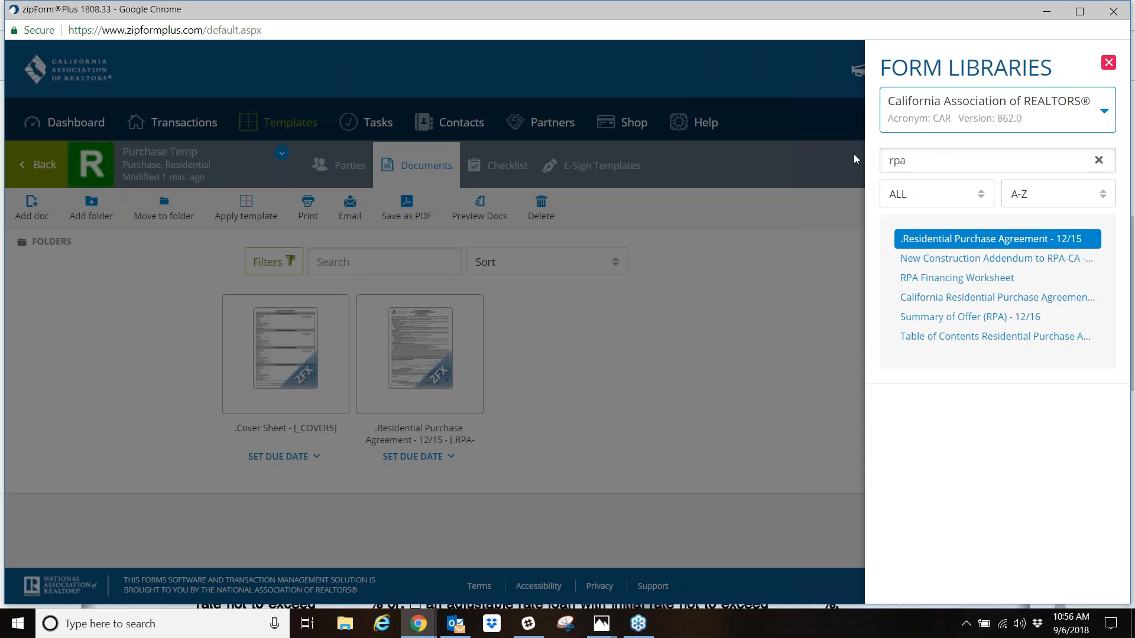
{"action": "left_click", "coordinate": [929, 161]}
{"action": "type", "text": "avid"}
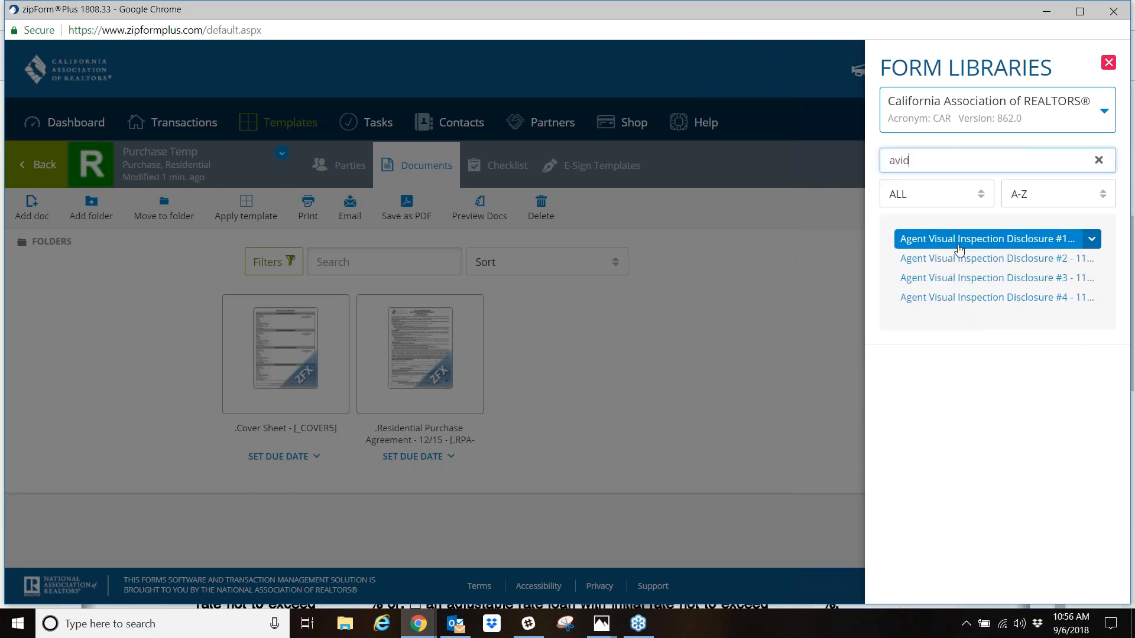
{"action": "left_click", "coordinate": [956, 242]}
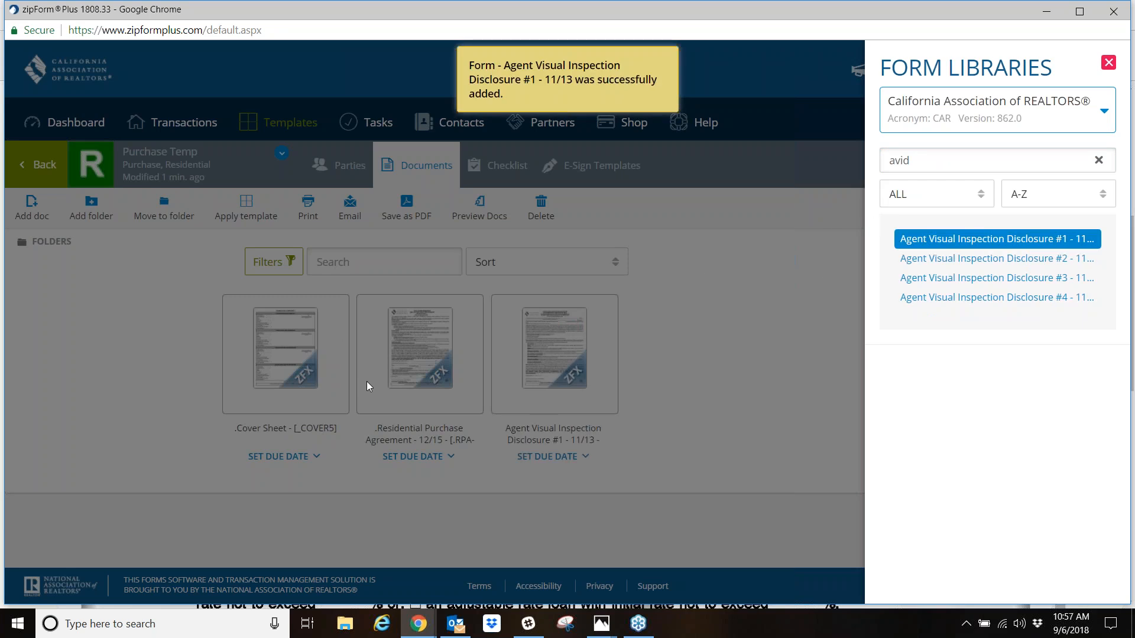
{"action": "left_click", "coordinate": [725, 348]}
- In the template's Cover Sheet, enter "1233 Re Group Inc." as the selling broker firm name and fill in the selling office's DRE license number
{"action": "left_click", "coordinate": [307, 355]}
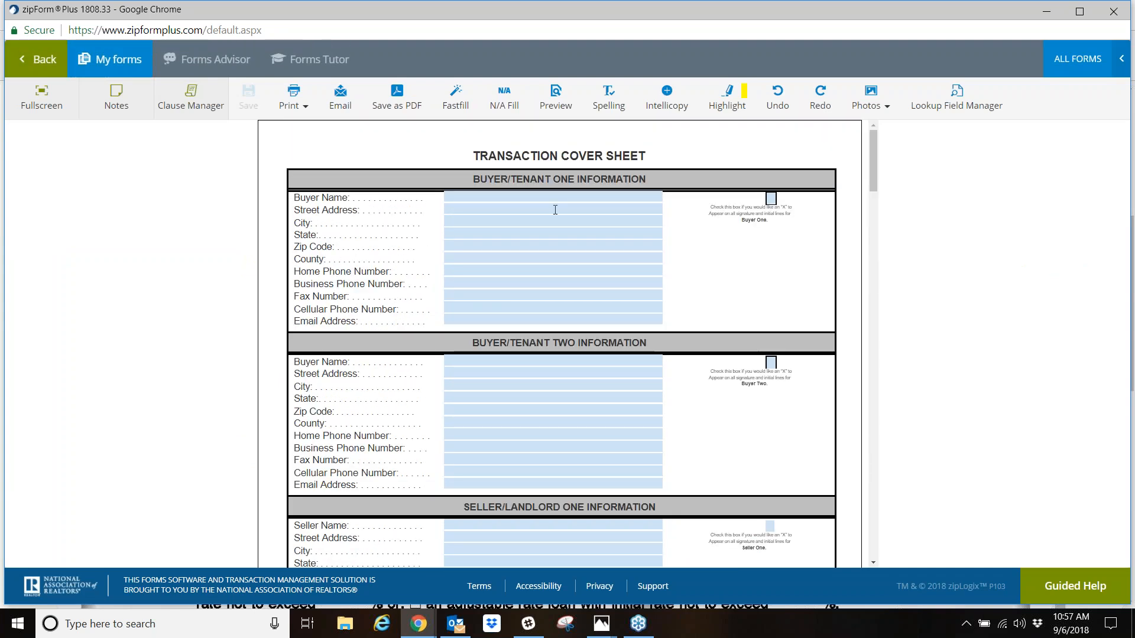
{"action": "scroll", "coordinate": [530, 398], "scroll_direction": "down", "scroll_amount": 10}
{"action": "scroll", "coordinate": [518, 336], "scroll_direction": "down", "scroll_amount": 15}
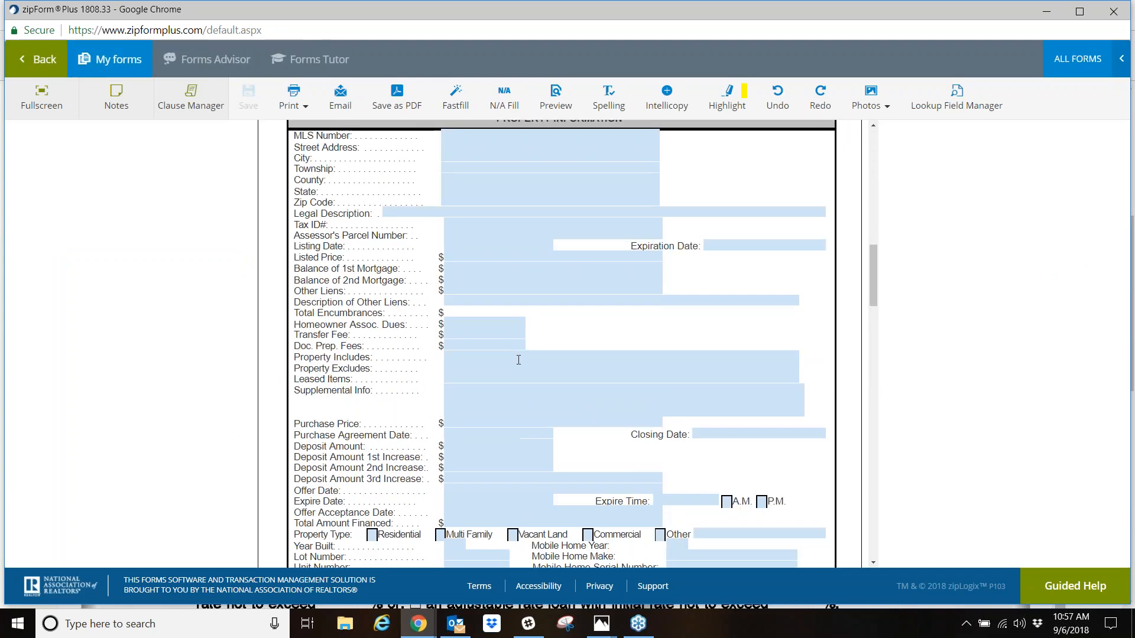
{"action": "scroll", "coordinate": [528, 260], "scroll_direction": "up", "scroll_amount": 3}
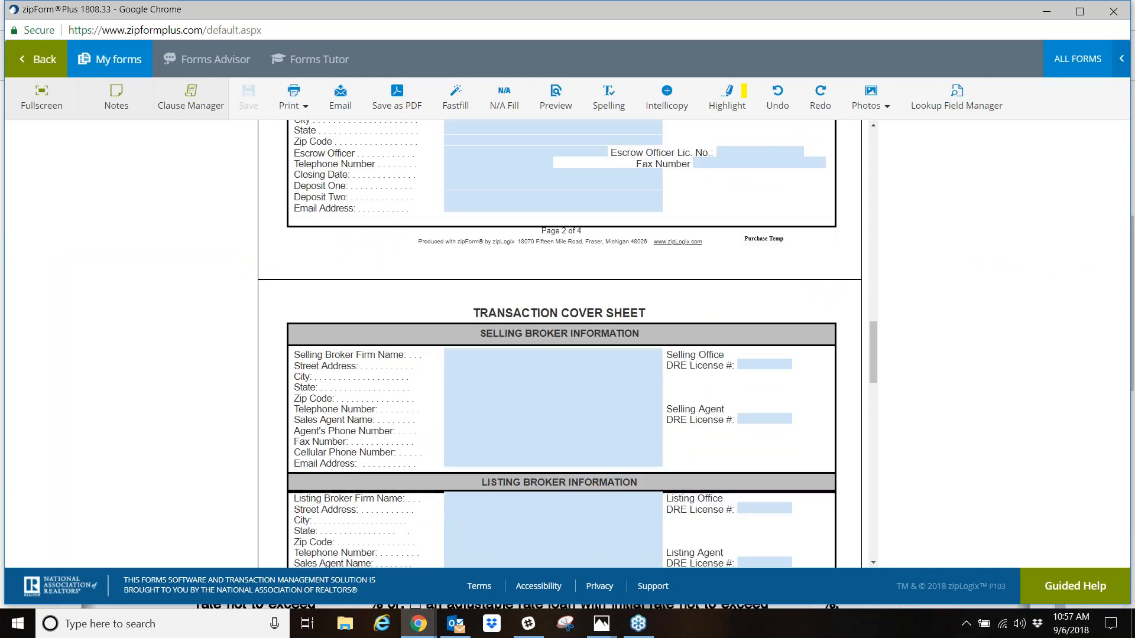
{"action": "left_click", "coordinate": [504, 355]}
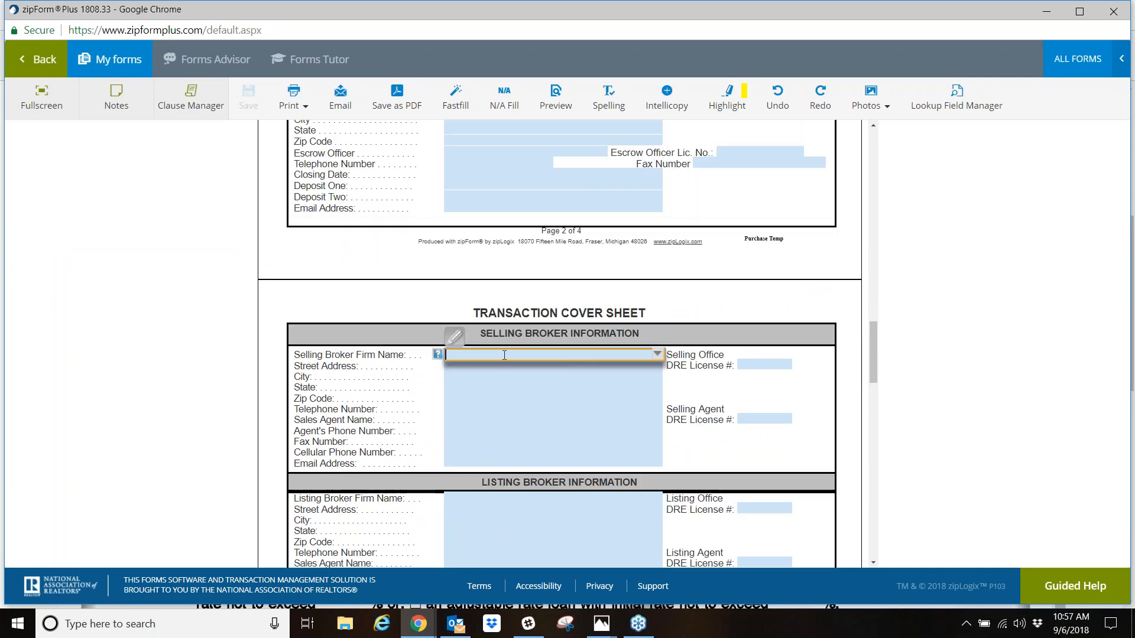
{"action": "type", "text": "1233 Re Gro"}
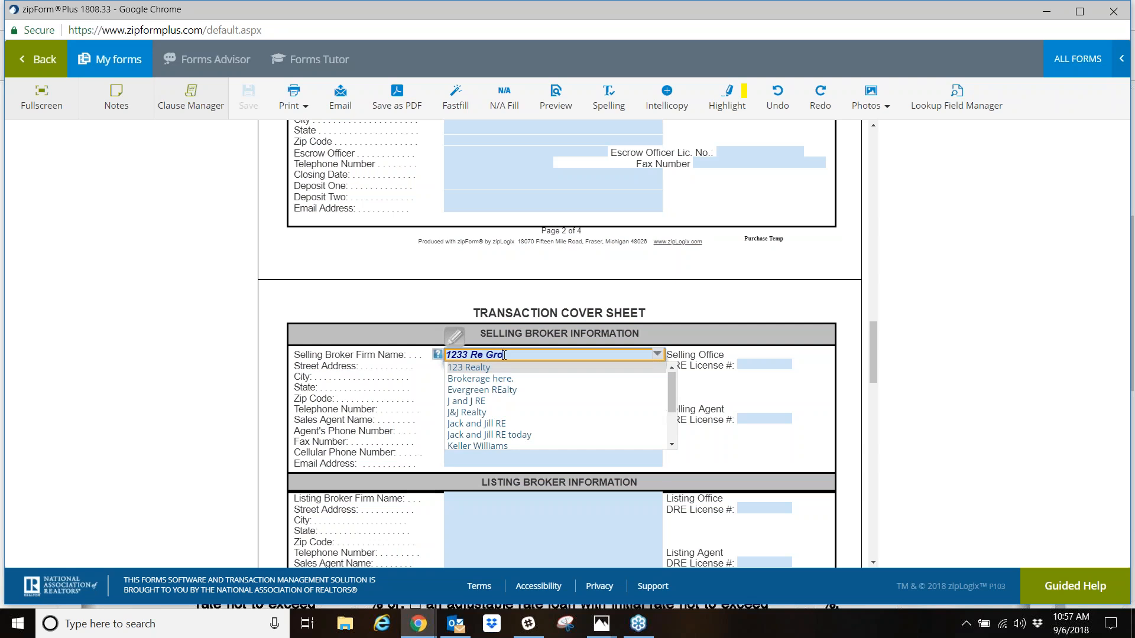
{"action": "type", "text": "up Inc."}
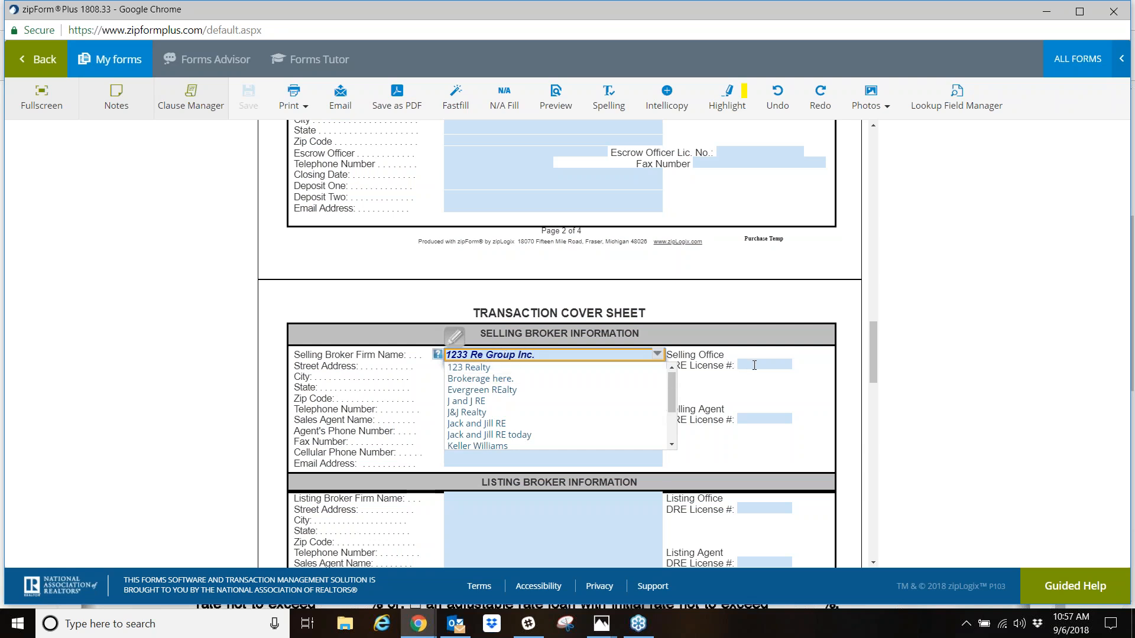
{"action": "left_click", "coordinate": [755, 365]}
{"action": "type", "text": "0000000"}
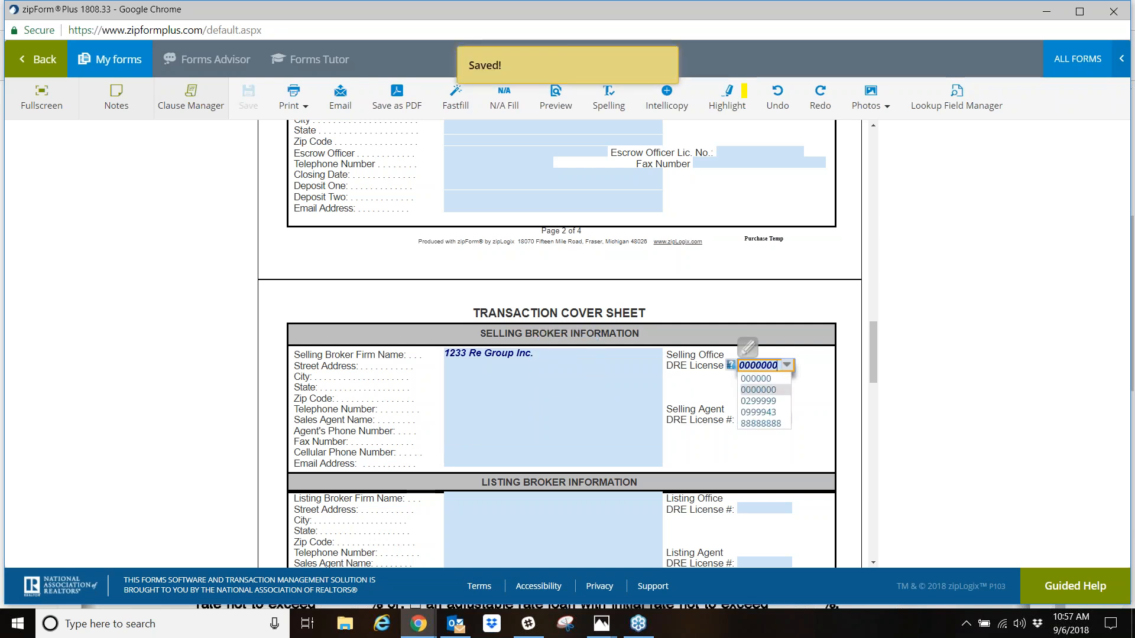
- Fill in the sales agent's name, DRE license number and e-mail address under Selling Broker Information
{"action": "left_click", "coordinate": [492, 423]}
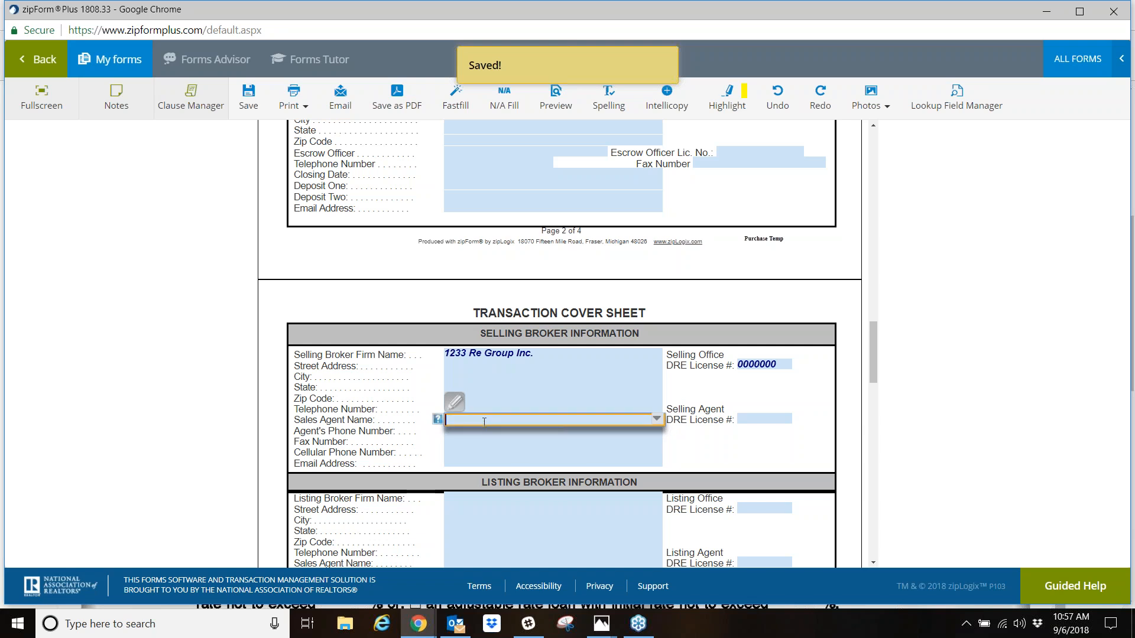
{"action": "type", "text": "Anthony Bried"}
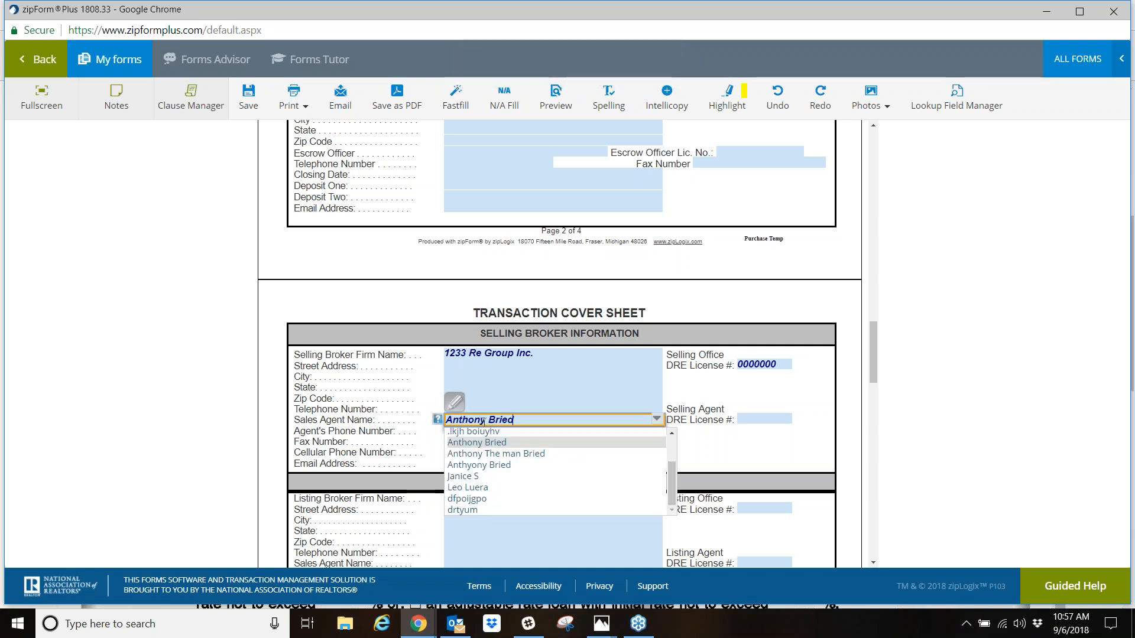
{"action": "left_click", "coordinate": [786, 419]}
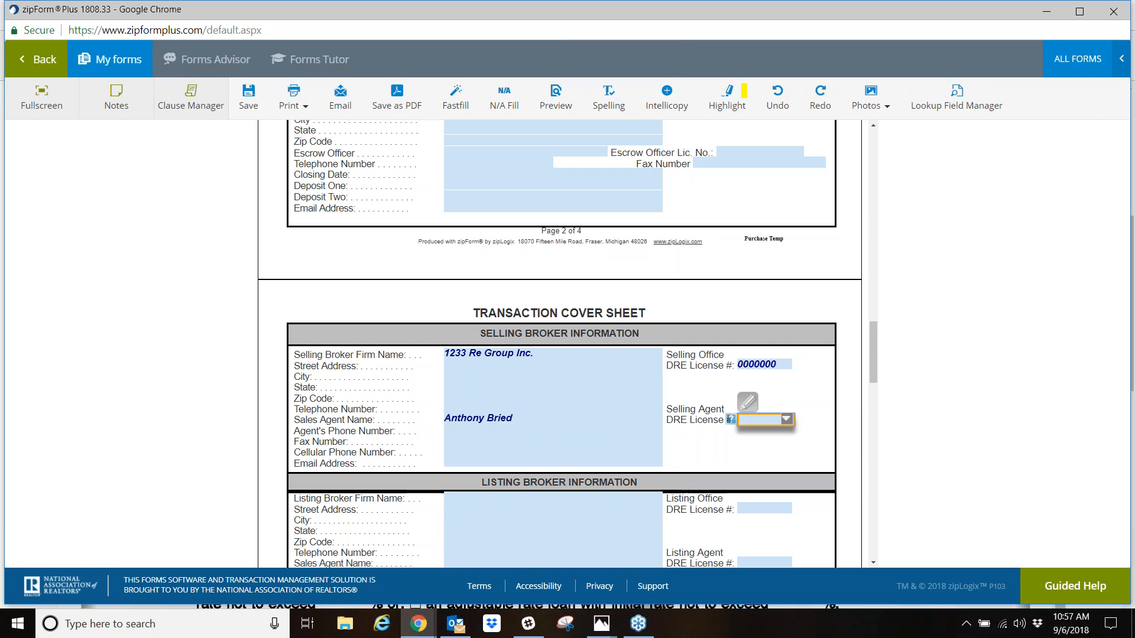
{"action": "type", "text": "000000000"}
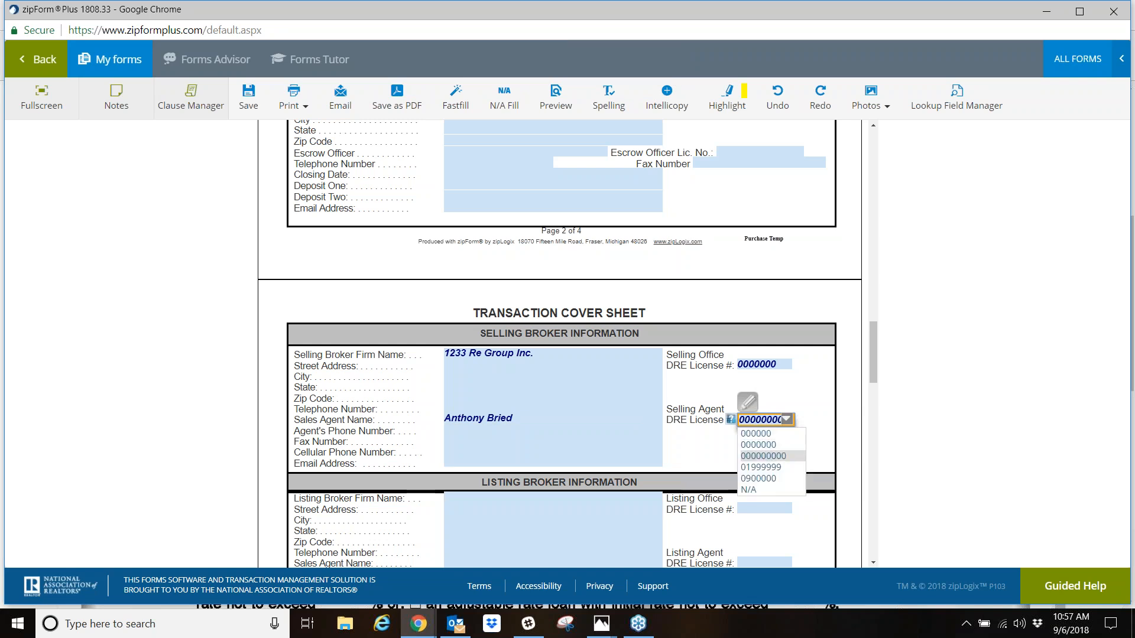
{"action": "left_click", "coordinate": [504, 464]}
- Switch to the Residential Purchase Agreement and mark the Buyer boxes beside the signature lines of its agency relationship disclosure
{"action": "left_click", "coordinate": [130, 72]}
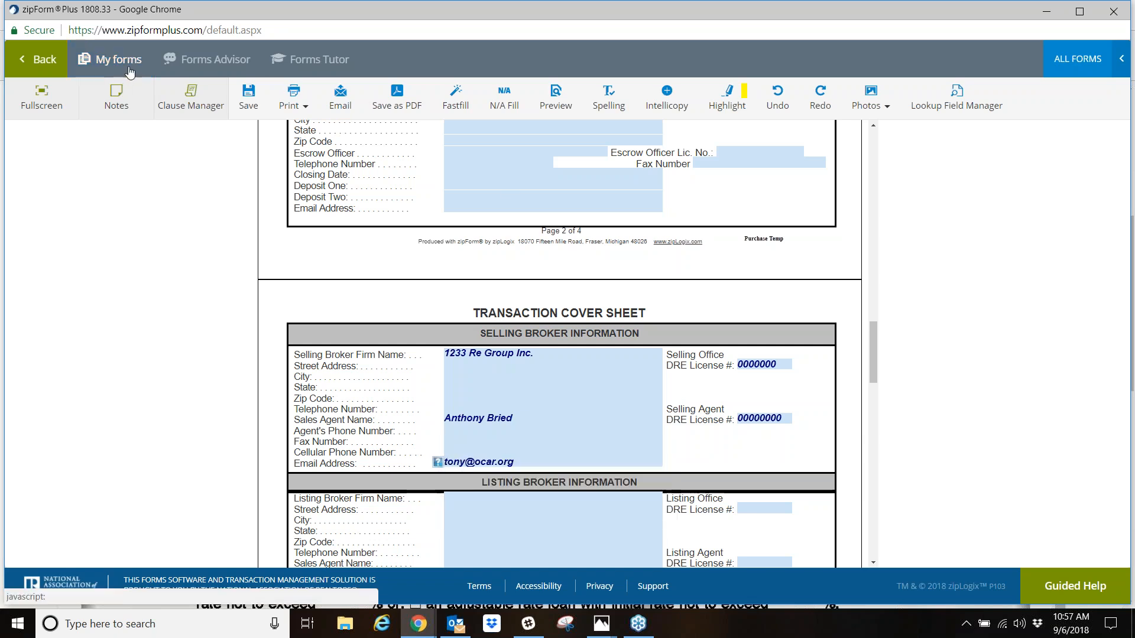
{"action": "left_click", "coordinate": [147, 160]}
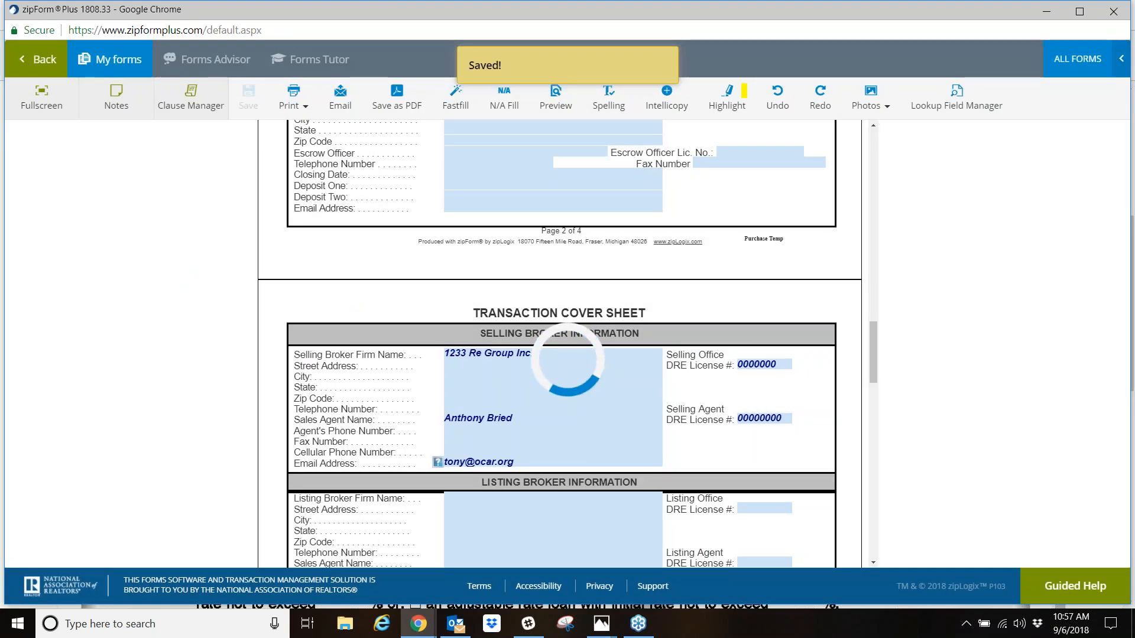
{"action": "scroll", "coordinate": [200, 431], "scroll_direction": "down", "scroll_amount": 12}
{"action": "scroll", "coordinate": [200, 431], "scroll_direction": "up", "scroll_amount": 6}
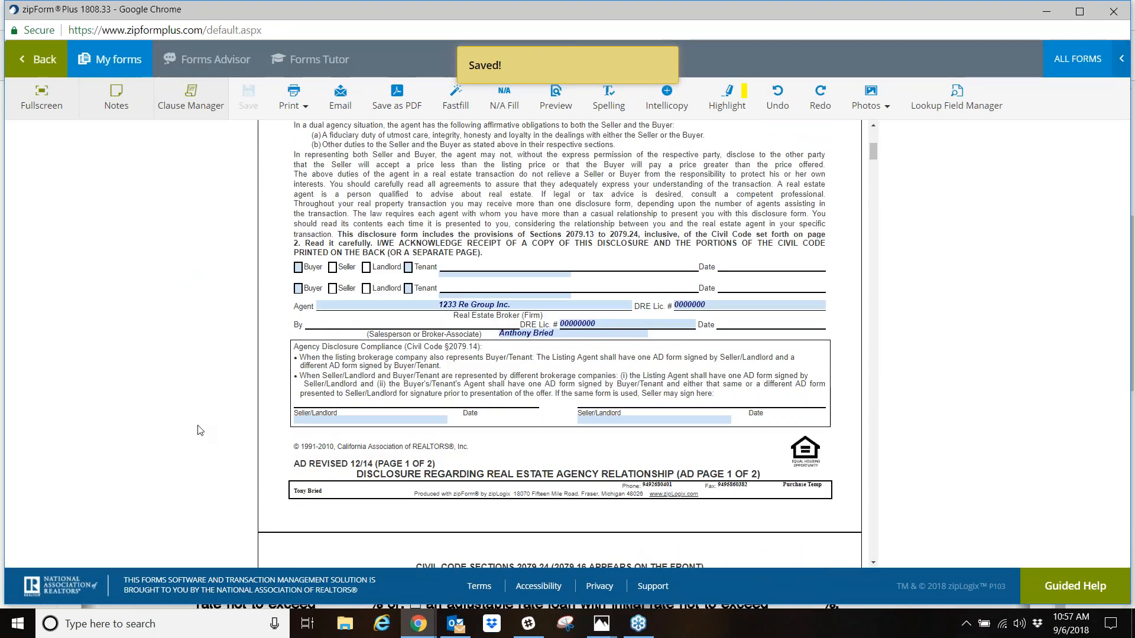
{"action": "left_click", "coordinate": [298, 267]}
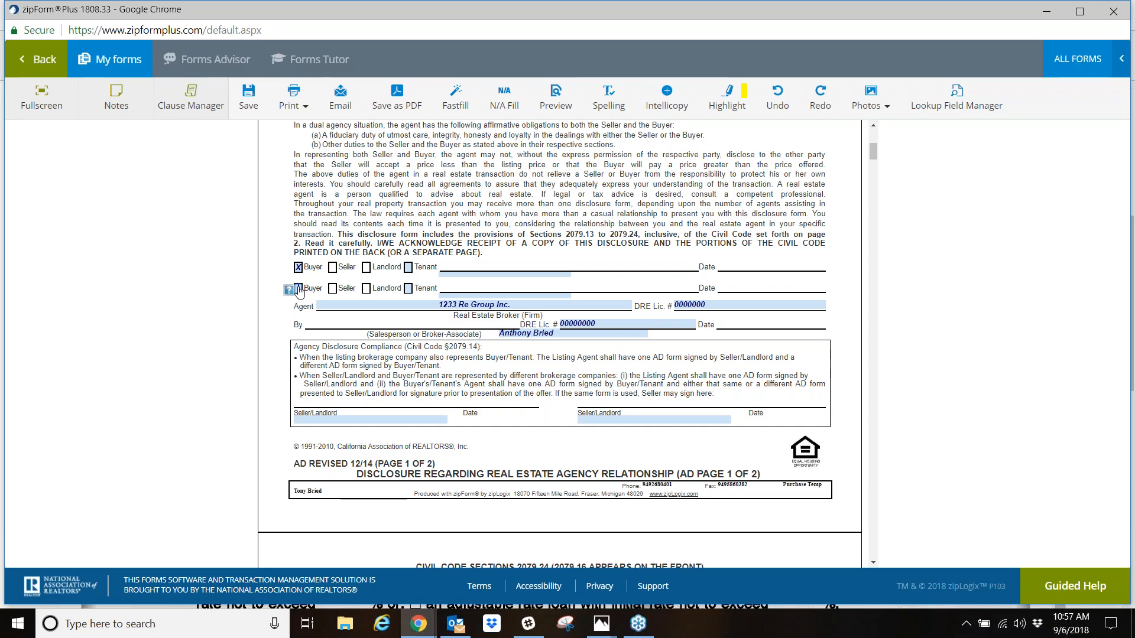
- In paragraph 1D of the purchase agreement, set close of escrow to 45 Days After Acceptance
{"action": "scroll", "coordinate": [301, 296], "scroll_direction": "down", "scroll_amount": 15}
{"action": "scroll", "coordinate": [303, 300], "scroll_direction": "down", "scroll_amount": 20}
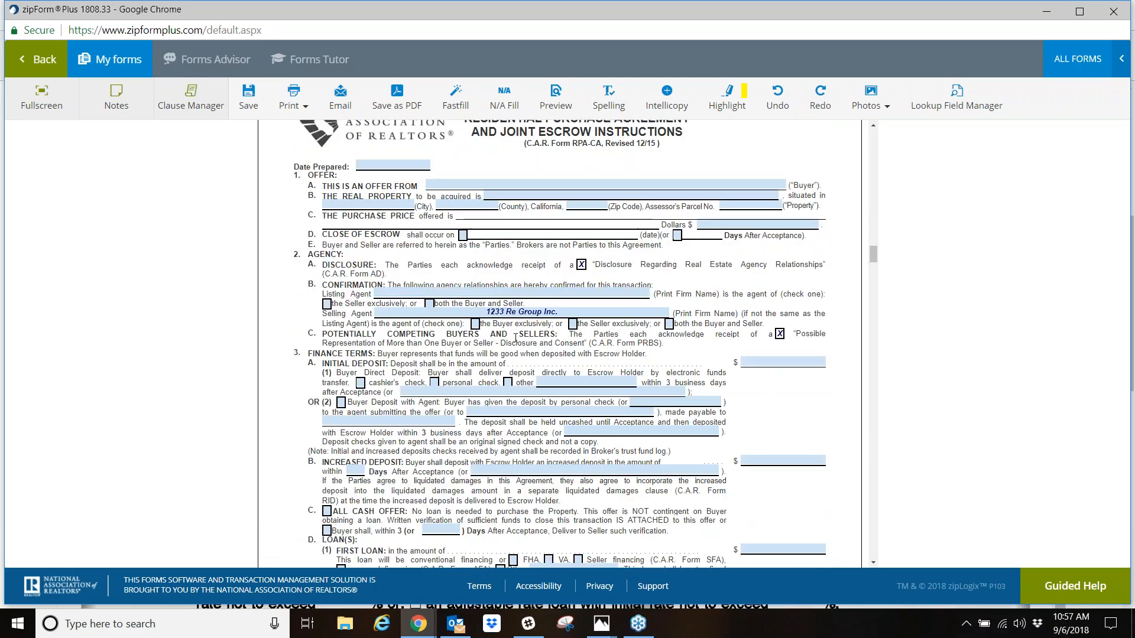
{"action": "left_click", "coordinate": [678, 235]}
{"action": "left_click", "coordinate": [699, 236]}
{"action": "type", "text": "45"}
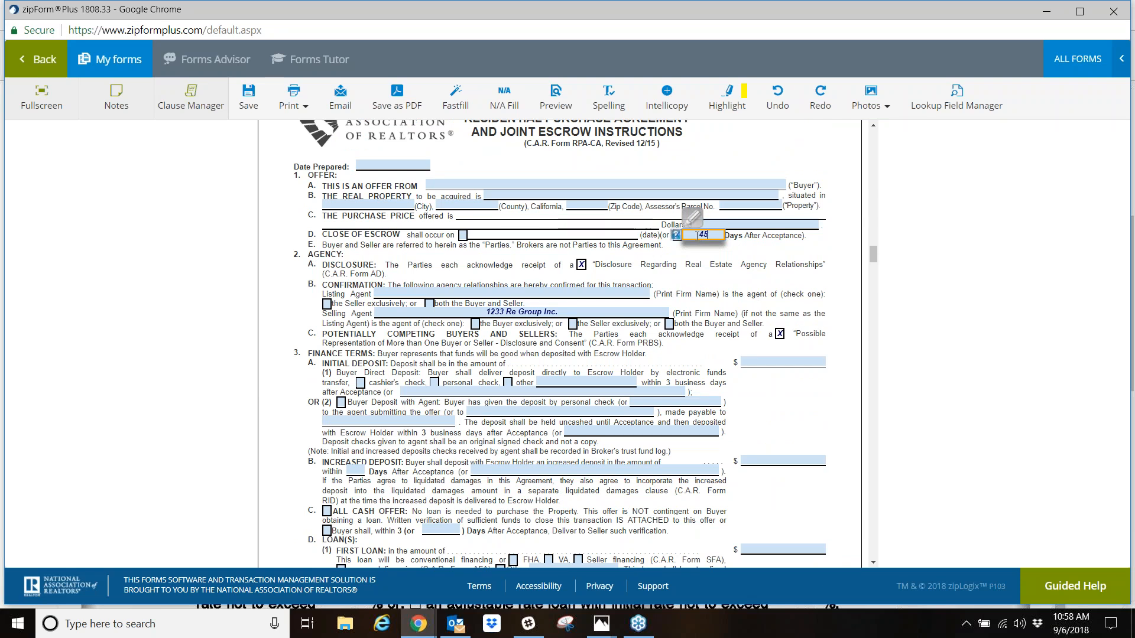
{"action": "type", "text": "0"}
- Mark Seller financing for the First Loan in paragraph 3D and set its fixed rate limit to 6%
{"action": "scroll", "coordinate": [388, 391], "scroll_direction": "down", "scroll_amount": 3}
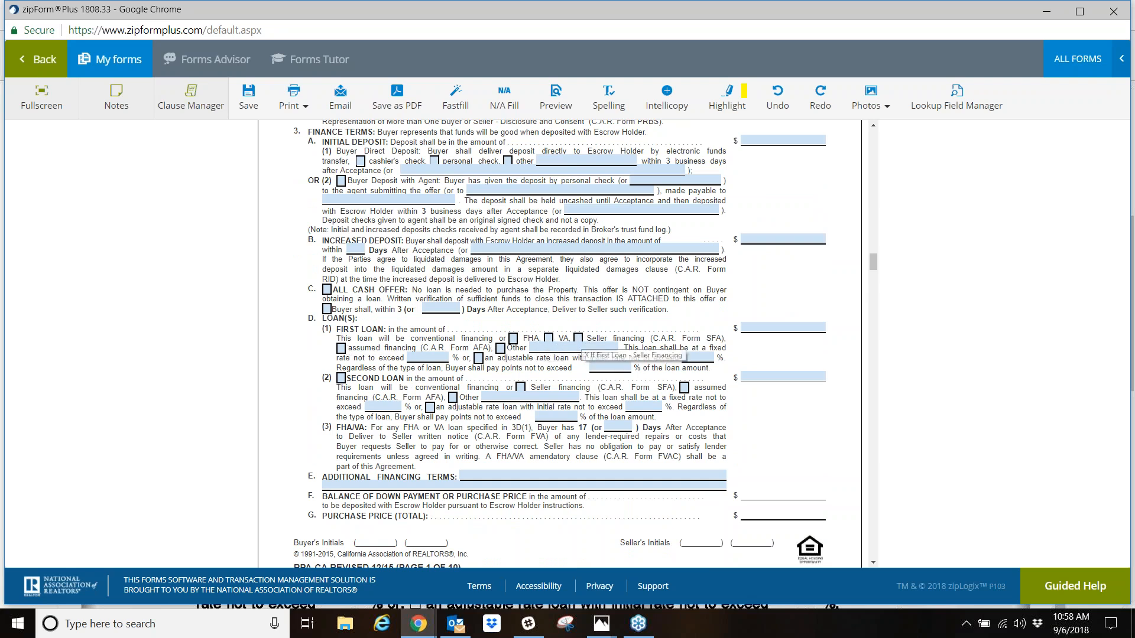
{"action": "left_click", "coordinate": [579, 340]}
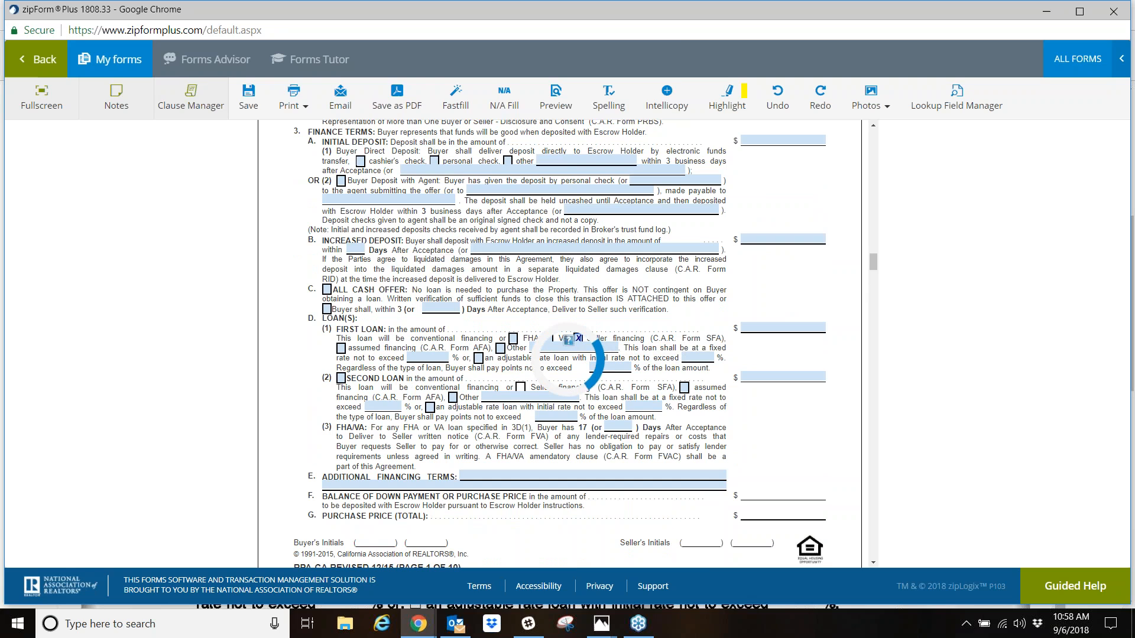
{"action": "left_click", "coordinate": [428, 357]}
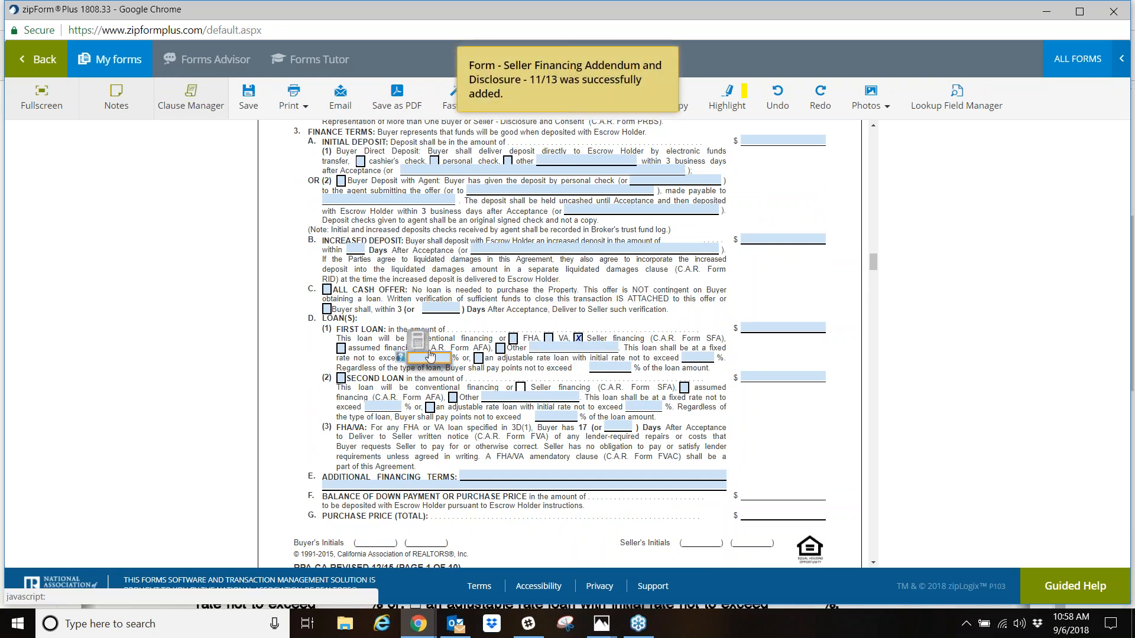
{"action": "type", "text": "6"}
{"action": "left_click", "coordinate": [507, 371]}
- Under Escrow and Title, mark both Buyer and Seller for the escrow fee and for the owner's title insurance policy
{"action": "scroll", "coordinate": [567, 428], "scroll_direction": "down", "scroll_amount": 15}
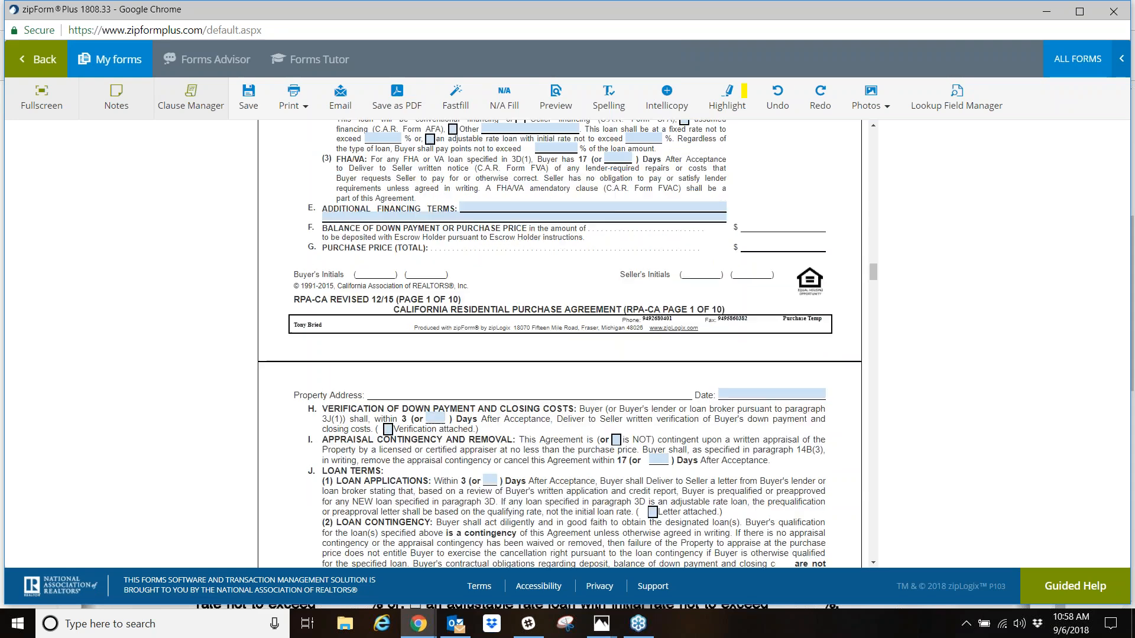
{"action": "scroll", "coordinate": [406, 430], "scroll_direction": "down", "scroll_amount": 2}
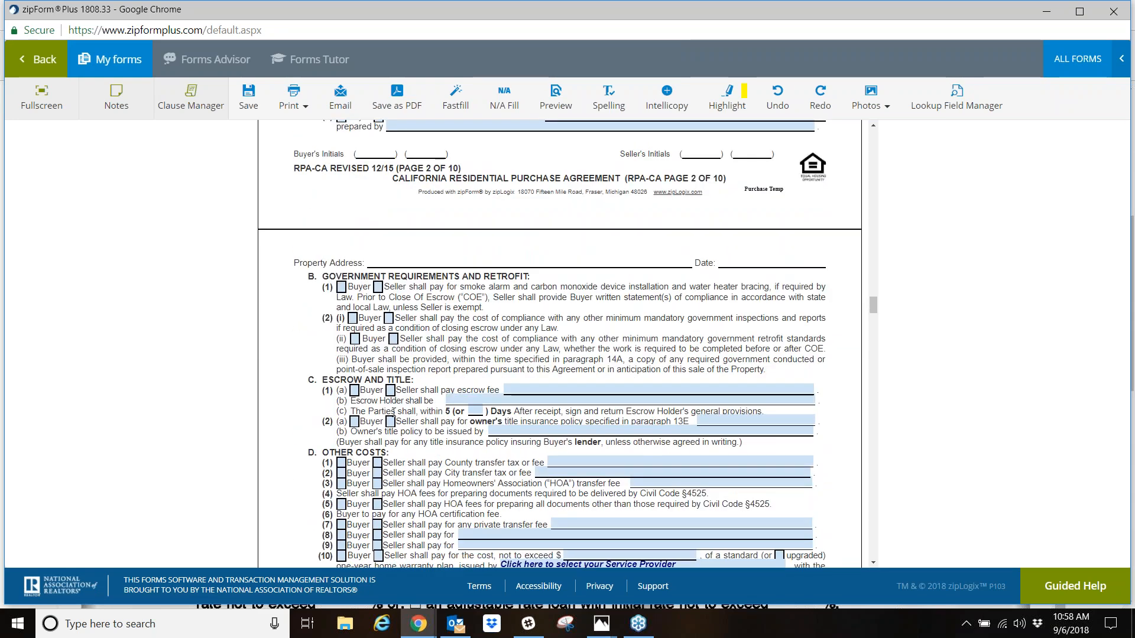
{"action": "left_click", "coordinate": [390, 391]}
{"action": "left_click", "coordinate": [354, 390]}
{"action": "left_click", "coordinate": [355, 422]}
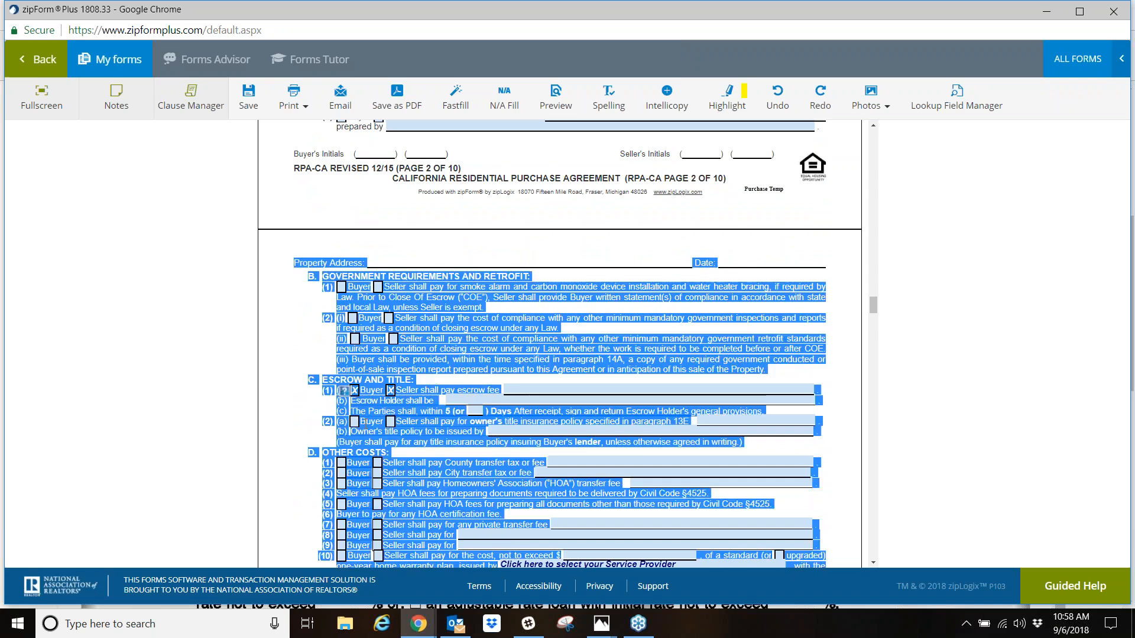
{"action": "left_click", "coordinate": [390, 422]}
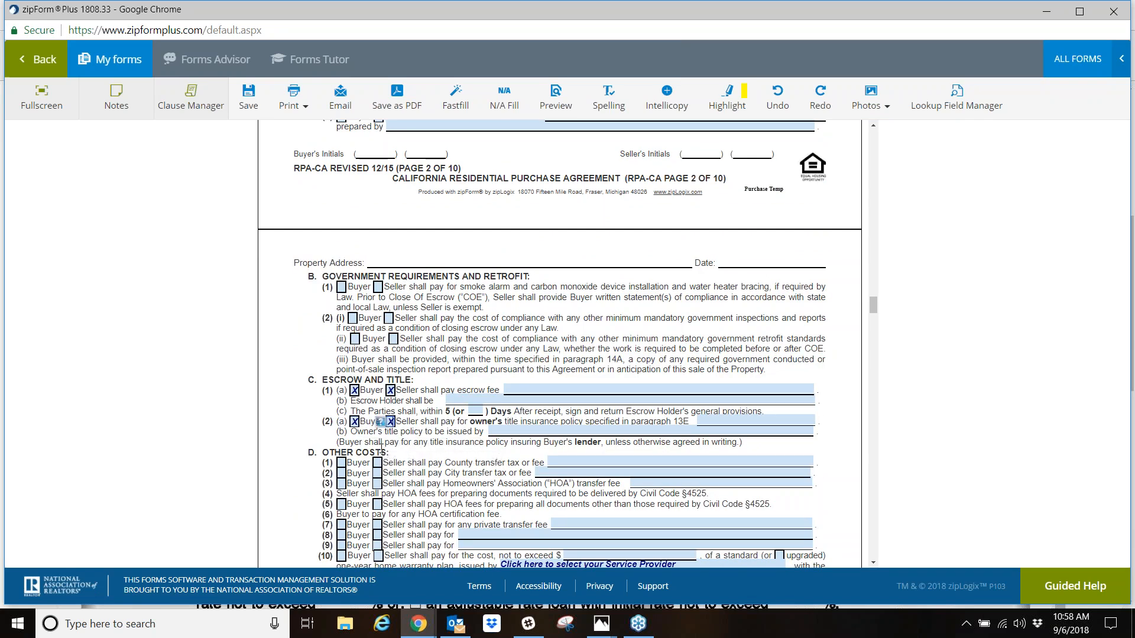
- Under Other Costs, mark Seller for items 1, 3 and 5, and Buyer for items 7 through 10
{"action": "left_click", "coordinate": [377, 464]}
{"action": "left_click", "coordinate": [377, 484]}
{"action": "left_click", "coordinate": [378, 504]}
{"action": "left_click", "coordinate": [341, 525]}
{"action": "left_click", "coordinate": [341, 535]}
{"action": "left_click", "coordinate": [341, 545]}
{"action": "left_click", "coordinate": [341, 556]}
- Save the purchase agreement entries and return to the template's documents
{"action": "scroll", "coordinate": [705, 476], "scroll_direction": "down", "scroll_amount": 1}
{"action": "scroll", "coordinate": [705, 476], "scroll_direction": "up", "scroll_amount": 5}
{"action": "scroll", "coordinate": [706, 476], "scroll_direction": "up", "scroll_amount": 10}
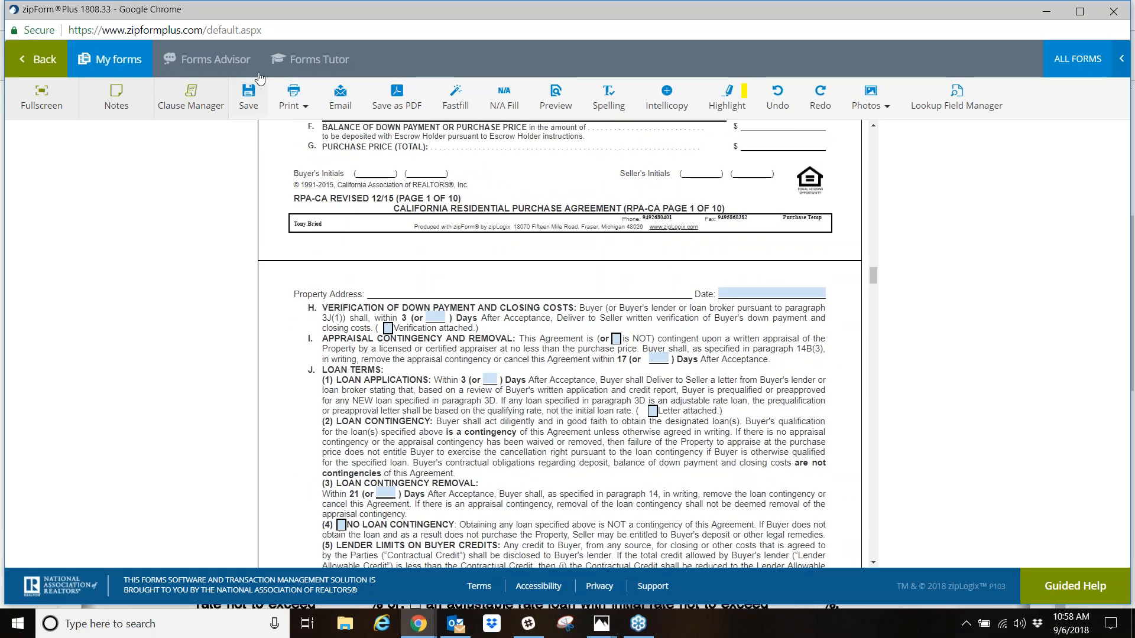
{"action": "left_click", "coordinate": [248, 90]}
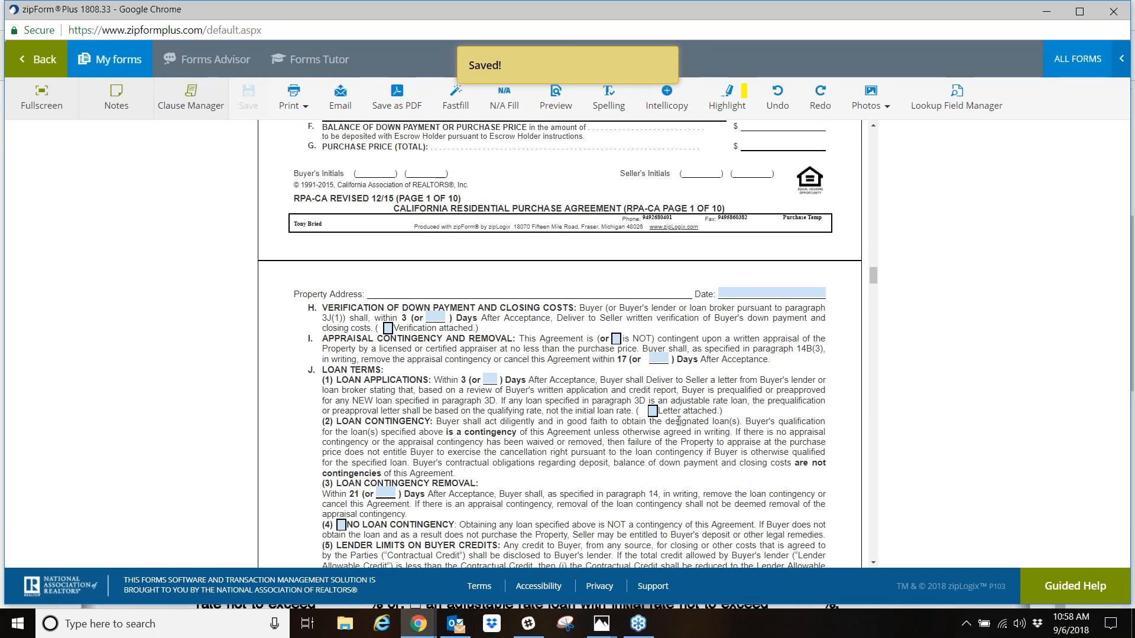
{"action": "scroll", "coordinate": [679, 421], "scroll_direction": "up", "scroll_amount": 15}
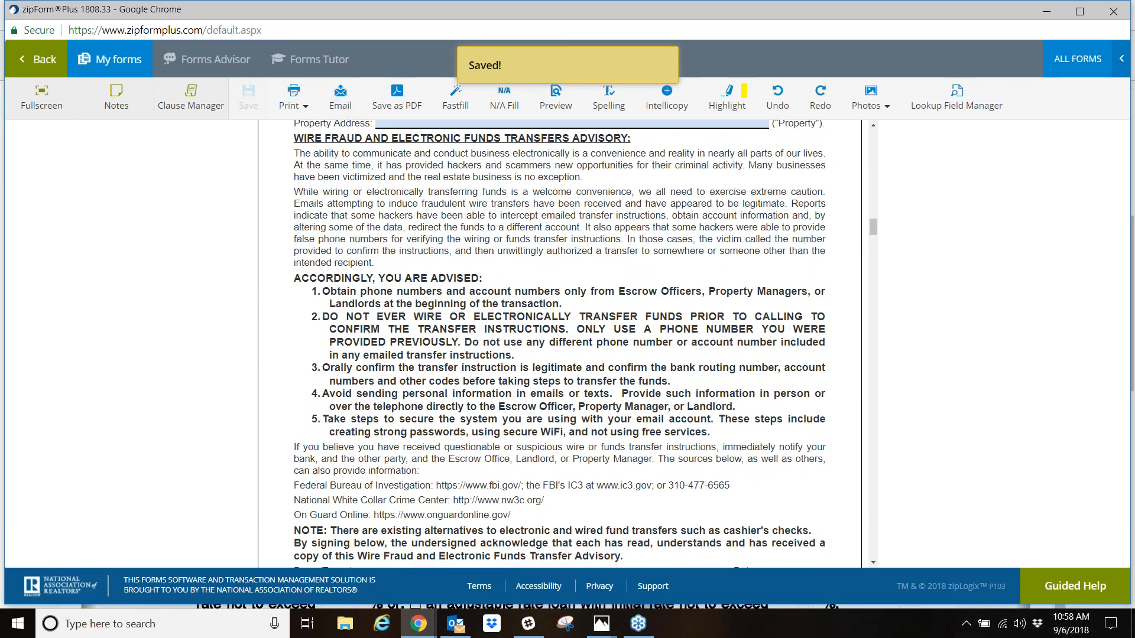
{"action": "left_click", "coordinate": [42, 62]}
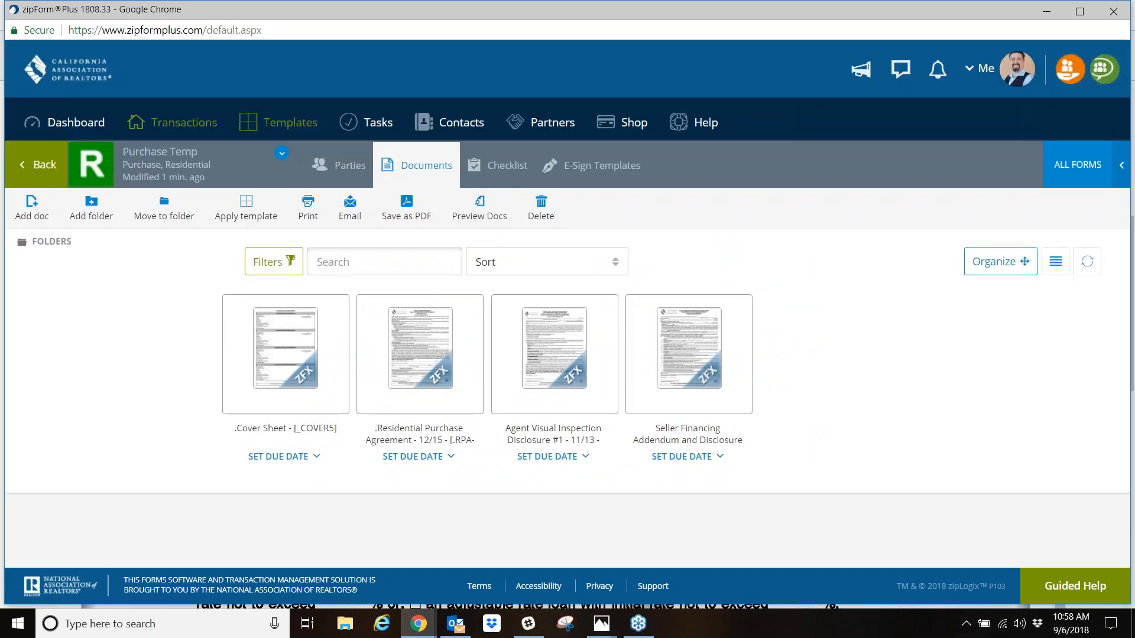
- Start a new purchase or offer transaction named aoidfja;djfasjd
{"action": "left_click", "coordinate": [180, 127]}
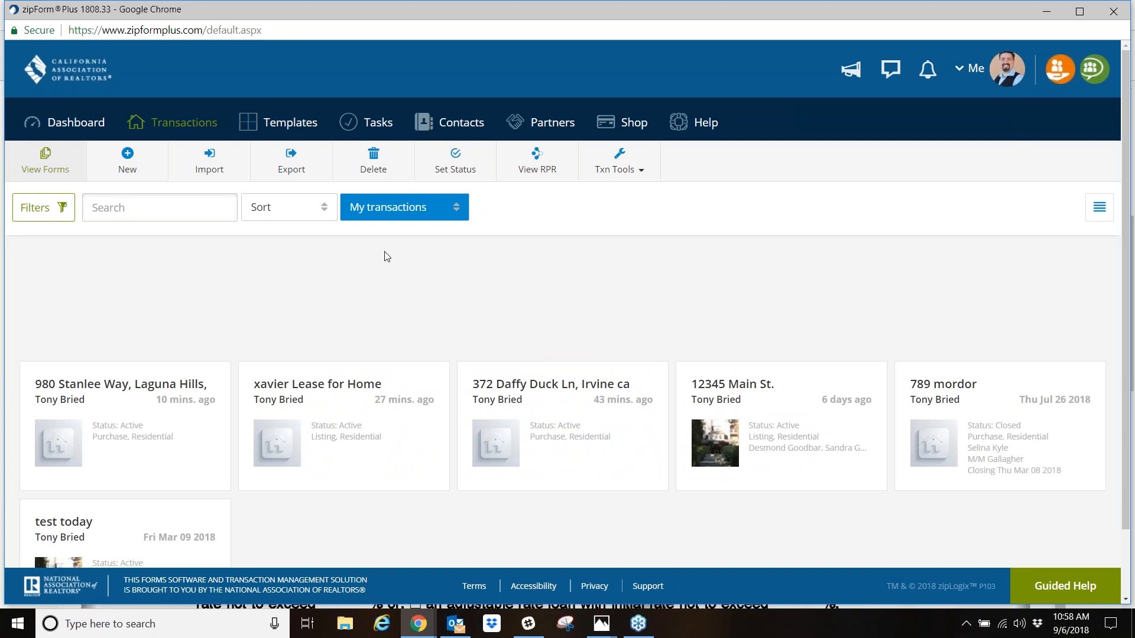
{"action": "left_click", "coordinate": [140, 175]}
{"action": "left_click", "coordinate": [463, 208]}
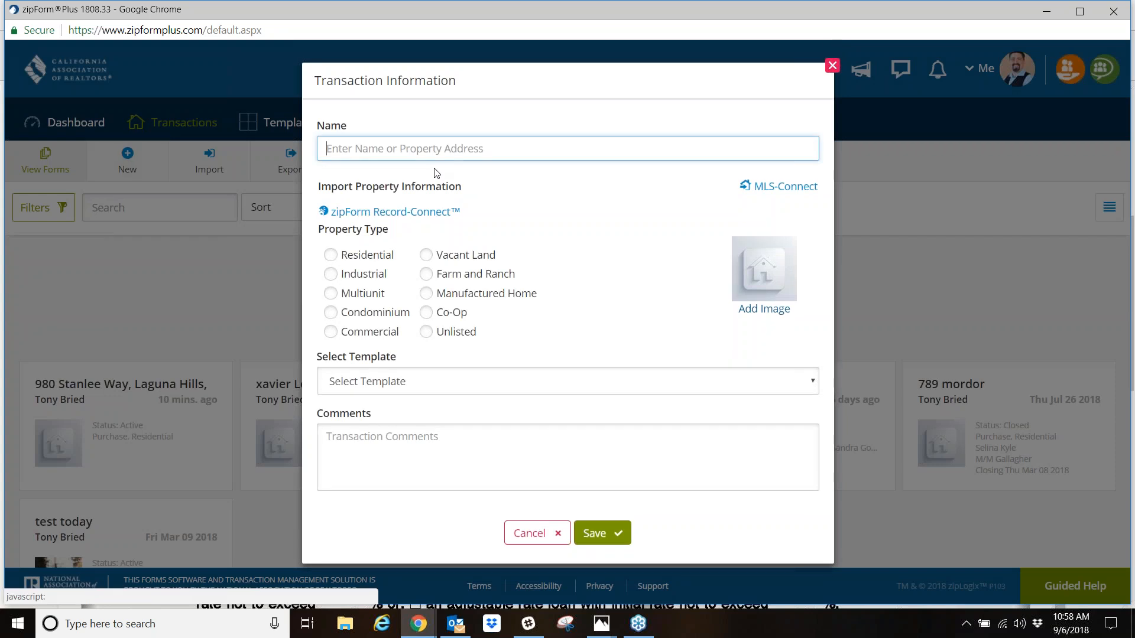
{"action": "left_click", "coordinate": [438, 152]}
{"action": "type", "text": "aoidfja;djfasjd"}
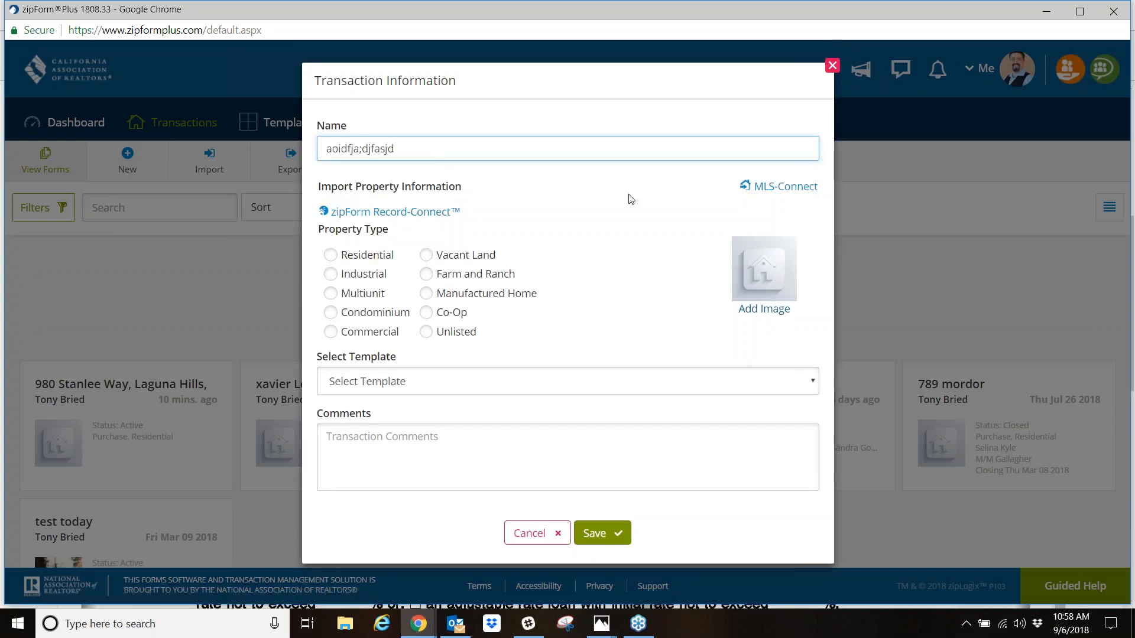
- Import the residential listing with MLS ID s597524 from CRMLS1 into the transaction through MLS-Connect
{"action": "left_click", "coordinate": [787, 196]}
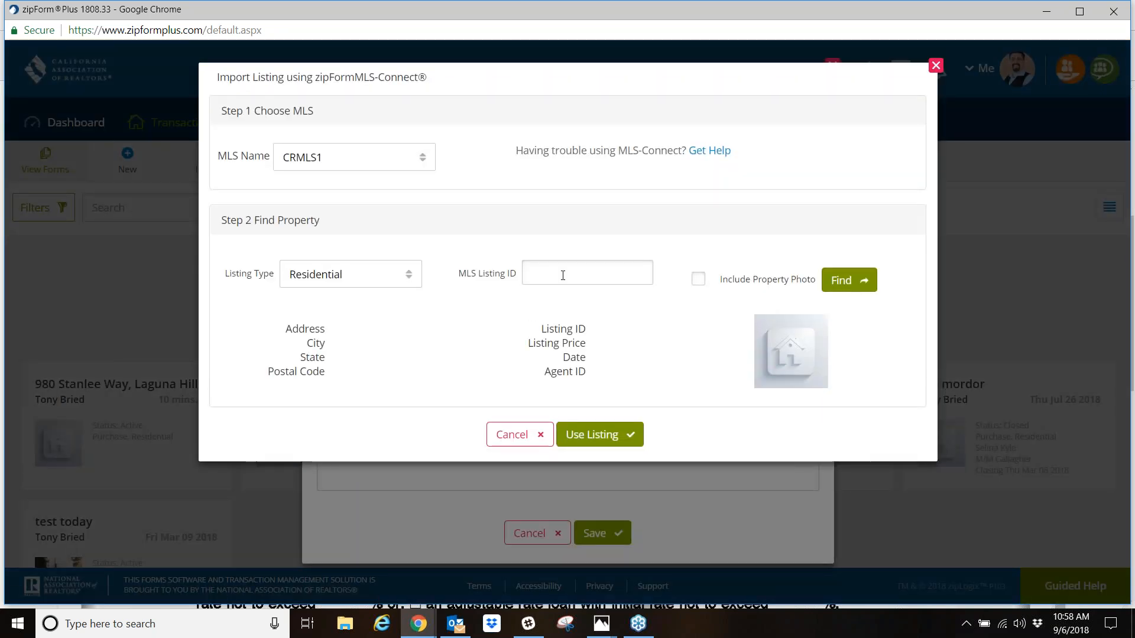
{"action": "left_click", "coordinate": [548, 275]}
{"action": "type", "text": "s597524"}
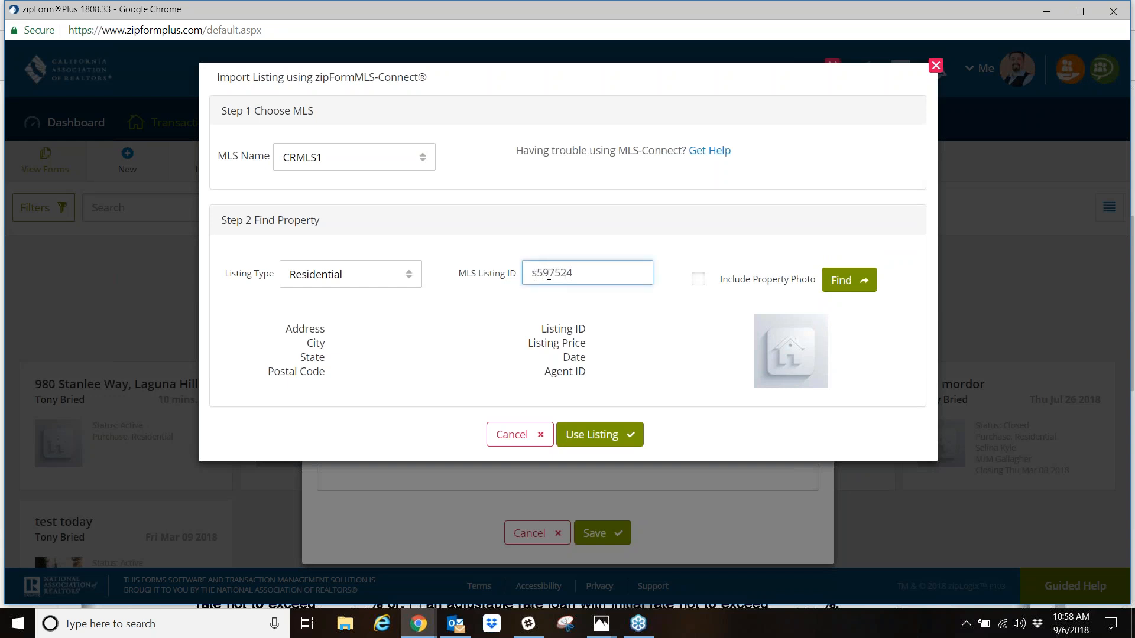
{"action": "left_click", "coordinate": [839, 277]}
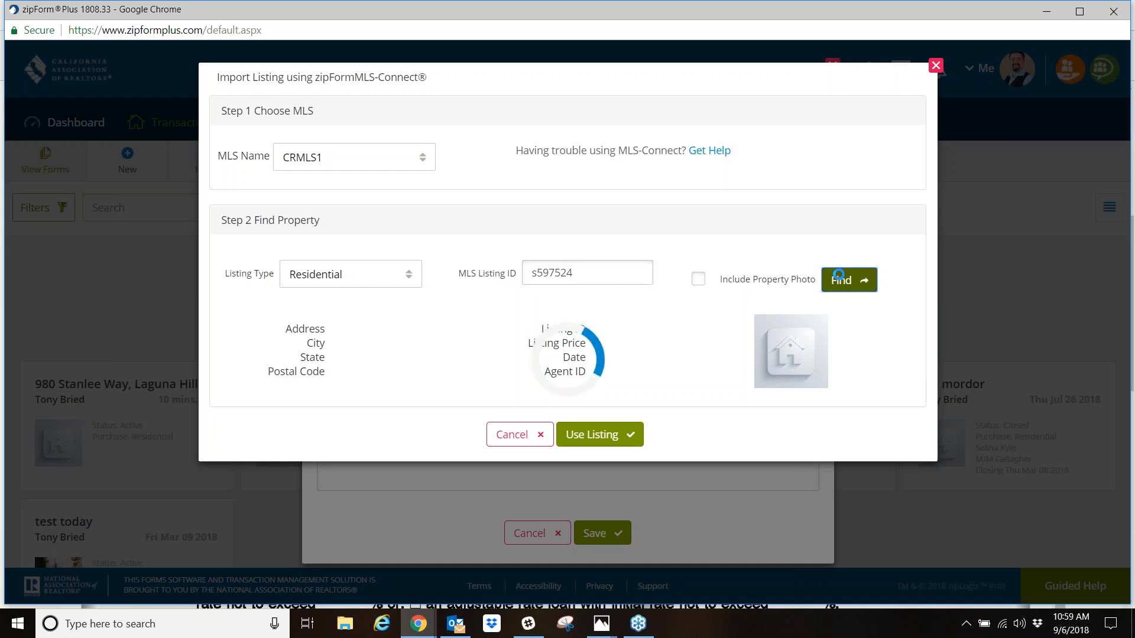
{"action": "left_click", "coordinate": [578, 442]}
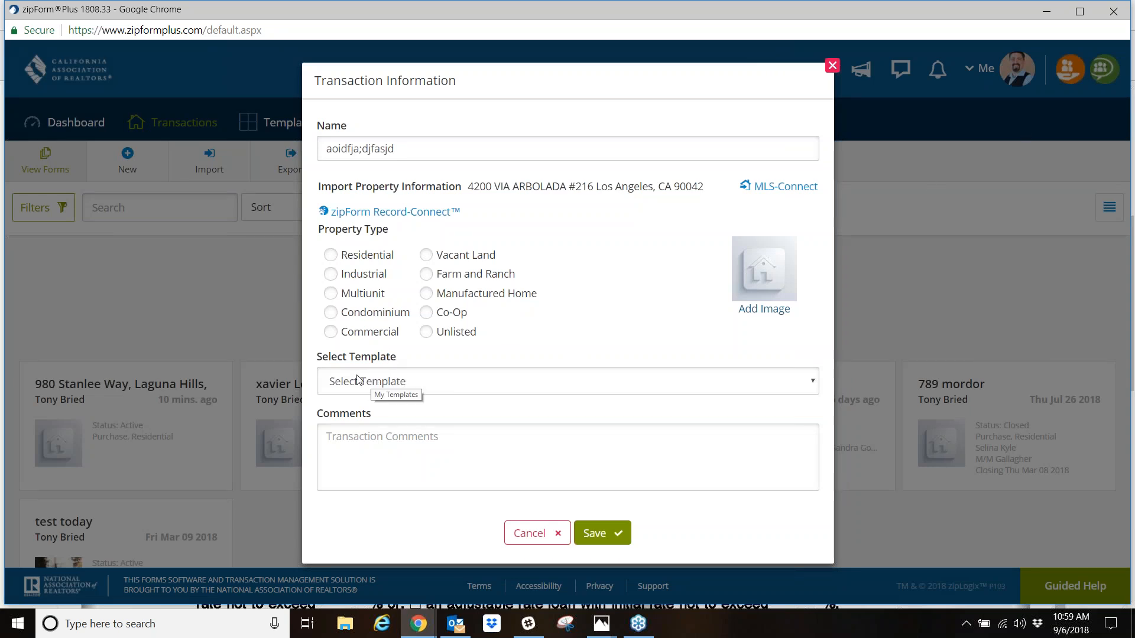
- Choose the Agent - Purchase Temp template and the Residential property type for the transaction and save it
{"action": "left_click", "coordinate": [812, 388]}
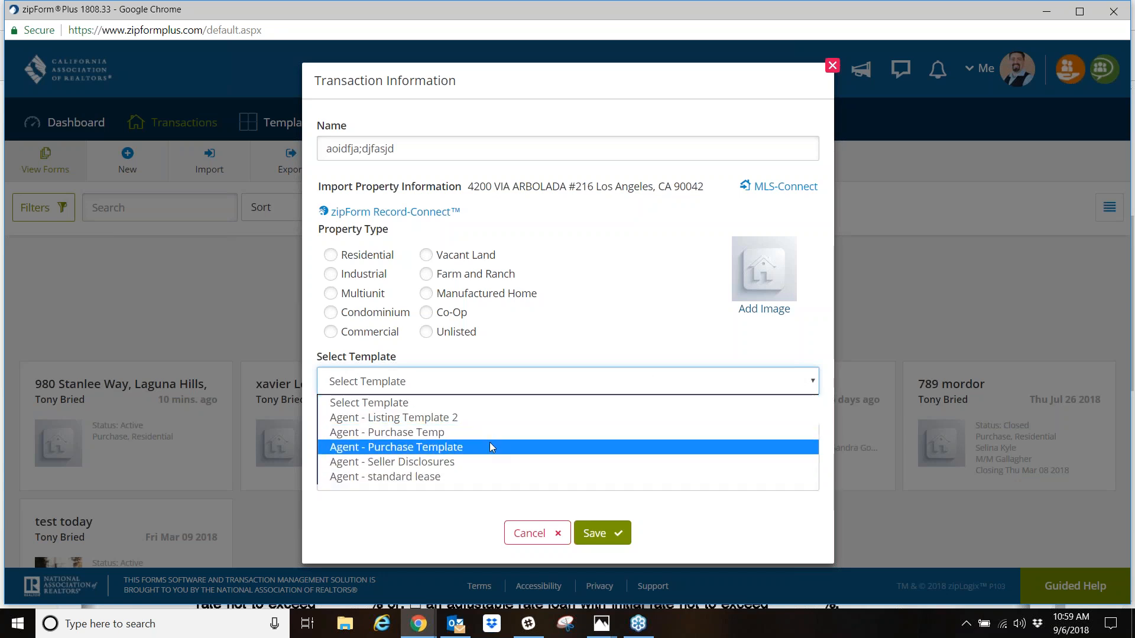
{"action": "left_click", "coordinate": [435, 436]}
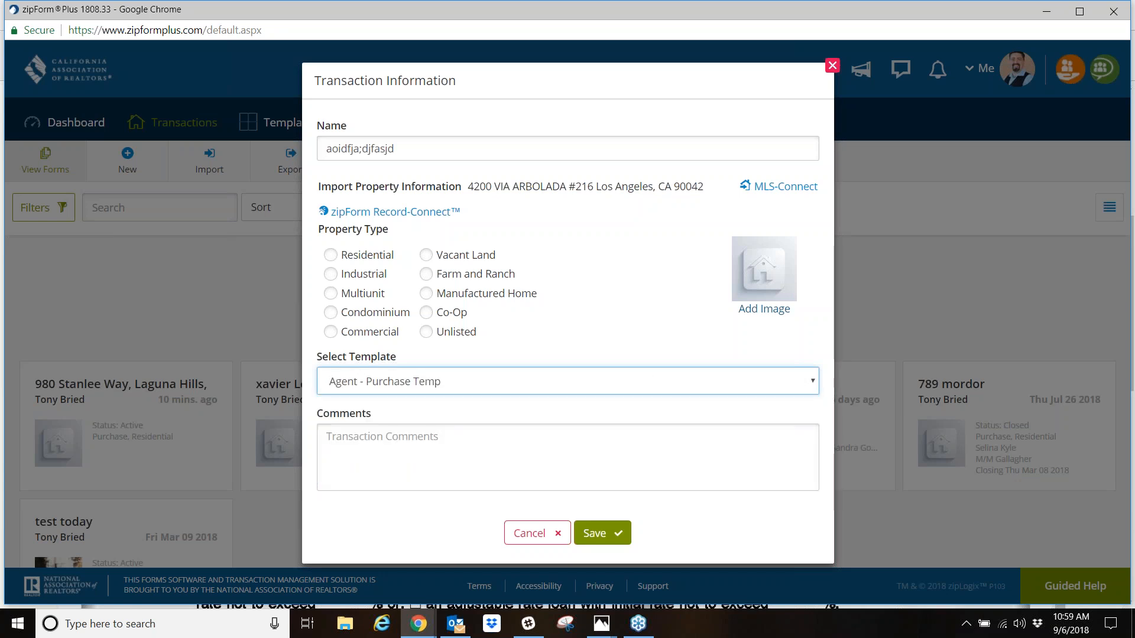
{"action": "left_click", "coordinate": [603, 534]}
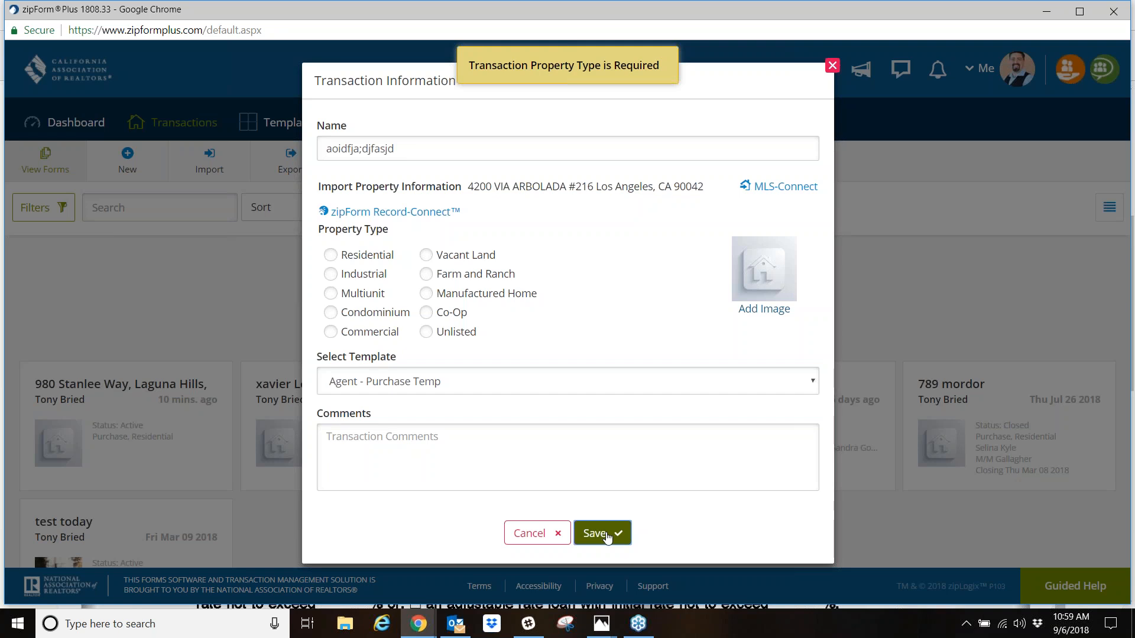
{"action": "left_click", "coordinate": [332, 259]}
{"action": "left_click", "coordinate": [602, 533]}
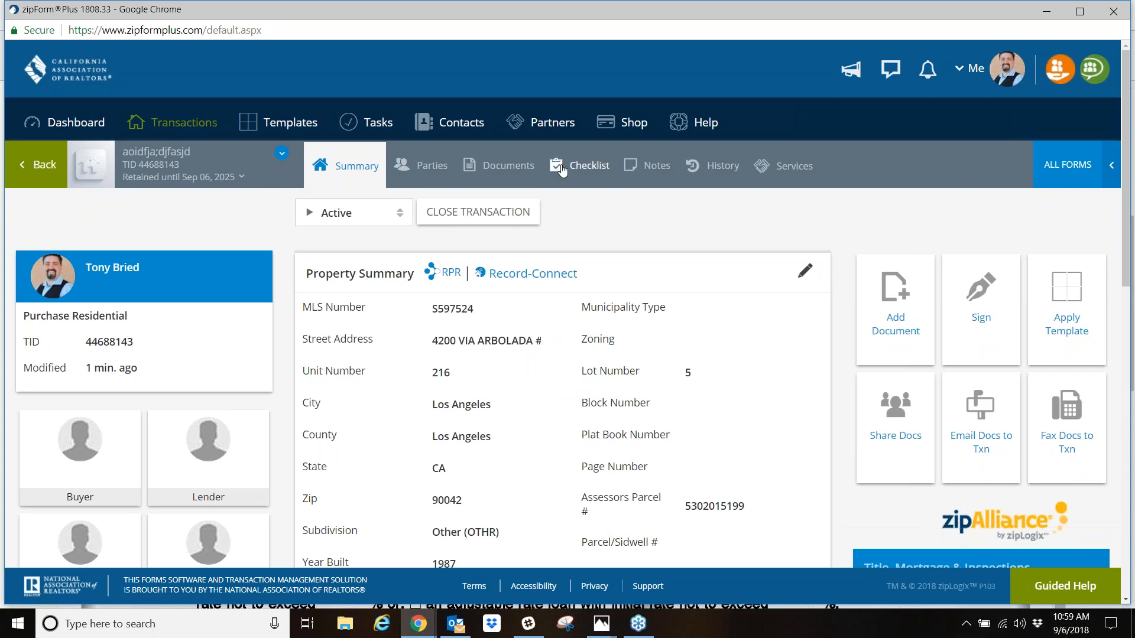
- Check the new transaction's documents, and return to the transaction list to reopen the transaction
{"action": "left_click", "coordinate": [510, 166]}
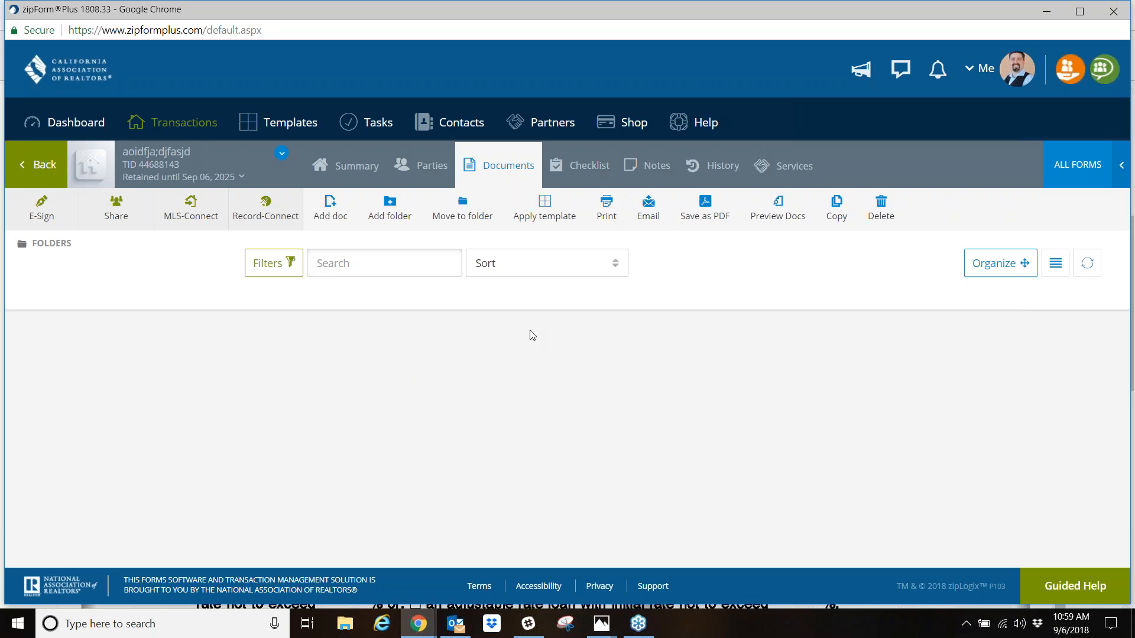
{"action": "left_click", "coordinate": [1089, 168]}
{"action": "left_click", "coordinate": [667, 374]}
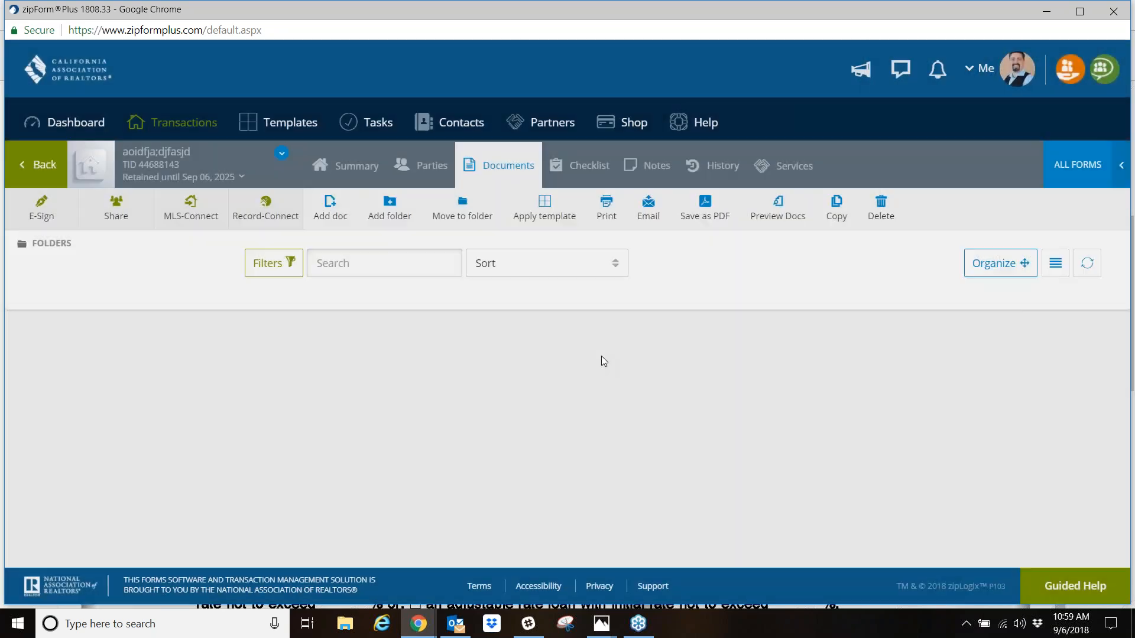
{"action": "left_click", "coordinate": [40, 170]}
{"action": "left_click", "coordinate": [132, 409]}
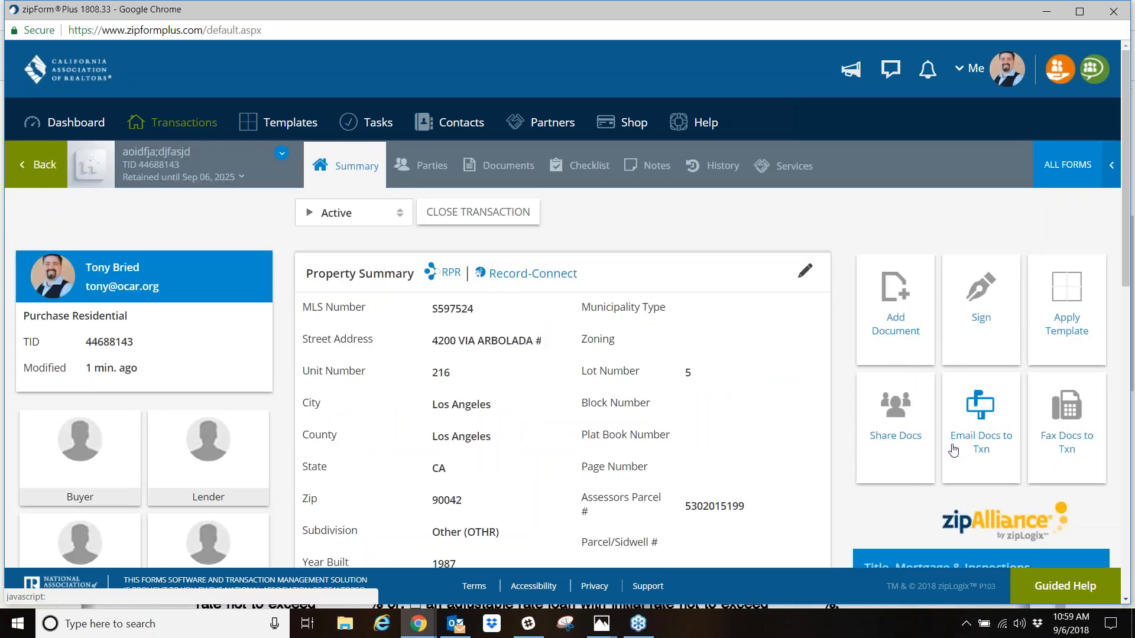
- Apply the saved Purchase Template to the transaction from its summary
{"action": "left_click", "coordinate": [1064, 310]}
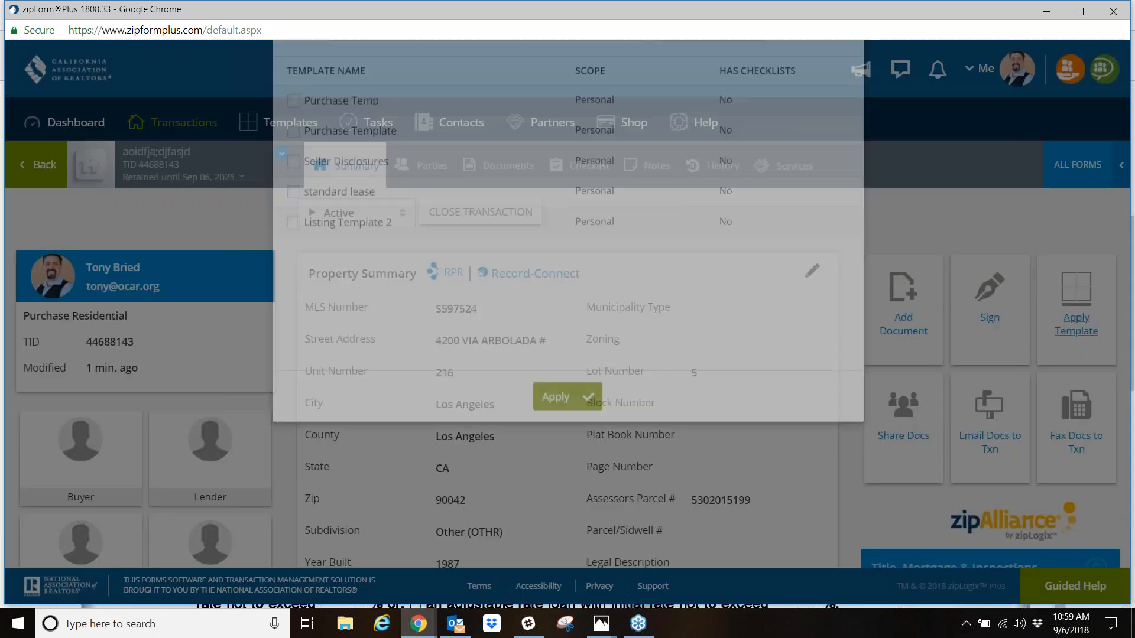
{"action": "left_click", "coordinate": [294, 195]}
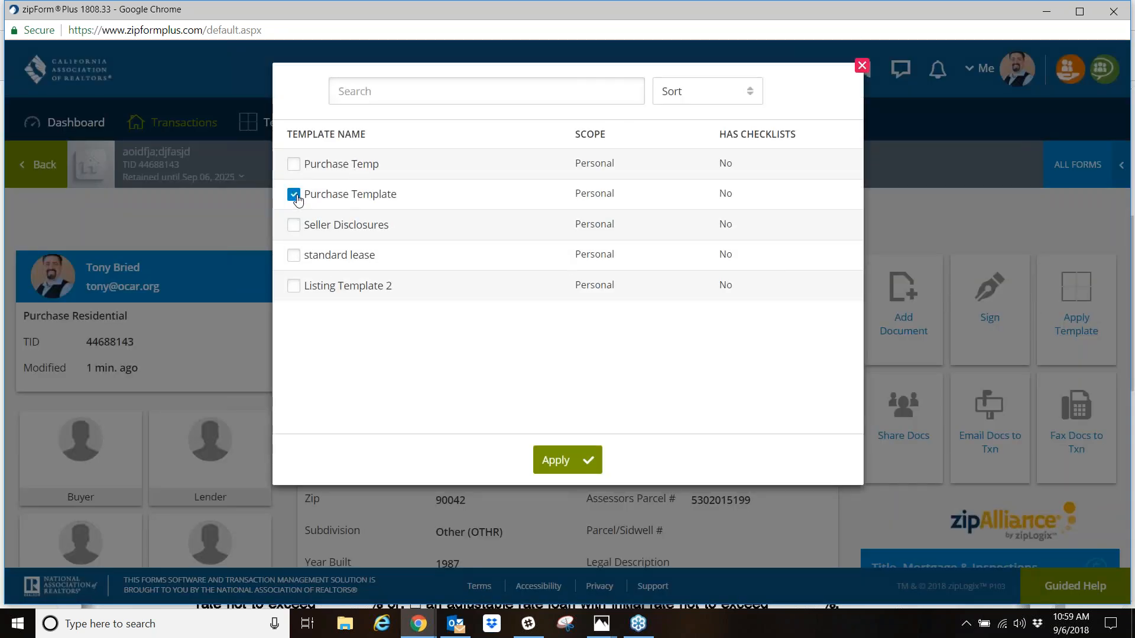
{"action": "left_click", "coordinate": [562, 467]}
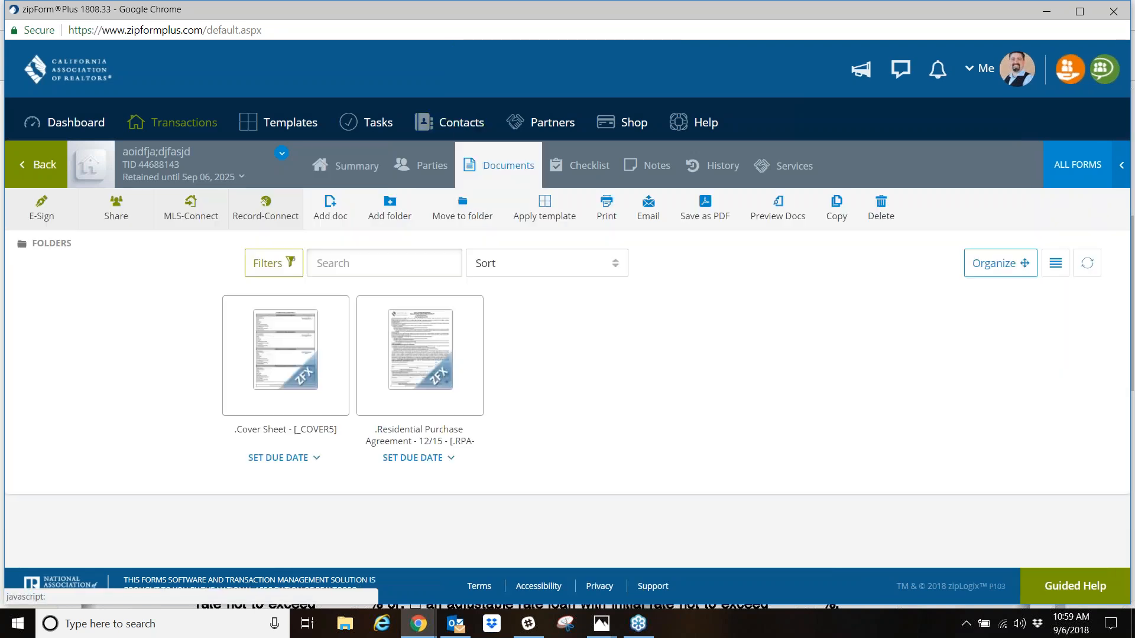
- Open the Cover Sheet from the transaction's documents and examine its Property Information section
{"action": "left_click", "coordinate": [515, 168]}
{"action": "left_click", "coordinate": [279, 383]}
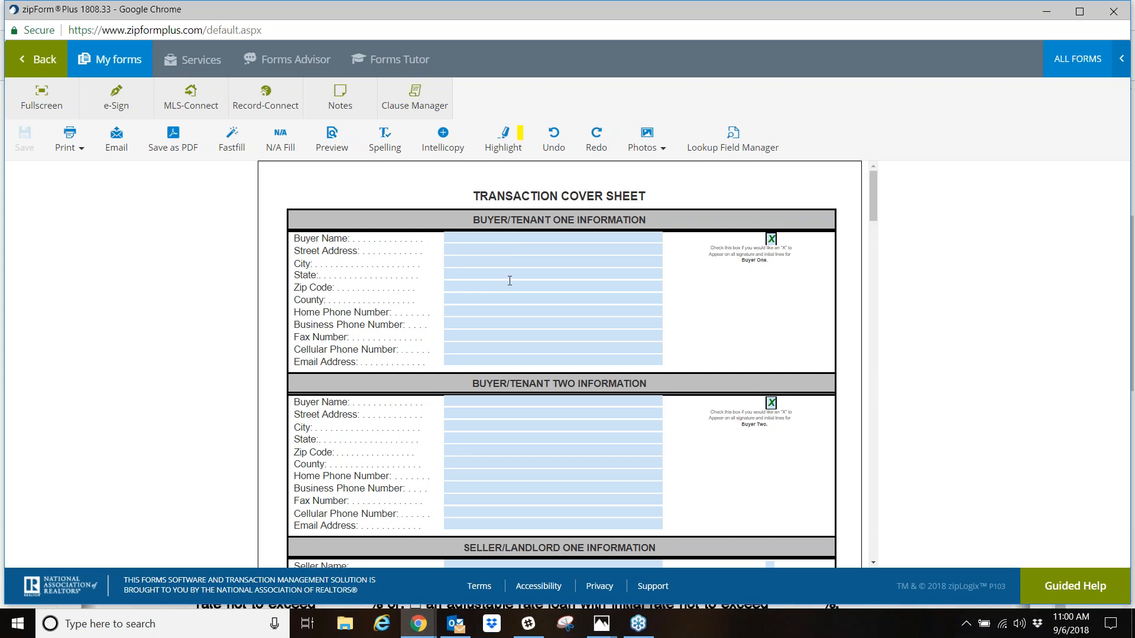
{"action": "scroll", "coordinate": [510, 281], "scroll_direction": "down", "scroll_amount": 11}
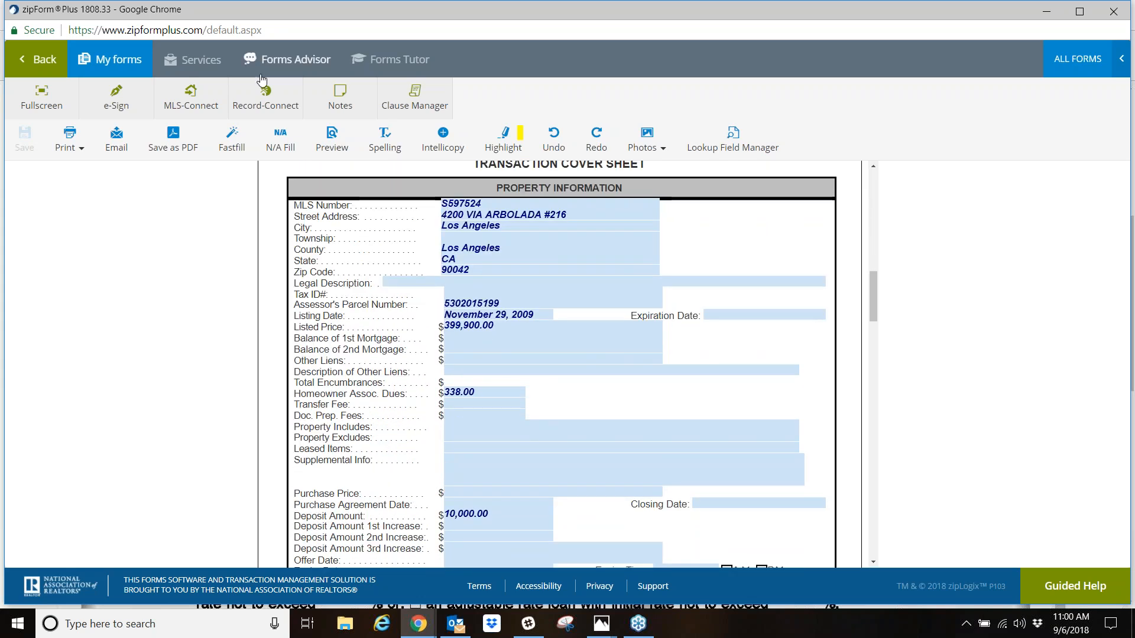
- In the Residential Purchase Agreement, set close of escrow to 10 days after acceptance and mark All Cash Offer in paragraph 3C
{"action": "left_click", "coordinate": [121, 59]}
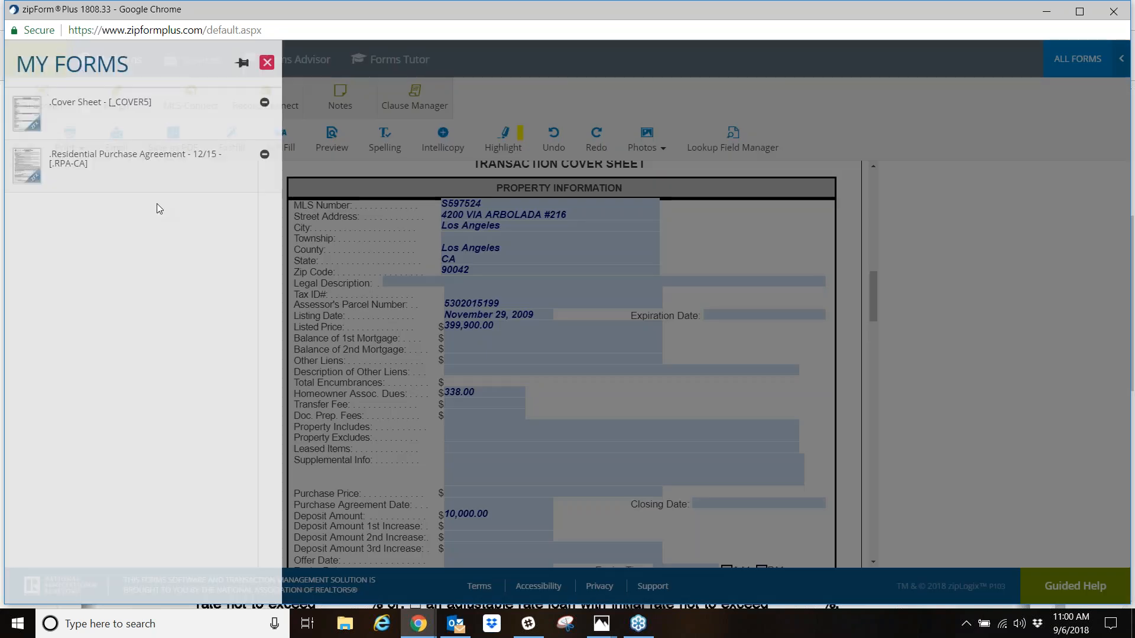
{"action": "left_click", "coordinate": [130, 158]}
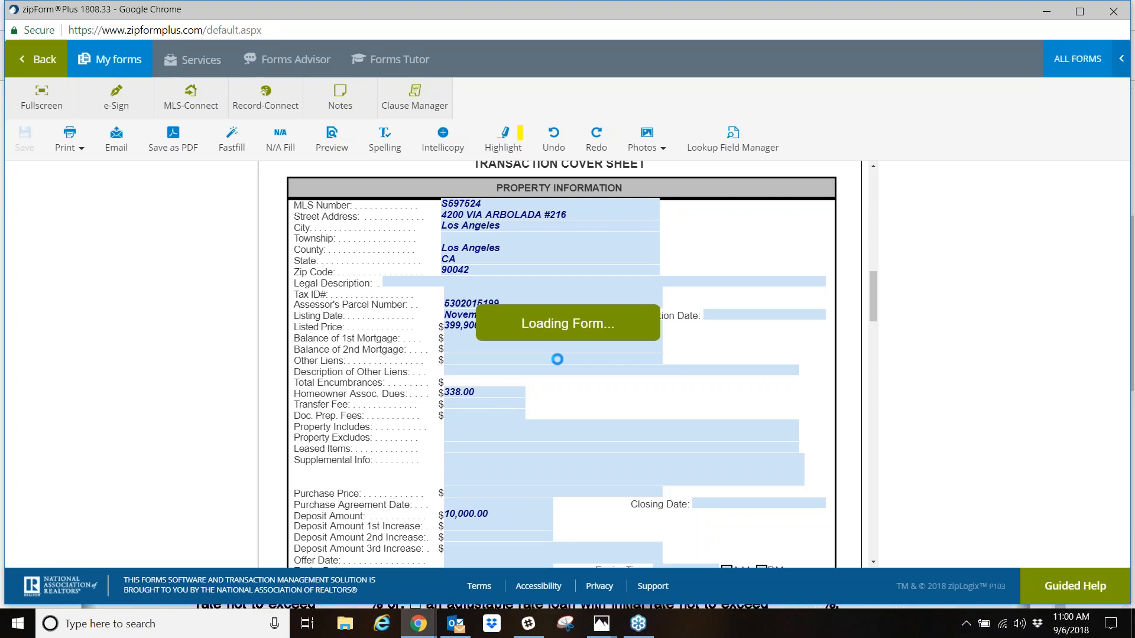
{"action": "scroll", "coordinate": [532, 384], "scroll_direction": "down", "scroll_amount": 15}
{"action": "scroll", "coordinate": [519, 415], "scroll_direction": "down", "scroll_amount": 15}
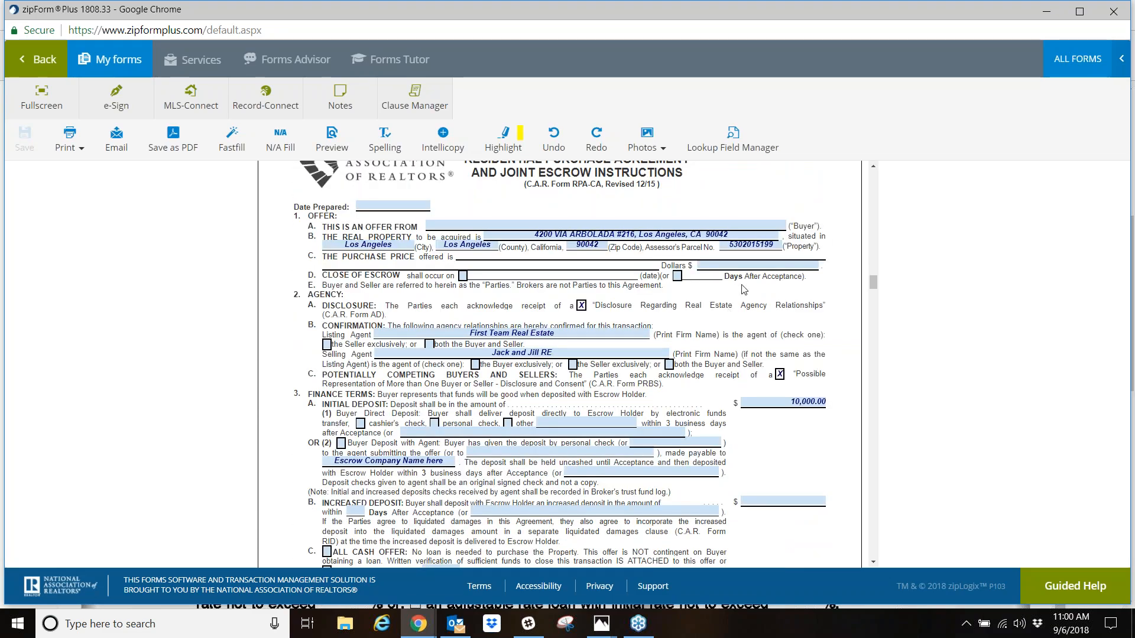
{"action": "left_click", "coordinate": [692, 276]}
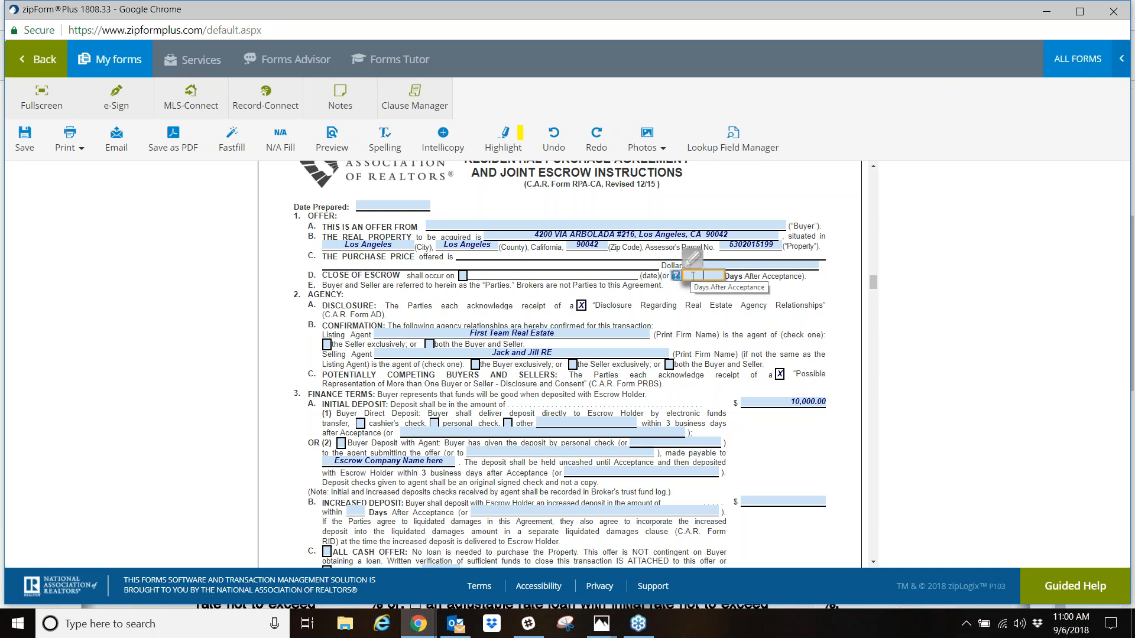
{"action": "type", "text": "10"}
{"action": "left_click", "coordinate": [481, 385]}
{"action": "scroll", "coordinate": [482, 384], "scroll_direction": "down", "scroll_amount": 3}
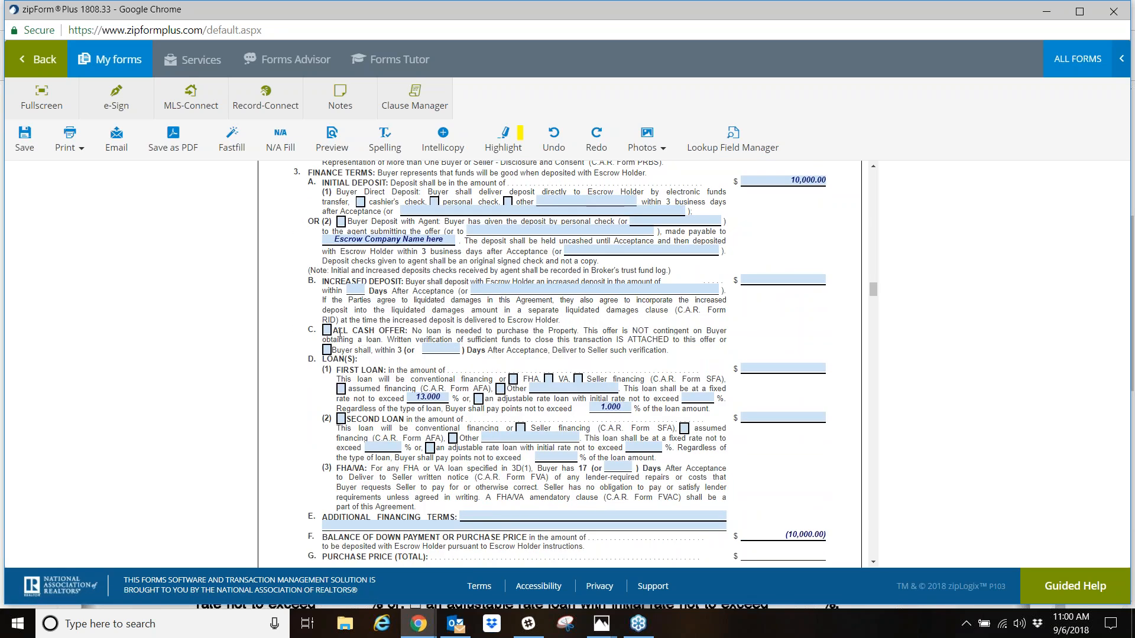
{"action": "left_click", "coordinate": [327, 330]}
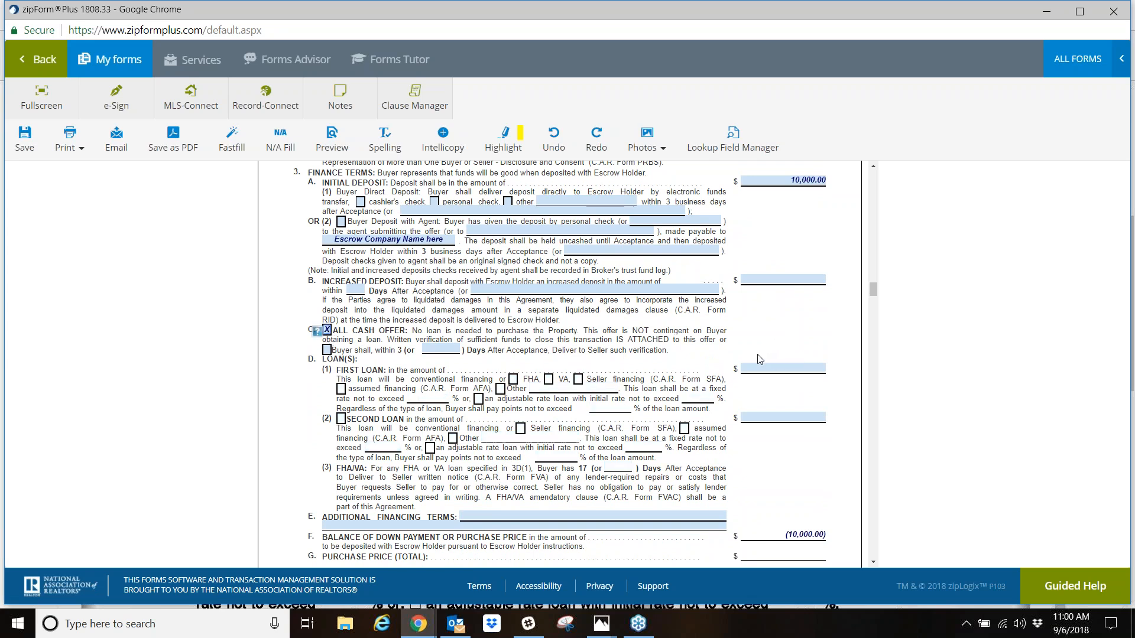
- Look over the rest of the purchase agreement, save it and return to the list of transactions
{"action": "scroll", "coordinate": [759, 359], "scroll_direction": "up", "scroll_amount": 15}
{"action": "scroll", "coordinate": [560, 364], "scroll_direction": "down", "scroll_amount": 15}
{"action": "scroll", "coordinate": [600, 238], "scroll_direction": "down", "scroll_amount": 13}
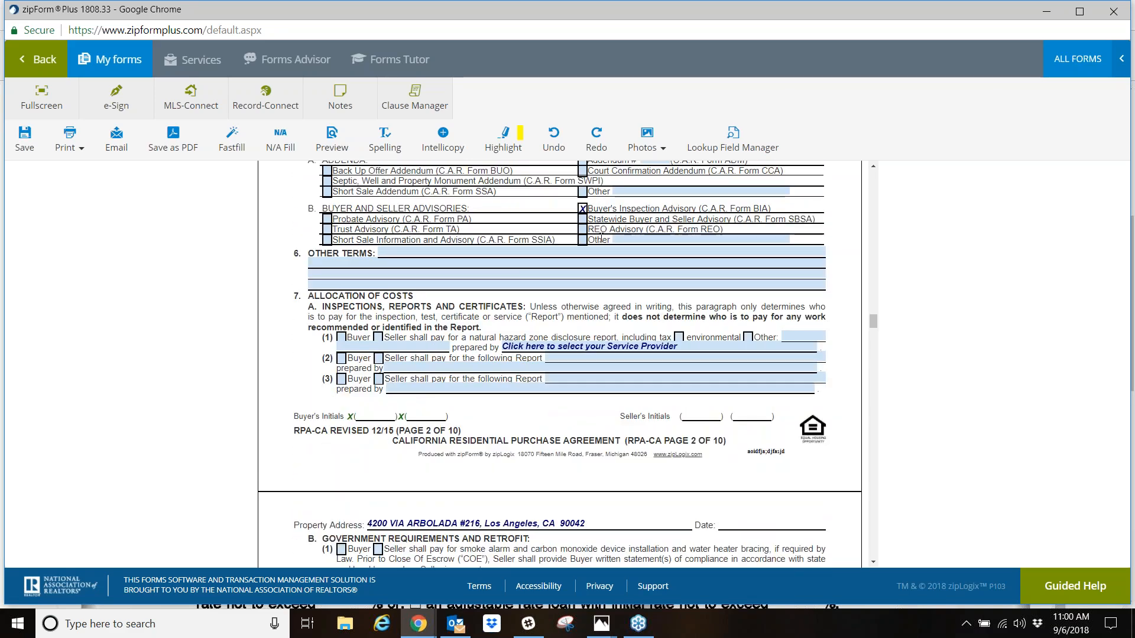
{"action": "scroll", "coordinate": [600, 362], "scroll_direction": "up", "scroll_amount": 18}
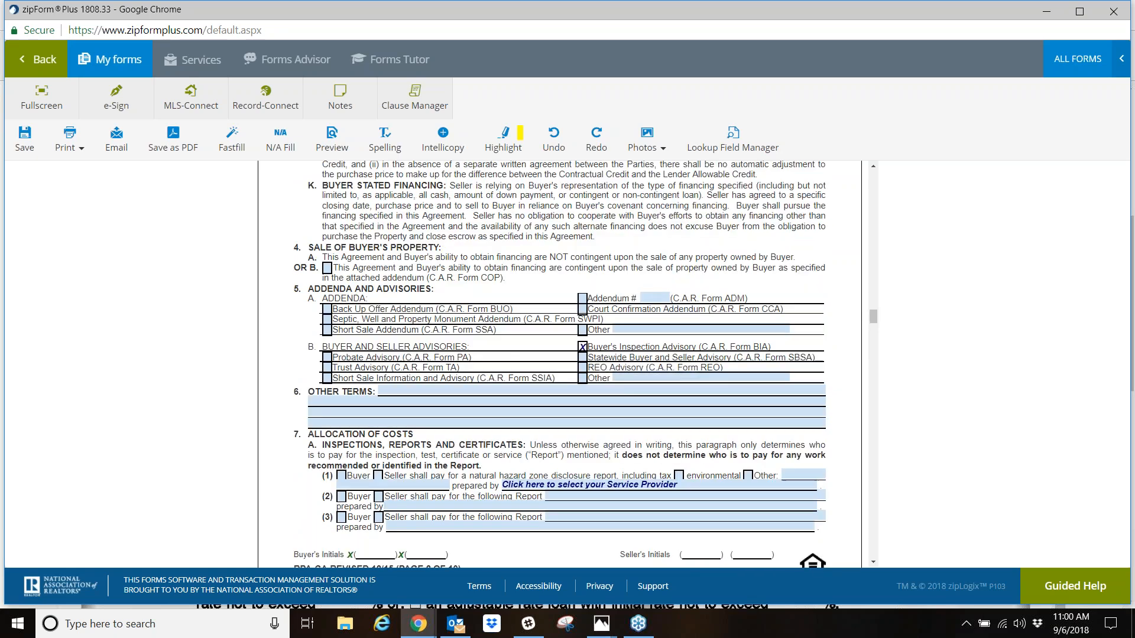
{"action": "scroll", "coordinate": [559, 364], "scroll_direction": "up", "scroll_amount": 3}
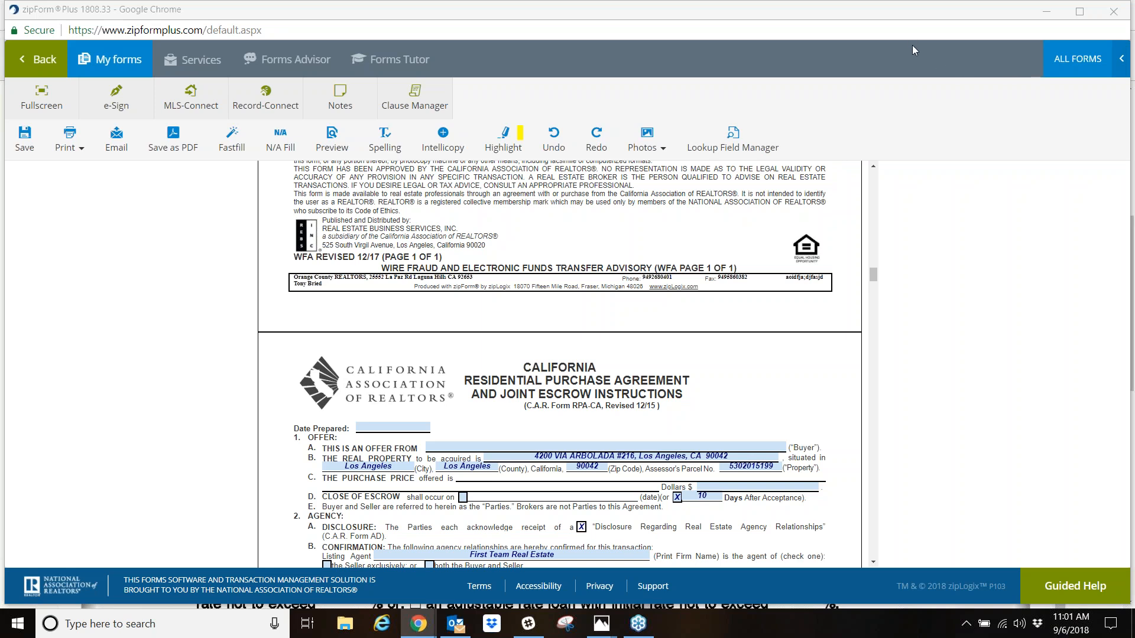
{"action": "left_click", "coordinate": [53, 65]}
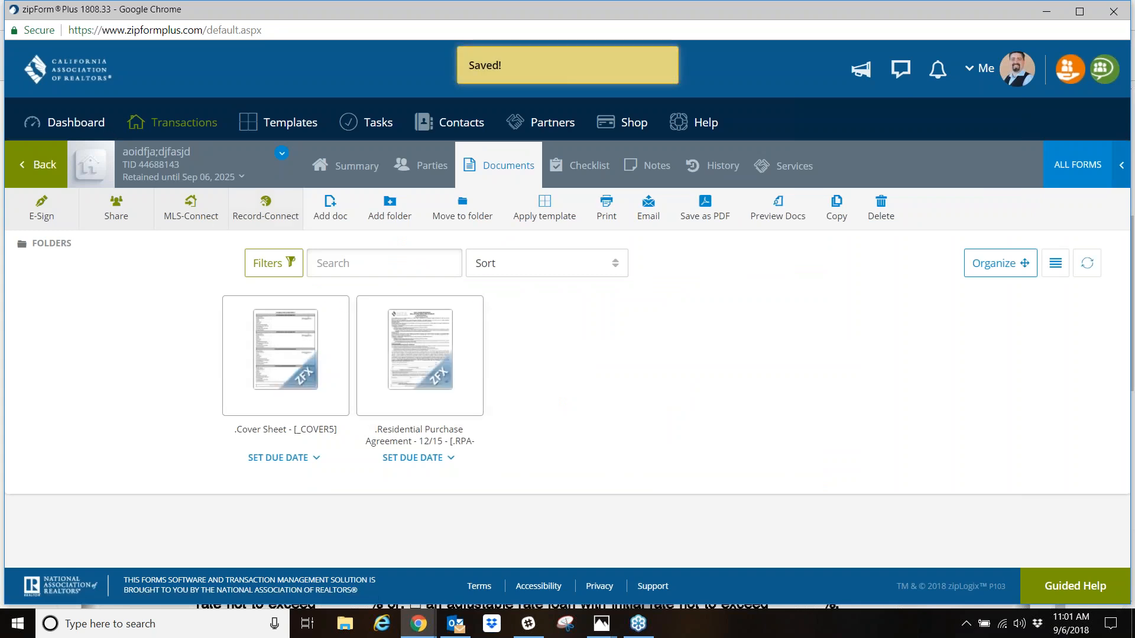
{"action": "left_click", "coordinate": [186, 130]}
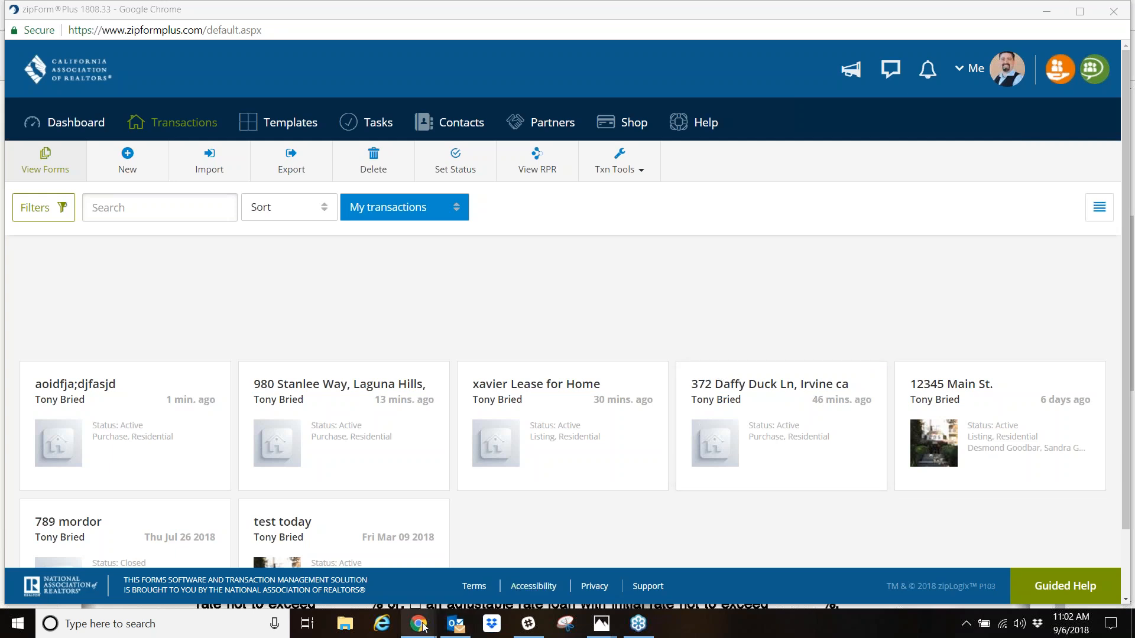
- Switch to the Chrome window with the Forms Tutor pages and open docusign.com in a new tab
{"action": "mouse_move", "coordinate": [422, 626]}
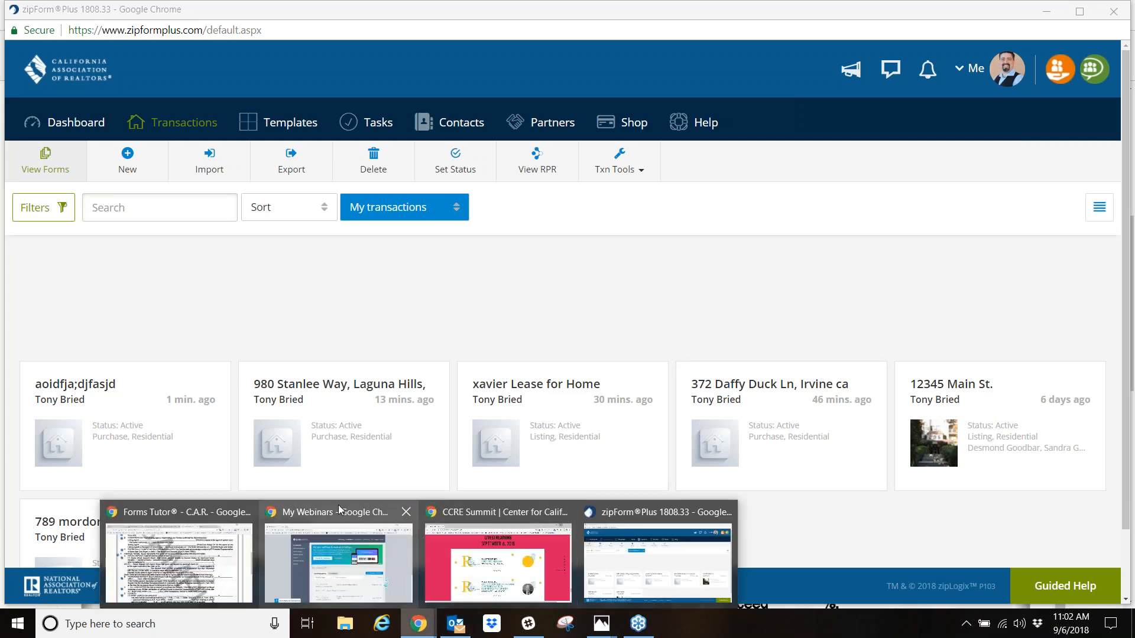
{"action": "mouse_move", "coordinate": [288, 502]}
{"action": "left_click", "coordinate": [177, 555]}
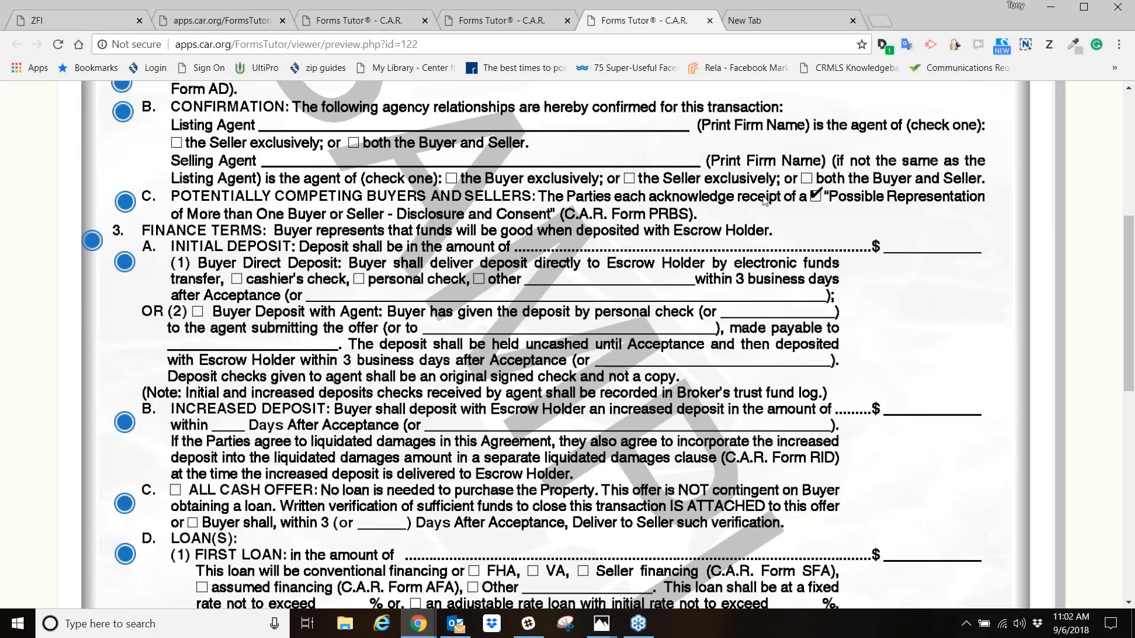
{"action": "left_click", "coordinate": [882, 26]}
{"action": "type", "text": "docusign.com"}
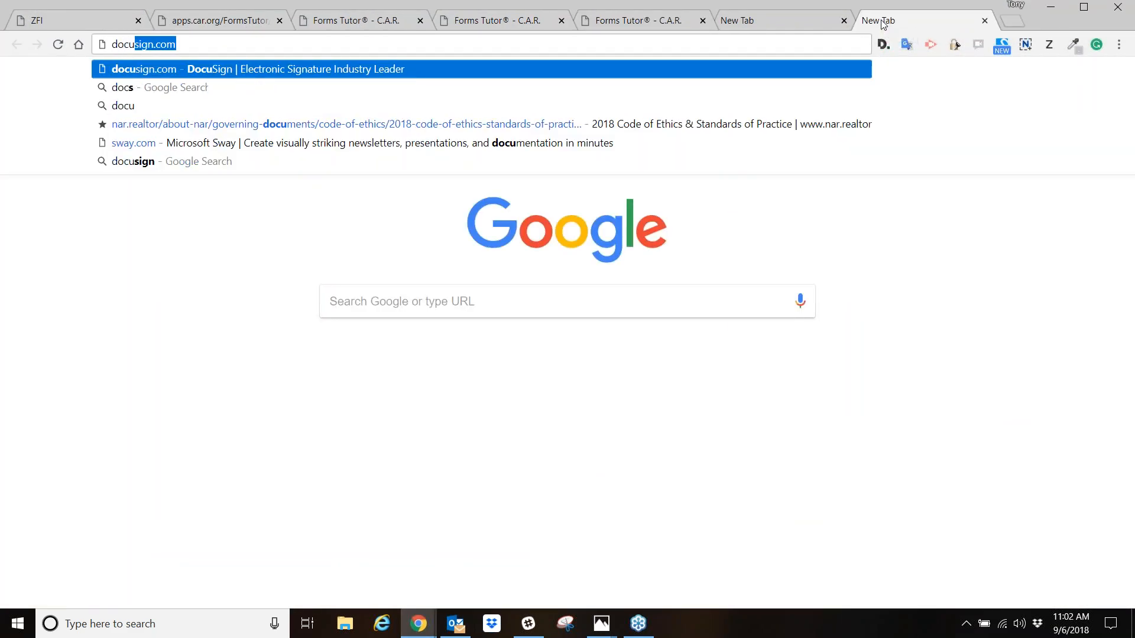
{"action": "key", "text": "Return"}
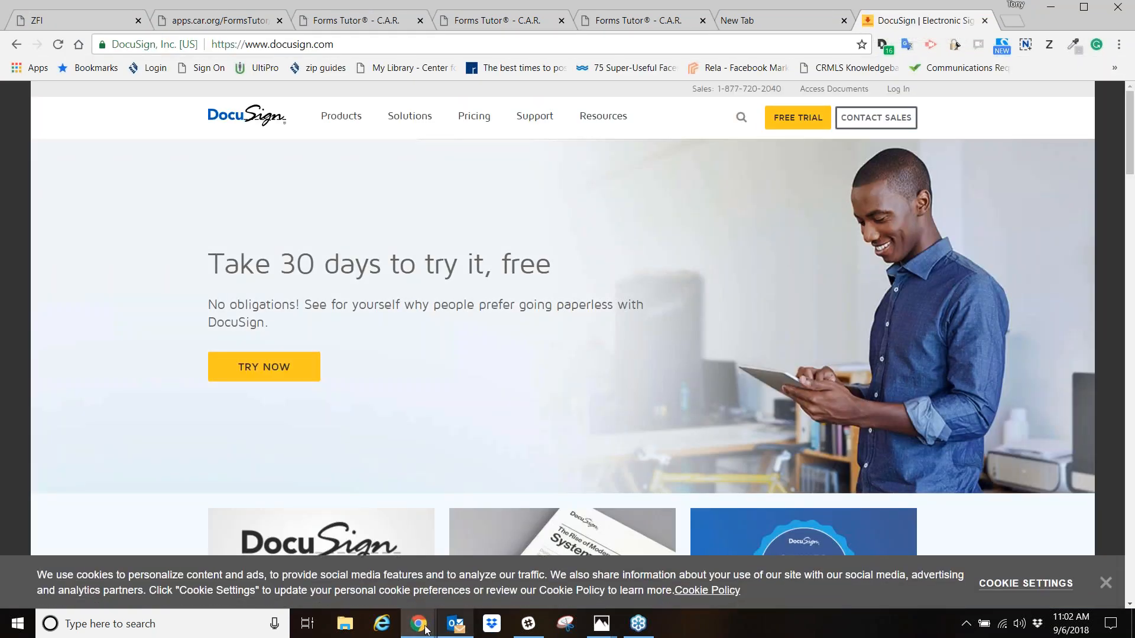
{"action": "left_click", "coordinate": [425, 627]}
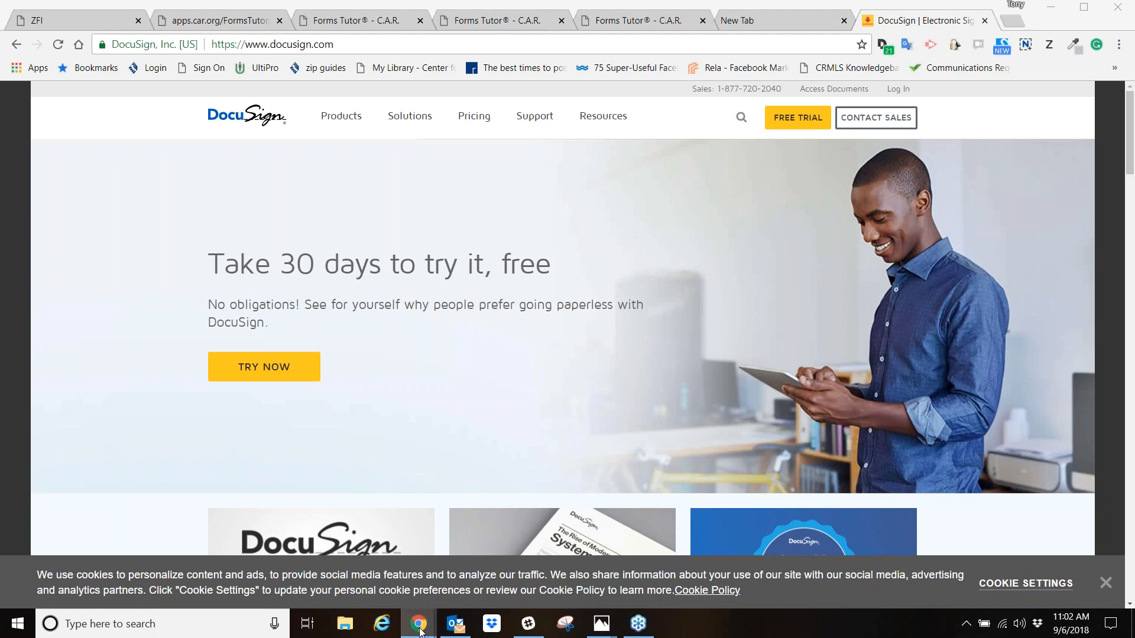
- Switch back to zipForm Plus, open the residential listing transaction modified 6 days ago, and open E-Sign from its documents
{"action": "left_click", "coordinate": [640, 512]}
{"action": "left_click", "coordinate": [172, 121]}
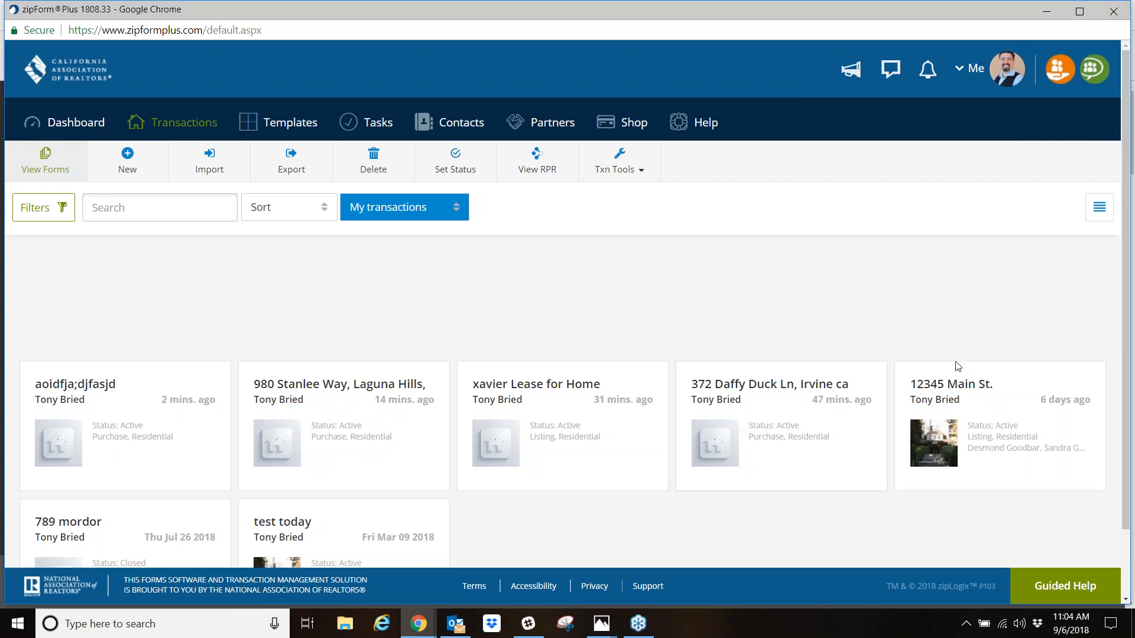
{"action": "left_click", "coordinate": [961, 388]}
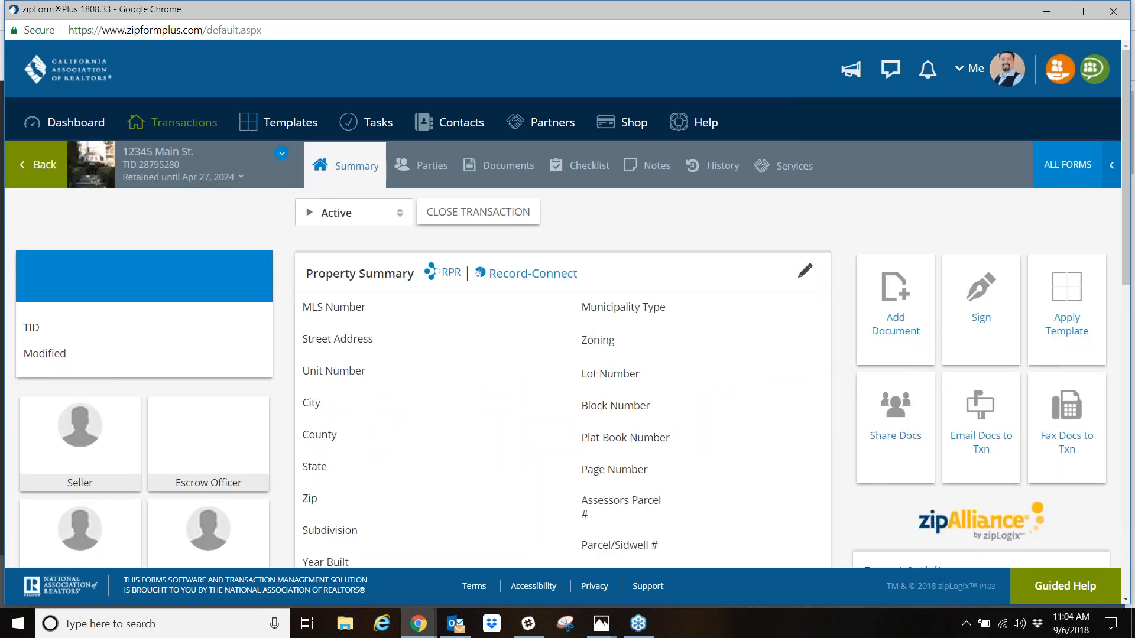
{"action": "left_click", "coordinate": [528, 170]}
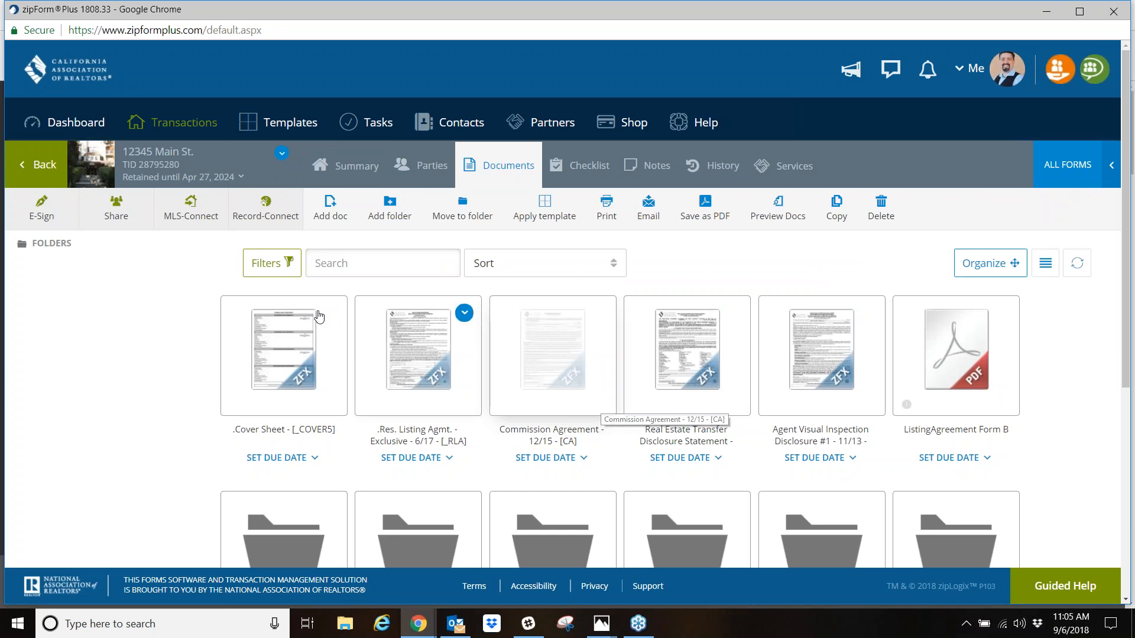
{"action": "left_click", "coordinate": [42, 204]}
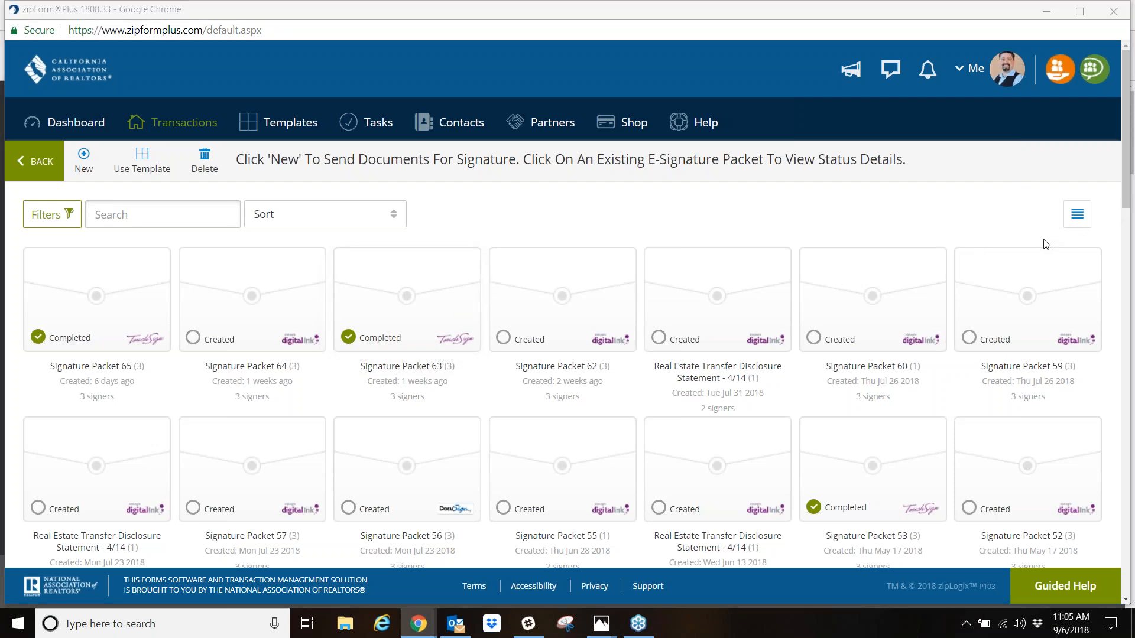
{"action": "mouse_move", "coordinate": [85, 147]}
{"action": "left_mouse_down"}
{"action": "mouse_move", "coordinate": [81, 181]}
{"action": "mouse_move", "coordinate": [80, 142]}
{"action": "mouse_move", "coordinate": [135, 173]}
{"action": "left_mouse_up"}
{"action": "left_click", "coordinate": [1123, 211]}
{"action": "left_click", "coordinate": [1042, 291]}
{"action": "left_click", "coordinate": [1115, 216]}
{"action": "left_click", "coordinate": [1040, 209]}
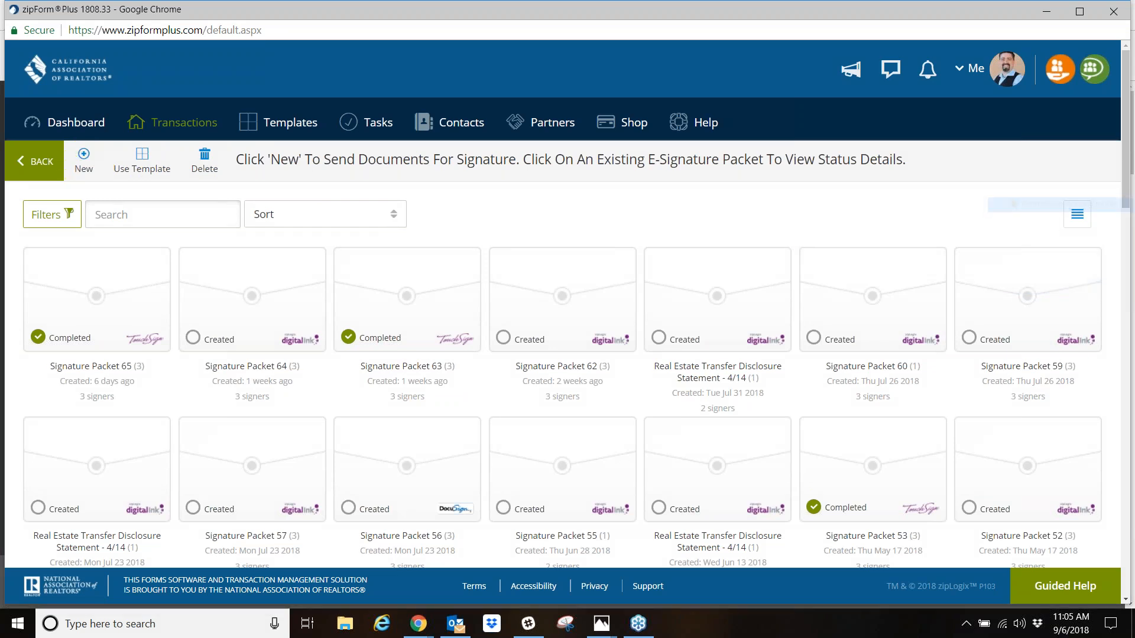
- Create a signature packet with the Res. Listing Agmt., Commission Agreement and ListingAgreement Form B, and continue to selecting parties
{"action": "left_click", "coordinate": [83, 157]}
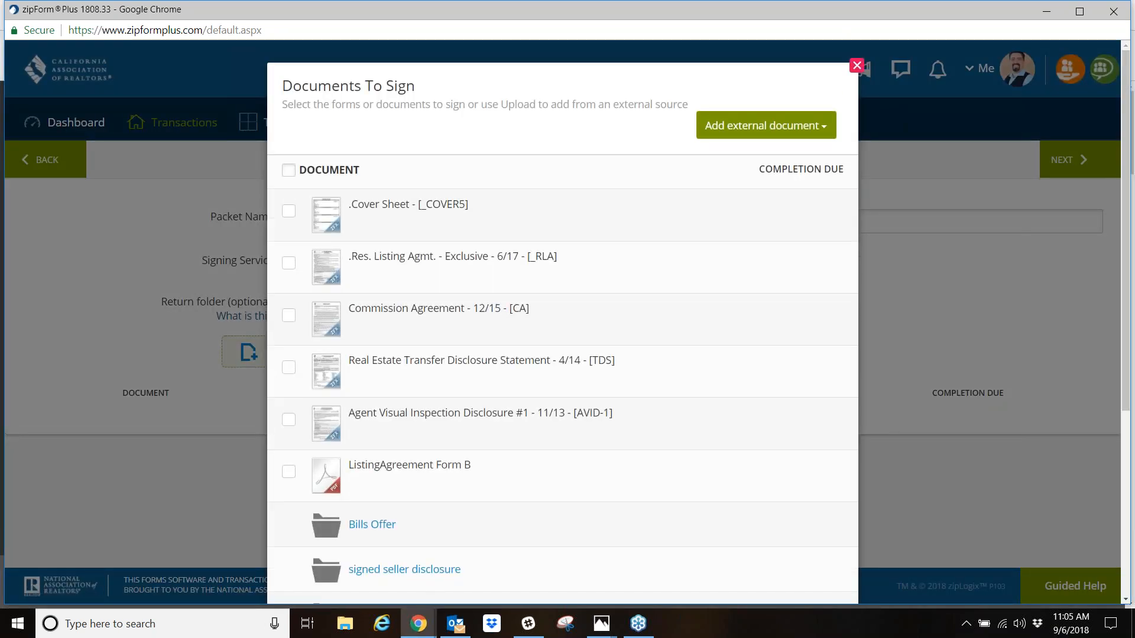
{"action": "left_click", "coordinate": [289, 263]}
{"action": "left_click", "coordinate": [289, 322]}
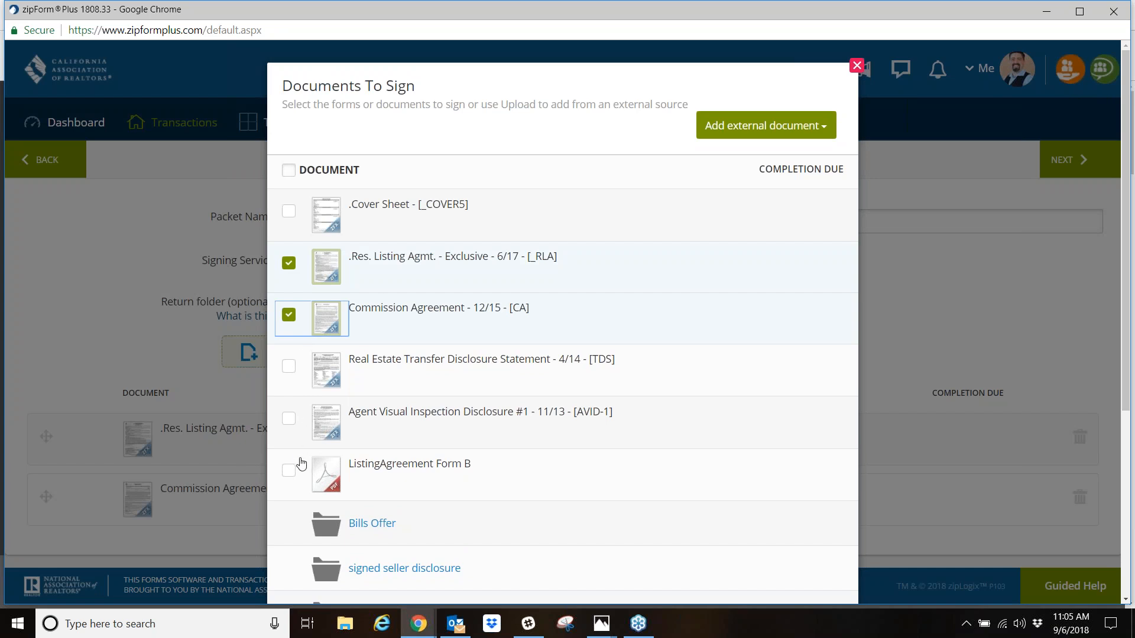
{"action": "left_click", "coordinate": [288, 481]}
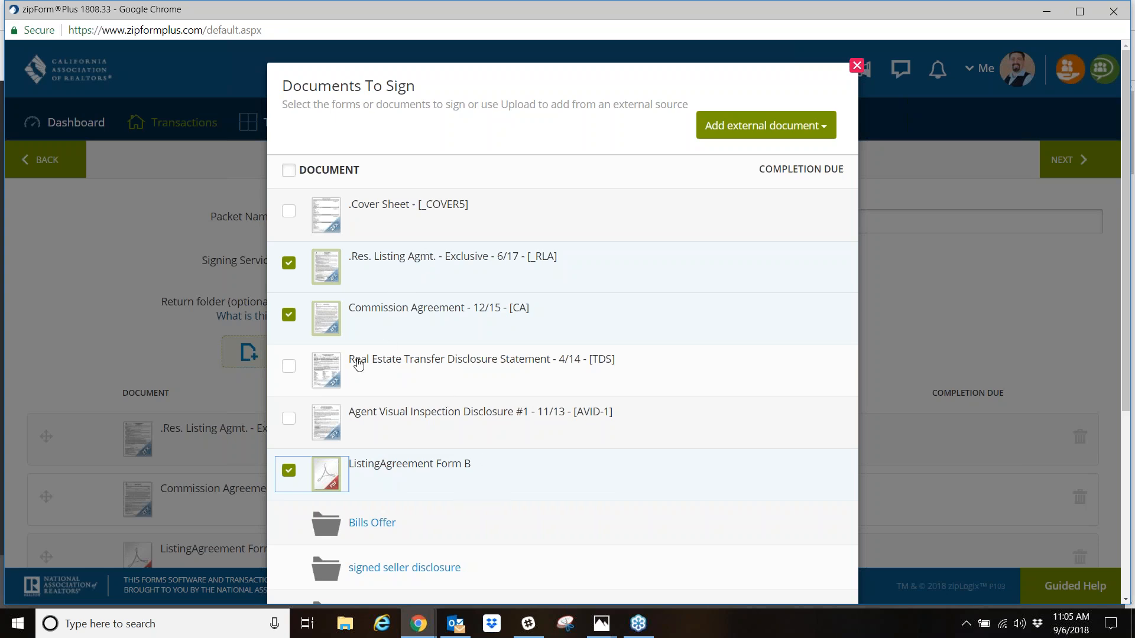
{"action": "scroll", "coordinate": [600, 370], "scroll_direction": "down", "scroll_amount": 1}
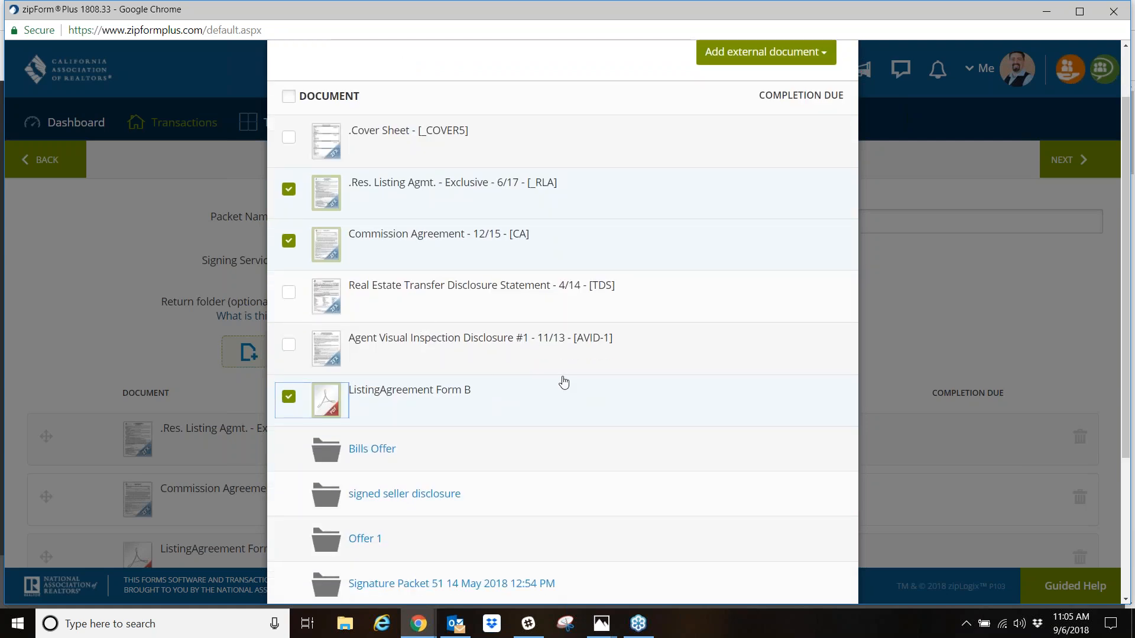
{"action": "scroll", "coordinate": [563, 383], "scroll_direction": "down", "scroll_amount": 3}
{"action": "left_click", "coordinate": [577, 553]}
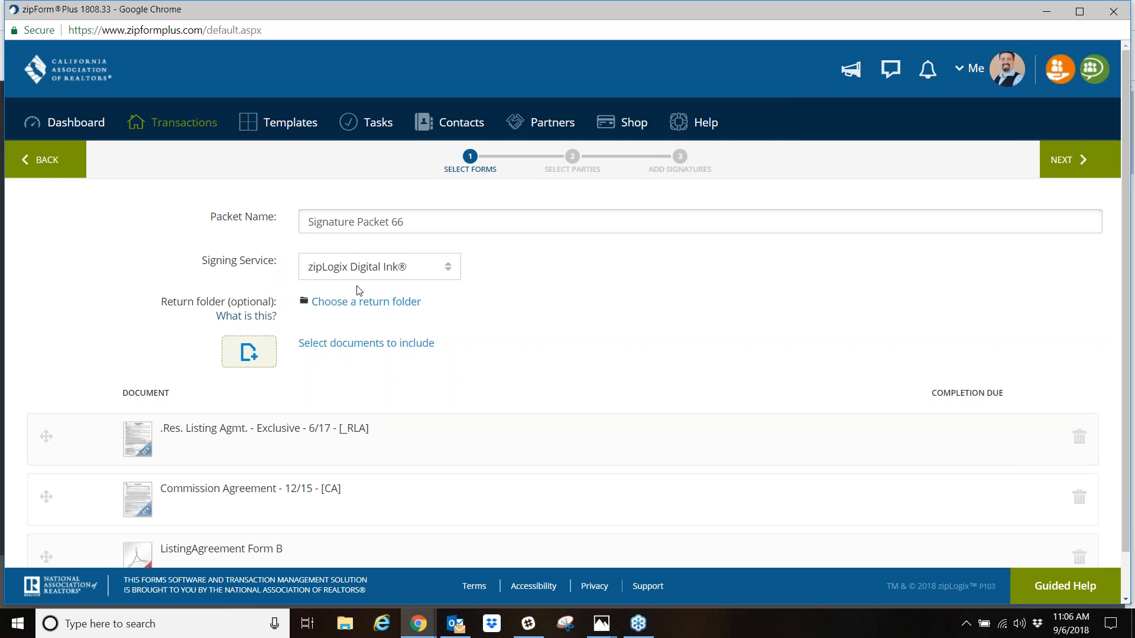
{"action": "scroll", "coordinate": [438, 393], "scroll_direction": "down", "scroll_amount": 1}
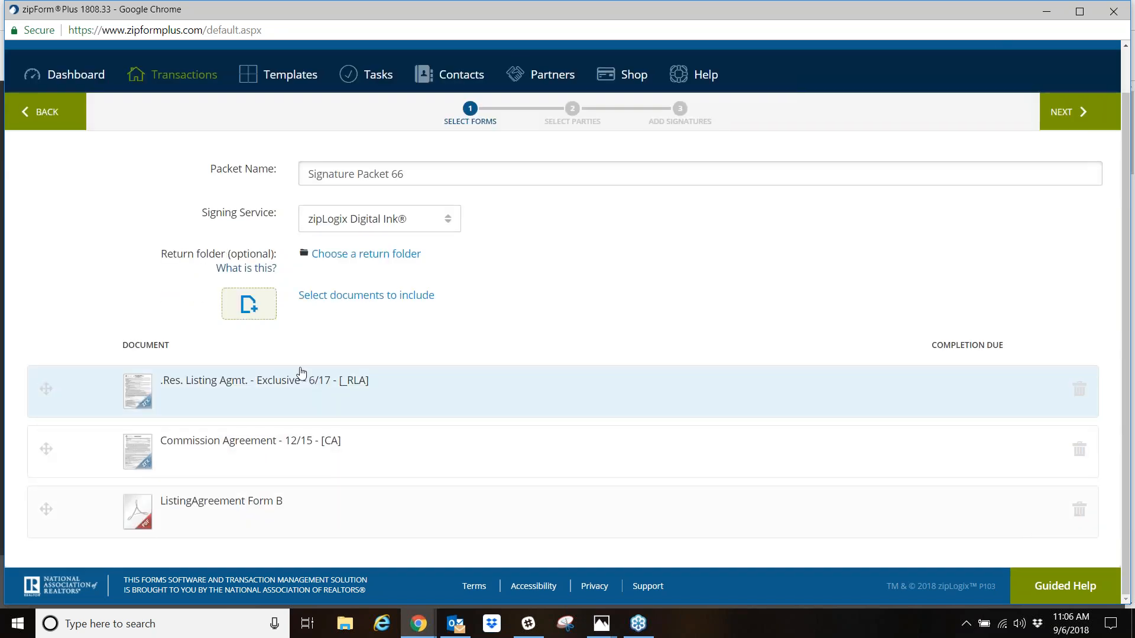
{"action": "scroll", "coordinate": [549, 444], "scroll_direction": "up", "scroll_amount": 1}
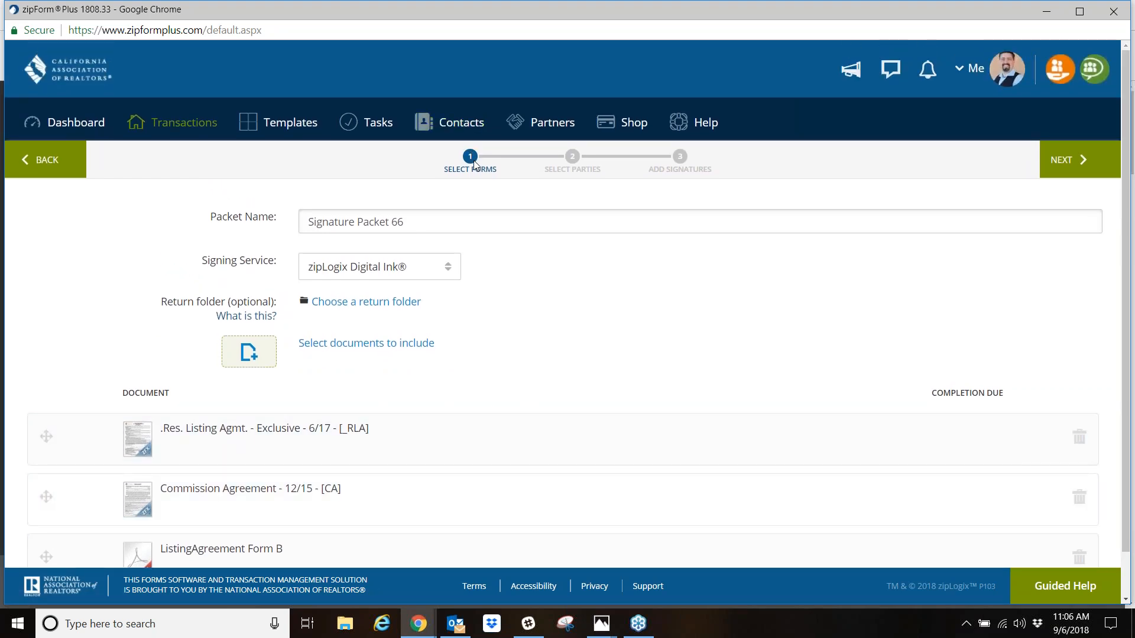
{"action": "left_click", "coordinate": [1077, 162]}
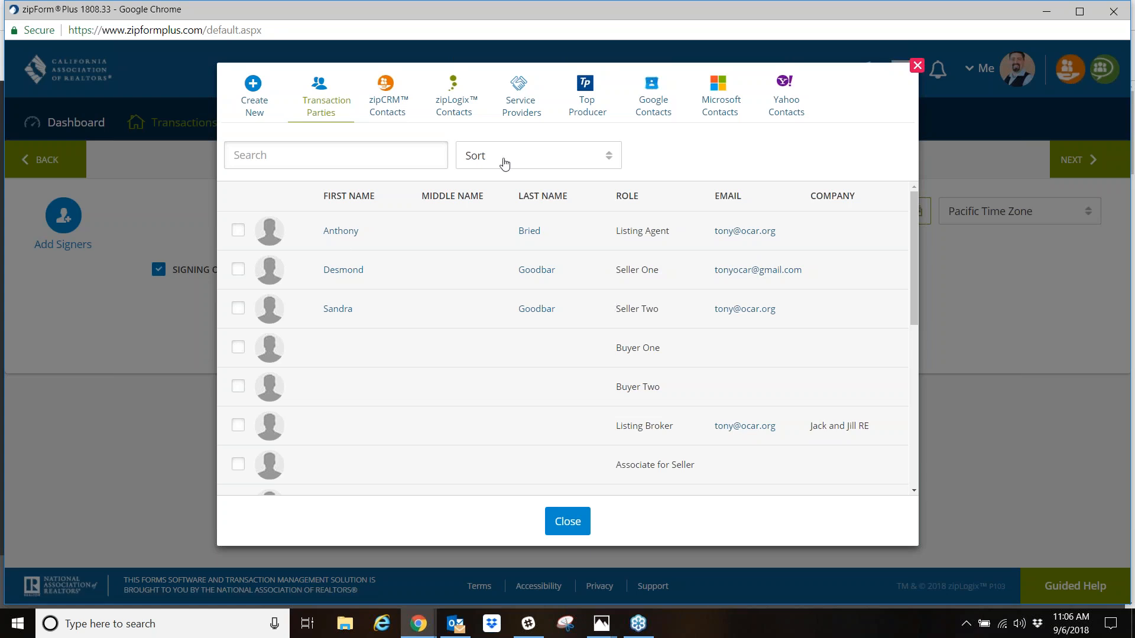
{"action": "left_click", "coordinate": [238, 270]}
{"action": "left_click", "coordinate": [238, 309]}
{"action": "left_click", "coordinate": [238, 310]}
{"action": "left_click", "coordinate": [237, 270]}
{"action": "left_click", "coordinate": [793, 283]}
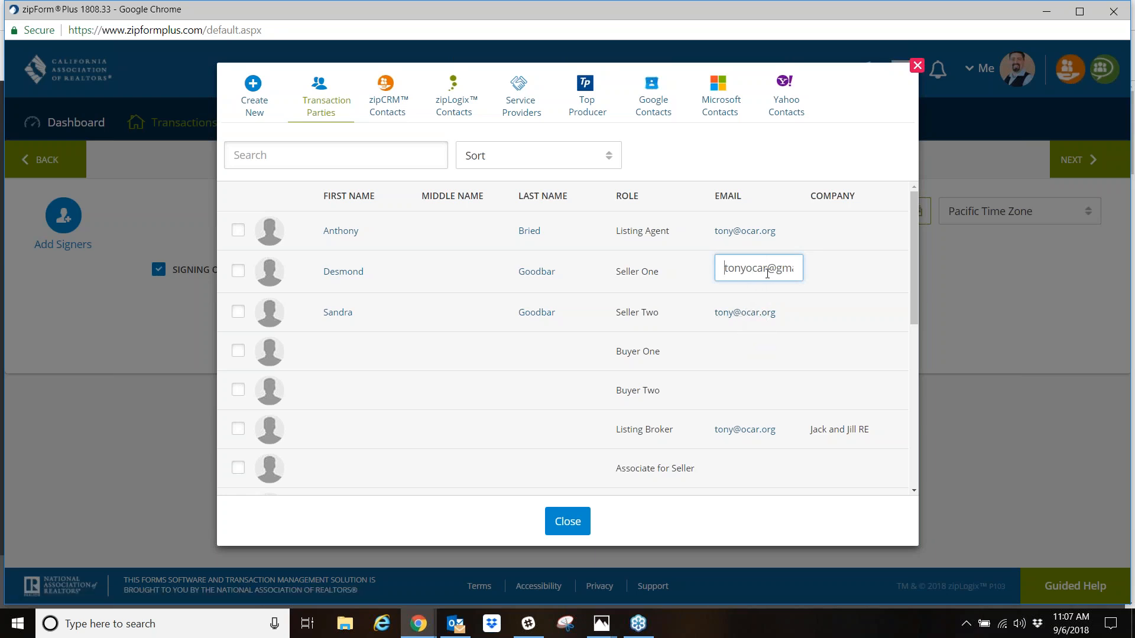
{"action": "left_click", "coordinate": [544, 276]}
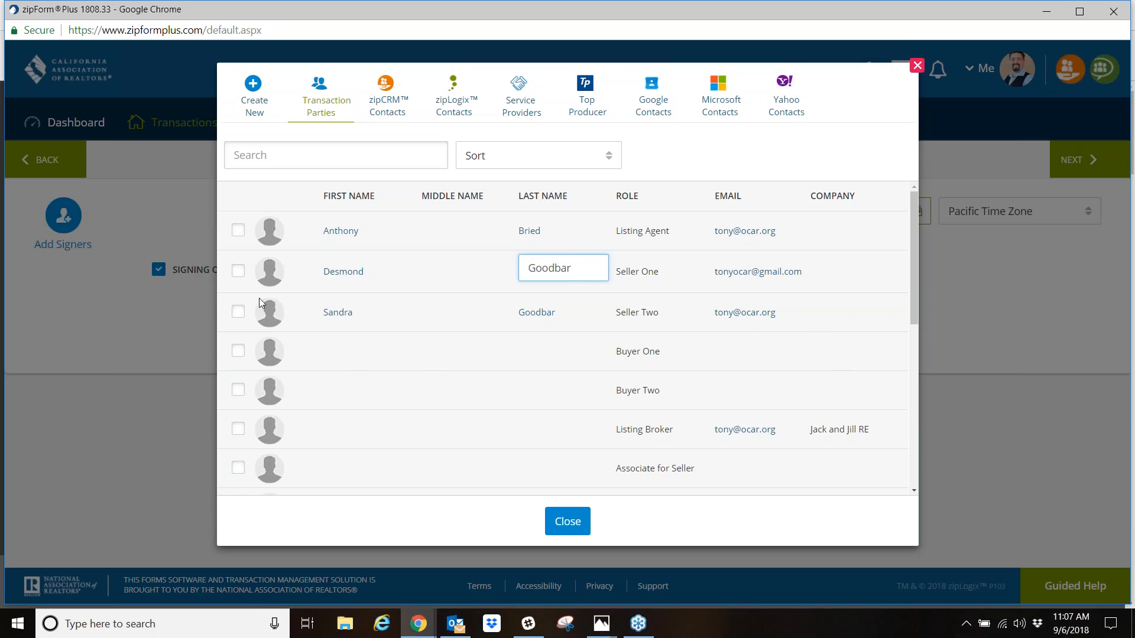
{"action": "left_click", "coordinate": [568, 369]}
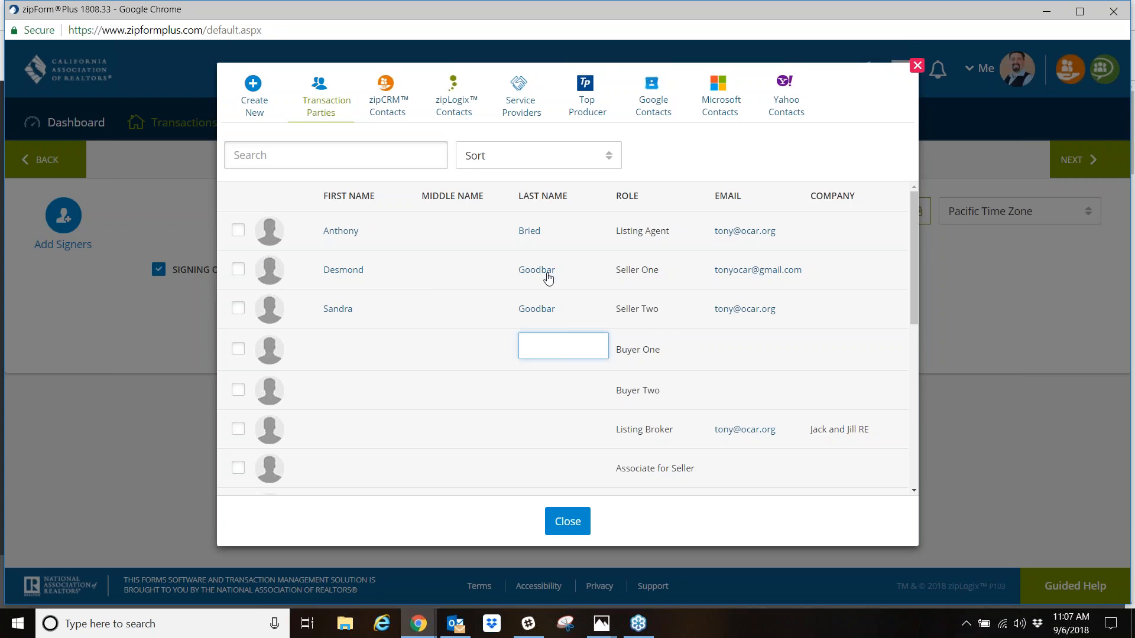
- Add Seller One, Seller Two and the Listing Agent as the packet's signers
{"action": "left_click", "coordinate": [238, 269]}
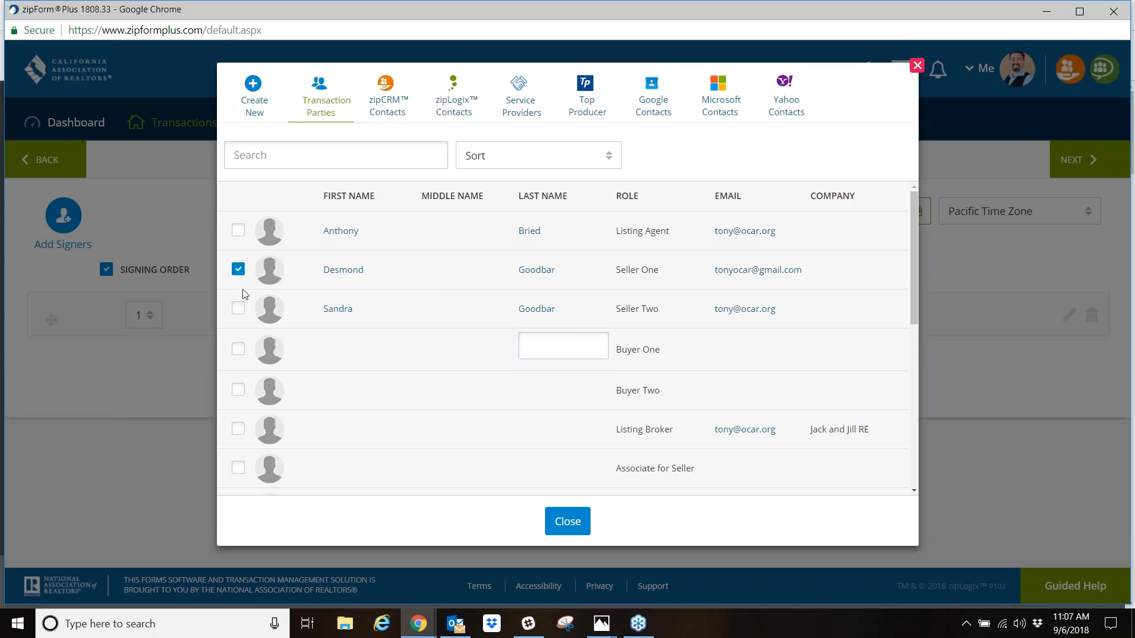
{"action": "left_click", "coordinate": [240, 309]}
{"action": "left_click", "coordinate": [237, 230]}
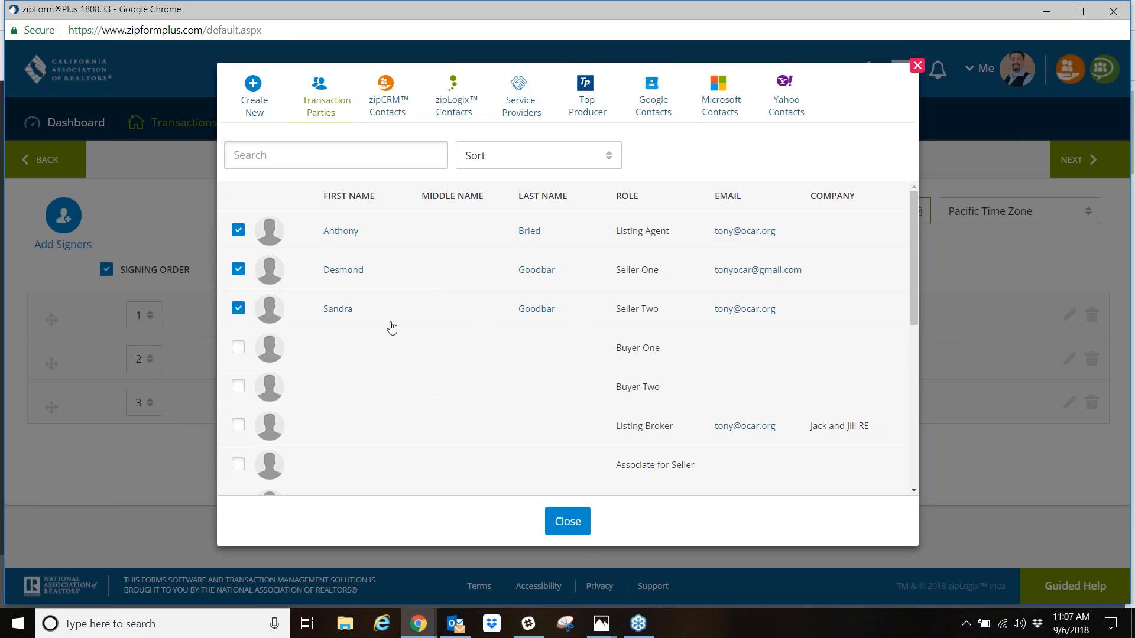
{"action": "left_click", "coordinate": [568, 524]}
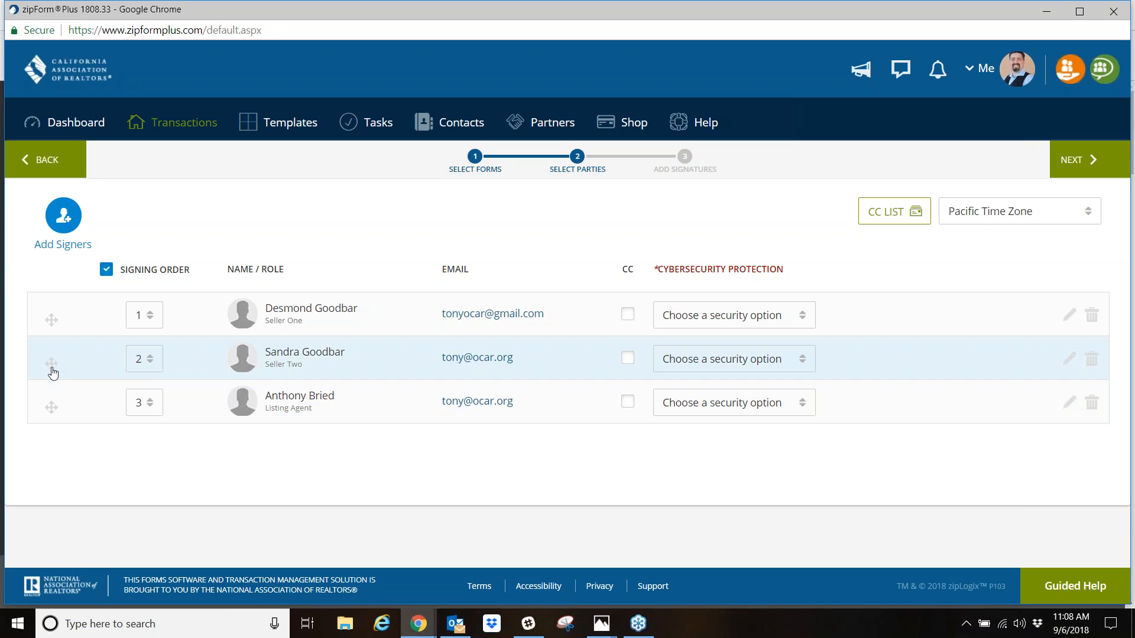
- Move Seller Two ahead of Seller One and give all three signers signing order 1
{"action": "left_click_drag", "start_coordinate": [52, 365], "coordinate": [51, 310]}
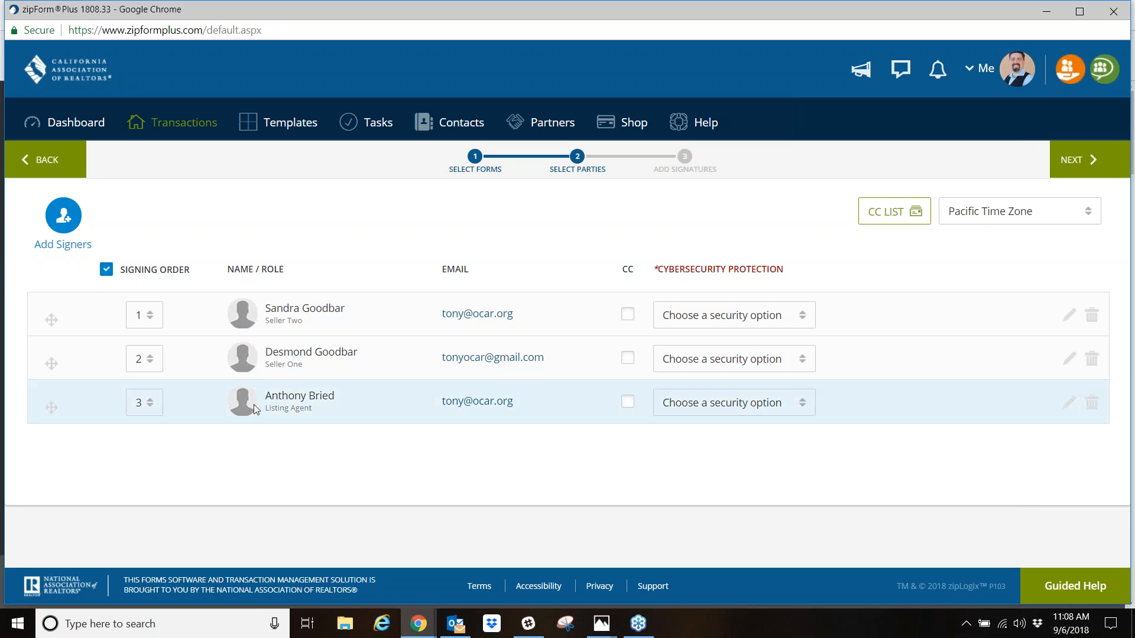
{"action": "left_click", "coordinate": [151, 360]}
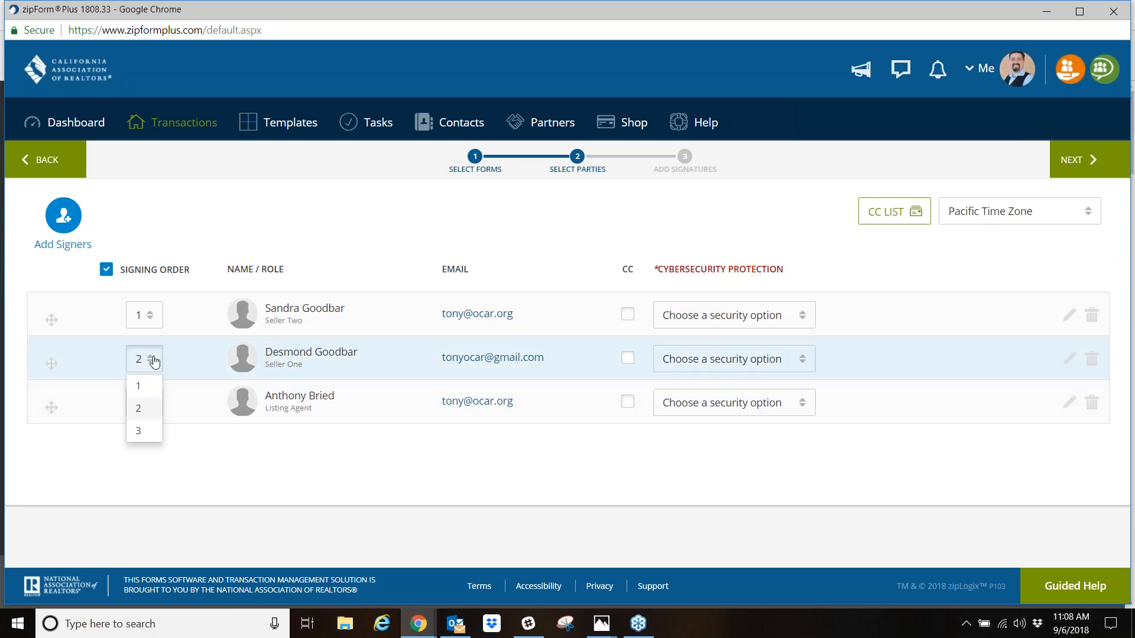
{"action": "left_click", "coordinate": [148, 389]}
{"action": "left_click", "coordinate": [151, 402]}
{"action": "left_click", "coordinate": [134, 431]}
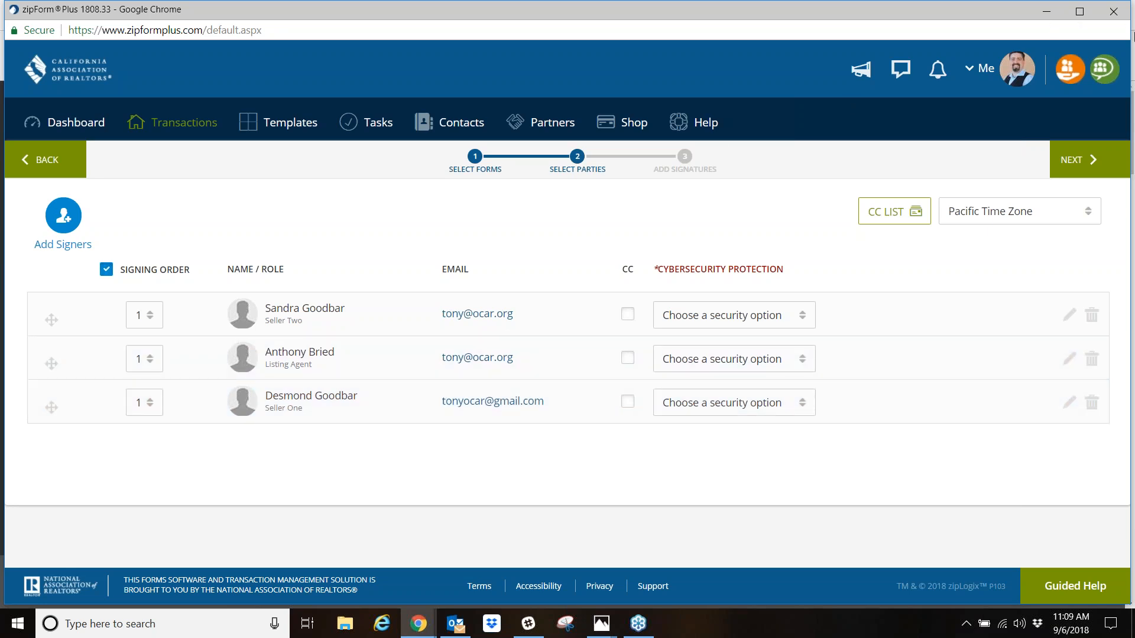
{"action": "left_click", "coordinate": [1121, 53]}
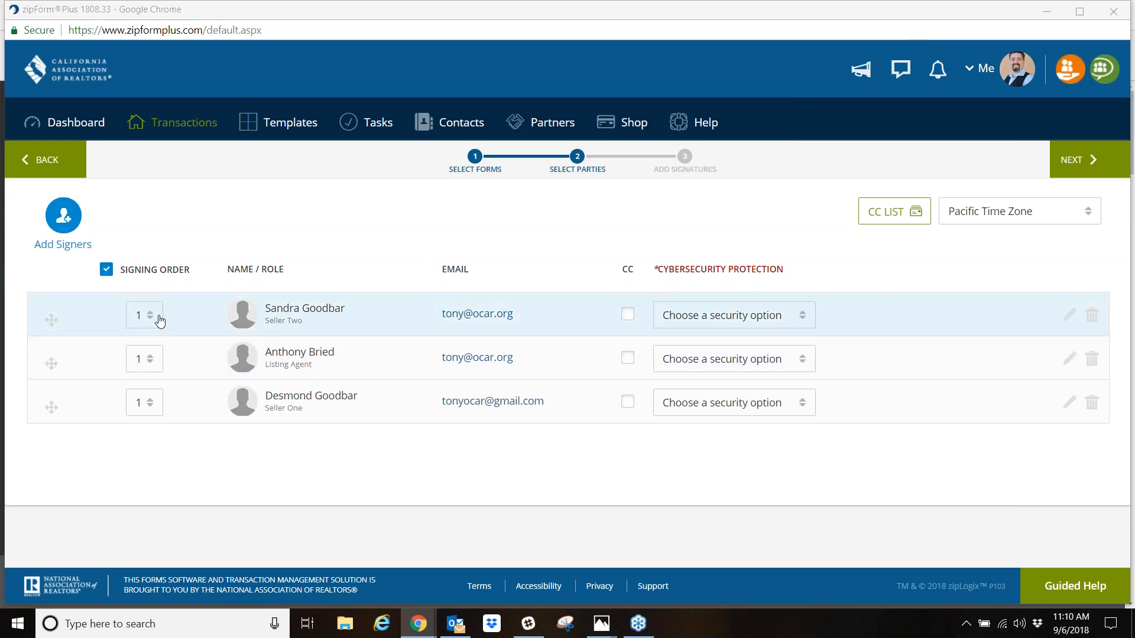
- Set the signing order to 2 for Seller Two and 3 for the Listing Agent, keeping Seller One first
{"action": "left_click", "coordinate": [158, 320]}
{"action": "left_click", "coordinate": [157, 362]}
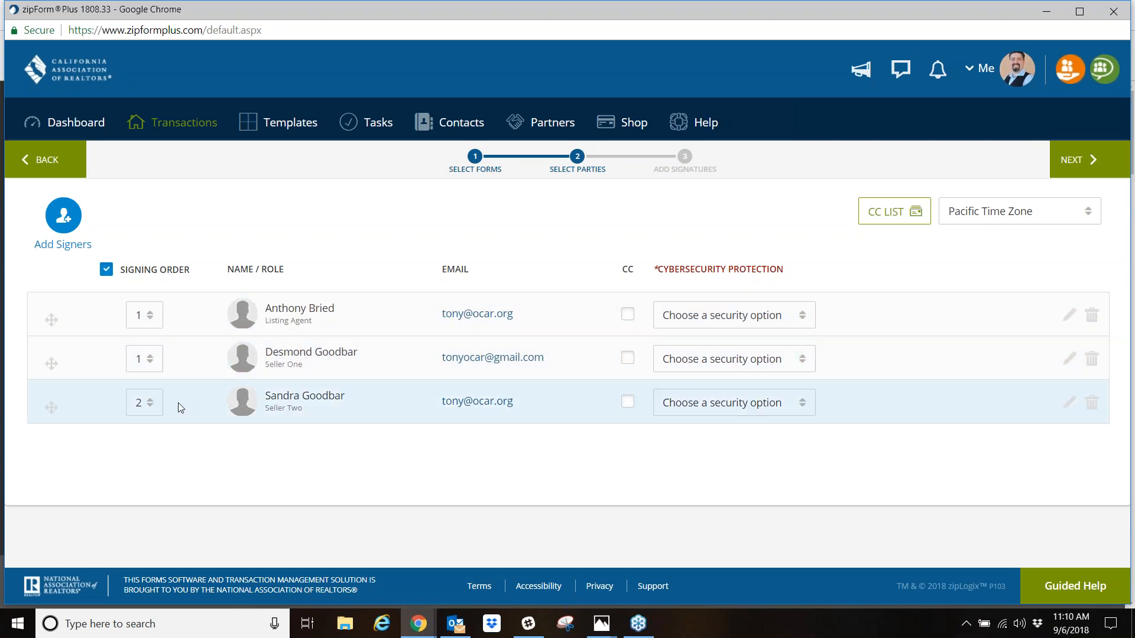
{"action": "left_click", "coordinate": [147, 315]}
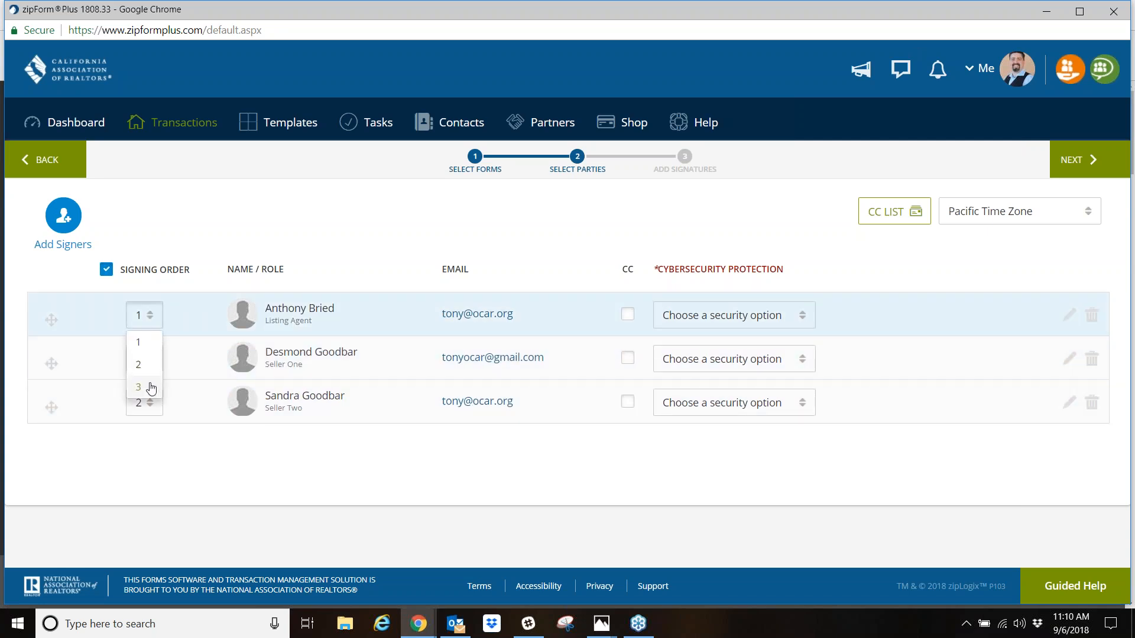
{"action": "left_click", "coordinate": [151, 388]}
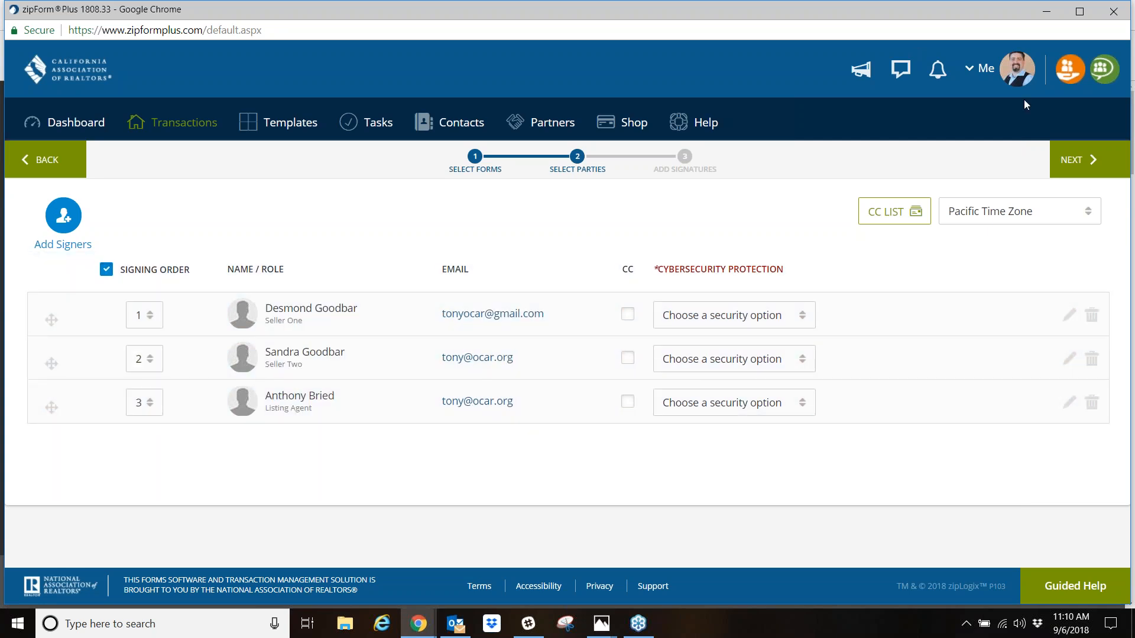
- Continue to the Add Signatures stage, declining the Cybersecurity Protection add-on
{"action": "left_click", "coordinate": [917, 41]}
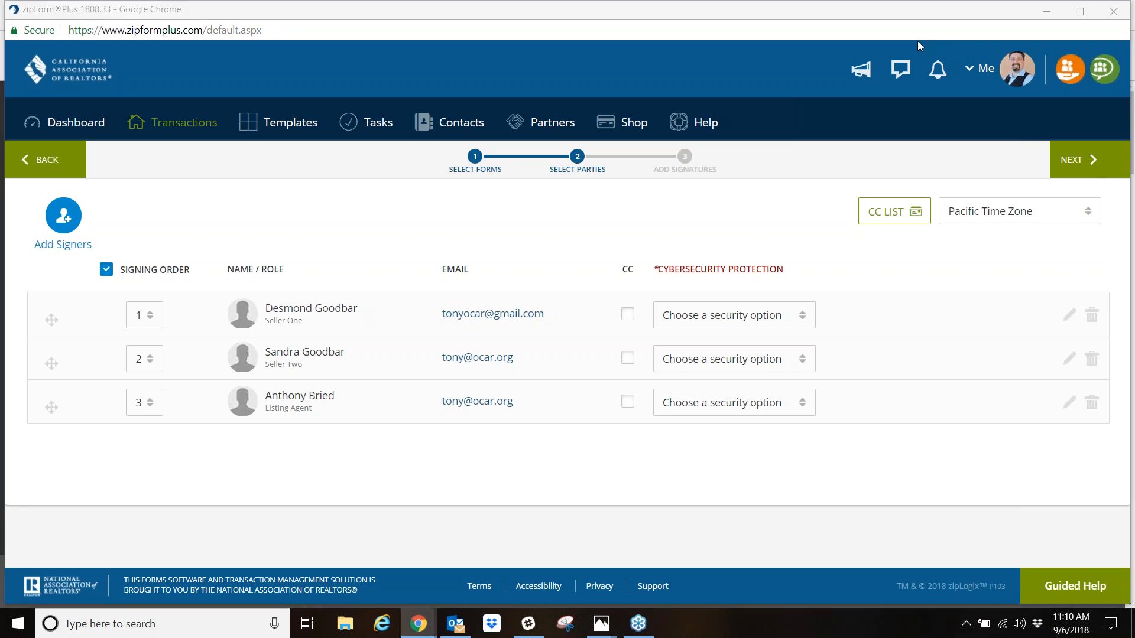
{"action": "left_click", "coordinate": [918, 42]}
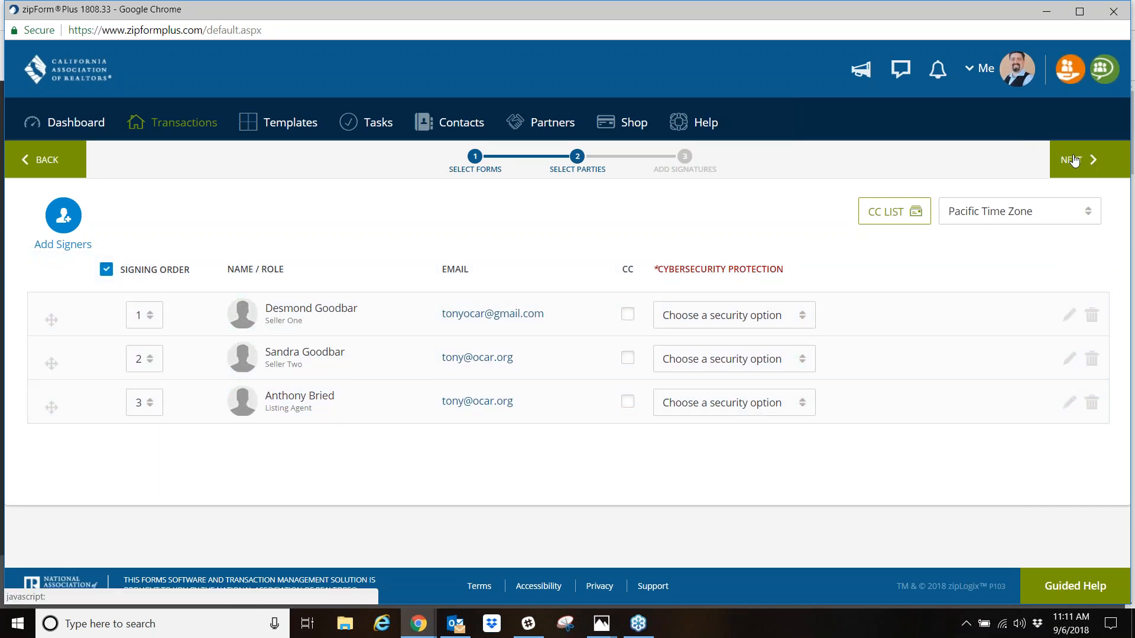
{"action": "left_click", "coordinate": [1077, 167]}
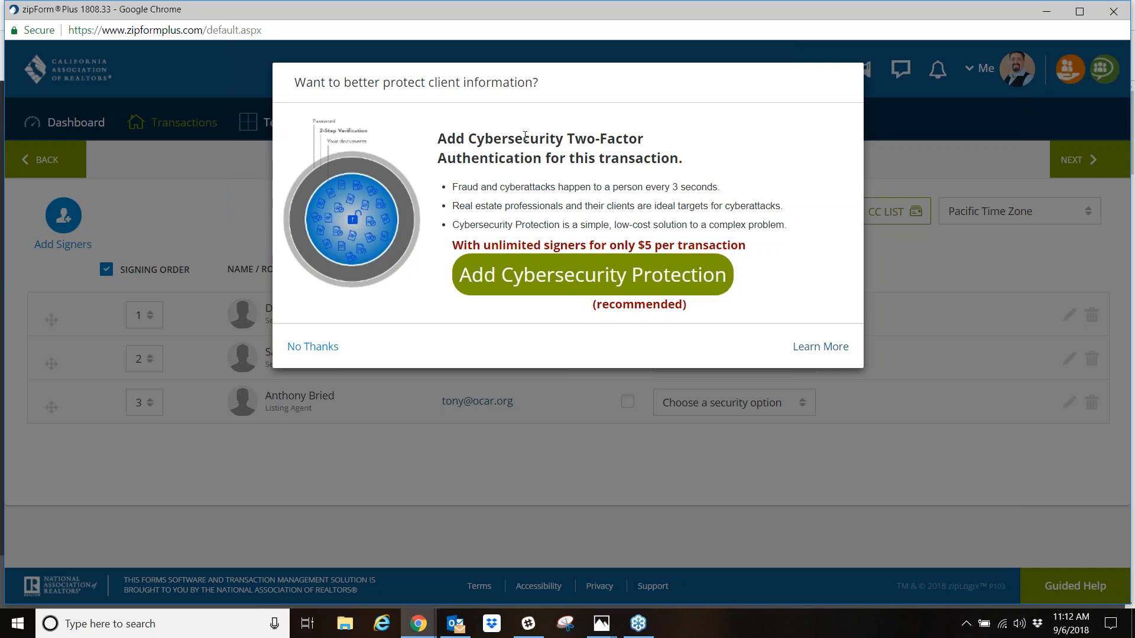
{"action": "left_click", "coordinate": [313, 348]}
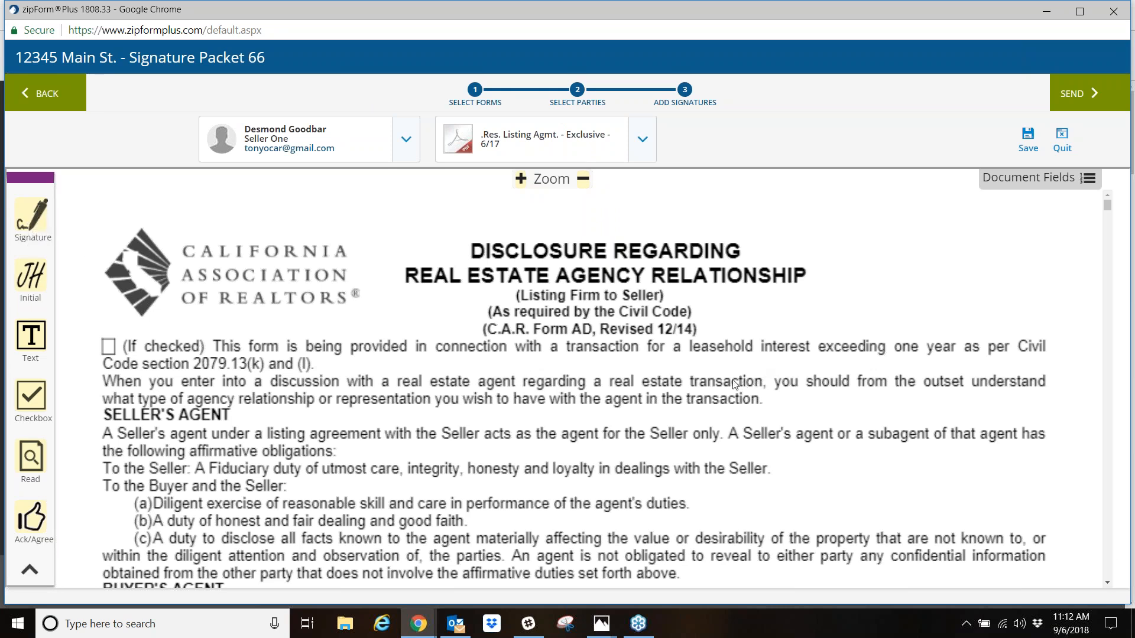
- Examine the signature, date and initial fields placed for the sellers and the listing agent throughout the listing agreement
{"action": "scroll", "coordinate": [731, 385], "scroll_direction": "down", "scroll_amount": 5}
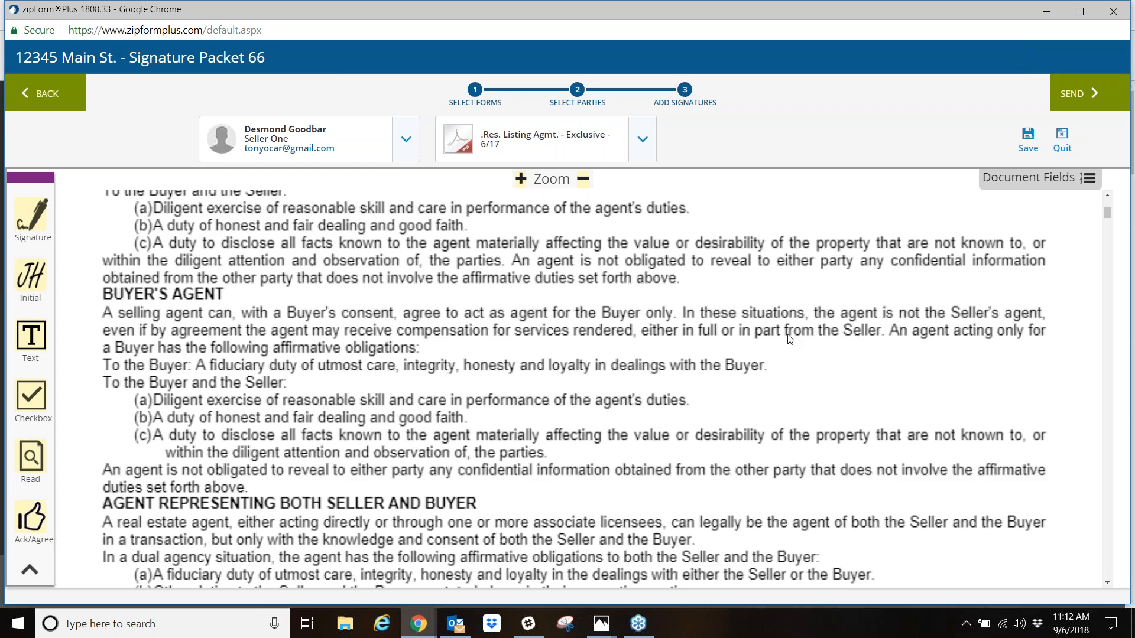
{"action": "scroll", "coordinate": [789, 338], "scroll_direction": "down", "scroll_amount": 6}
{"action": "scroll", "coordinate": [781, 341], "scroll_direction": "down", "scroll_amount": 3}
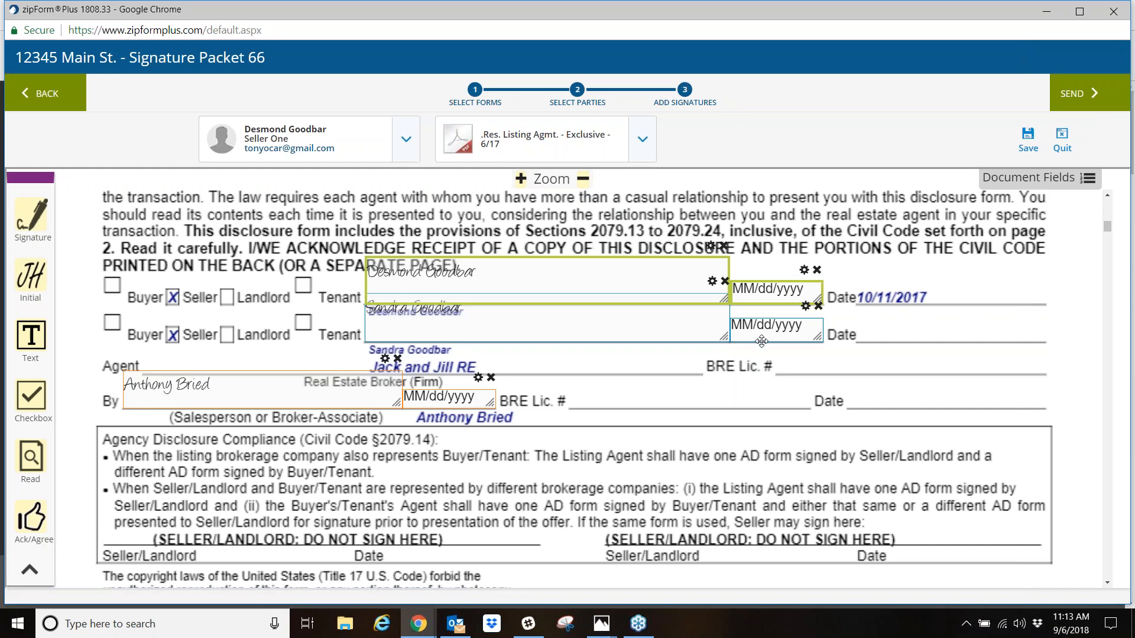
{"action": "scroll", "coordinate": [762, 341], "scroll_direction": "down", "scroll_amount": 2}
{"action": "scroll", "coordinate": [691, 375], "scroll_direction": "down", "scroll_amount": 15}
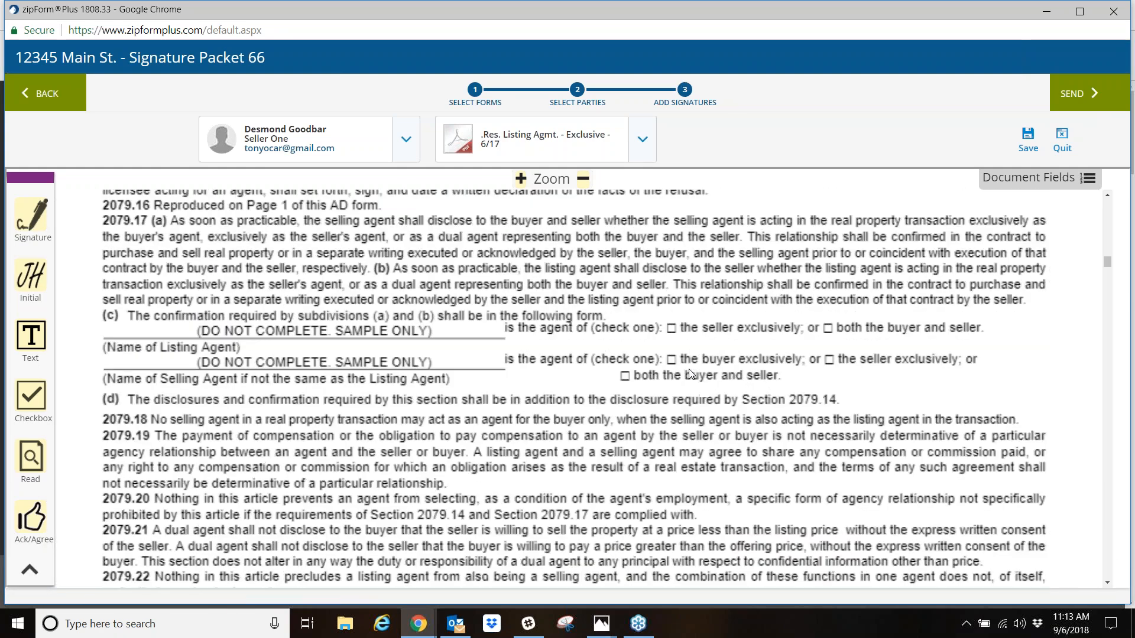
{"action": "scroll", "coordinate": [692, 375], "scroll_direction": "down", "scroll_amount": 15}
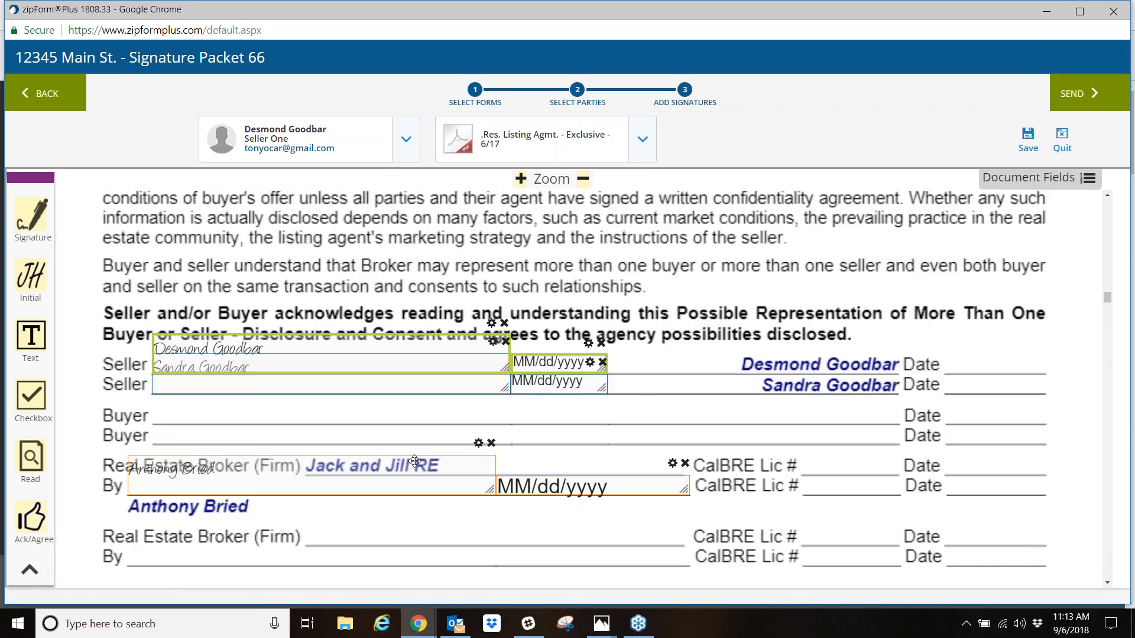
{"action": "scroll", "coordinate": [413, 461], "scroll_direction": "down", "scroll_amount": 5}
{"action": "scroll", "coordinate": [438, 461], "scroll_direction": "down", "scroll_amount": 15}
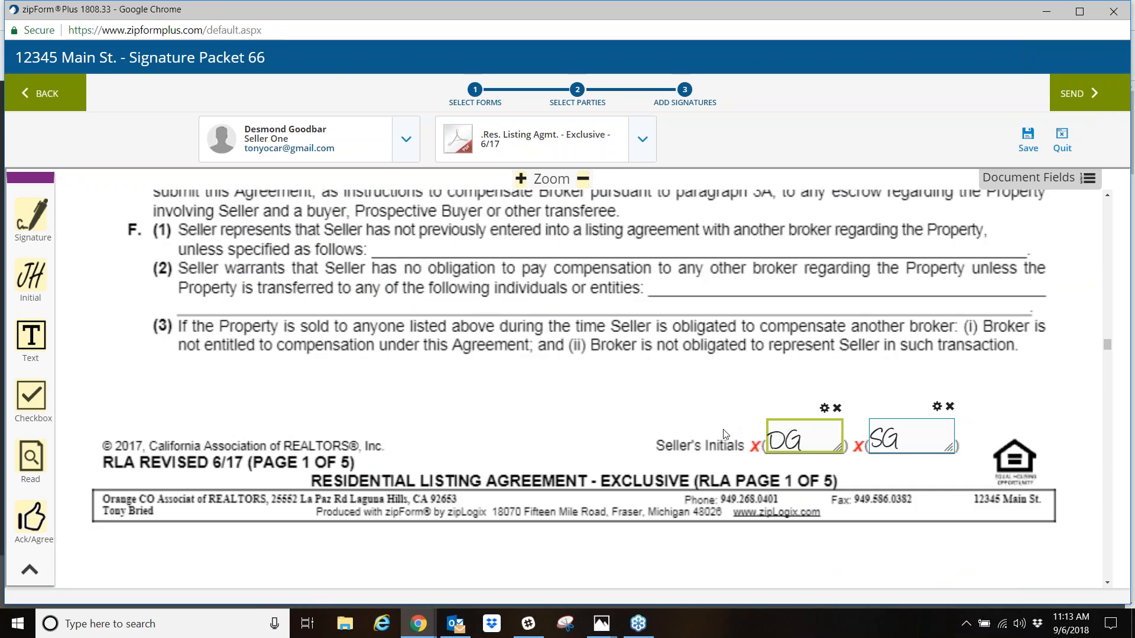
- Add an initial field for Seller One above paragraph 3C of the listing agreement and one for Seller Two beside it
{"action": "scroll", "coordinate": [563, 439], "scroll_direction": "up", "scroll_amount": 10}
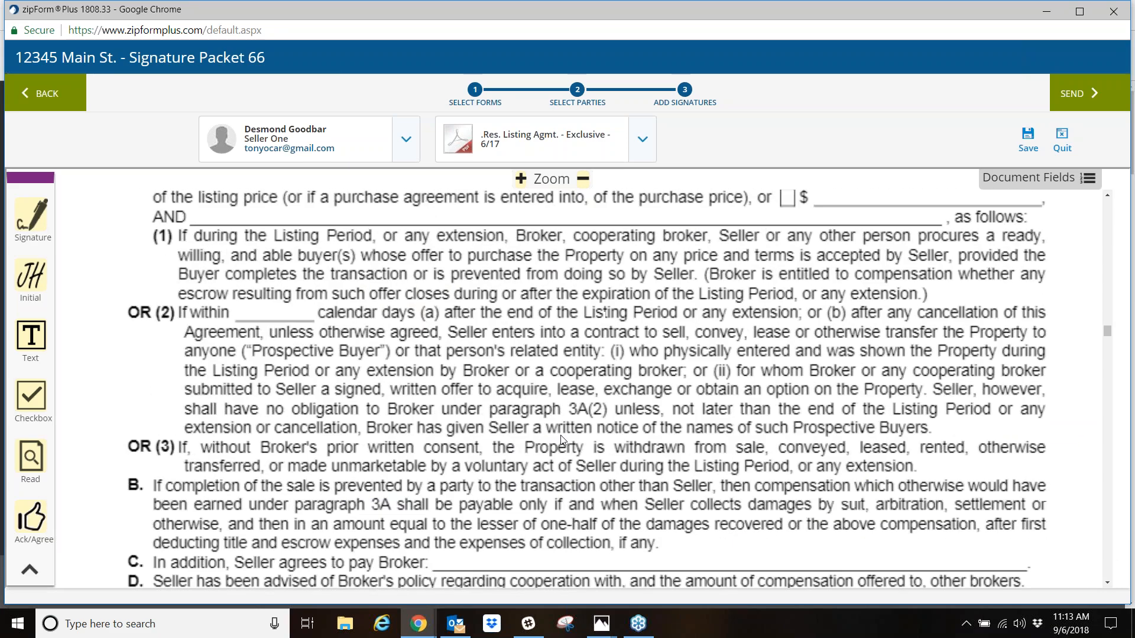
{"action": "scroll", "coordinate": [608, 433], "scroll_direction": "down", "scroll_amount": 2}
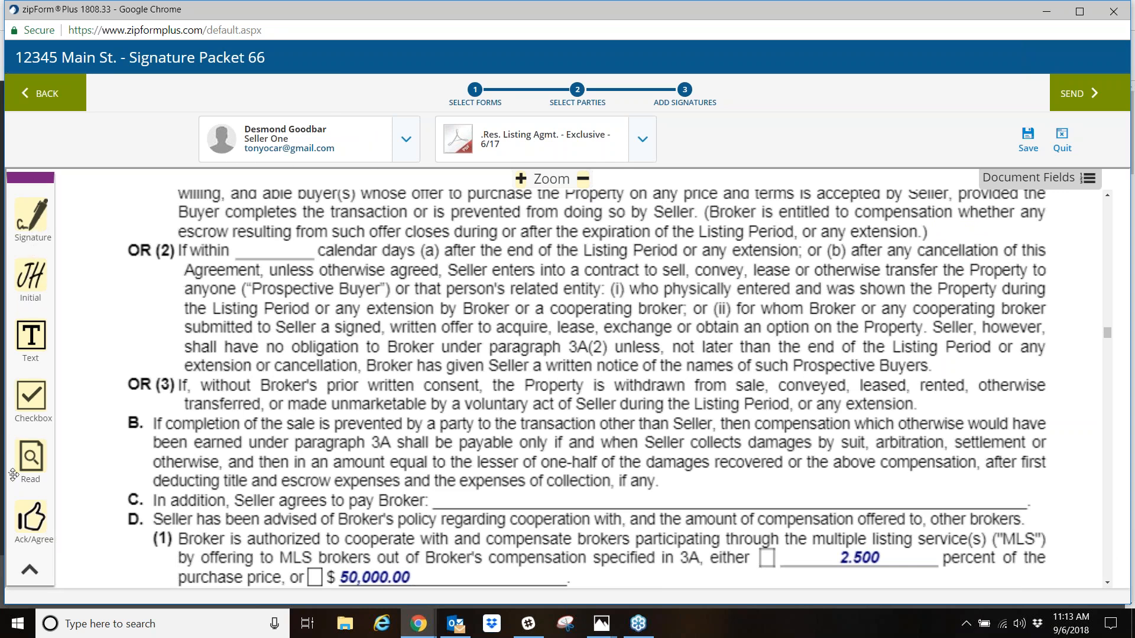
{"action": "left_click_drag", "start_coordinate": [36, 281], "coordinate": [795, 489]}
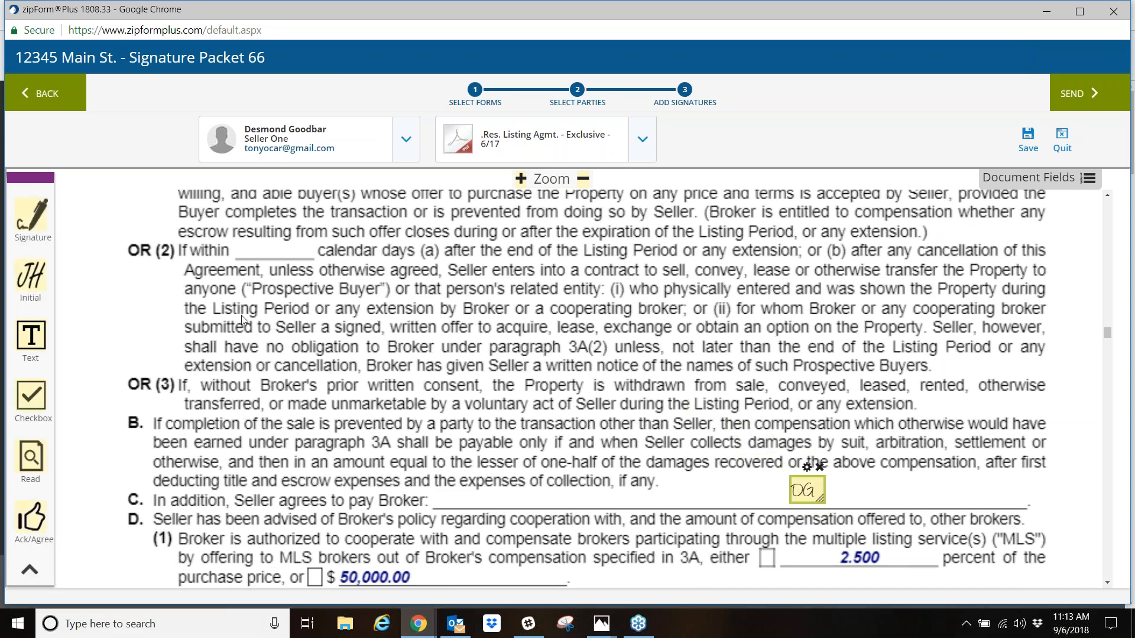
{"action": "left_click", "coordinate": [408, 142]}
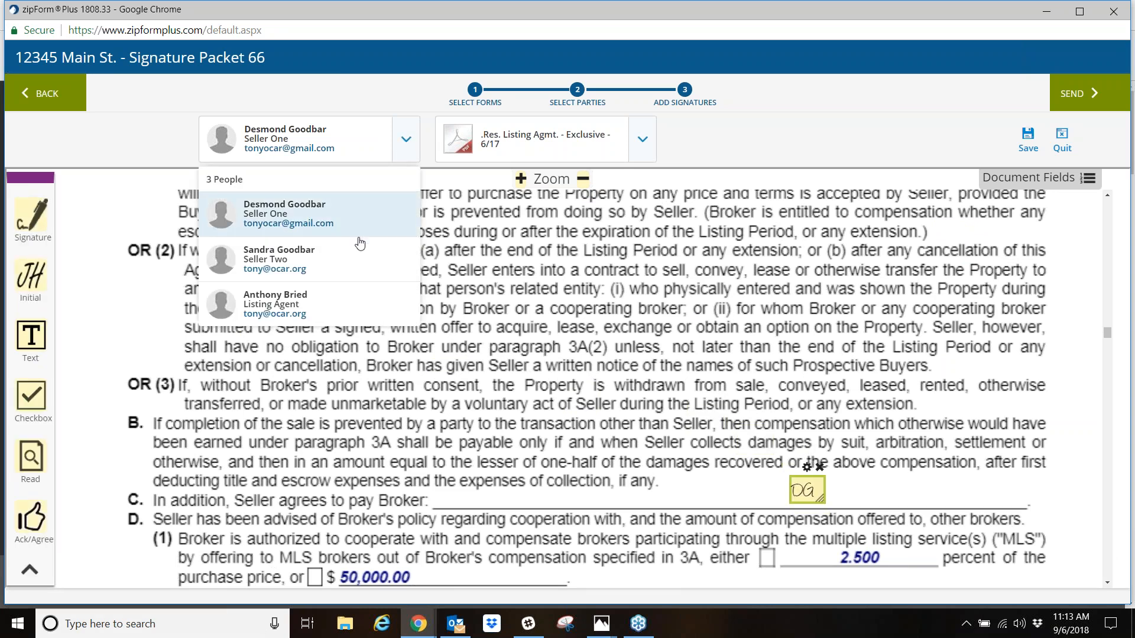
{"action": "left_click", "coordinate": [349, 262]}
{"action": "left_click_drag", "start_coordinate": [34, 276], "coordinate": [857, 486]}
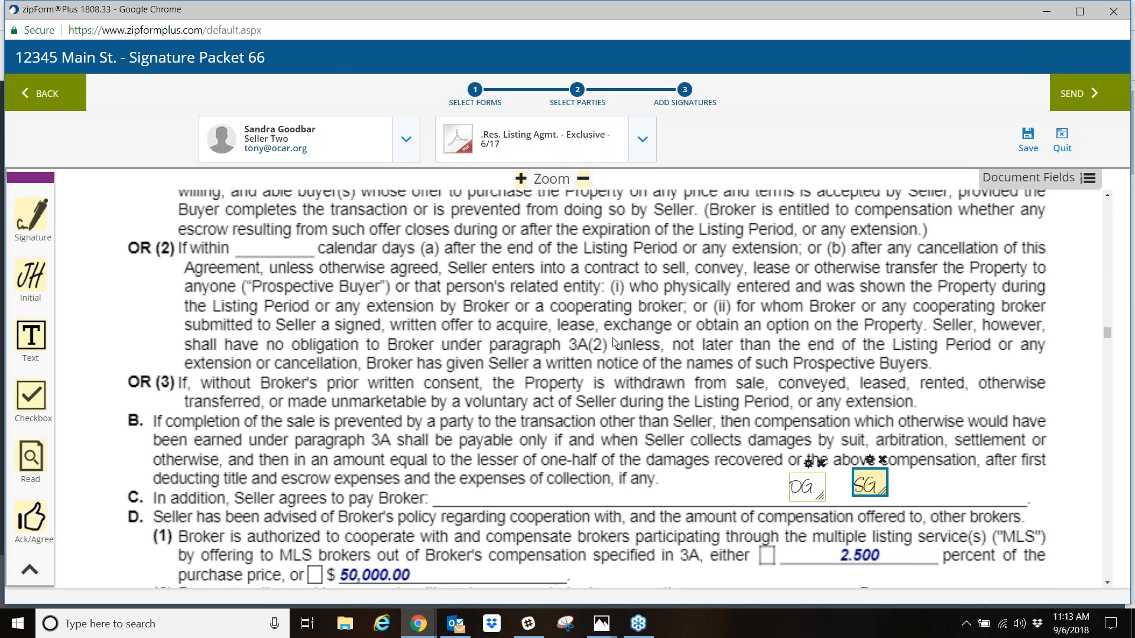
- Switch to the ListingAgreement Form B document and look over its form down to the signature section
{"action": "scroll", "coordinate": [624, 331], "scroll_direction": "down", "scroll_amount": 10}
{"action": "scroll", "coordinate": [620, 363], "scroll_direction": "down", "scroll_amount": 15}
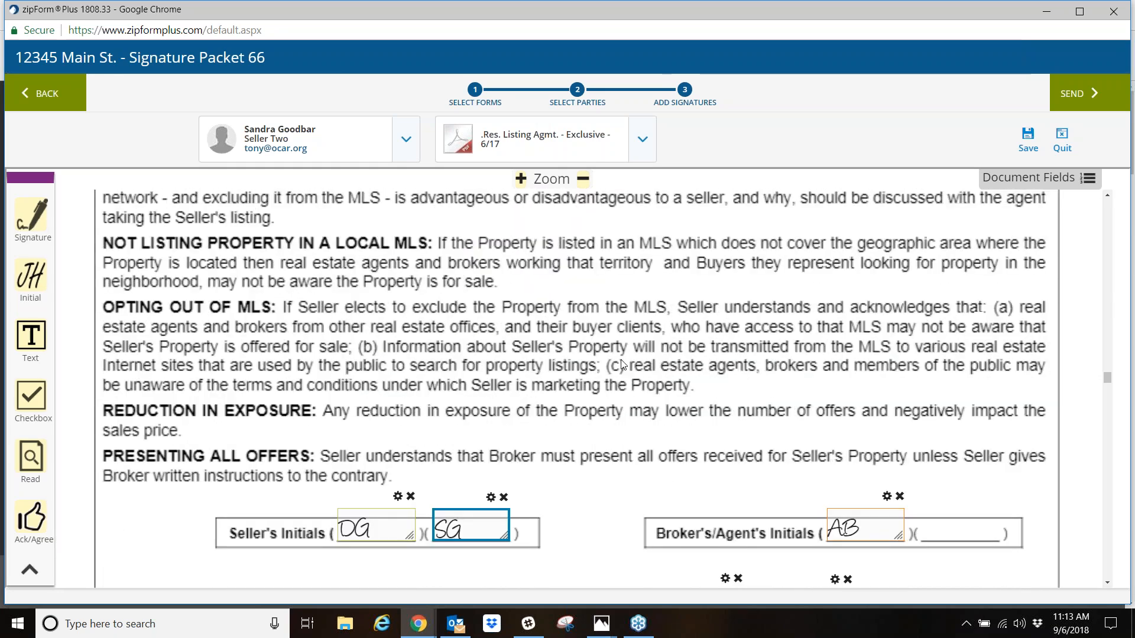
{"action": "scroll", "coordinate": [621, 363], "scroll_direction": "up", "scroll_amount": 6}
{"action": "scroll", "coordinate": [614, 374], "scroll_direction": "up", "scroll_amount": 20}
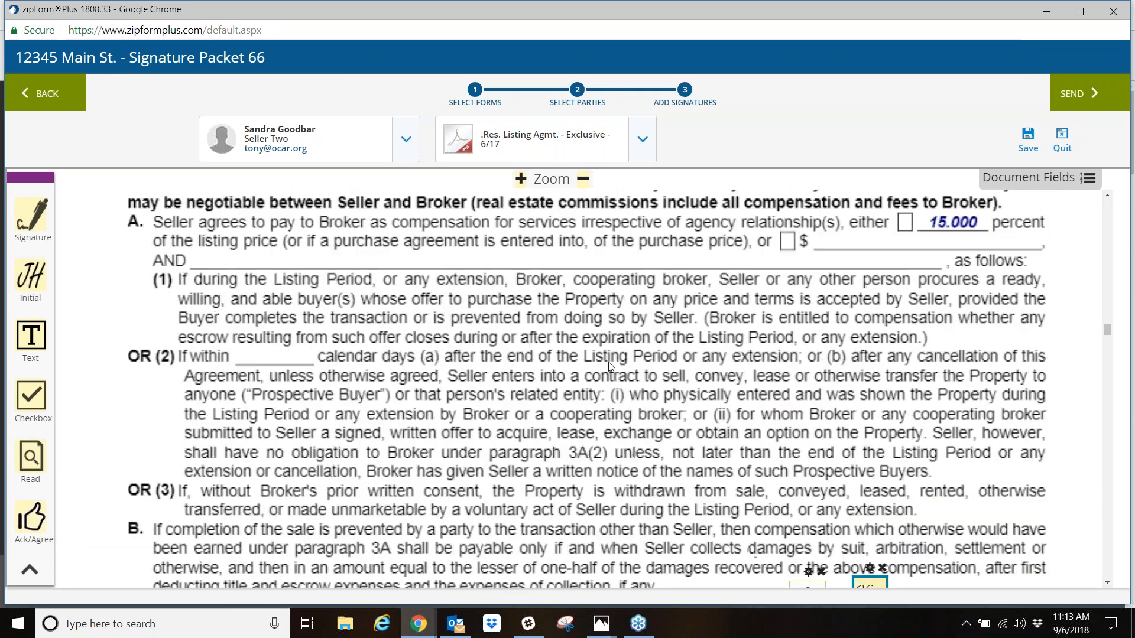
{"action": "left_click", "coordinate": [642, 142]}
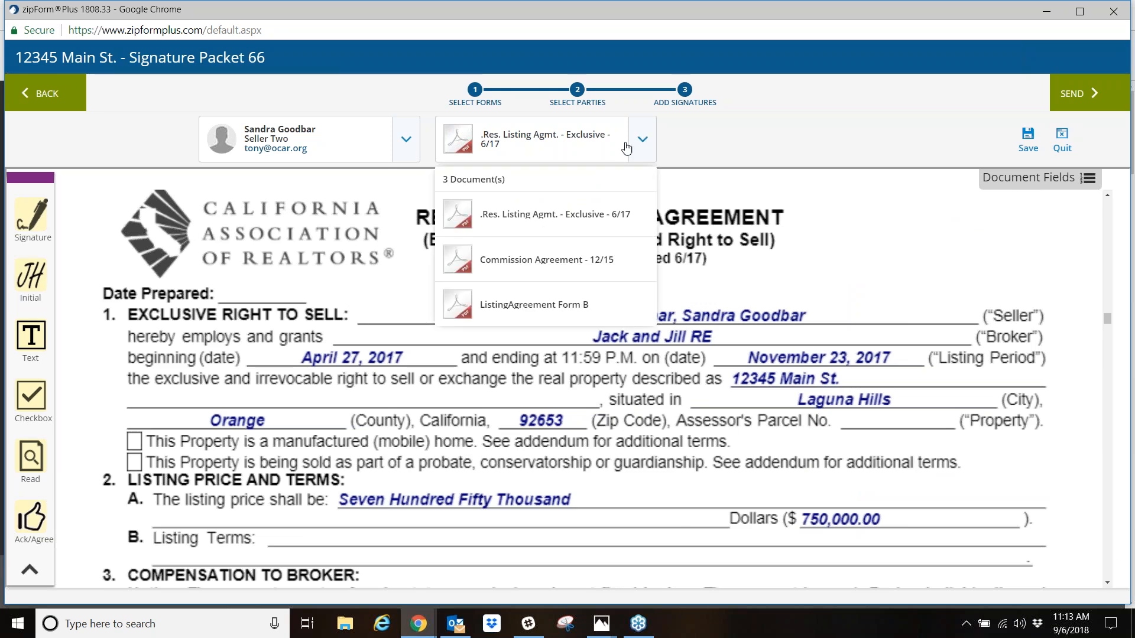
{"action": "left_click", "coordinate": [539, 305]}
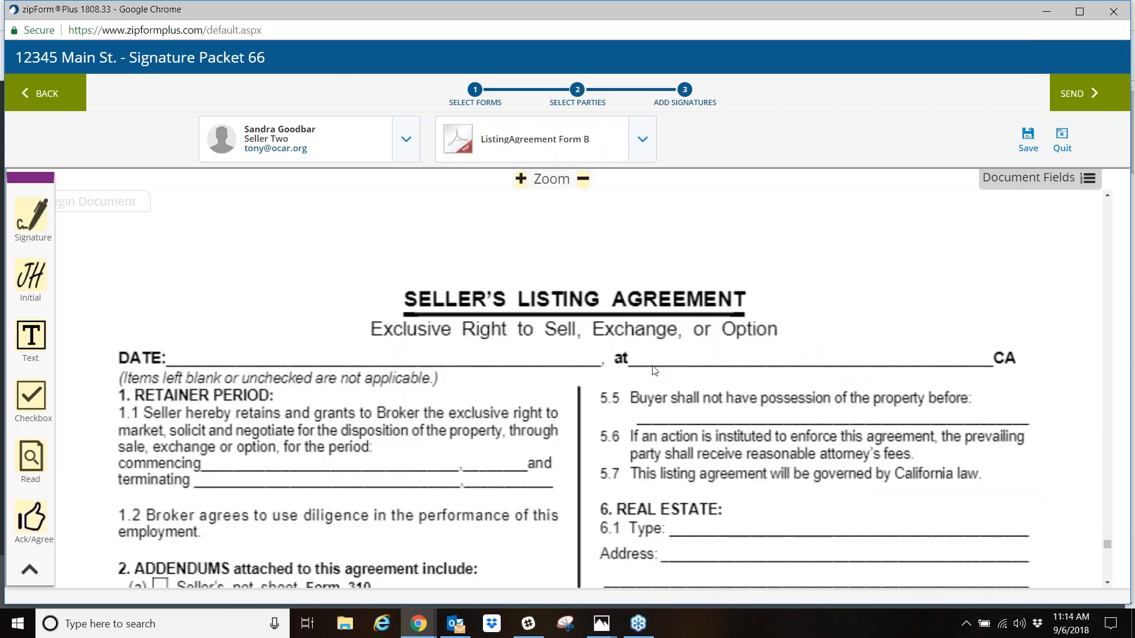
{"action": "scroll", "coordinate": [473, 414], "scroll_direction": "down", "scroll_amount": 15}
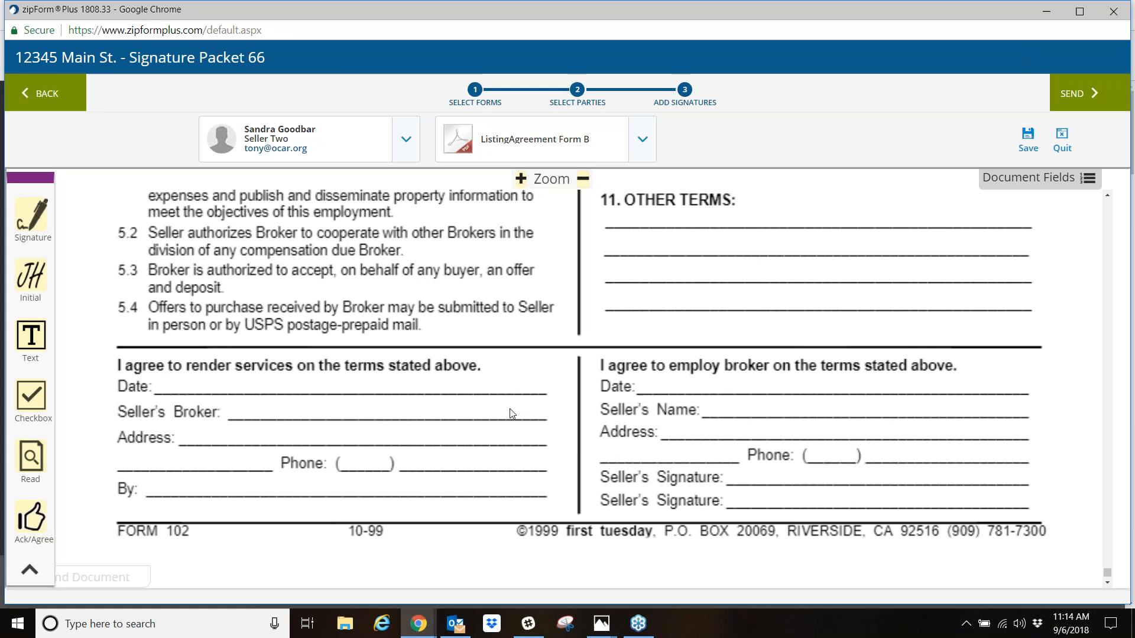
{"action": "scroll", "coordinate": [510, 408], "scroll_direction": "up", "scroll_amount": 5}
- Place signature and date fields for Seller One on the Seller's Broker line and for Seller Two on the Seller's Name line
{"action": "left_click", "coordinate": [417, 143]}
{"action": "left_click", "coordinate": [384, 213]}
{"action": "scroll", "coordinate": [420, 318], "scroll_direction": "down", "scroll_amount": 5}
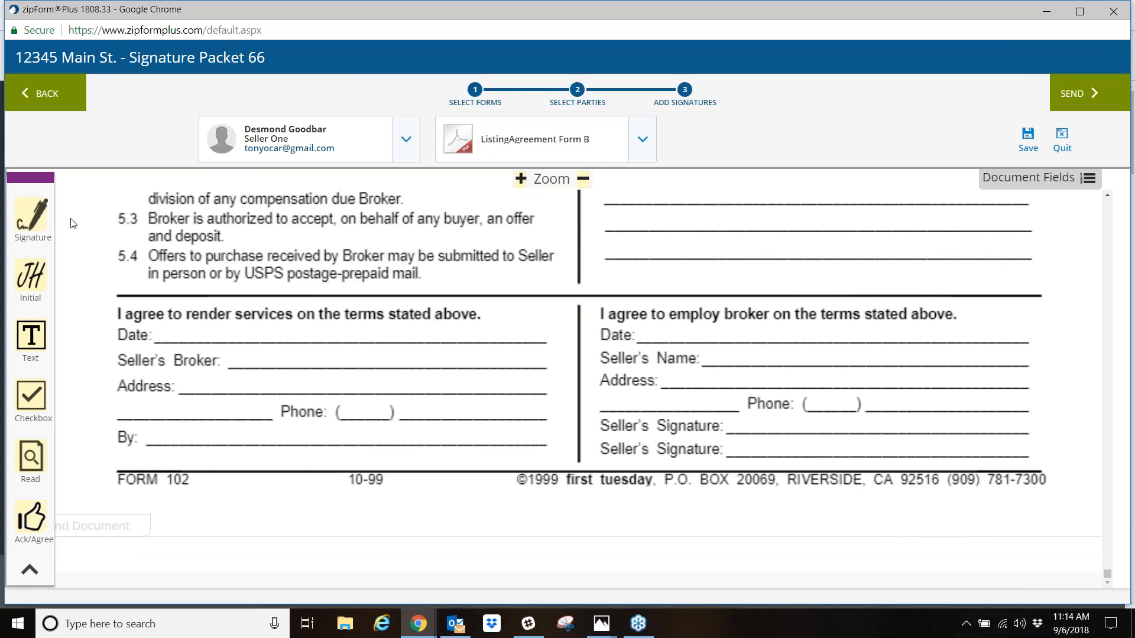
{"action": "mouse_move", "coordinate": [28, 214]}
{"action": "left_mouse_down"}
{"action": "mouse_move", "coordinate": [211, 290]}
{"action": "mouse_move", "coordinate": [254, 353]}
{"action": "left_mouse_up"}
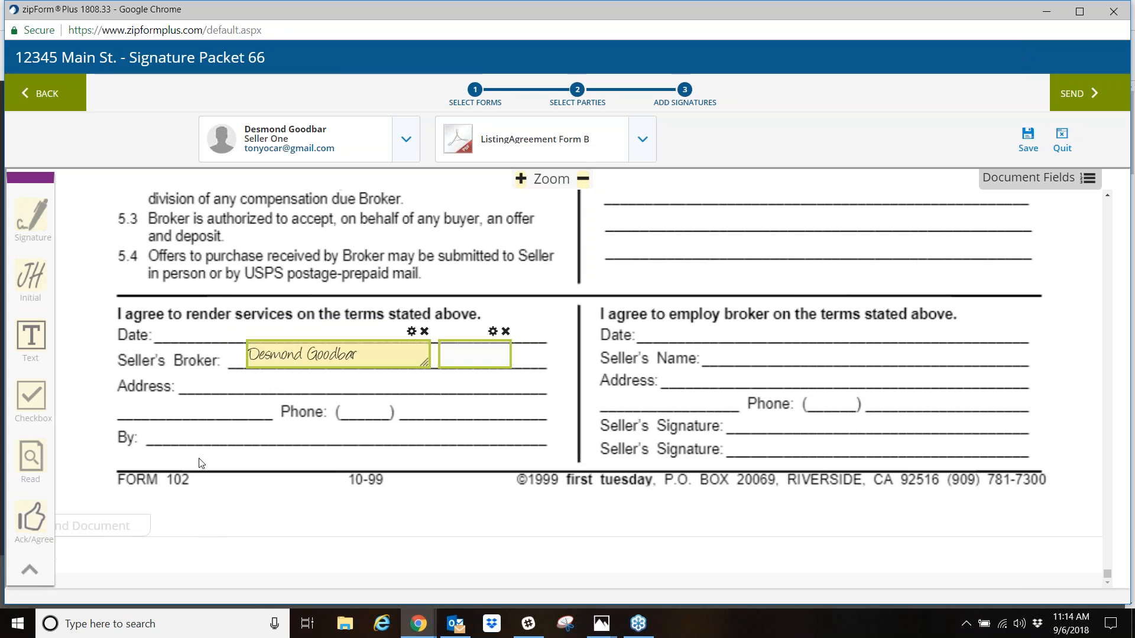
{"action": "left_click", "coordinate": [404, 141]}
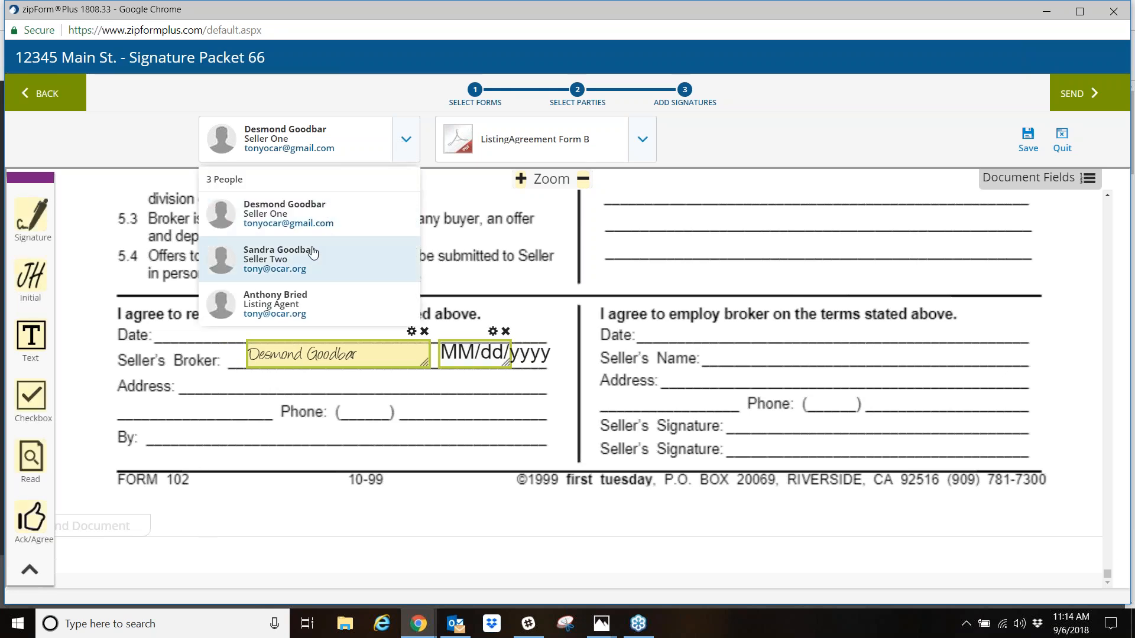
{"action": "left_click", "coordinate": [228, 249]}
{"action": "mouse_move", "coordinate": [36, 216]}
{"action": "left_mouse_down"}
{"action": "mouse_move", "coordinate": [369, 296]}
{"action": "mouse_move", "coordinate": [689, 334]}
{"action": "mouse_move", "coordinate": [724, 350]}
{"action": "left_mouse_up"}
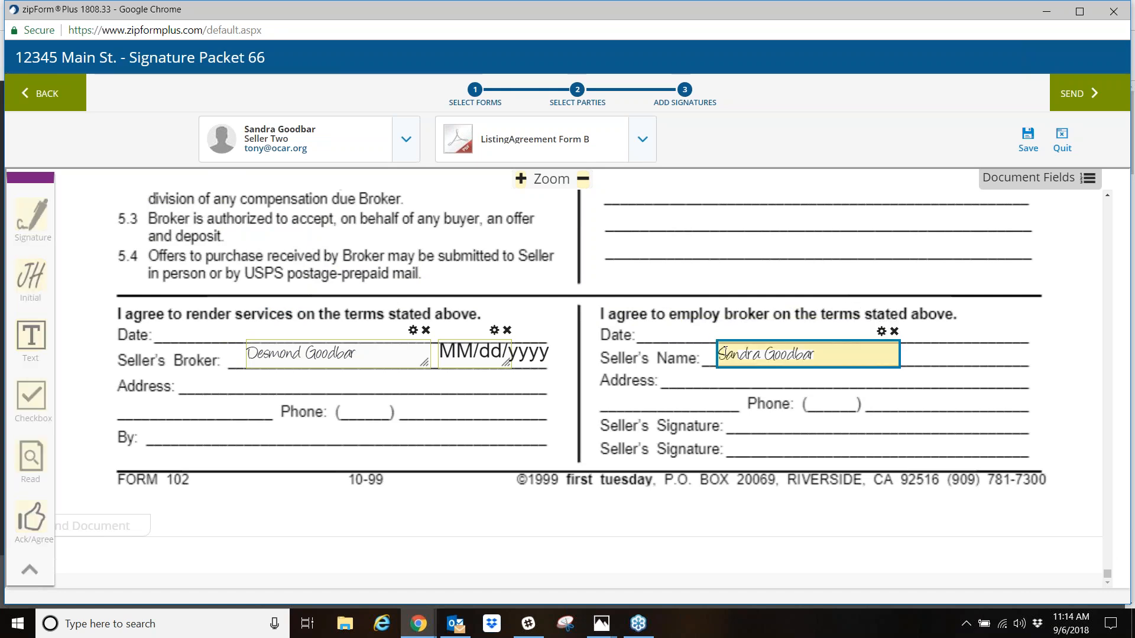
- Place initial fields for Seller Two and Seller One side by side under 11. Other Terms
{"action": "scroll", "coordinate": [582, 419], "scroll_direction": "up", "scroll_amount": 4}
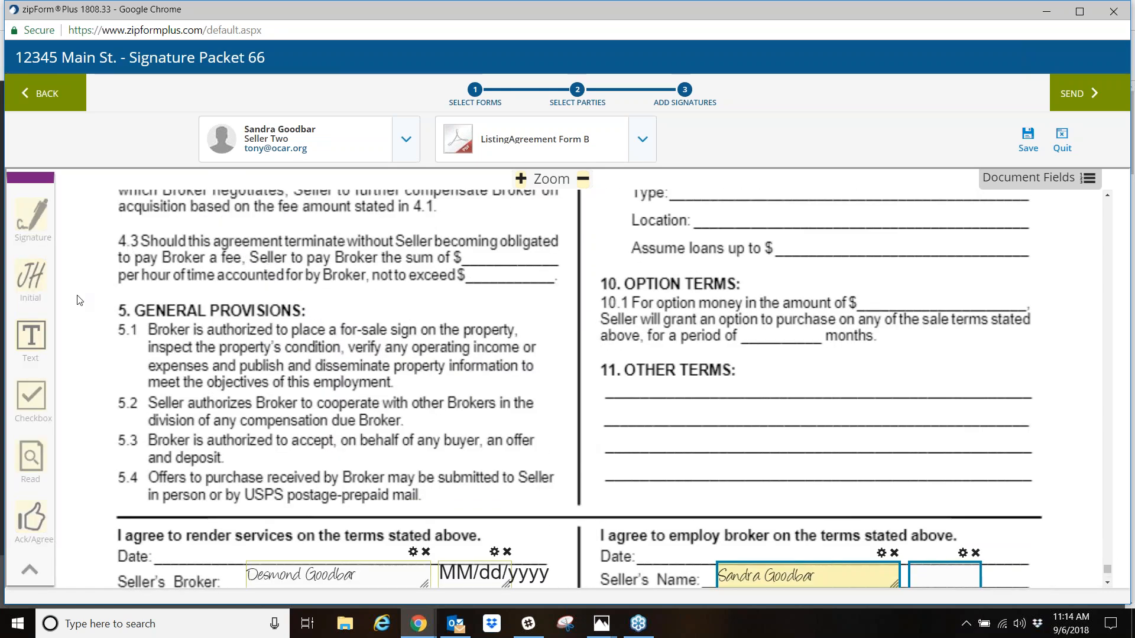
{"action": "left_click_drag", "start_coordinate": [31, 278], "coordinate": [932, 395]}
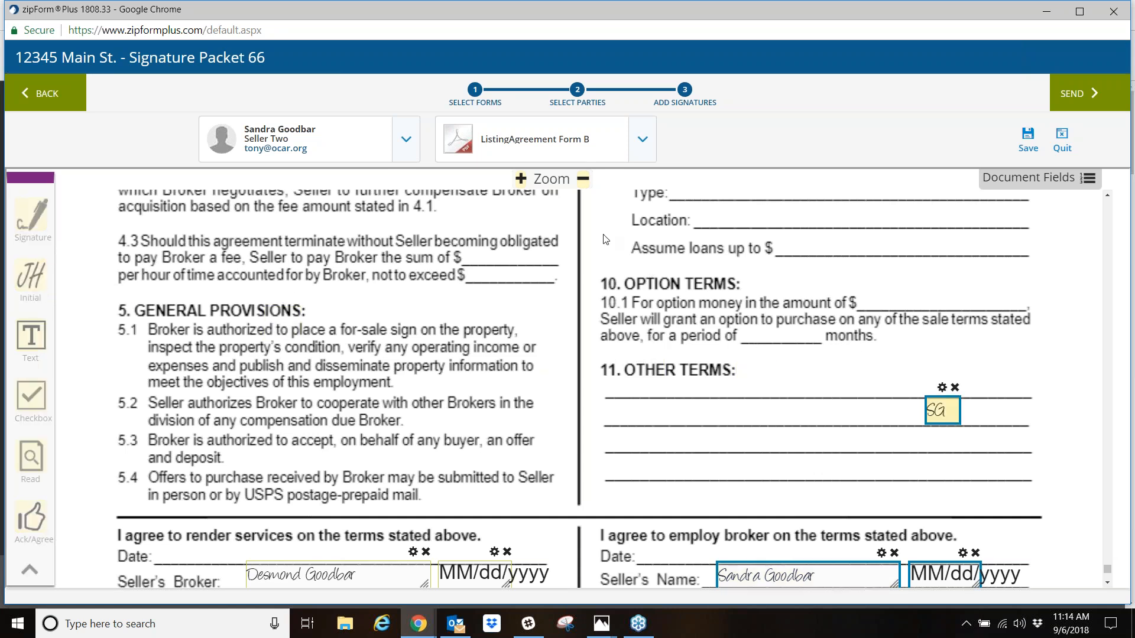
{"action": "left_click", "coordinate": [395, 139]}
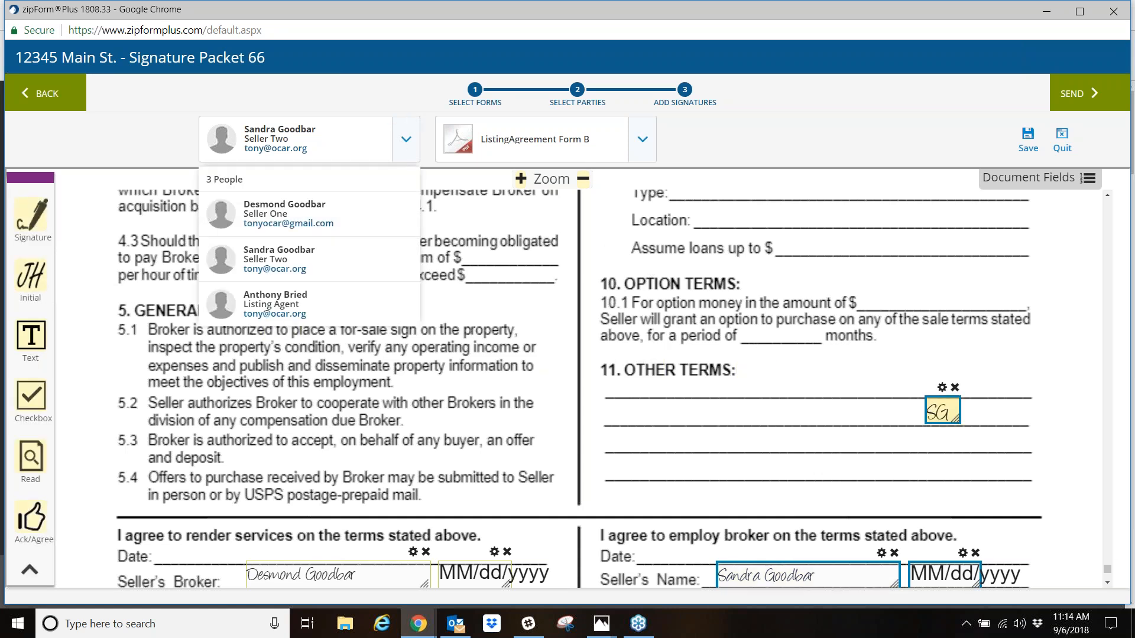
{"action": "left_click", "coordinate": [290, 230]}
{"action": "left_click_drag", "start_coordinate": [33, 275], "coordinate": [881, 406]}
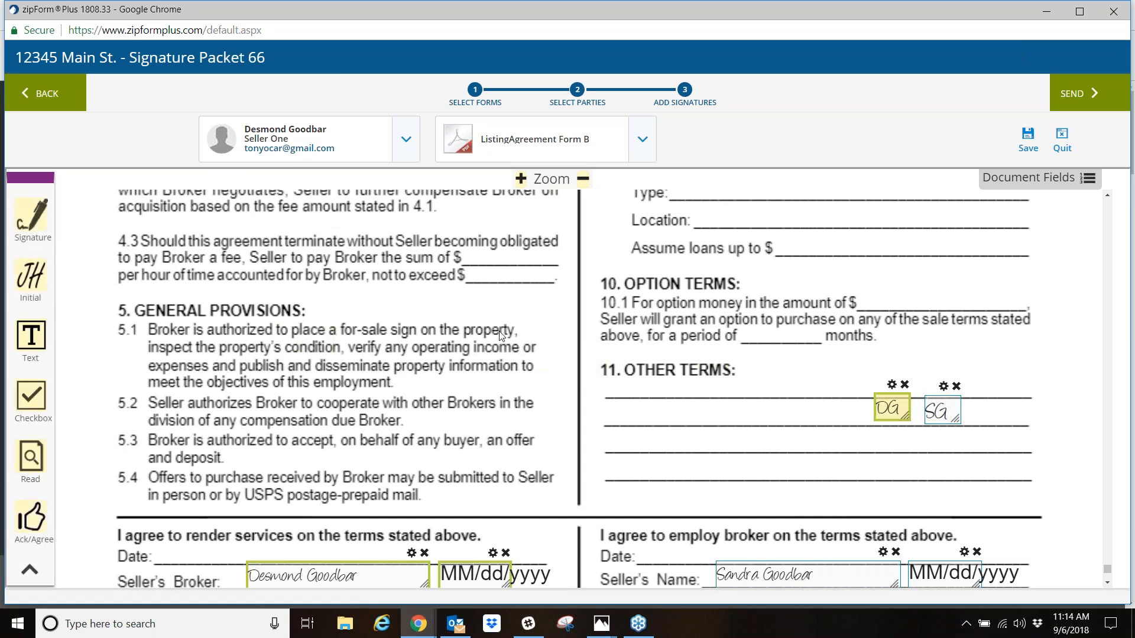
- Switch to the Commission Agreement - 12/15 and examine which initial, signature and date fields are placed for the principals and broker
{"action": "left_click", "coordinate": [642, 142]}
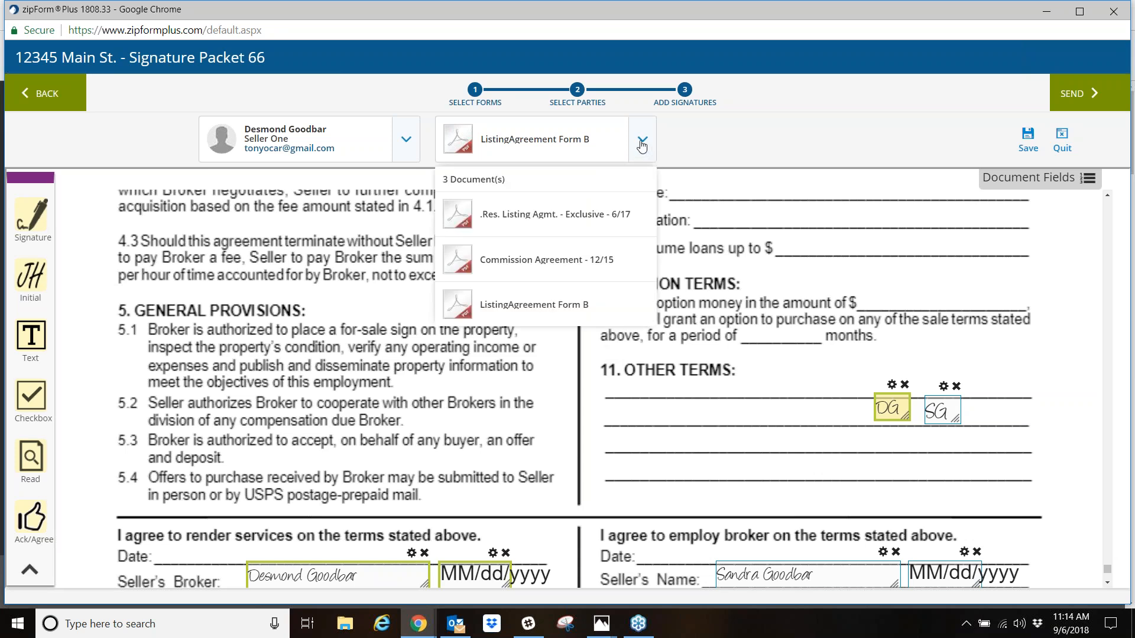
{"action": "left_click", "coordinate": [556, 265]}
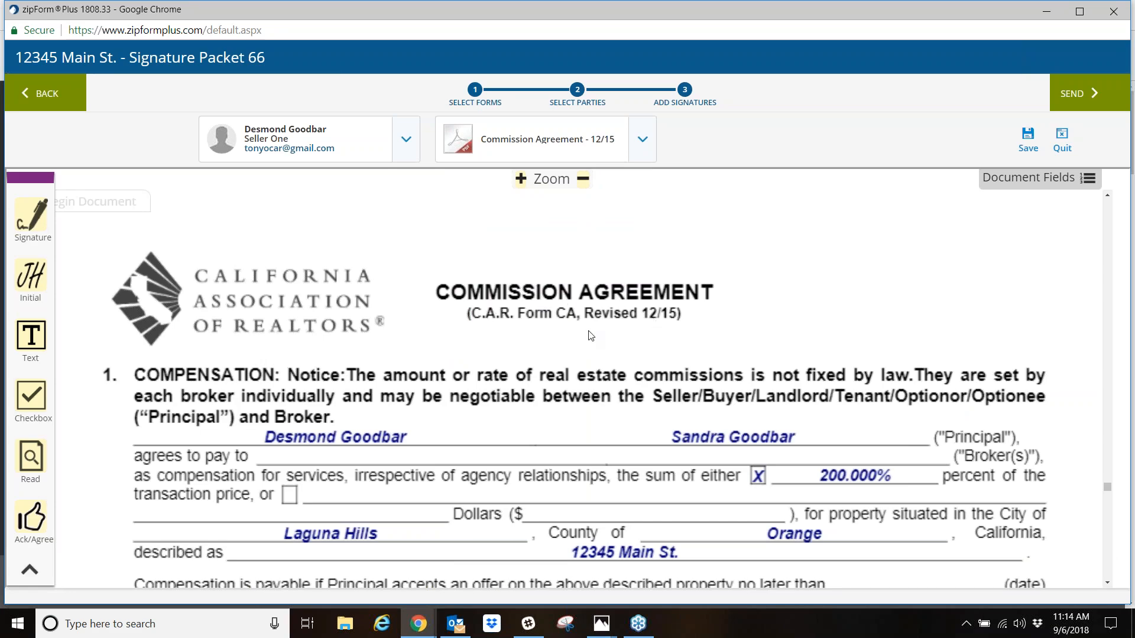
{"action": "scroll", "coordinate": [556, 342], "scroll_direction": "down", "scroll_amount": 6}
{"action": "scroll", "coordinate": [523, 368], "scroll_direction": "down", "scroll_amount": 20}
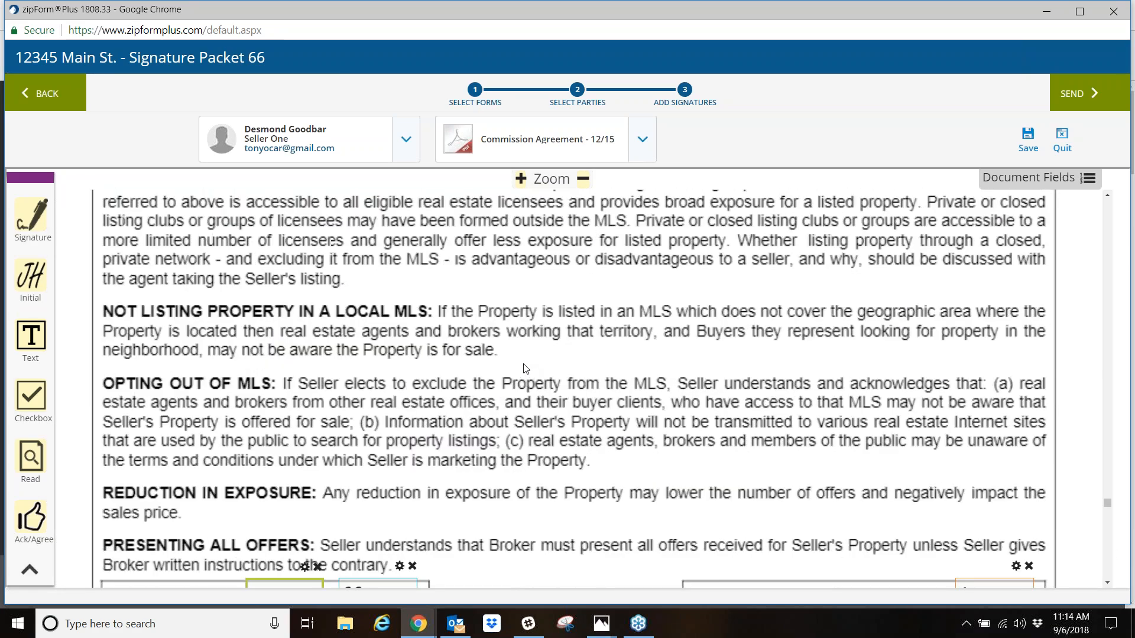
{"action": "scroll", "coordinate": [527, 367], "scroll_direction": "down", "scroll_amount": 1}
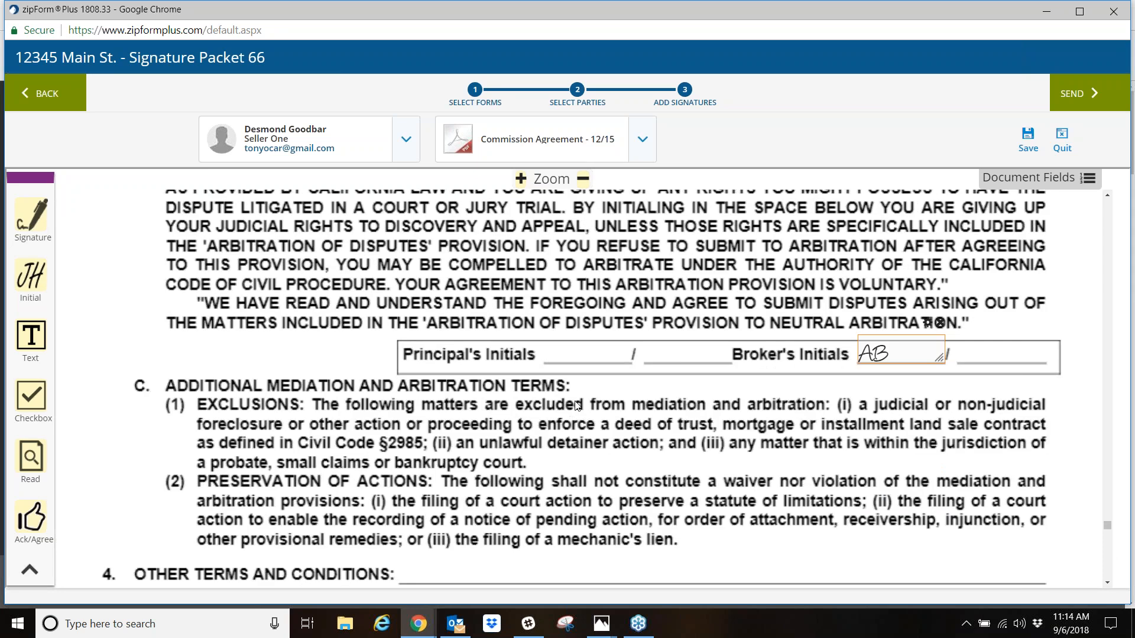
{"action": "scroll", "coordinate": [476, 342], "scroll_direction": "down", "scroll_amount": 4}
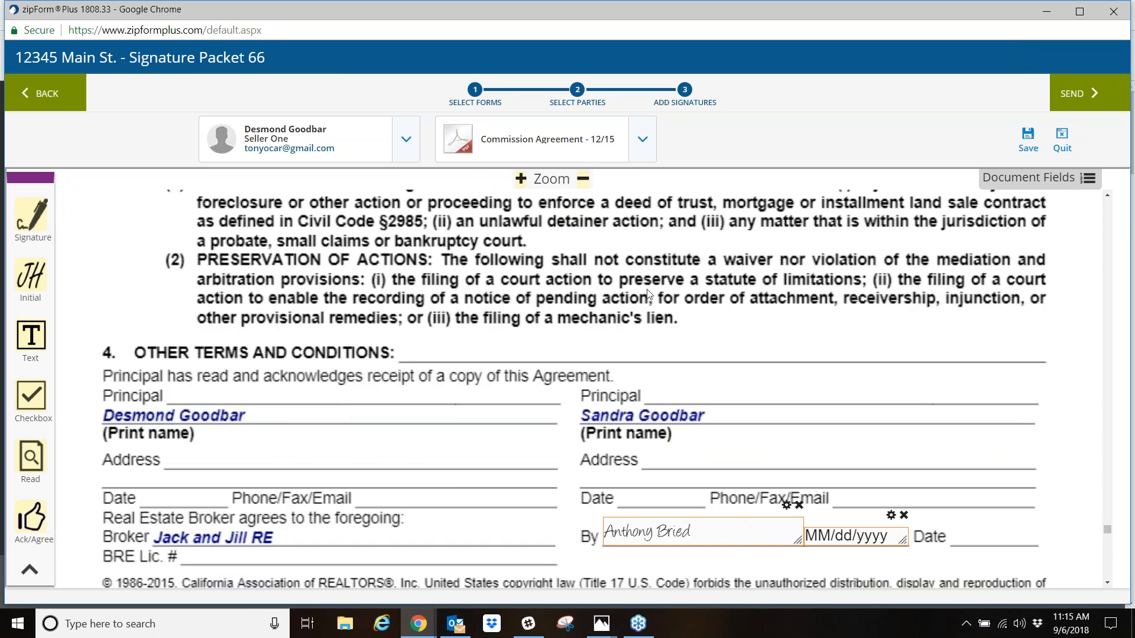
{"action": "scroll", "coordinate": [617, 334], "scroll_direction": "up", "scroll_amount": 5}
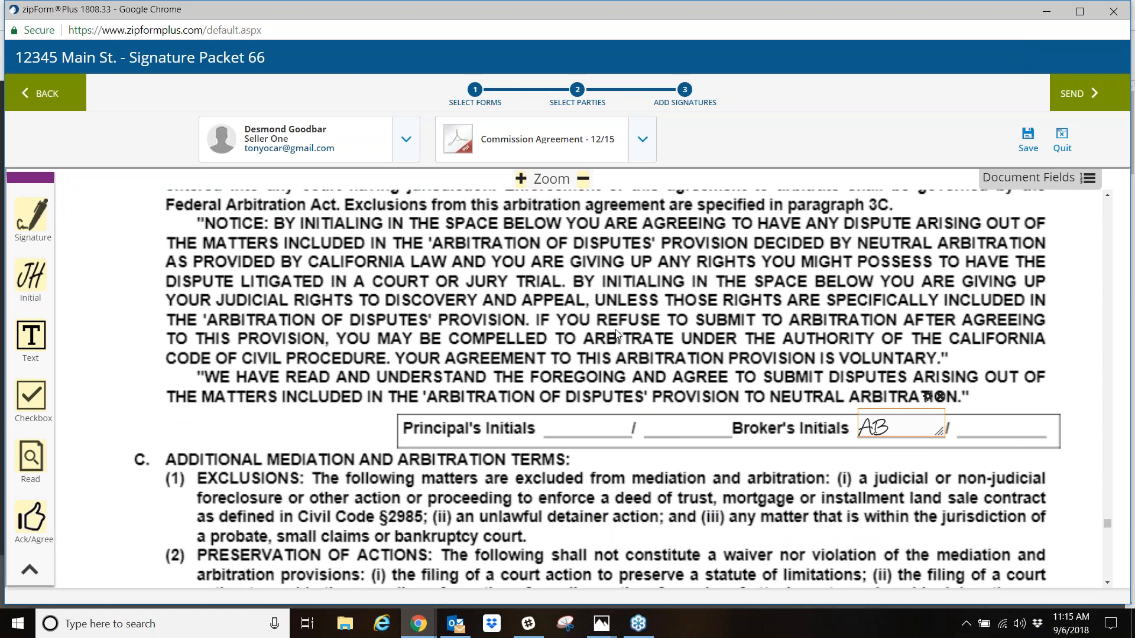
{"action": "scroll", "coordinate": [679, 381], "scroll_direction": "down", "scroll_amount": 5}
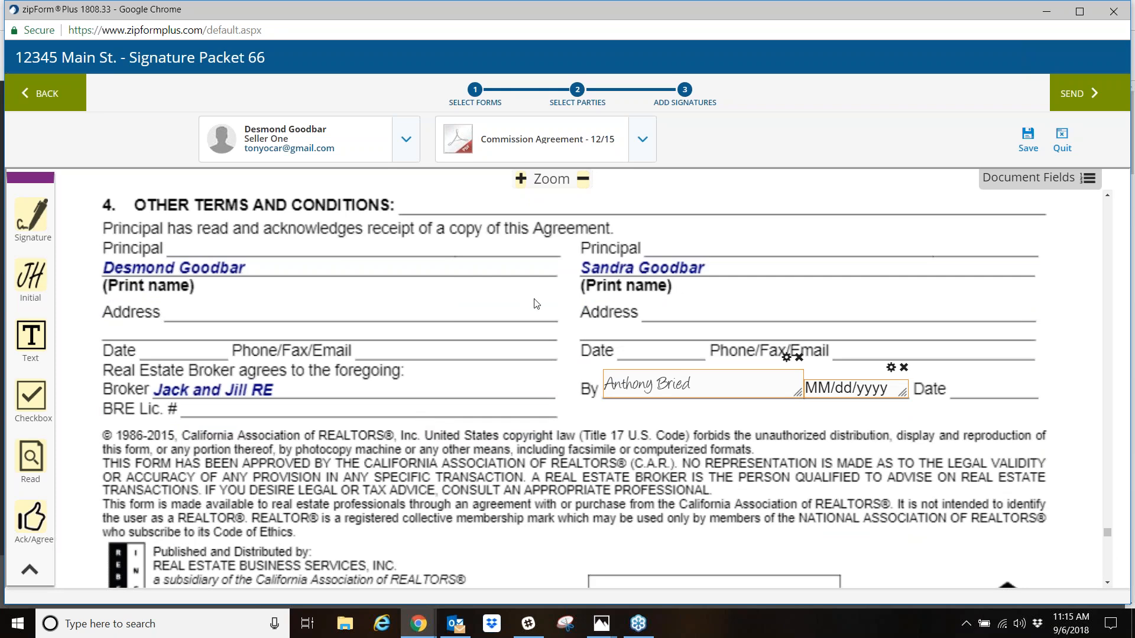
{"action": "scroll", "coordinate": [491, 438], "scroll_direction": "up", "scroll_amount": 6}
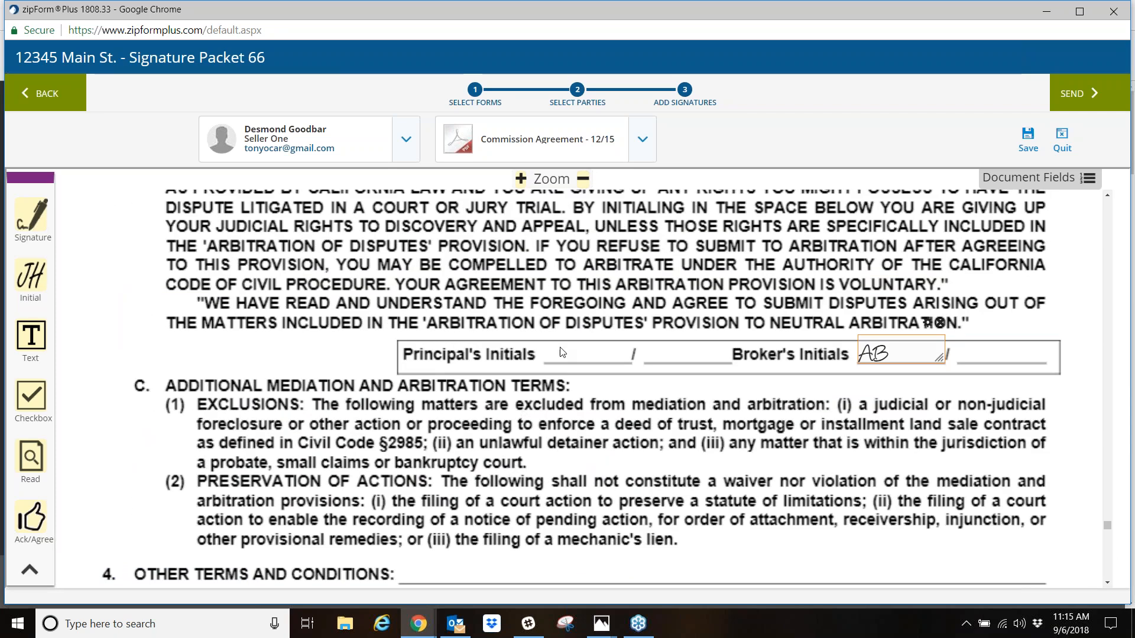
{"action": "scroll", "coordinate": [560, 468], "scroll_direction": "down", "scroll_amount": 1}
{"action": "scroll", "coordinate": [561, 469], "scroll_direction": "down", "scroll_amount": 5}
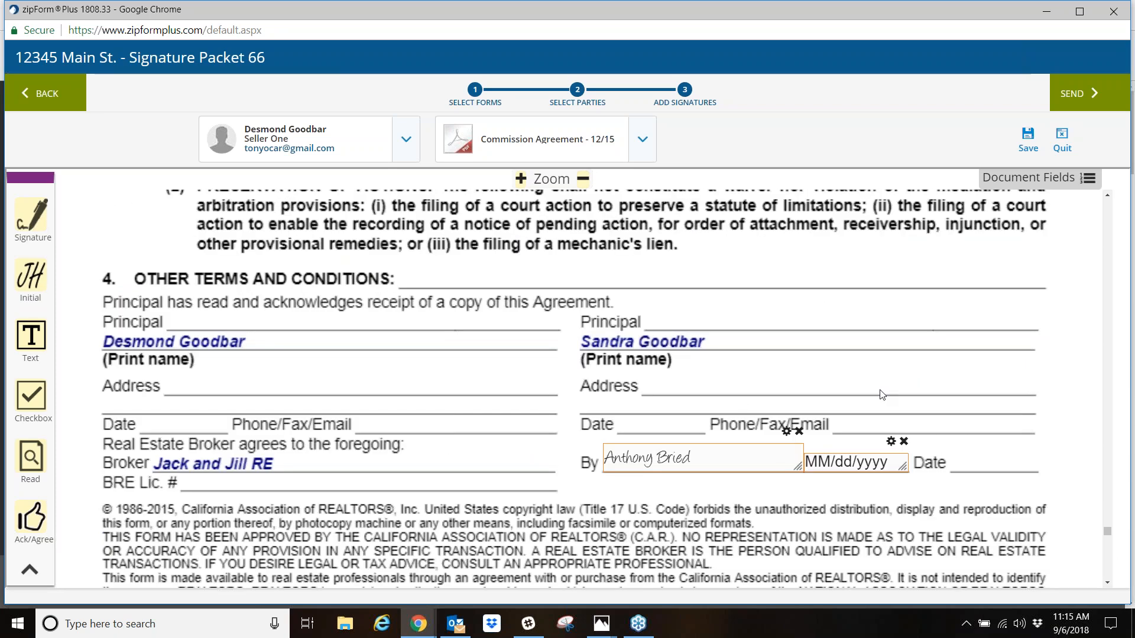
- Add initial fields for Seller One and Seller Two on the two Principal's Initials lines of the arbitration provision
{"action": "scroll", "coordinate": [234, 236], "scroll_direction": "up", "scroll_amount": 7}
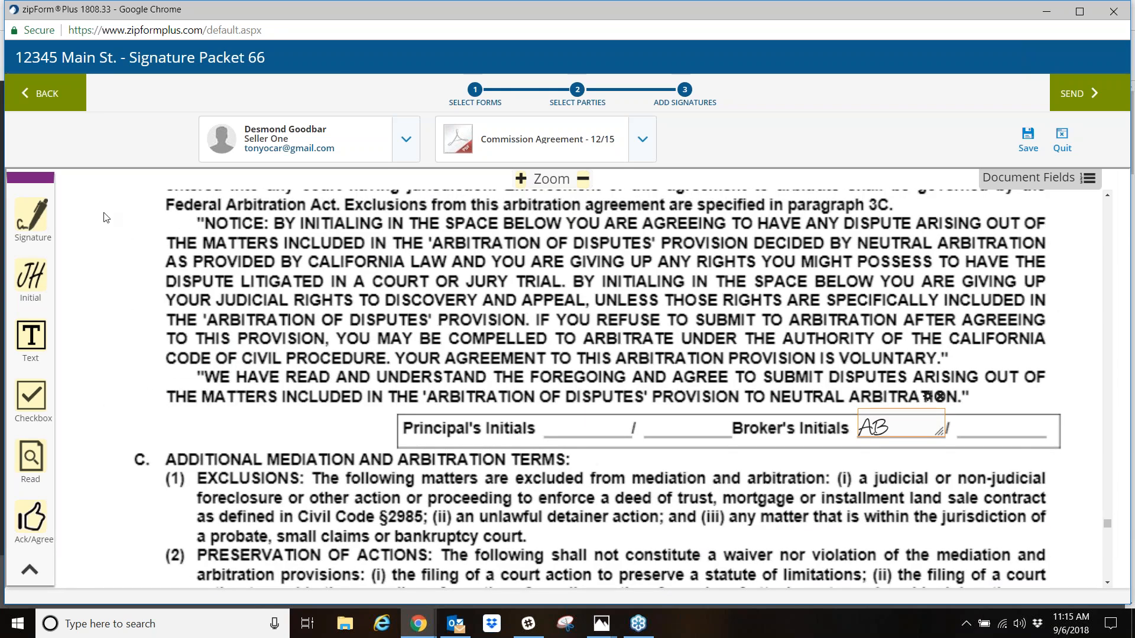
{"action": "scroll", "coordinate": [408, 348], "scroll_direction": "up", "scroll_amount": 6}
{"action": "scroll", "coordinate": [288, 345], "scroll_direction": "down", "scroll_amount": 5}
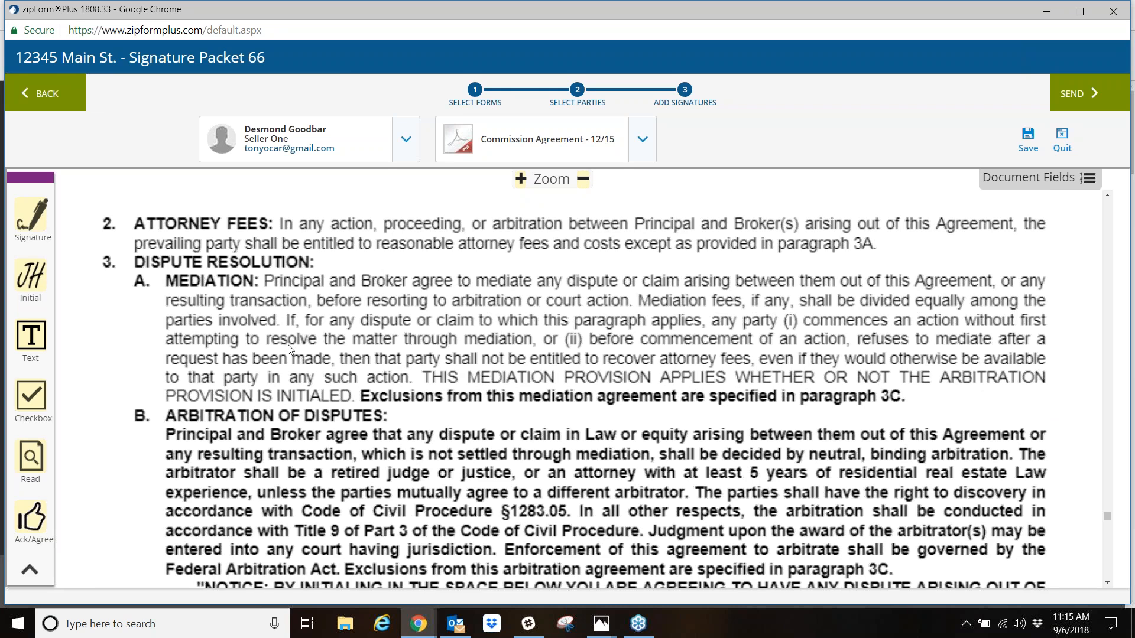
{"action": "left_click_drag", "start_coordinate": [29, 283], "coordinate": [579, 514]}
{"action": "left_click", "coordinate": [406, 142]}
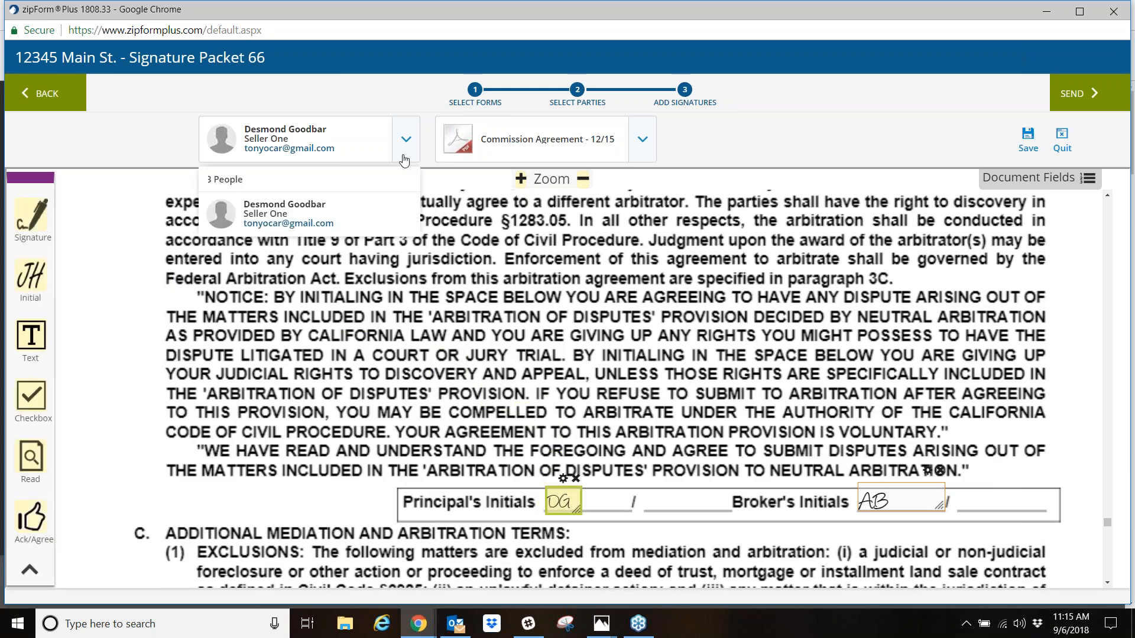
{"action": "left_click", "coordinate": [254, 257]}
{"action": "left_click_drag", "start_coordinate": [35, 276], "coordinate": [693, 502]}
- Place signature and date fields for Seller Two and Seller One on their respective Principal lines below Other Terms and Conditions
{"action": "scroll", "coordinate": [490, 472], "scroll_direction": "down", "scroll_amount": 5}
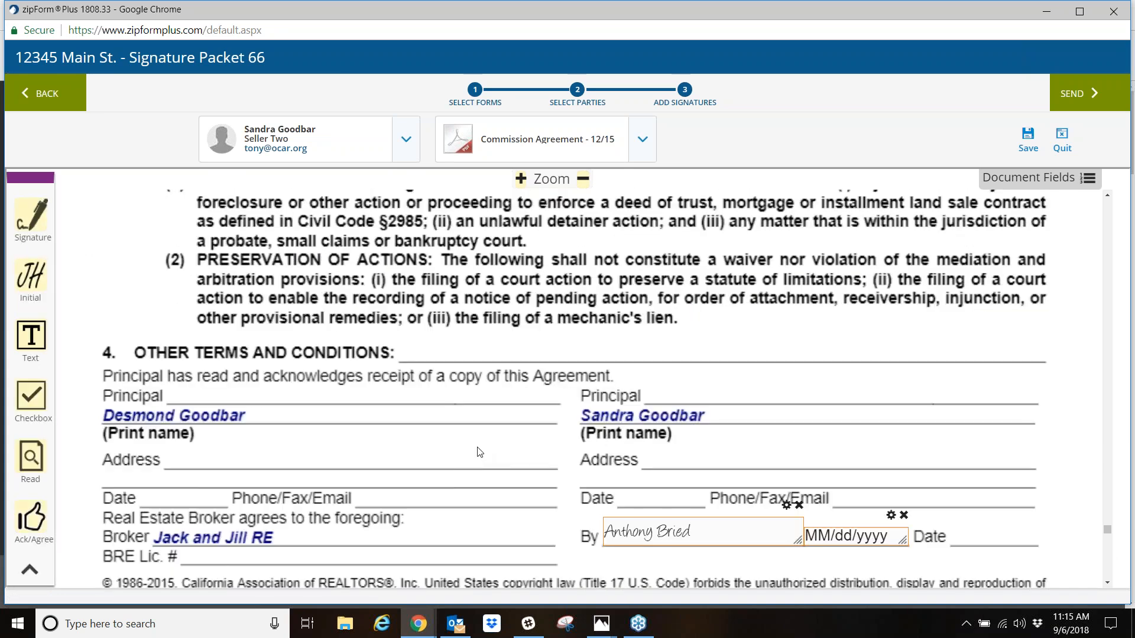
{"action": "mouse_move", "coordinate": [33, 220]}
{"action": "left_mouse_down"}
{"action": "mouse_move", "coordinate": [742, 366]}
{"action": "mouse_move", "coordinate": [732, 384]}
{"action": "left_mouse_up"}
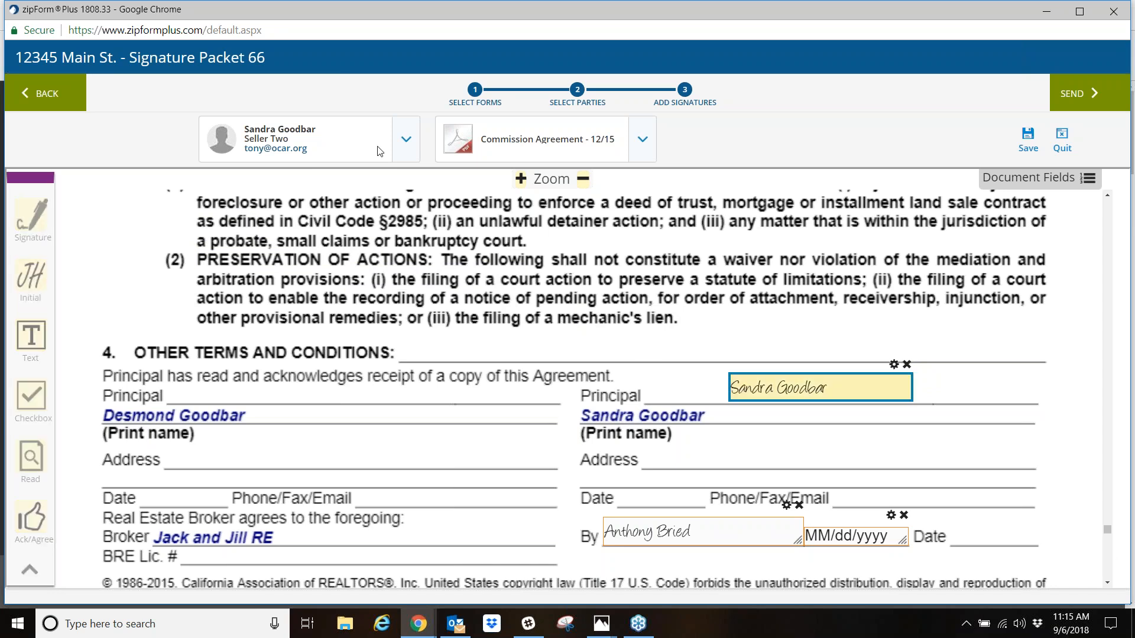
{"action": "left_click", "coordinate": [408, 152]}
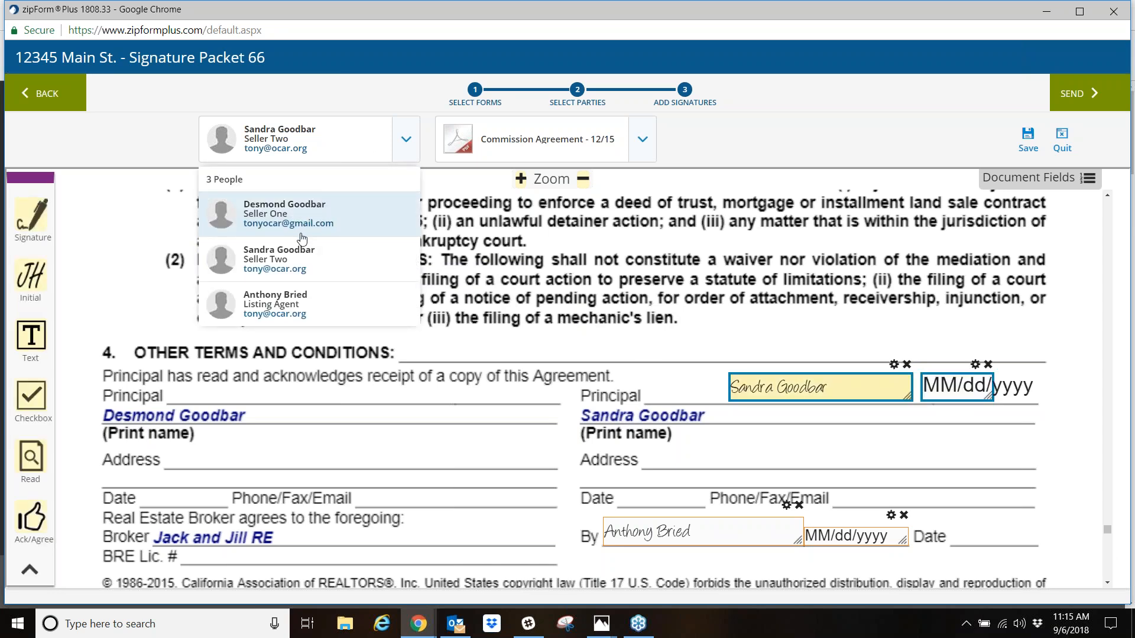
{"action": "left_click", "coordinate": [304, 223]}
{"action": "mouse_move", "coordinate": [23, 219]}
{"action": "left_mouse_down"}
{"action": "mouse_move", "coordinate": [118, 266]}
{"action": "mouse_move", "coordinate": [220, 354]}
{"action": "mouse_move", "coordinate": [241, 394]}
{"action": "left_mouse_up"}
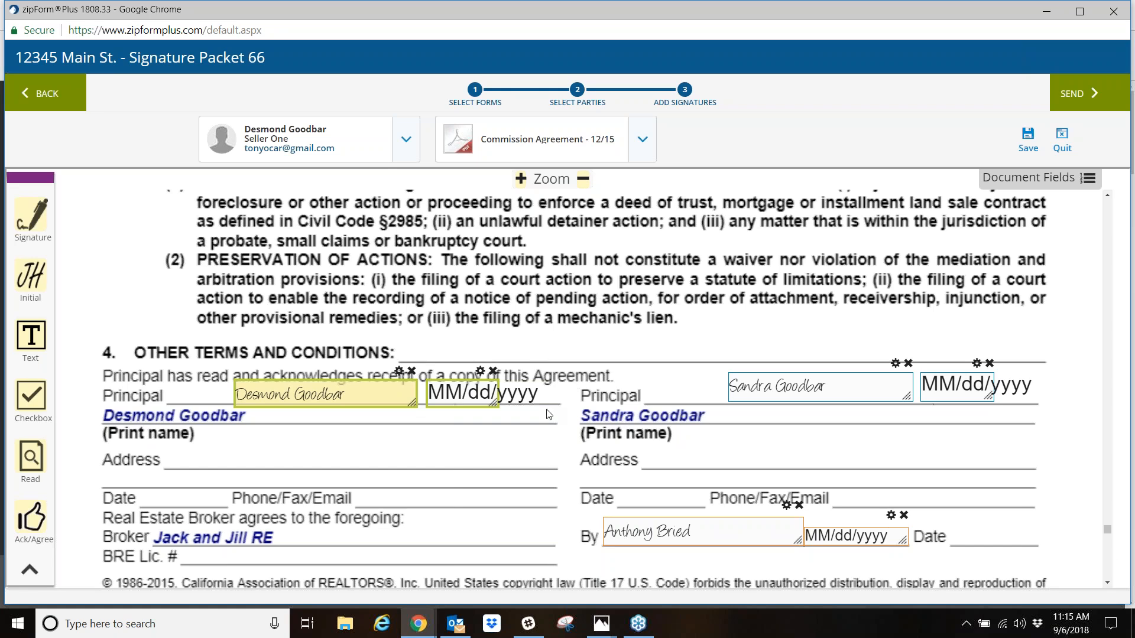
{"action": "scroll", "coordinate": [591, 331], "scroll_direction": "down", "scroll_amount": 10}
{"action": "scroll", "coordinate": [526, 494], "scroll_direction": "up", "scroll_amount": 9}
{"action": "scroll", "coordinate": [520, 498], "scroll_direction": "up", "scroll_amount": 5}
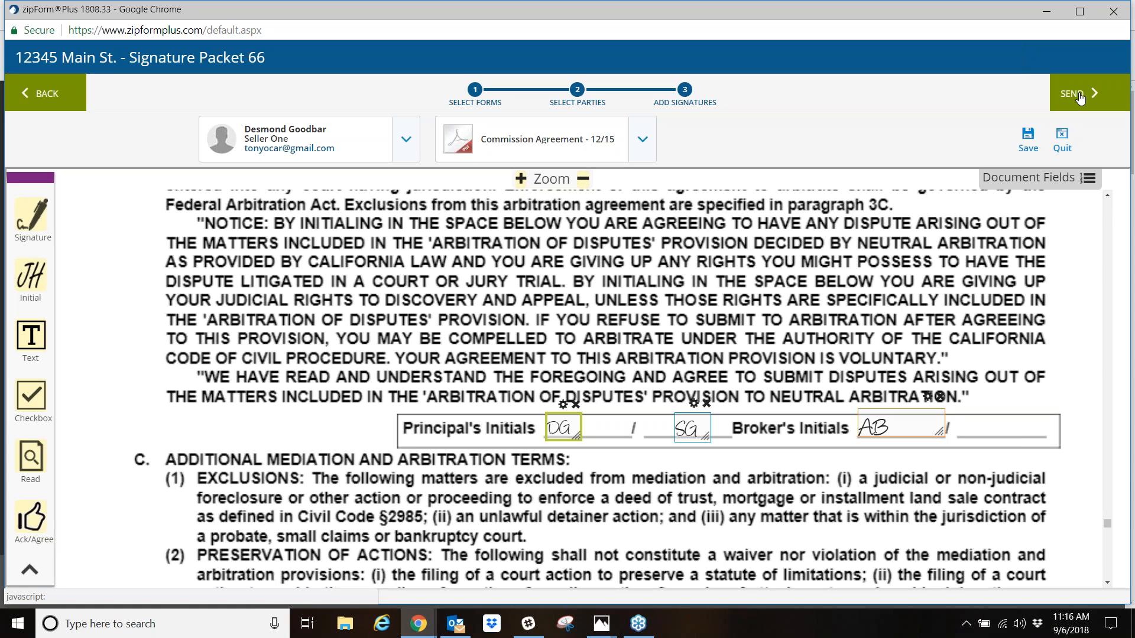
- Quit Signature Packet 66 without saving its changes and return to the list of transactions
{"action": "left_click", "coordinate": [1062, 148]}
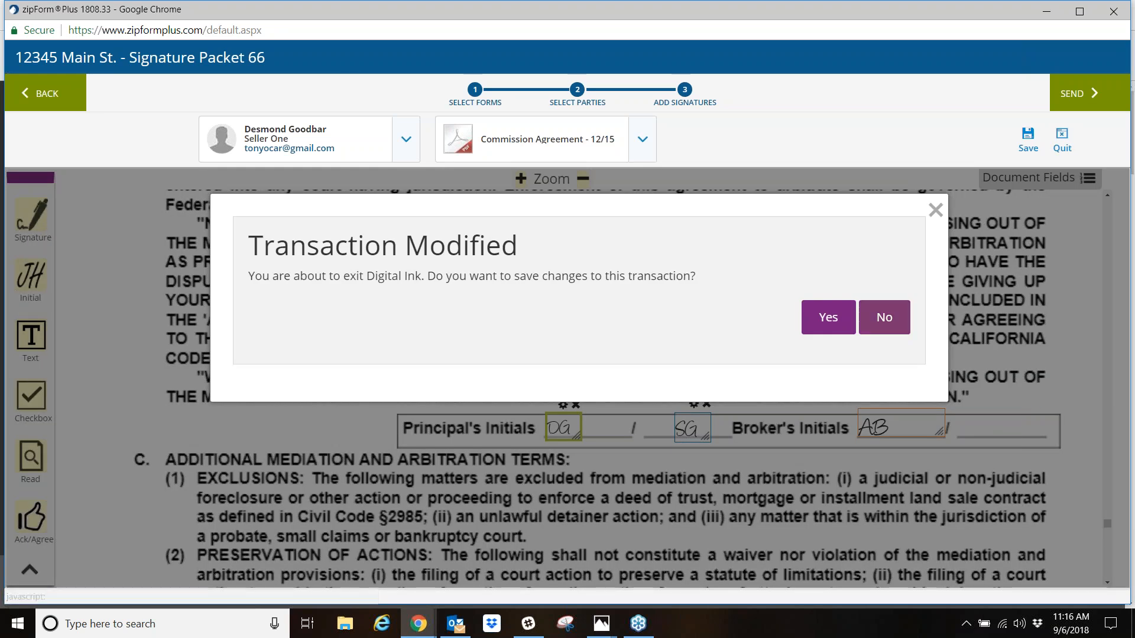
{"action": "left_click", "coordinate": [884, 318]}
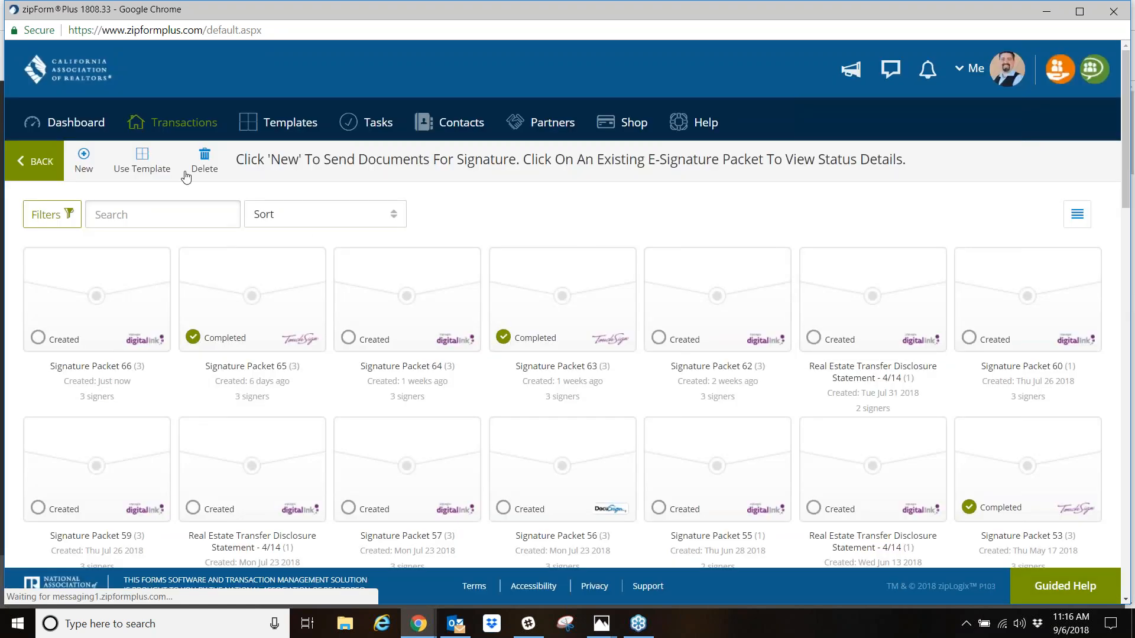
{"action": "left_click", "coordinate": [175, 125]}
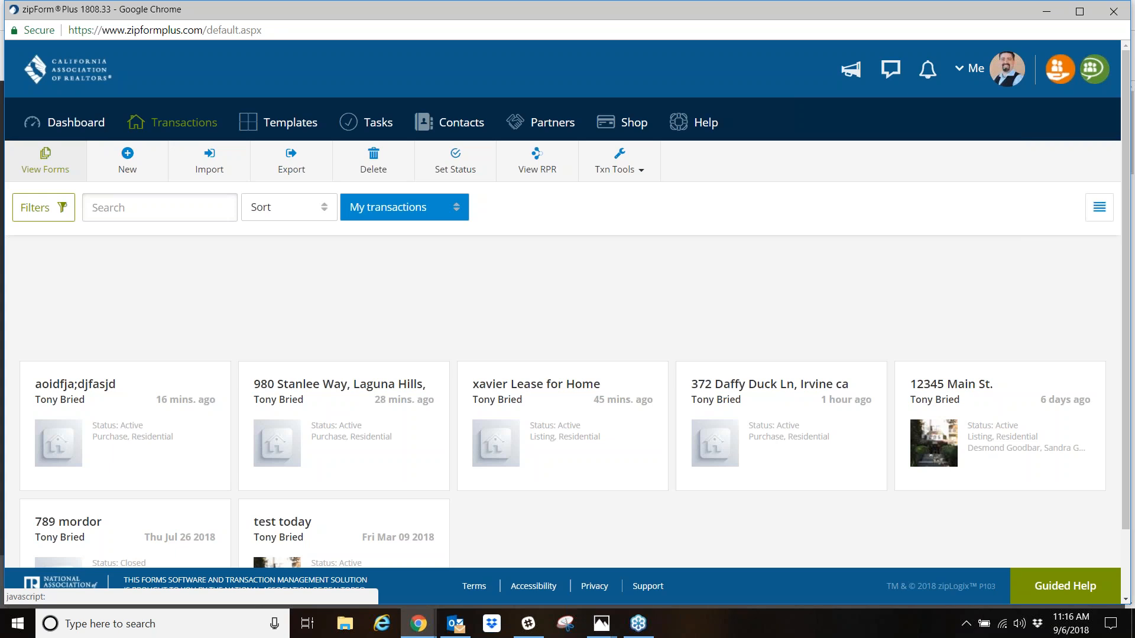
- Open the Main St. listing transaction's documents and view the contents of the Signature Packet 63 folder
{"action": "left_click", "coordinate": [975, 408]}
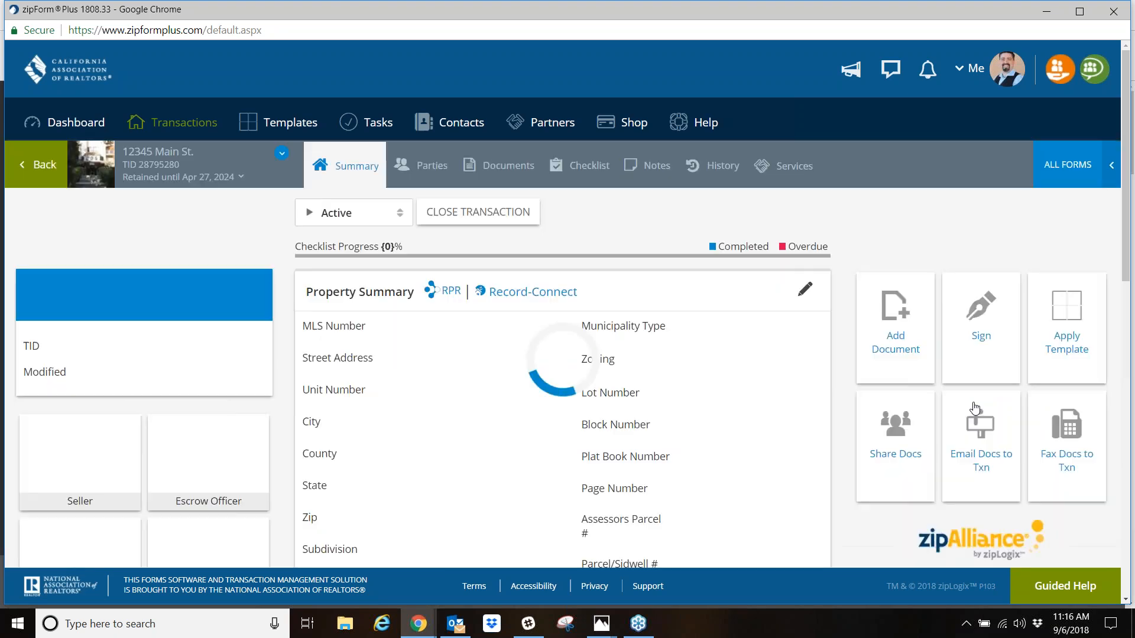
{"action": "left_click", "coordinate": [505, 168]}
{"action": "scroll", "coordinate": [451, 392], "scroll_direction": "down", "scroll_amount": 5}
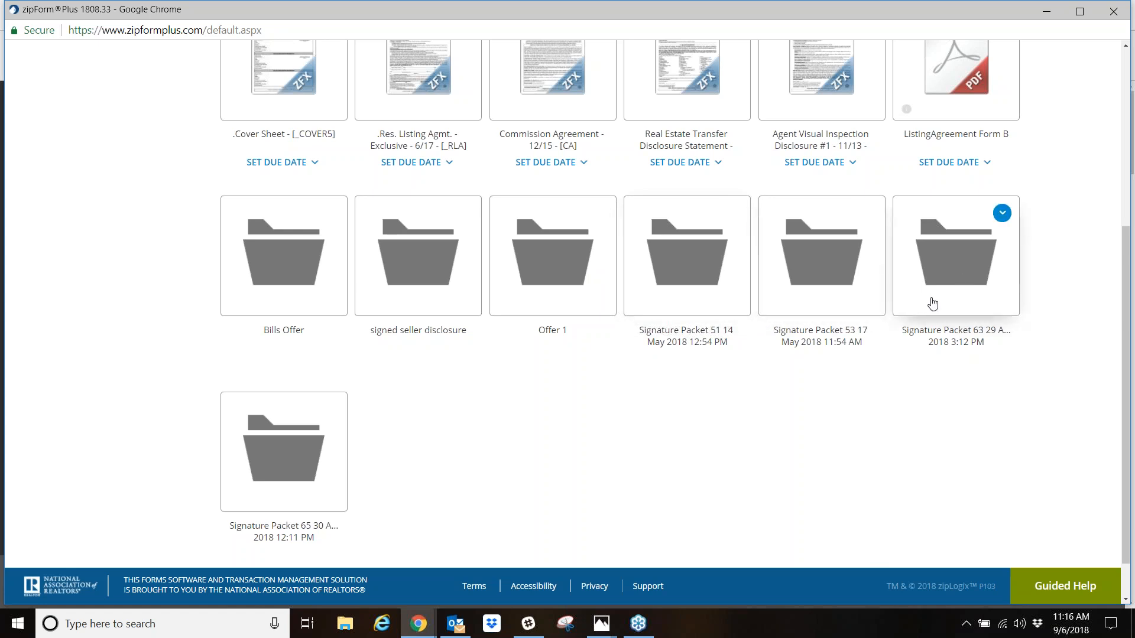
{"action": "left_click", "coordinate": [966, 270]}
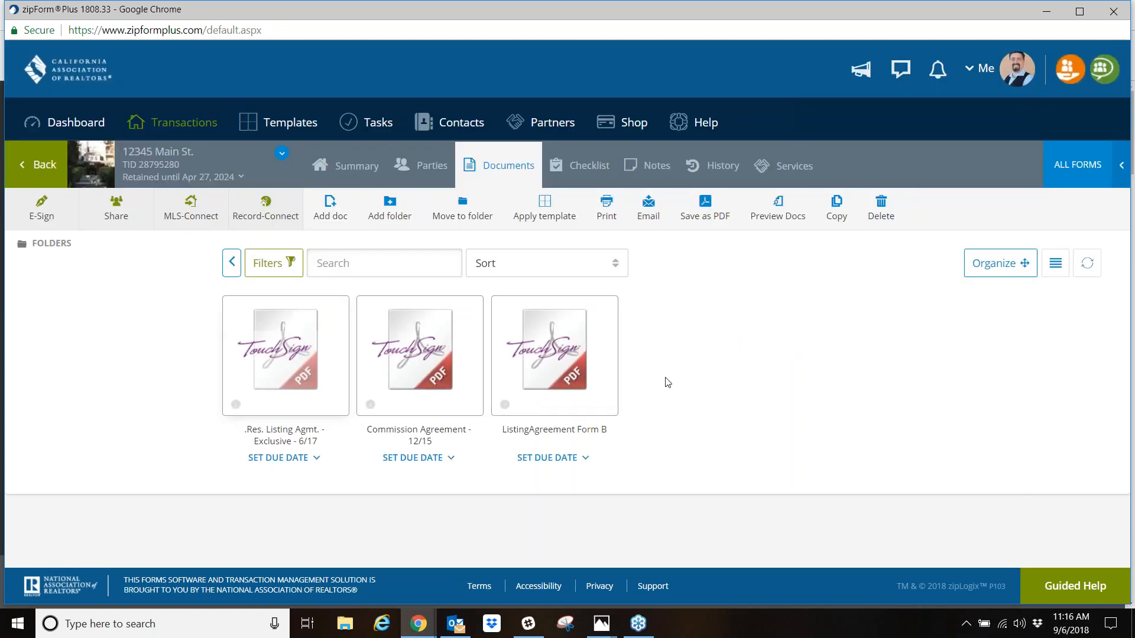
- Return to the transactions list and view the documents of the test today transaction
{"action": "left_click", "coordinate": [45, 165]}
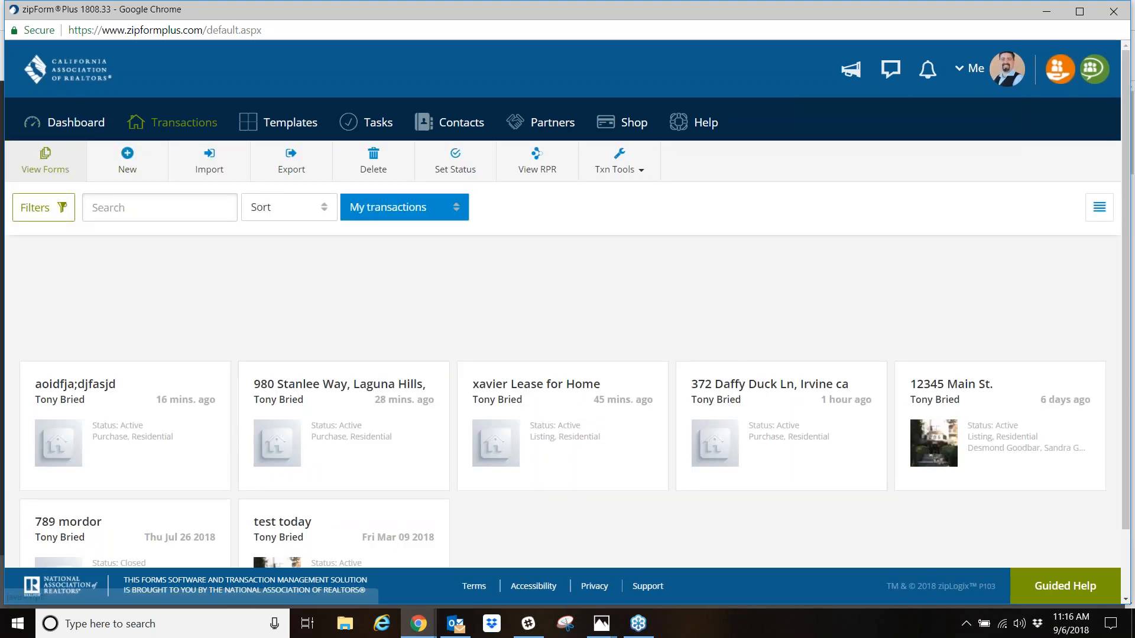
{"action": "scroll", "coordinate": [369, 458], "scroll_direction": "down", "scroll_amount": 1}
{"action": "left_click", "coordinate": [290, 480]}
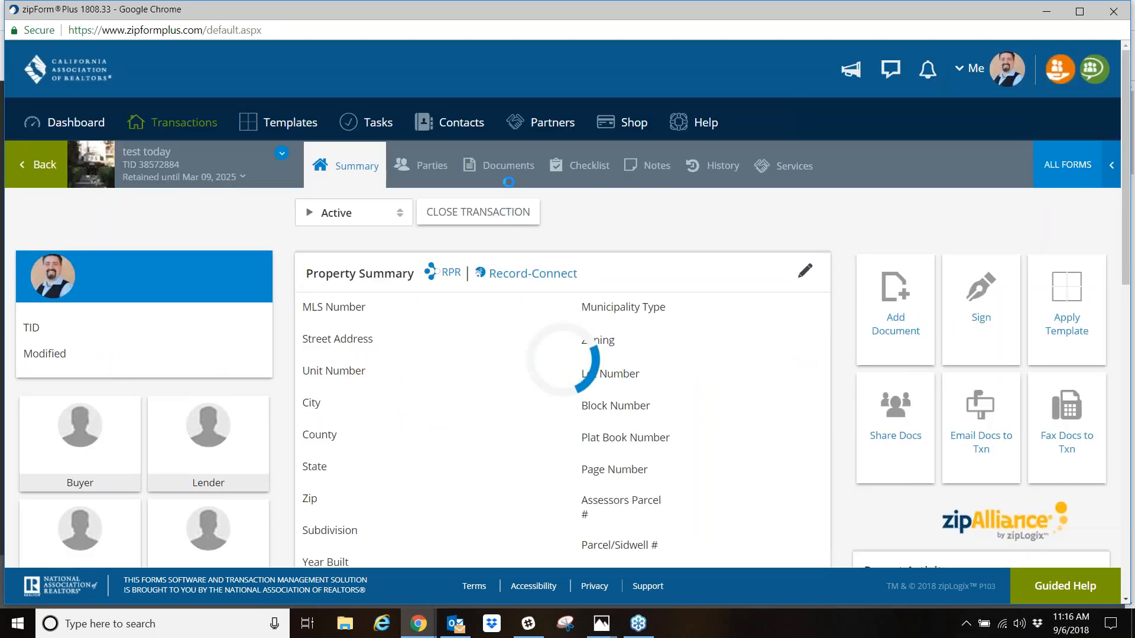
{"action": "left_click", "coordinate": [502, 165]}
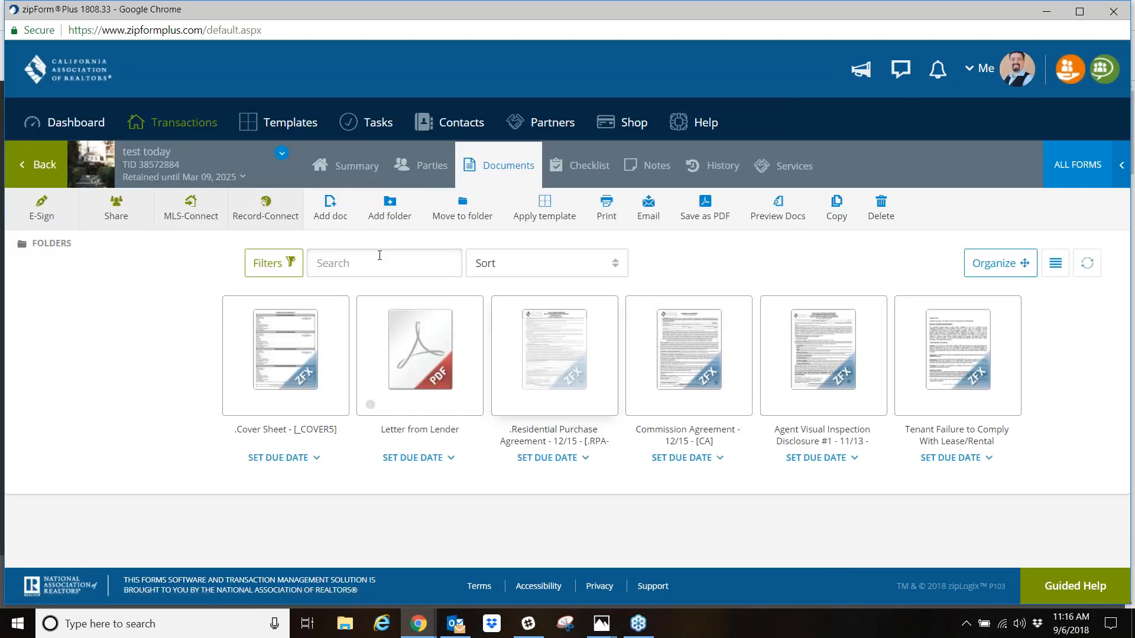
- Go back to the Main St. listing transaction's documents and view the contents of the Signature Packet 53 folder
{"action": "left_click", "coordinate": [172, 125]}
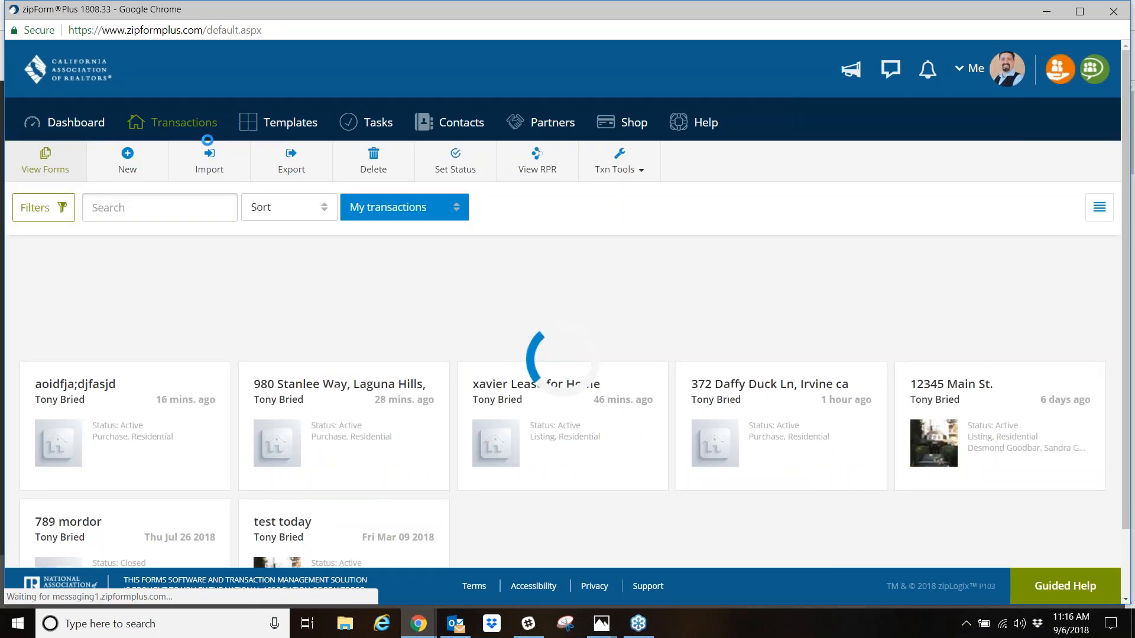
{"action": "left_click", "coordinate": [952, 393]}
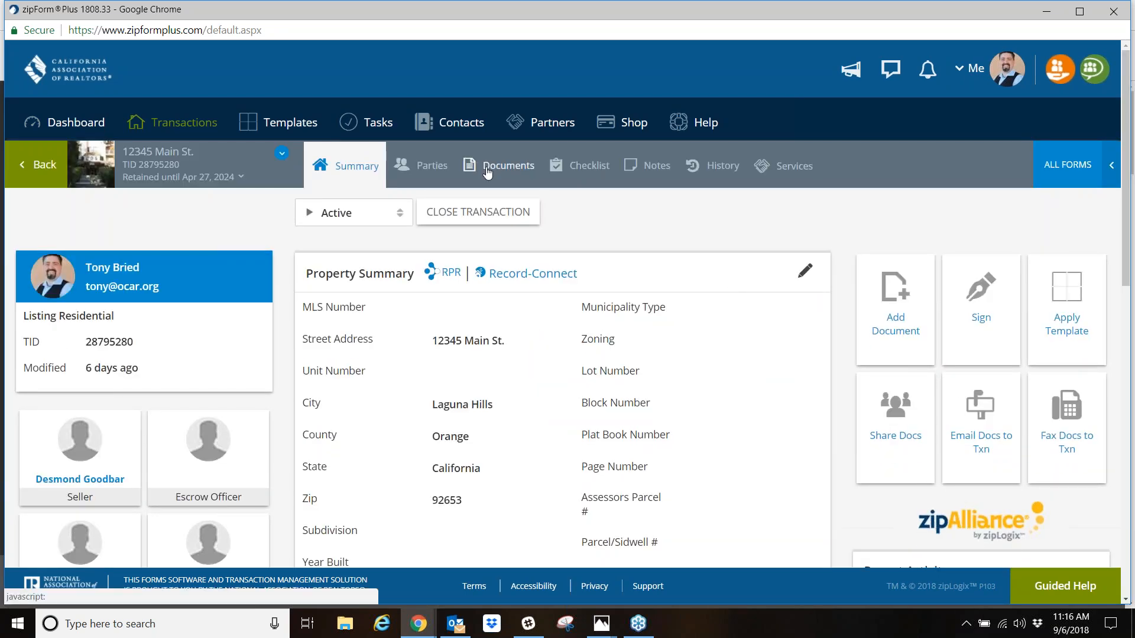
{"action": "left_click", "coordinate": [483, 167]}
{"action": "scroll", "coordinate": [833, 368], "scroll_direction": "down", "scroll_amount": 4}
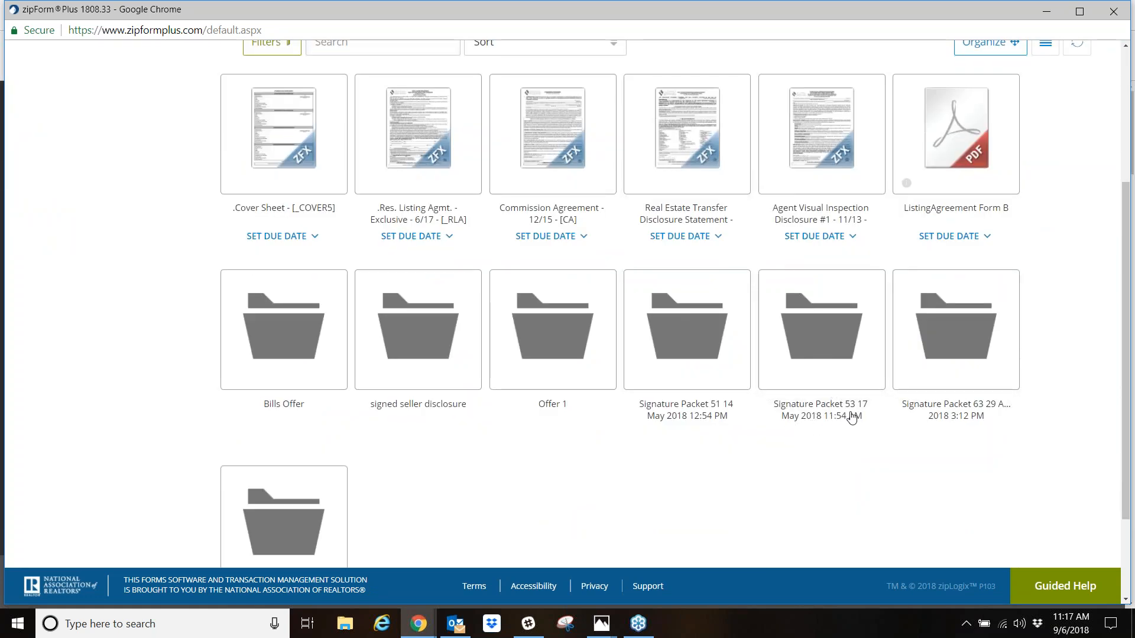
{"action": "left_click", "coordinate": [821, 373]}
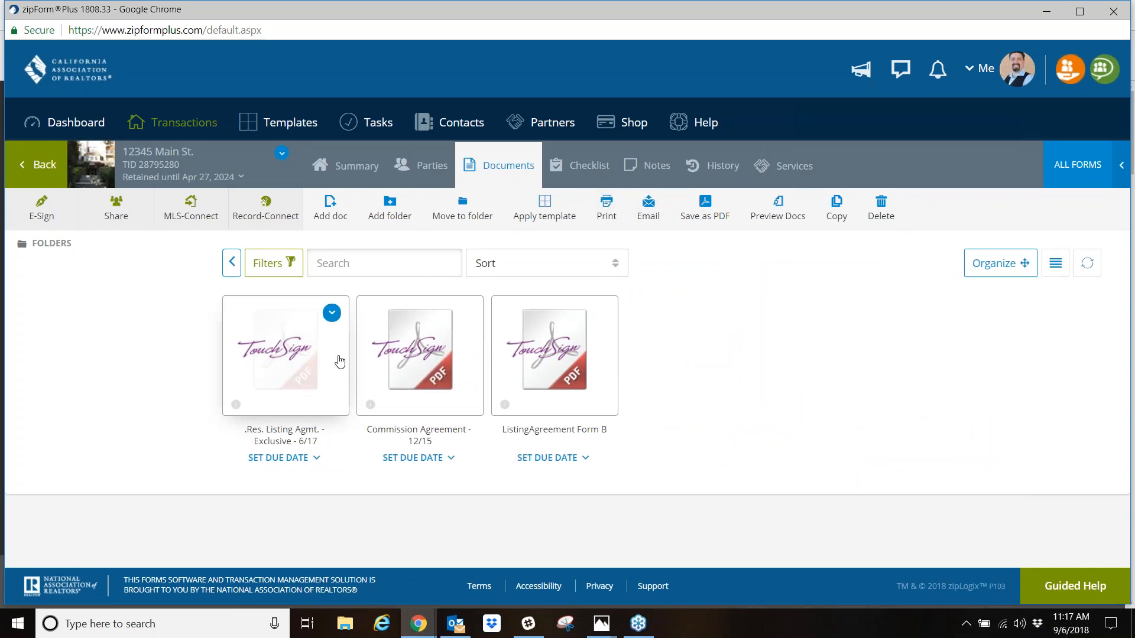
{"action": "left_click", "coordinate": [1122, 246]}
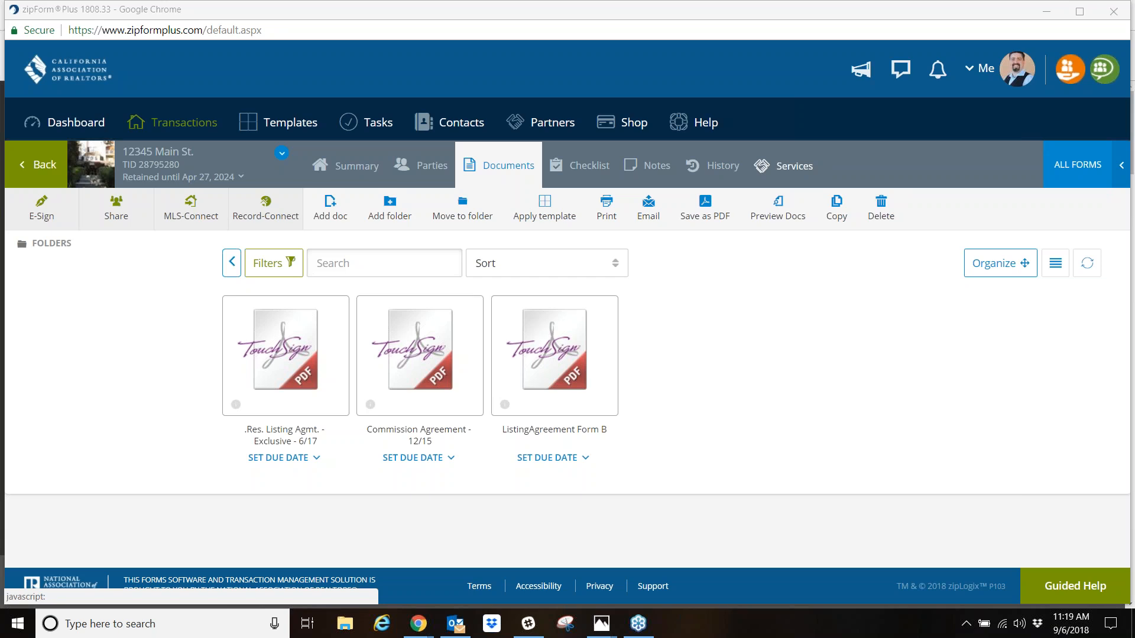
- Close the zipForm Plus window and load youtube.com in a new Chrome tab
{"action": "left_click", "coordinate": [1114, 11]}
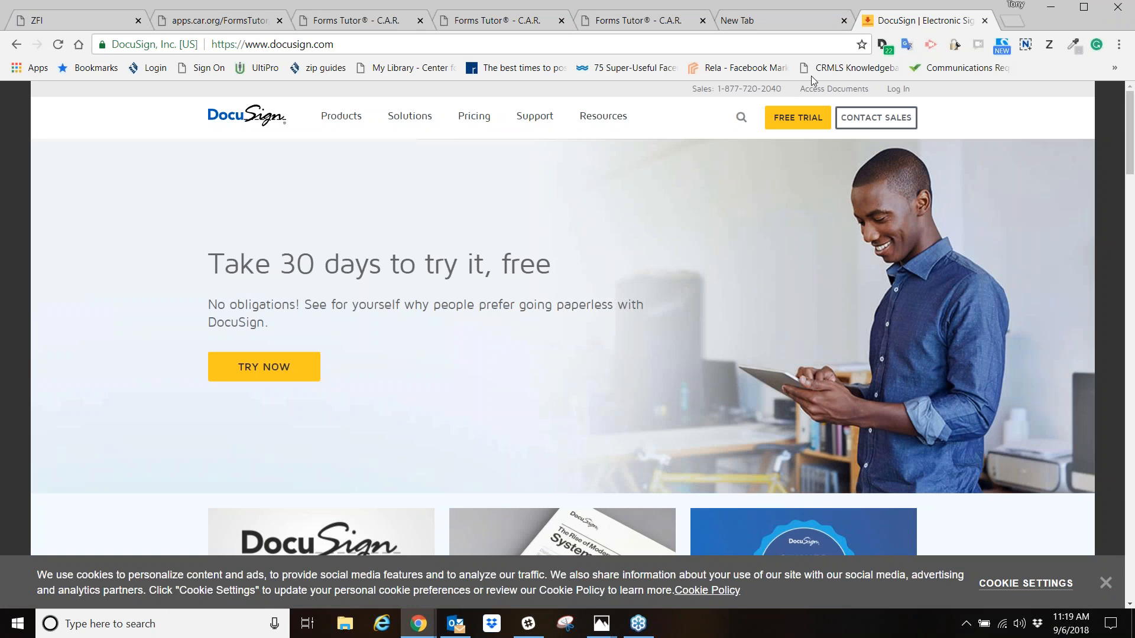
{"action": "left_click", "coordinate": [1009, 21]}
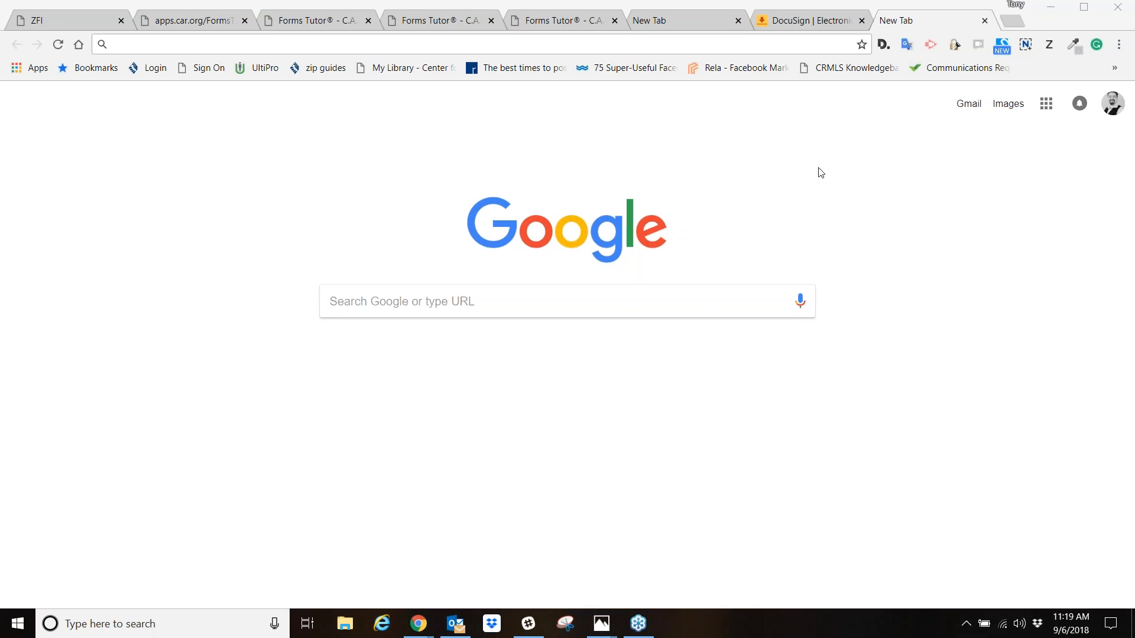
{"action": "left_click", "coordinate": [263, 43]}
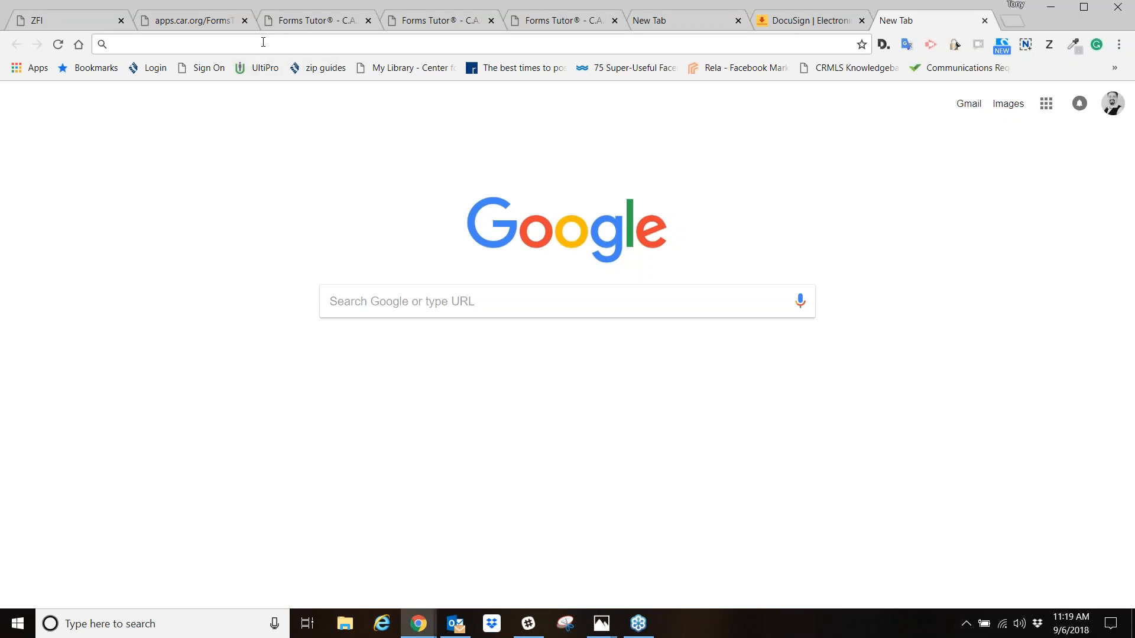
{"action": "type", "text": "youtu"}
{"action": "key", "text": "BackSpace"}
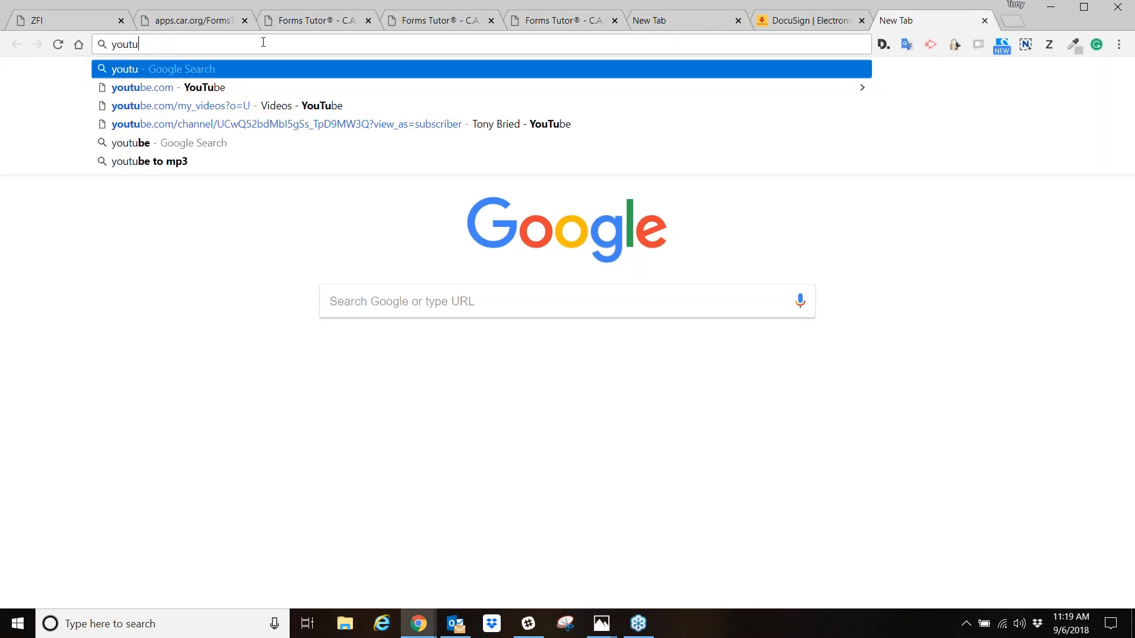
{"action": "type", "text": "be.co"}
{"action": "key", "text": "Return"}
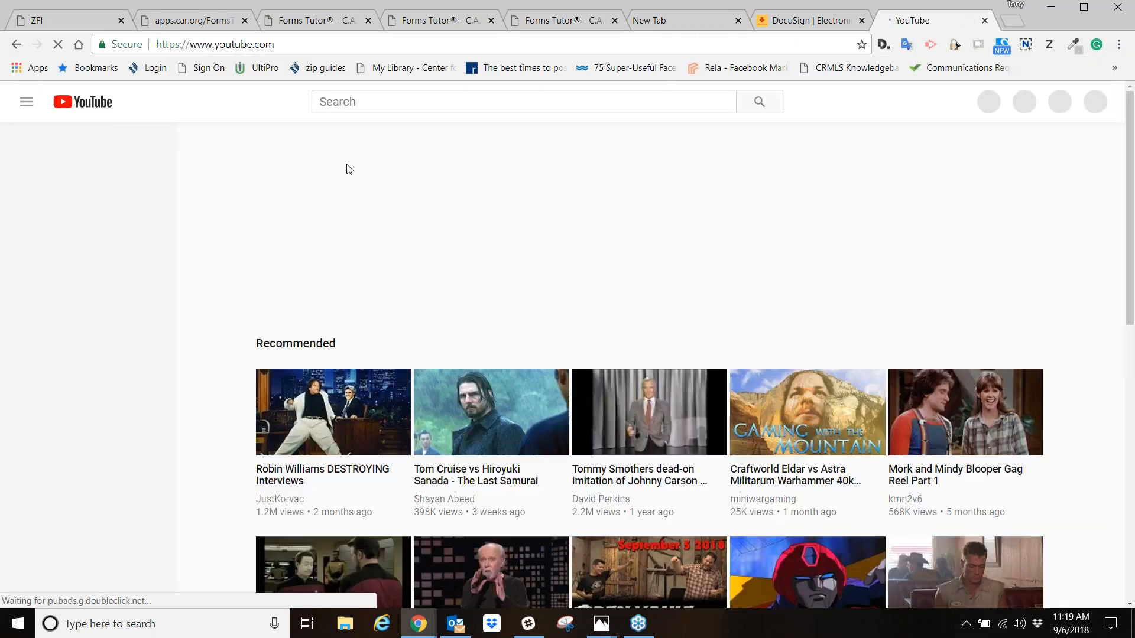
- Search YouTube for the trainer's name and open the trainer's channel
{"action": "left_click", "coordinate": [366, 104]}
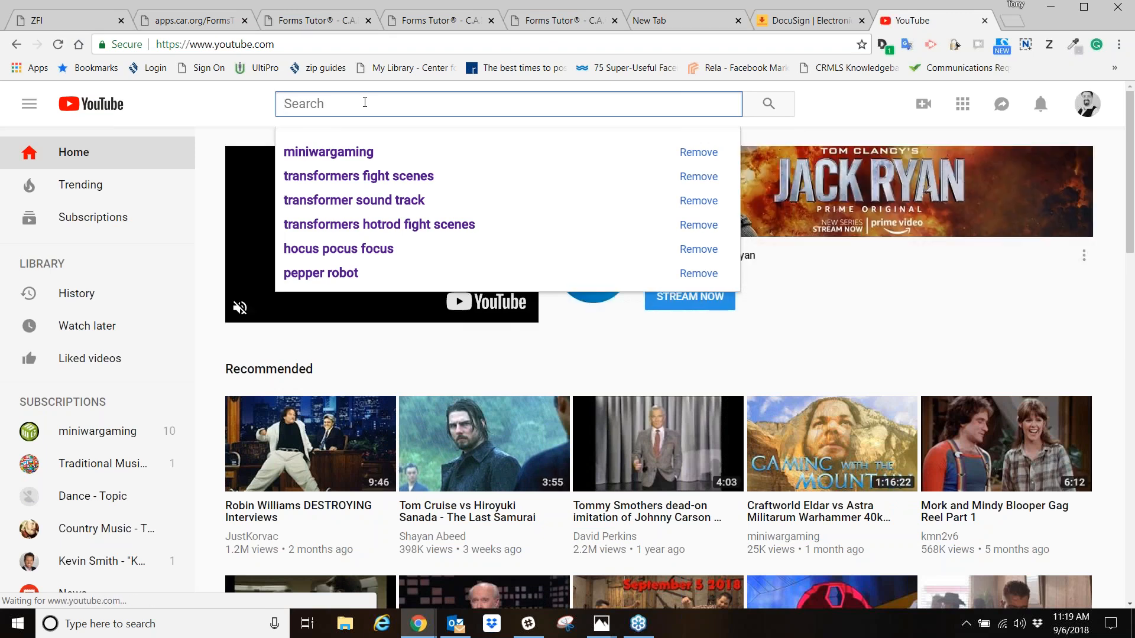
{"action": "type", "text": "tony bried"}
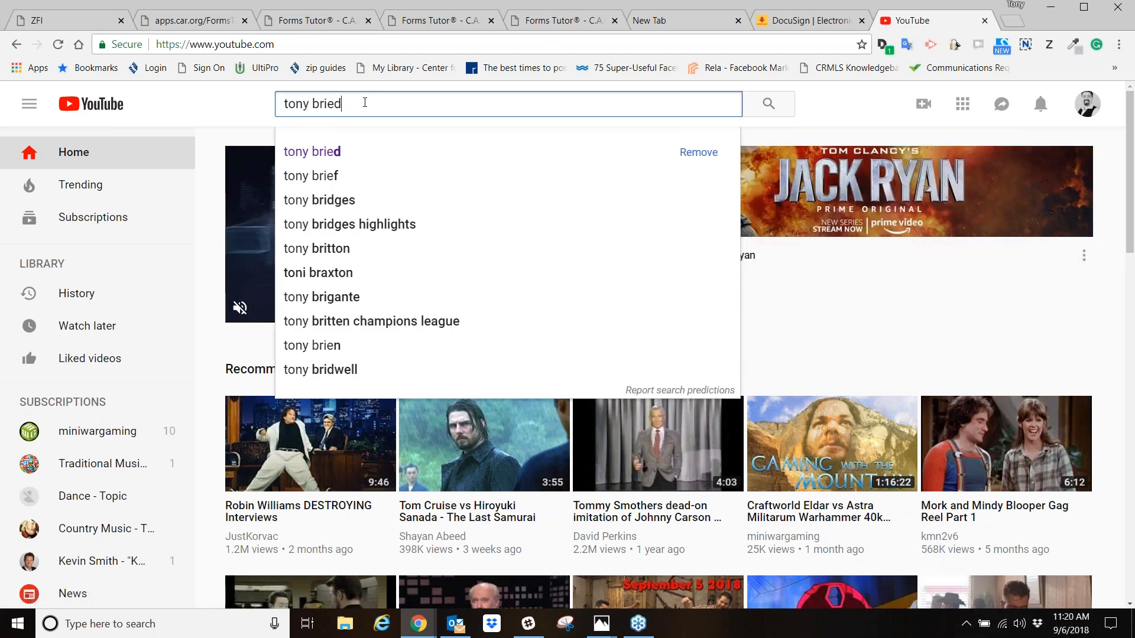
{"action": "key", "text": "Return"}
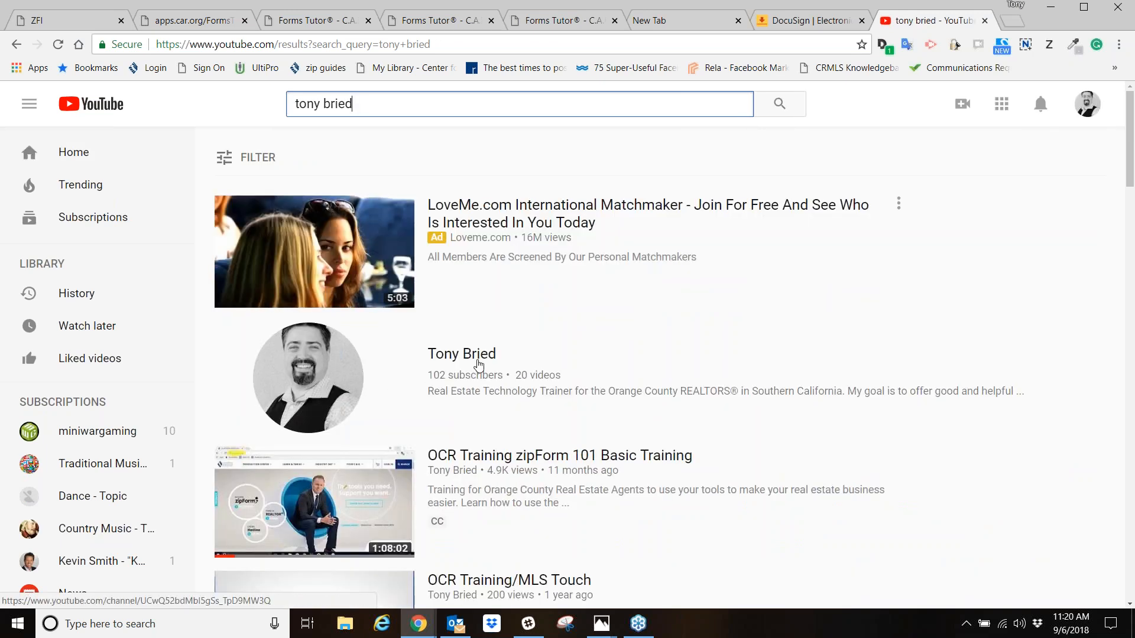
{"action": "left_click", "coordinate": [466, 357]}
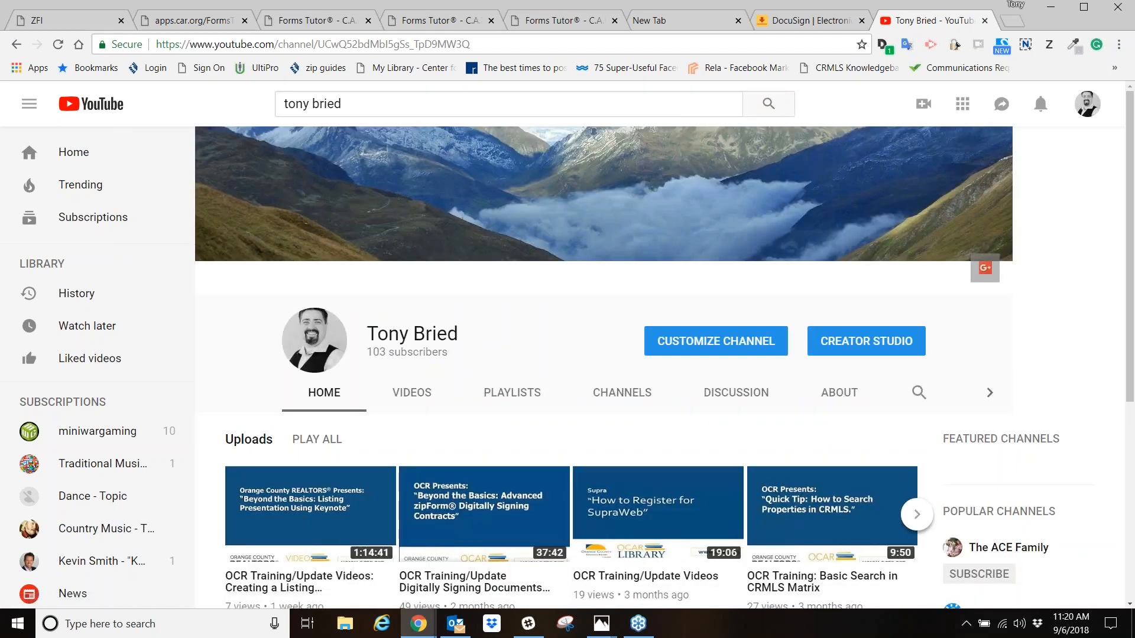
- Browse back and forth through the Uploads row on the channel's home page
{"action": "scroll", "coordinate": [680, 491], "scroll_direction": "down", "scroll_amount": 3}
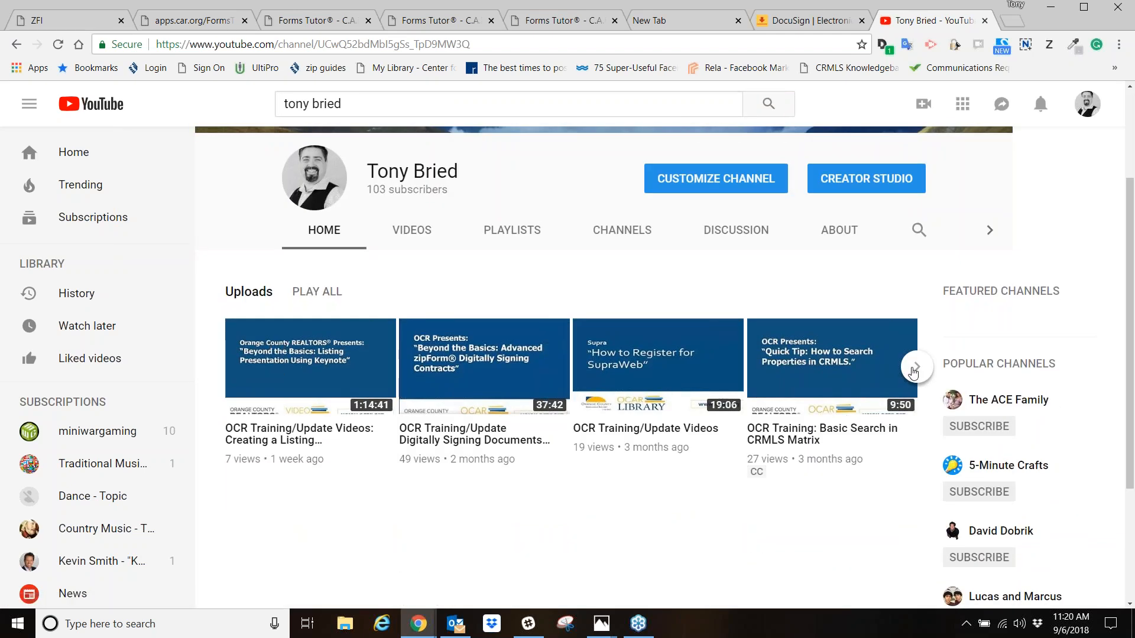
{"action": "left_click", "coordinate": [910, 369]}
{"action": "left_click", "coordinate": [912, 369]}
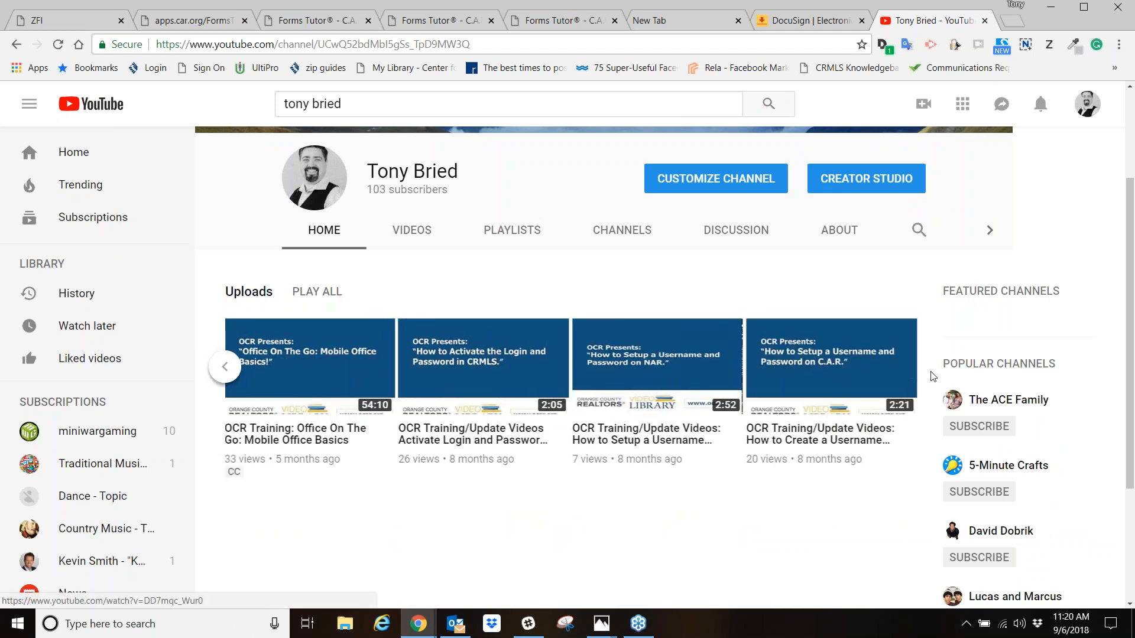
{"action": "left_click", "coordinate": [222, 369]}
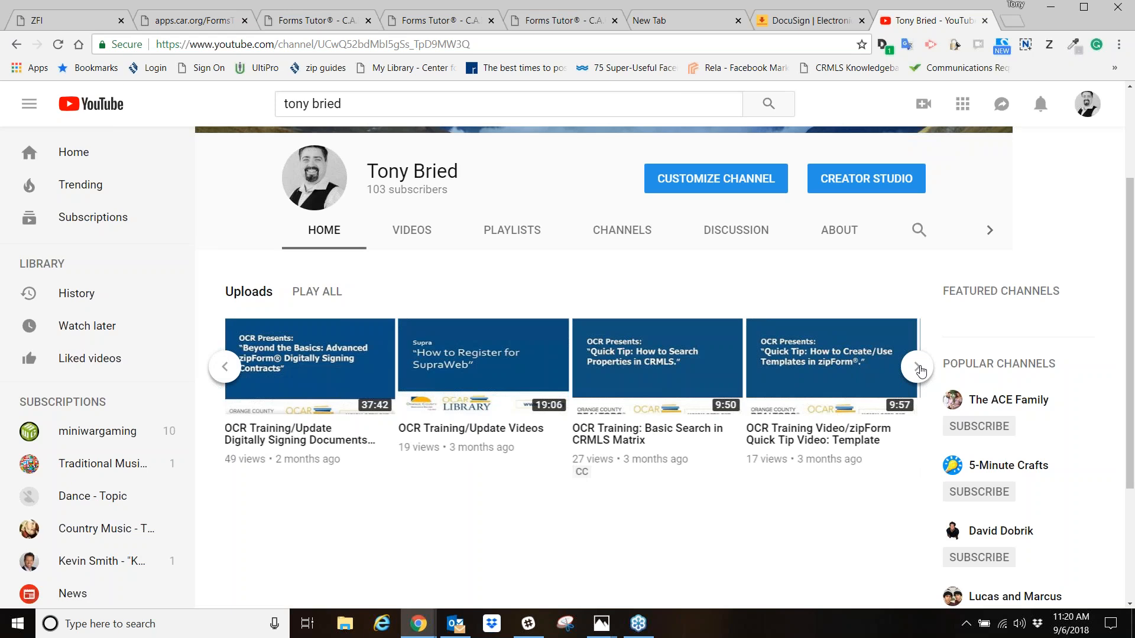
{"action": "left_click", "coordinate": [225, 371]}
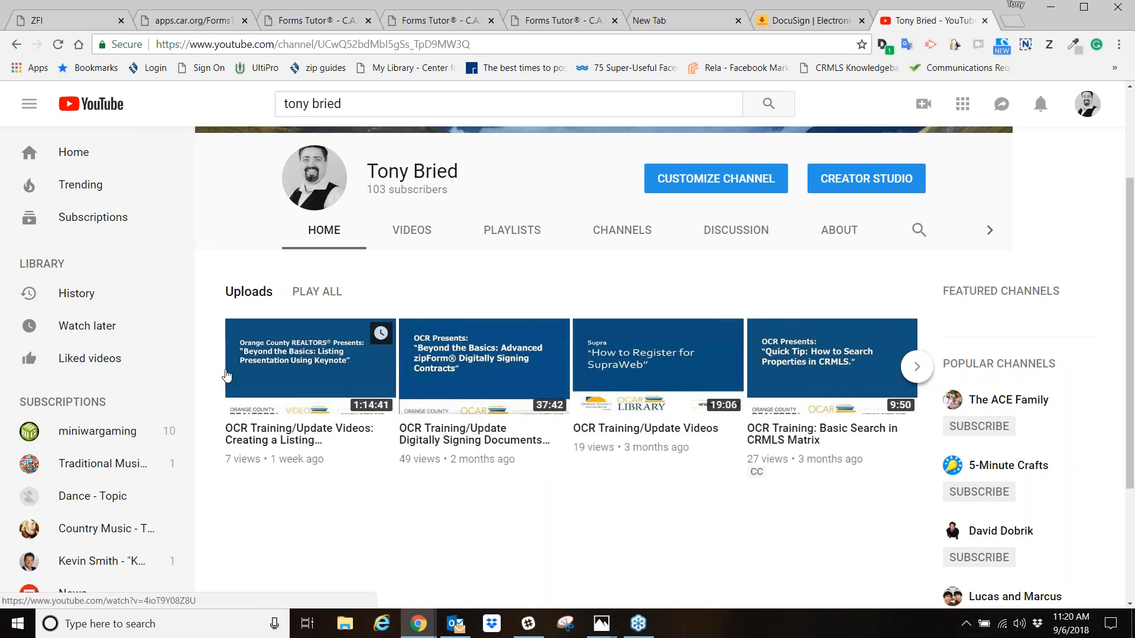
{"action": "left_click", "coordinate": [918, 368]}
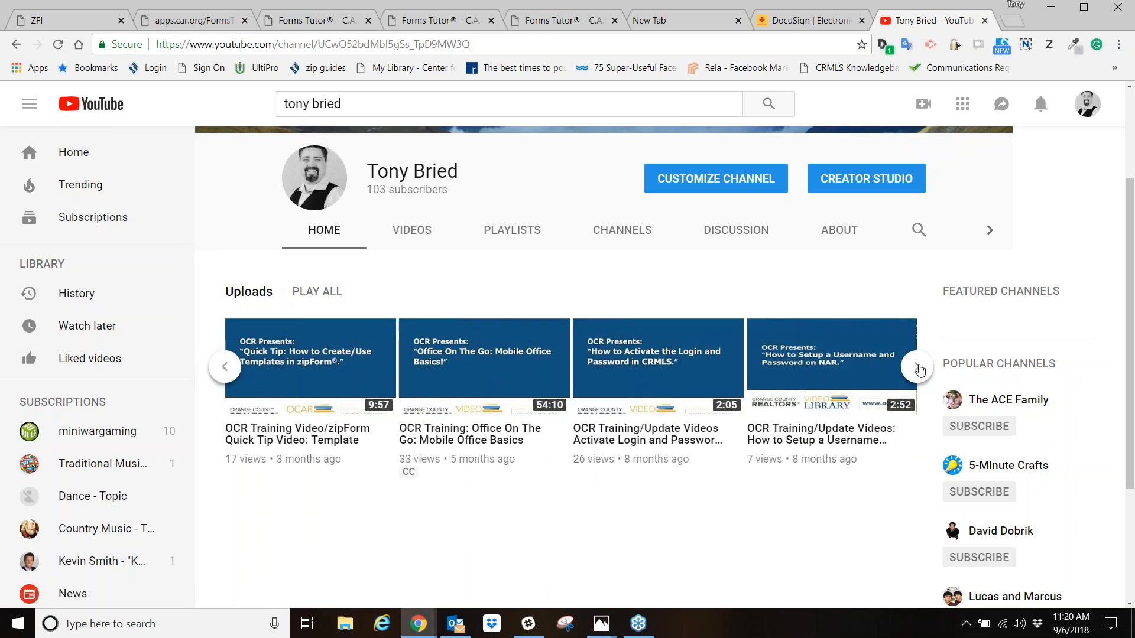
{"action": "left_click", "coordinate": [917, 367]}
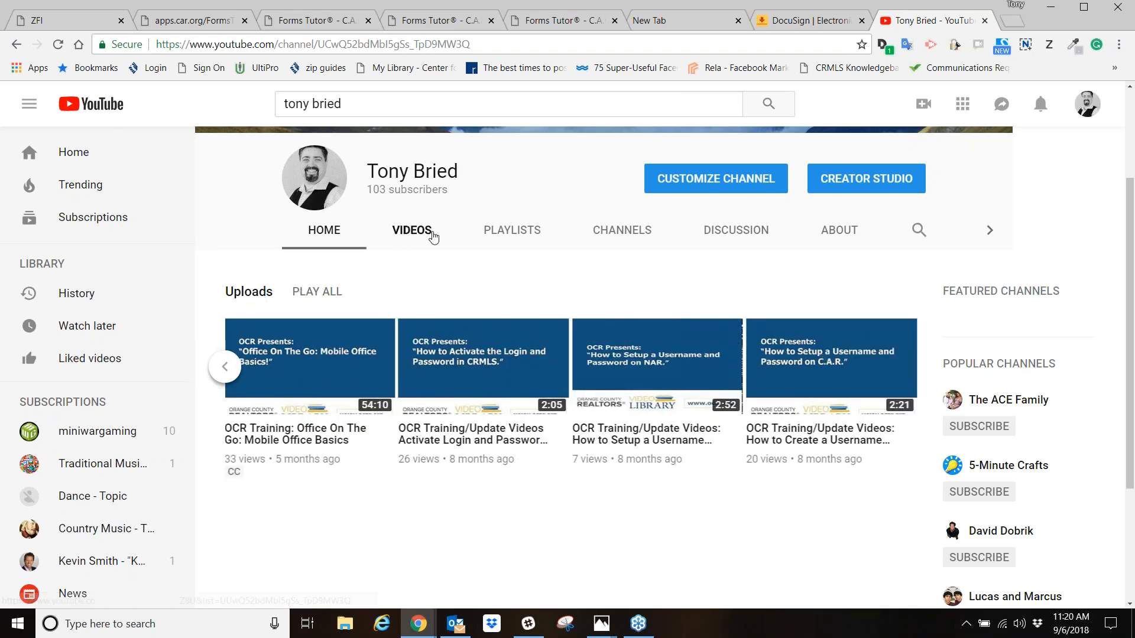
- Show the channel's full list of videos and look through the zipForm and digital signing training titles
{"action": "left_click", "coordinate": [431, 232]}
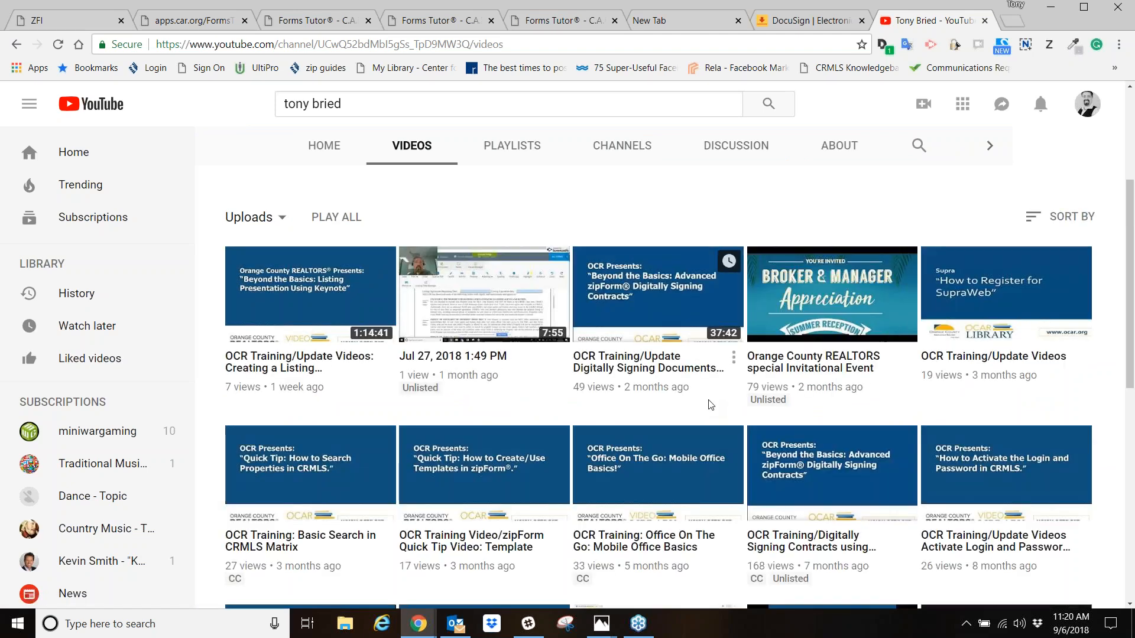
{"action": "scroll", "coordinate": [549, 390], "scroll_direction": "down", "scroll_amount": 5}
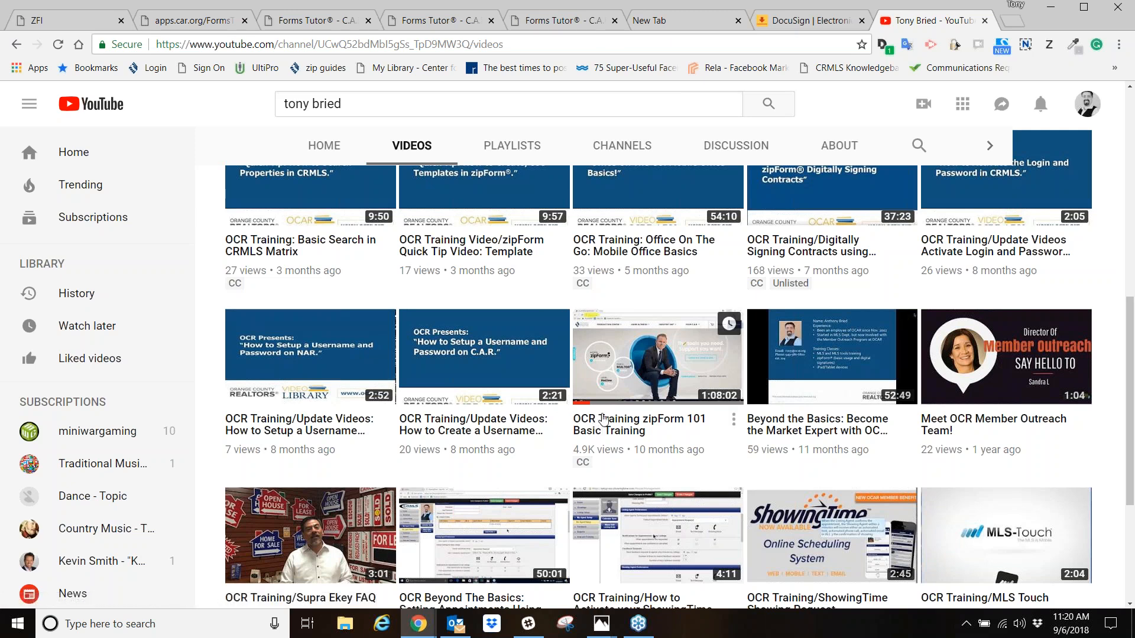
{"action": "scroll", "coordinate": [603, 423], "scroll_direction": "up", "scroll_amount": 3}
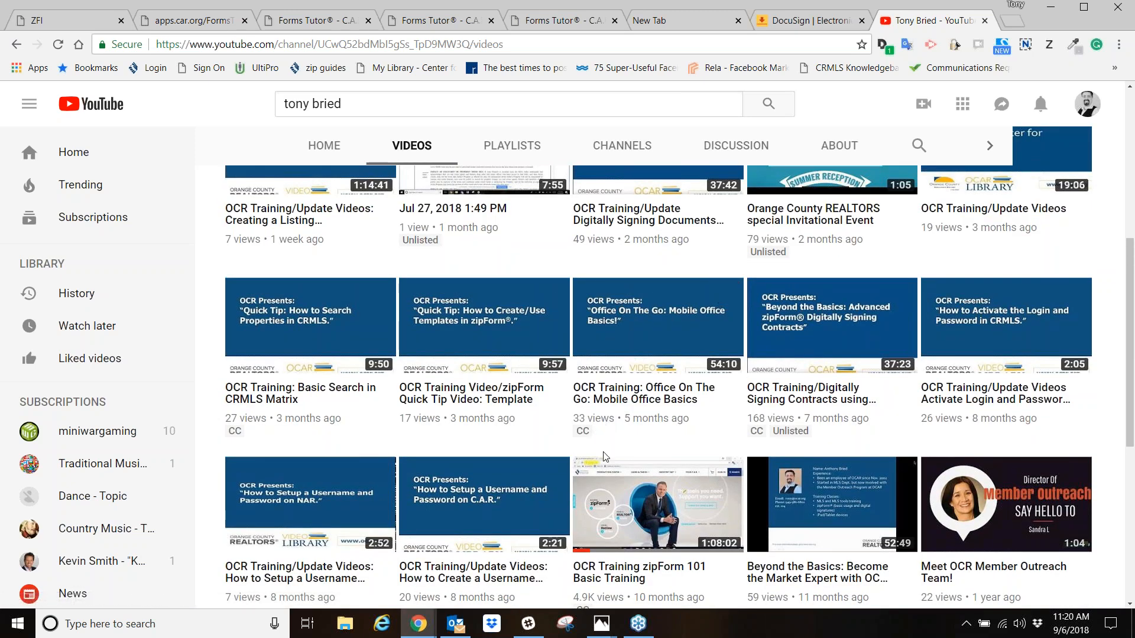
{"action": "scroll", "coordinate": [335, 395], "scroll_direction": "up", "scroll_amount": 4}
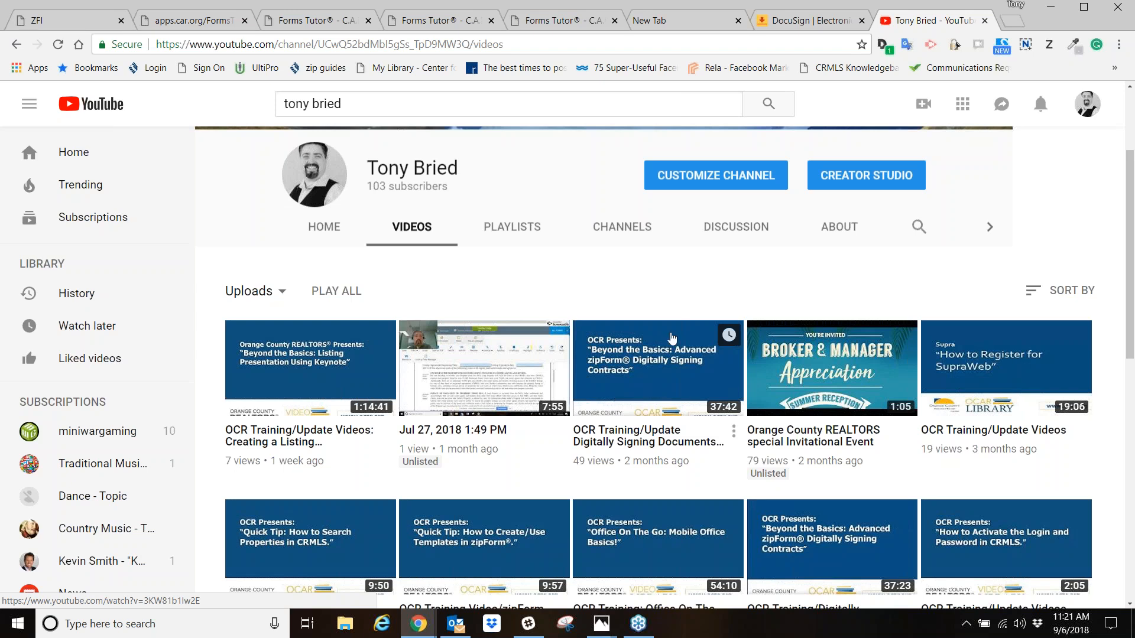
{"action": "scroll", "coordinate": [697, 367], "scroll_direction": "down", "scroll_amount": 1}
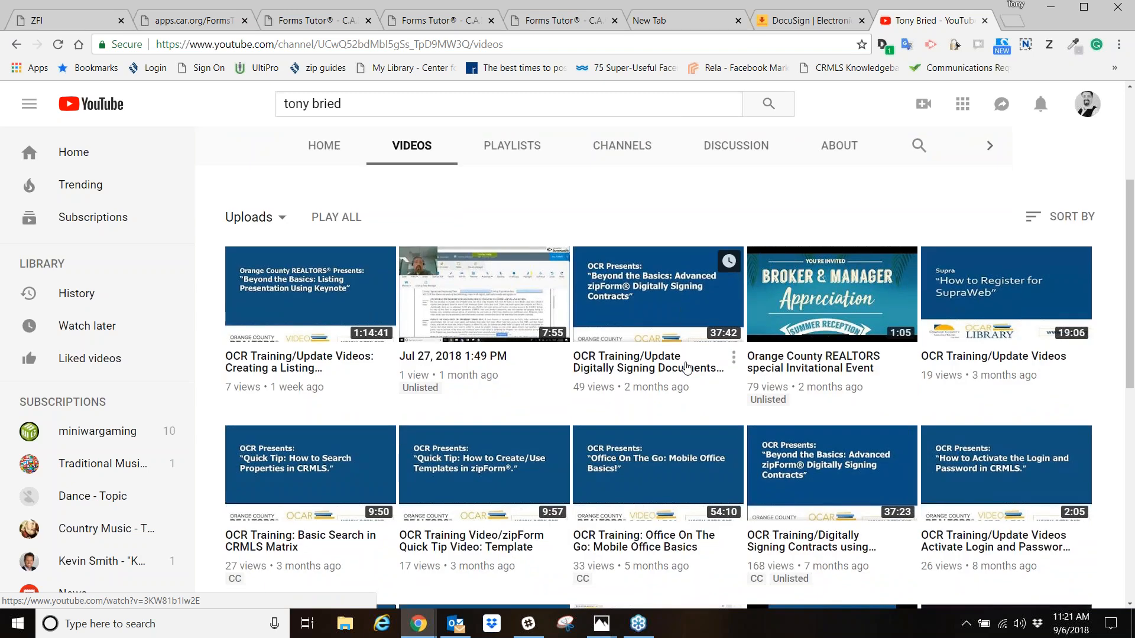
{"action": "scroll", "coordinate": [687, 368], "scroll_direction": "down", "scroll_amount": 1}
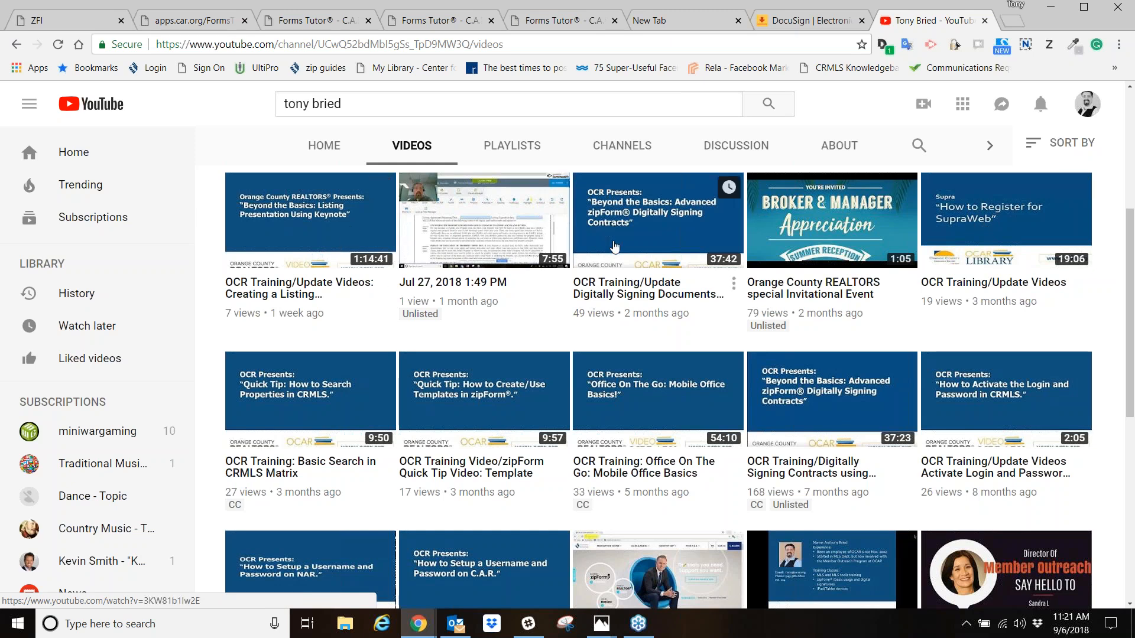
- Review the channel's uploaded training videos, from the newest uploads to the OCR Training zipForm 101 Basic Training video
{"action": "scroll", "coordinate": [688, 500], "scroll_direction": "down", "scroll_amount": 2}
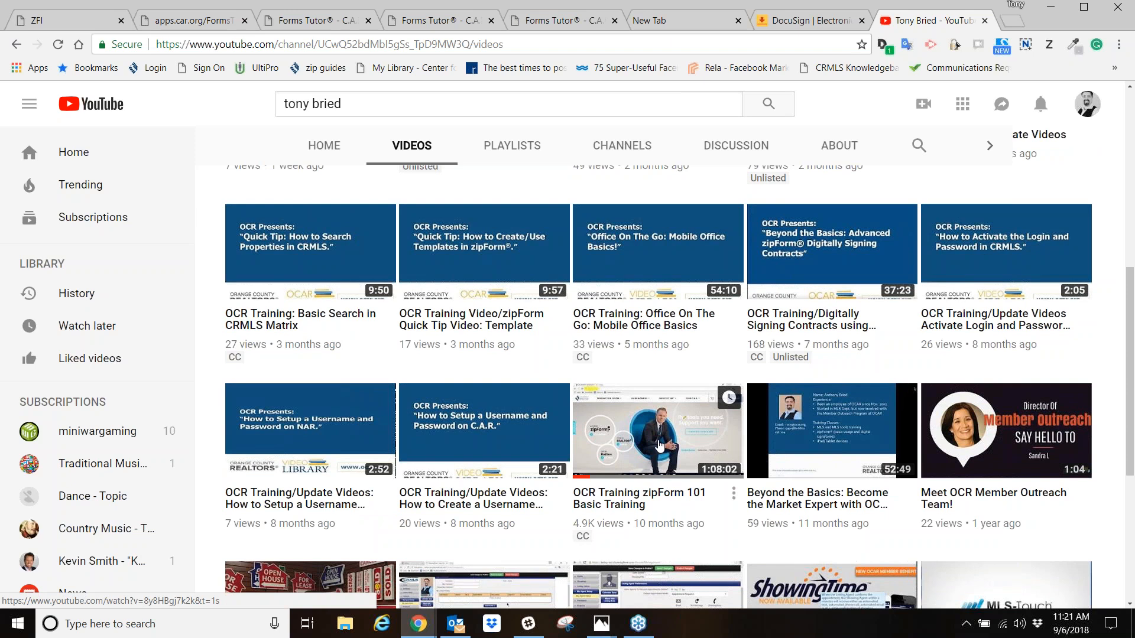
{"action": "scroll", "coordinate": [585, 418], "scroll_direction": "up", "scroll_amount": 6}
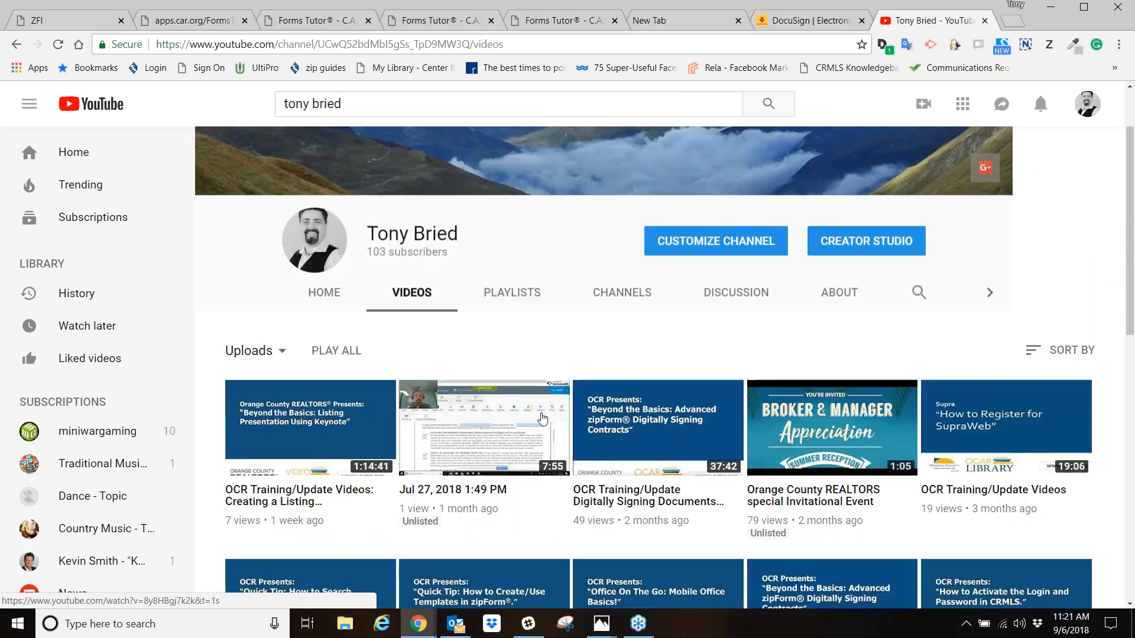
{"action": "scroll", "coordinate": [542, 417], "scroll_direction": "up", "scroll_amount": 1}
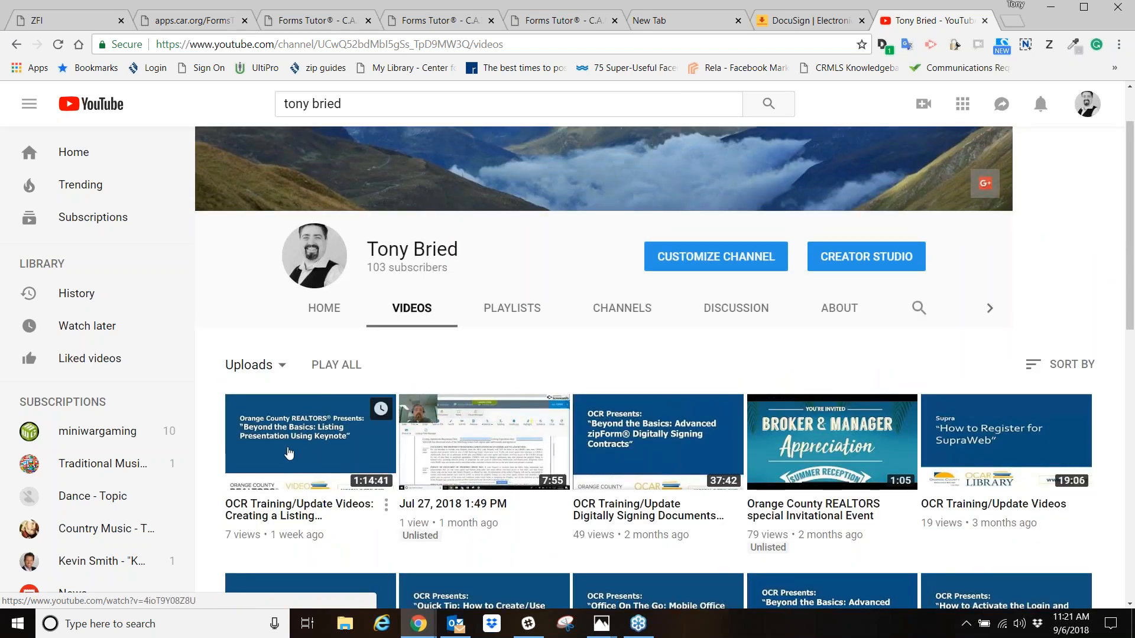
{"action": "scroll", "coordinate": [289, 453], "scroll_direction": "down", "scroll_amount": 4}
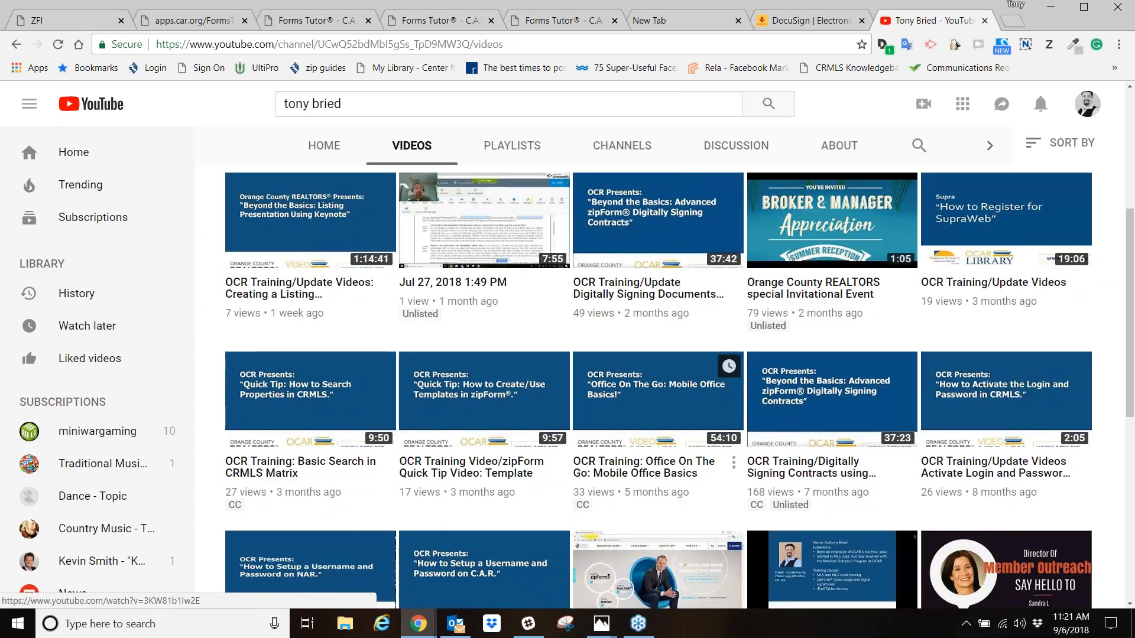
{"action": "scroll", "coordinate": [662, 458], "scroll_direction": "down", "scroll_amount": 1}
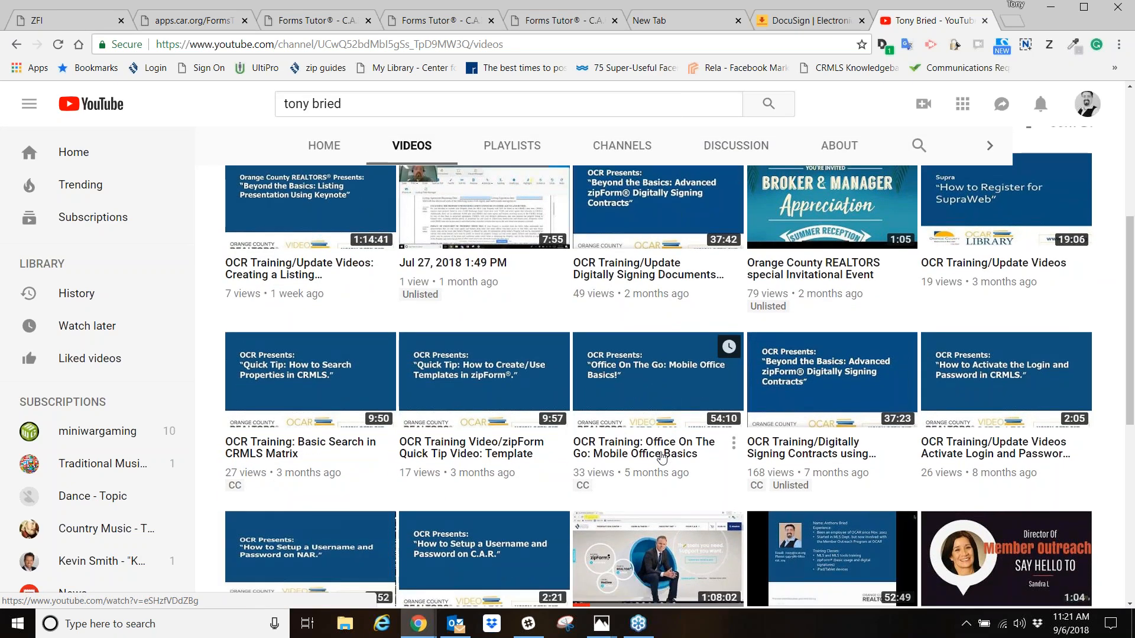
{"action": "scroll", "coordinate": [662, 458], "scroll_direction": "up", "scroll_amount": 5}
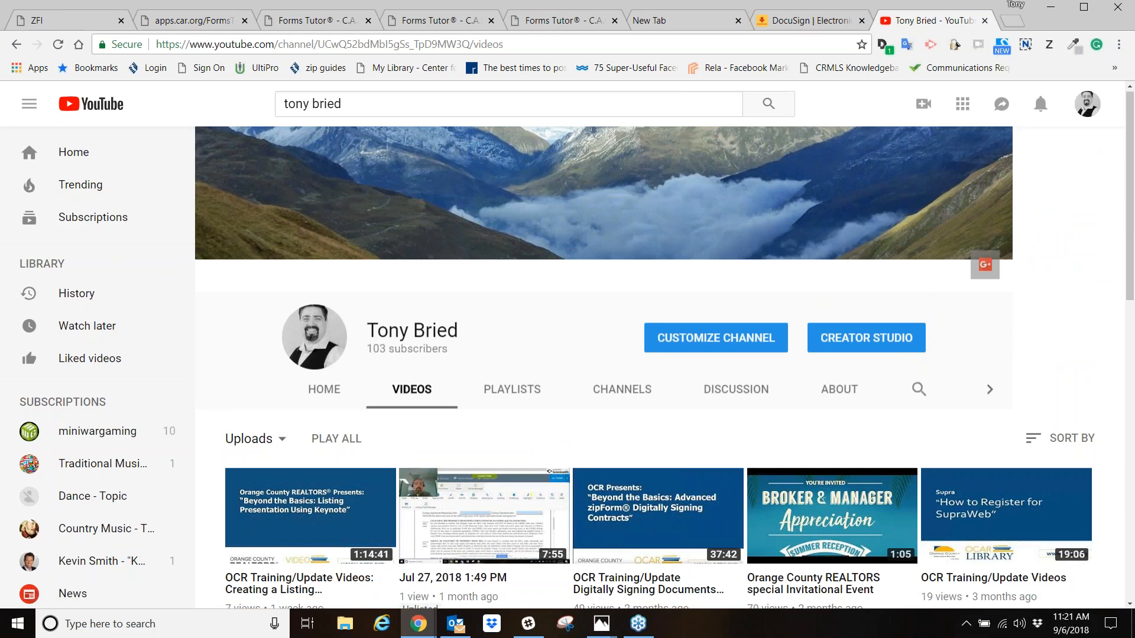
{"action": "scroll", "coordinate": [700, 474], "scroll_direction": "down", "scroll_amount": 7}
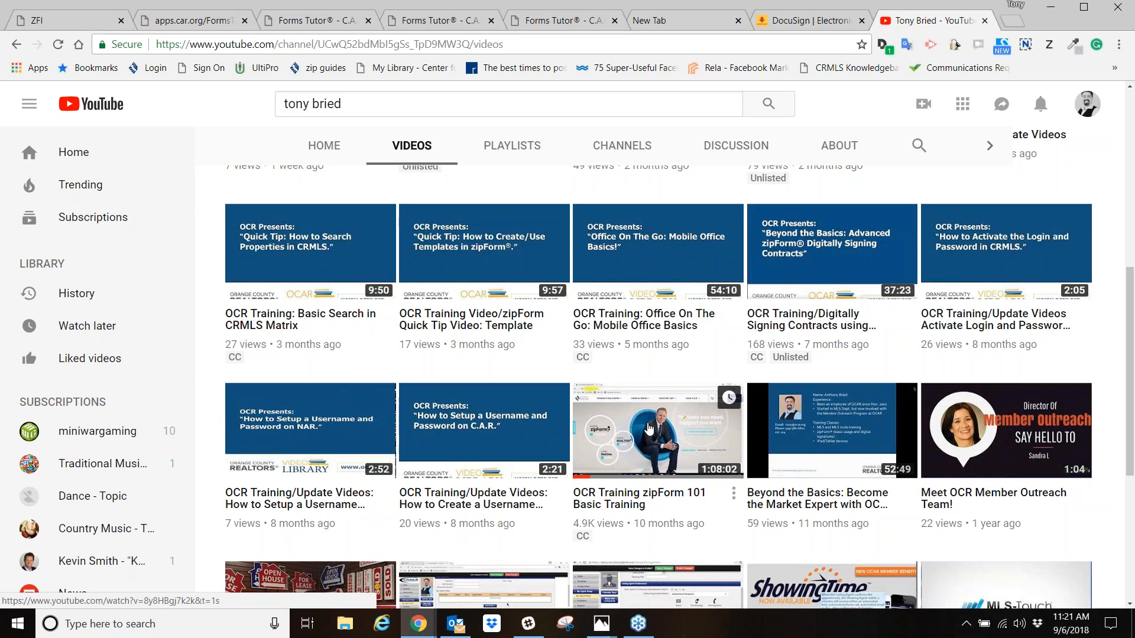
{"action": "scroll", "coordinate": [648, 429], "scroll_direction": "up", "scroll_amount": 7}
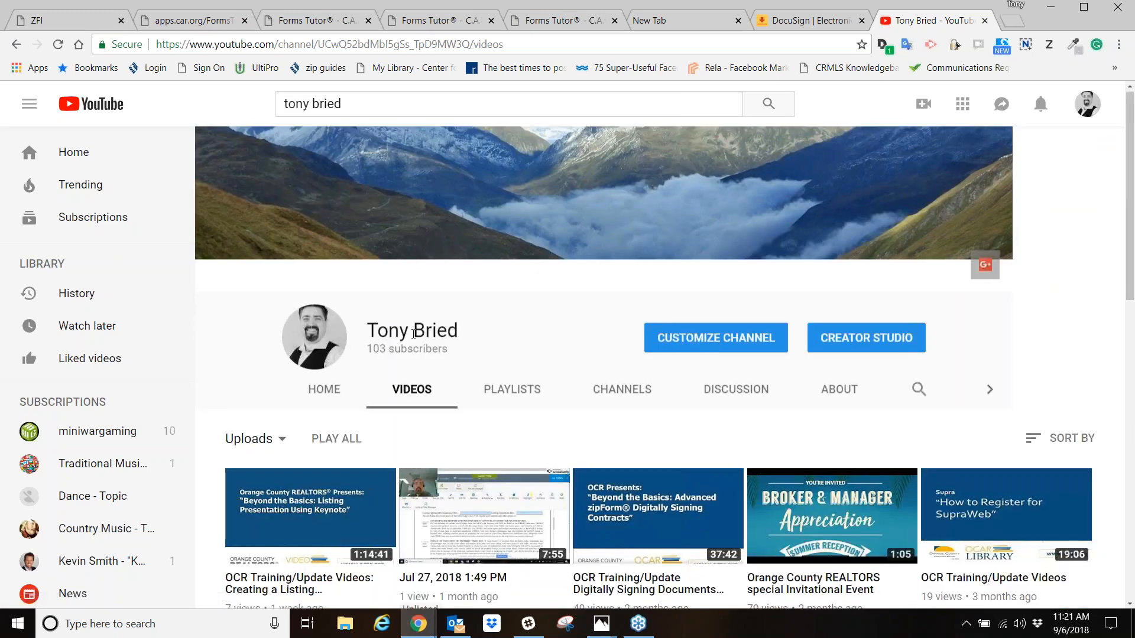
{"action": "scroll", "coordinate": [414, 333], "scroll_direction": "down", "scroll_amount": 3}
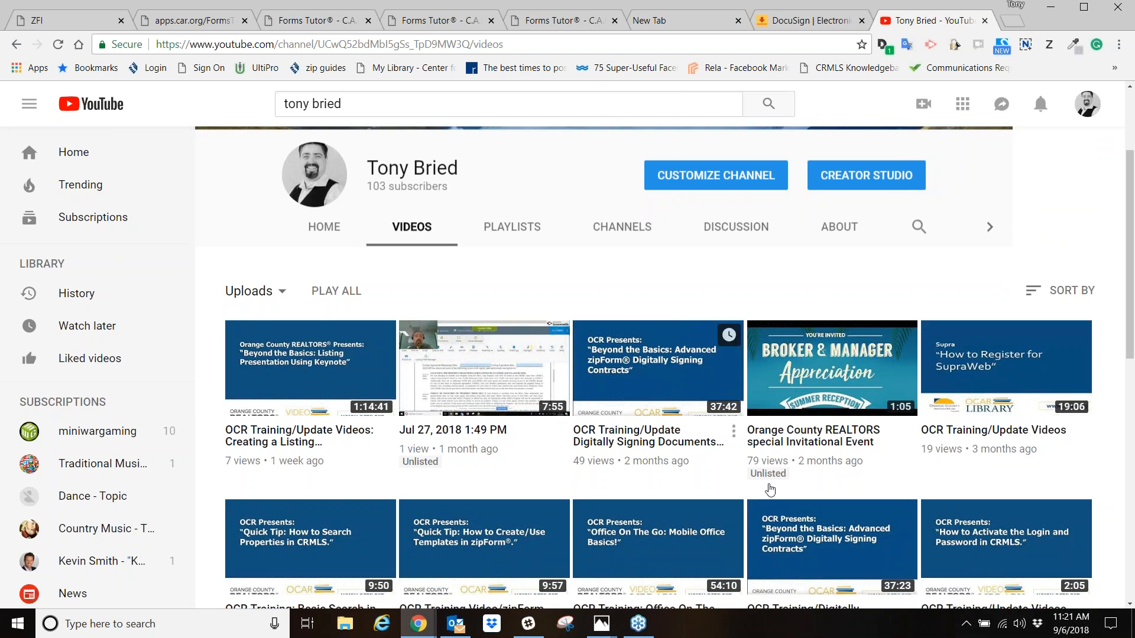